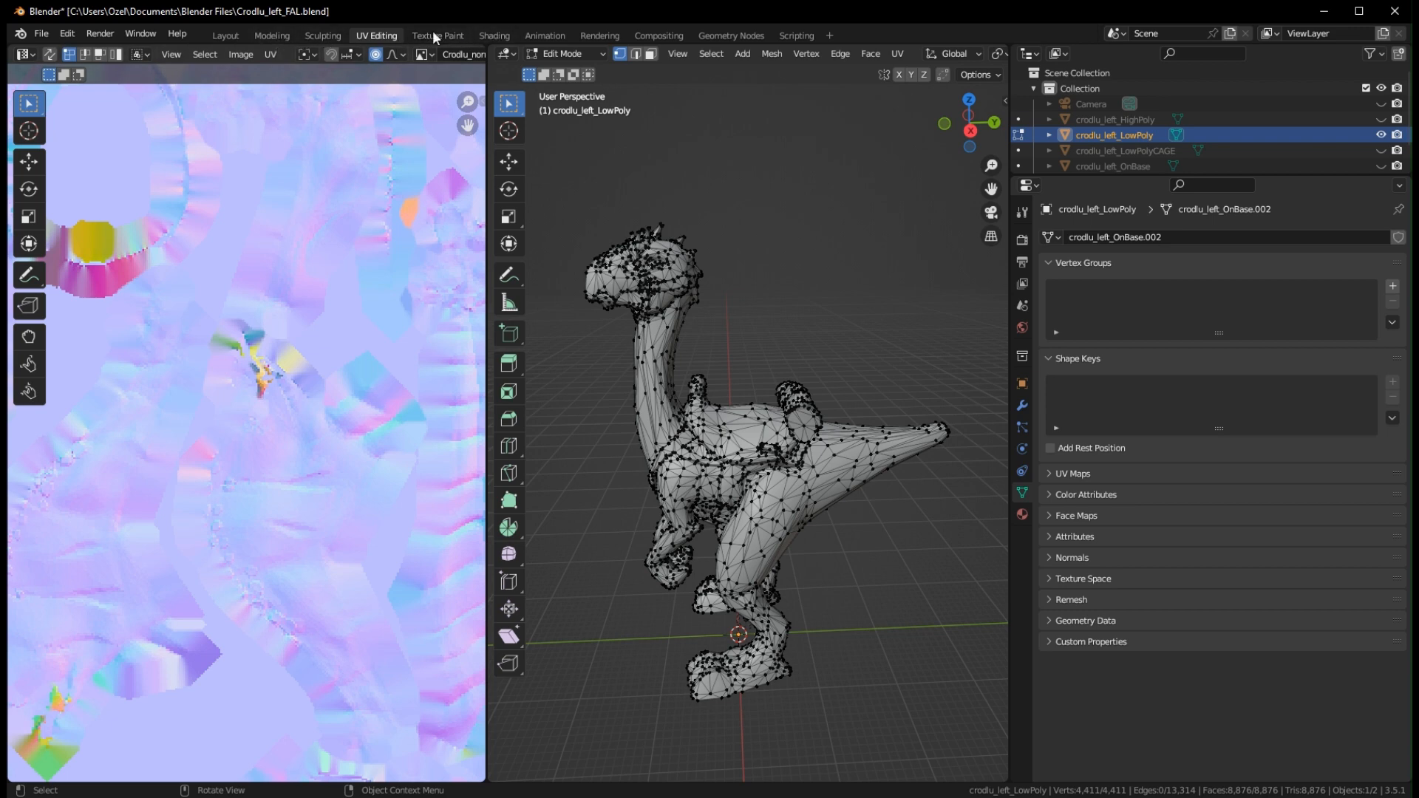
Open the Shading workspace and check the node setup of the Normal_Bake material, returning to the Normal_Preview material
left_click(501, 34)
scroll(729, 358, "down", 3)
mouse_move(716, 369)
middle_mouse_down()
mouse_move(679, 429)
mouse_move(674, 405)
middle_mouse_up()
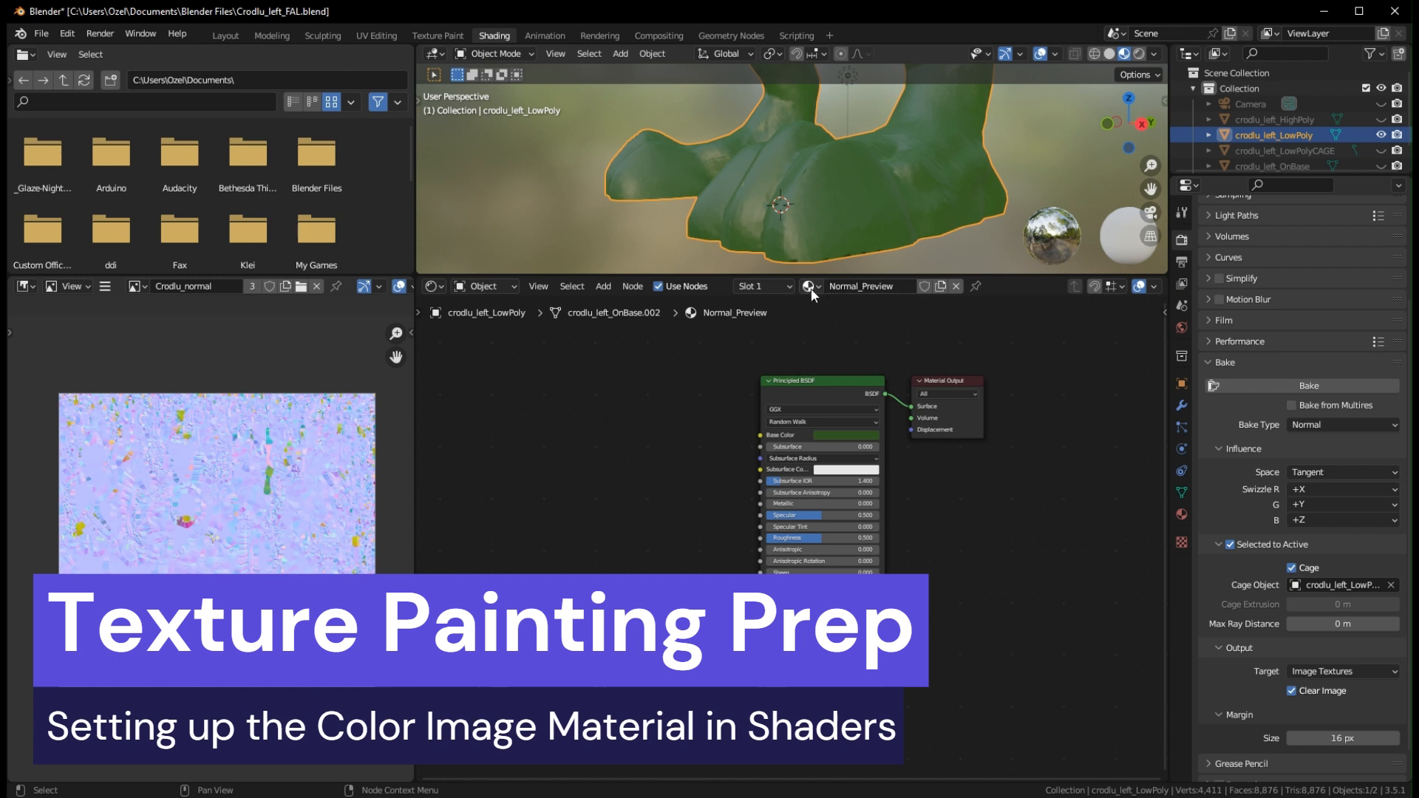
left_click(810, 288)
left_click(884, 333)
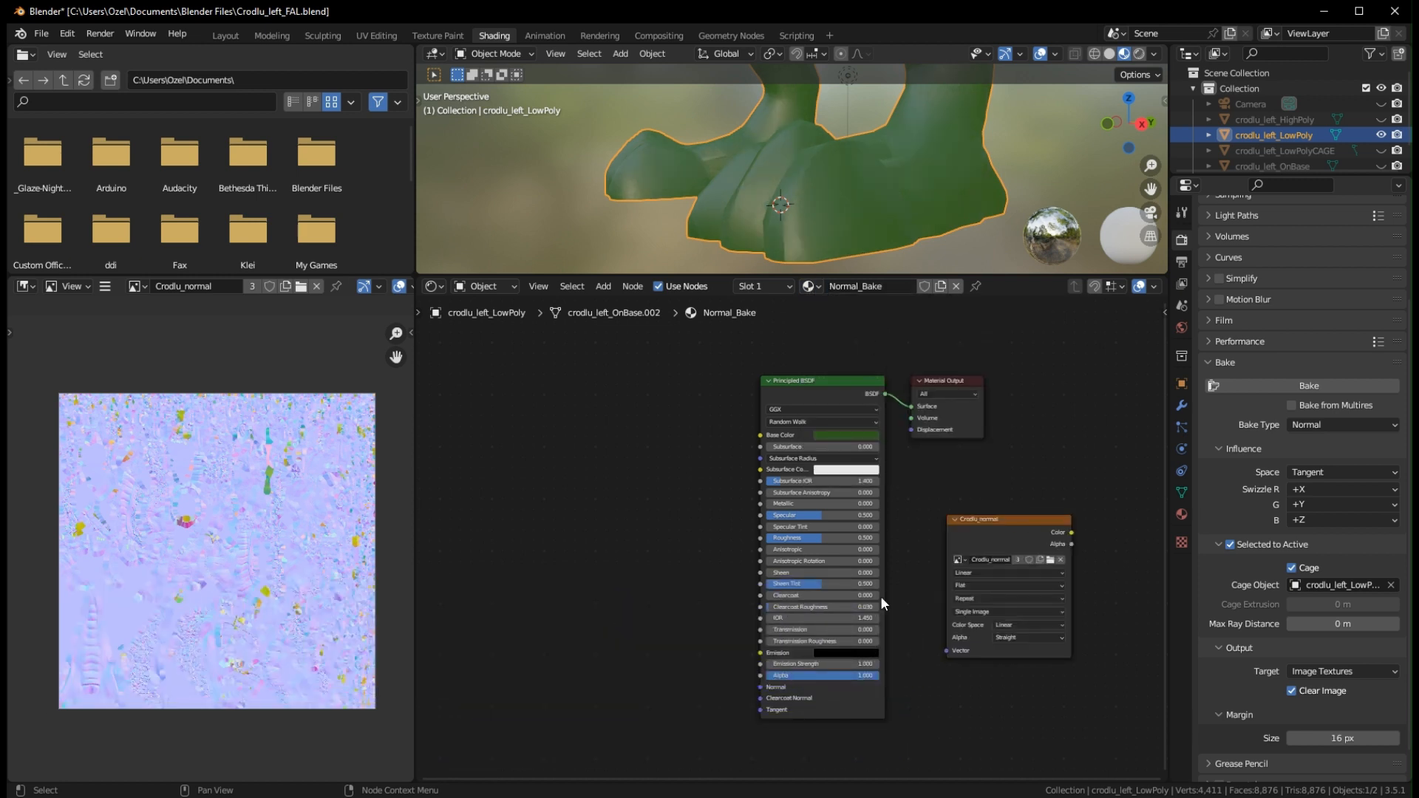
left_click(815, 287)
left_click(843, 337)
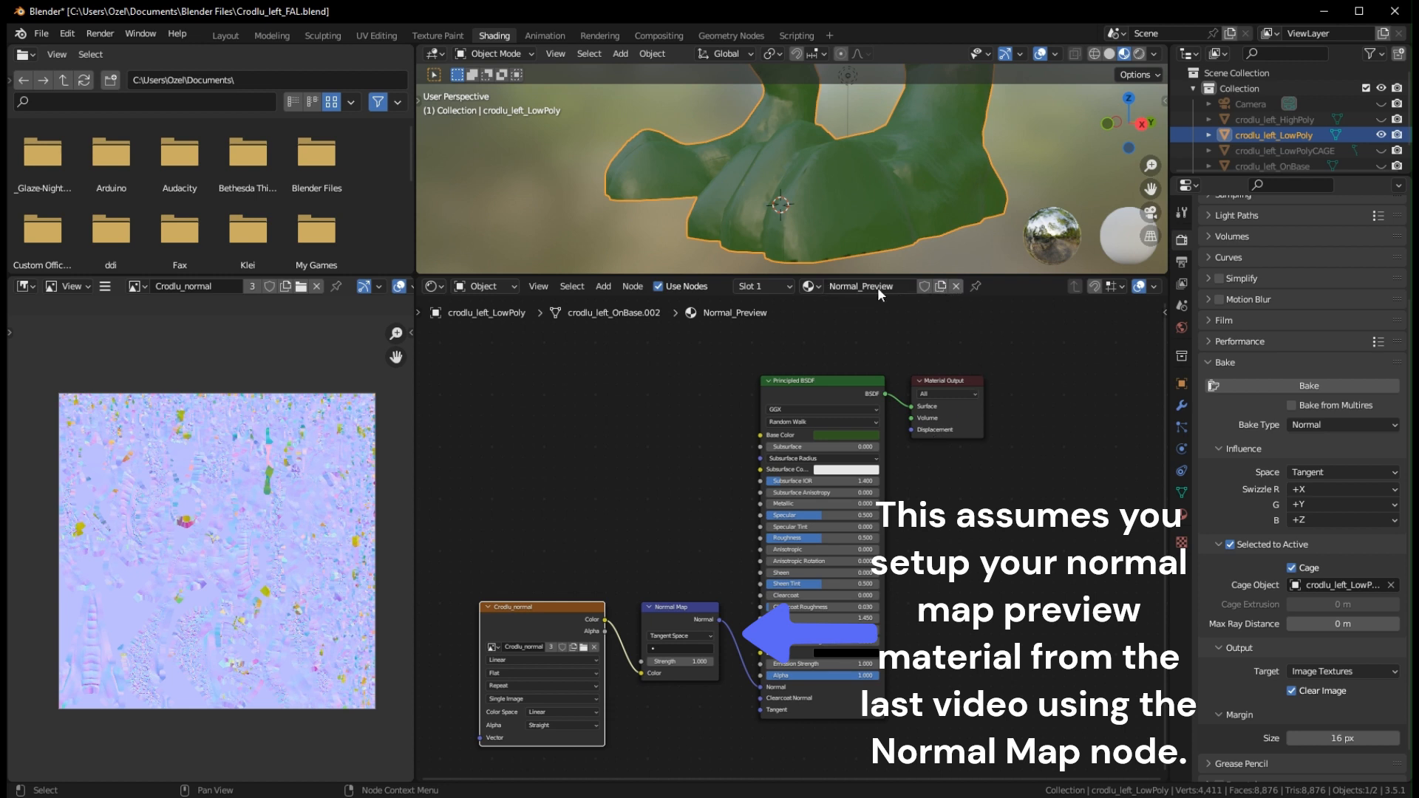
Duplicate the Normal_Preview material and name the copy Color
left_click(941, 286)
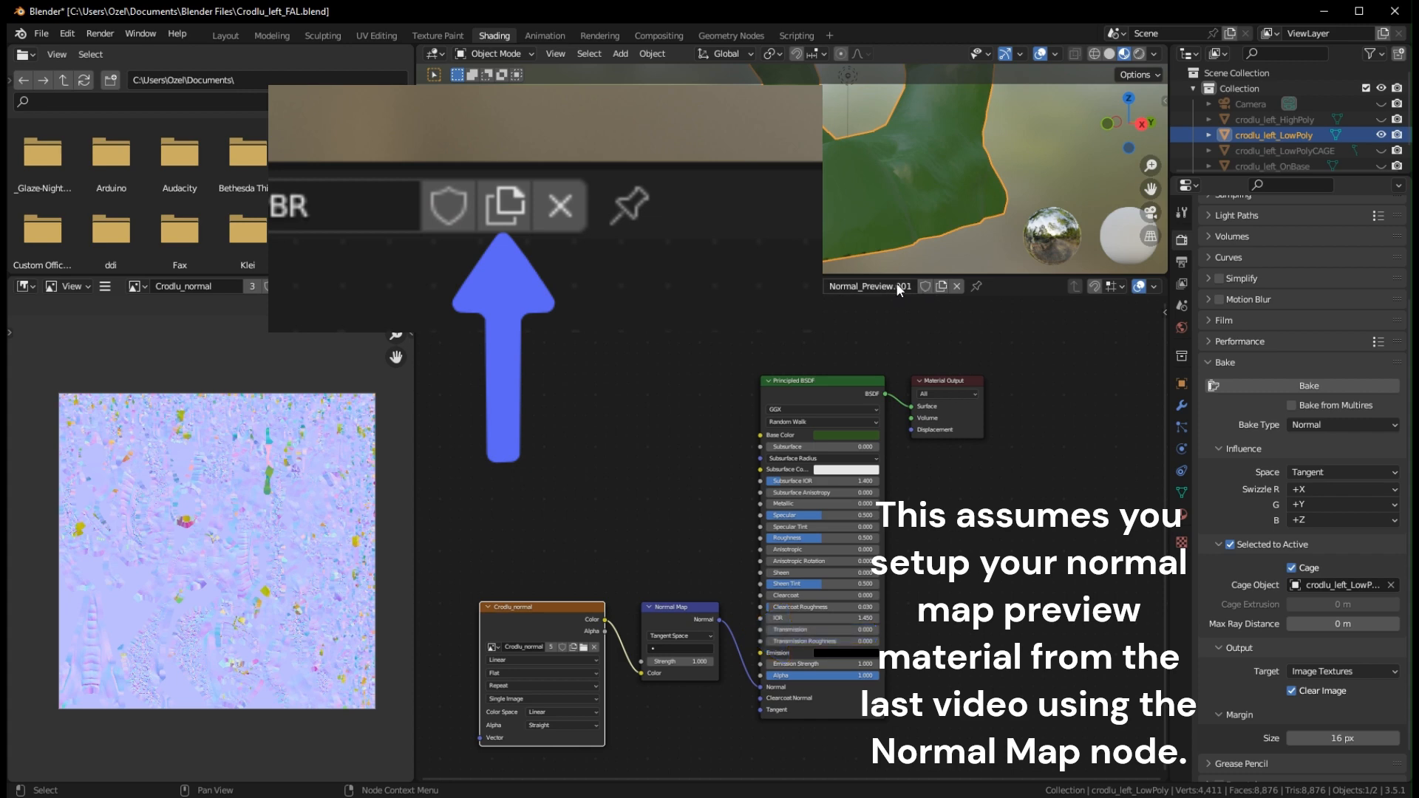
left_click(858, 282)
left_click_drag(861, 286, 1041, 286)
key("BackSpace")
key("BackSpace")
key("BackSpace")
key("BackSpace")
key("BackSpace")
key("BackSpace")
key("BackSpace")
key("BackSpace")
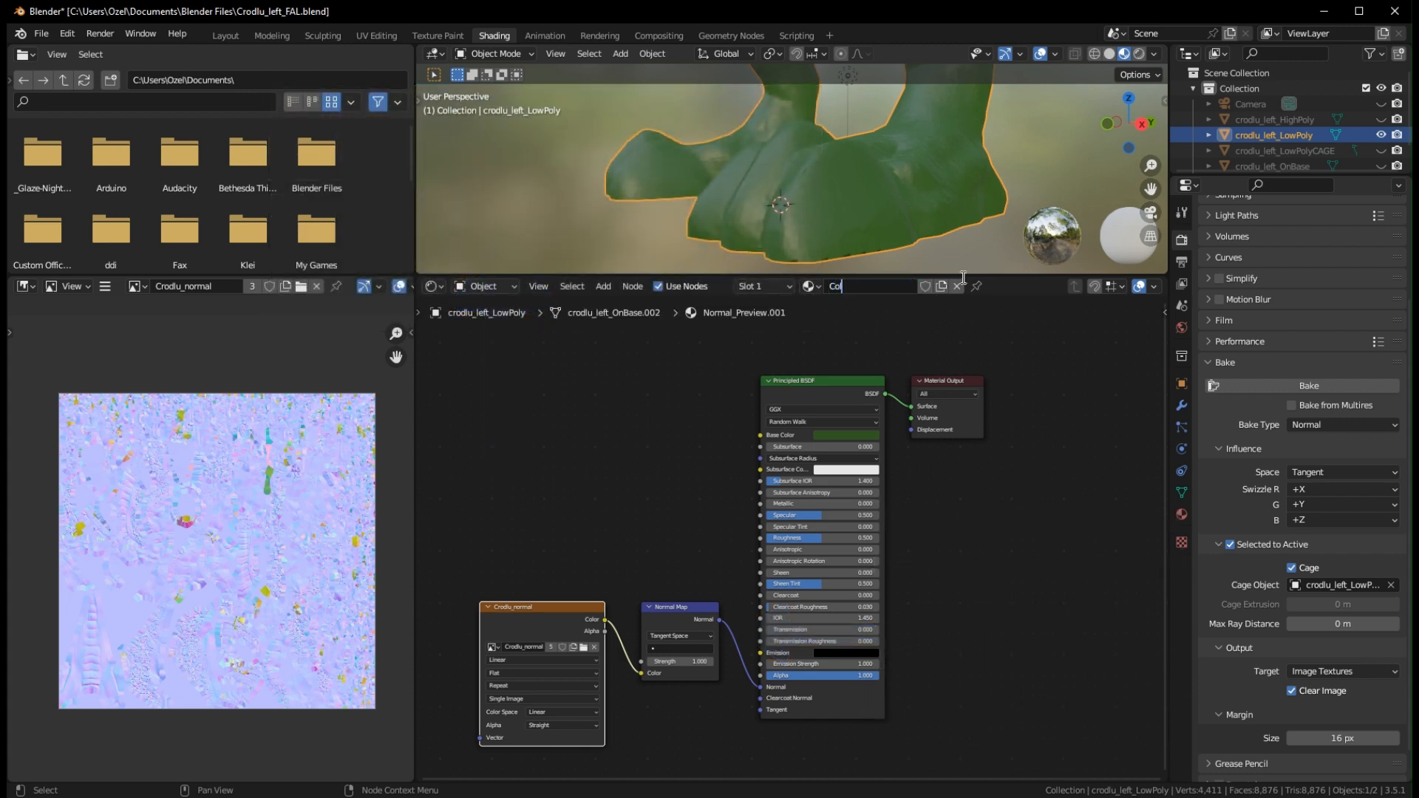
type("Color")
key("Return")
Add an Image Texture node to the Color material, placed above the Crodlu_normal image node
left_click(553, 365)
right_click(522, 389)
mouse_move(522, 389)
left_click(633, 391)
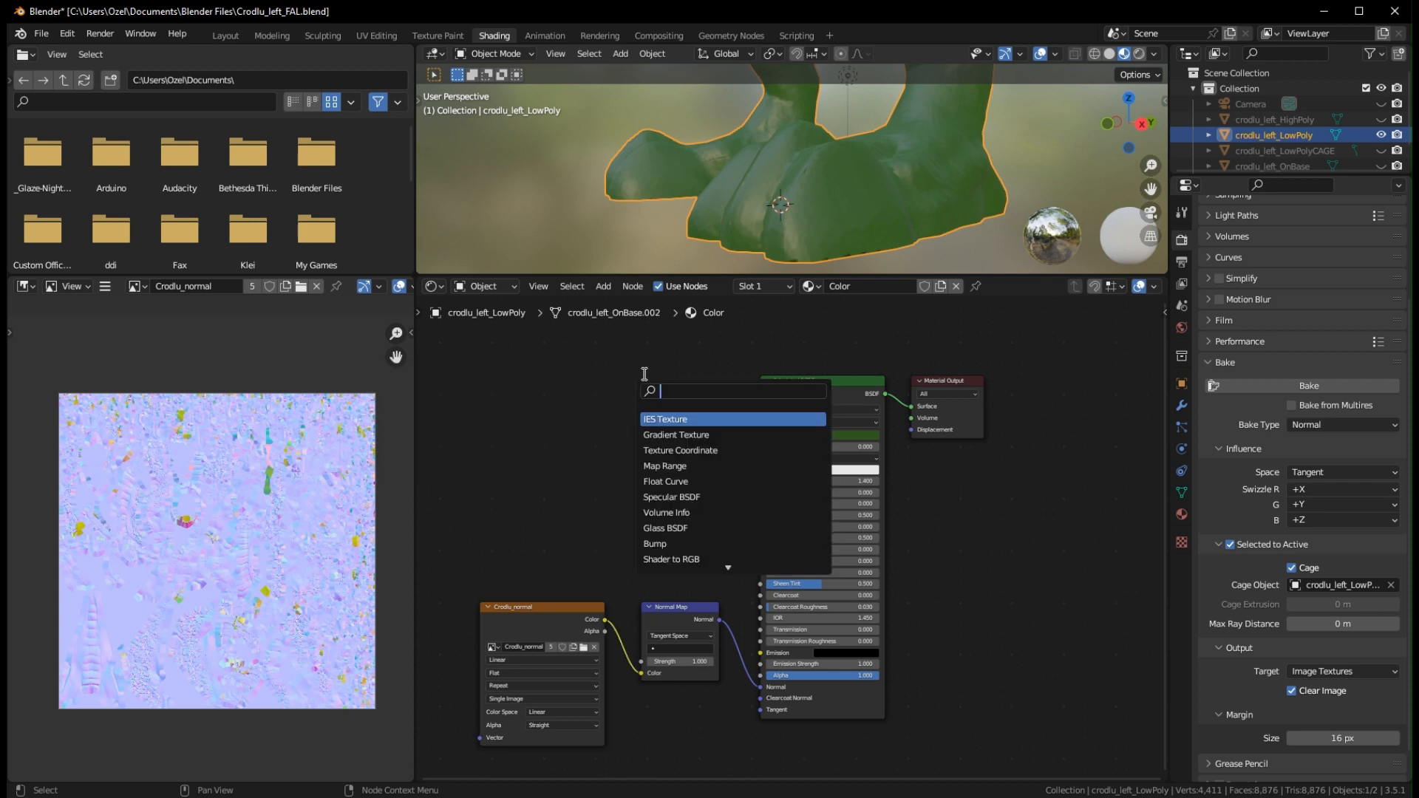
type("image")
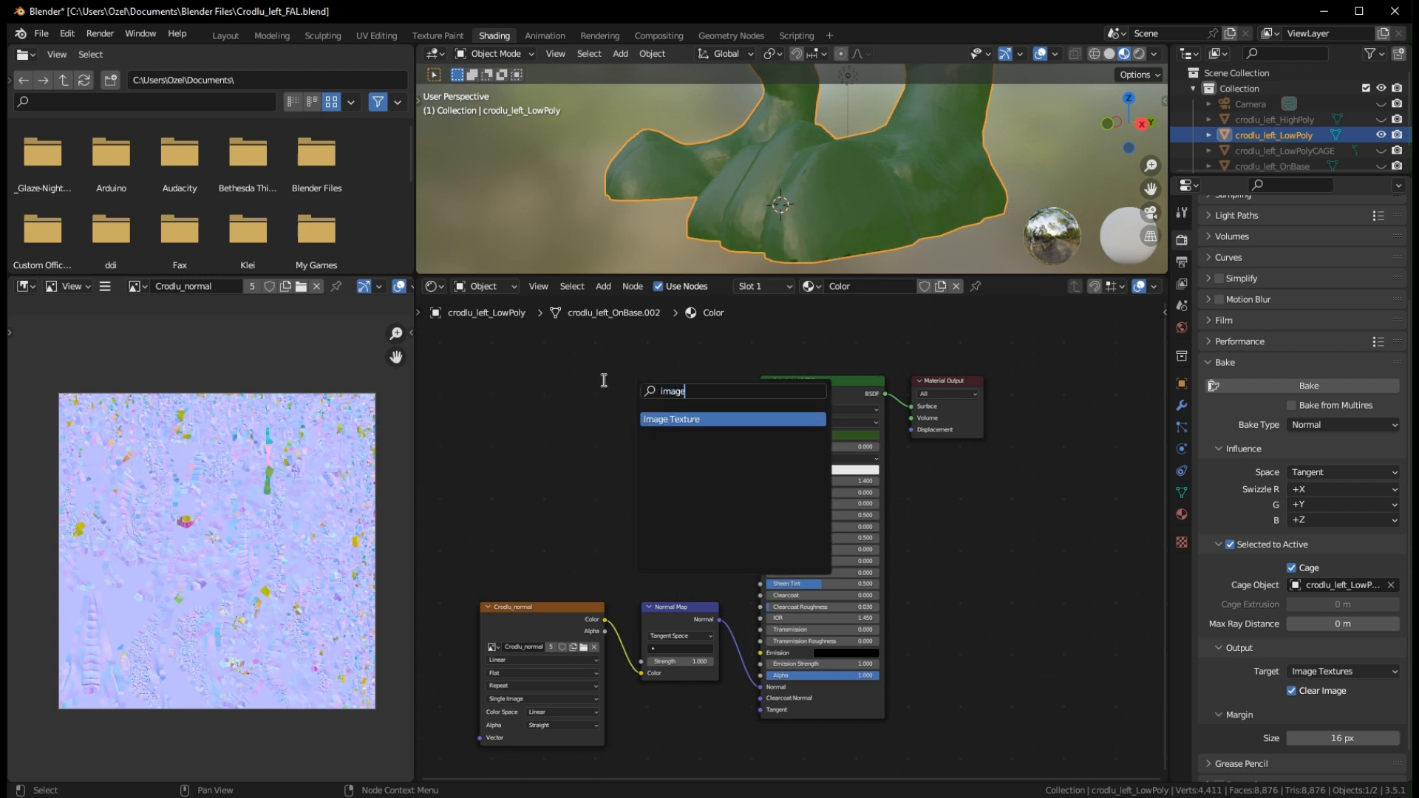
left_click(705, 418)
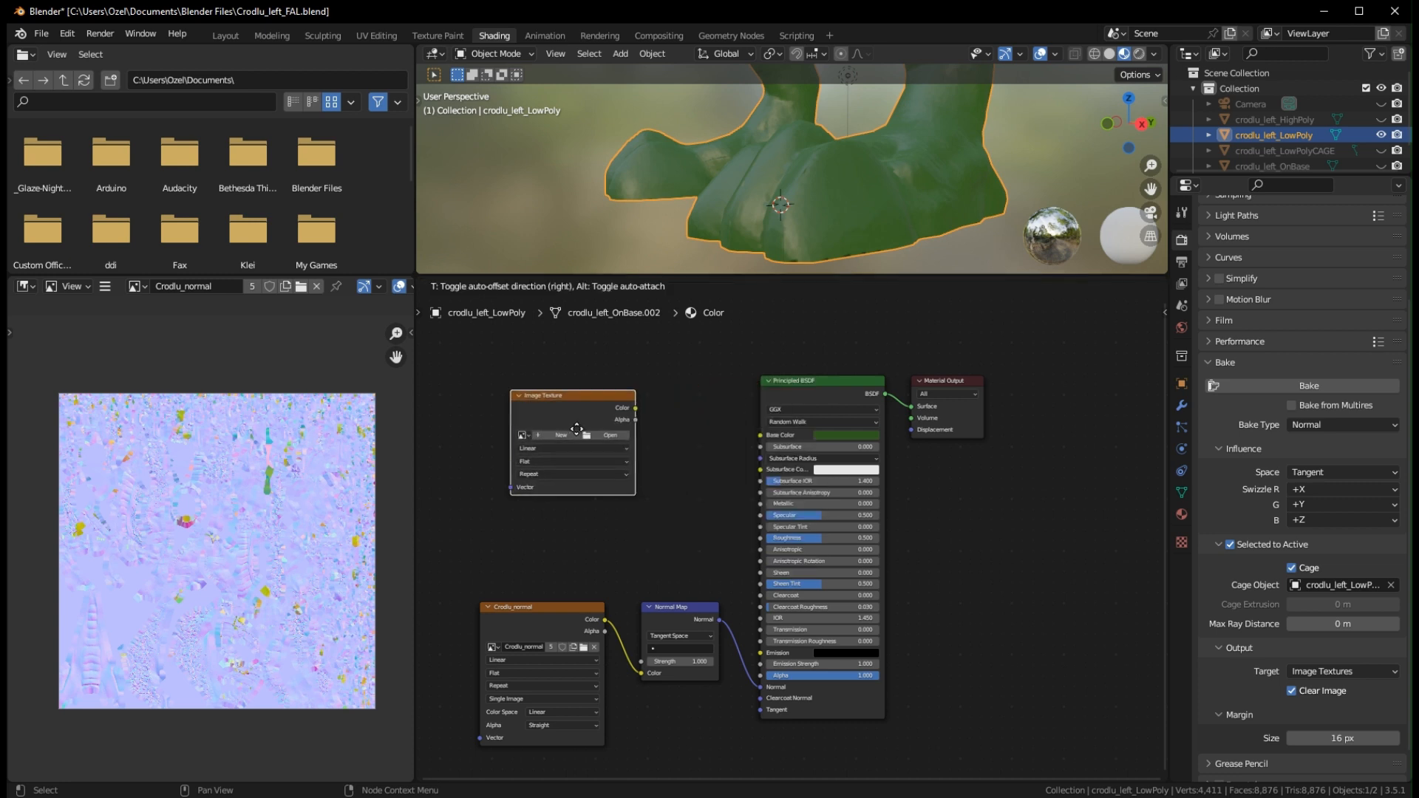
left_click(575, 442)
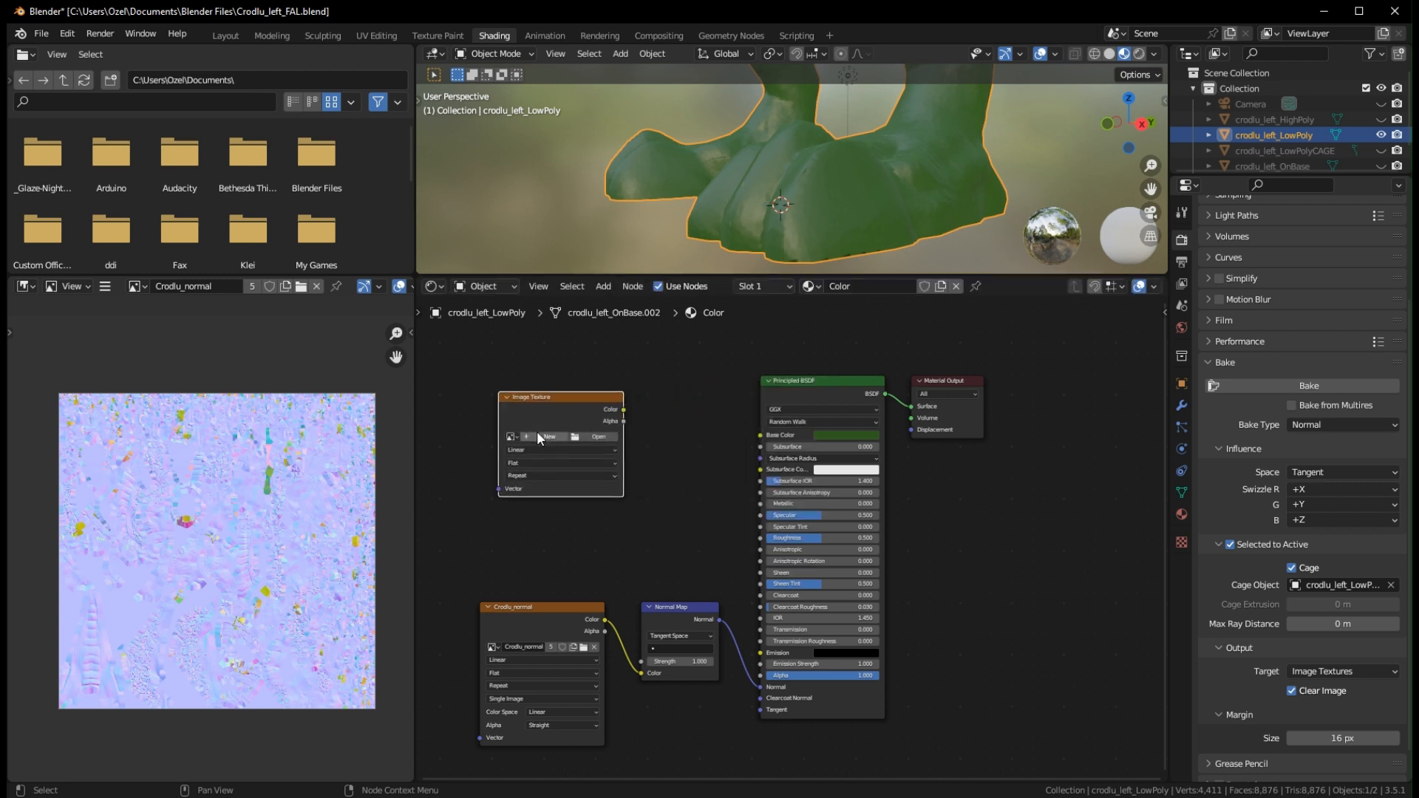
Start a new image in the added Image Texture node, with width and height of 2048 px
left_click(537, 435)
left_click(628, 482)
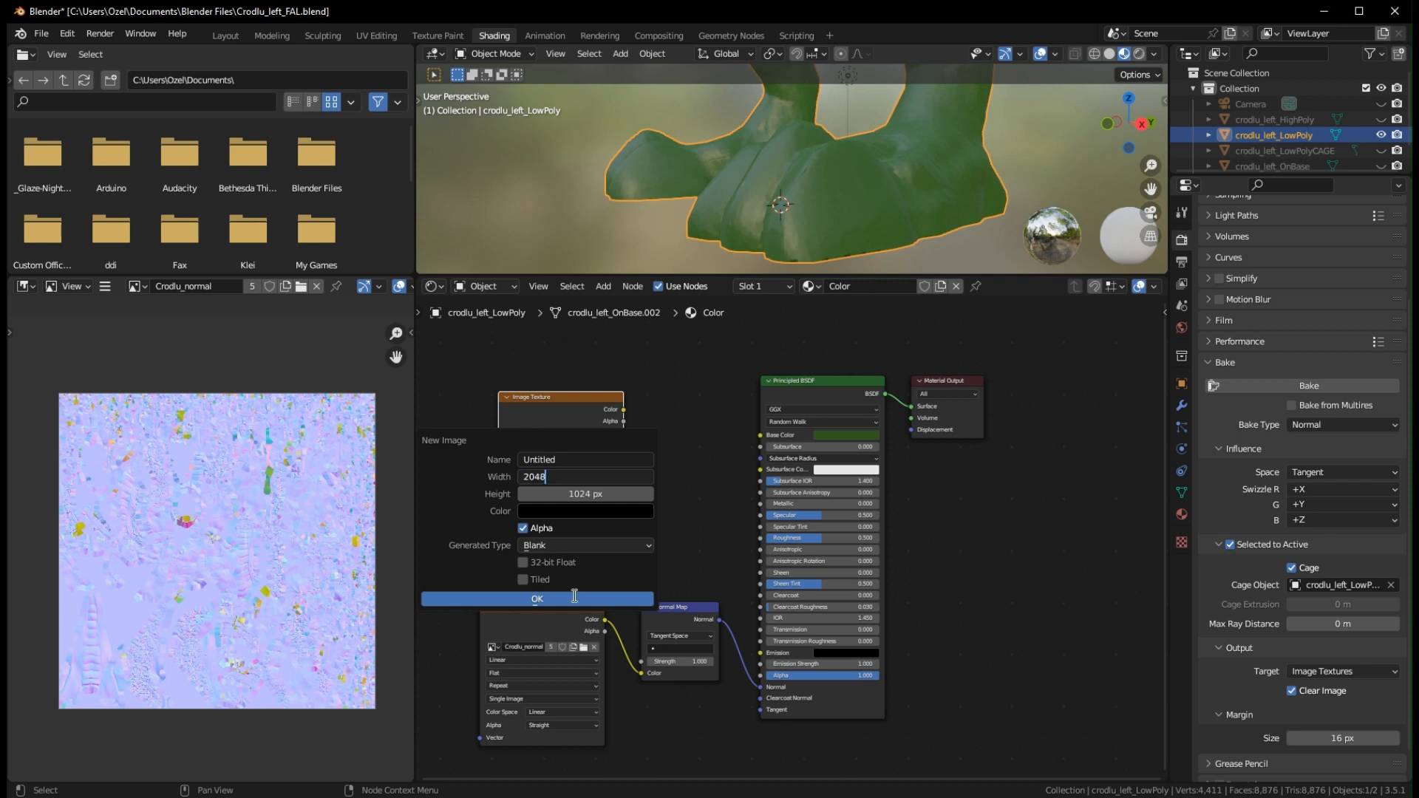
type("2048")
left_click(584, 495)
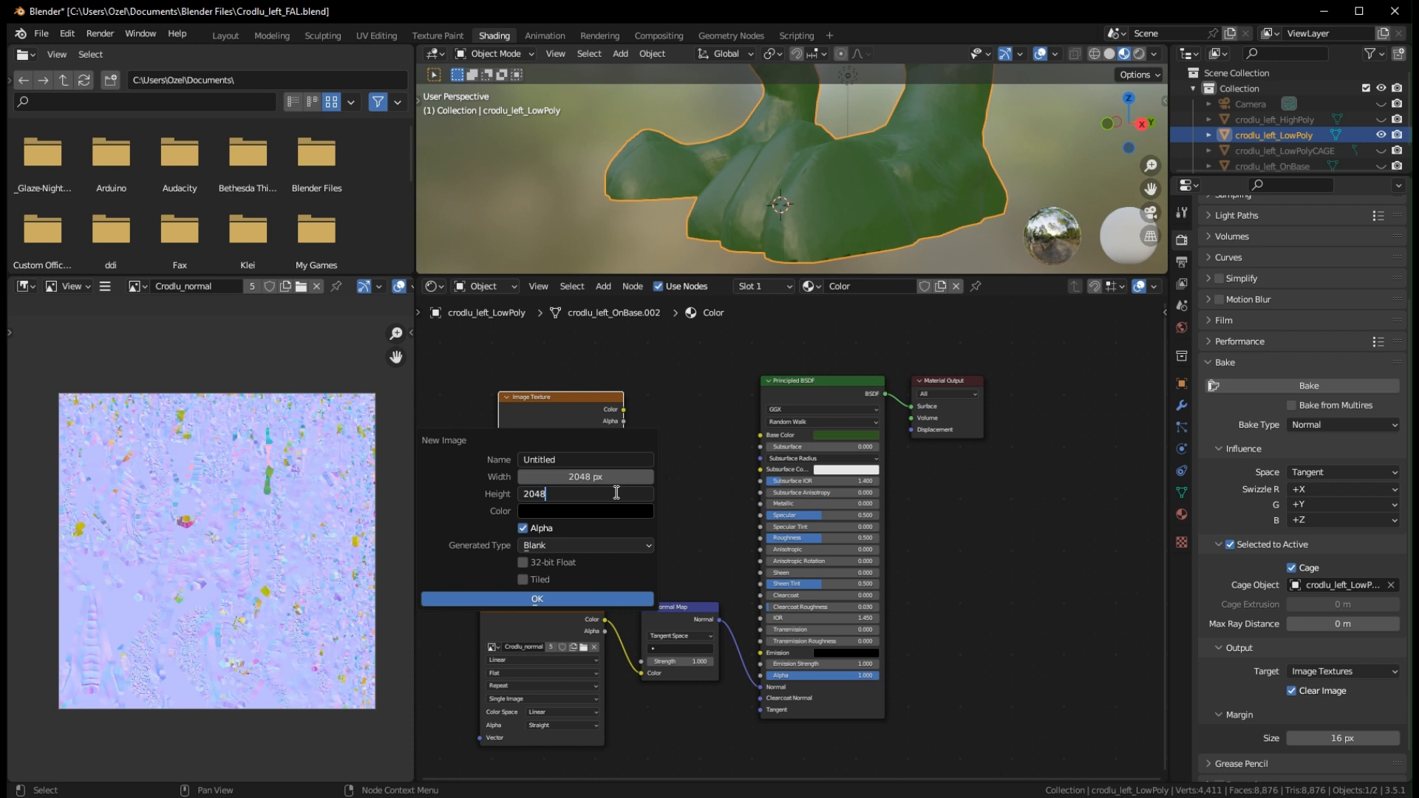
key("Return")
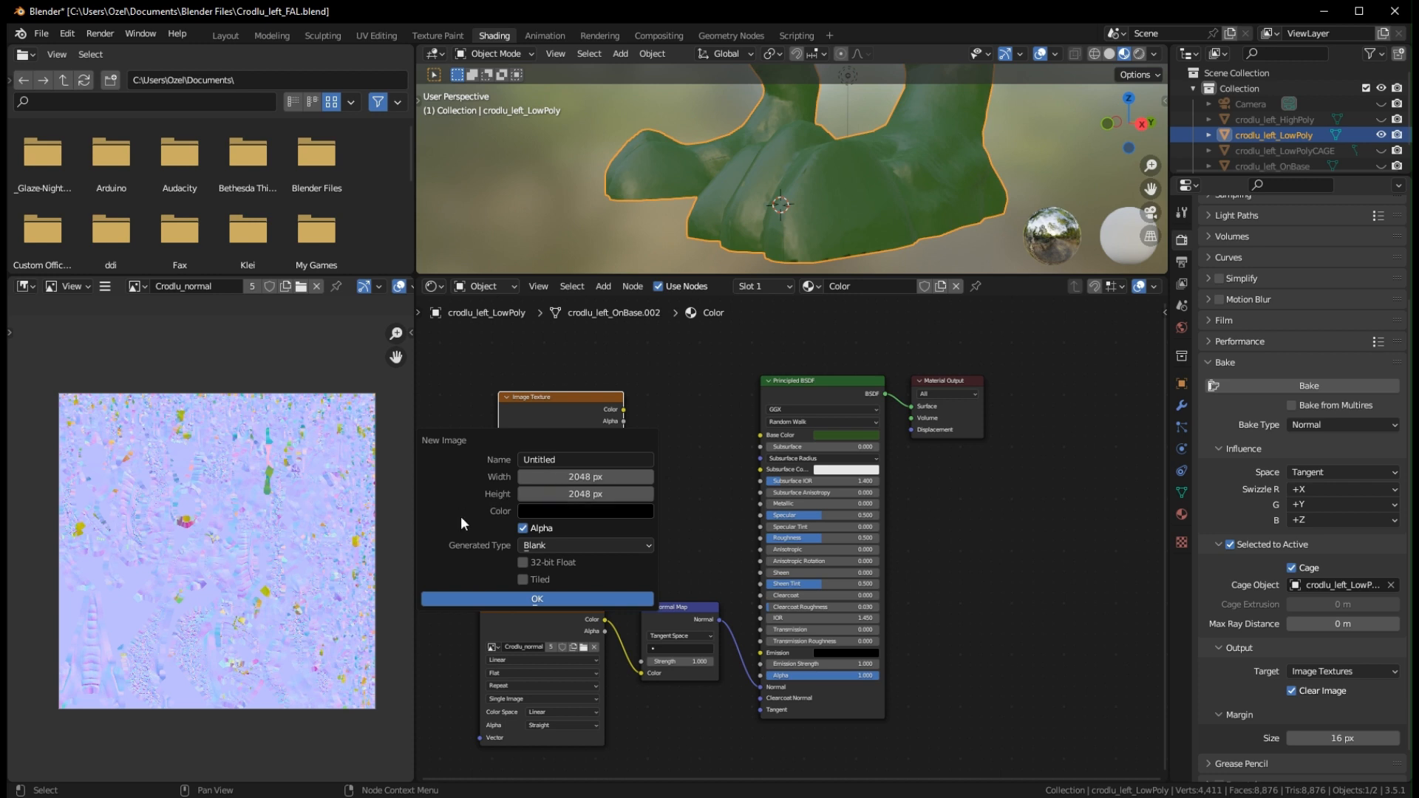
Make the new image's fill color fully transparent, name the image Crodul-left-color, and create it
left_click(583, 512)
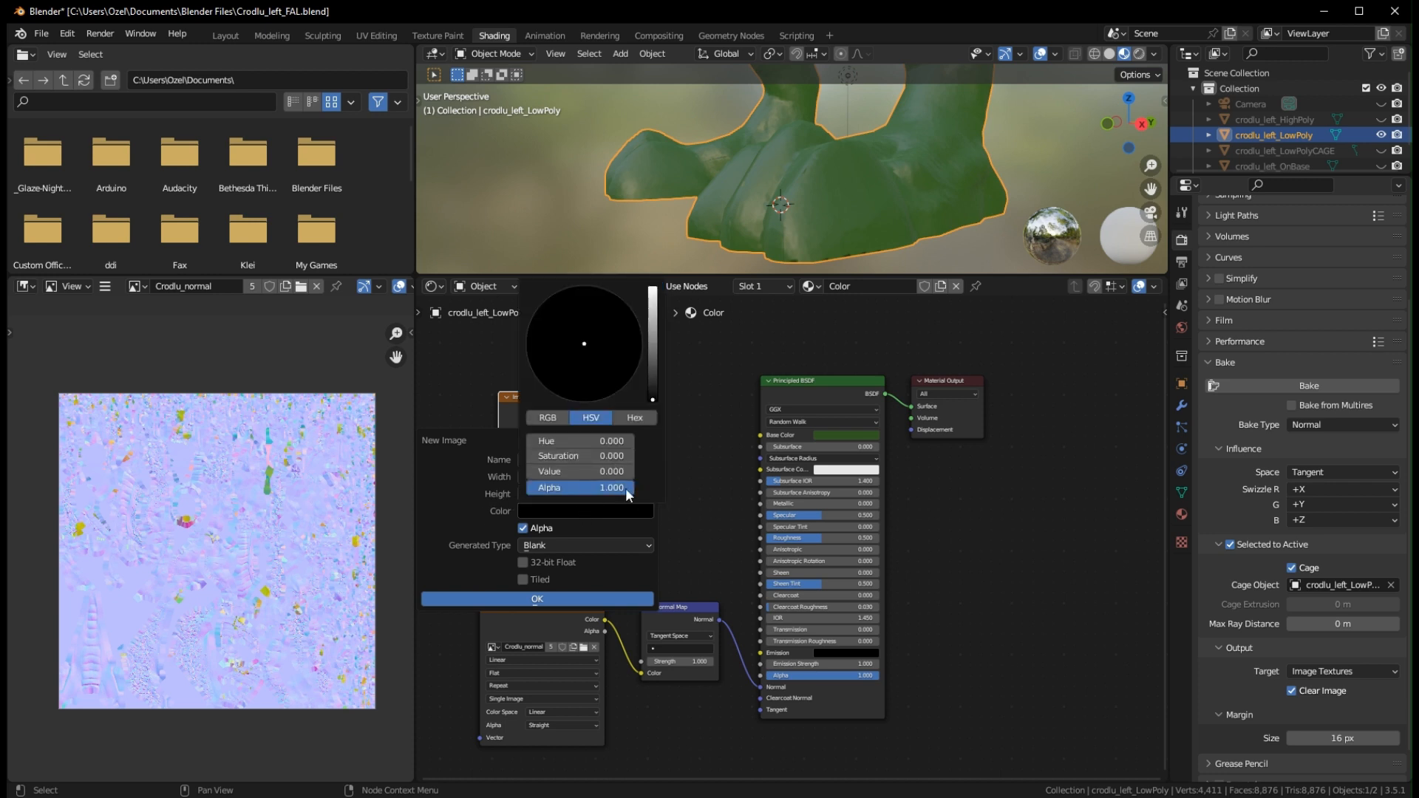
left_click_drag(625, 487, 526, 488)
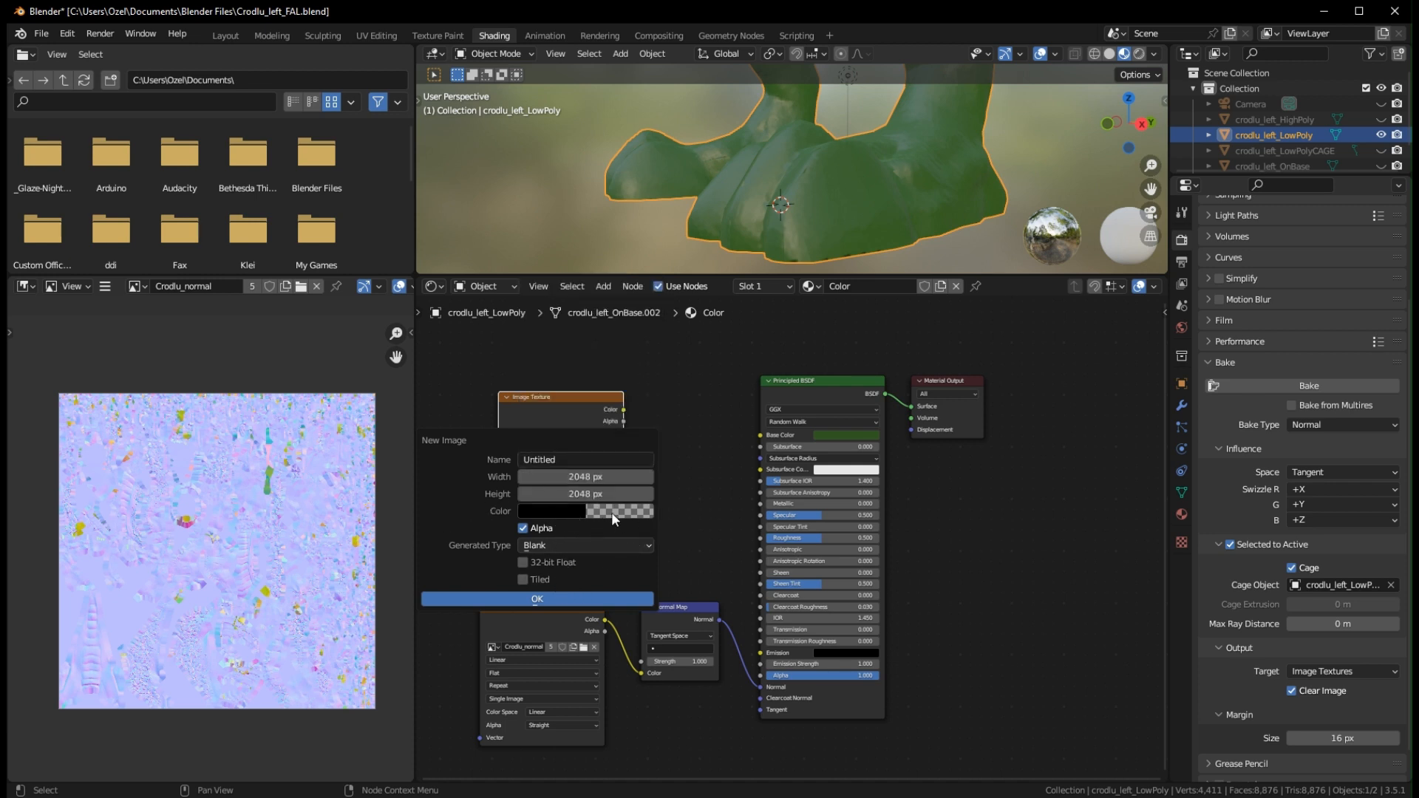
left_click(581, 459)
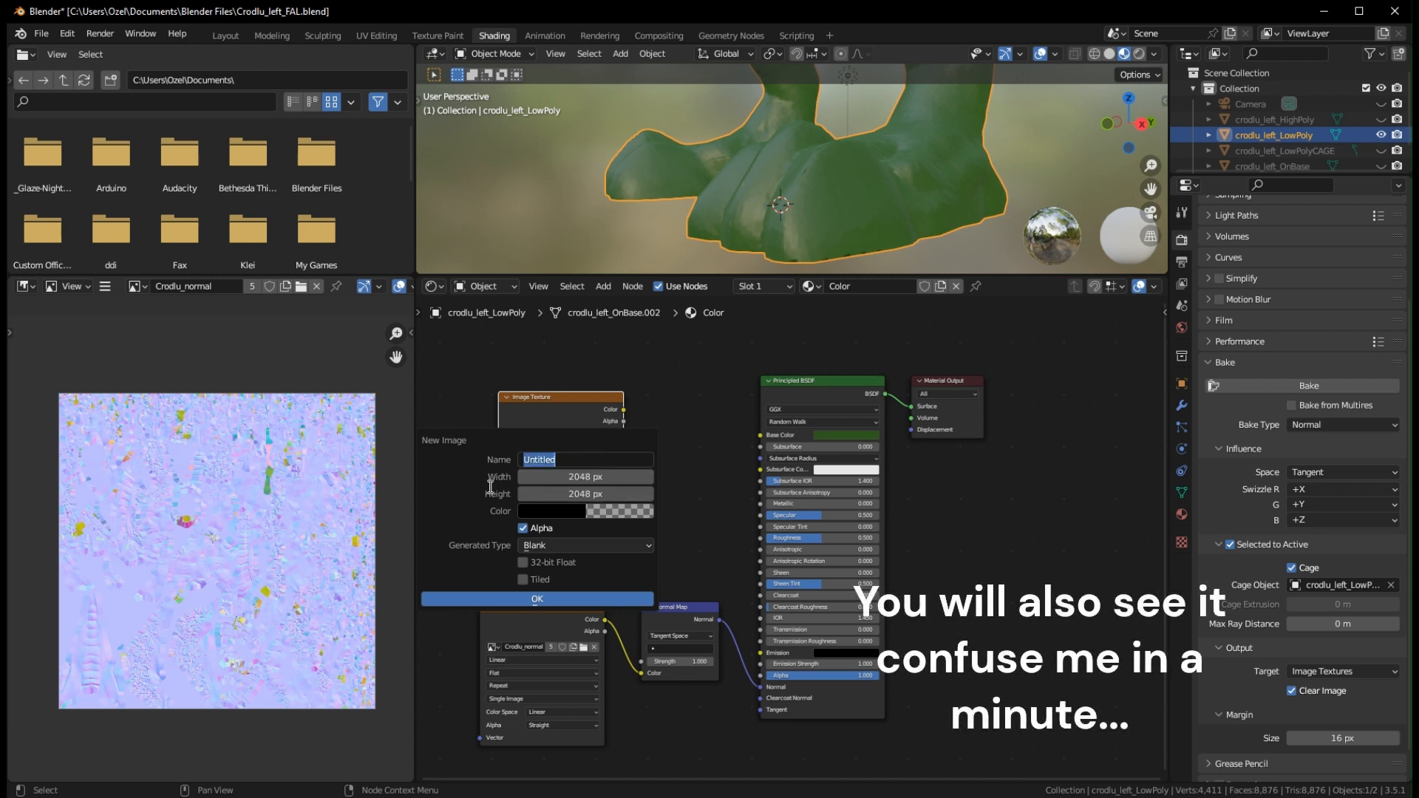
type("Crodul-left-color")
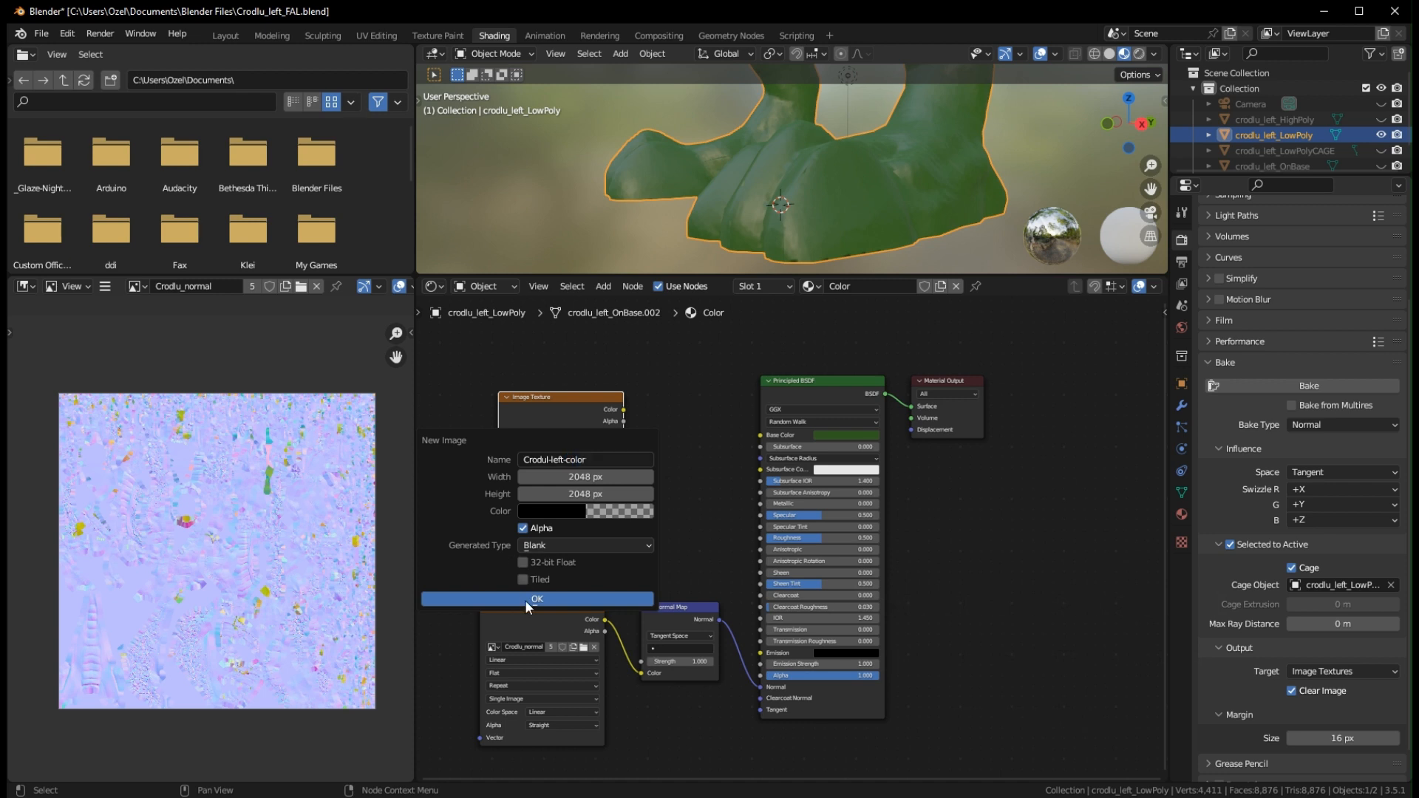
left_click(527, 601)
Link the Crodul-left-color node's Color output to the Principled BSDF's Base Color and space out the image and Material Output nodes
left_click_drag(623, 409, 678, 423)
left_click_drag(765, 430, 762, 435)
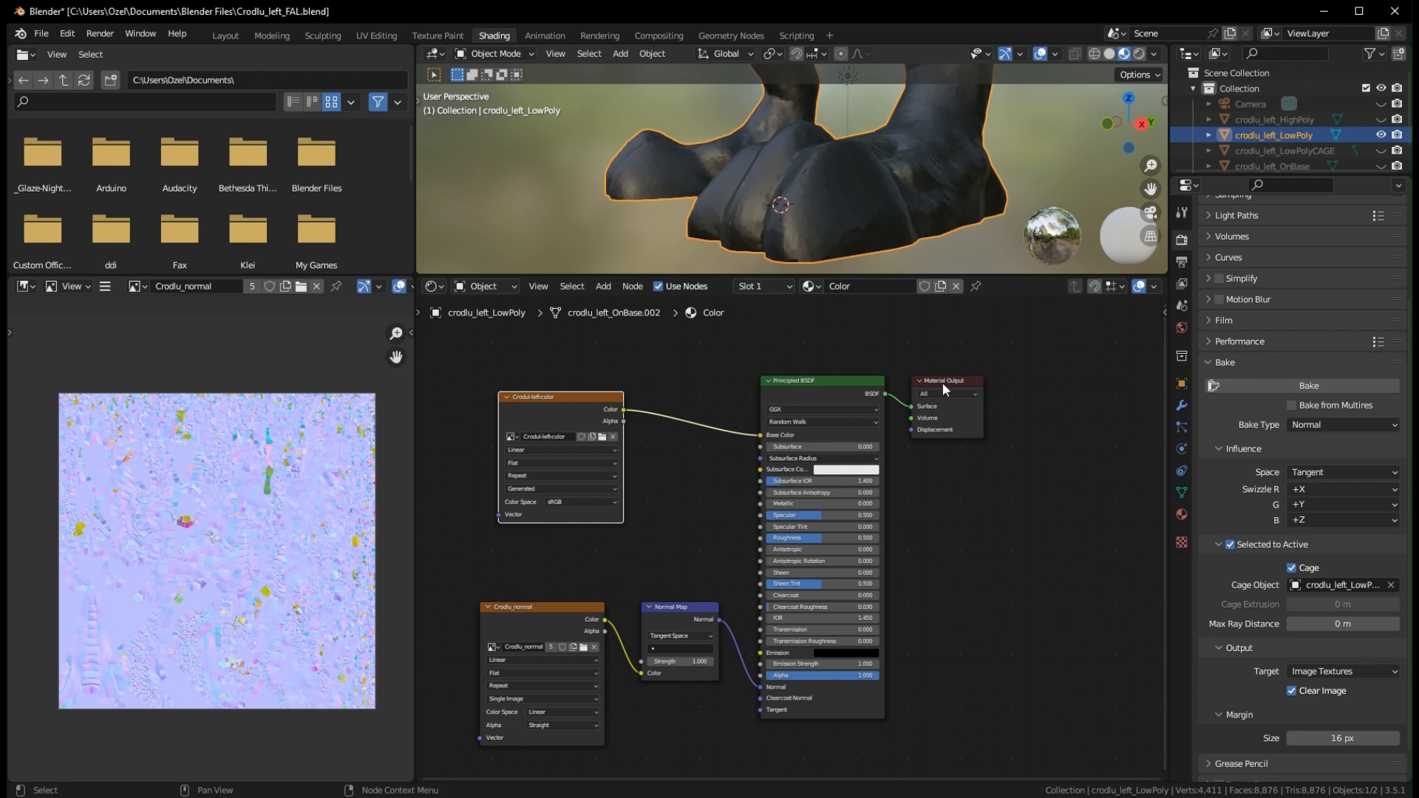
left_click_drag(946, 381, 978, 385)
left_click_drag(576, 401, 632, 392)
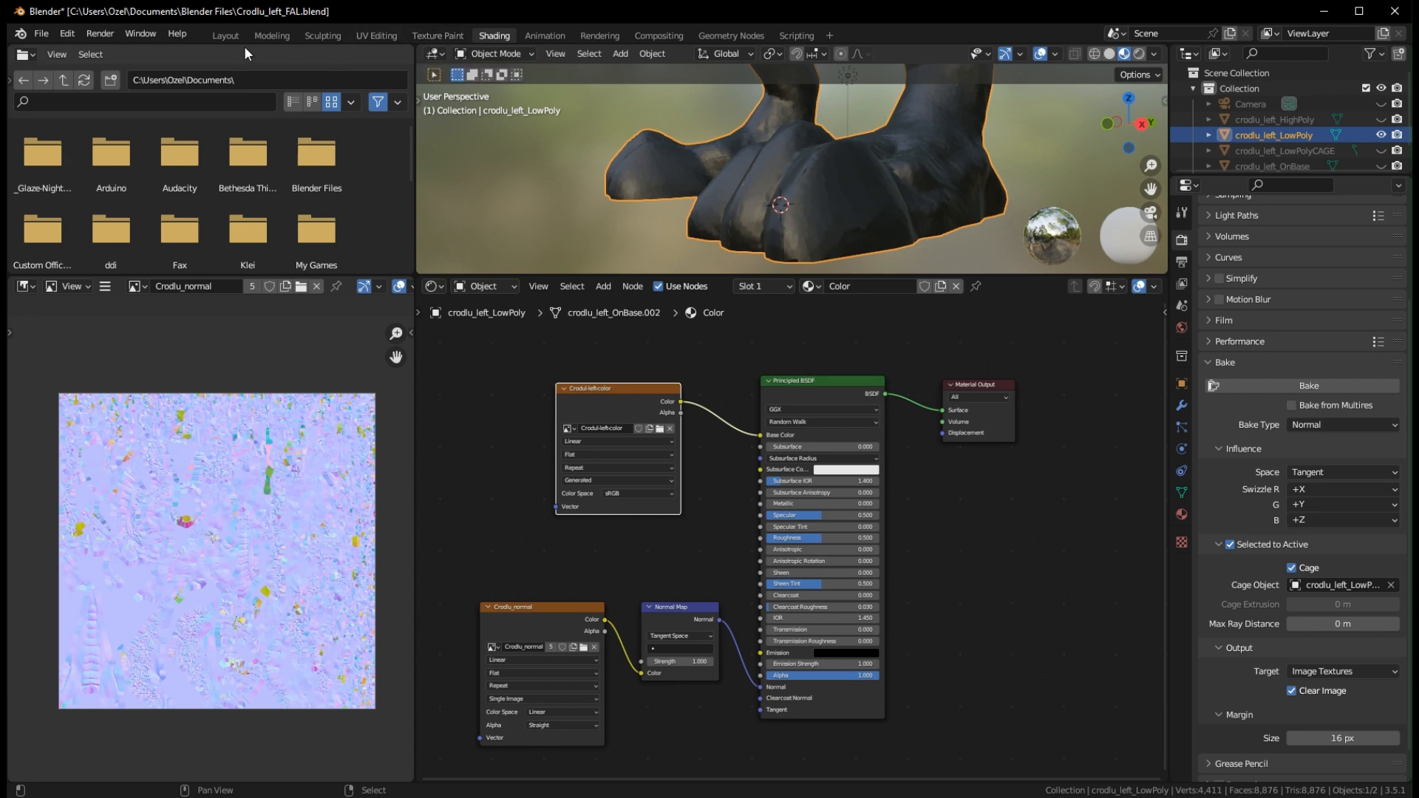
Look over the model in the Layout and UV Editing workspaces, ending in the Texture Paint workspace
left_click(226, 35)
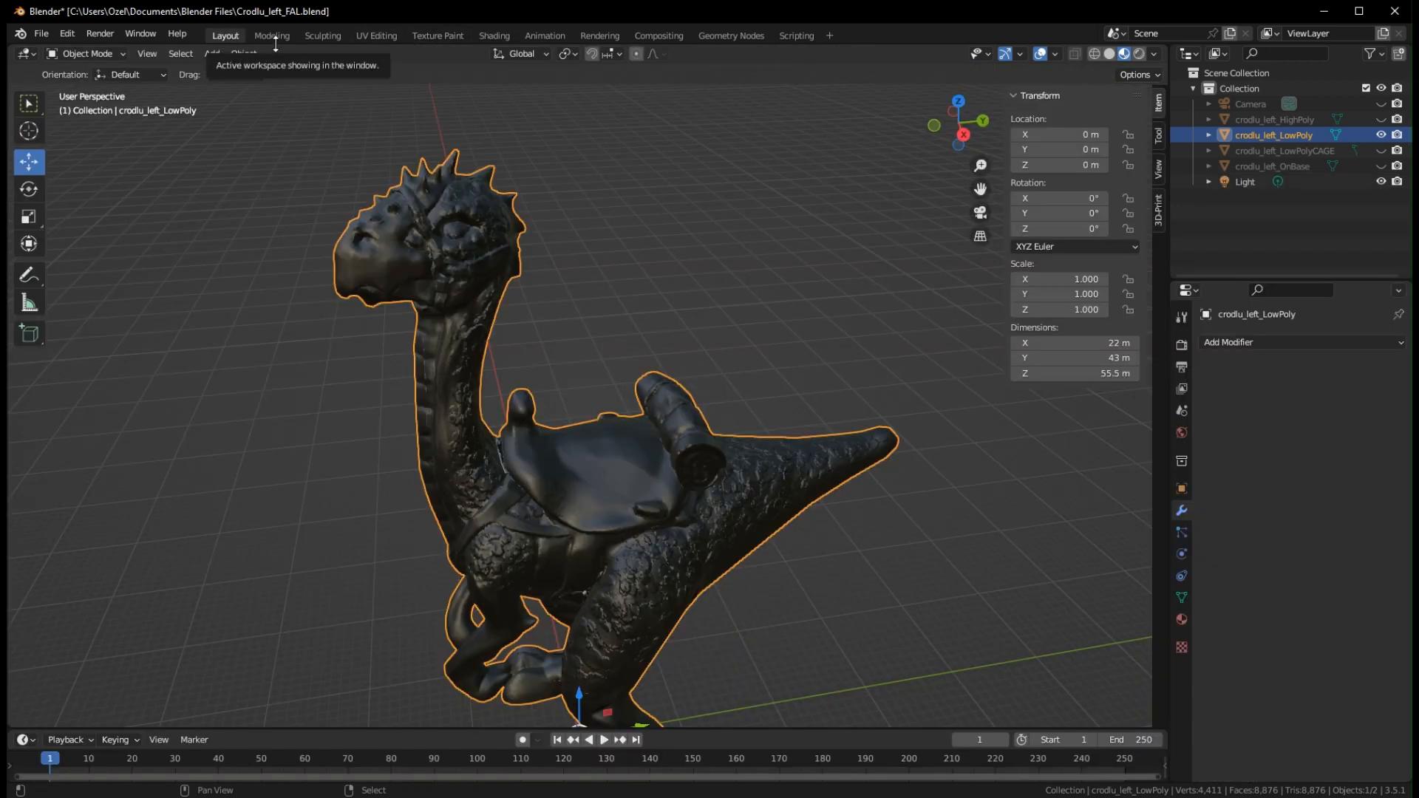
left_click(384, 35)
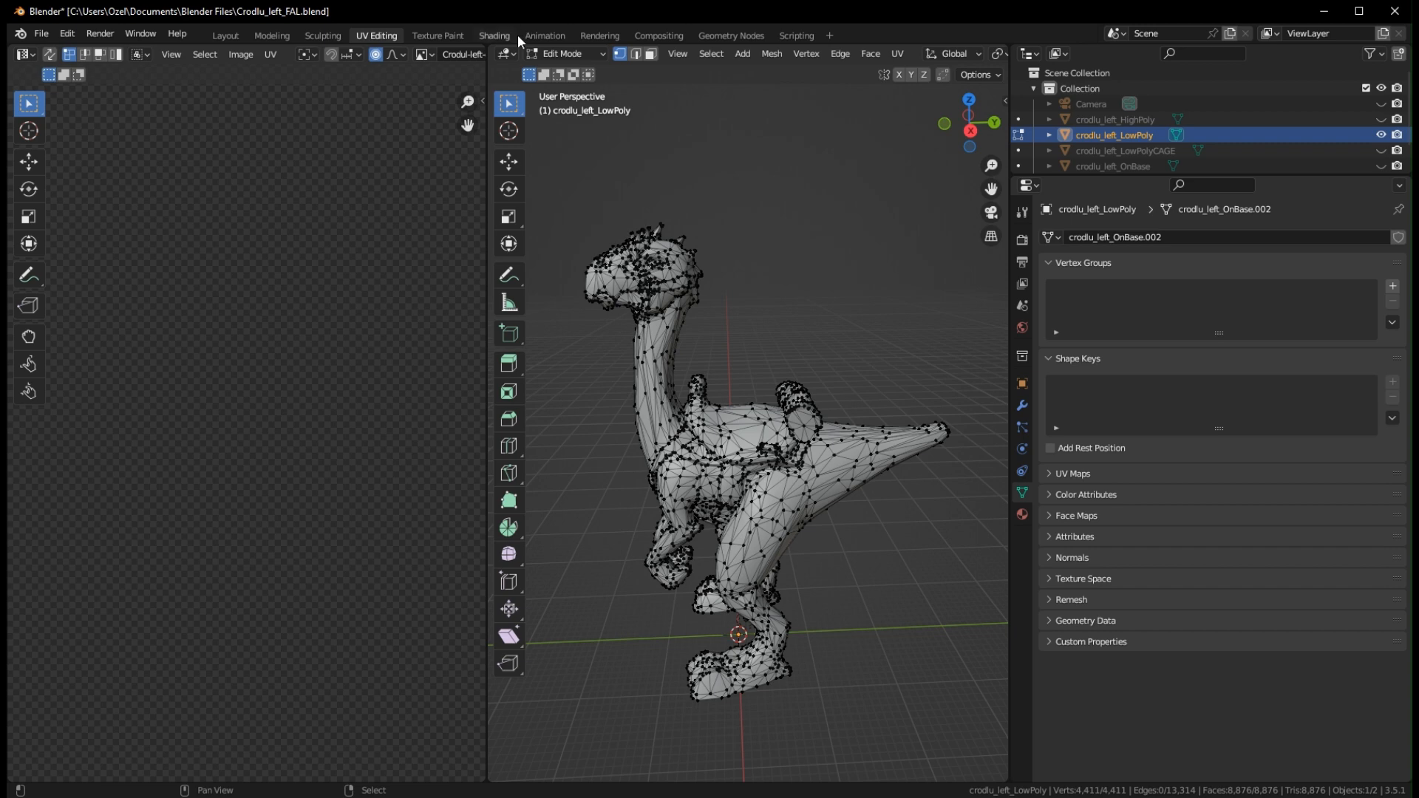
left_click(497, 35)
left_click(451, 34)
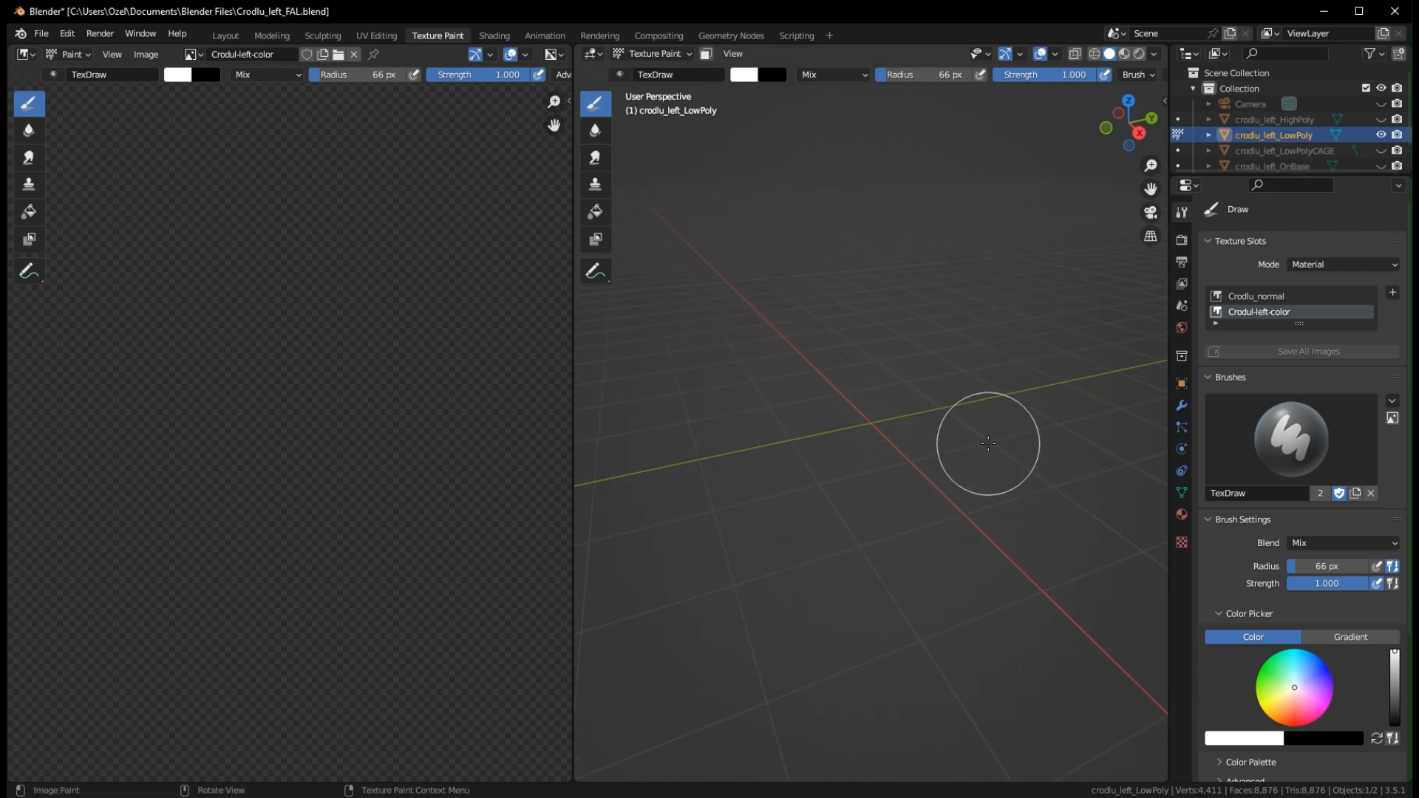
mouse_move(988, 443)
middle_mouse_down()
mouse_move(647, 427)
mouse_move(988, 420)
mouse_move(774, 427)
middle_mouse_up()
middle_click_drag(918, 430, 814, 458)
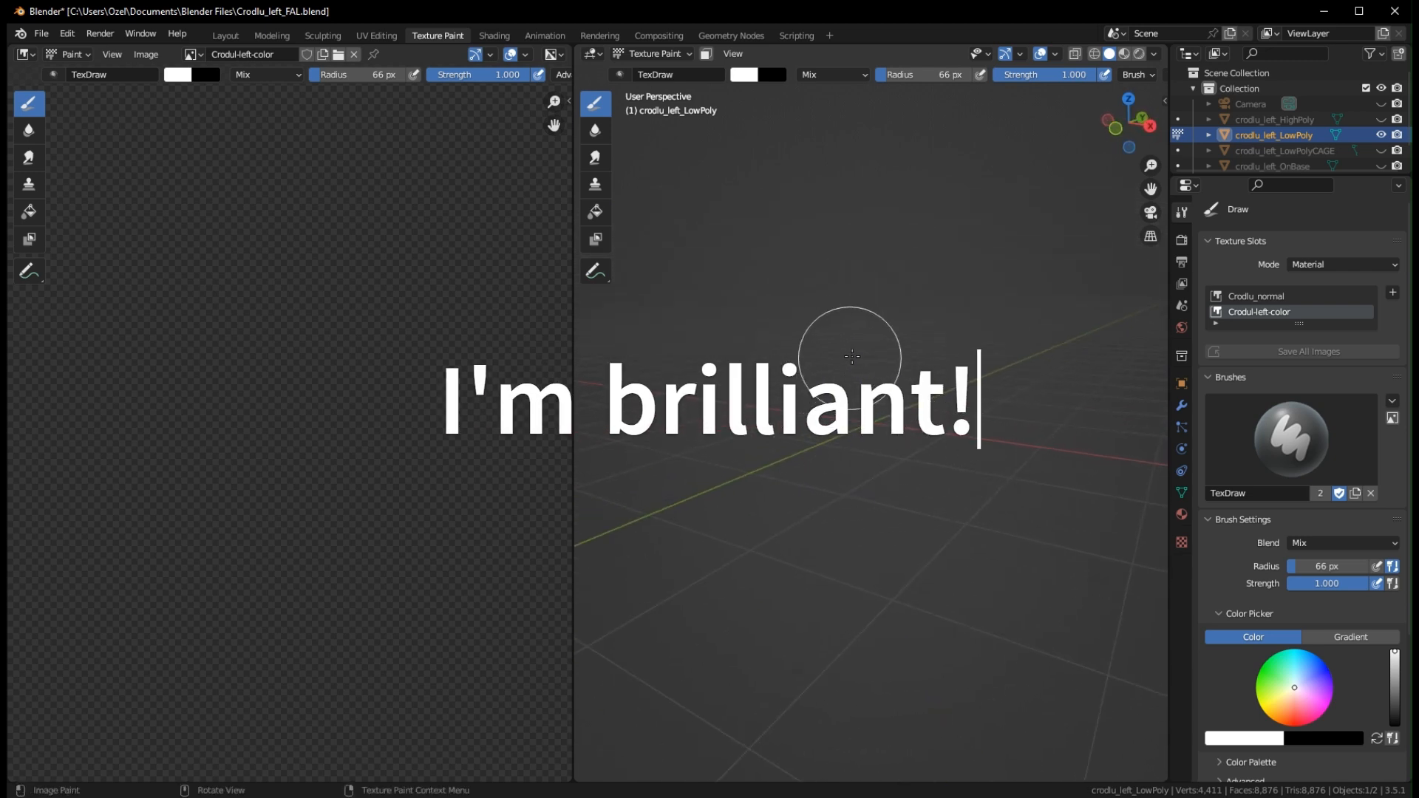
Paint two crossing white test strokes on the Crodul-left-color image and undo both
left_click_drag(458, 188, 184, 576)
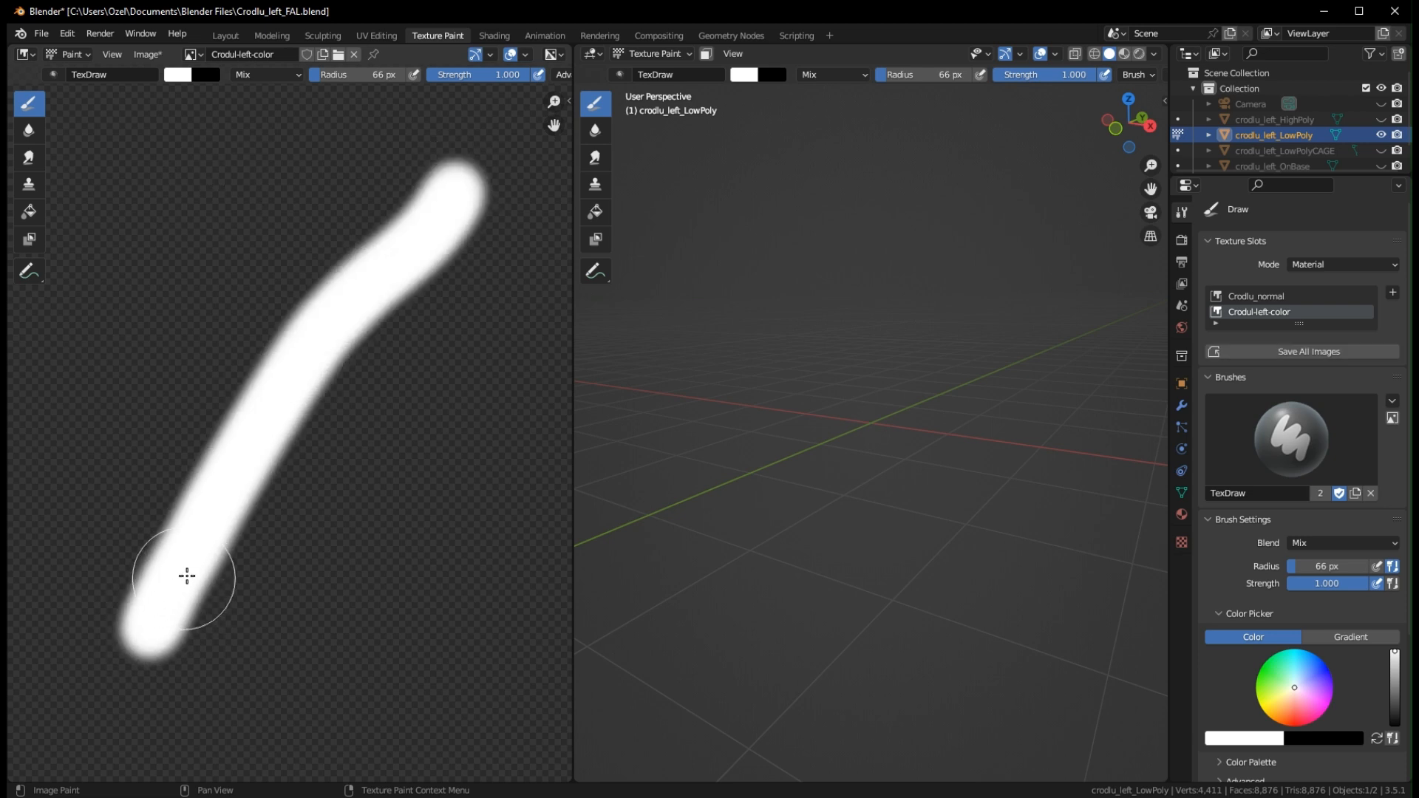
key("Home")
left_click_drag(115, 215, 532, 655)
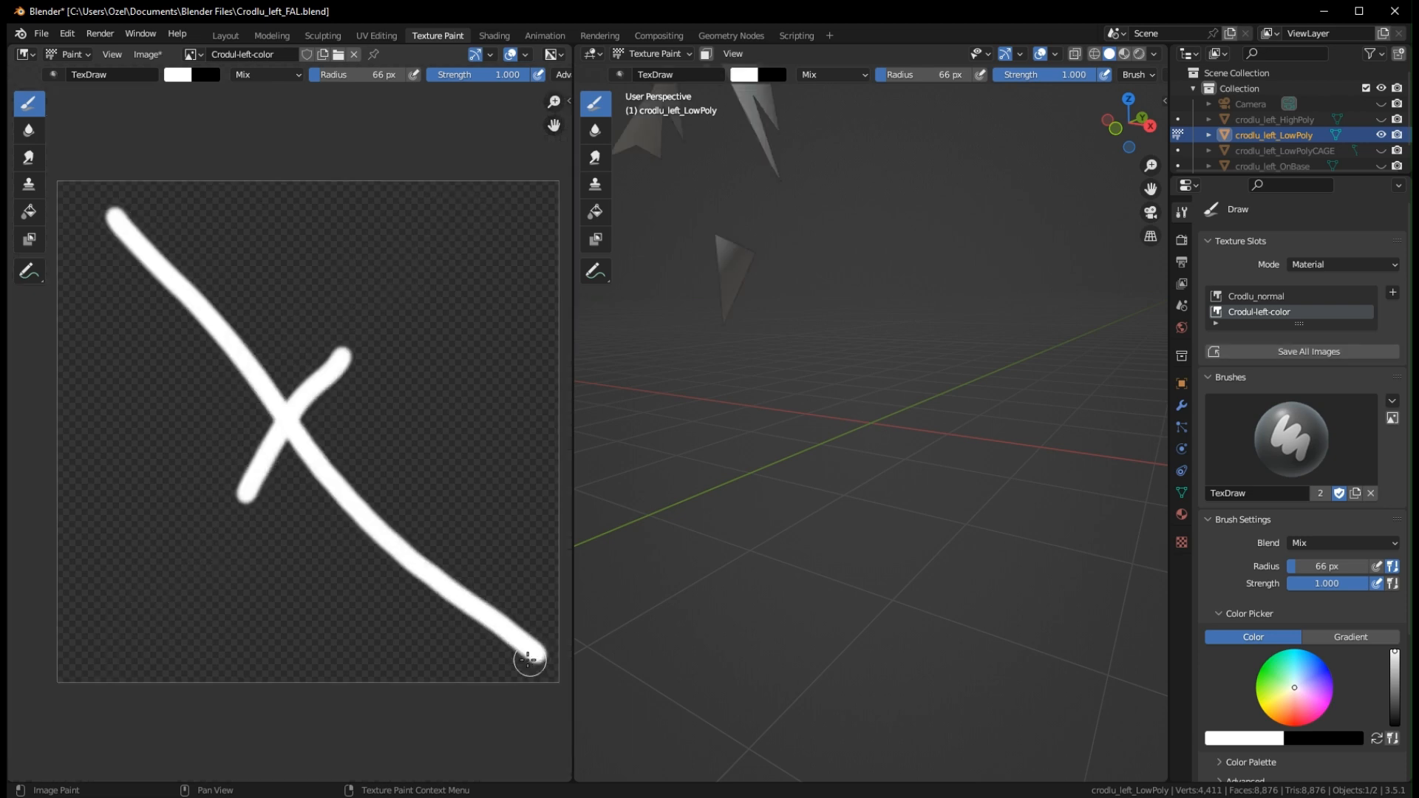
scroll(802, 459, "down", 6)
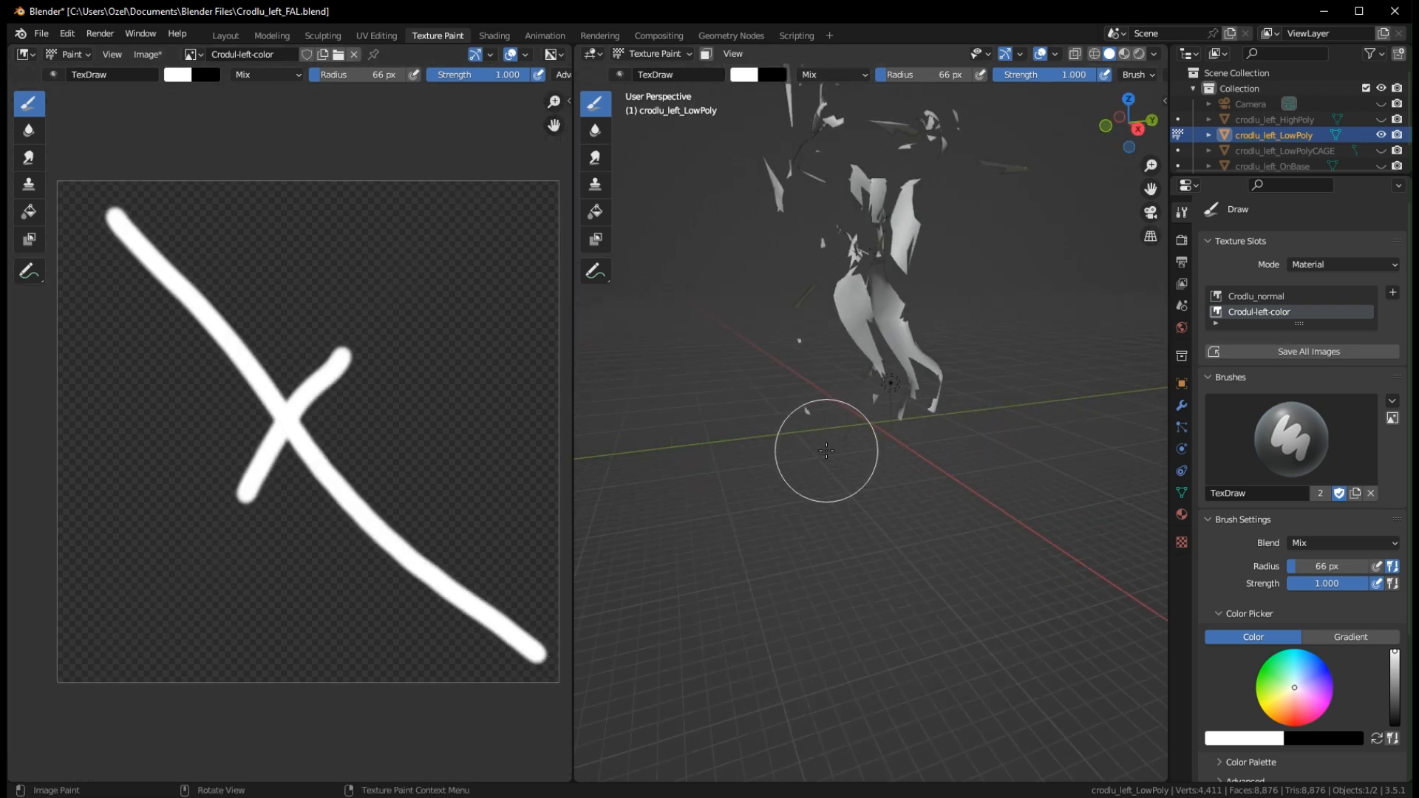
key("ctrl+z")
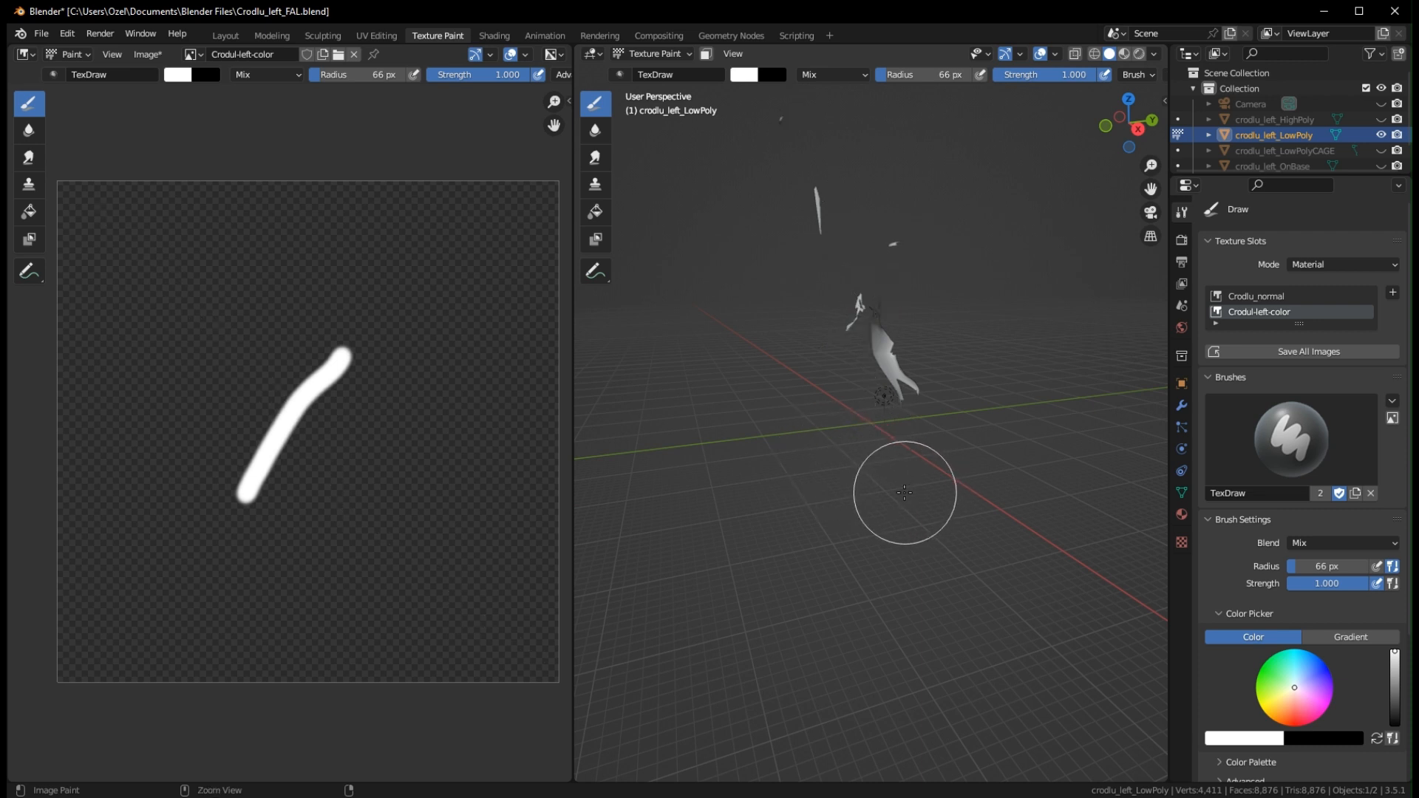
key("ctrl+z")
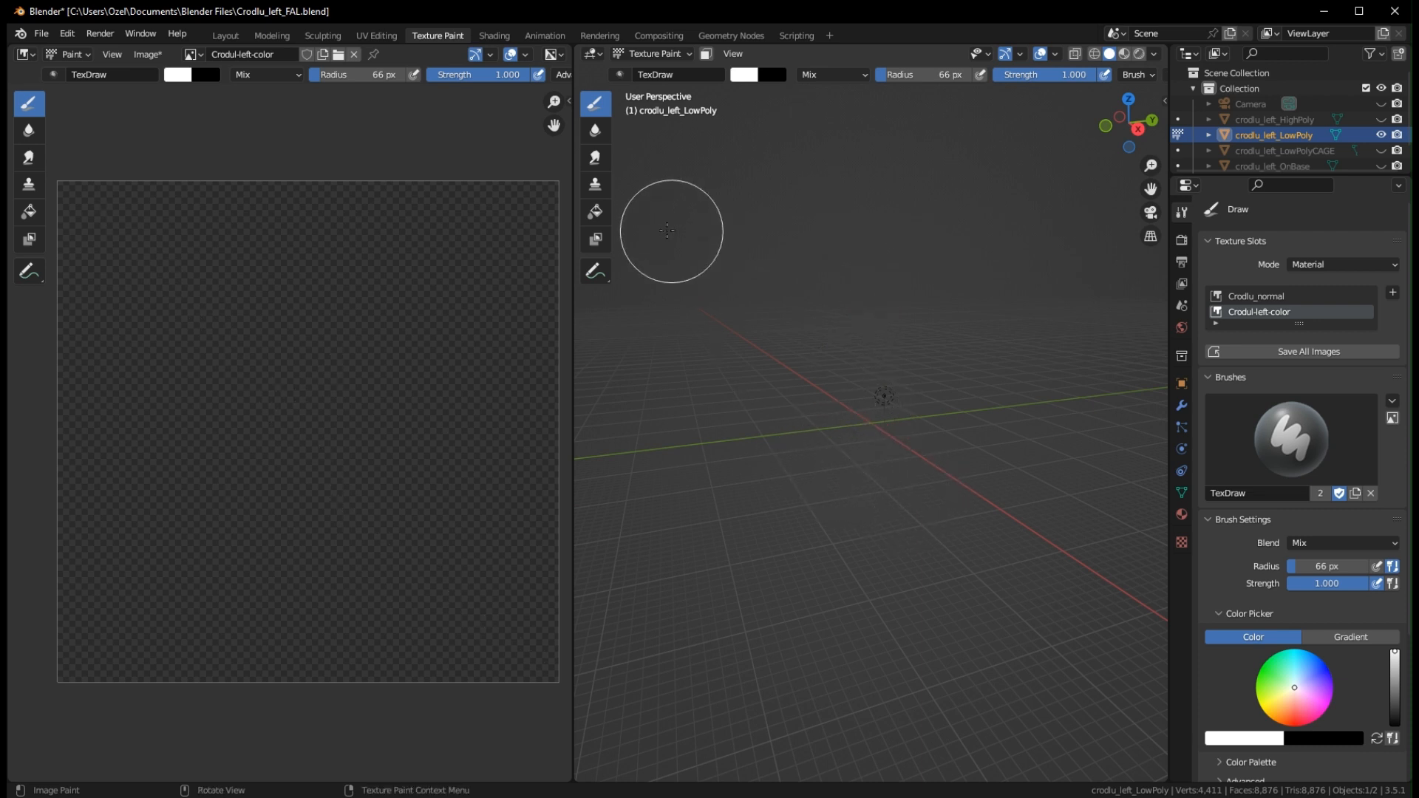
Set the 3D viewport's shading to Material Preview and frame the whole creature model for painting
middle_click_drag(875, 196, 885, 316)
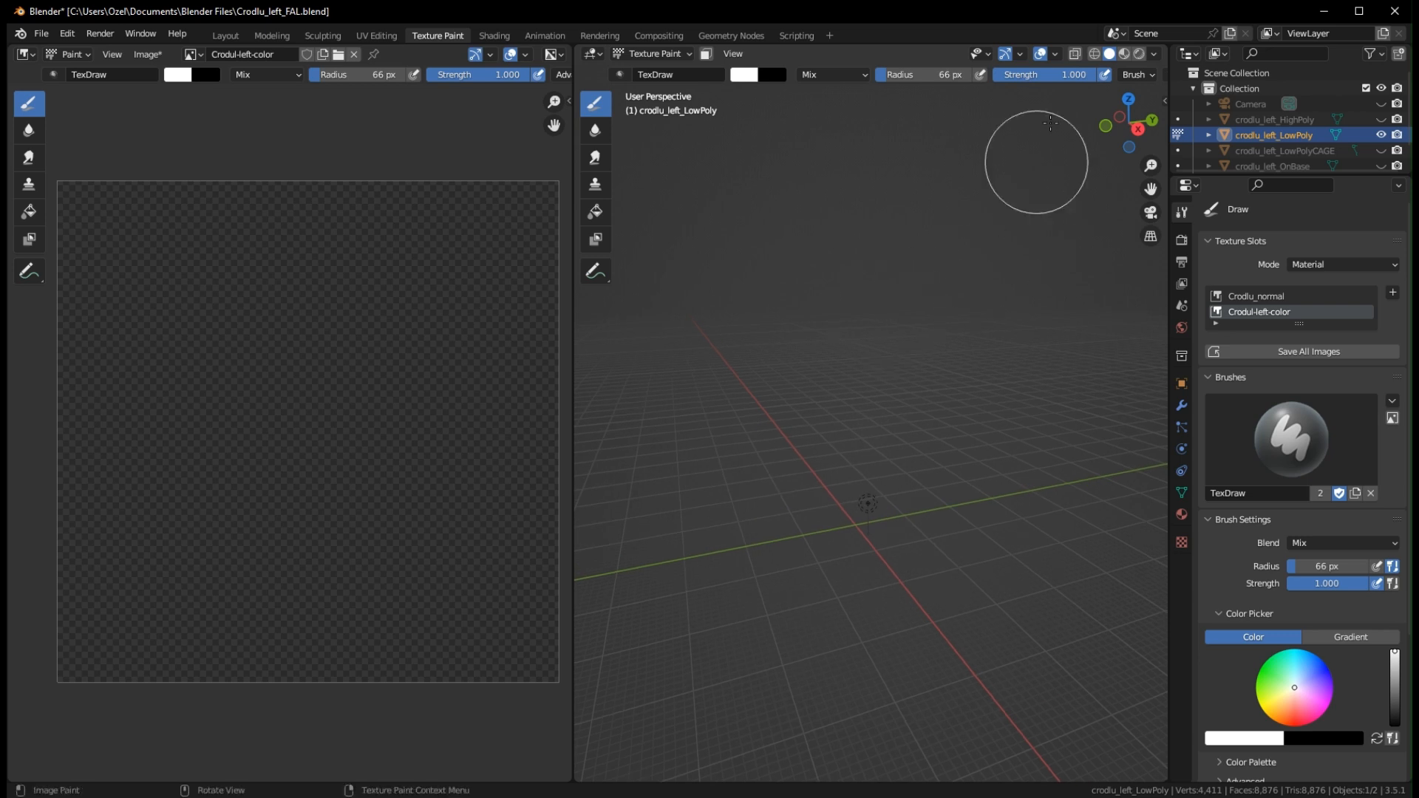
left_click(1094, 54)
left_click(1110, 54)
left_click(1125, 54)
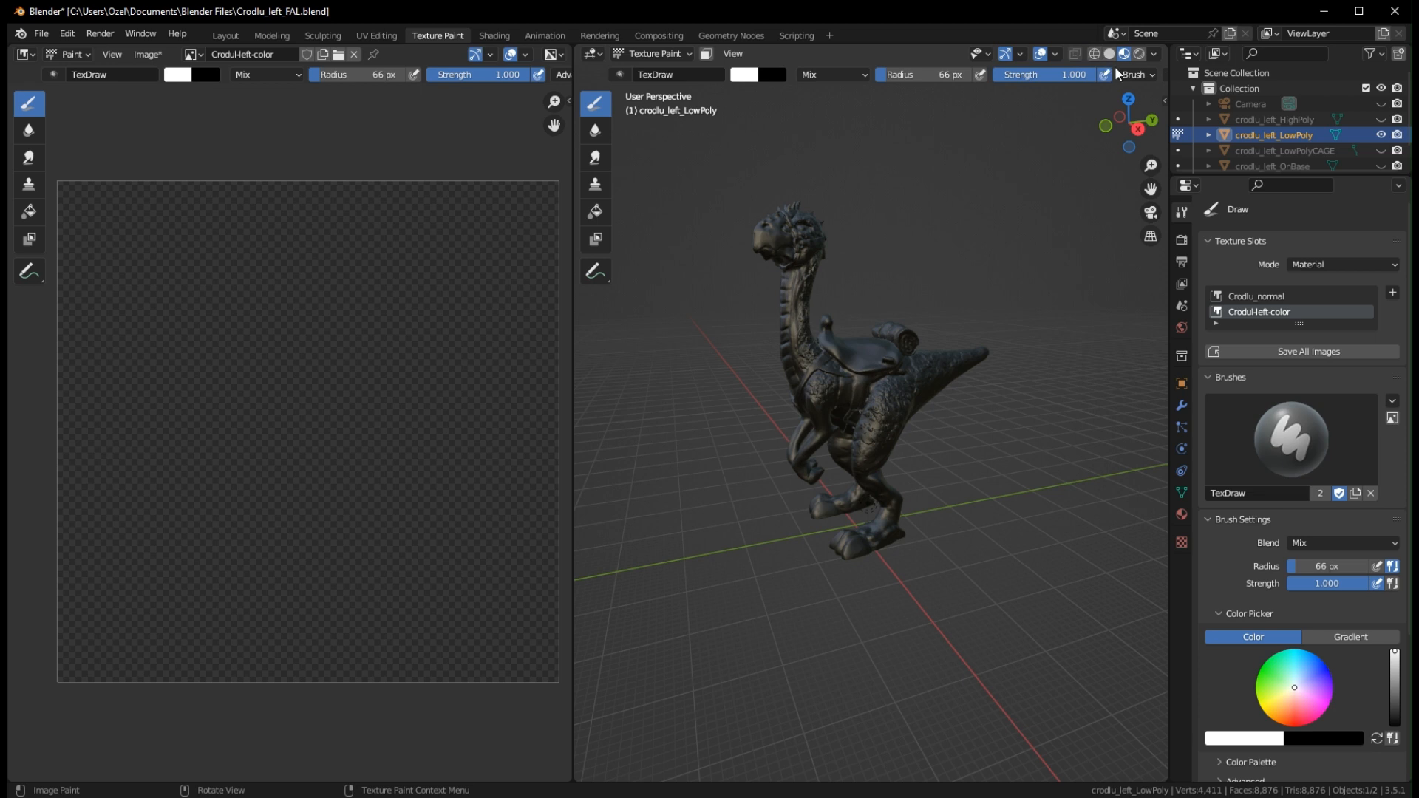
left_click(1111, 57)
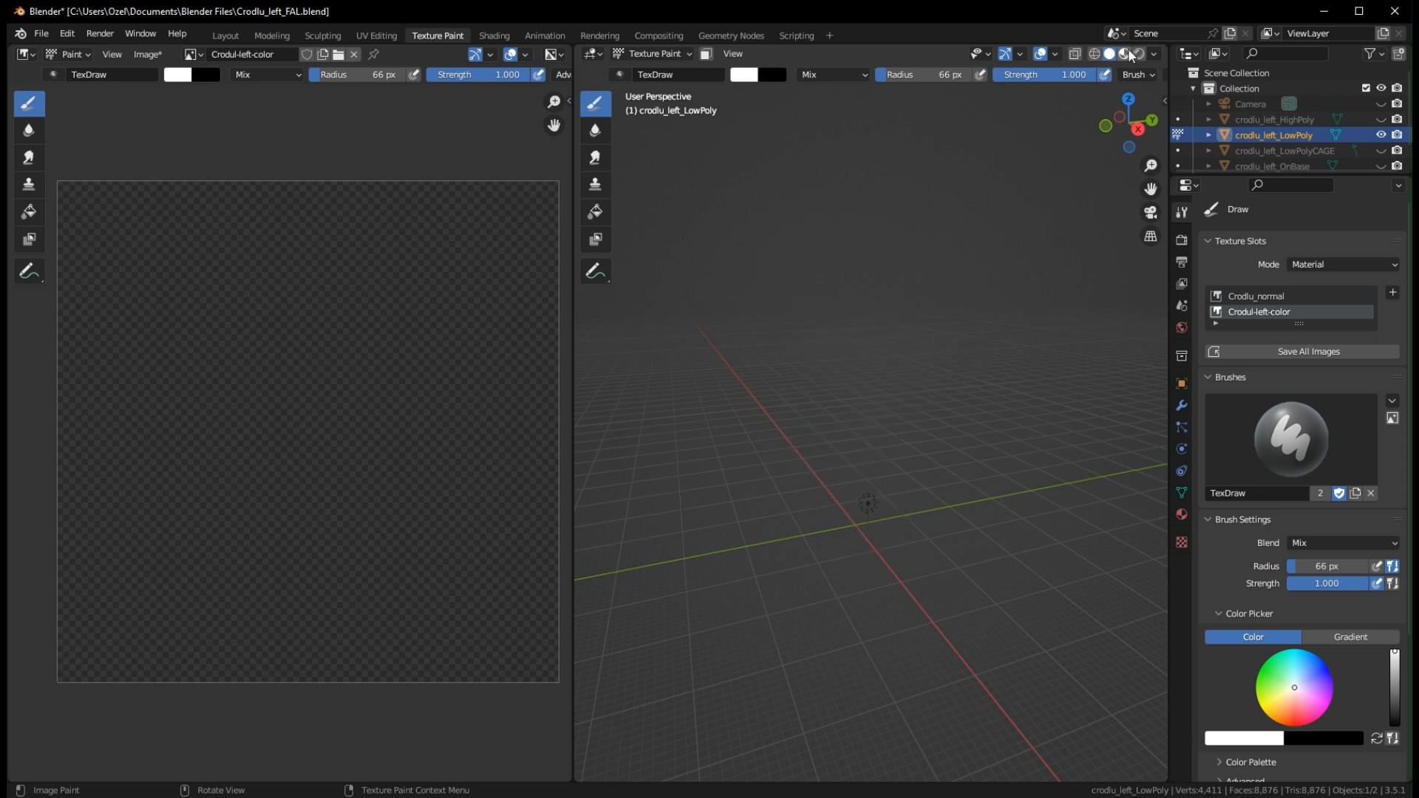
left_click(1129, 54)
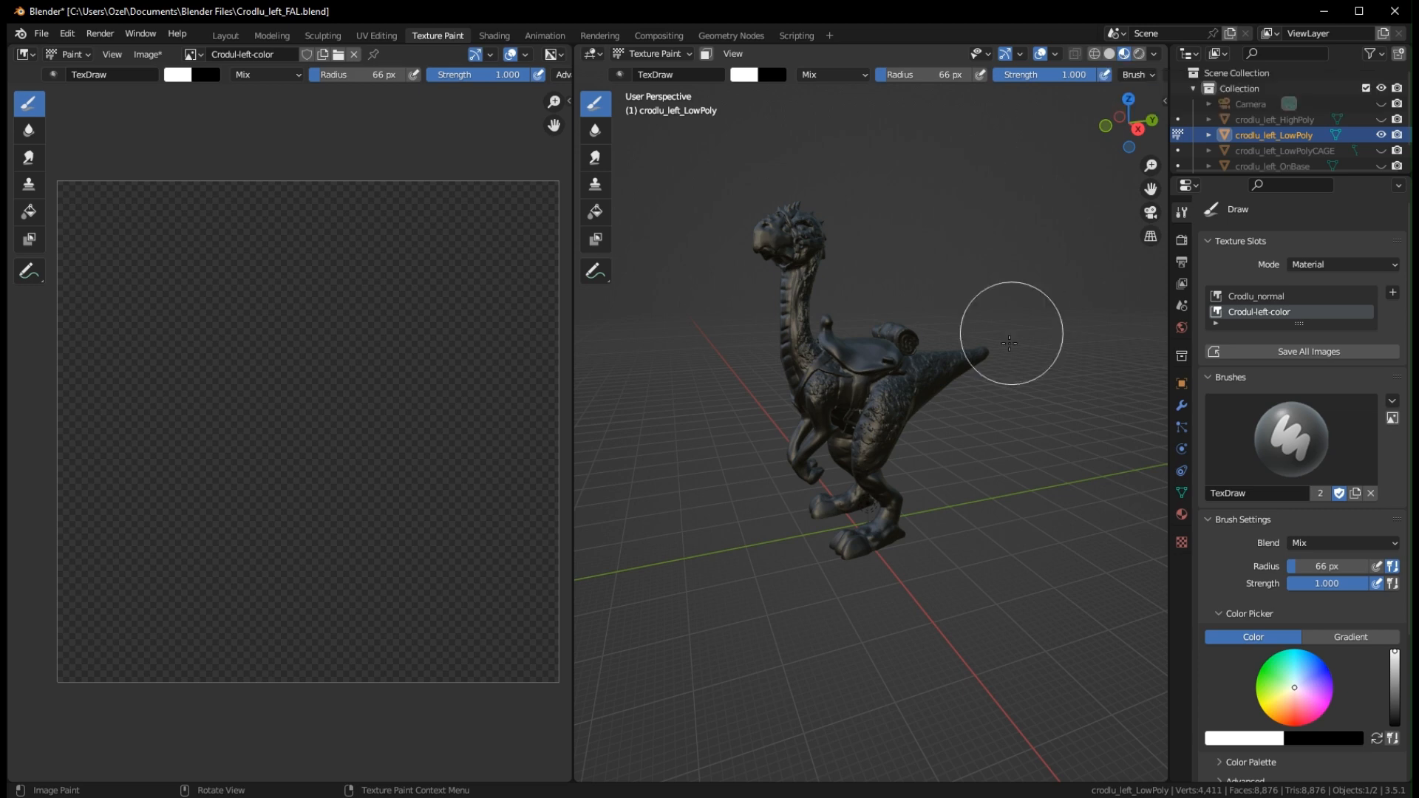
mouse_move(1008, 326)
middle_mouse_down()
mouse_move(740, 396)
mouse_move(998, 385)
mouse_move(956, 380)
middle_mouse_up()
scroll(992, 397, "up", 5)
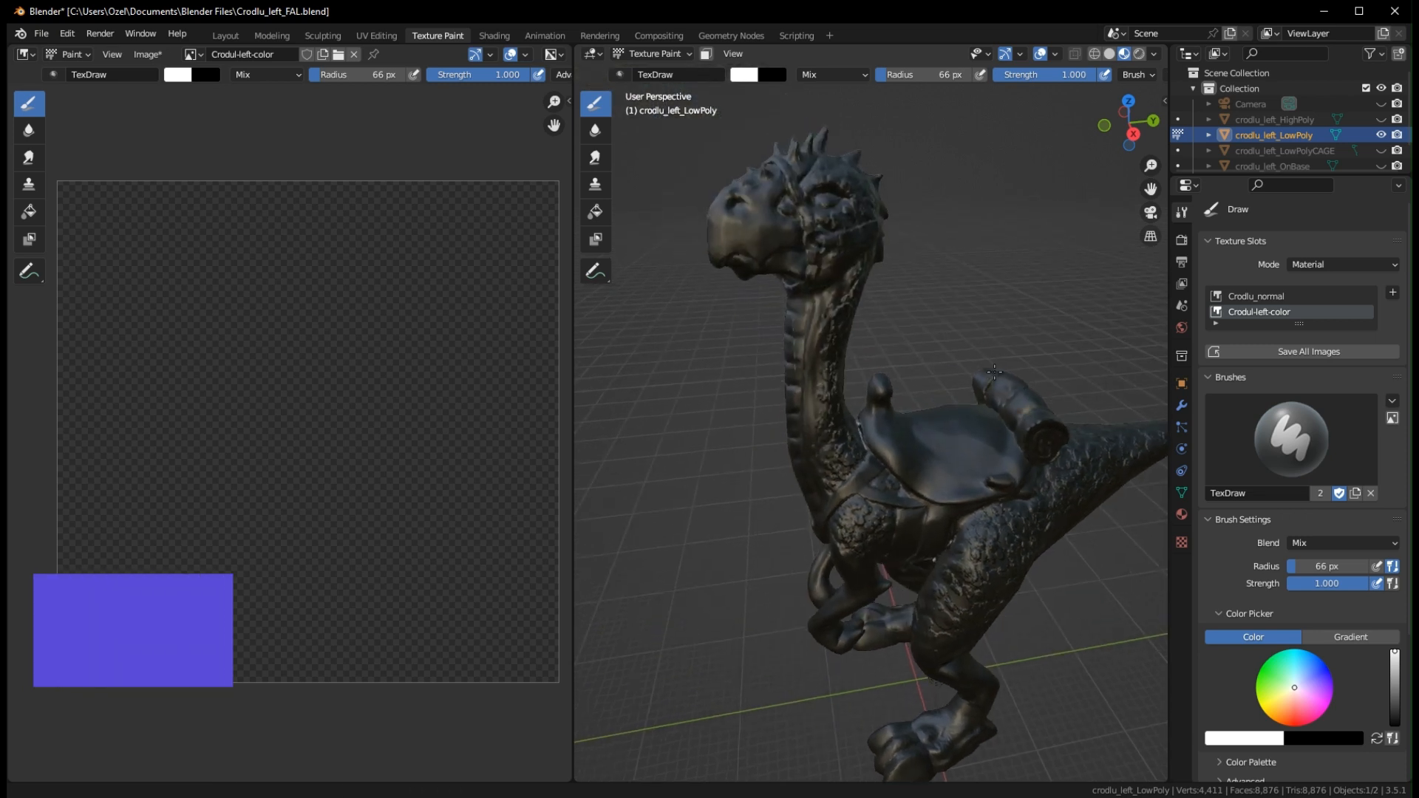
middle_click_drag(985, 374, 976, 400)
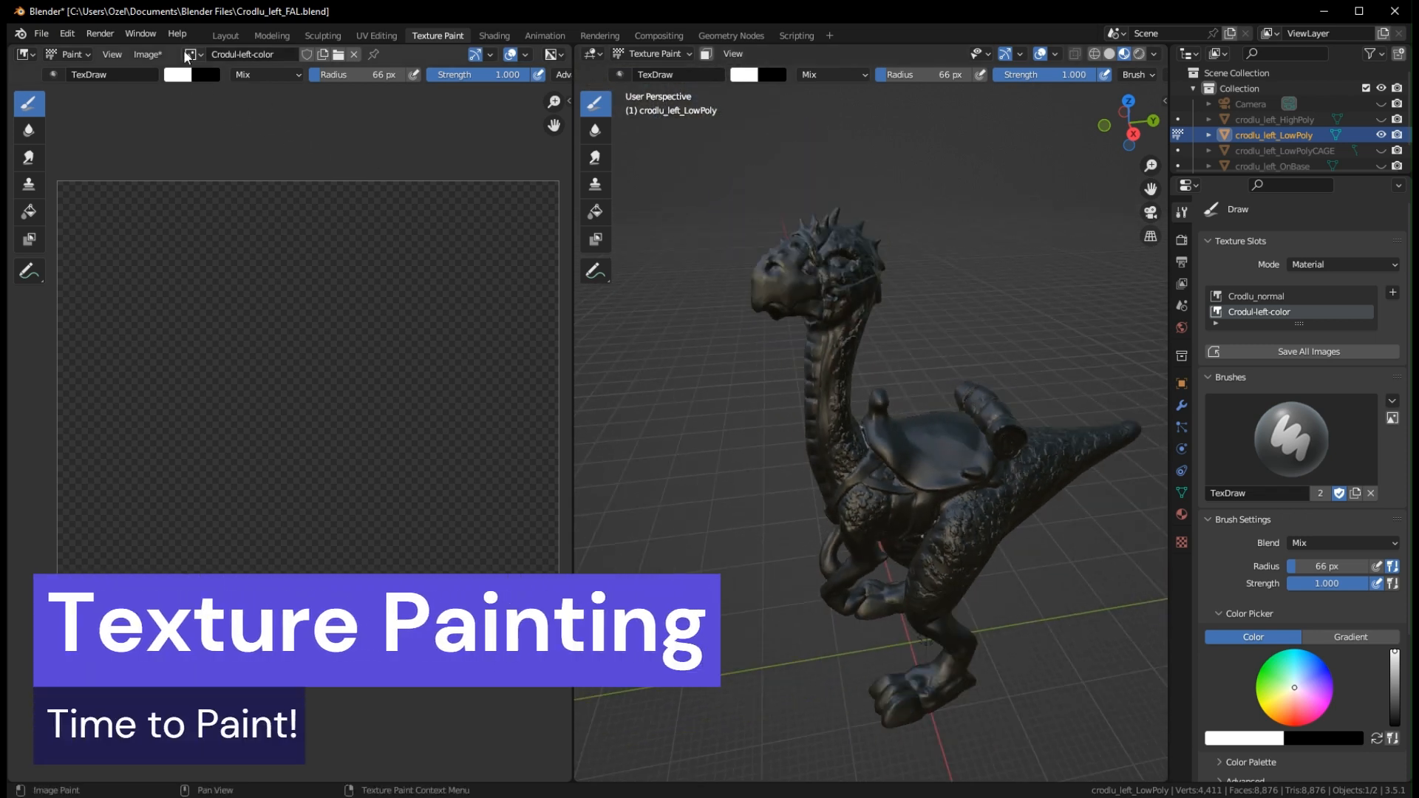
Display the Crodlu_normal image in the image editor, then return to the Crodul-left-color image
left_click(190, 54)
left_click(221, 77)
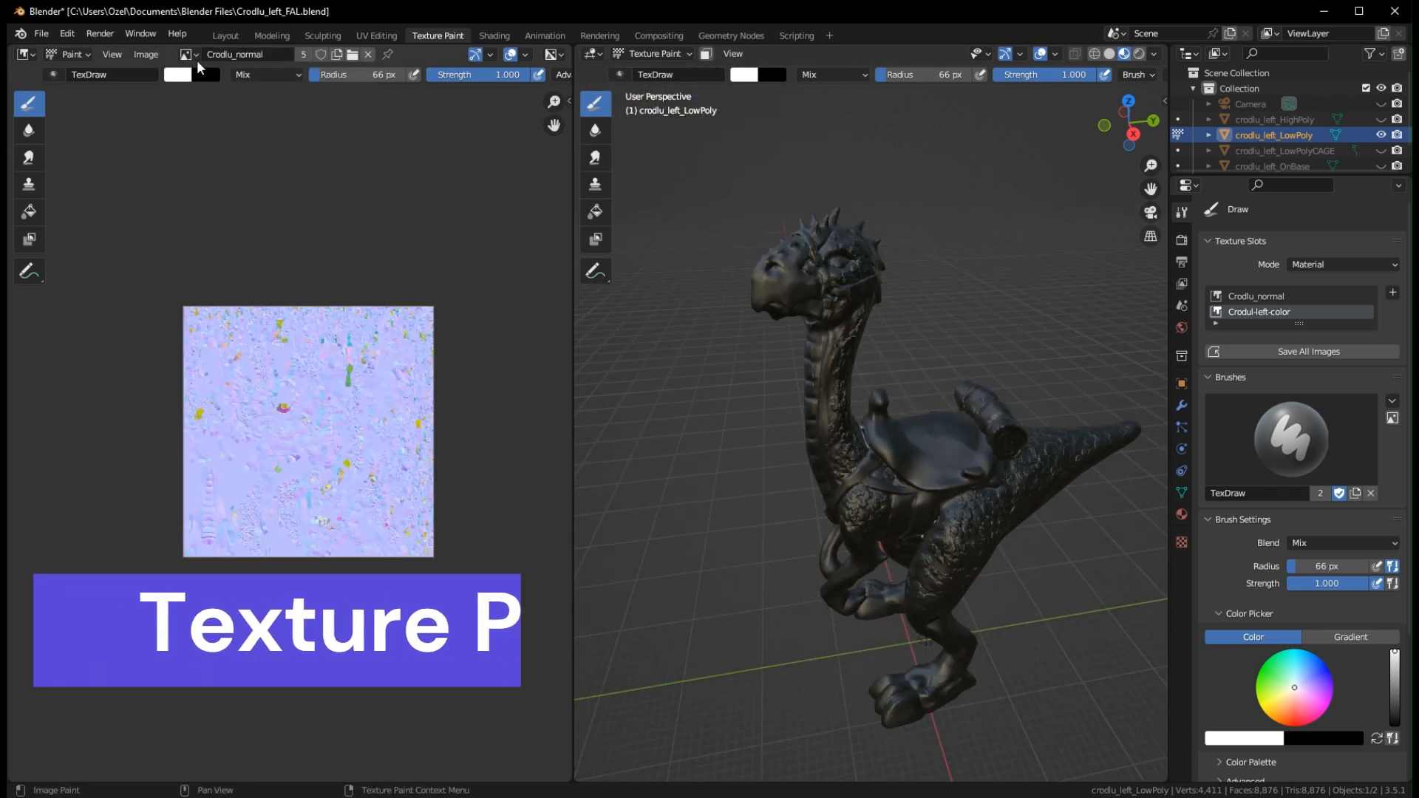
left_click(187, 54)
left_click(198, 89)
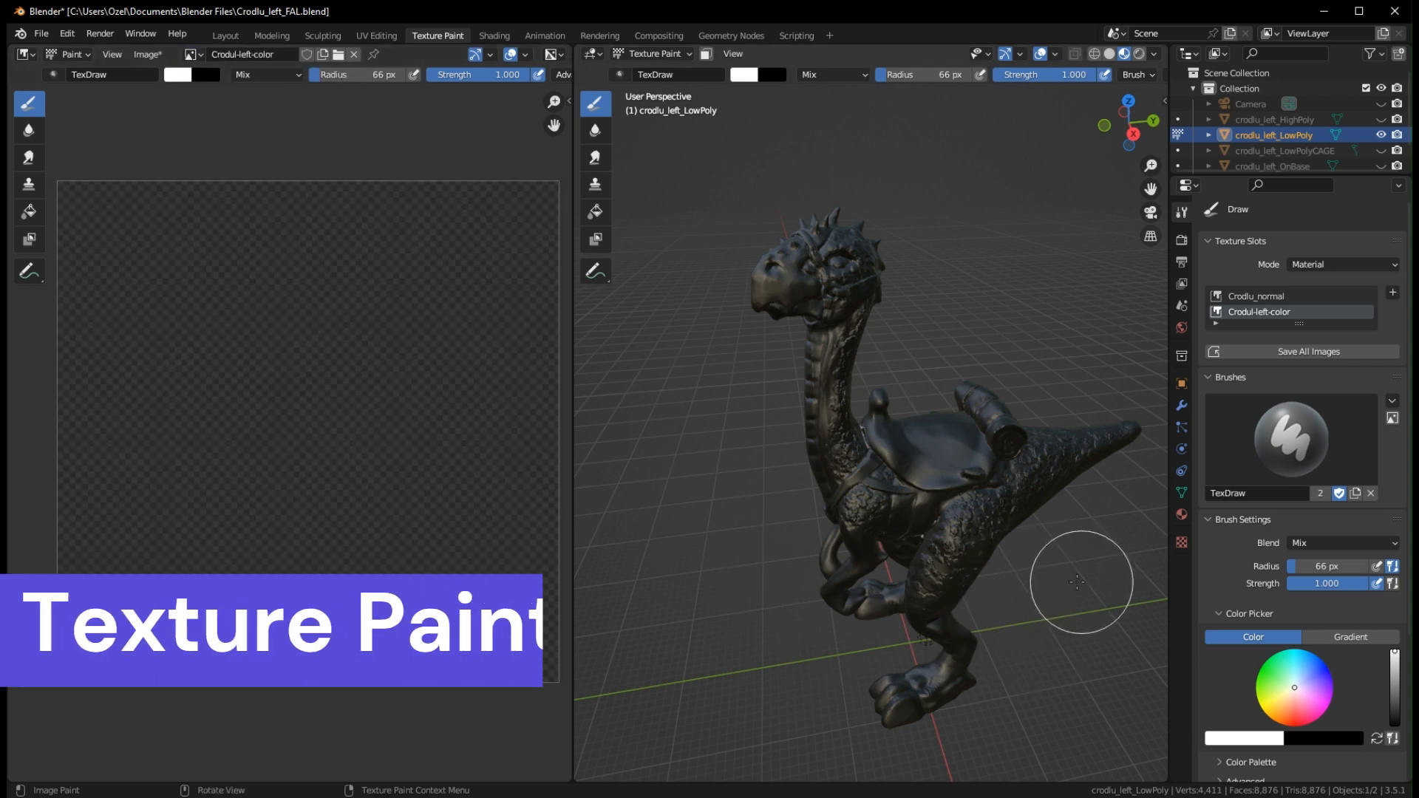
Fill the whole creature with a muted ochre brown base colour using the Fill tool
left_click(597, 214)
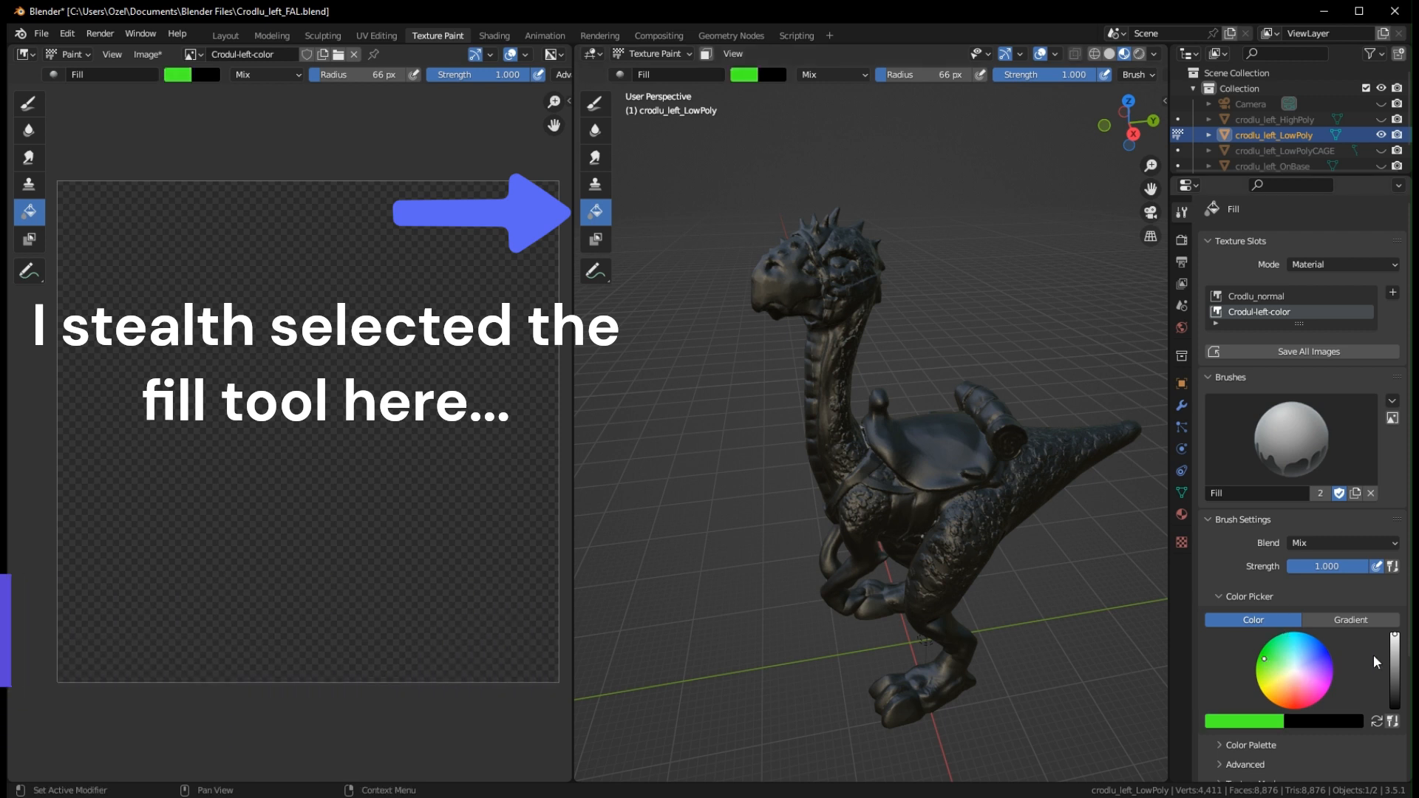
left_click_drag(1395, 657, 1395, 676)
left_click_drag(1270, 680, 1279, 681)
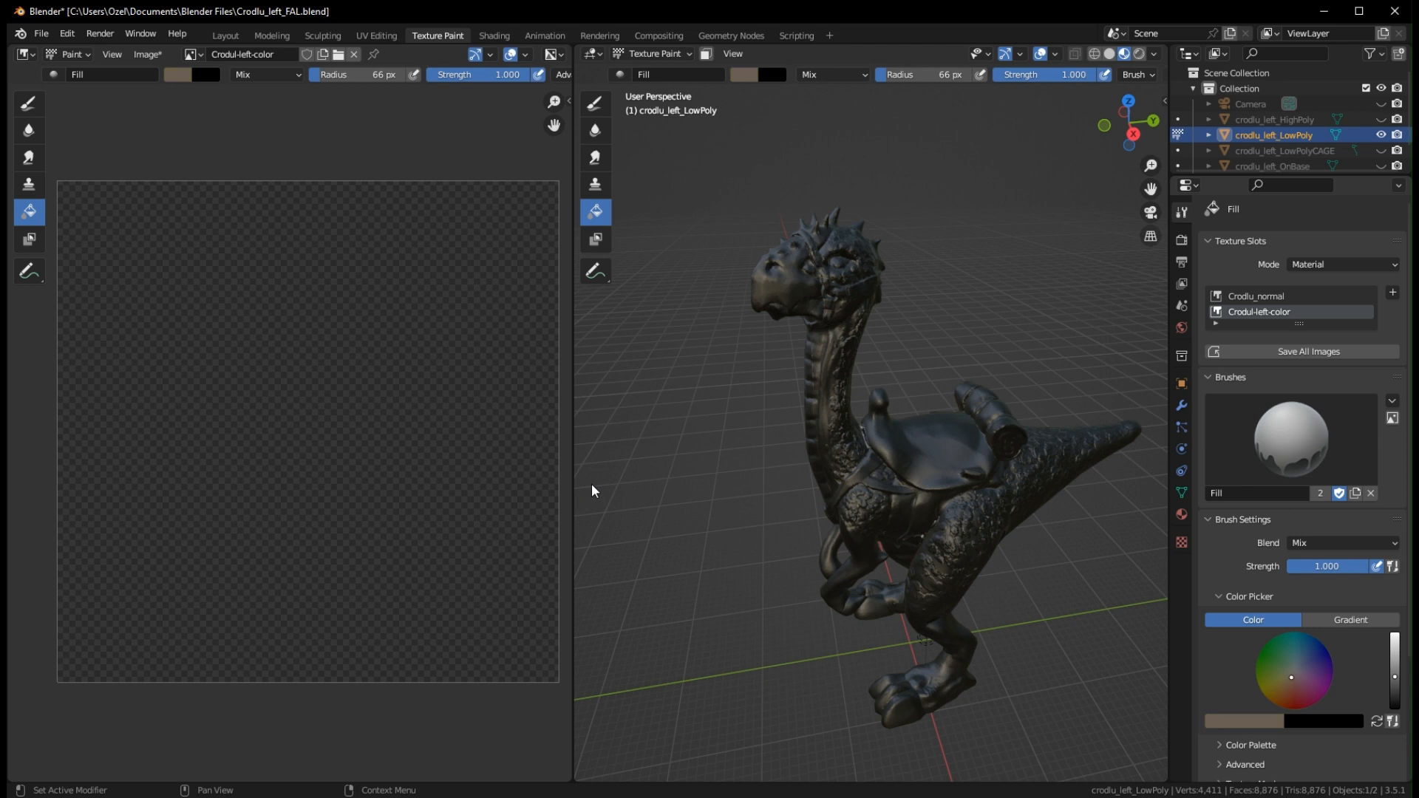
left_click_drag(1395, 676, 1394, 668)
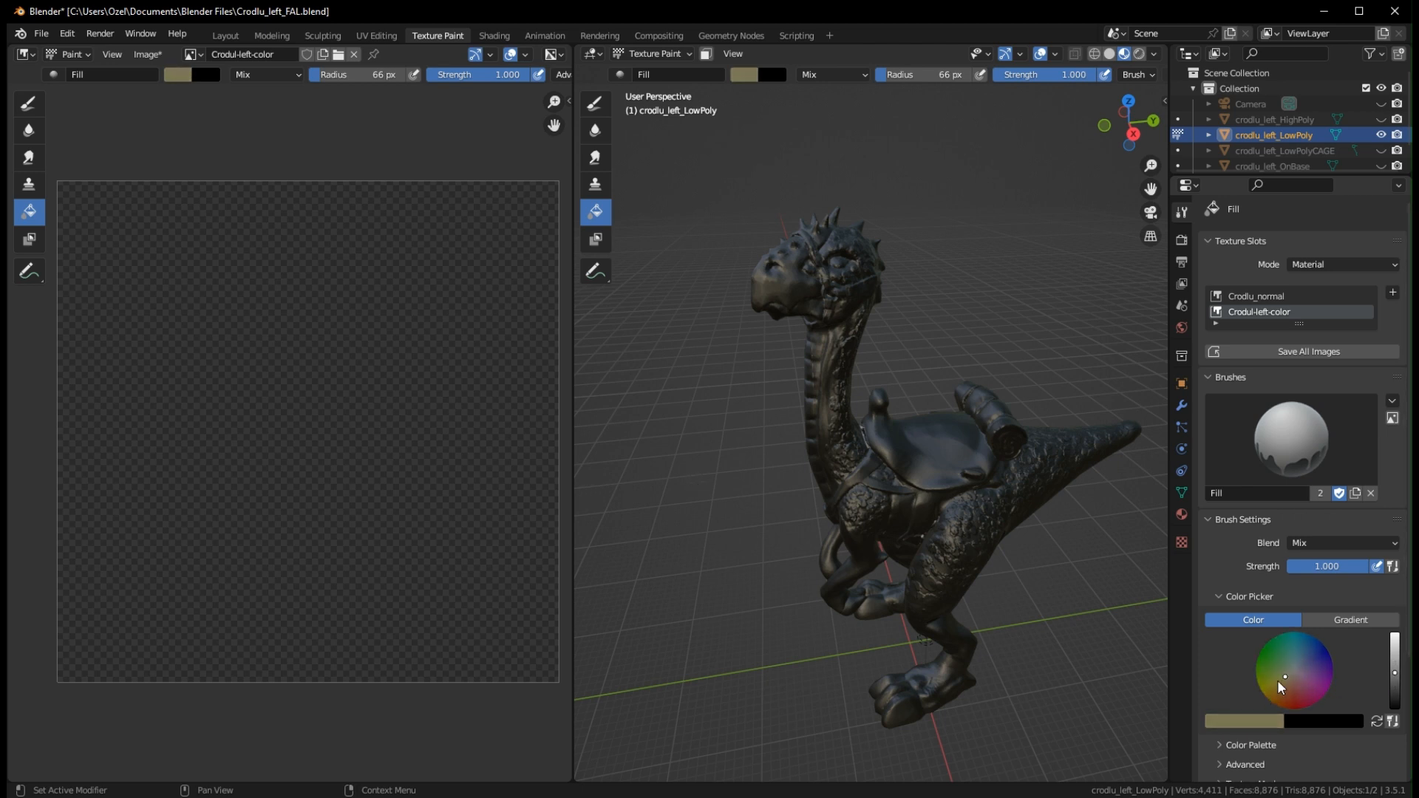
left_click_drag(1277, 680, 1284, 686)
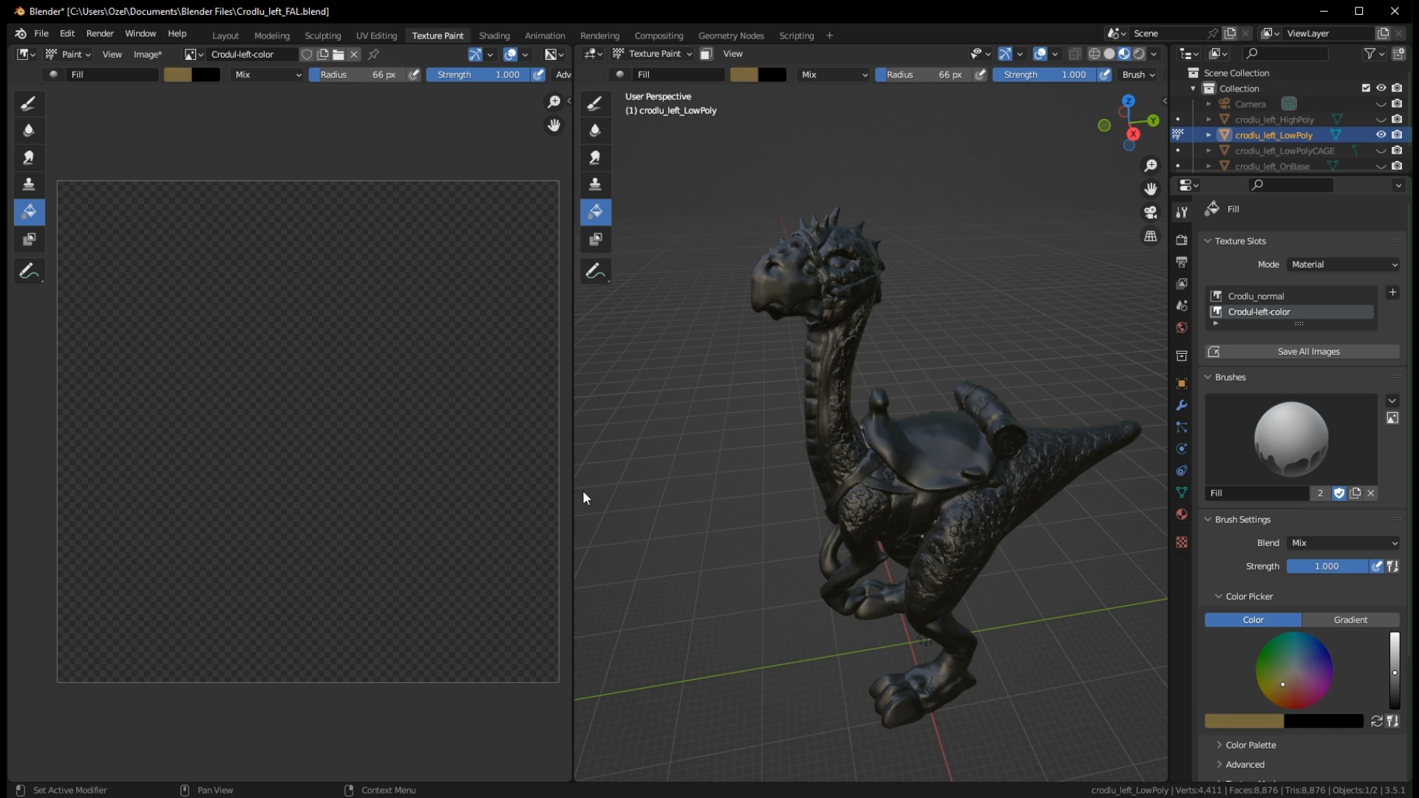
left_click(901, 493)
middle_click_drag(1070, 600, 994, 570)
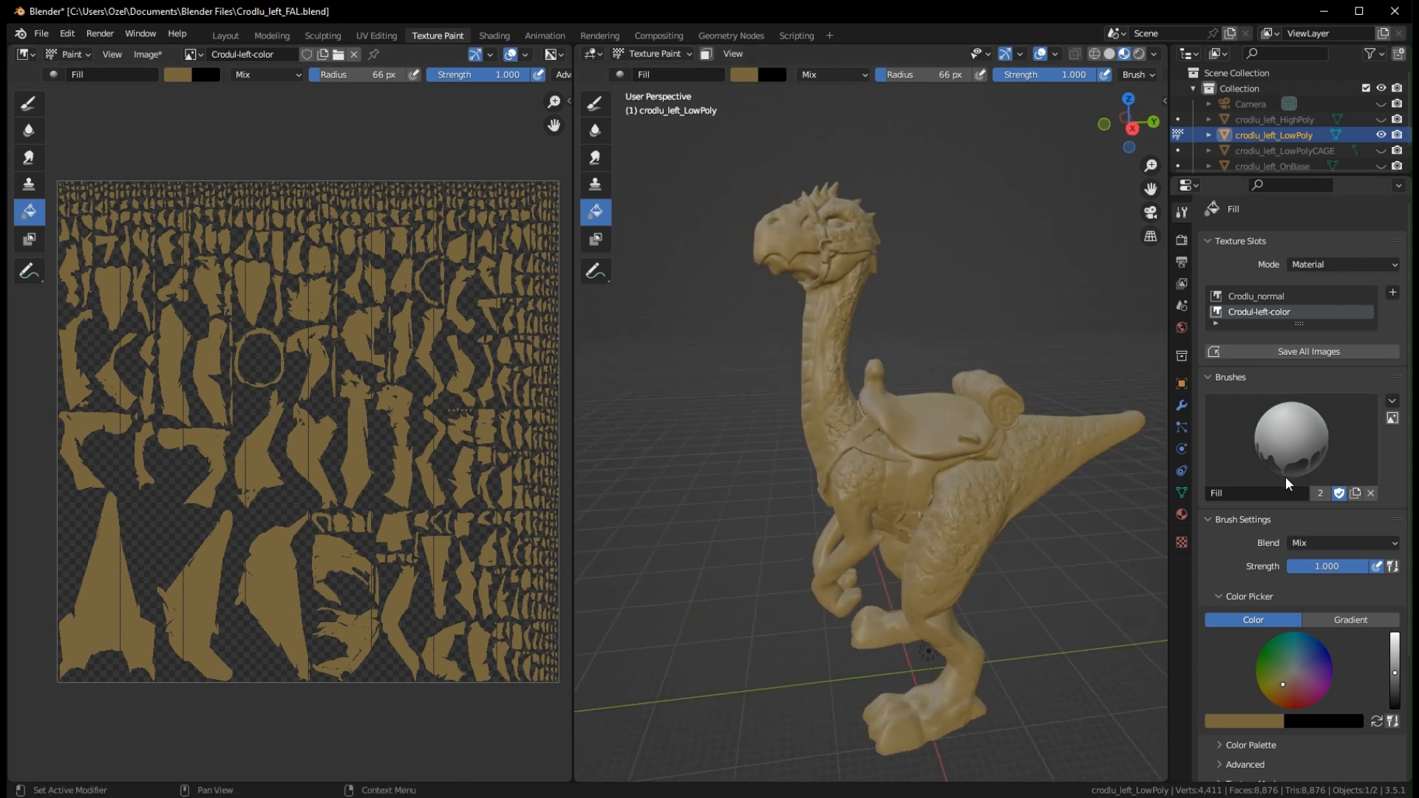
Create a new colour palette for the brush and add the current ochre brown to it
scroll(1286, 484, "down", 5)
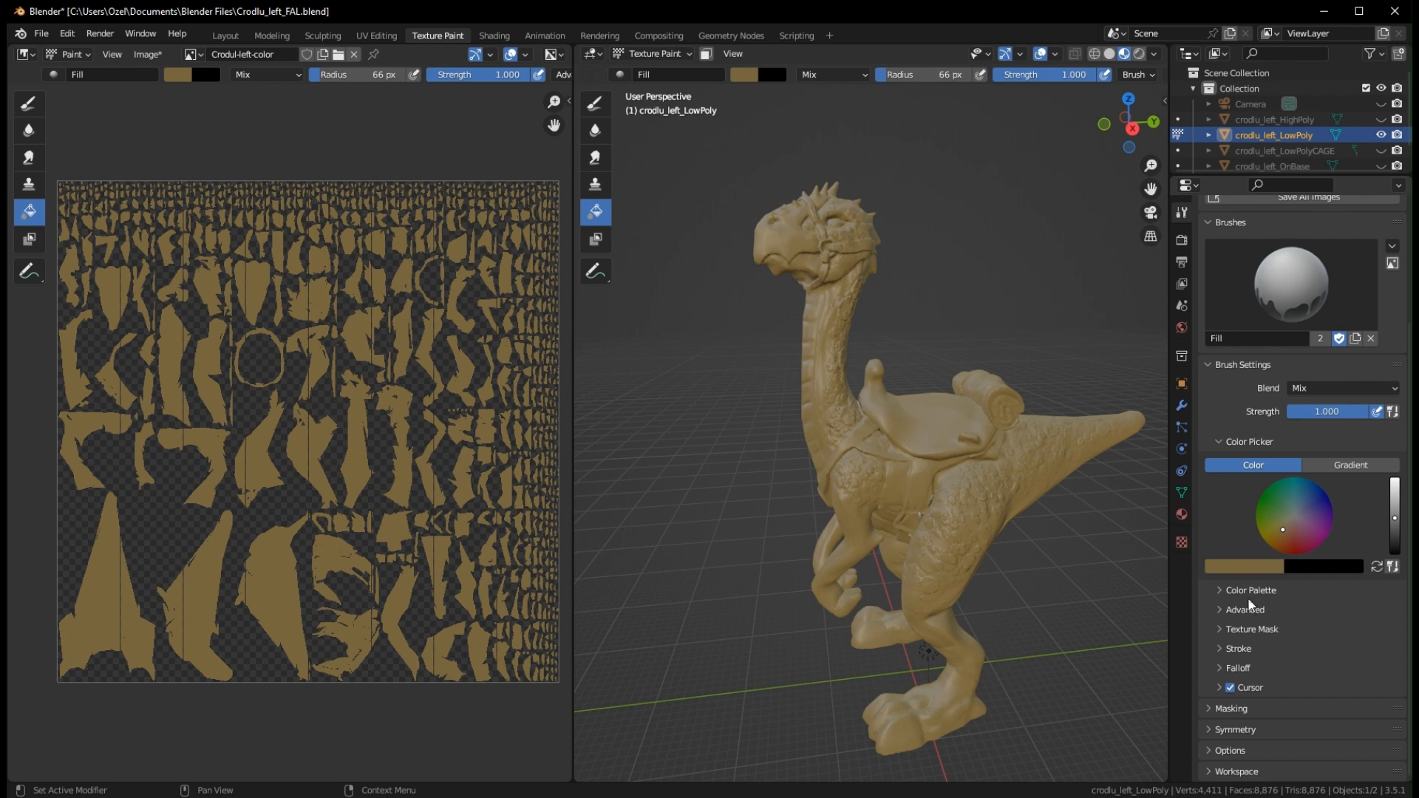
left_click(1221, 590)
left_click(1347, 612)
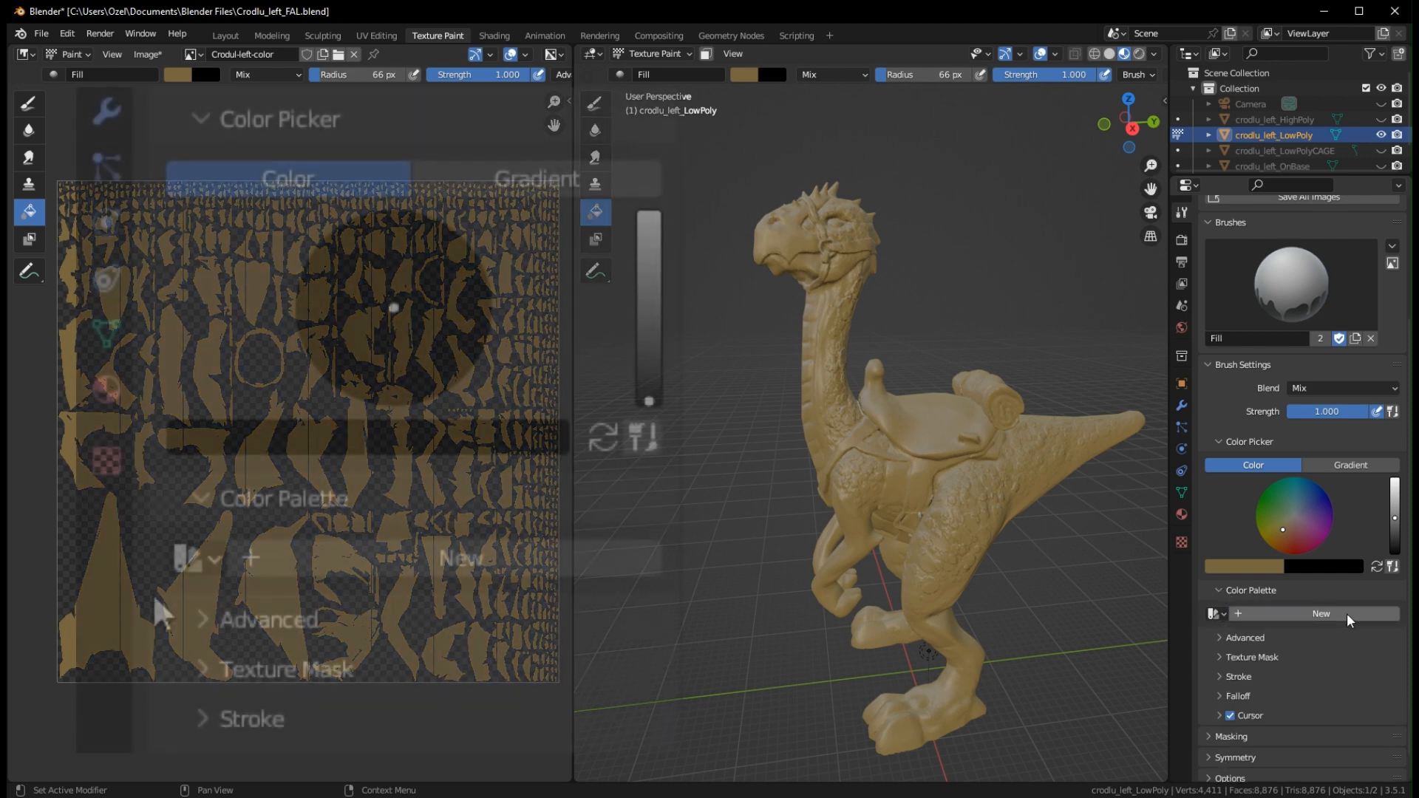
left_click(1213, 633)
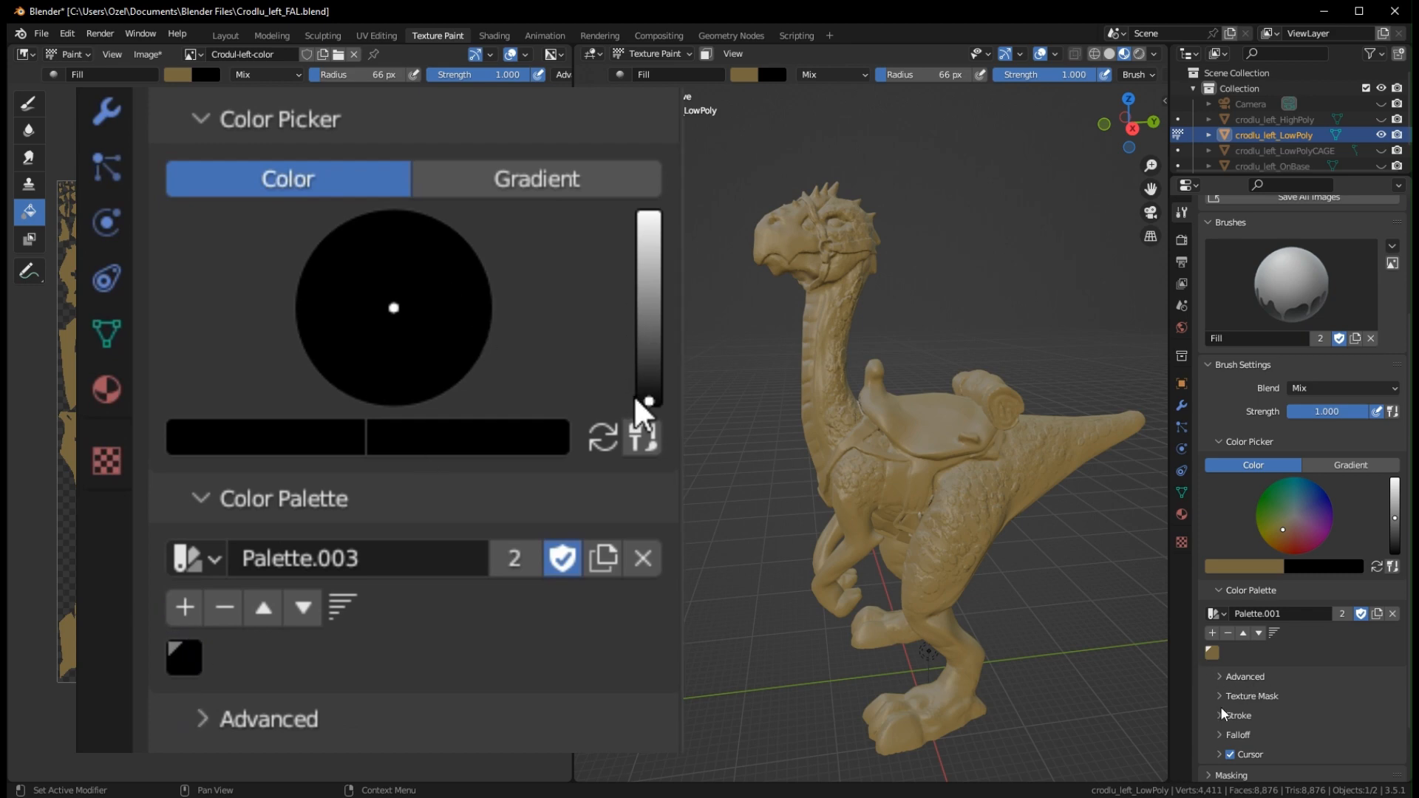
mouse_move(1026, 539)
middle_mouse_down()
mouse_move(1006, 588)
mouse_move(1078, 576)
mouse_move(1148, 530)
mouse_move(1033, 564)
middle_mouse_up()
scroll(950, 441, "down", 3)
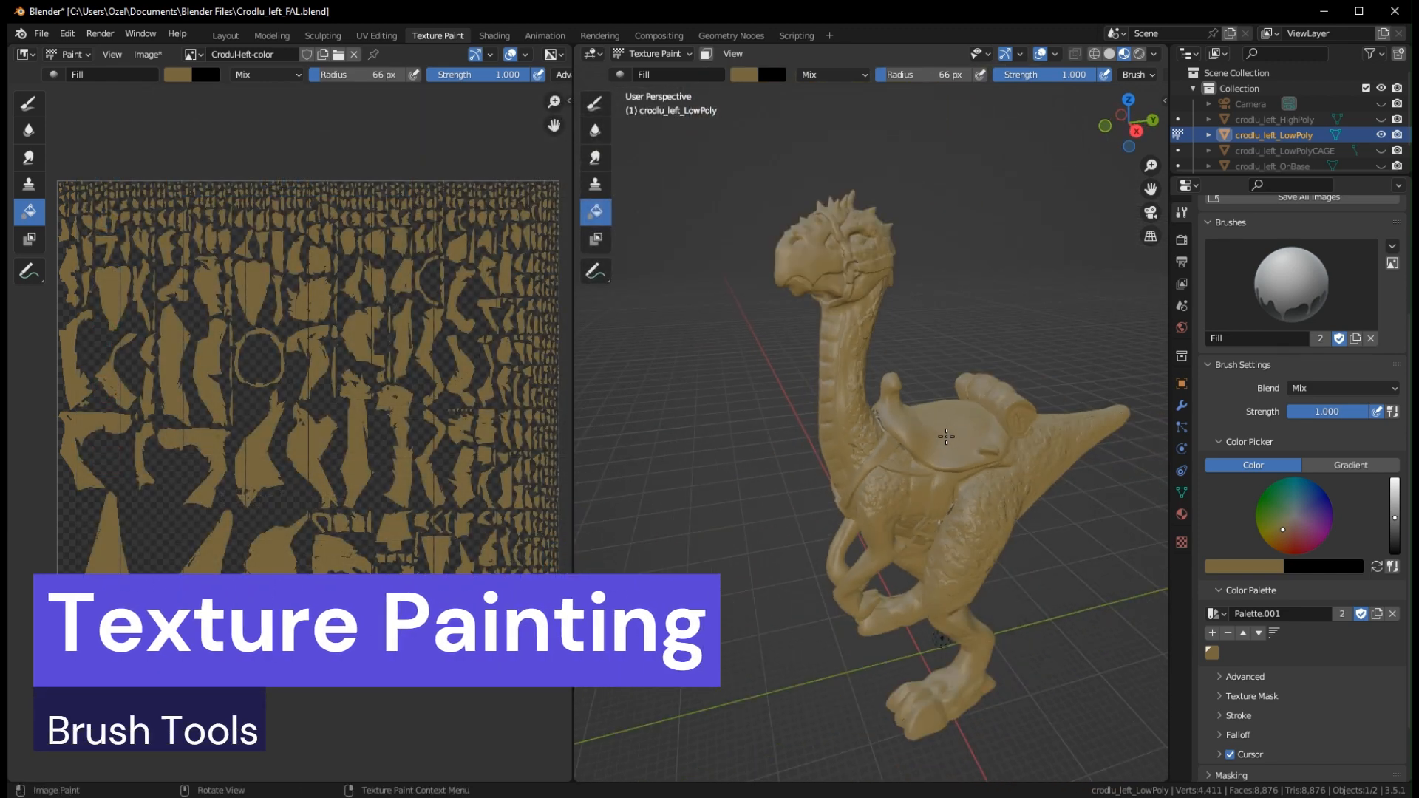
Switch to the Draw brush and set its colour to a dark reddish brown
middle_click_drag(949, 441, 890, 431)
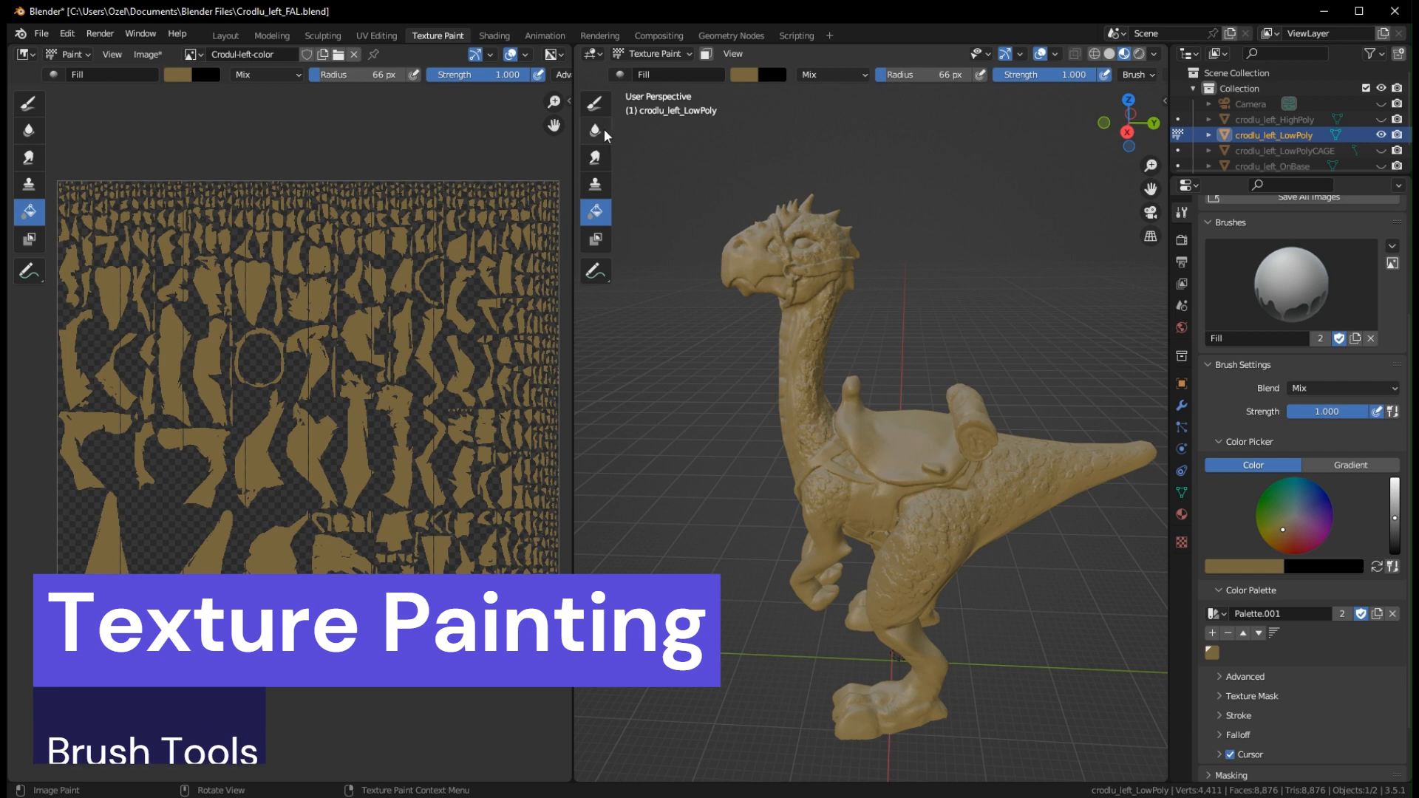
left_click(595, 105)
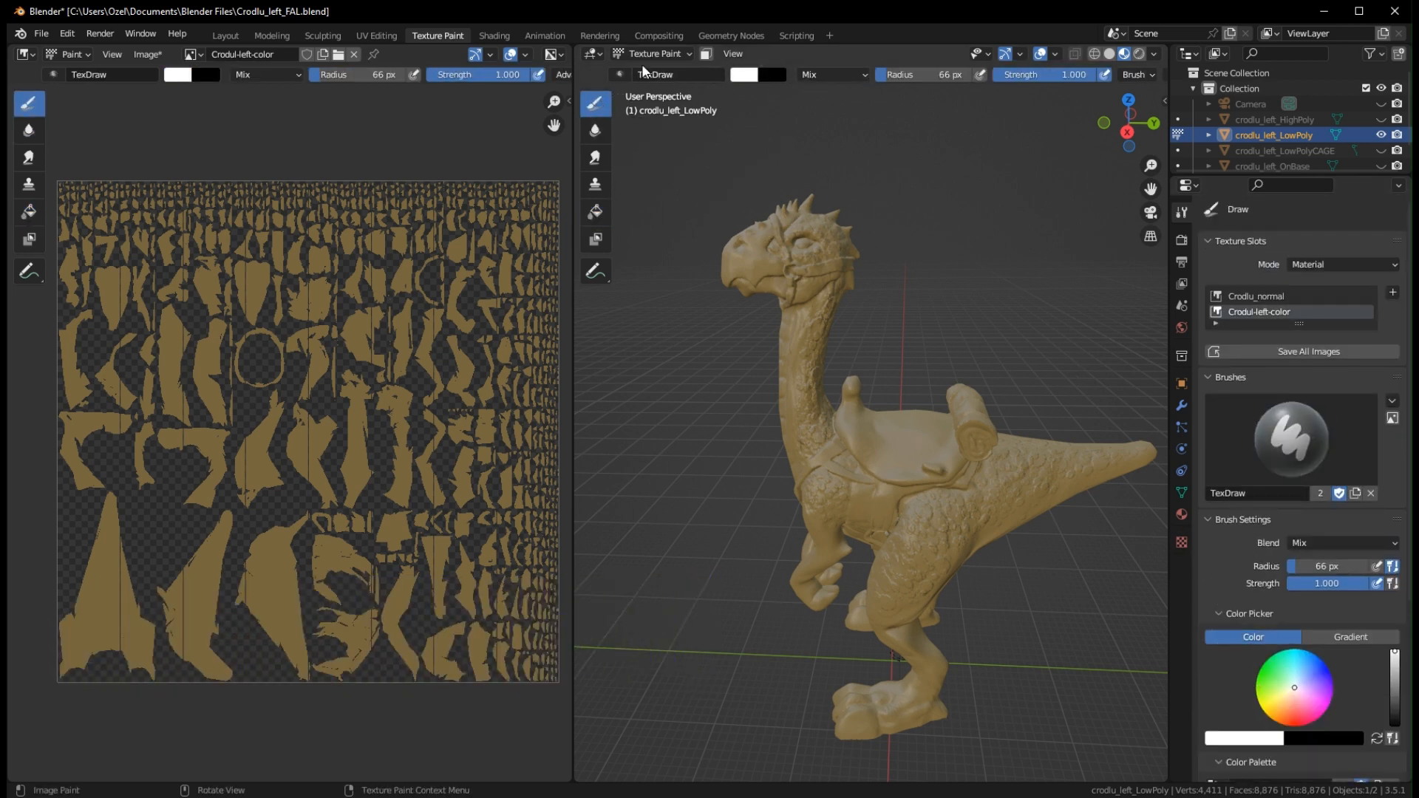
scroll(870, 343, "up", 4)
middle_click_drag(871, 343, 866, 363)
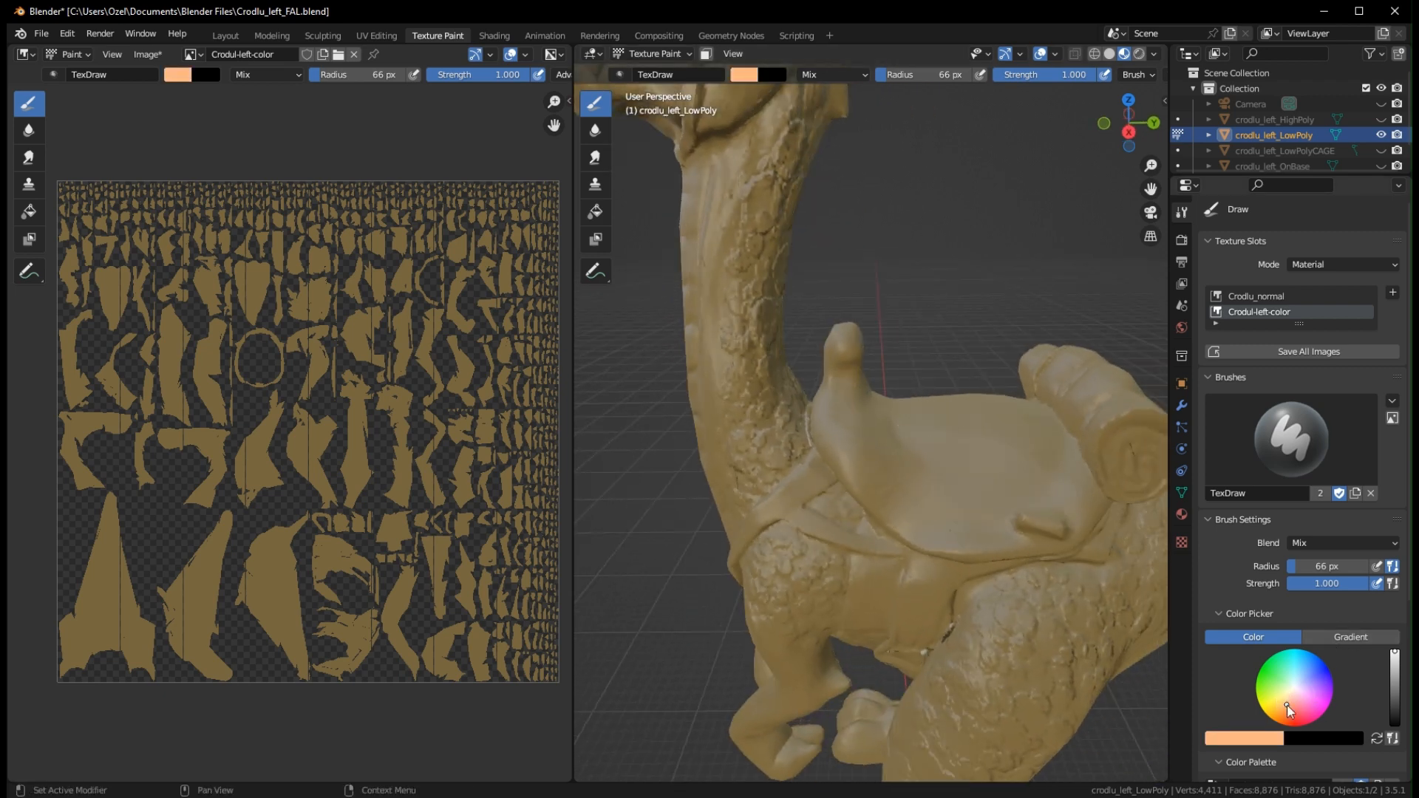
left_click(1396, 702)
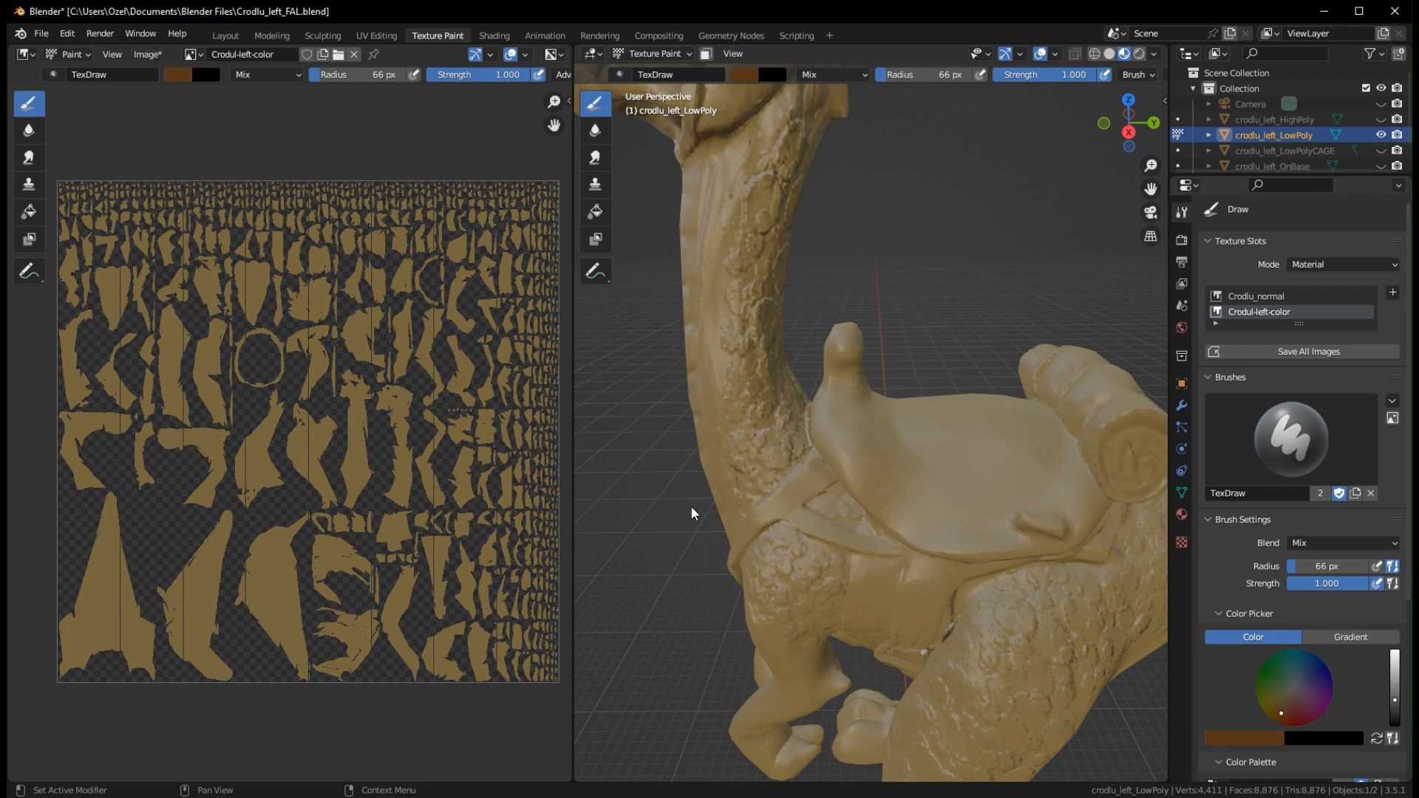
Paint dark brown test strokes along the sides and back of the creature's neck
mouse_move(749, 188)
left_mouse_down()
mouse_move(731, 402)
mouse_move(762, 433)
mouse_move(741, 291)
mouse_move(754, 388)
left_mouse_up()
middle_click_drag(754, 388, 805, 409)
scroll(805, 409, "down", 2)
mouse_move(915, 505)
middle_mouse_down()
mouse_move(838, 222)
mouse_move(761, 255)
middle_mouse_up()
mouse_move(761, 255)
left_mouse_down()
mouse_move(729, 254)
mouse_move(711, 225)
left_mouse_up()
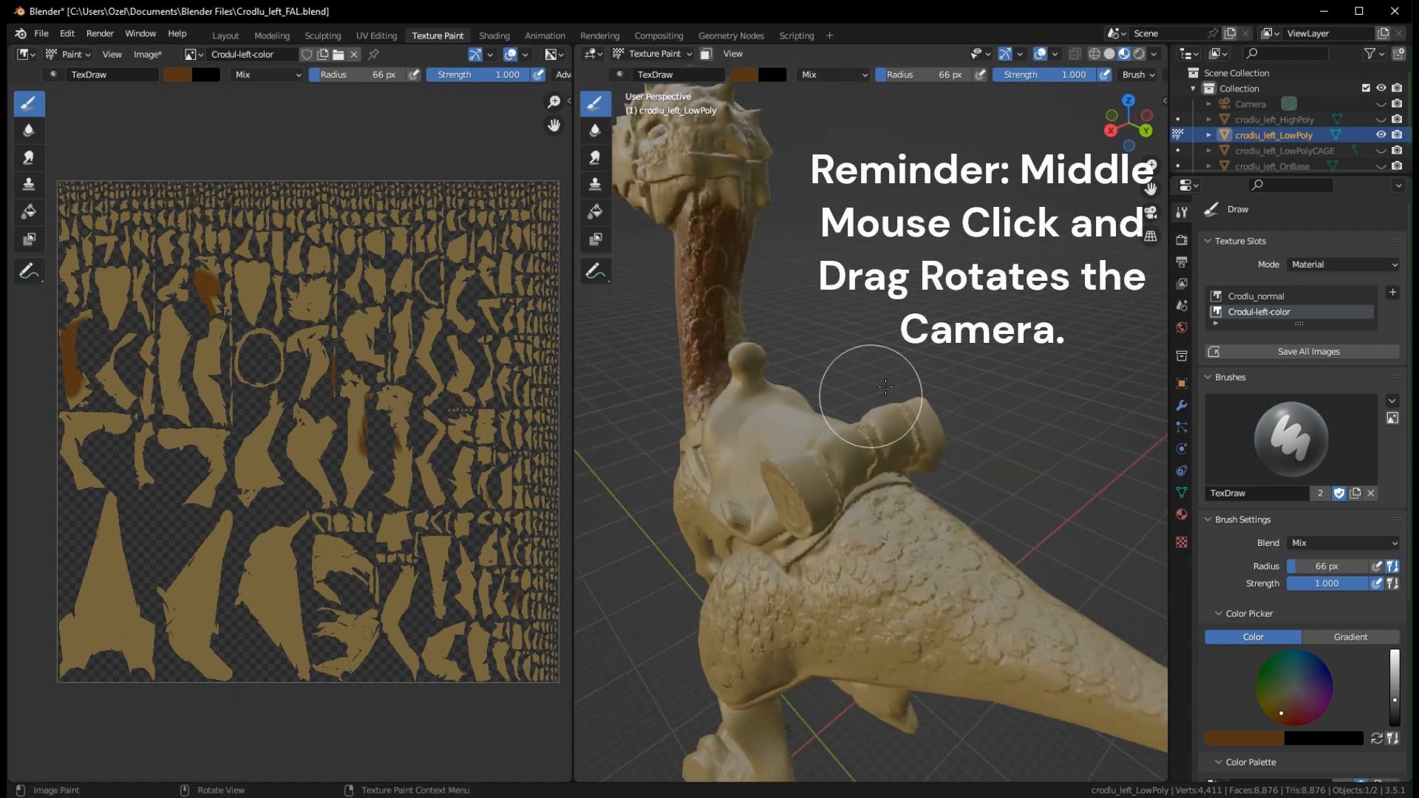
middle_click_drag(862, 380, 985, 417)
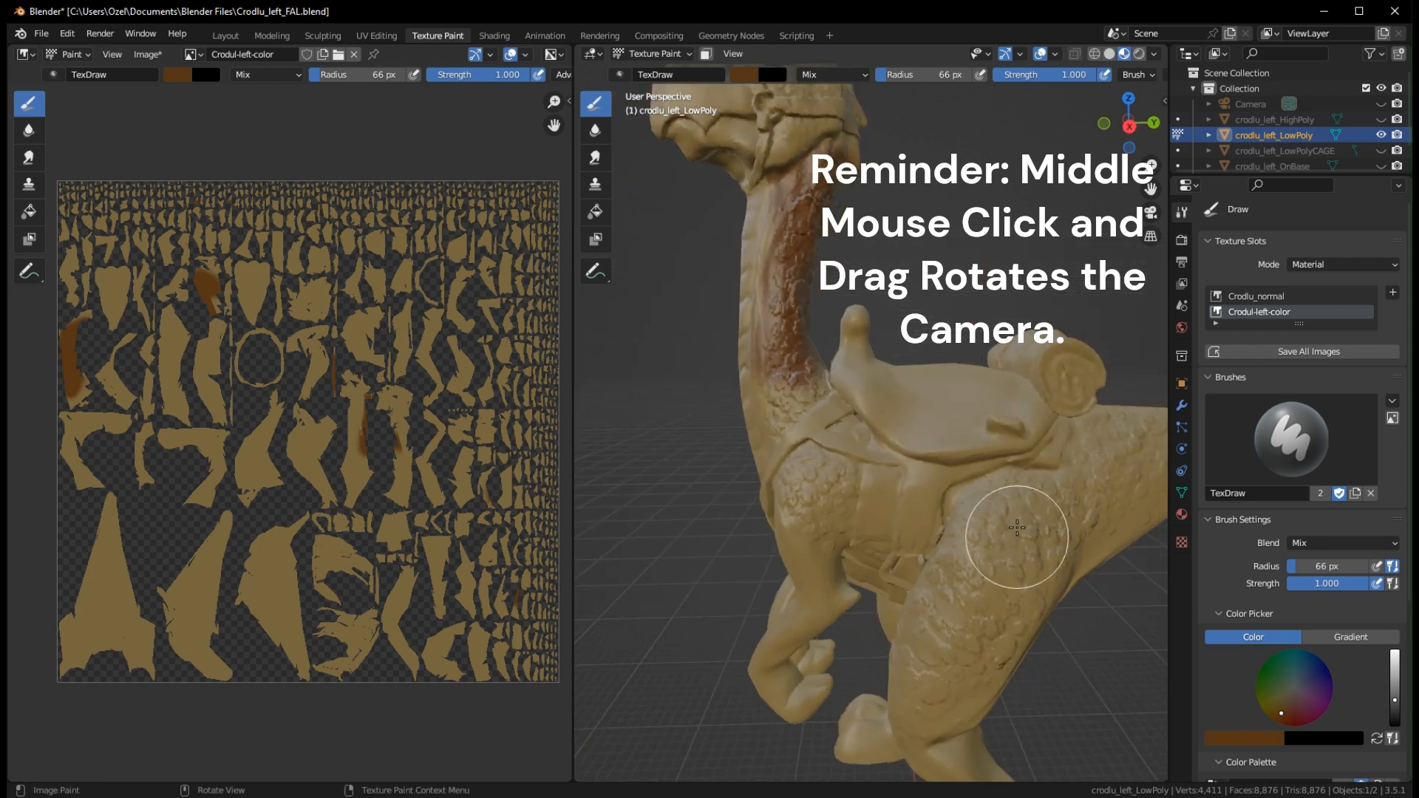
Paint dark brown test strokes over the thigh, hip and upper tail from several angles
mouse_move(1017, 528)
left_mouse_down()
mouse_move(1023, 556)
mouse_move(950, 633)
mouse_move(1094, 459)
left_mouse_up()
middle_click_drag(1094, 459, 996, 589)
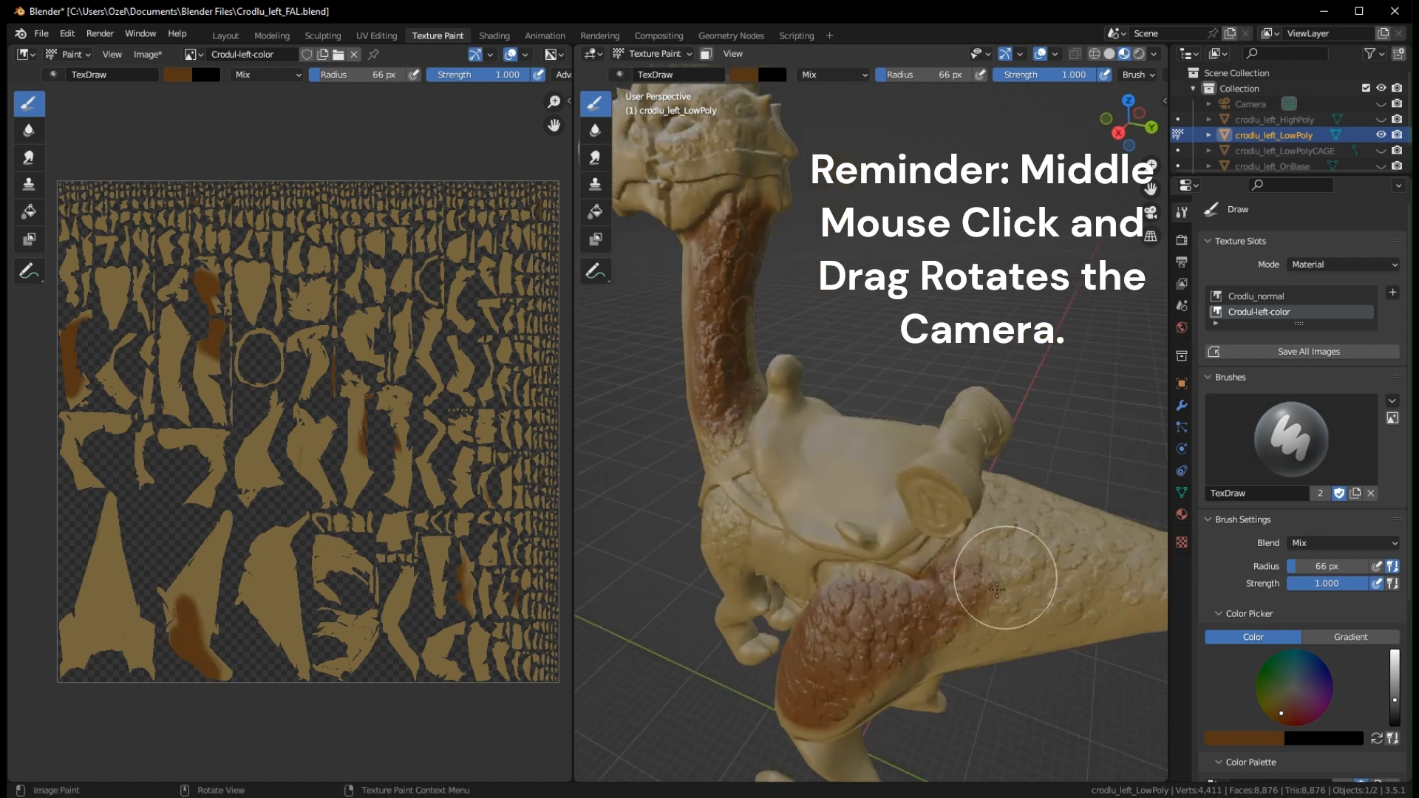
mouse_move(997, 590)
left_mouse_down()
mouse_move(1023, 573)
mouse_move(1014, 503)
left_mouse_up()
middle_click_drag(998, 525, 622, 539)
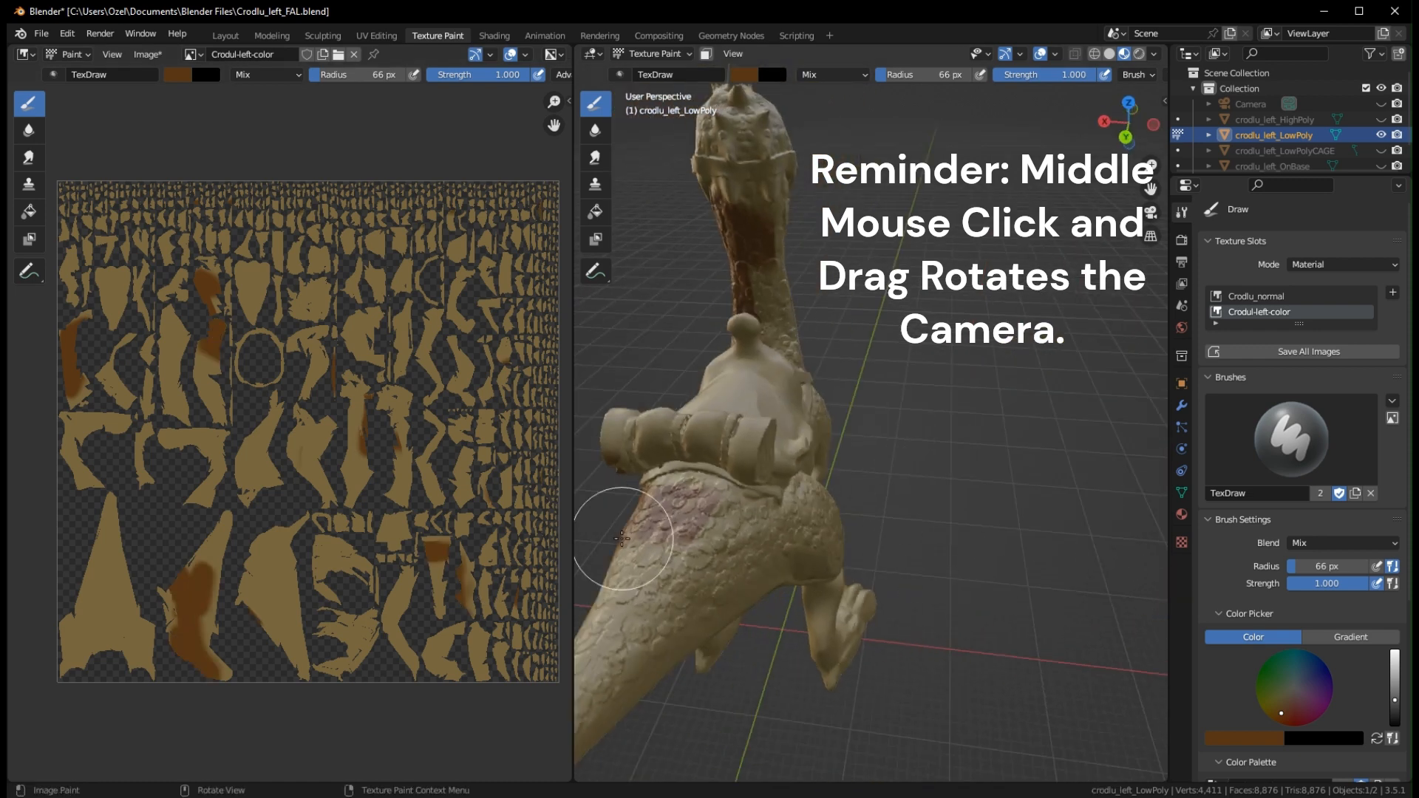
mouse_move(622, 539)
left_mouse_down()
mouse_move(665, 595)
mouse_move(751, 545)
left_mouse_up()
mouse_move(751, 545)
middle_mouse_down()
mouse_move(918, 513)
mouse_move(817, 412)
middle_mouse_up()
mouse_move(817, 411)
left_mouse_down()
mouse_move(862, 475)
mouse_move(862, 508)
left_mouse_up()
mouse_move(862, 507)
middle_mouse_down()
mouse_move(1023, 418)
mouse_move(848, 471)
middle_mouse_up()
Undo all the dark brown test strokes on the neck, thigh and tail
key("ctrl+z")
key("ctrl+z")
key("ctrl+z")
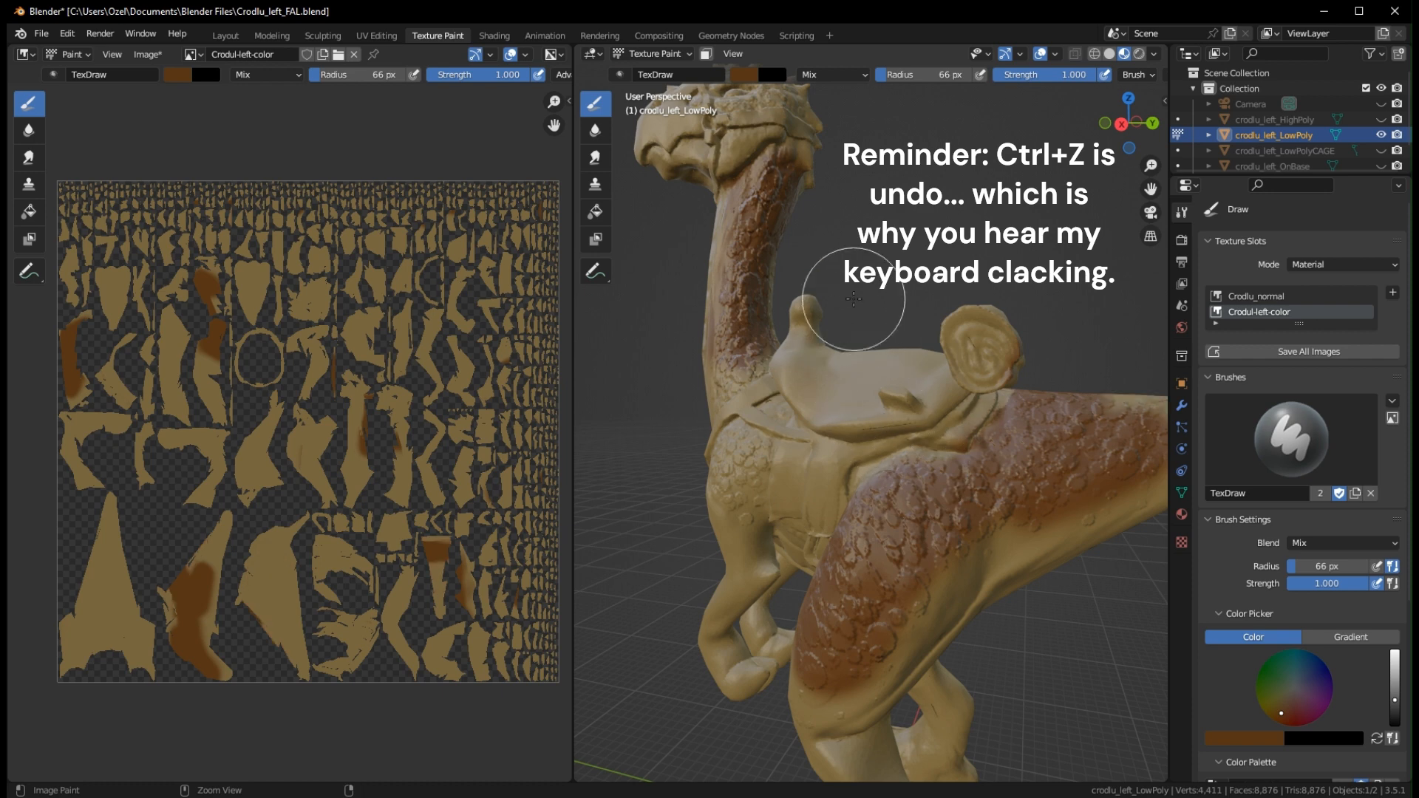
key("ctrl+z")
key("ctrl+z")
key("ctrl+z")
key("ctrl+z")
mouse_move(853, 299)
middle_mouse_down()
mouse_move(954, 294)
mouse_move(951, 348)
middle_mouse_up()
key("ctrl+z")
key("ctrl+z")
key("ctrl+z")
key("ctrl+z")
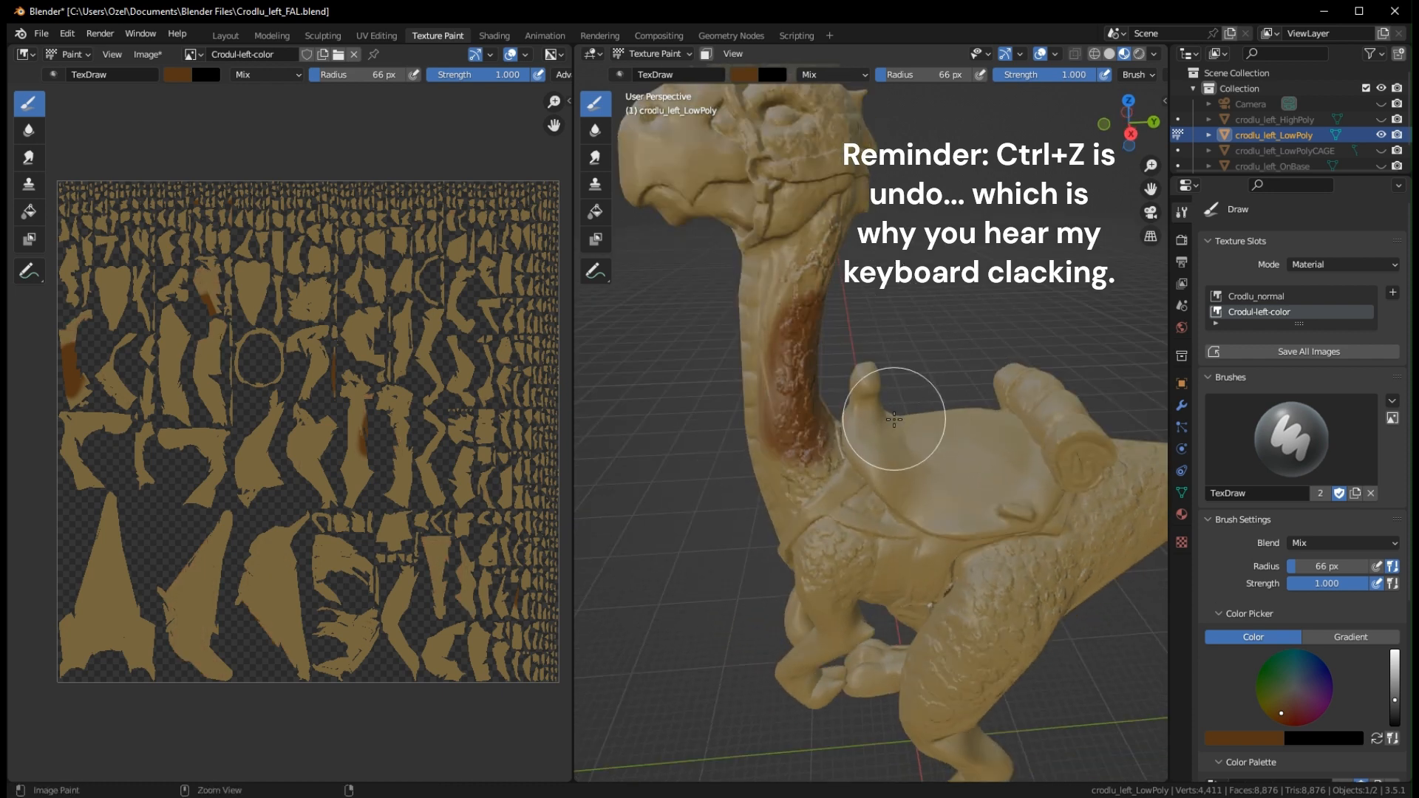
mouse_move(910, 405)
middle_mouse_down()
mouse_move(949, 301)
mouse_move(865, 225)
middle_mouse_up()
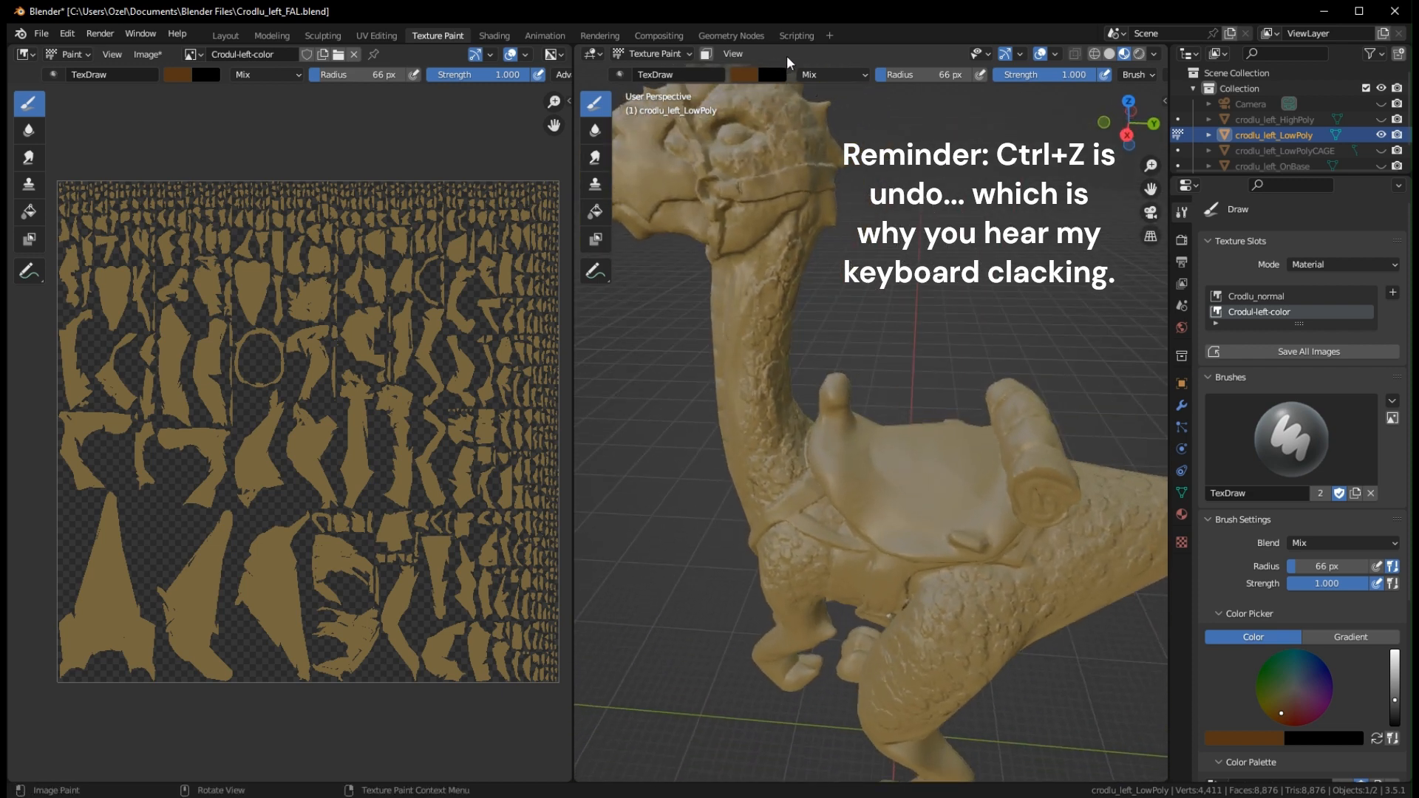
Widen the 3D viewport by shrinking the image editor beside it, and bring the creature's head into view
left_click_drag(575, 222, 223, 222)
middle_click_drag(911, 187, 816, 325, "shift")
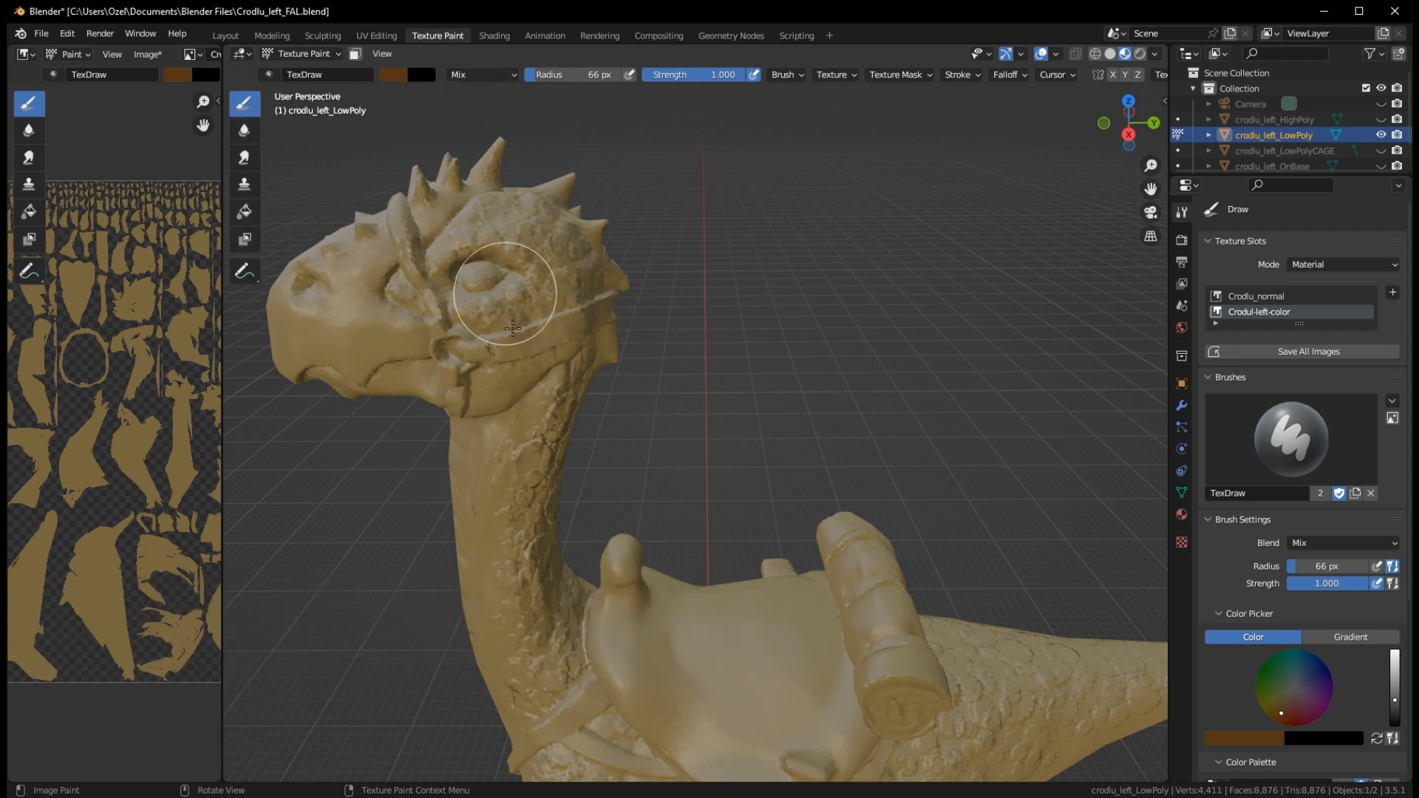
Paint brown test strokes on the upper neck and the back of the head, and undo them
mouse_move(468, 444)
left_mouse_down()
mouse_move(517, 453)
mouse_move(501, 439)
mouse_move(533, 362)
mouse_move(523, 215)
mouse_move(552, 268)
left_mouse_up()
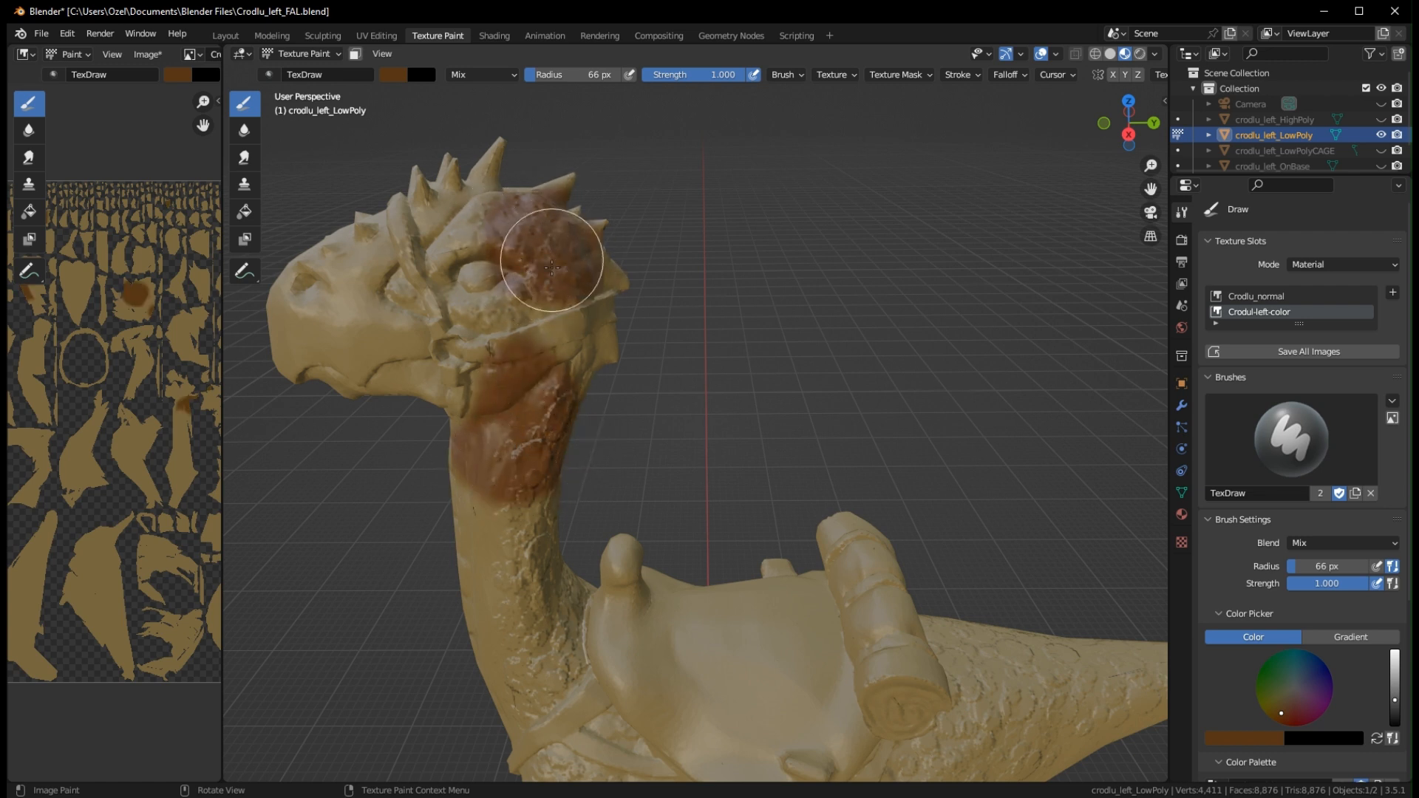
key("ctrl+z")
key("ctrl+z")
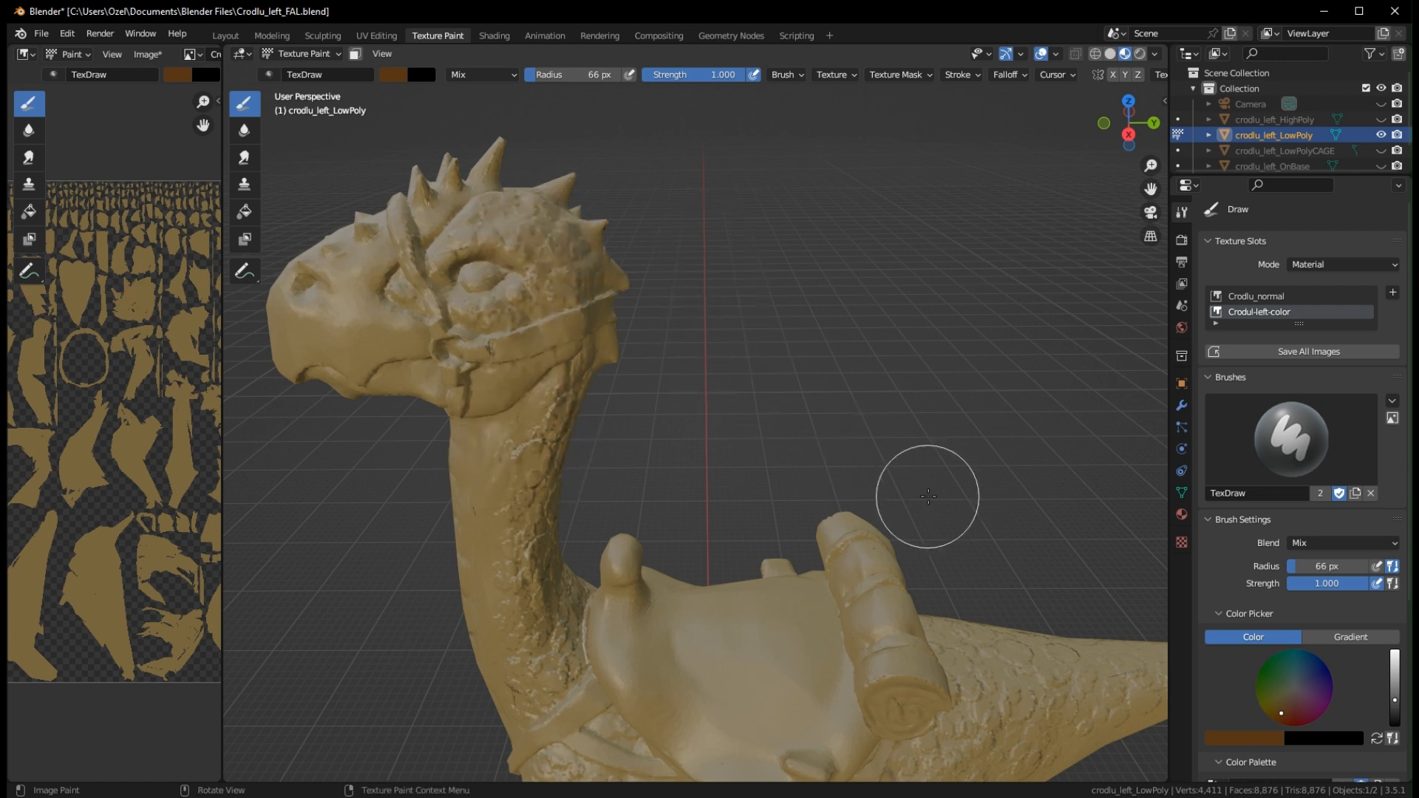
Paint a brown spot where the thigh meets the tail in Mix mode, and another beside it with the blend mode set to Multiply
mouse_move(925, 498)
middle_mouse_down()
mouse_move(916, 547)
mouse_move(650, 148)
mouse_move(698, 133)
middle_mouse_up()
left_click_drag(507, 374, 506, 394)
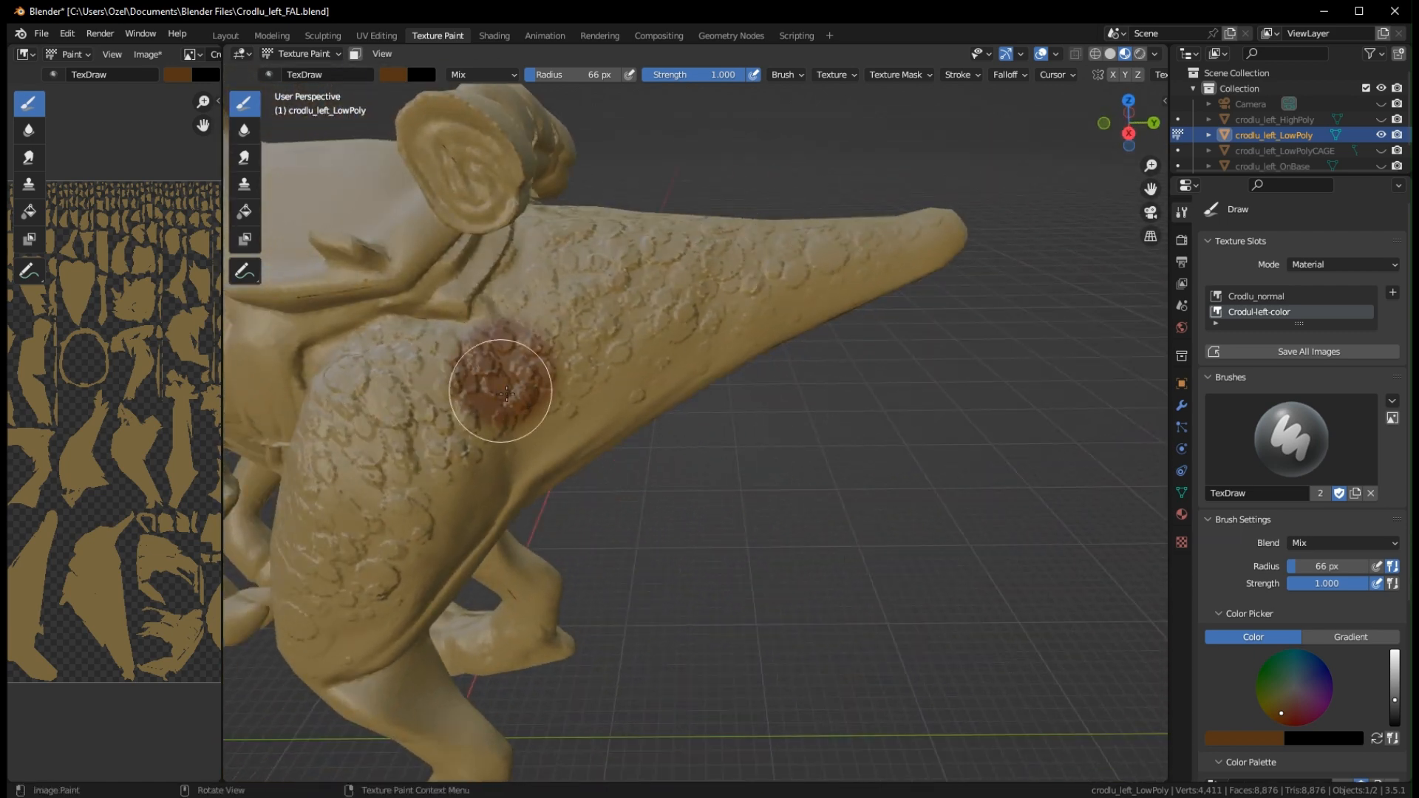
left_click(495, 77)
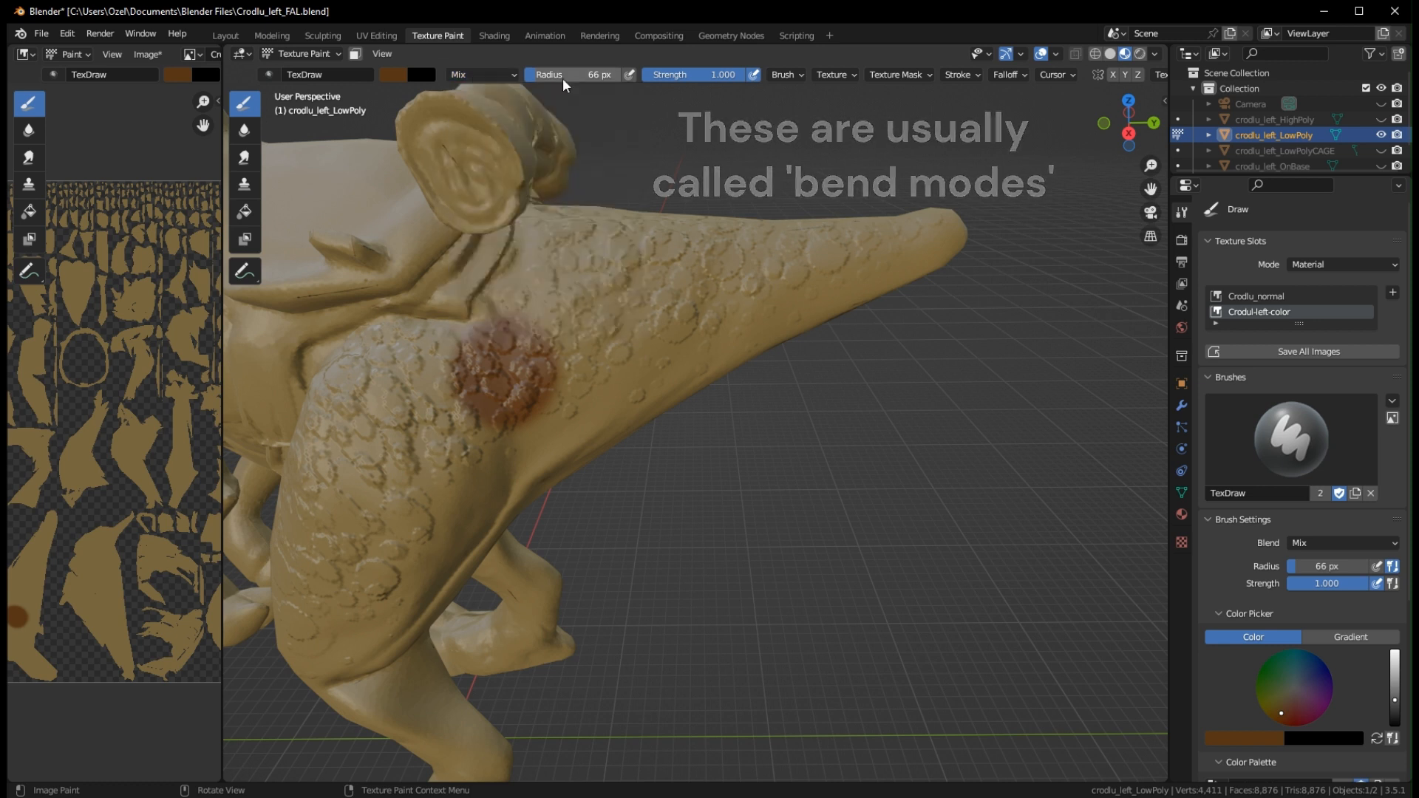
left_click(486, 74)
left_click(470, 138)
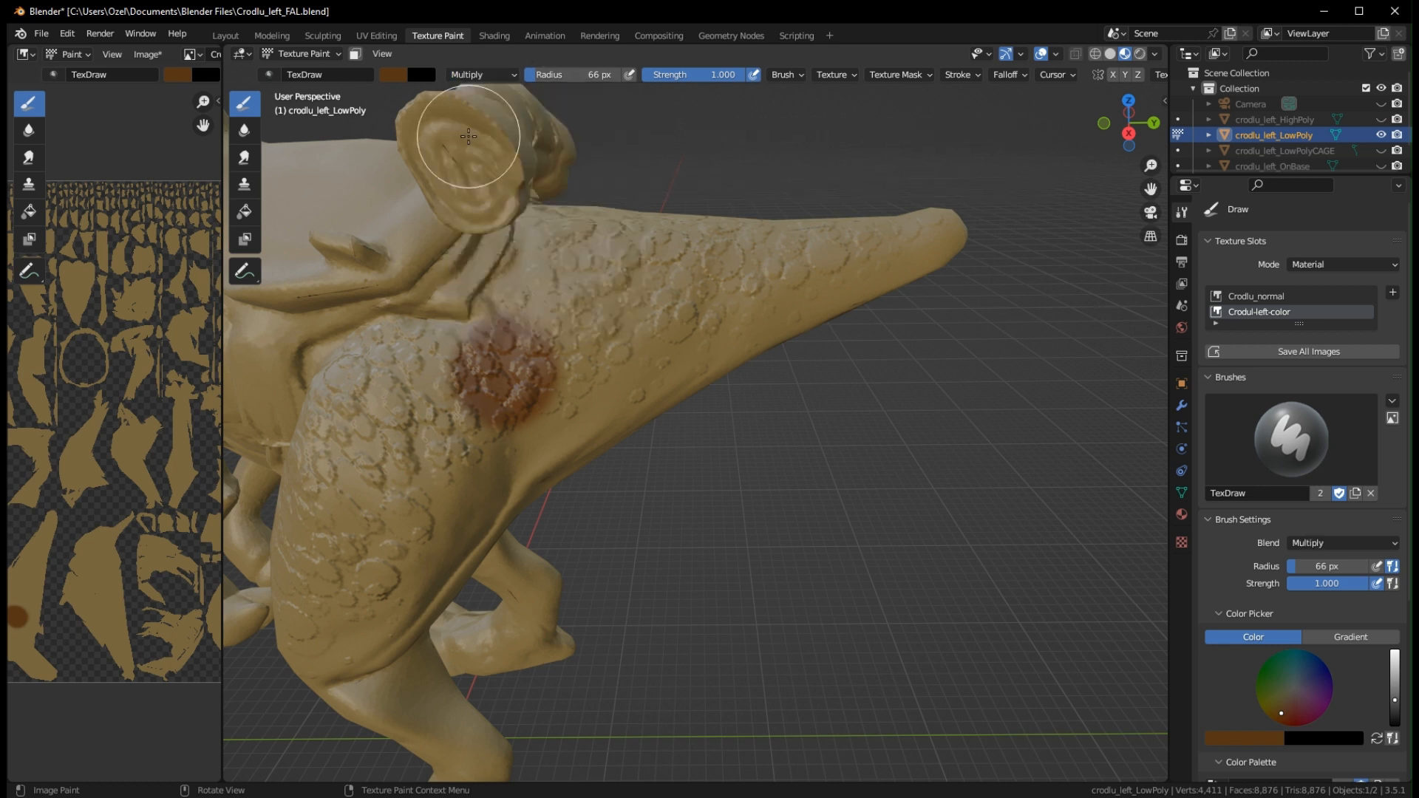
left_click_drag(574, 320, 612, 326)
mouse_move(675, 326)
middle_mouse_down()
mouse_move(697, 374)
mouse_move(599, 364)
mouse_move(649, 333)
mouse_move(697, 274)
middle_mouse_up()
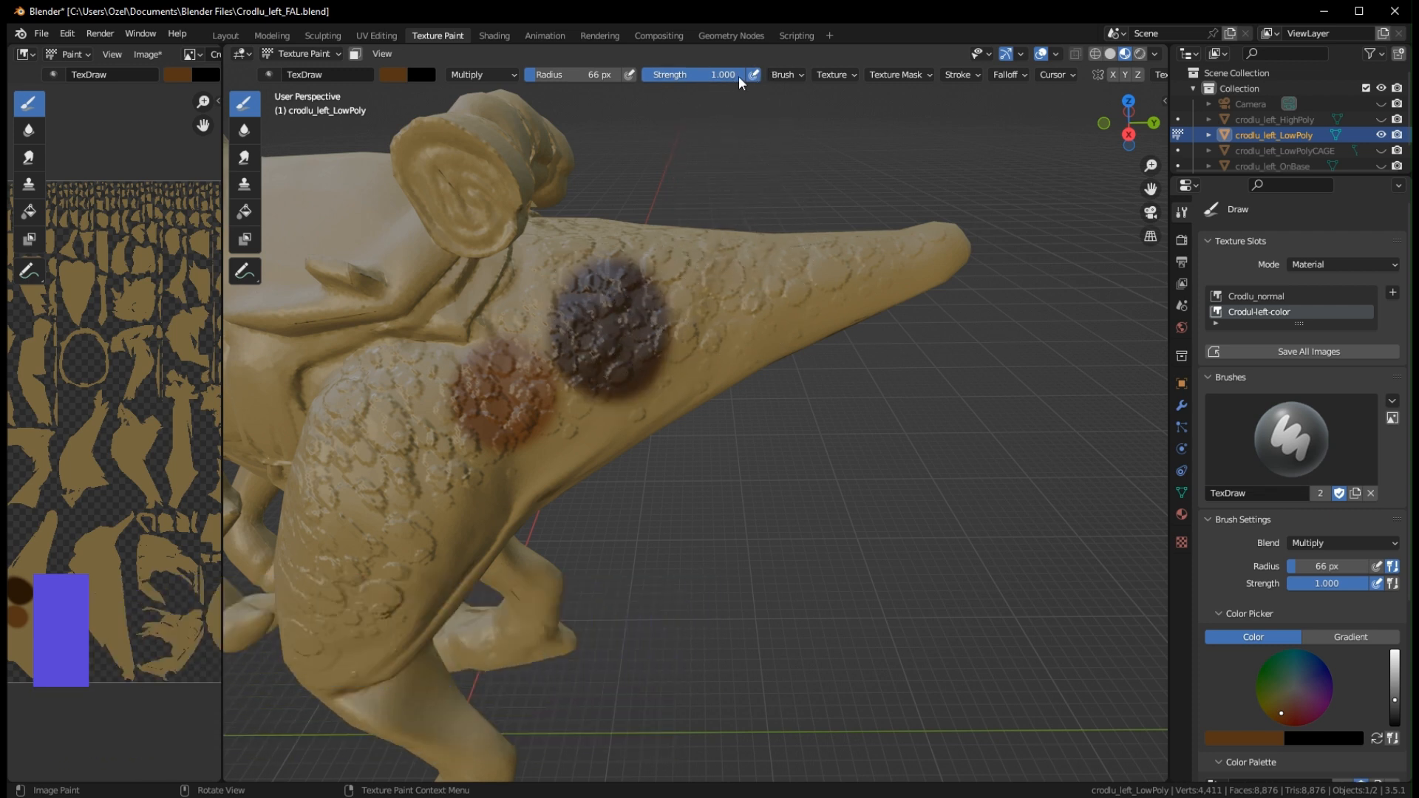
Lower the brush strength to 0.222 and darken the scales along the creature's left tail side and thigh
left_click_drag(739, 75, 699, 75)
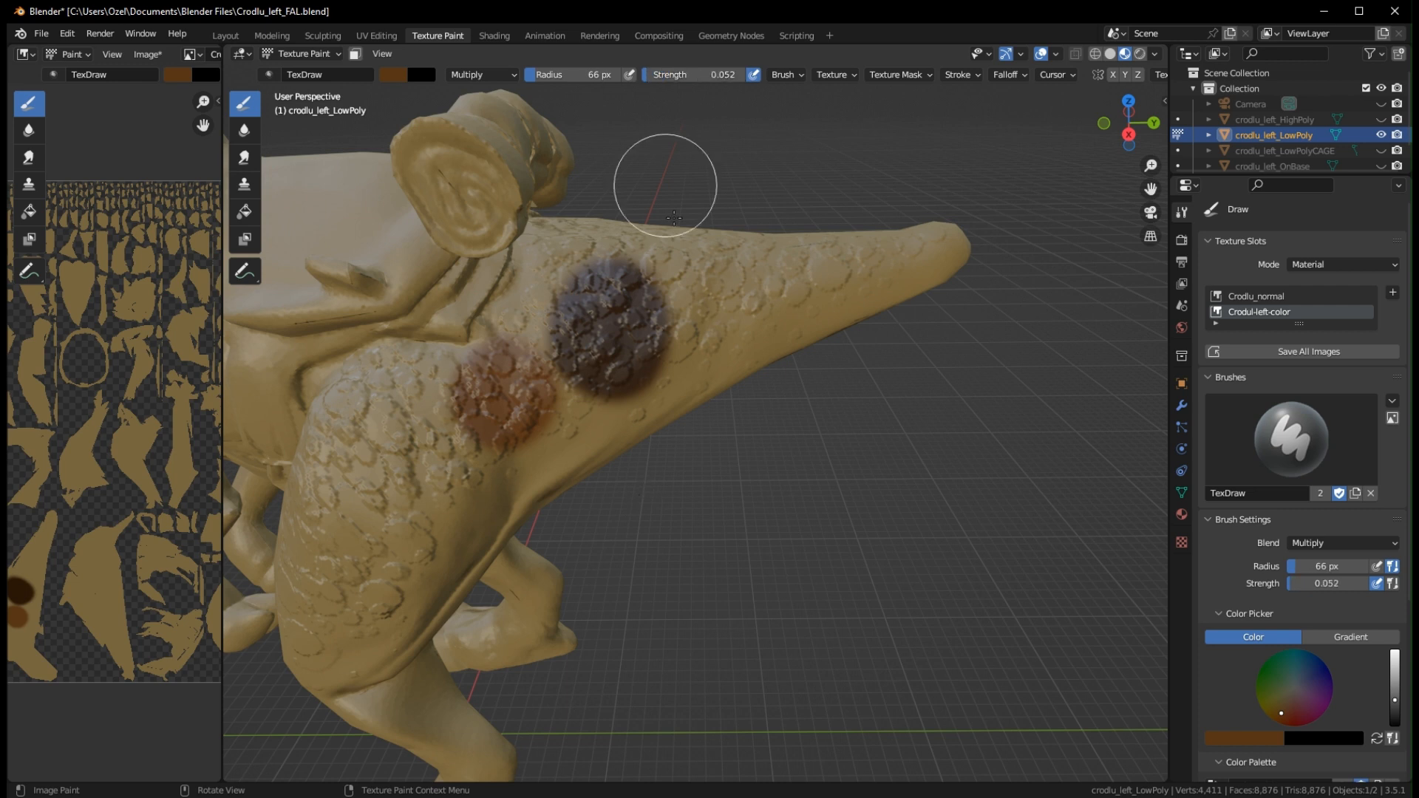
mouse_move(658, 77)
left_mouse_down()
mouse_move(661, 466)
mouse_move(676, 467)
left_mouse_up()
mouse_move(728, 335)
left_mouse_down()
mouse_move(719, 292)
mouse_move(742, 326)
mouse_move(781, 318)
left_mouse_up()
mouse_move(412, 447)
left_mouse_down()
mouse_move(356, 420)
mouse_move(367, 545)
mouse_move(404, 377)
mouse_move(428, 589)
mouse_move(414, 614)
left_mouse_up()
mouse_move(589, 248)
left_mouse_down()
mouse_move(850, 254)
mouse_move(678, 339)
mouse_move(421, 545)
mouse_move(462, 490)
mouse_move(491, 517)
mouse_move(437, 624)
mouse_move(510, 295)
mouse_move(378, 382)
mouse_move(403, 539)
mouse_move(528, 391)
left_mouse_up()
mouse_move(662, 350)
middle_mouse_down()
mouse_move(489, 476)
mouse_move(459, 349)
middle_mouse_up()
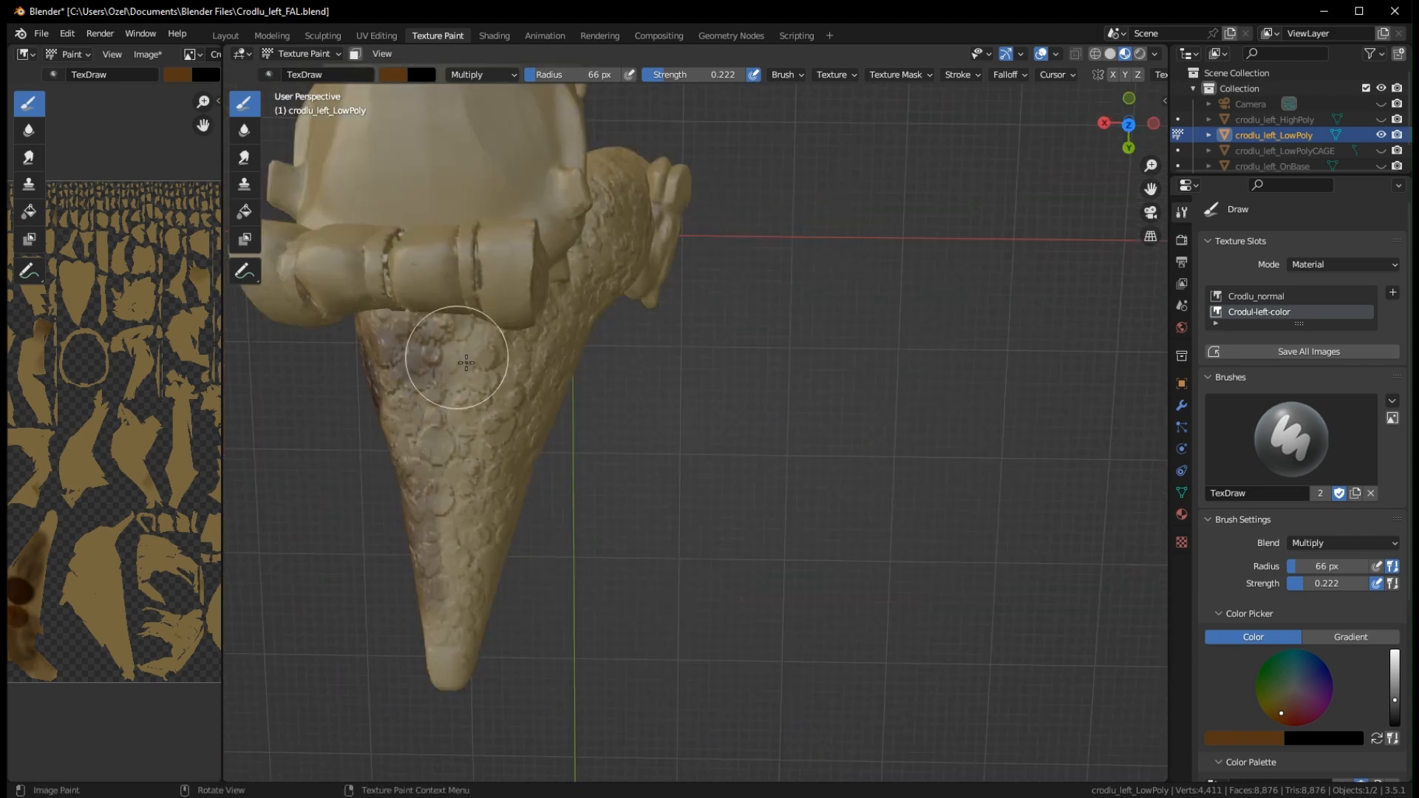
Darken the top of the tail, the right side of the tail and the right thigh with the Multiply brush
mouse_move(459, 348)
left_mouse_down()
mouse_move(422, 490)
mouse_move(396, 387)
mouse_move(575, 486)
left_mouse_up()
middle_click_drag(576, 485, 832, 312)
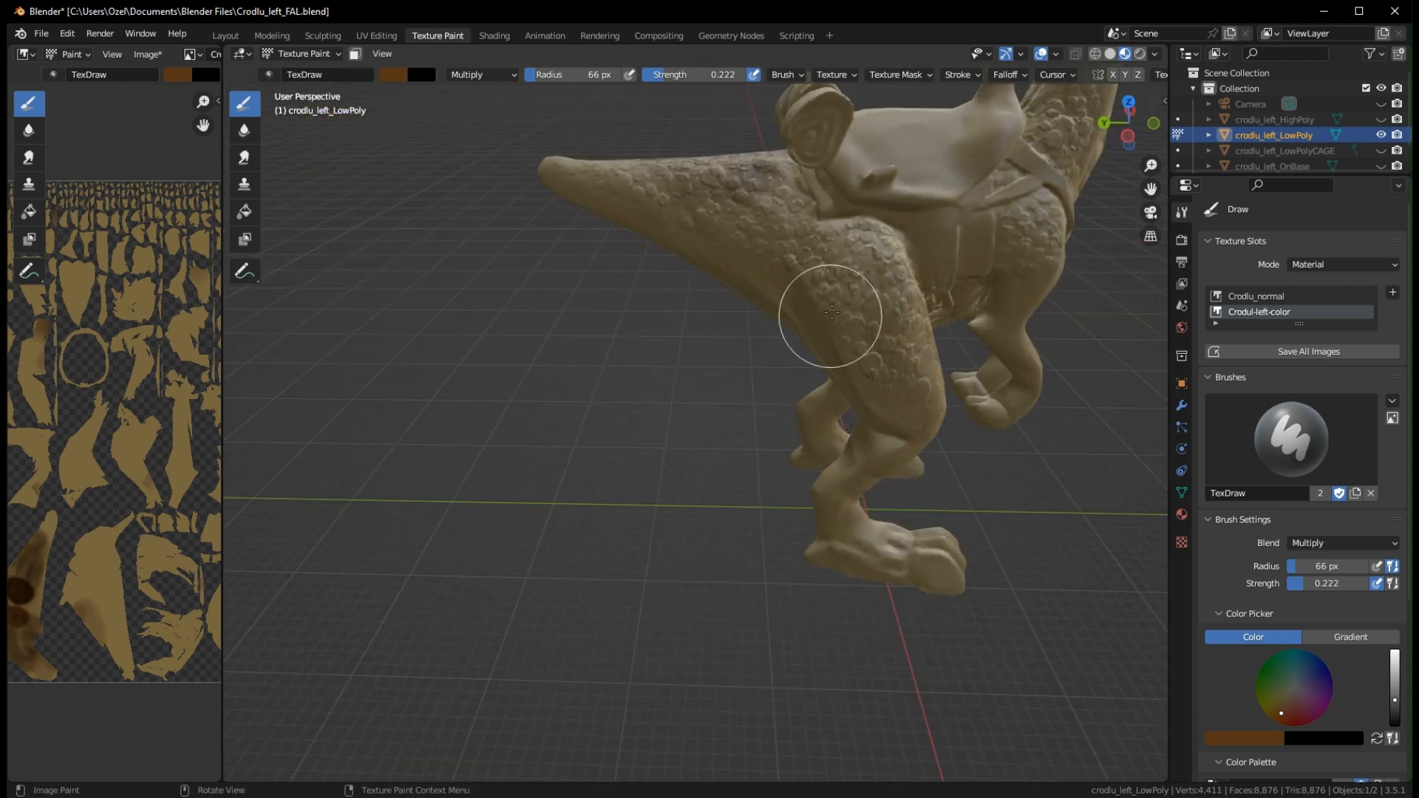
mouse_move(568, 170)
left_mouse_down()
mouse_move(801, 273)
mouse_move(631, 174)
mouse_move(897, 348)
mouse_move(753, 218)
mouse_move(734, 158)
mouse_move(887, 301)
mouse_move(786, 165)
mouse_move(855, 281)
mouse_move(903, 419)
mouse_move(933, 369)
mouse_move(914, 485)
left_mouse_up()
middle_click_drag(954, 484, 864, 428)
left_click_drag(896, 280, 958, 601)
middle_click_drag(958, 602, 316, 610)
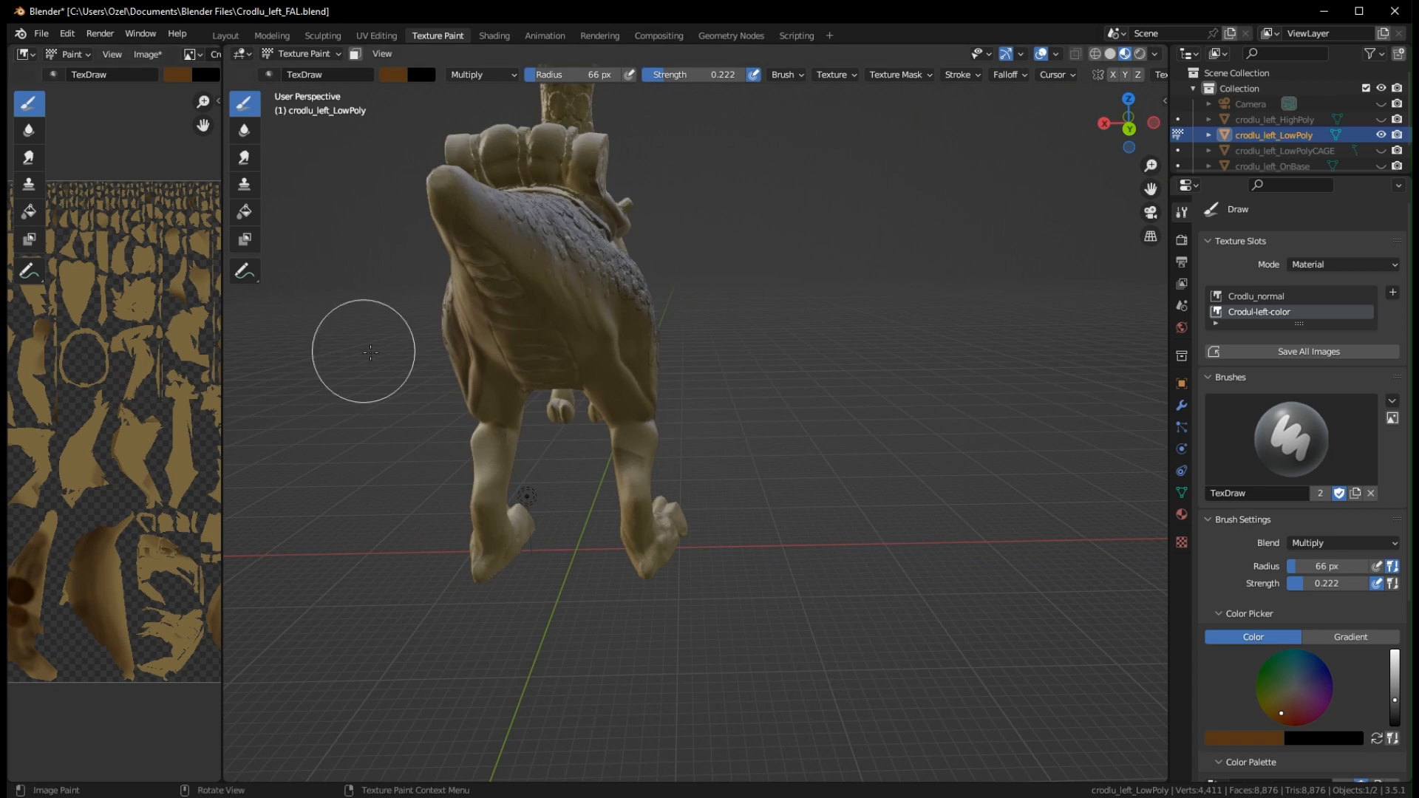
Build up darker shading on the upper tail and down the right hip and thigh with additional Multiply strokes
middle_click_drag(370, 352, 570, 326)
mouse_move(603, 175)
left_mouse_down()
mouse_move(422, 293)
mouse_move(465, 237)
mouse_move(545, 213)
left_mouse_up()
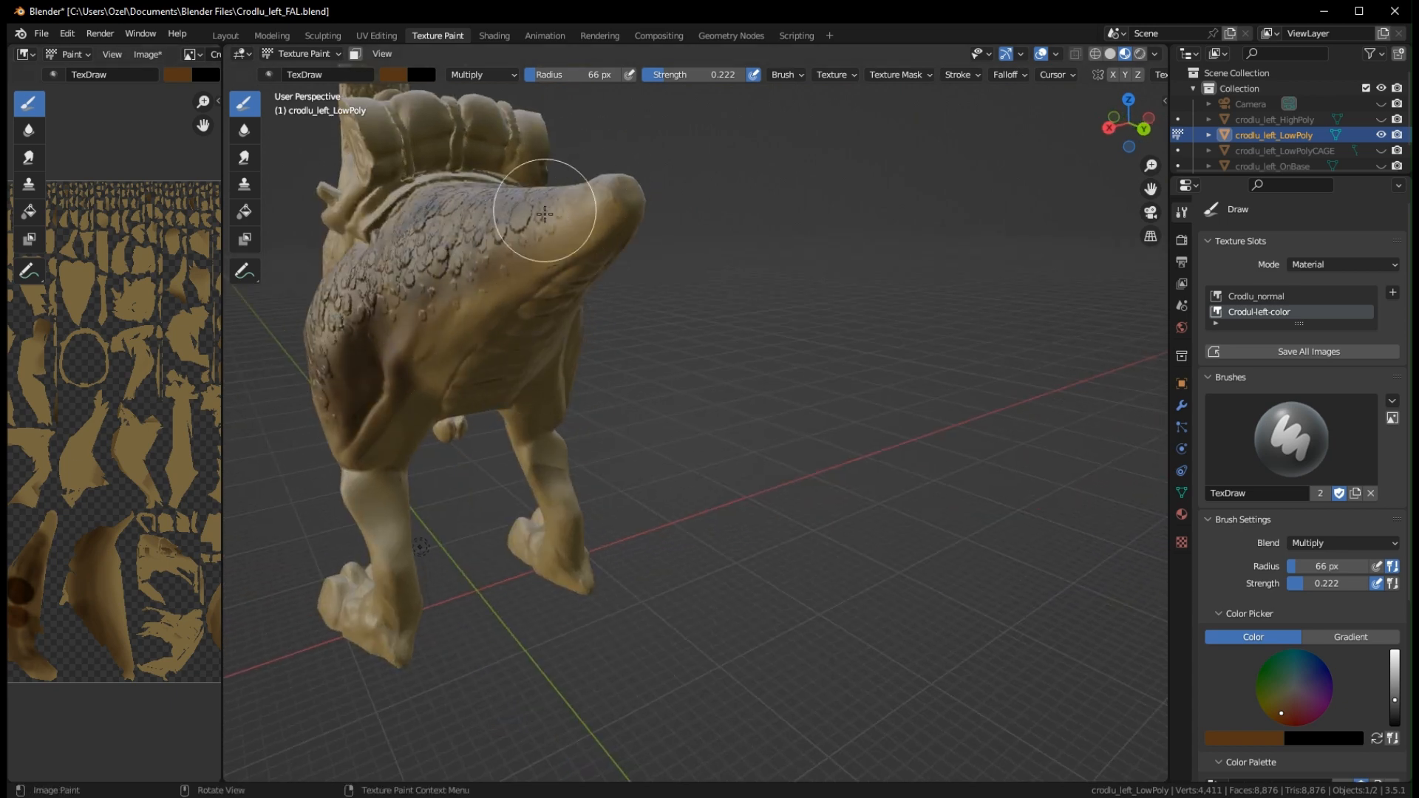
middle_click_drag(380, 491, 560, 351)
left_click_drag(604, 268, 788, 406)
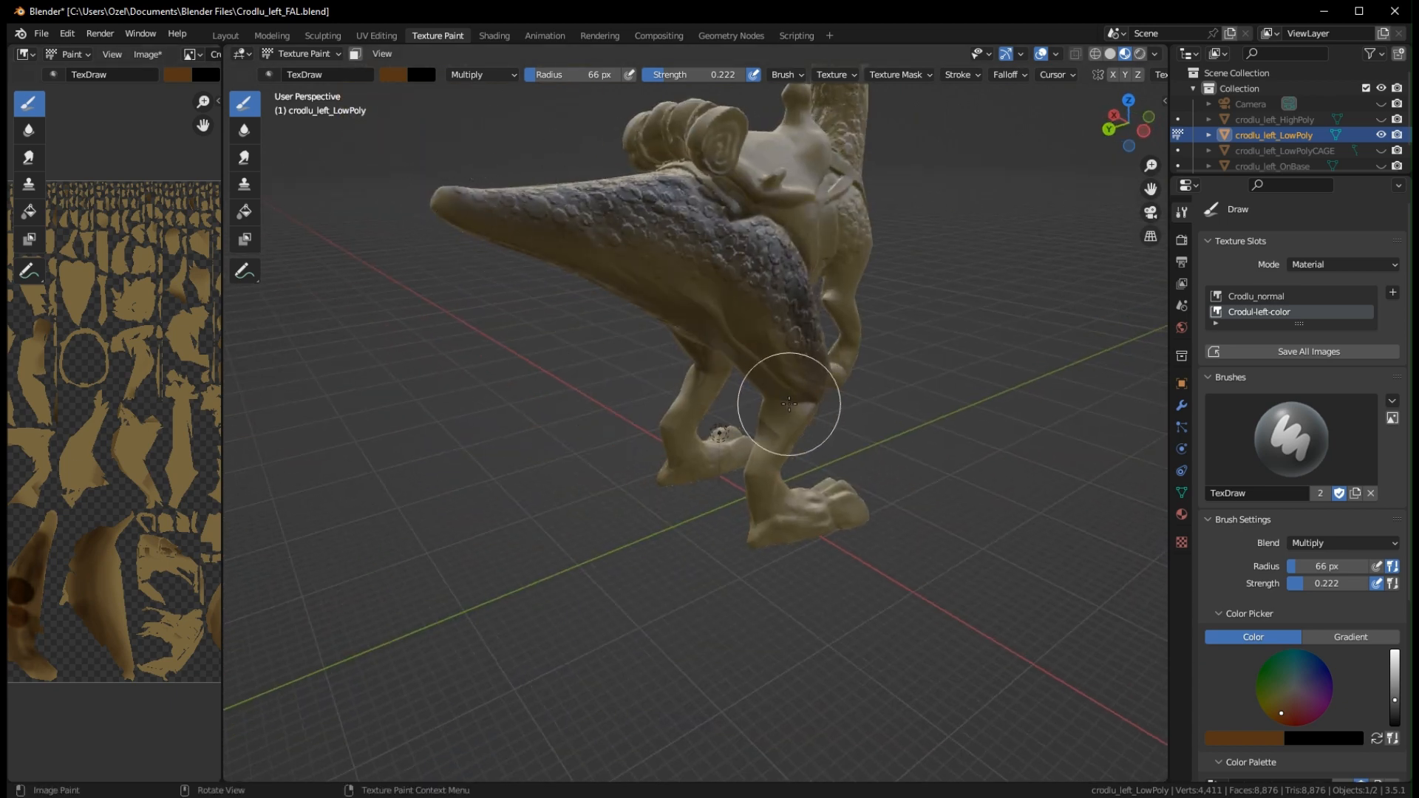
left_click_drag(646, 253, 765, 370)
mouse_move(765, 380)
middle_mouse_down()
mouse_move(684, 347)
mouse_move(628, 392)
middle_mouse_up()
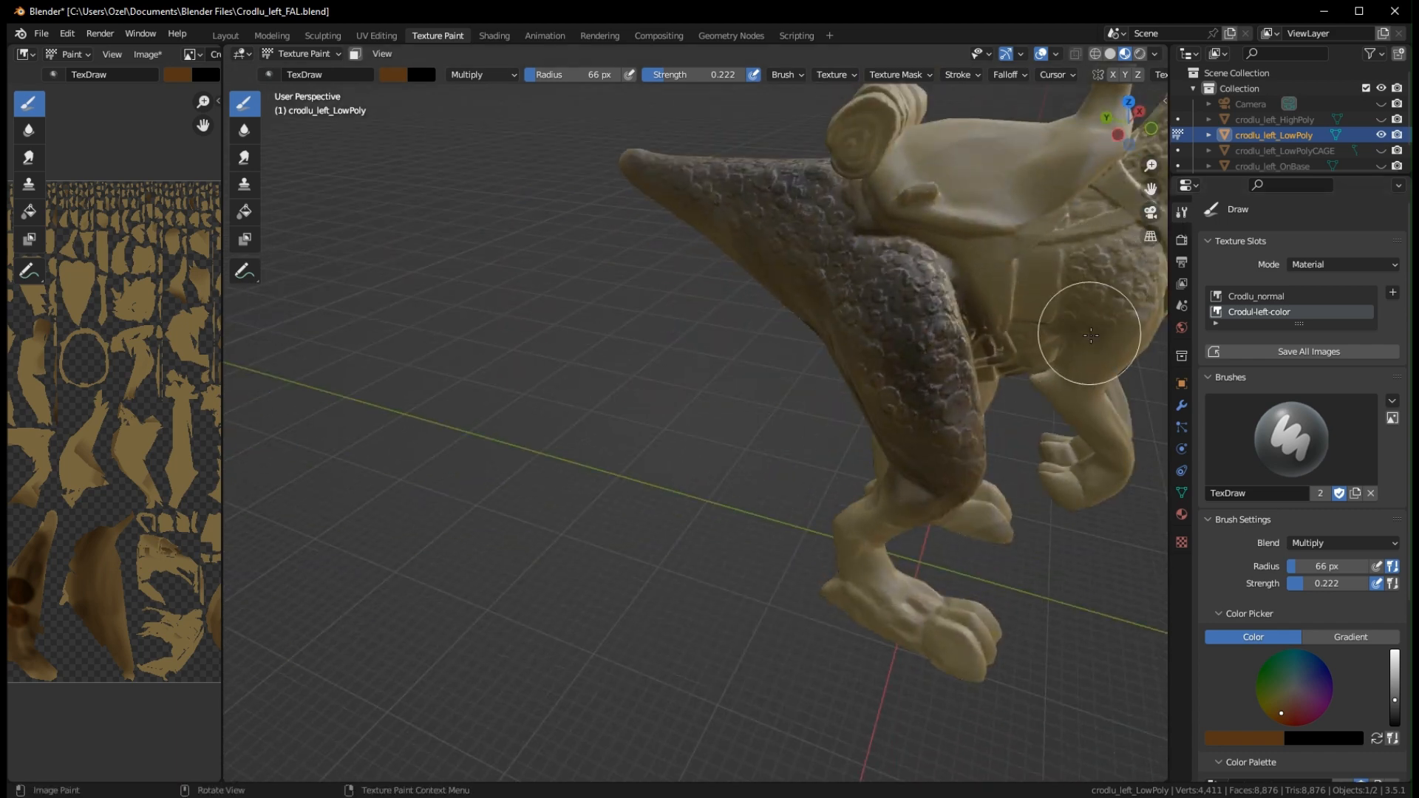
middle_click_drag(1084, 428, 663, 427)
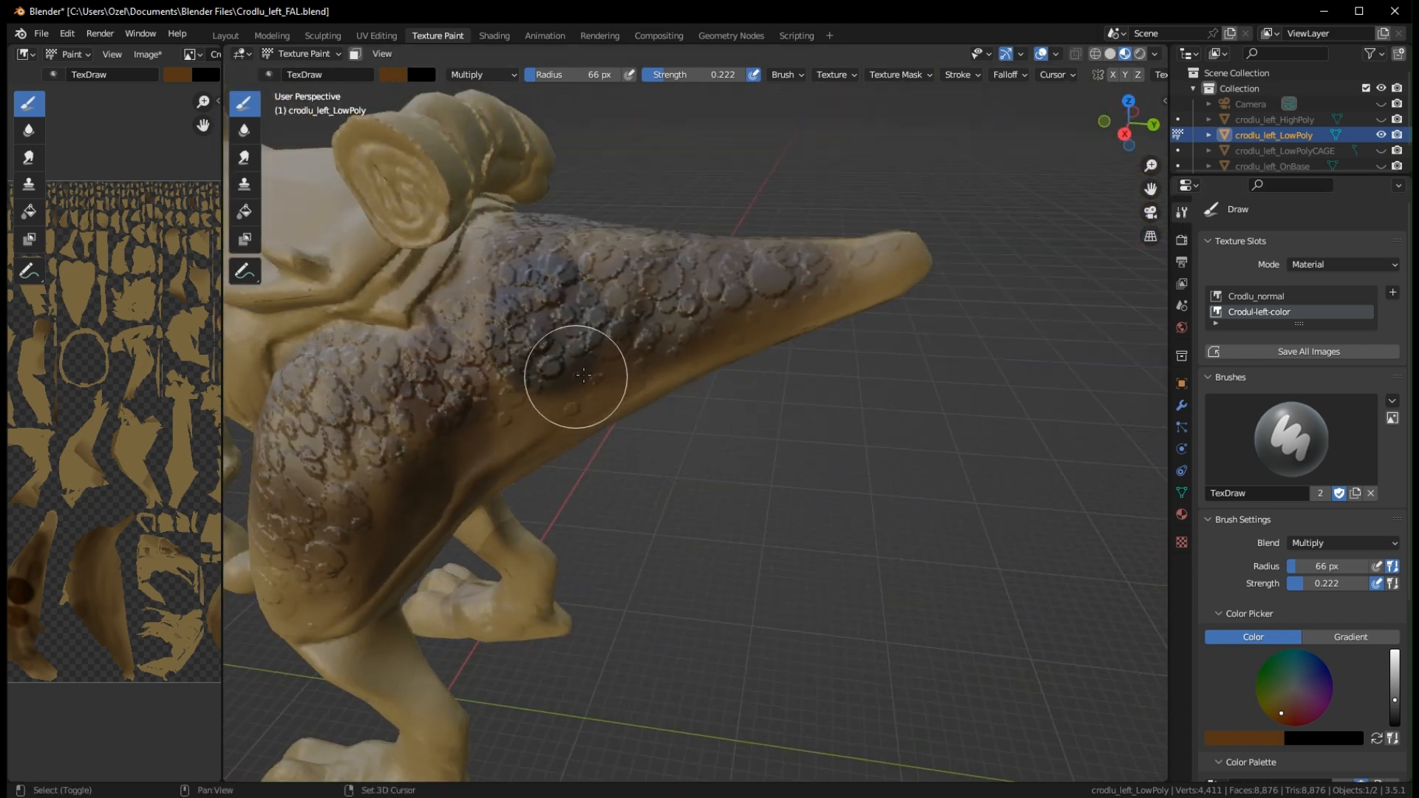
Darken the front of the left thigh down to the knee, and the right thigh and shoulder, with Multiply strokes
middle_click_drag(575, 376, 836, 296, "shift")
middle_click_drag(905, 256, 890, 262)
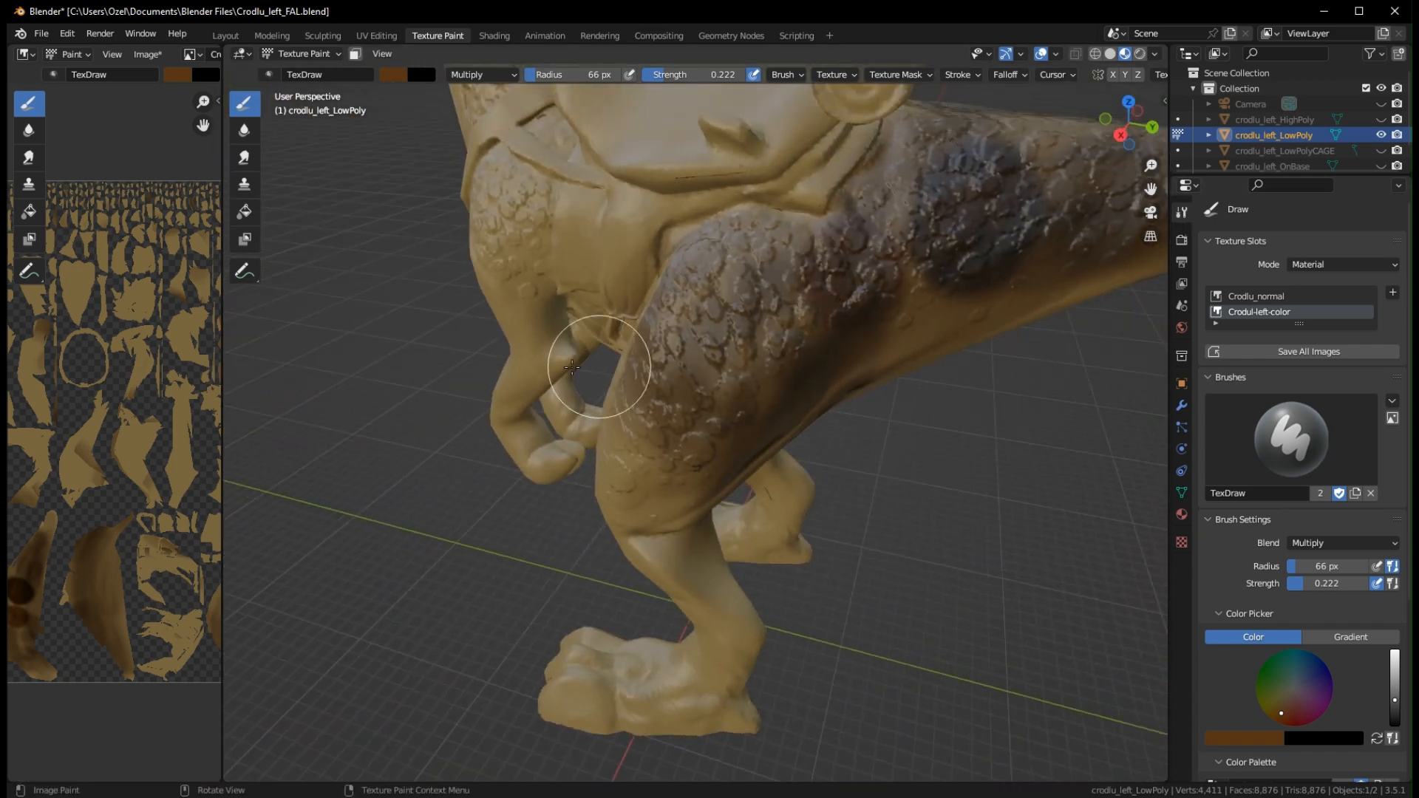
left_click_drag(572, 367, 672, 443)
middle_click_drag(672, 443, 830, 247)
mouse_move(830, 247)
left_mouse_down()
mouse_move(776, 317)
mouse_move(797, 434)
mouse_move(830, 450)
mouse_move(810, 406)
mouse_move(838, 254)
left_mouse_up()
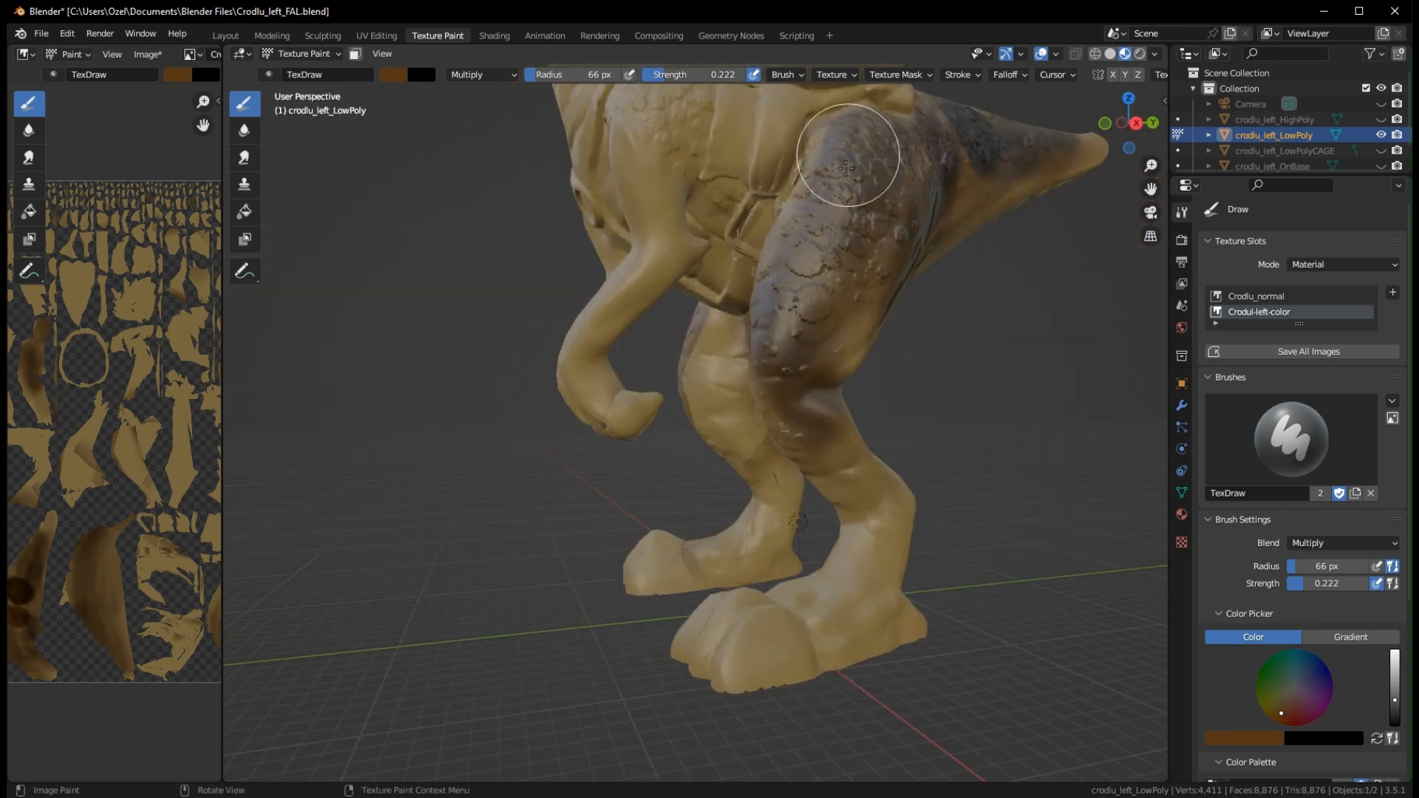
middle_click_drag(800, 377, 819, 544)
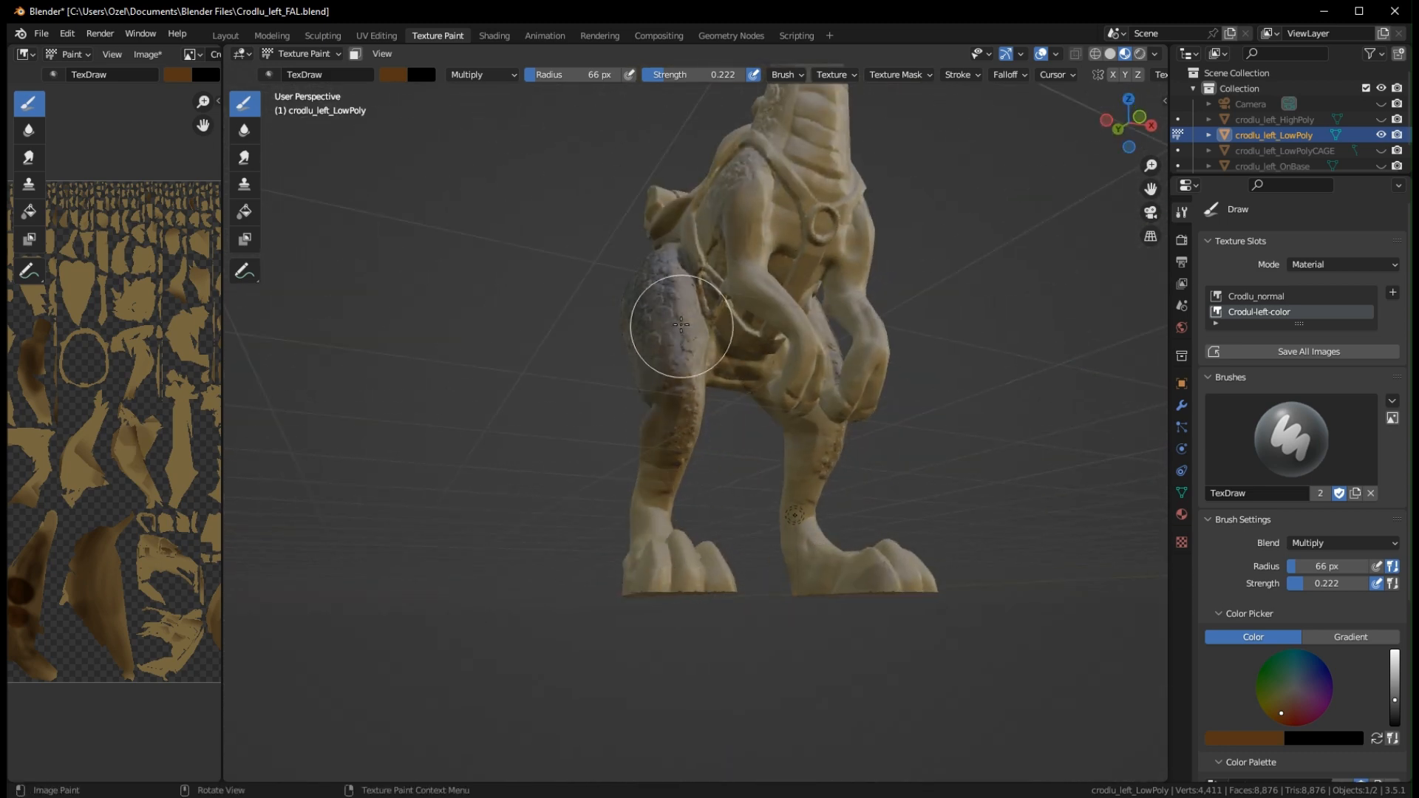
middle_click_drag(681, 324, 944, 126)
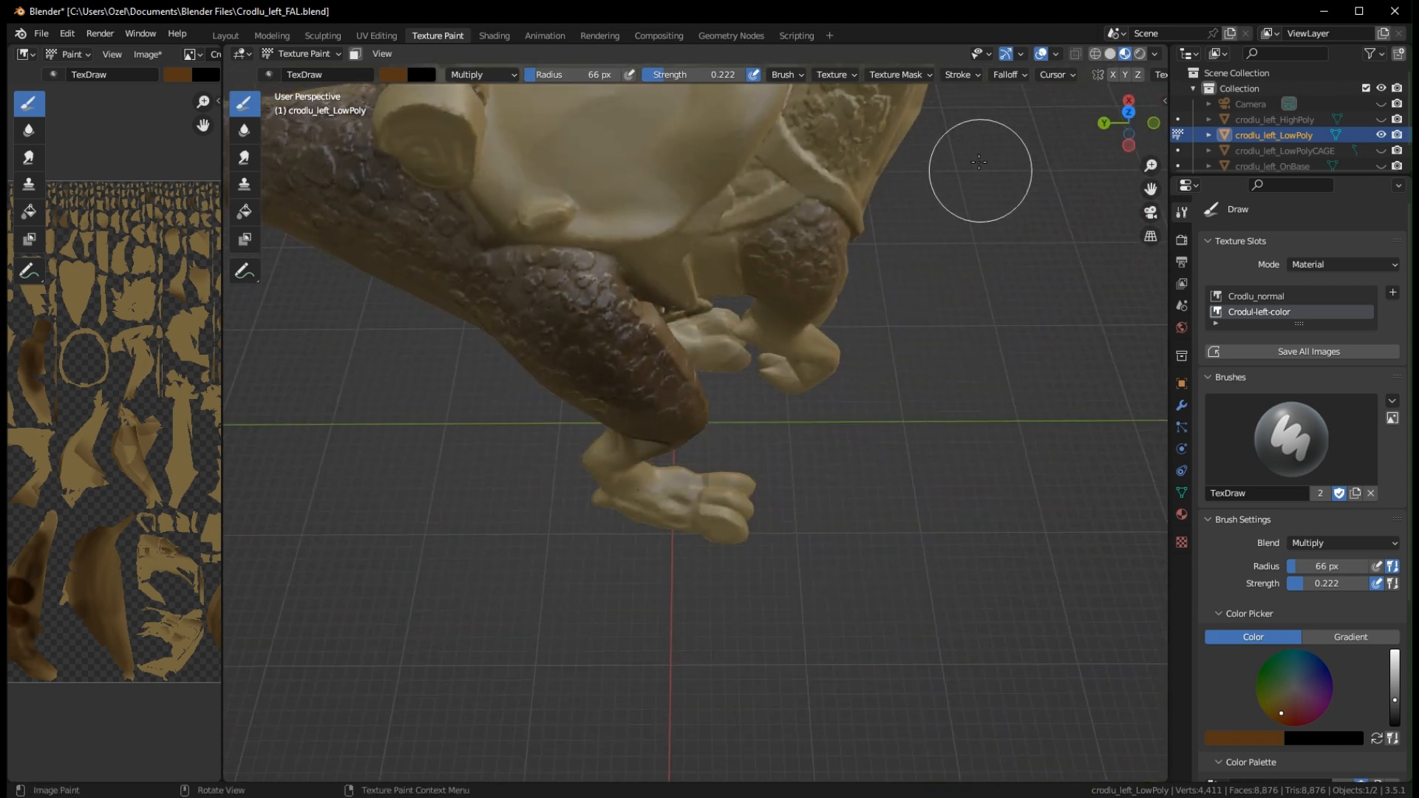
Shade both sides of the neck brown from below the head down to the saddle straps with the Multiply brush
middle_click_drag(967, 213, 621, 340)
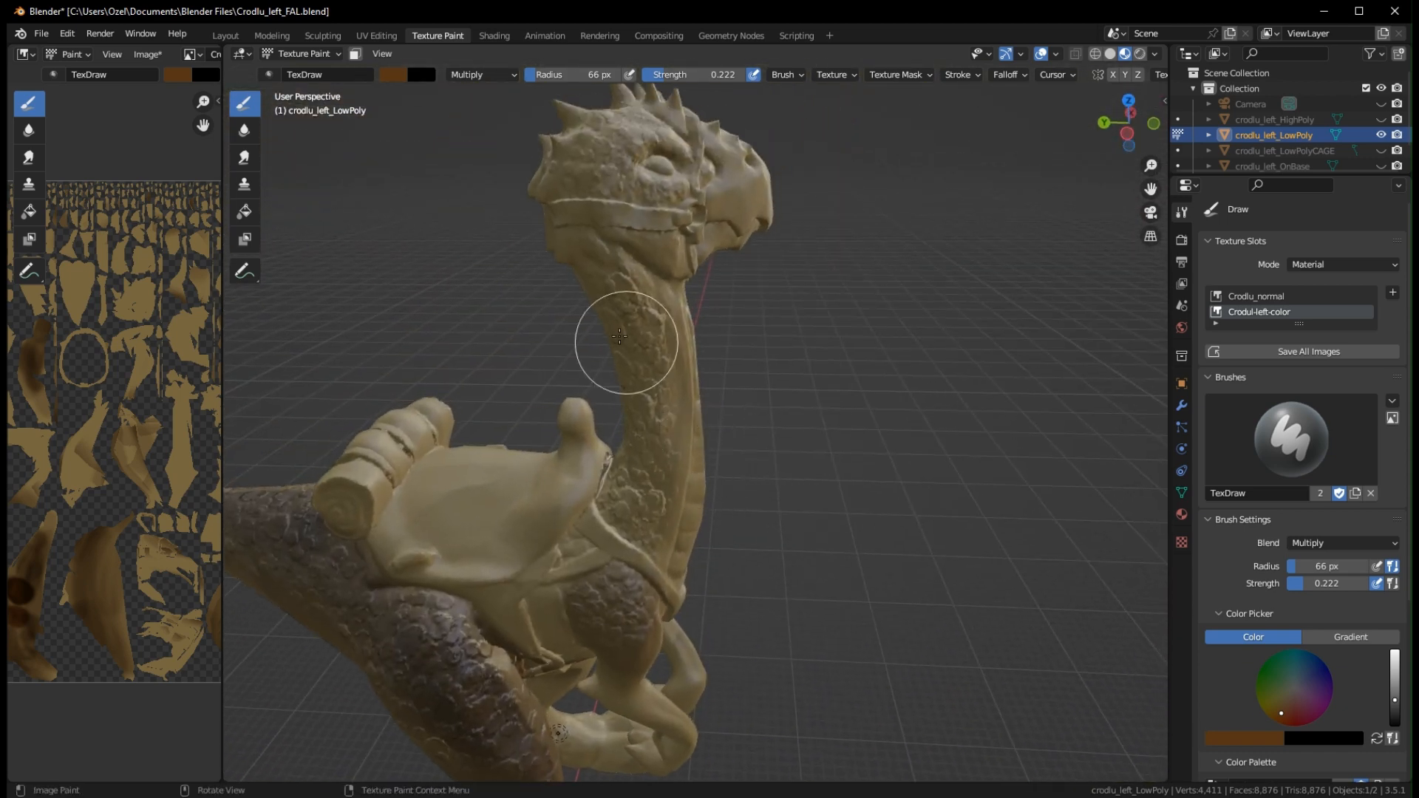
mouse_move(658, 451)
left_mouse_down()
mouse_move(643, 451)
mouse_move(635, 479)
left_mouse_up()
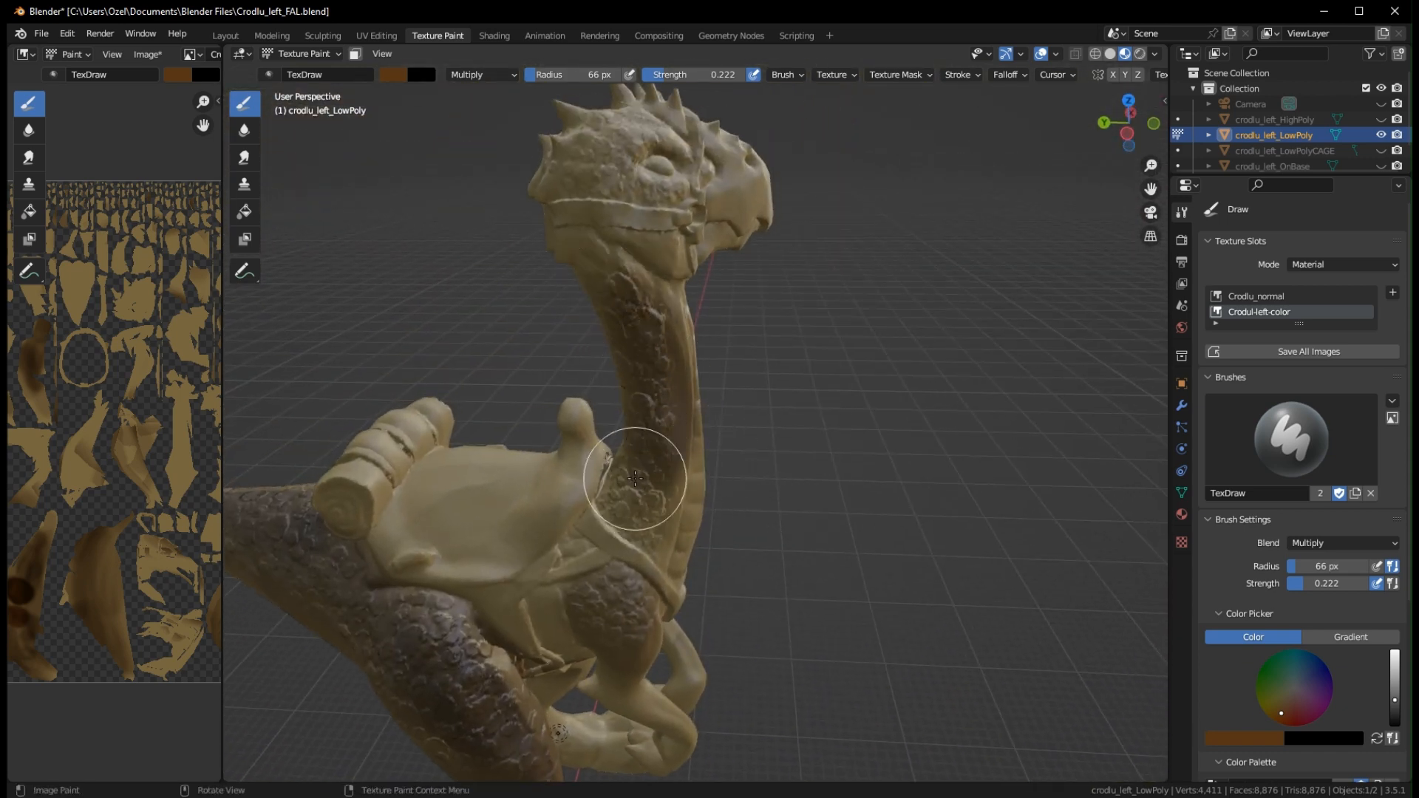
mouse_move(600, 262)
left_mouse_down()
mouse_move(658, 393)
mouse_move(648, 493)
left_mouse_up()
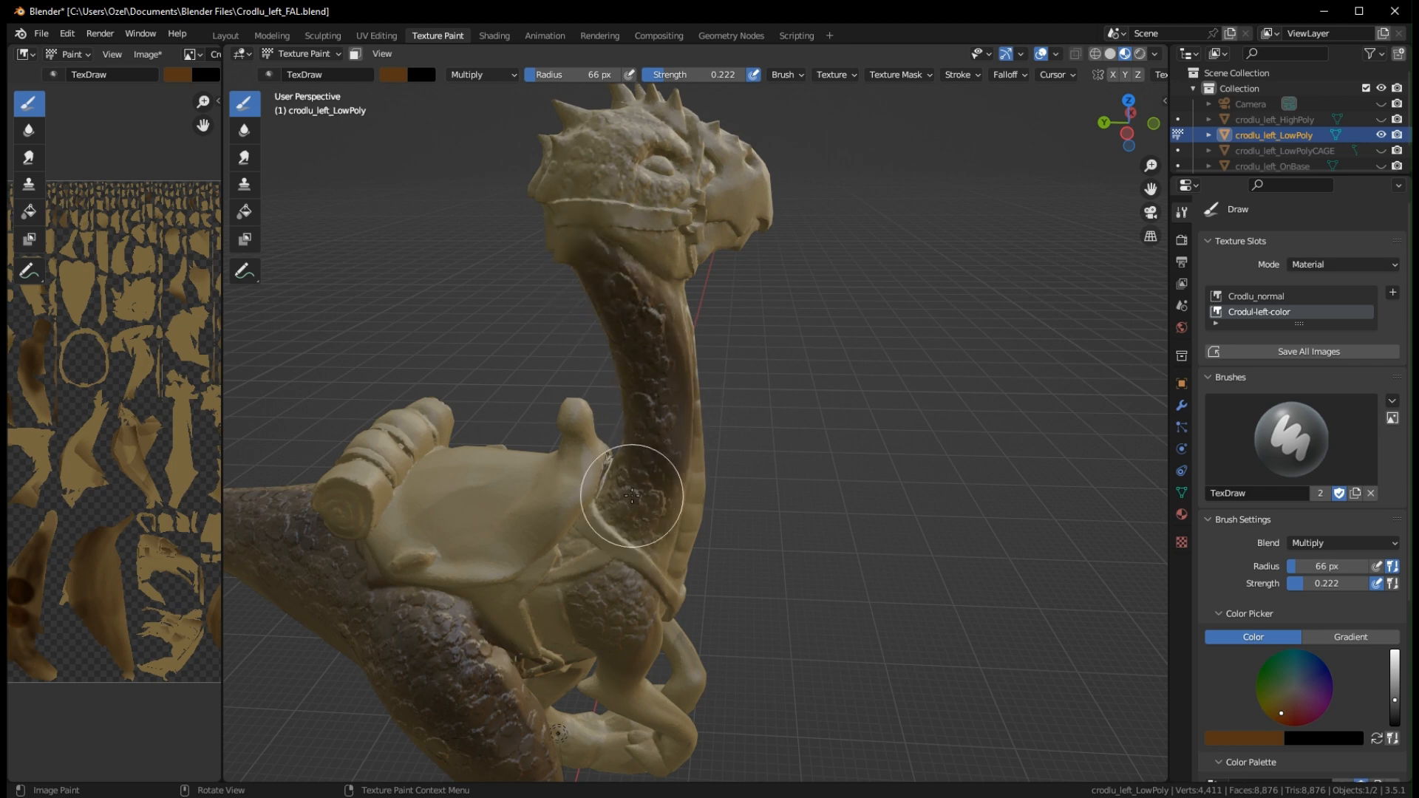
middle_click_drag(643, 491, 426, 399)
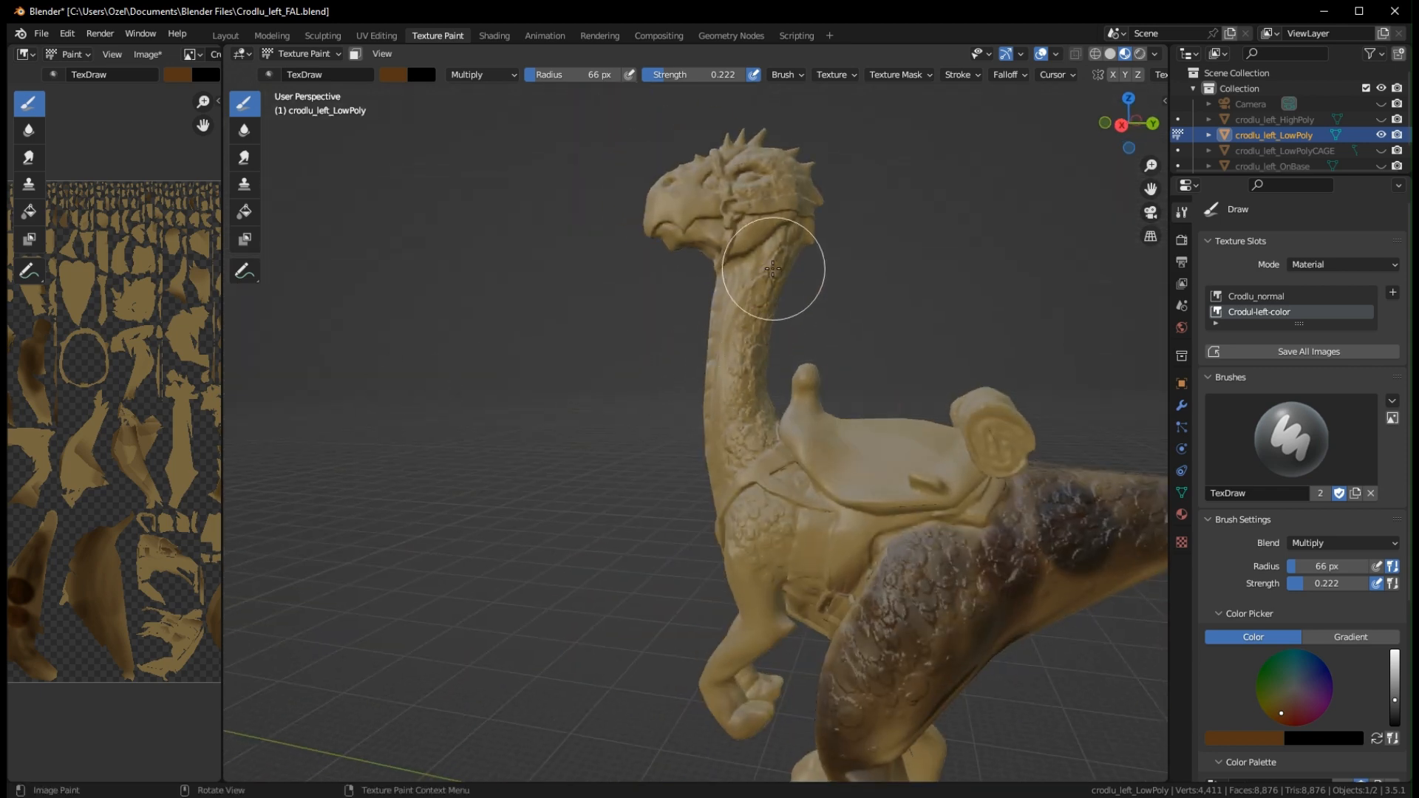
mouse_move(772, 268)
left_mouse_down()
mouse_move(757, 287)
mouse_move(762, 353)
mouse_move(739, 459)
mouse_move(761, 475)
mouse_move(767, 513)
mouse_move(862, 541)
left_mouse_up()
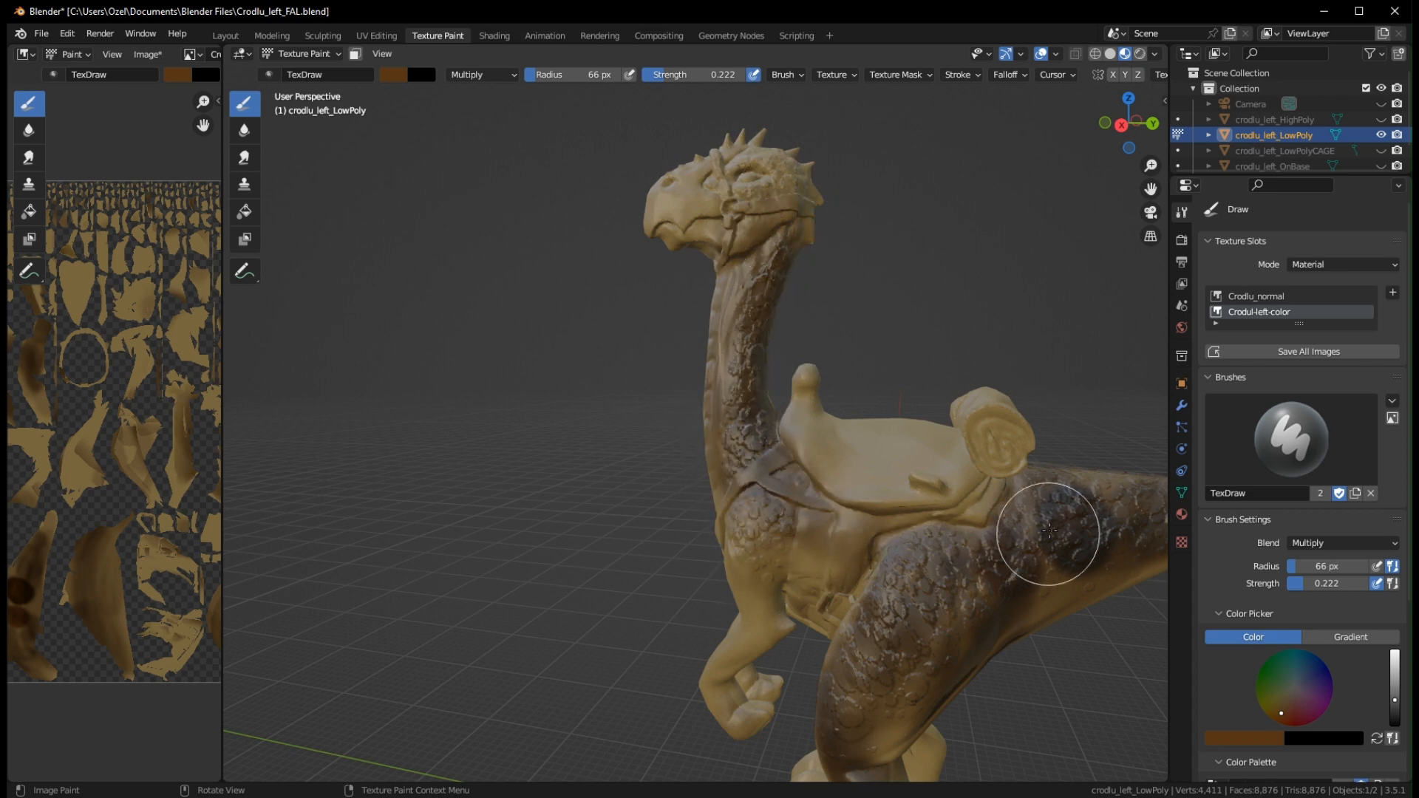
Darken the left shoulder, the chest strap area and the flank below the saddle
middle_click_drag(1045, 533, 992, 564)
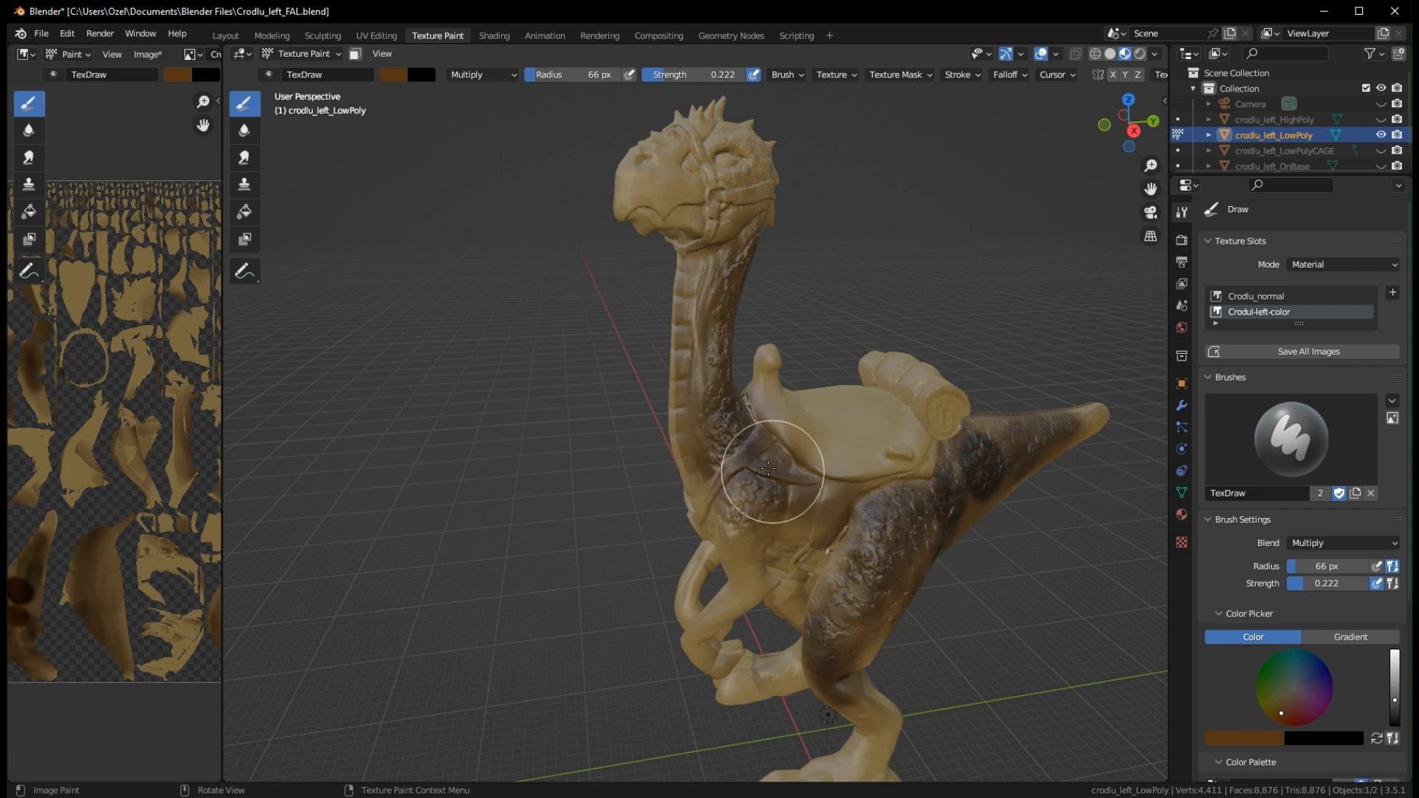
mouse_move(963, 492)
left_mouse_down()
mouse_move(734, 431)
mouse_move(743, 468)
mouse_move(692, 515)
mouse_move(729, 500)
left_mouse_up()
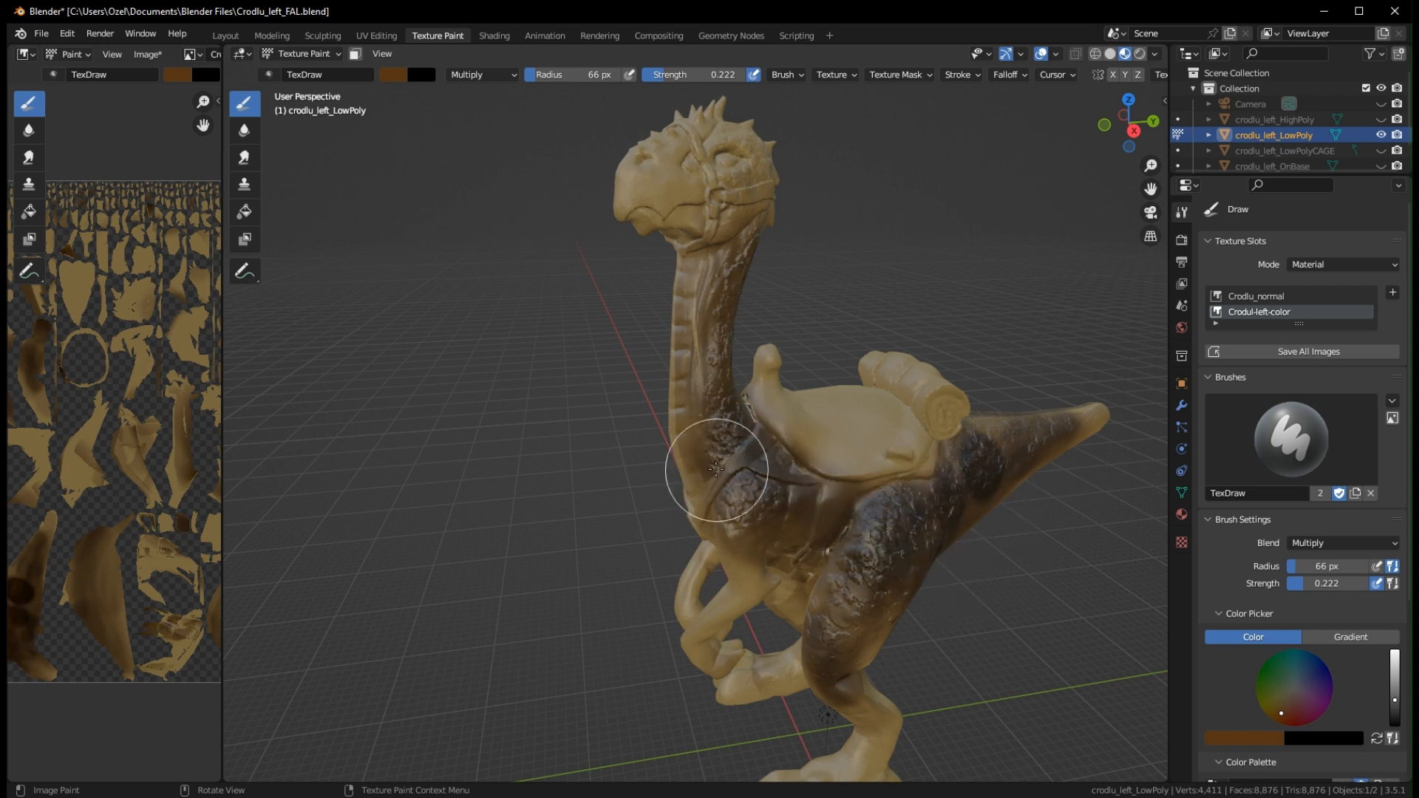
middle_click_drag(893, 547, 808, 650)
mouse_move(1038, 528)
middle_mouse_down()
mouse_move(988, 564)
mouse_move(940, 675)
mouse_move(1042, 556)
mouse_move(938, 514)
mouse_move(783, 408)
middle_mouse_up()
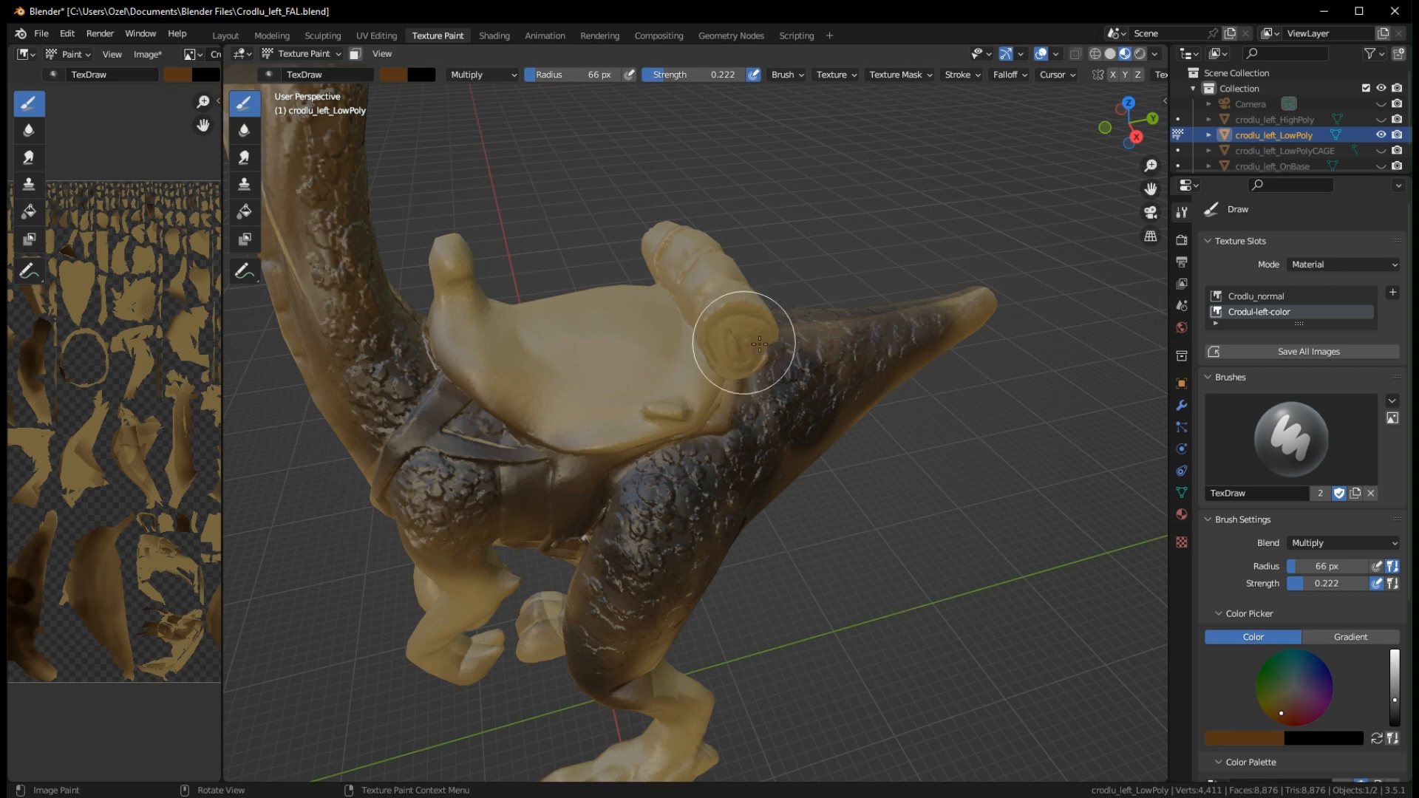
Deepen the shading on the tail from behind the bedroll to its tip, and on the right hip and thigh
left_click_drag(760, 380, 785, 455)
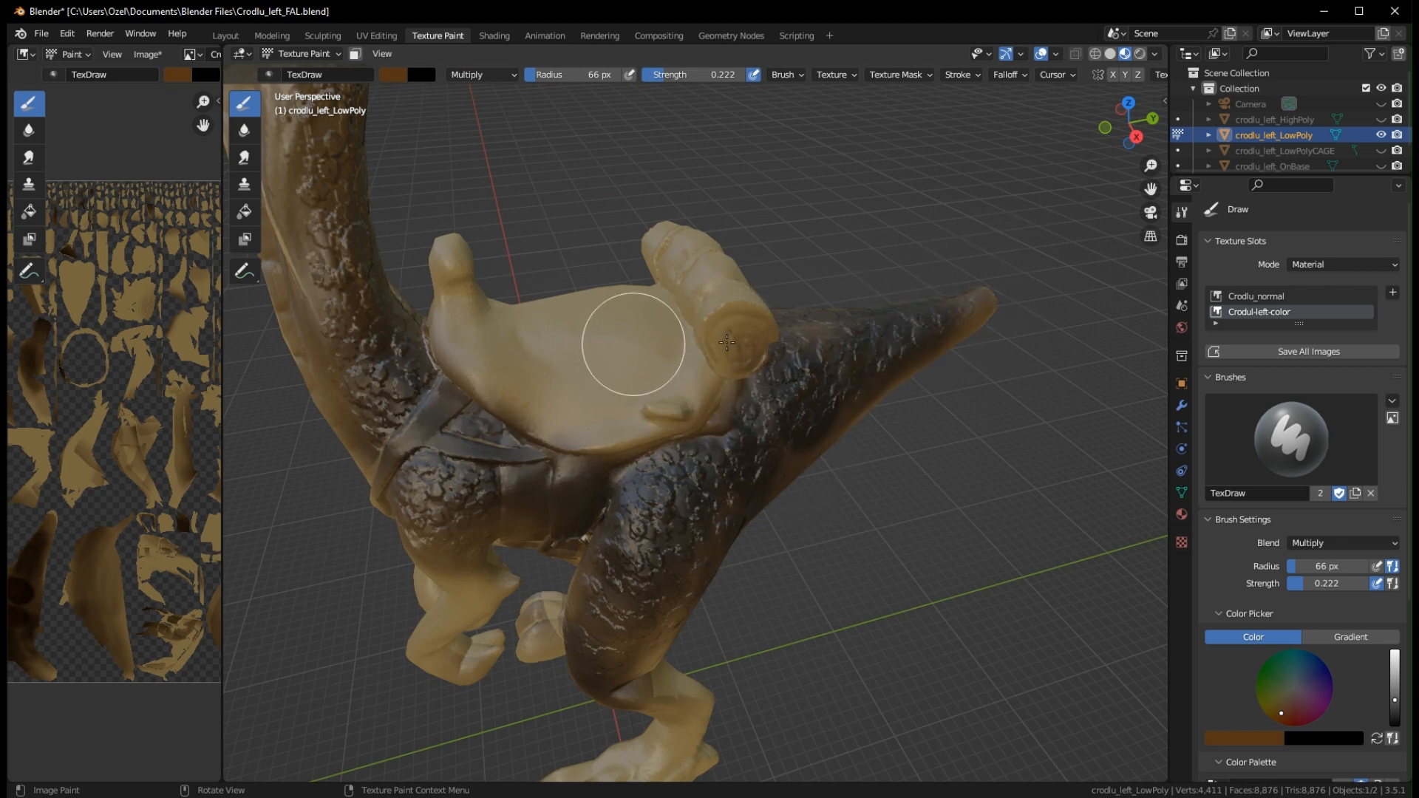
middle_click_drag(727, 342, 789, 415)
mouse_move(759, 362)
left_mouse_down()
mouse_move(938, 342)
mouse_move(879, 332)
left_mouse_up()
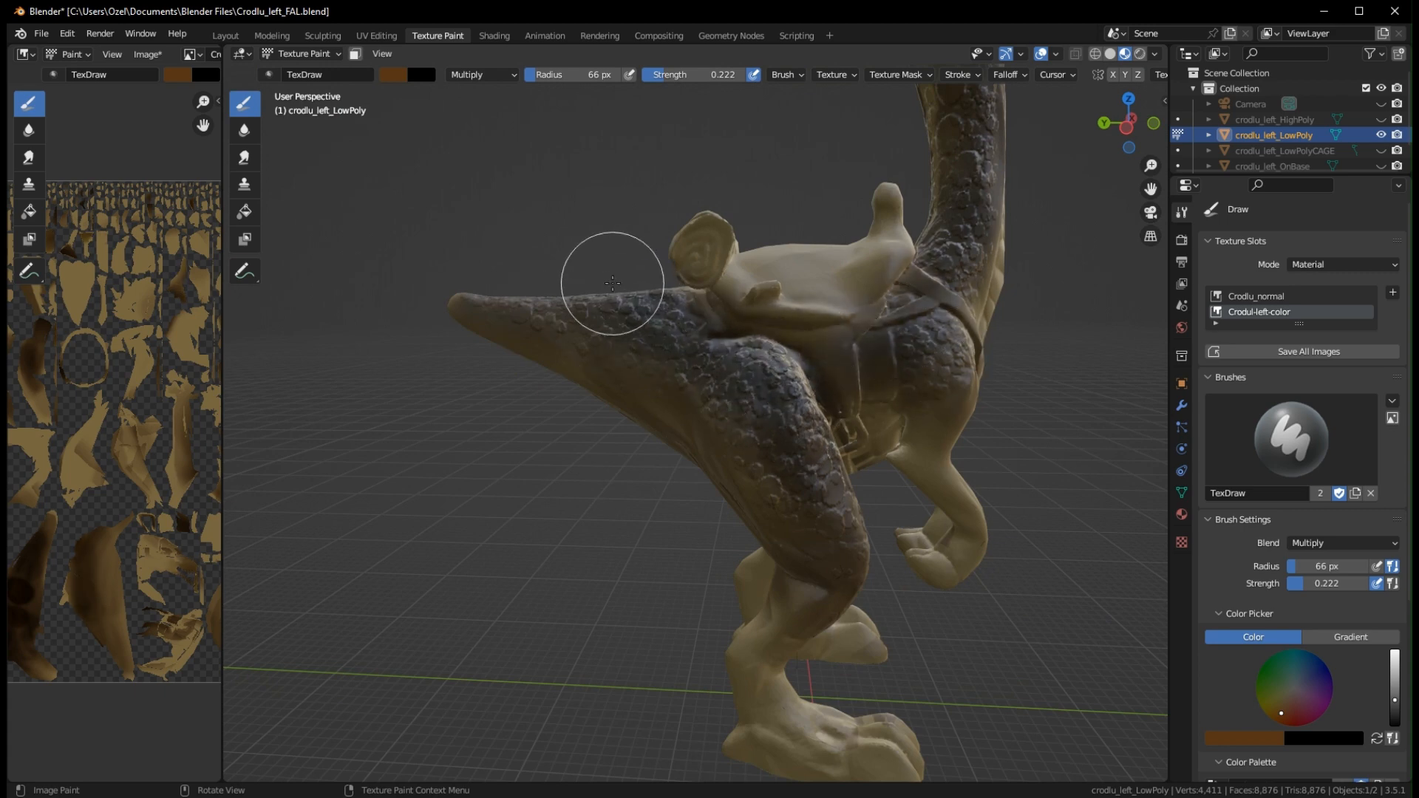
middle_click_drag(608, 285, 428, 308)
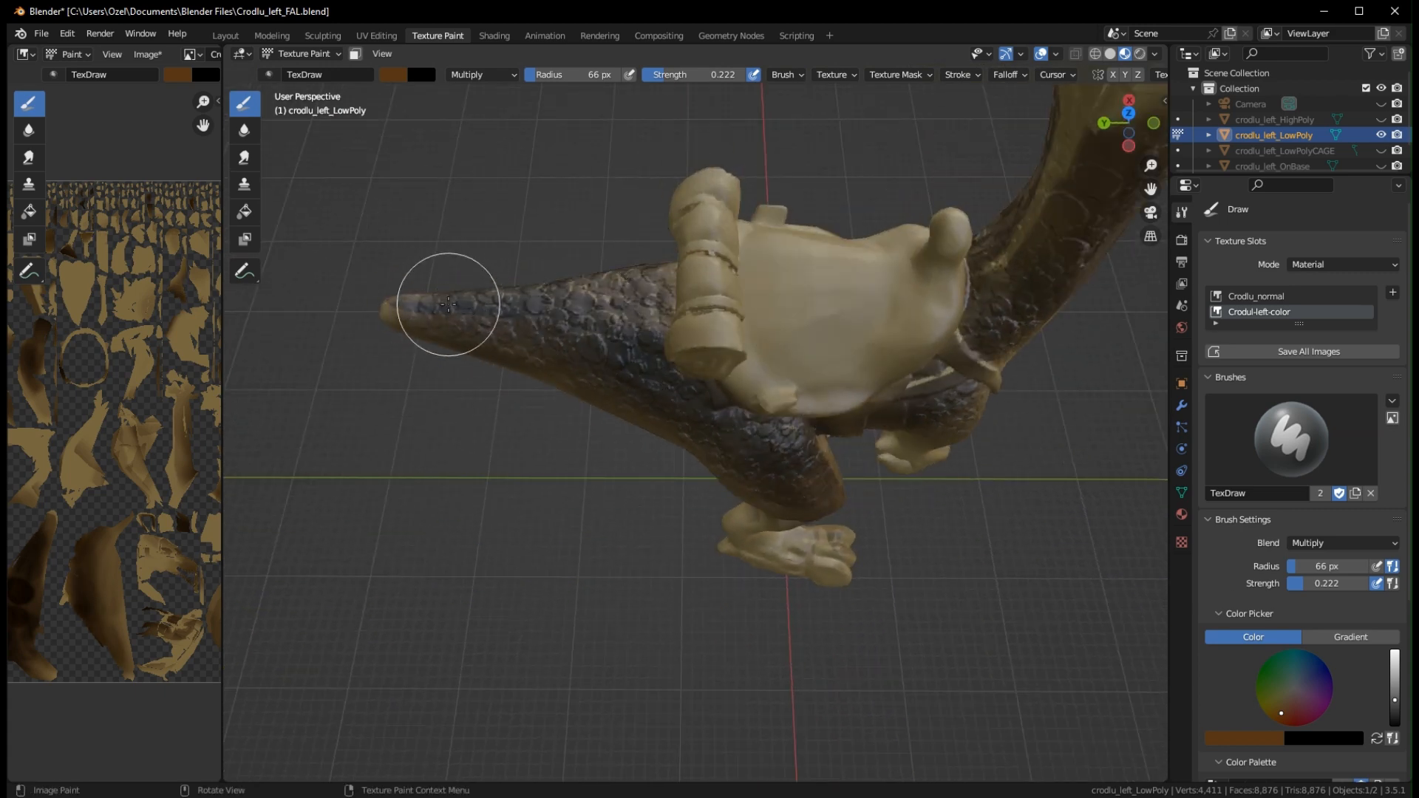
middle_click_drag(674, 298, 887, 301)
mouse_move(458, 319)
middle_mouse_down()
mouse_move(734, 395)
mouse_move(665, 417)
mouse_move(617, 412)
middle_mouse_up()
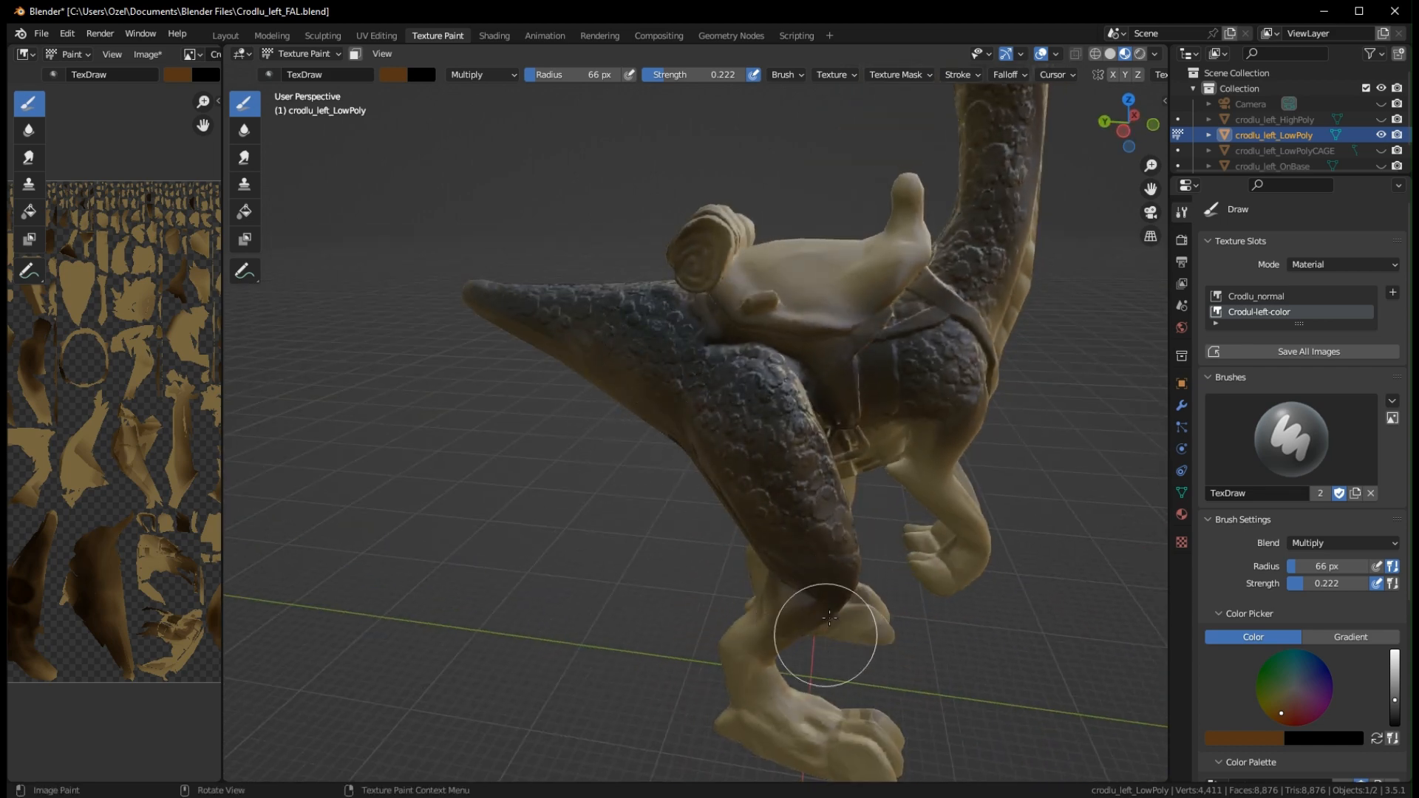
Extend the dark shading down the left thigh to the knee and across the backs of both thighs
middle_click_drag(961, 598, 709, 556)
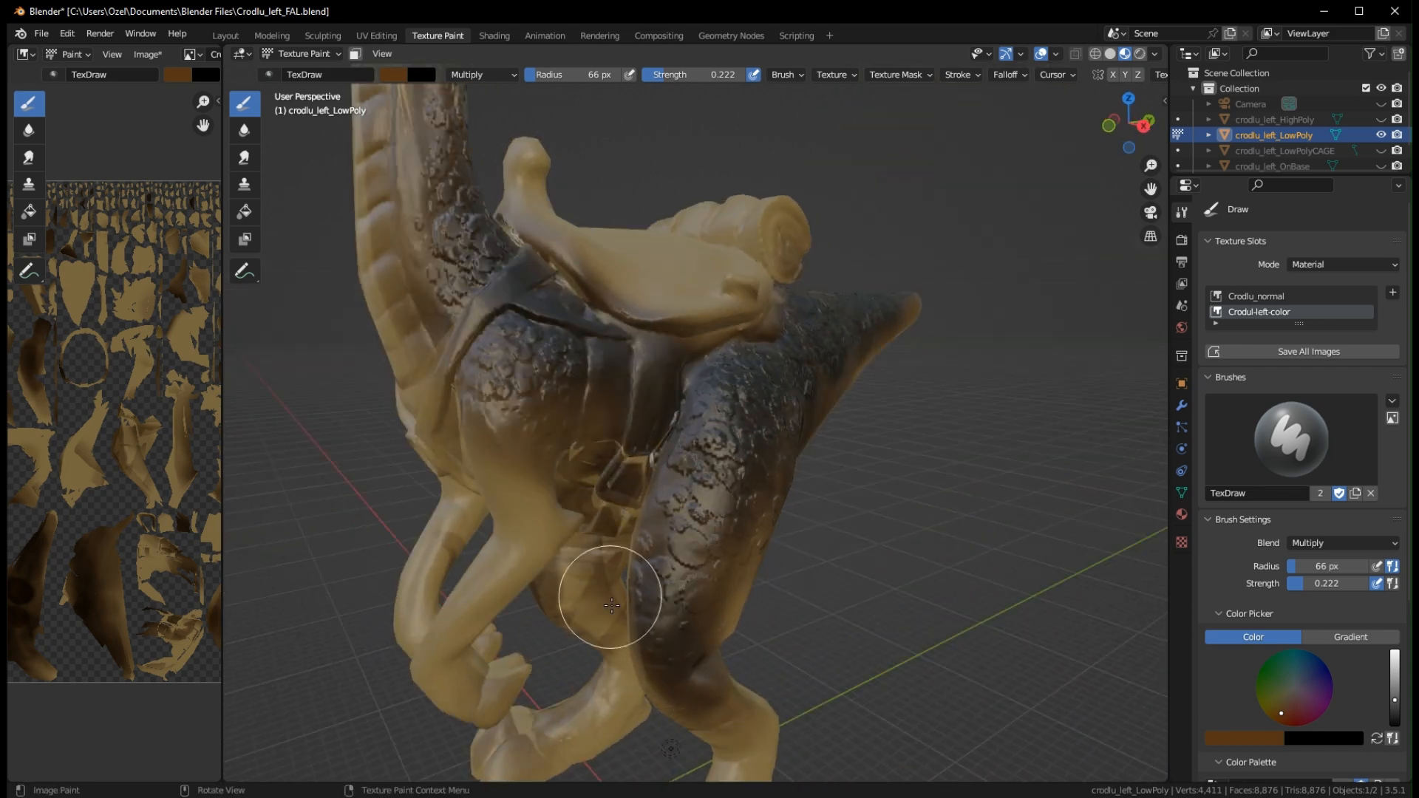
middle_click_drag(605, 592, 496, 630)
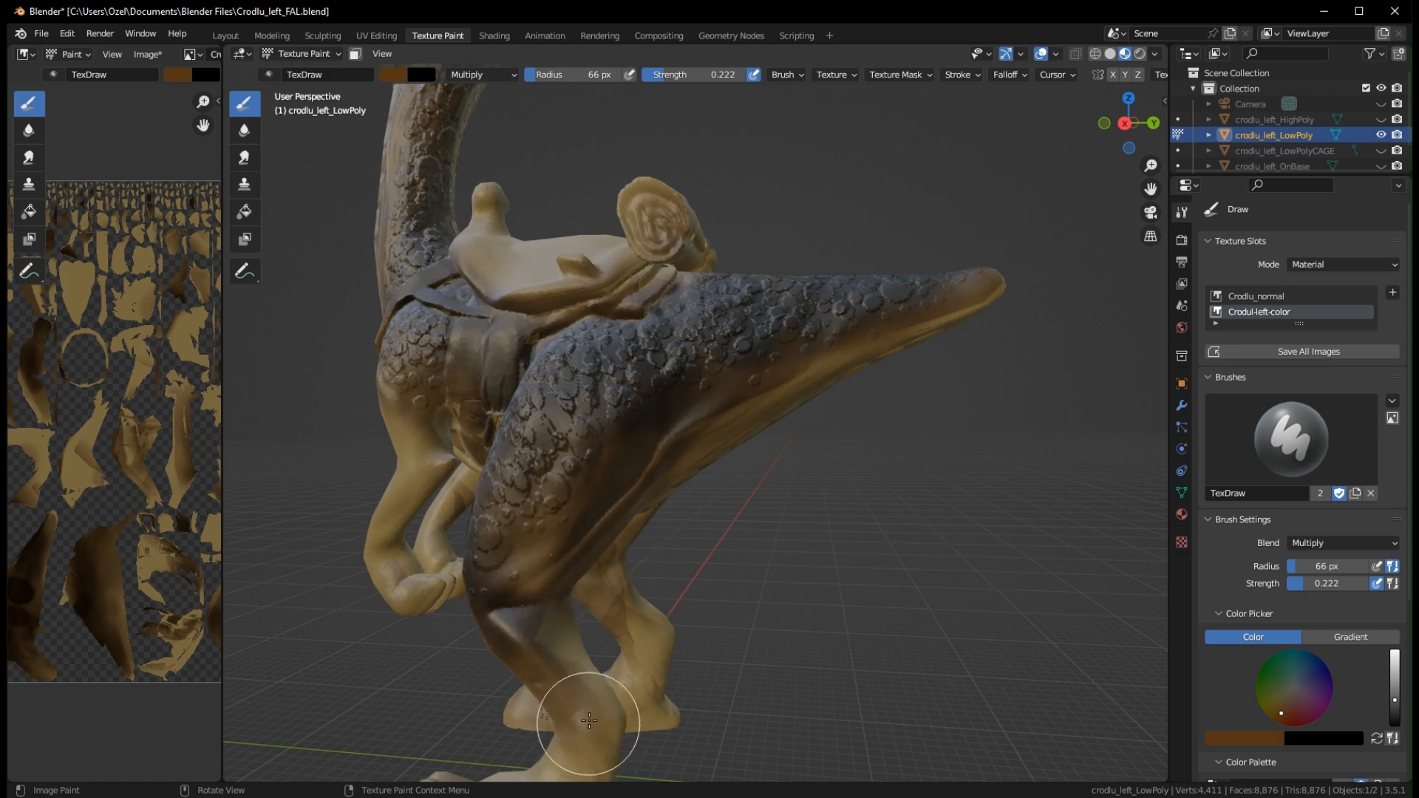
middle_click_drag(713, 675, 671, 521)
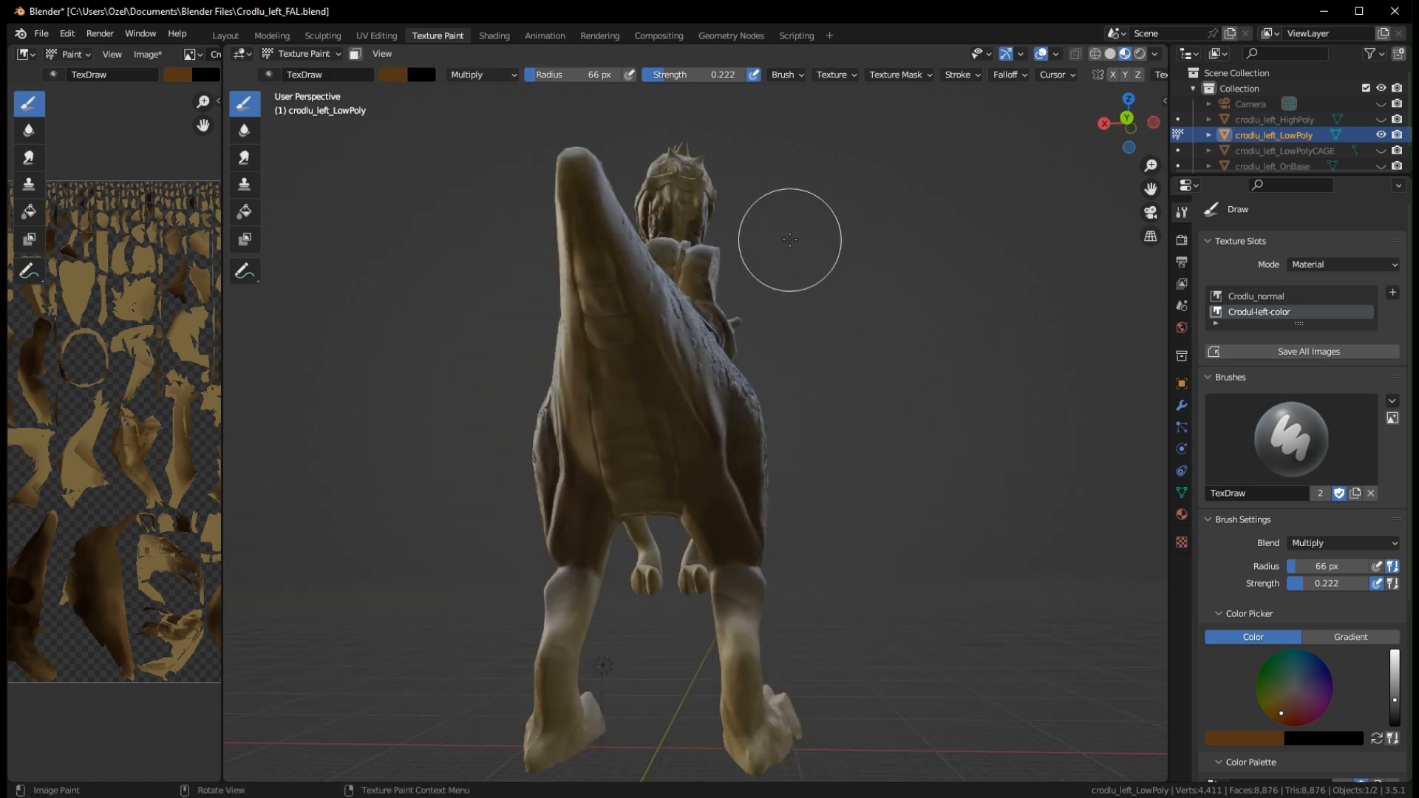
middle_click_drag(915, 281, 583, 314)
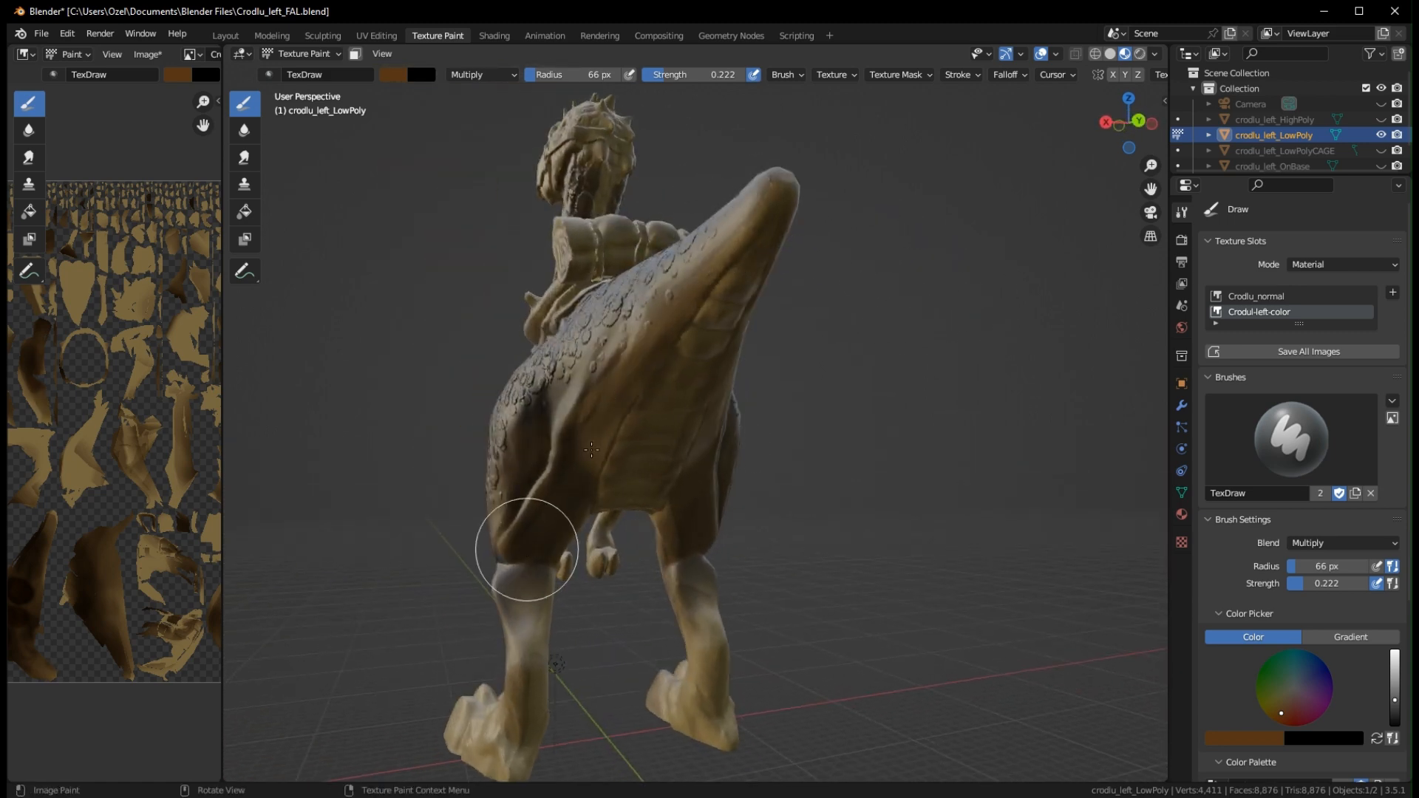
Darken the left side of the head around the eye, the crown and the back of the head
middle_click_drag(569, 506, 709, 356)
middle_click_drag(631, 193, 858, 402, "shift")
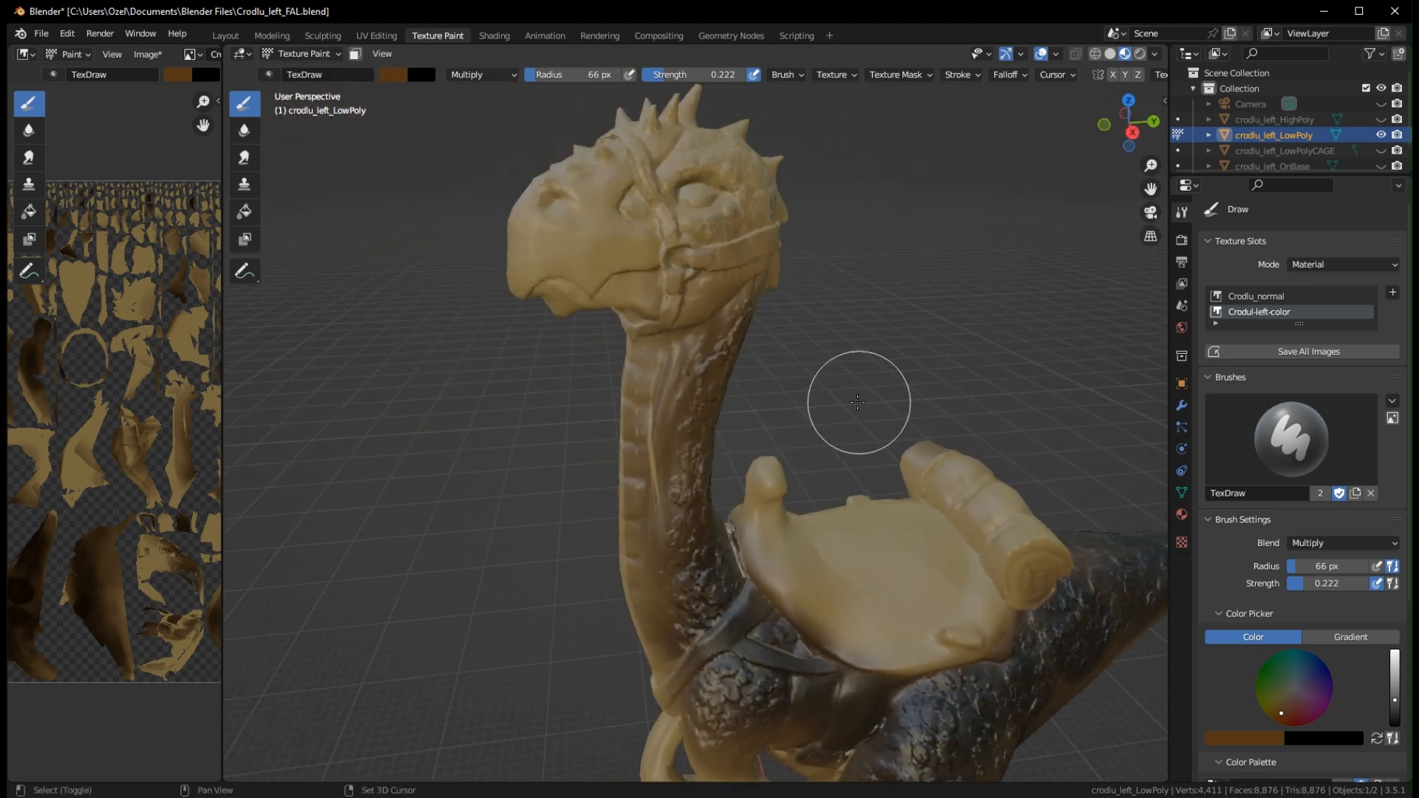
mouse_move(665, 202)
left_mouse_down()
mouse_move(706, 164)
mouse_move(715, 178)
left_mouse_up()
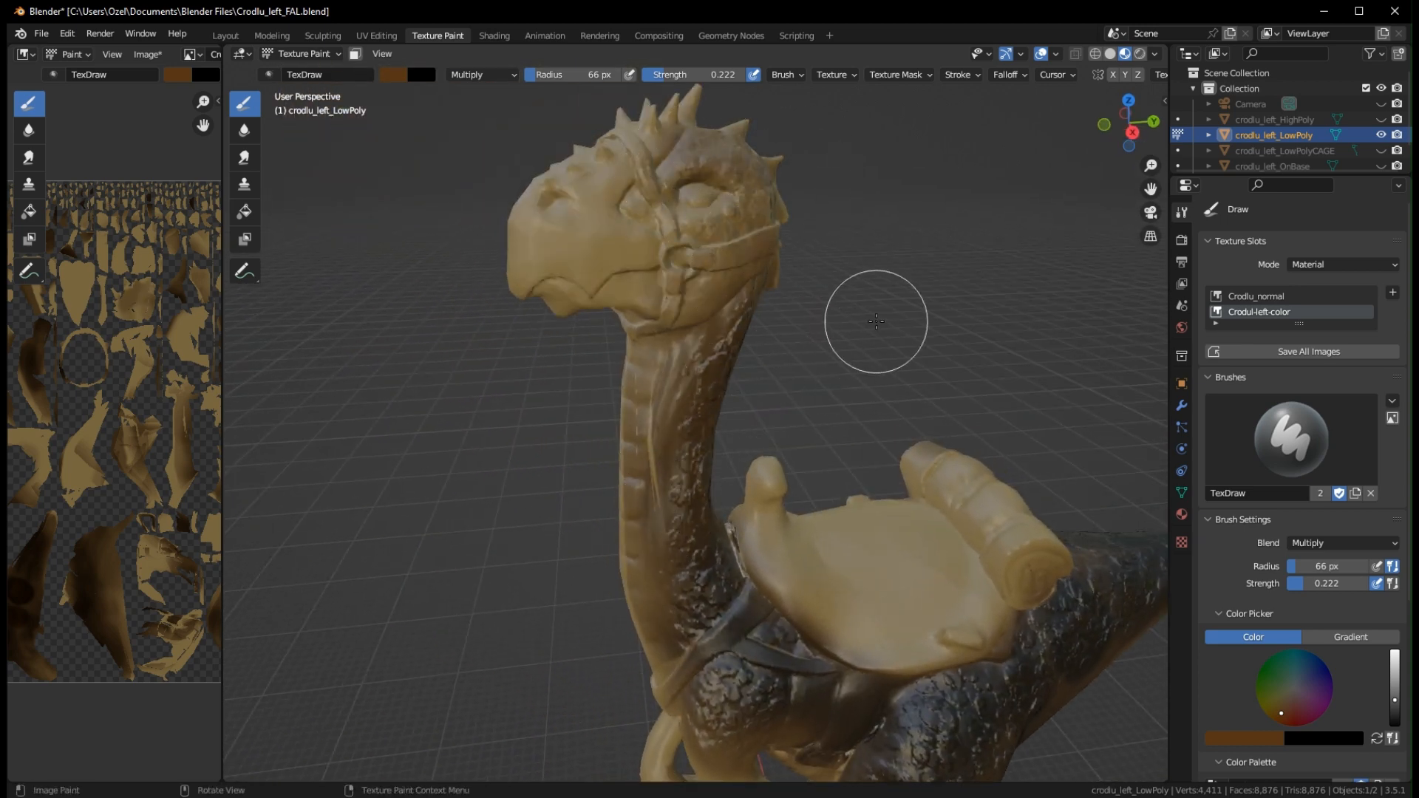
middle_click_drag(876, 321, 834, 302)
scroll(826, 301, "down", 3)
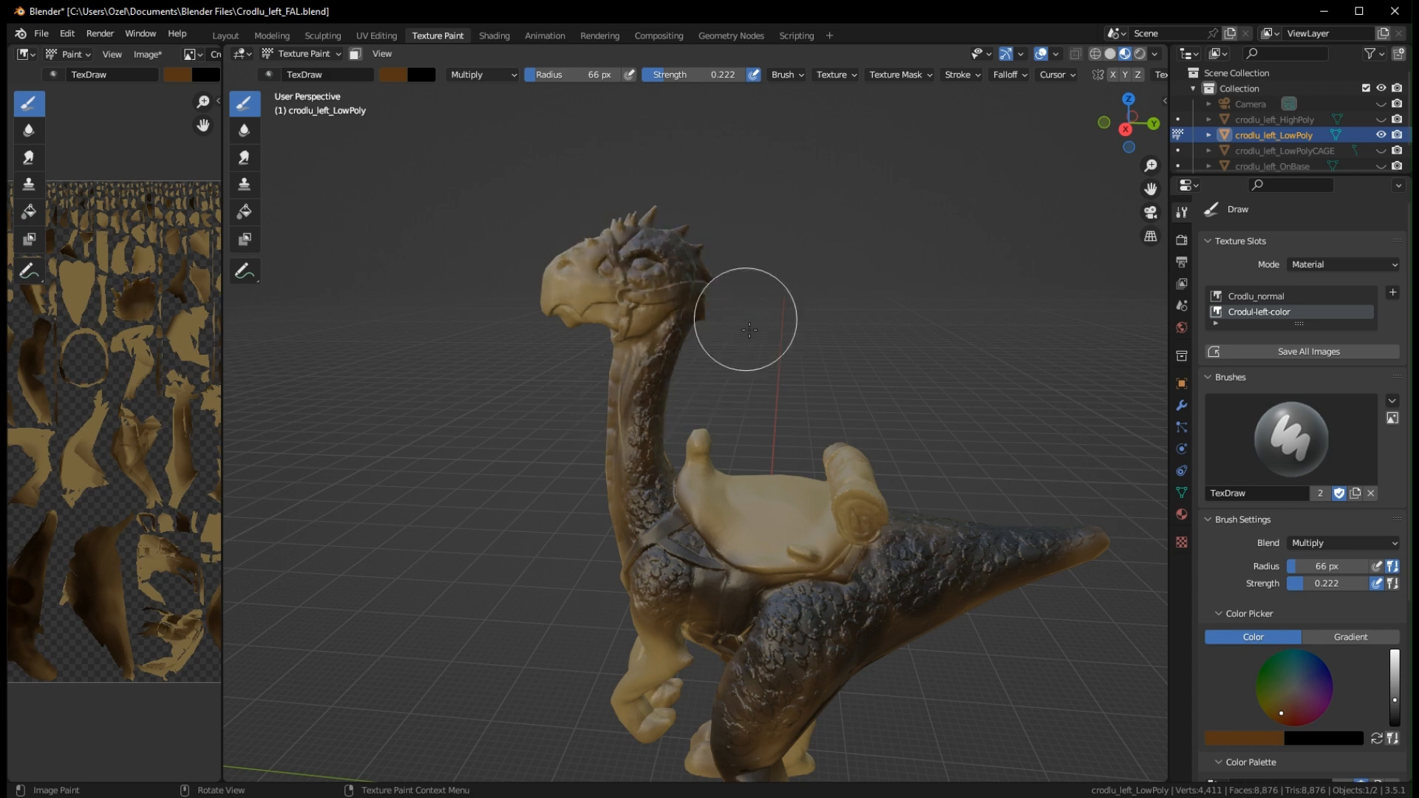
Darken the right side and the back of the head down to where it meets the neck
middle_click_drag(723, 373, 705, 262)
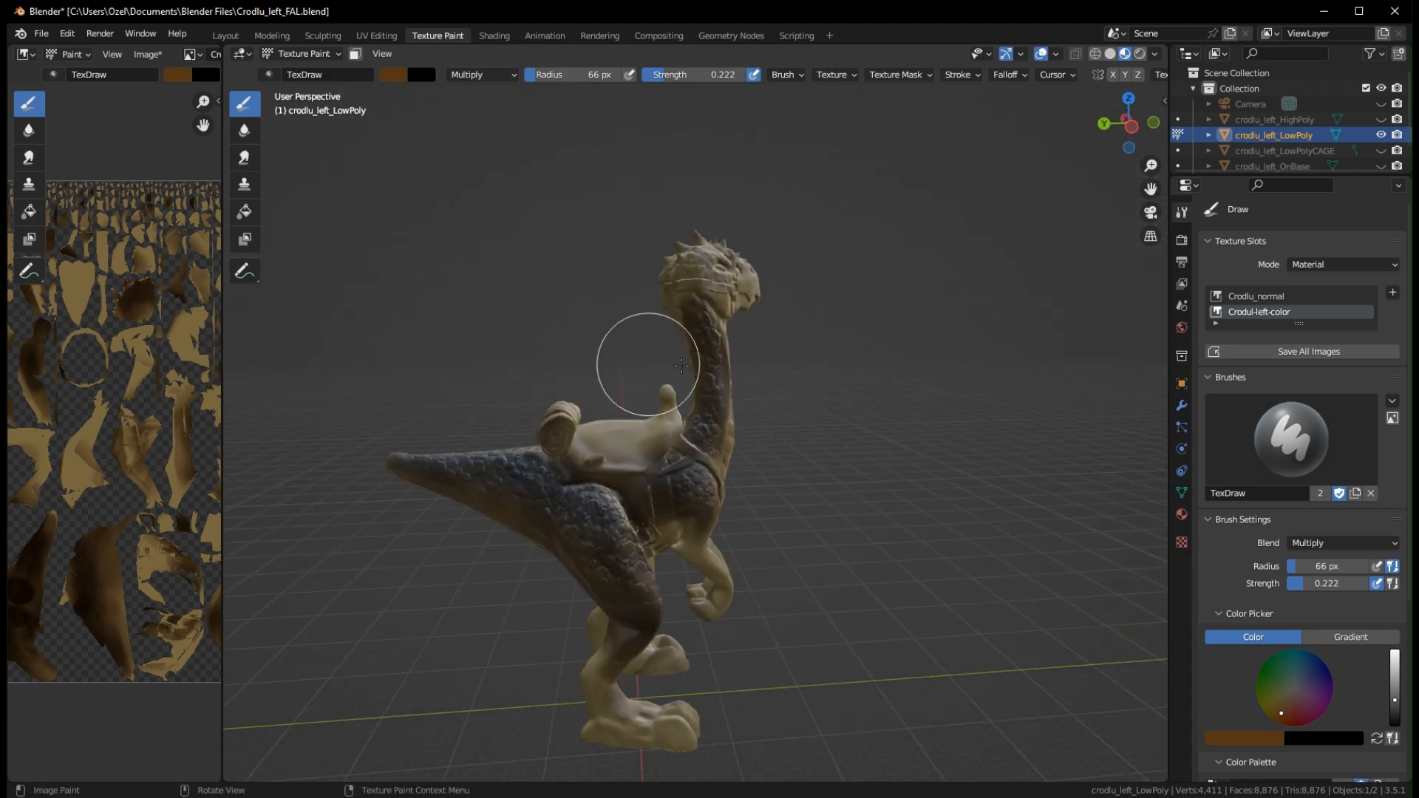
middle_click_drag(681, 365, 722, 333)
scroll(717, 325, "up", 4)
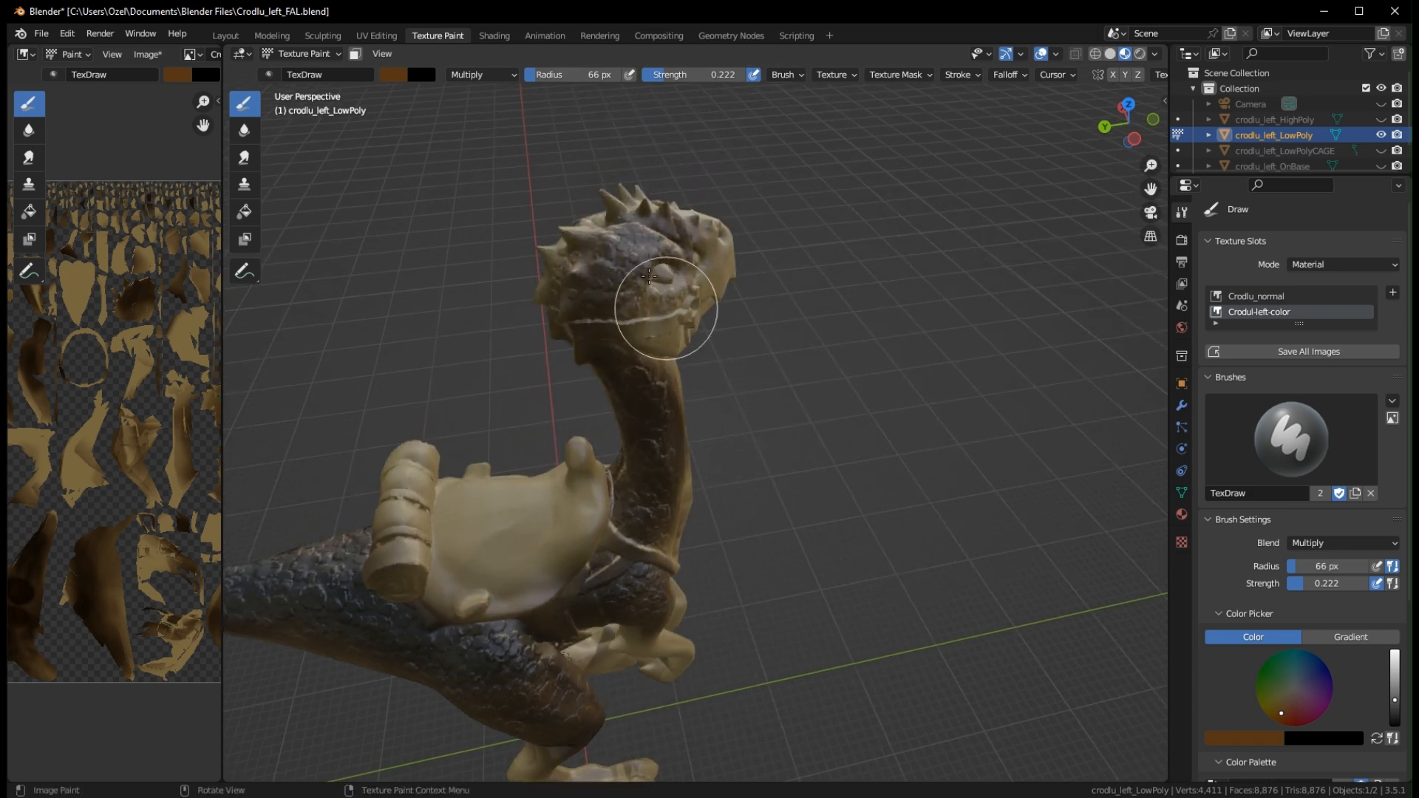
middle_click_drag(698, 406, 713, 320)
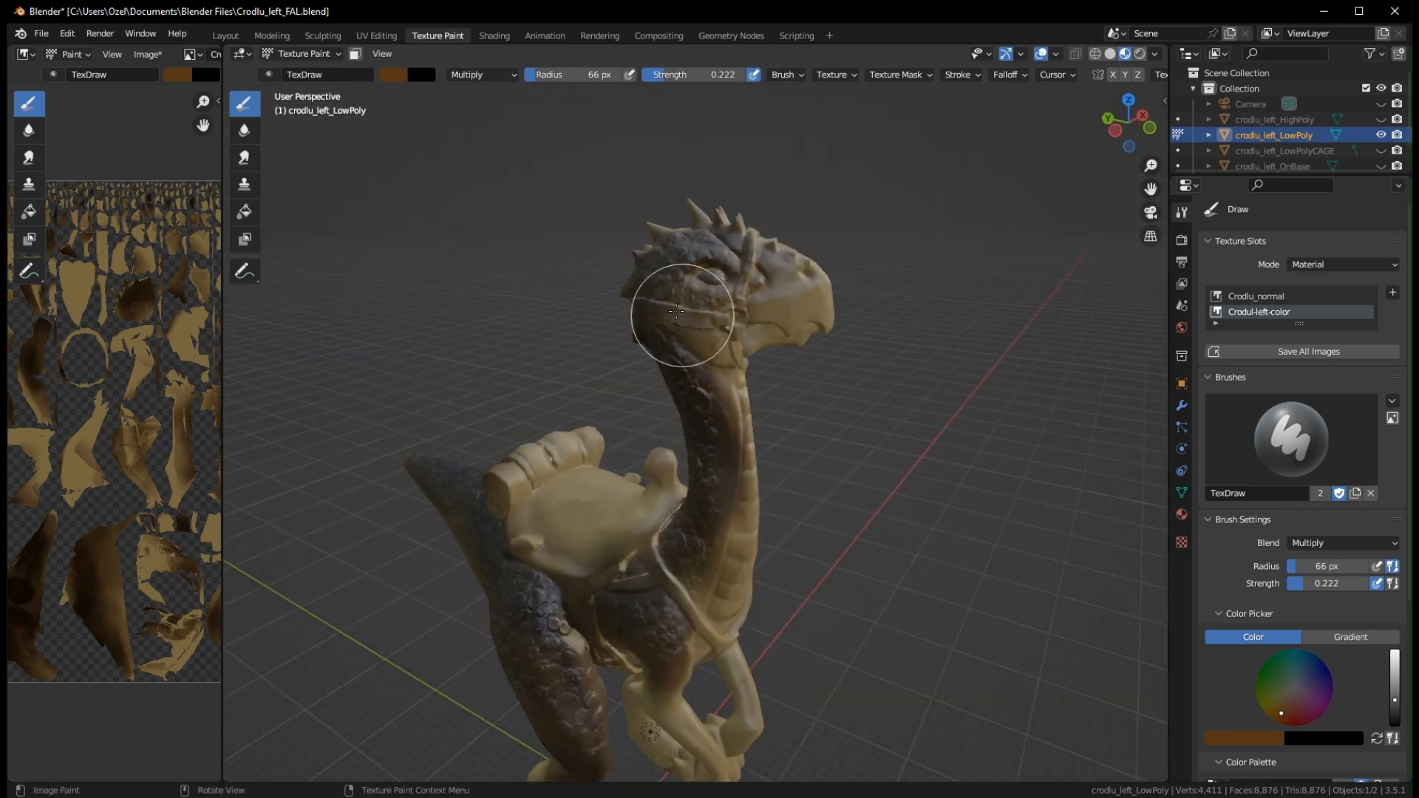
middle_click_drag(725, 295, 579, 408)
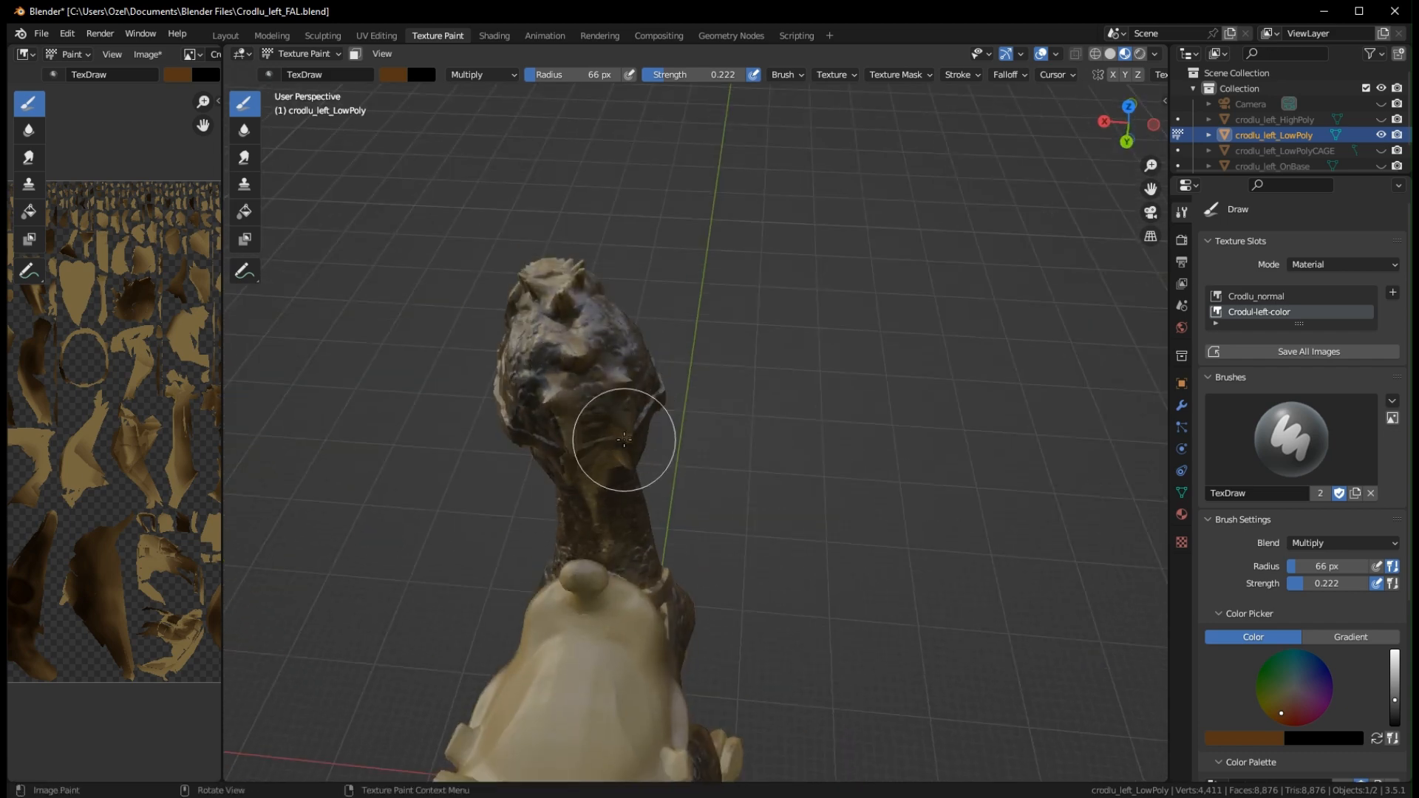
middle_click_drag(685, 429, 653, 369)
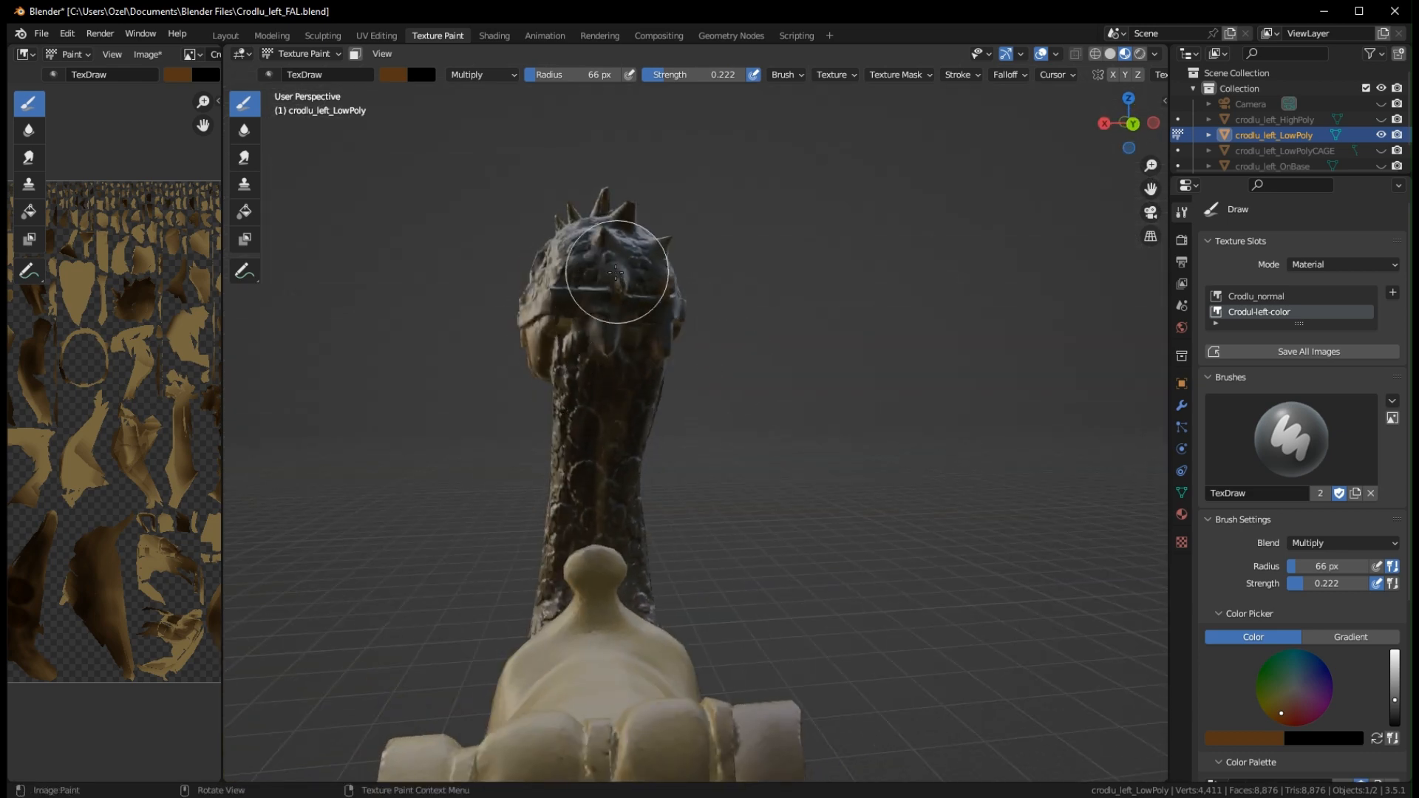
Widen the image editor beside the 3D viewport, and darken the top of the head and the left cheek
left_click_drag(221, 380, 782, 428)
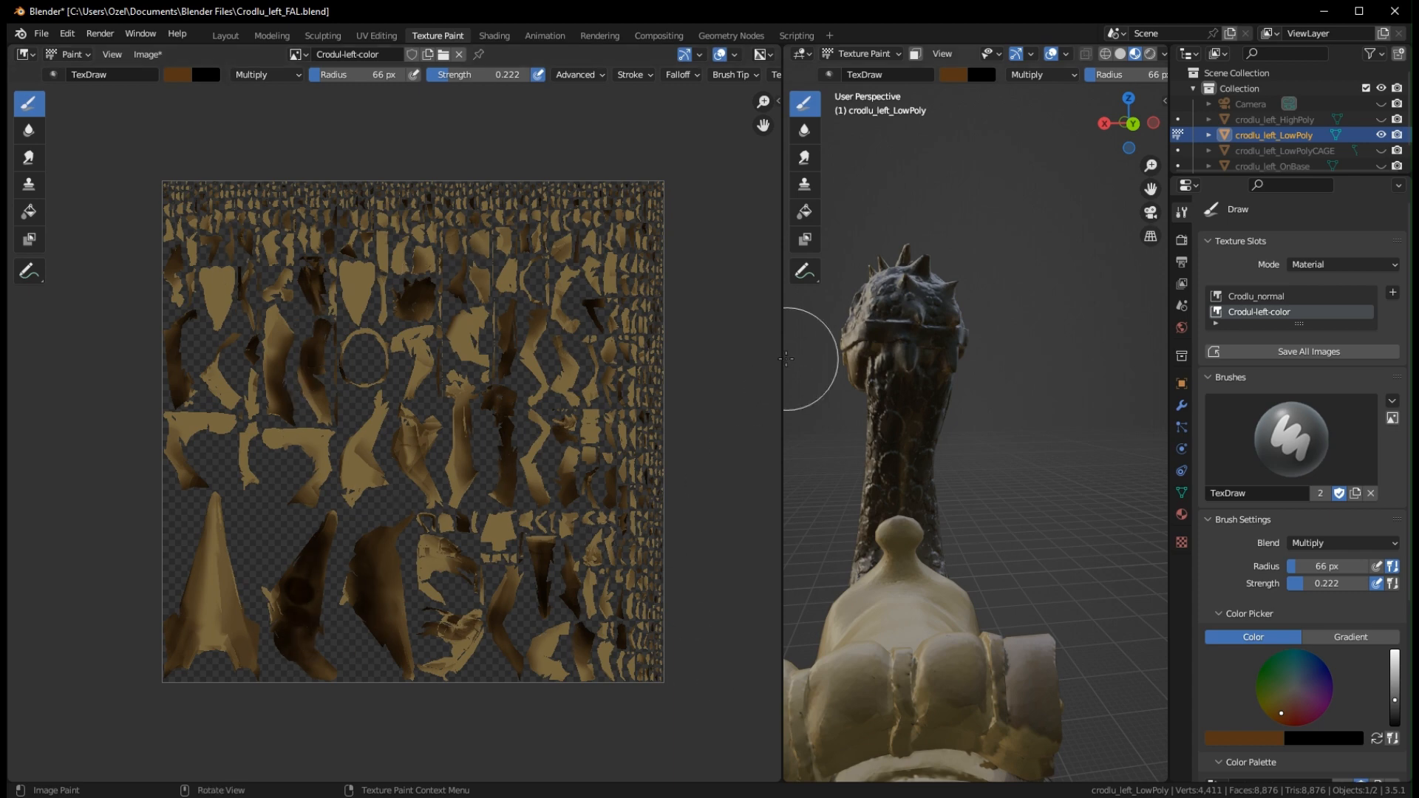
left_click_drag(776, 361, 474, 370)
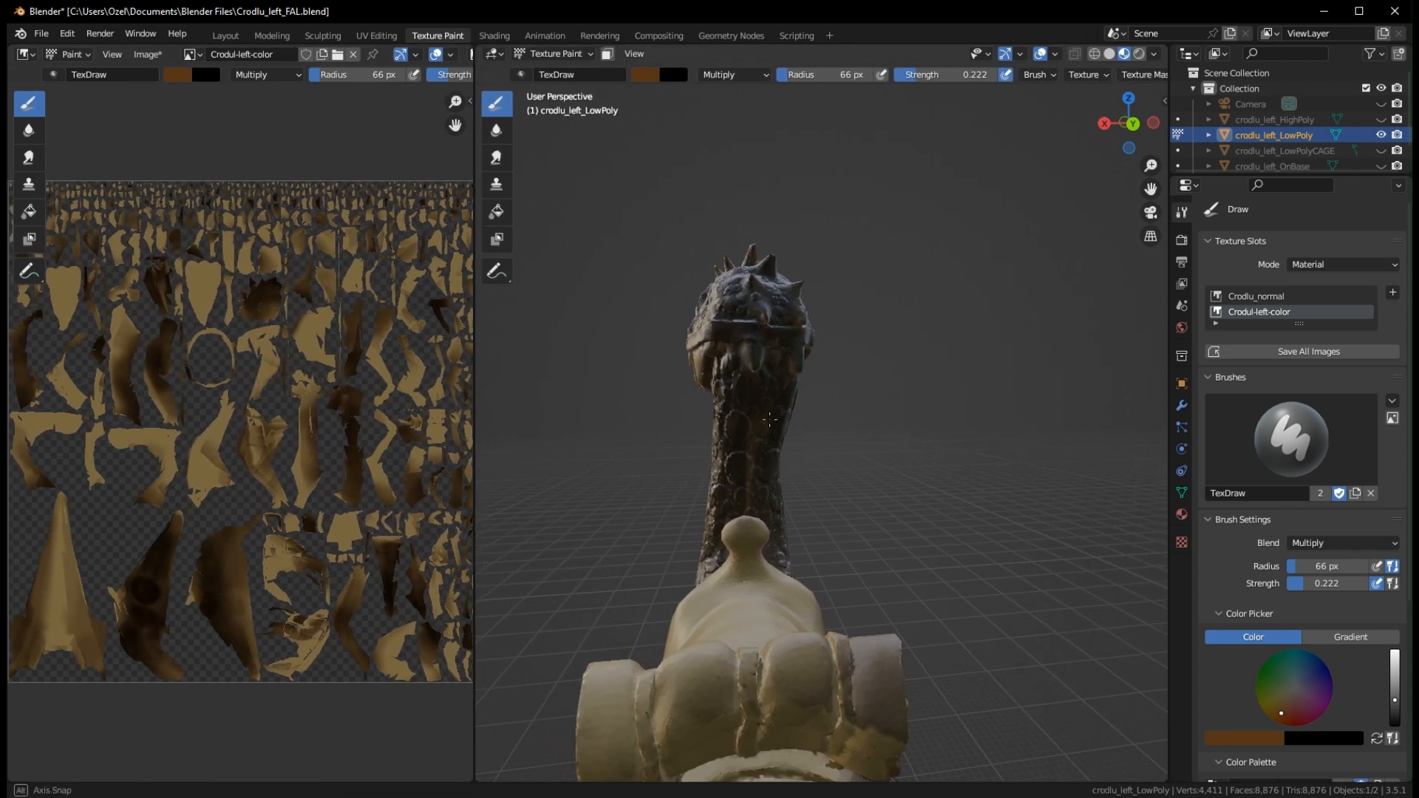
middle_click_drag(649, 419, 935, 411)
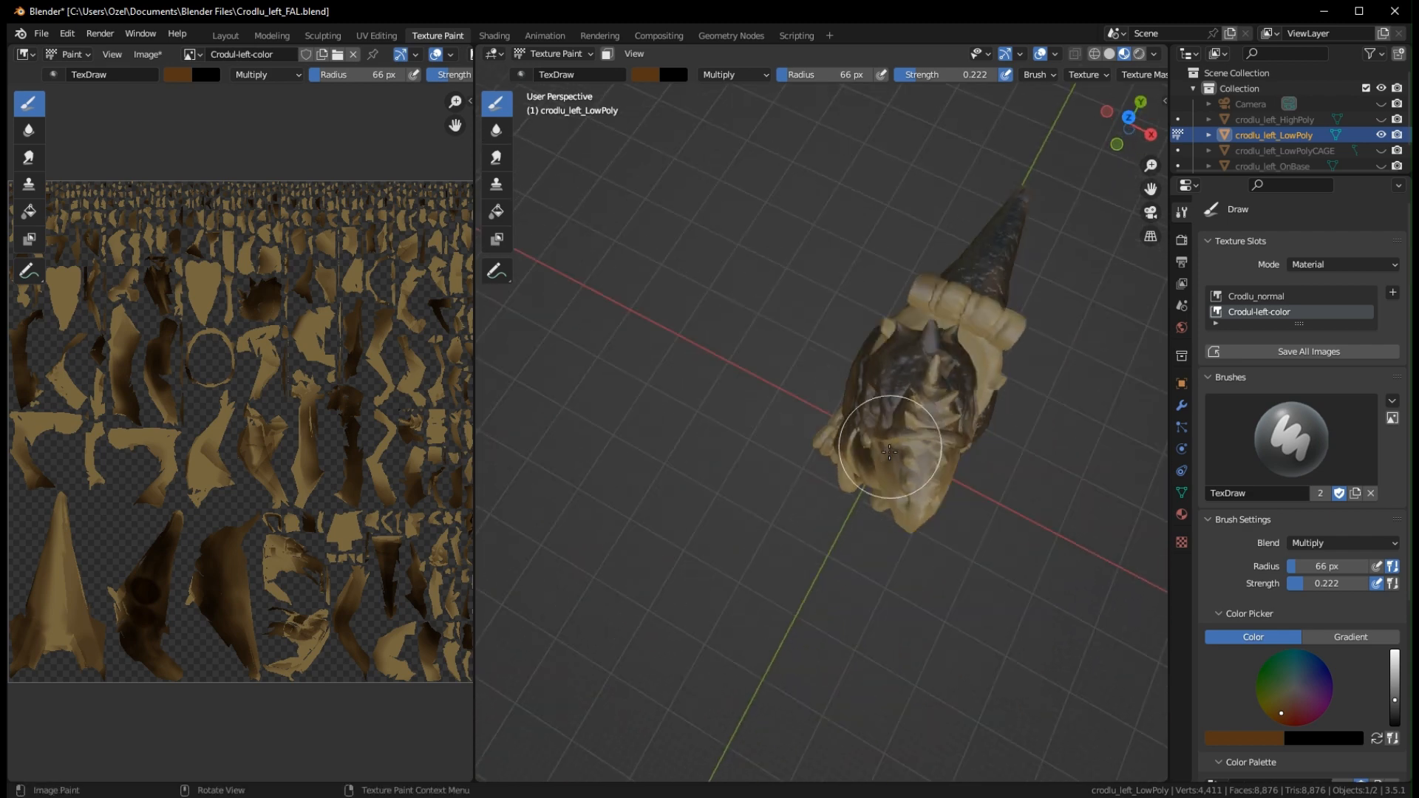
left_click_drag(947, 397, 919, 475)
mouse_move(919, 475)
middle_mouse_down()
mouse_move(982, 348)
mouse_move(867, 355)
middle_mouse_up()
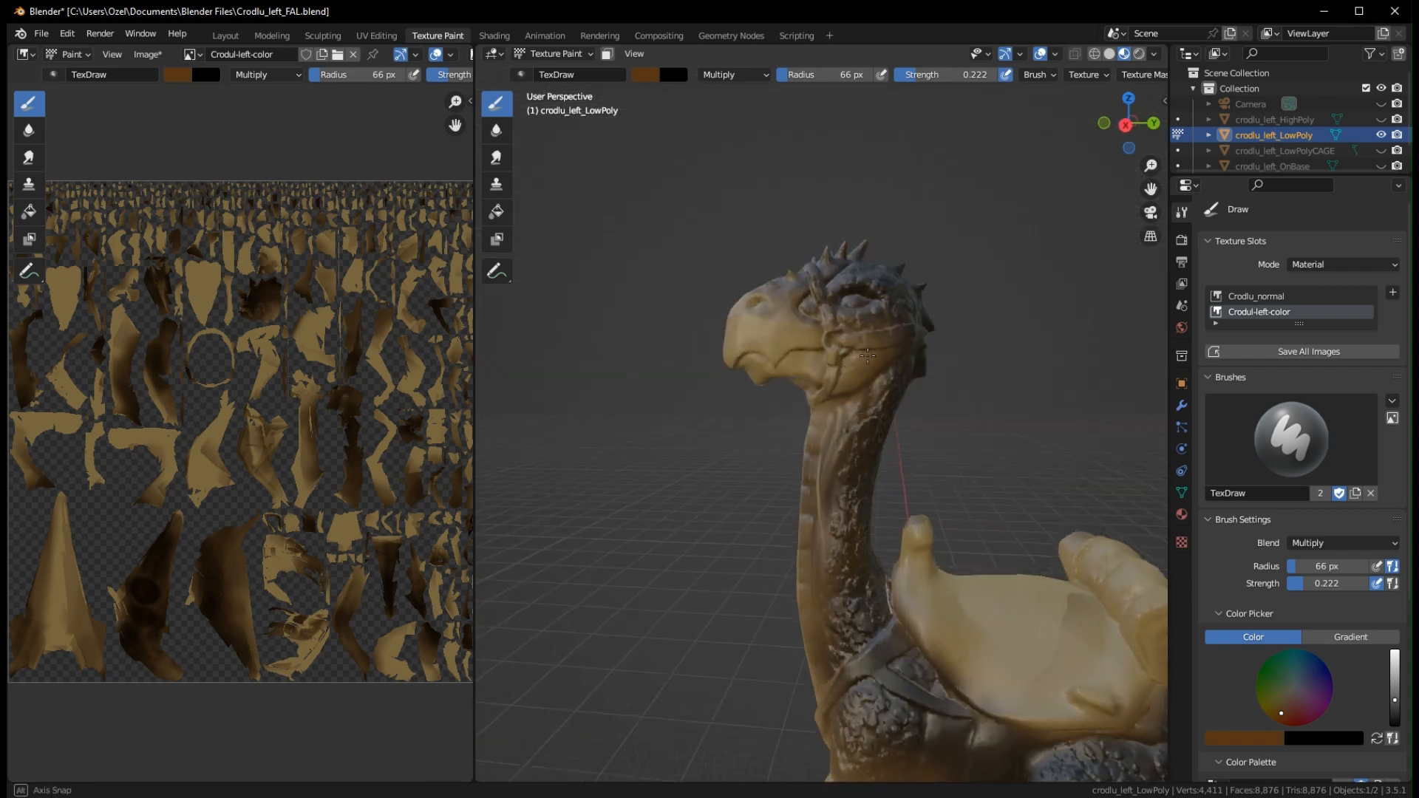
left_click_drag(903, 317, 832, 400)
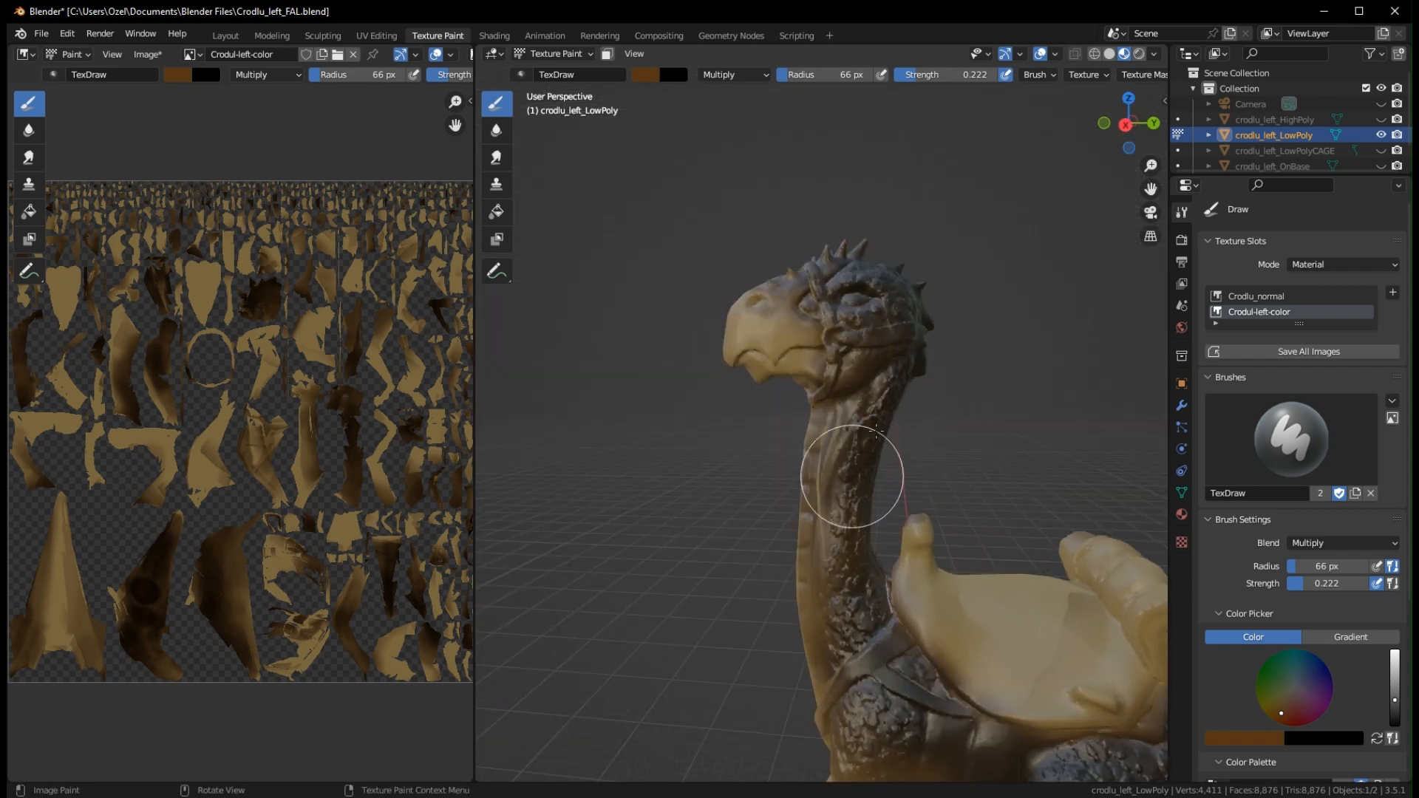
Add Multiply shading along the left side of the neck and down onto the chest
middle_click_drag(877, 648, 1050, 589)
mouse_move(846, 390)
left_mouse_down()
mouse_move(862, 412)
mouse_move(840, 665)
left_mouse_up()
mouse_move(840, 666)
middle_mouse_down()
mouse_move(999, 684)
mouse_move(880, 374)
mouse_move(850, 396)
middle_mouse_up()
mouse_move(745, 410)
left_mouse_down()
mouse_move(761, 544)
mouse_move(894, 459)
mouse_move(855, 411)
left_mouse_up()
mouse_move(856, 412)
middle_mouse_down()
mouse_move(840, 501)
mouse_move(721, 449)
middle_mouse_up()
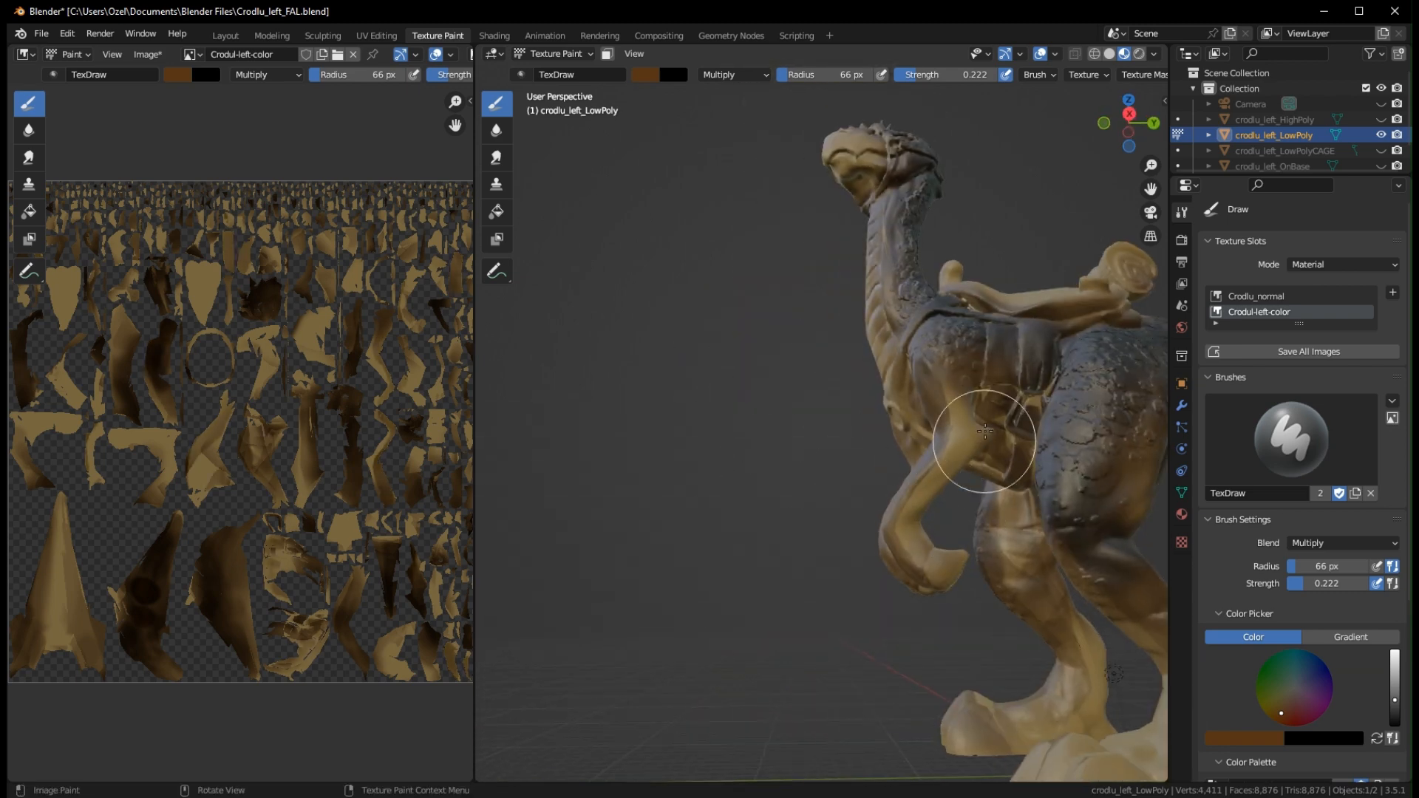
Brush brown shading down the left arm from the shoulder toward the hand
mouse_move(947, 415)
left_mouse_down()
mouse_move(961, 392)
mouse_move(909, 599)
left_mouse_up()
middle_click_drag(909, 599, 1096, 601)
middle_click_drag(962, 479, 1057, 592)
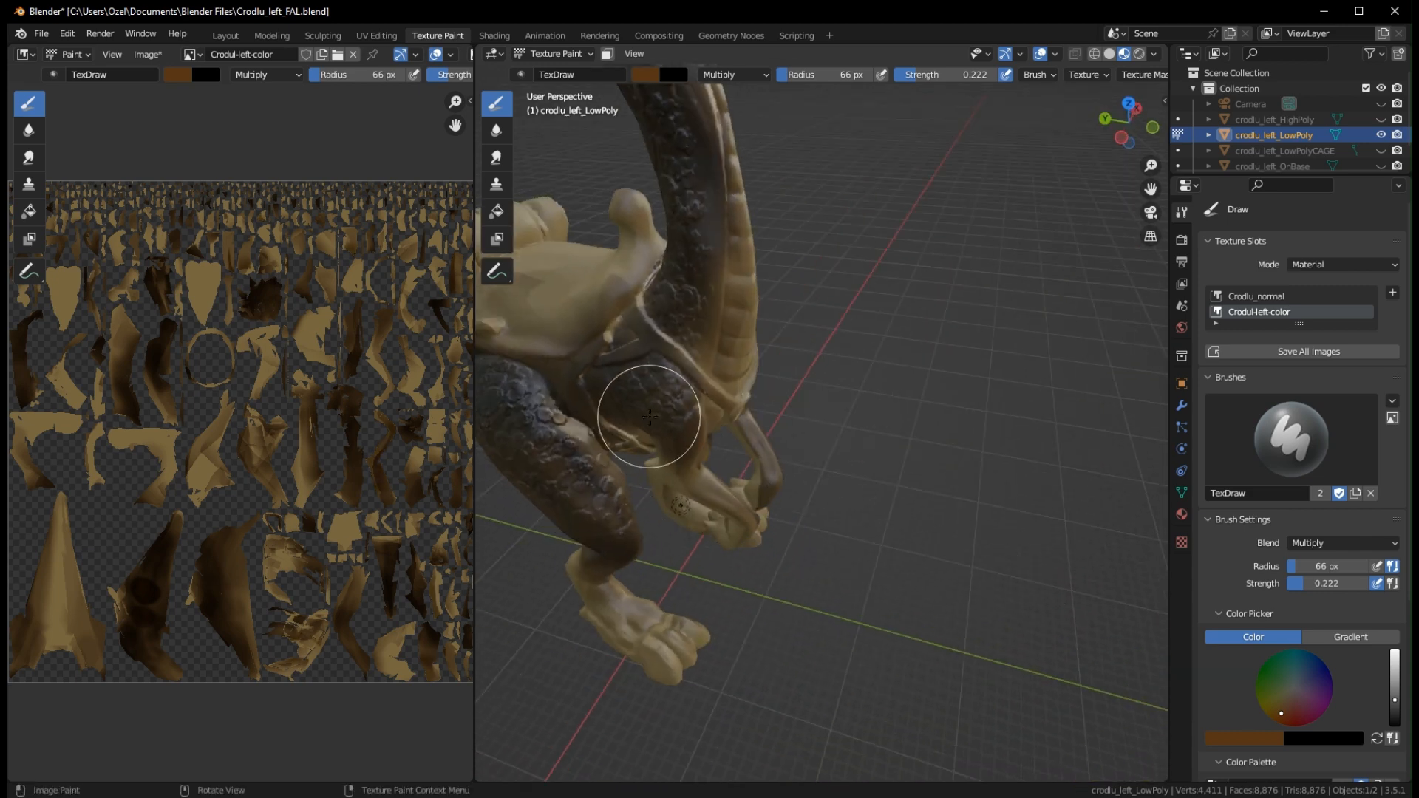
Continue the brown Multiply shading down the arm to the hand and on the belly and legs from underneath
left_click_drag(650, 417, 768, 536)
middle_click_drag(772, 545, 812, 490)
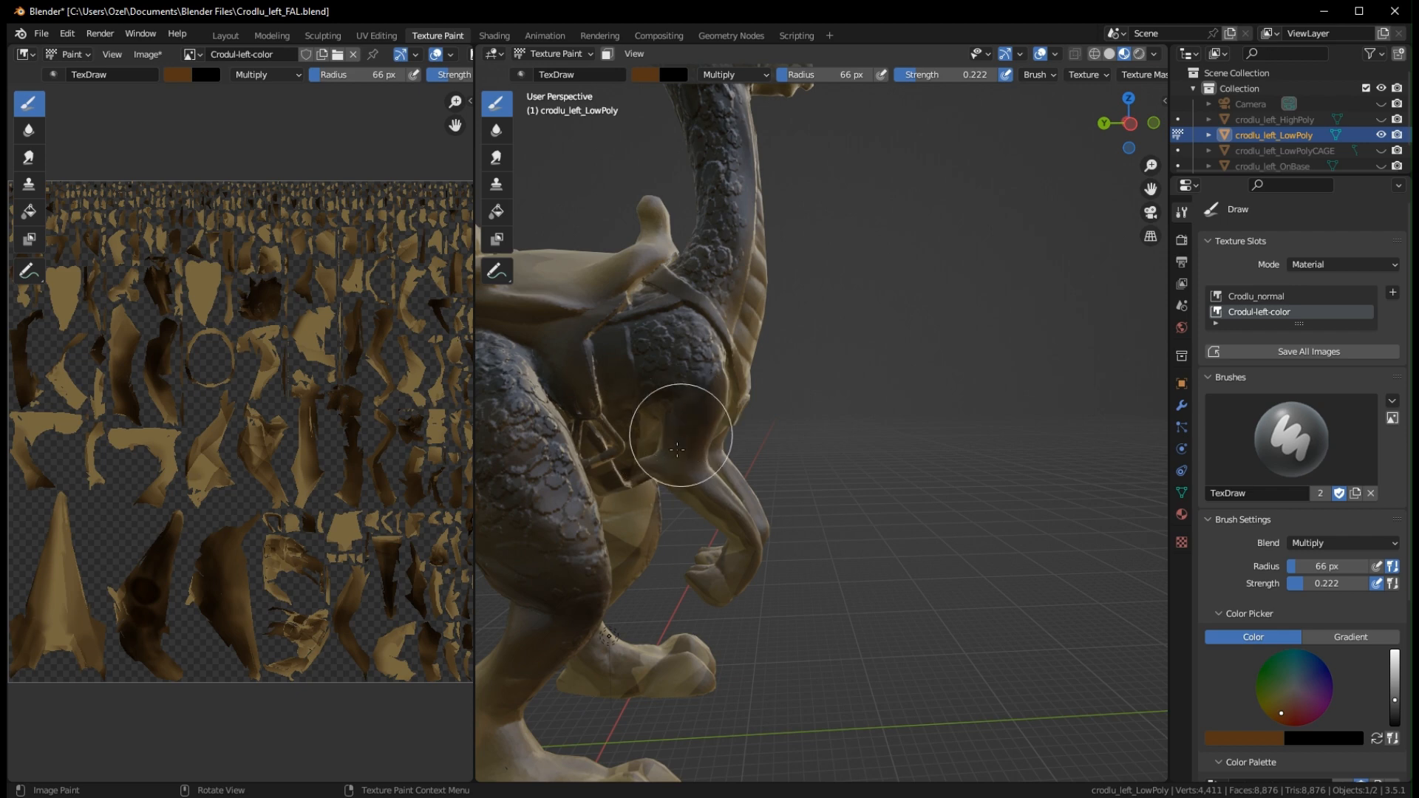
middle_click_drag(754, 579, 650, 601)
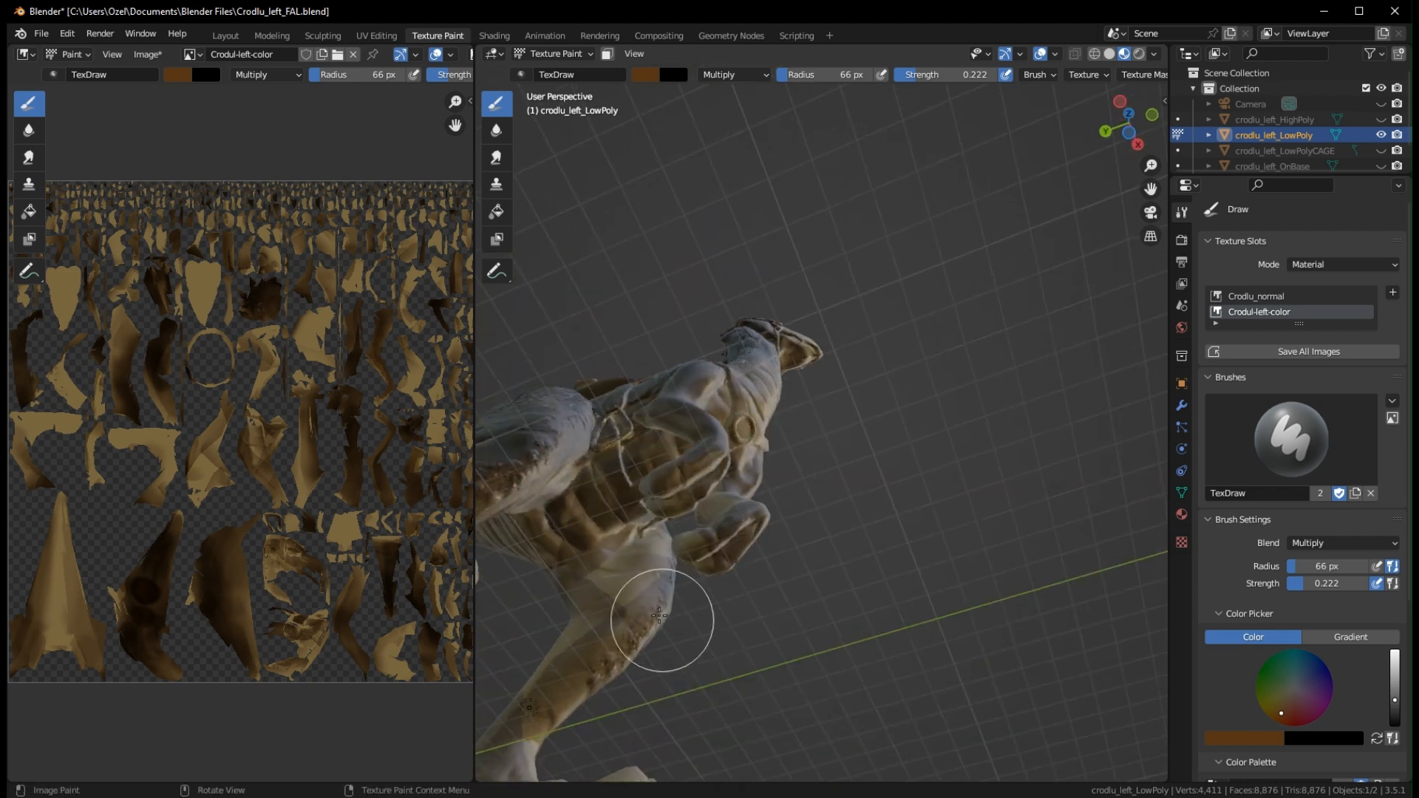
mouse_move(650, 602)
left_mouse_down()
mouse_move(602, 586)
mouse_move(584, 636)
left_mouse_up()
middle_click_drag(583, 635, 1001, 595)
mouse_move(1000, 596)
left_mouse_down()
mouse_move(993, 554)
mouse_move(982, 602)
mouse_move(983, 583)
left_mouse_up()
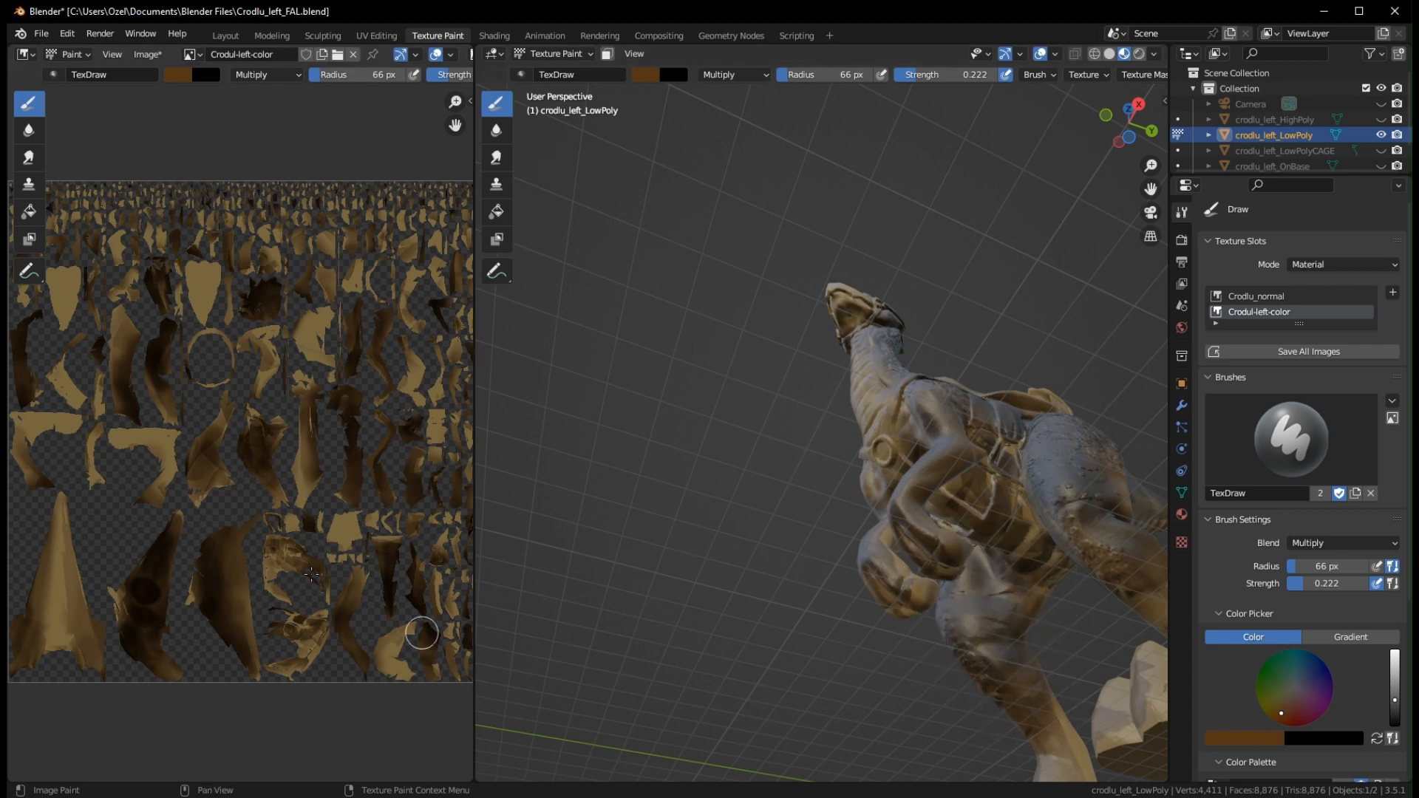
Brush brown shading over the lower legs and heels and along the side of the tail
mouse_move(888, 535)
middle_mouse_down()
mouse_move(767, 643)
mouse_move(864, 602)
mouse_move(677, 377)
mouse_move(639, 380)
middle_mouse_up()
mouse_move(690, 564)
left_mouse_down()
mouse_move(634, 618)
mouse_move(601, 613)
mouse_move(675, 634)
mouse_move(665, 665)
left_mouse_up()
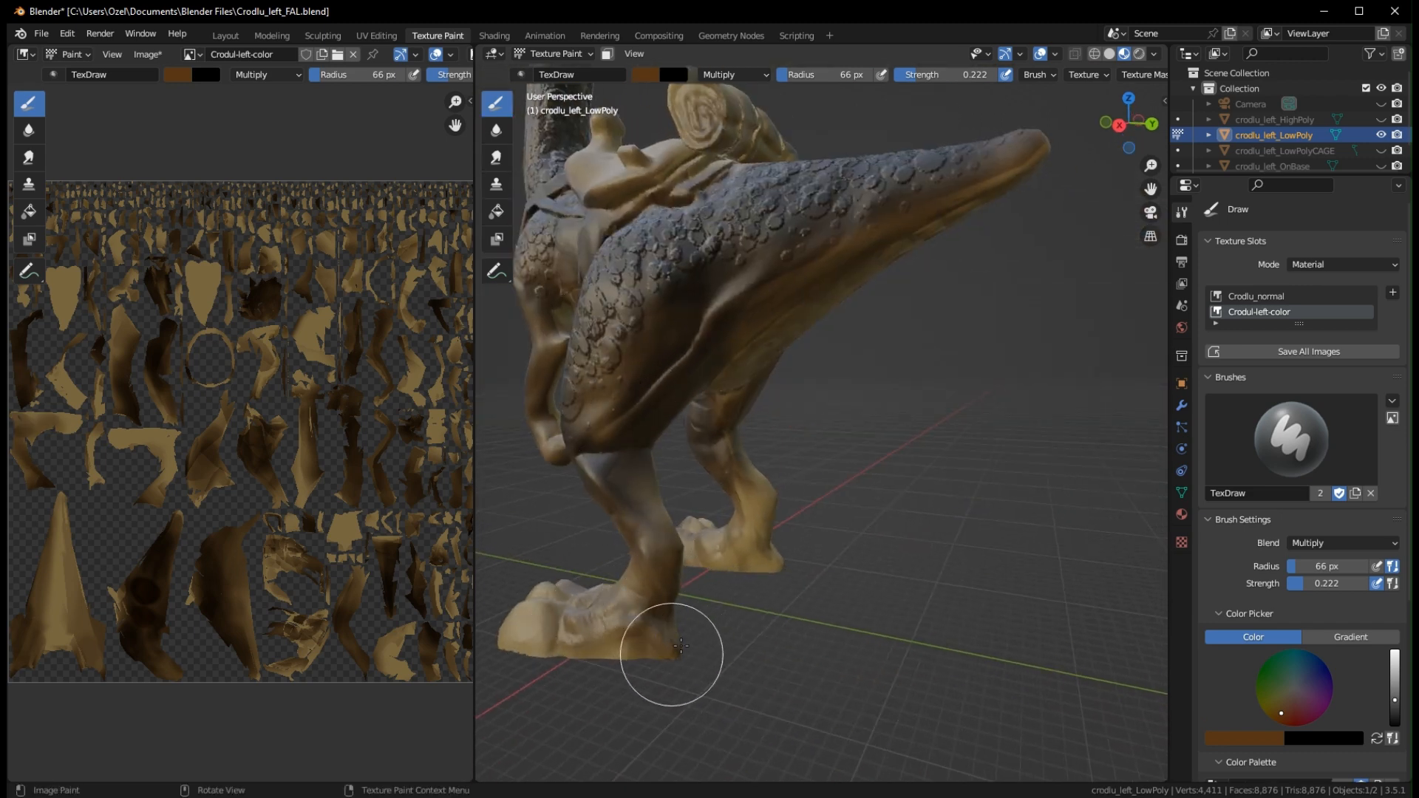
middle_click_drag(787, 652, 880, 500)
mouse_move(855, 431)
left_mouse_down()
mouse_move(880, 412)
mouse_move(848, 400)
left_mouse_up()
left_click_drag(858, 284, 822, 230)
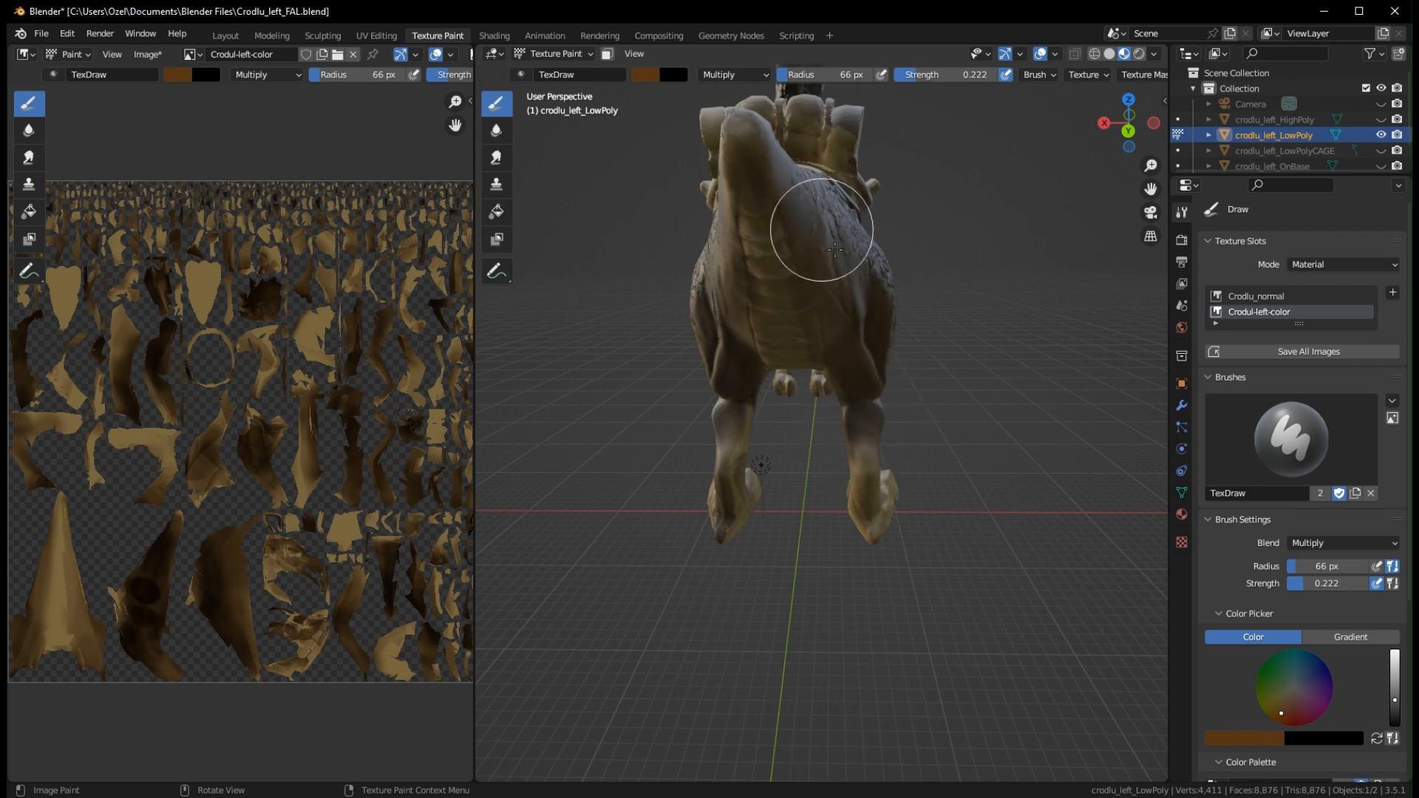
Darken the top of the tail where it meets the bedroll behind the saddle
mouse_move(887, 237)
middle_mouse_down()
mouse_move(987, 270)
mouse_move(991, 242)
middle_mouse_up()
mouse_move(971, 273)
left_mouse_down()
mouse_move(748, 387)
mouse_move(874, 311)
left_mouse_up()
middle_click_drag(875, 310, 760, 374)
mouse_move(806, 213)
left_mouse_down()
mouse_move(854, 245)
mouse_move(830, 208)
mouse_move(755, 216)
left_mouse_up()
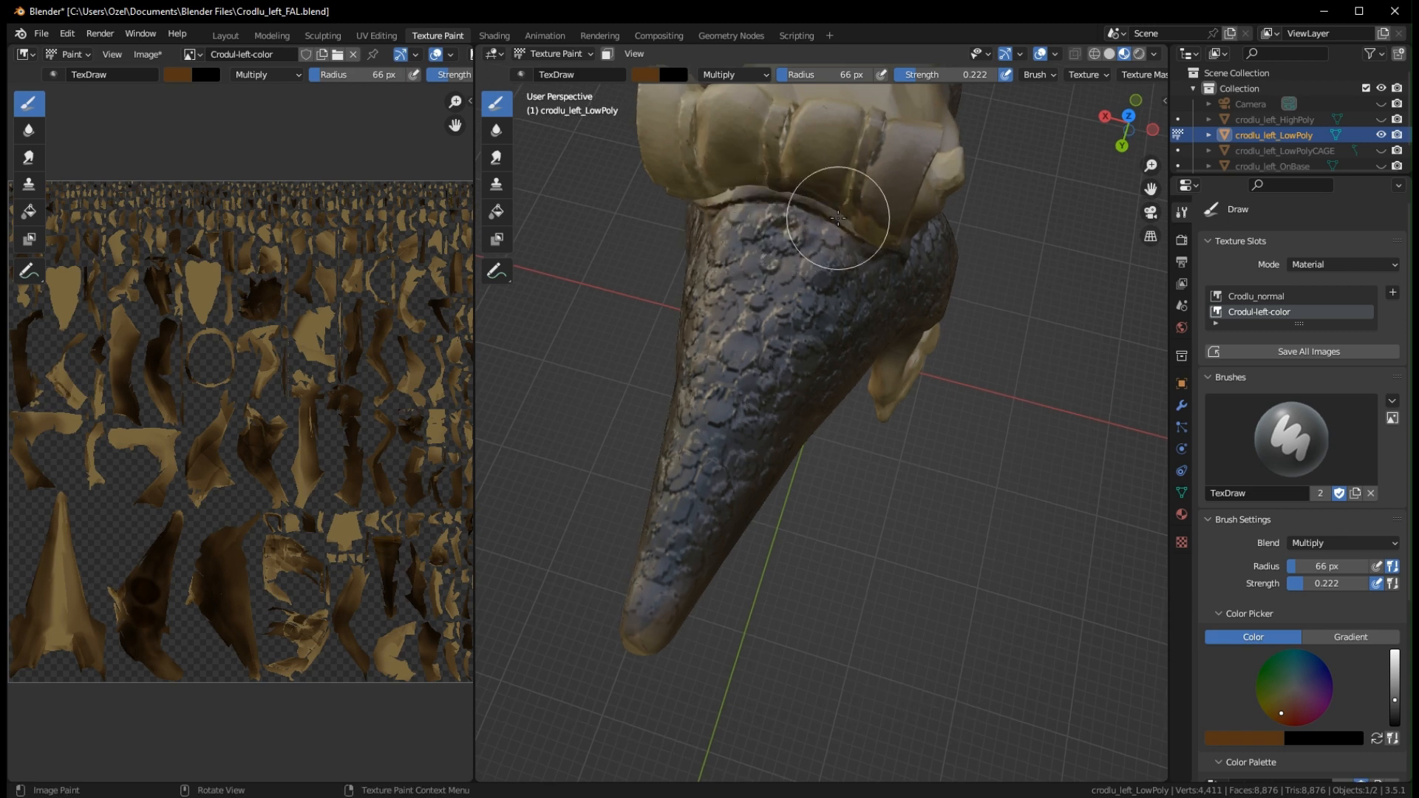
mouse_move(802, 228)
middle_mouse_down()
mouse_move(769, 229)
mouse_move(888, 247)
mouse_move(928, 406)
mouse_move(805, 374)
mouse_move(878, 404)
mouse_move(916, 384)
mouse_move(889, 323)
middle_mouse_up()
middle_click_drag(909, 484, 938, 588)
Examine the brown shading on the head, neck, chest and legs from the front and both sides
scroll(902, 539, "up", 5)
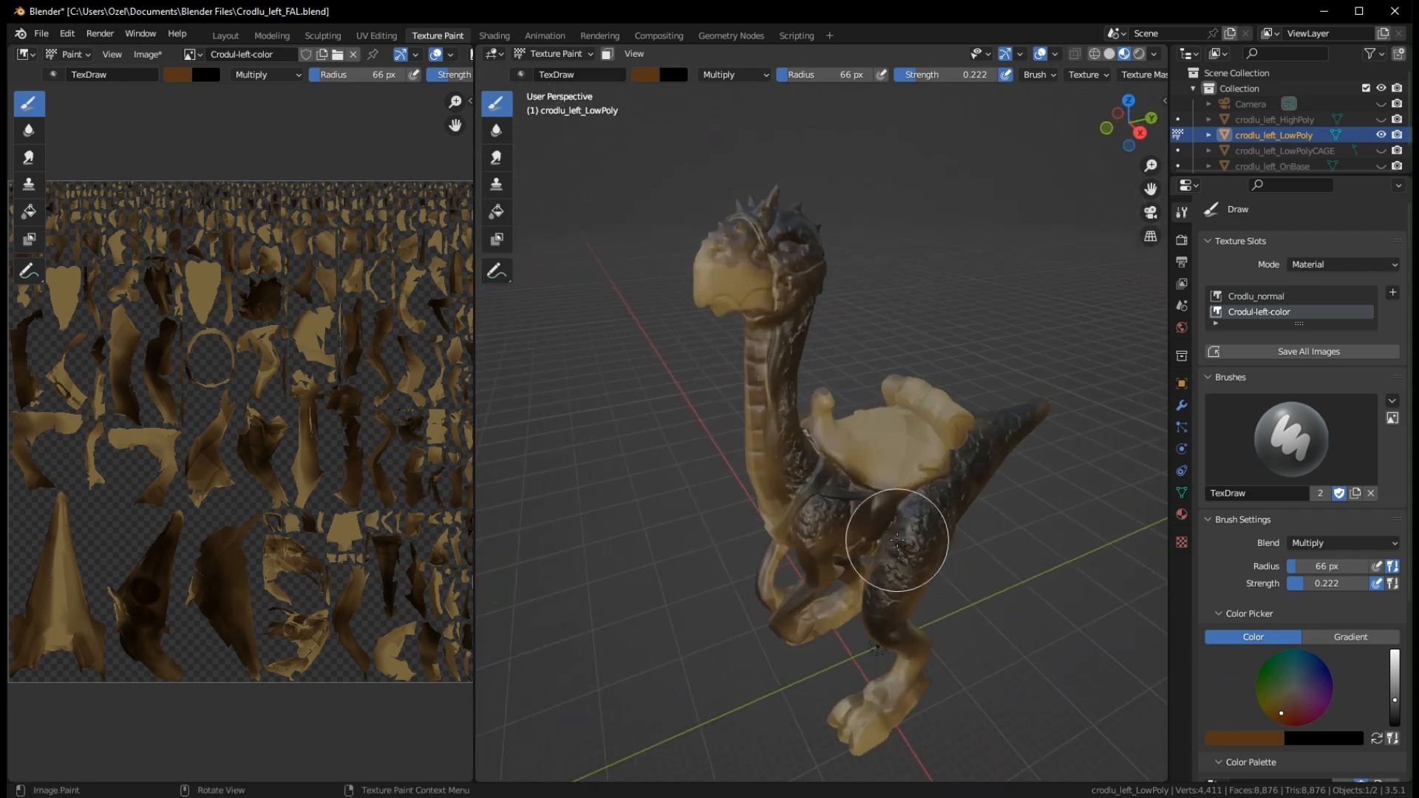
middle_click_drag(804, 485, 905, 488)
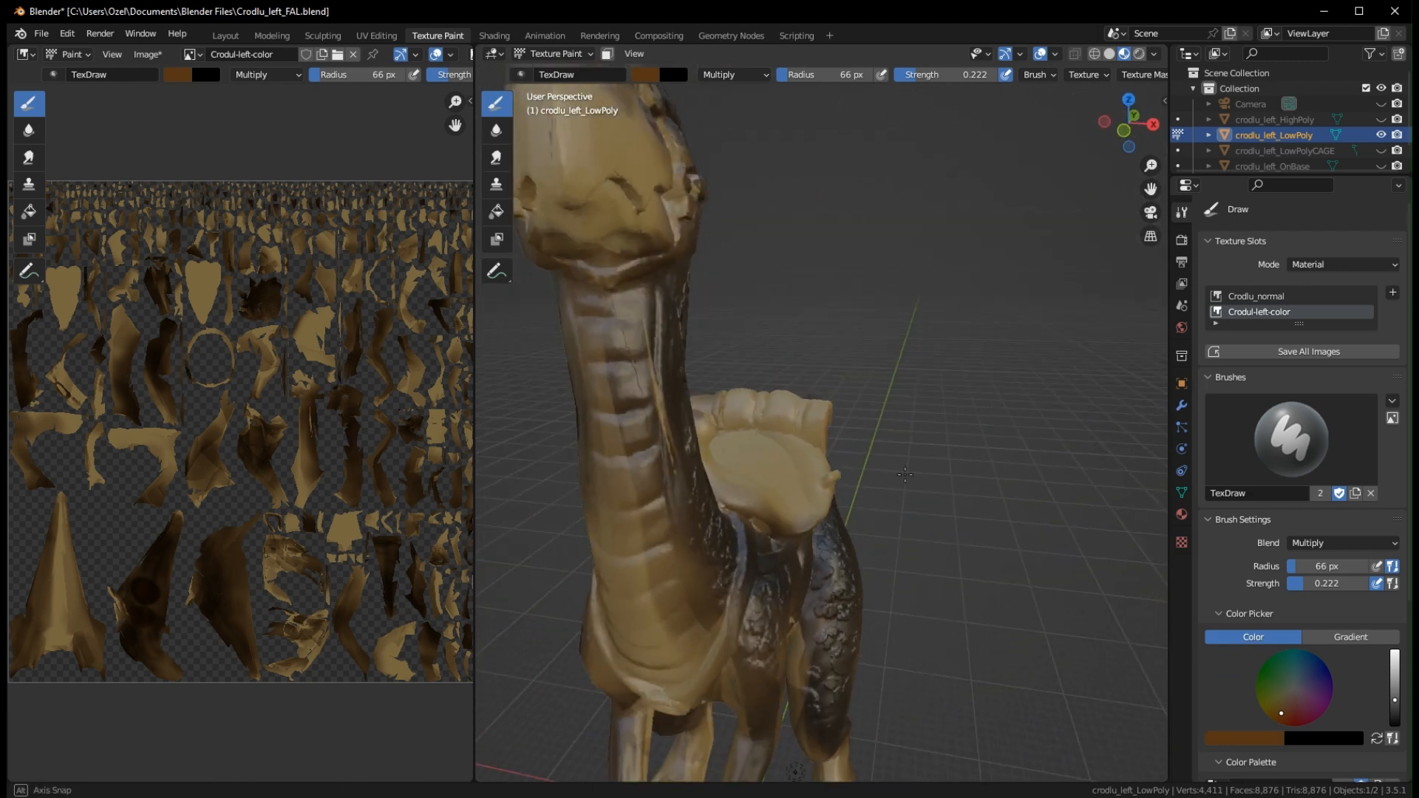
middle_click_drag(725, 492, 756, 492)
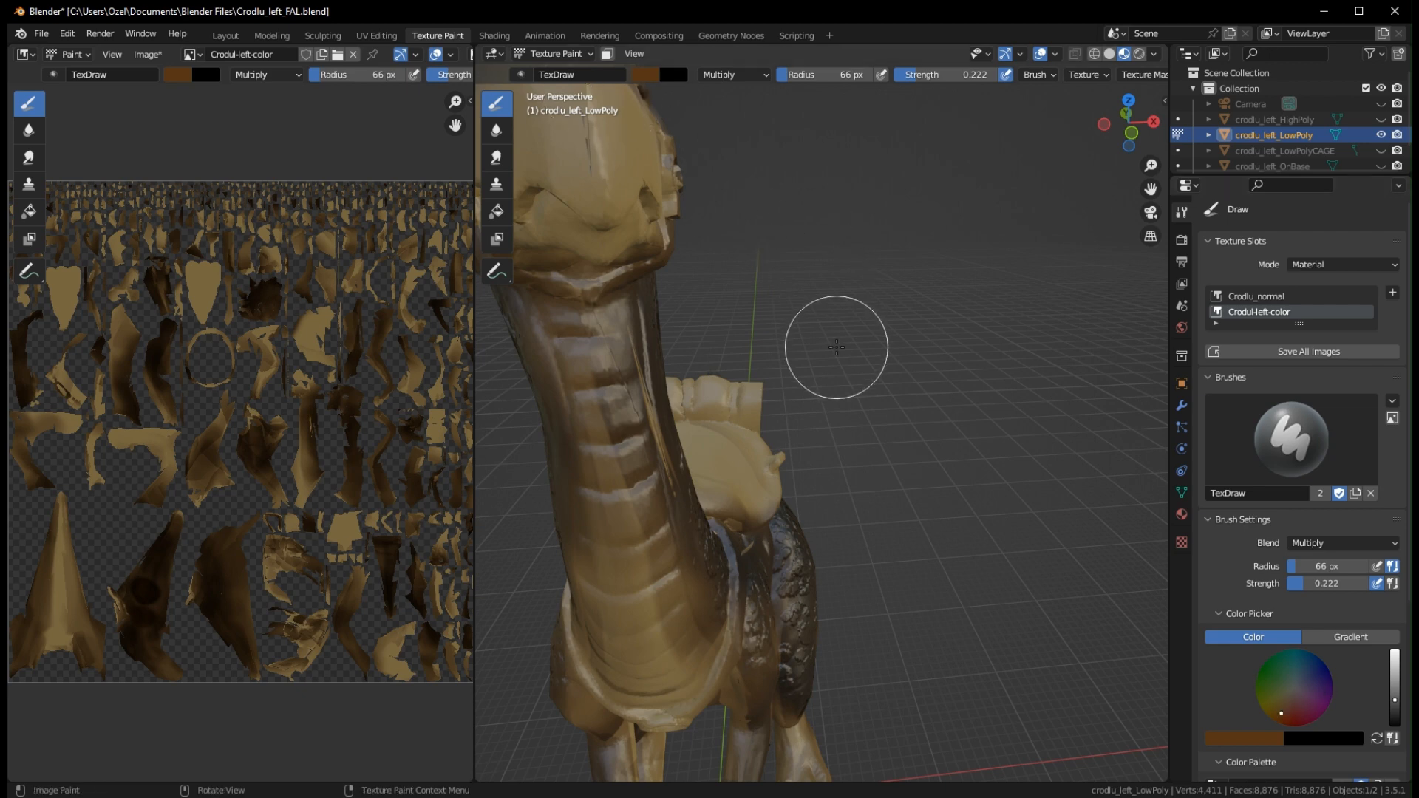
middle_click_drag(836, 347, 930, 372)
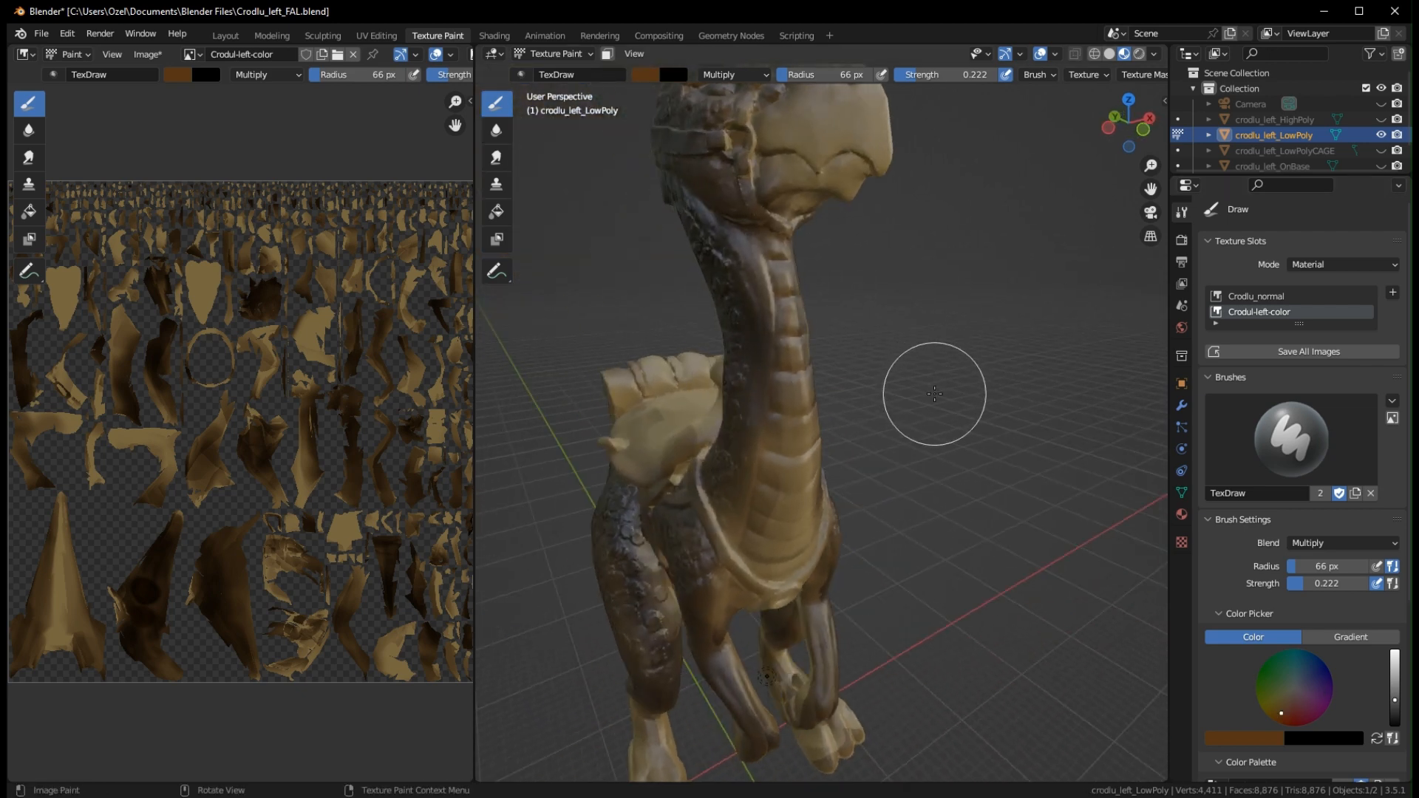
scroll(1017, 471, "down", 5)
scroll(1249, 566, "down", 8)
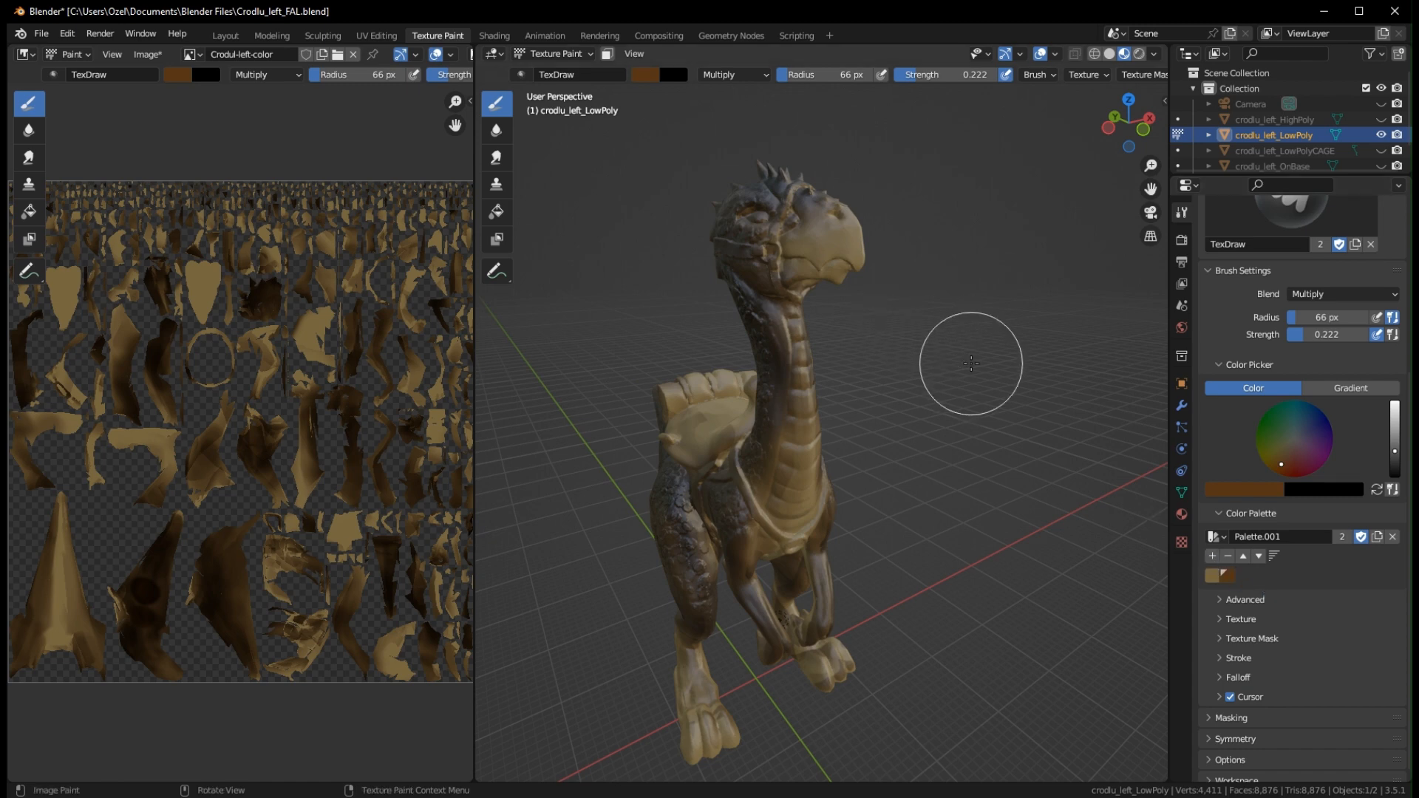
middle_click_drag(966, 365, 641, 220)
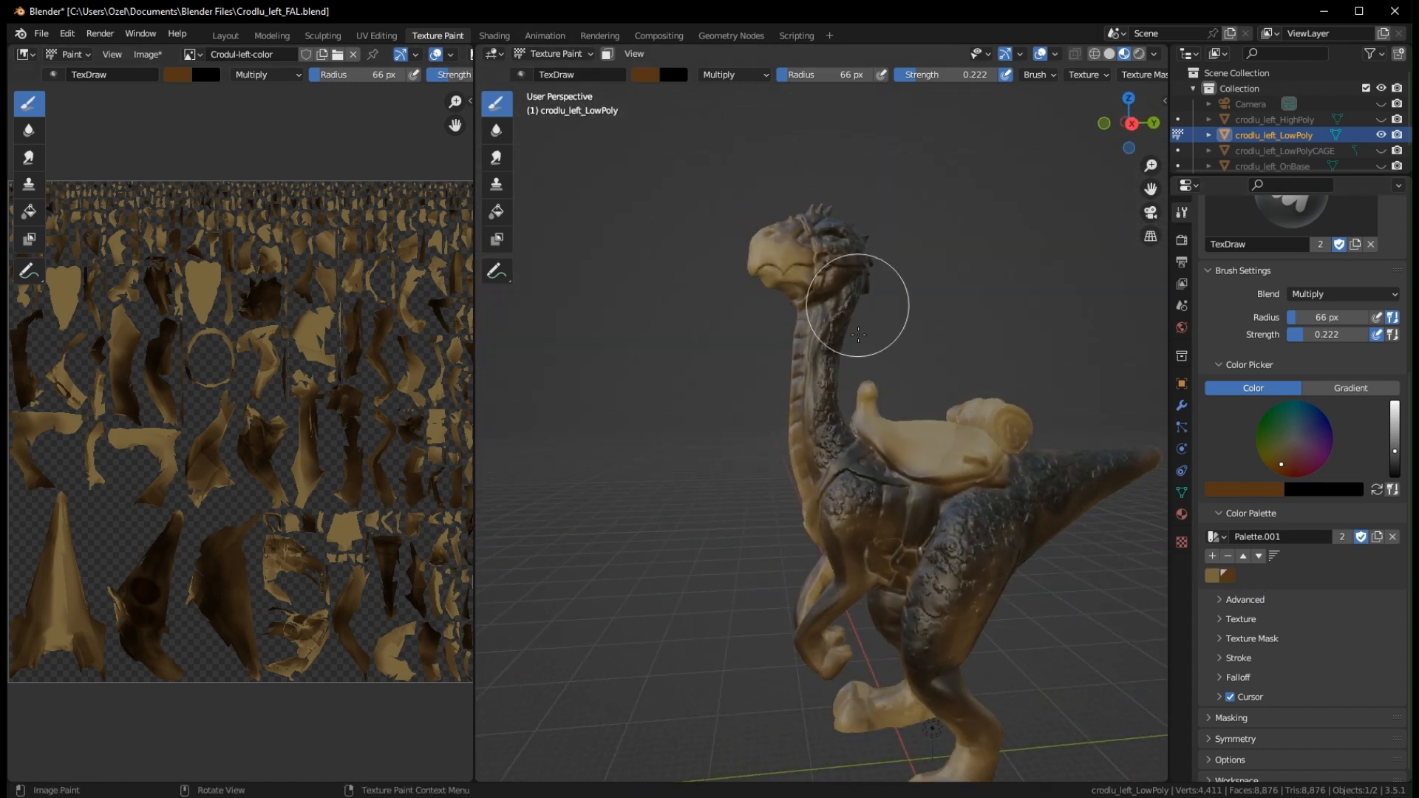
middle_click_drag(844, 275, 861, 326)
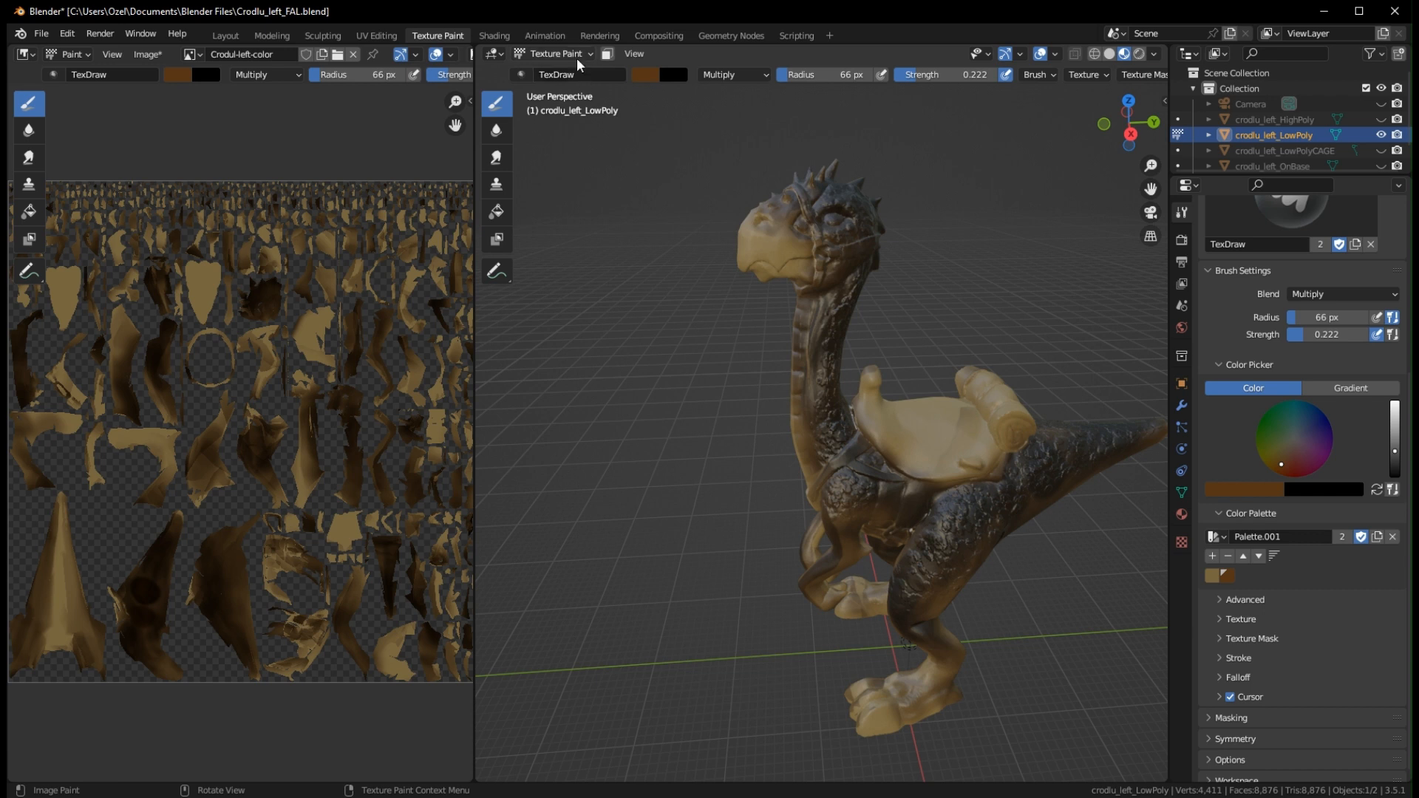
Switch the brush blend mode to Color Burn and pick a bright green at full brightness
left_click(736, 74)
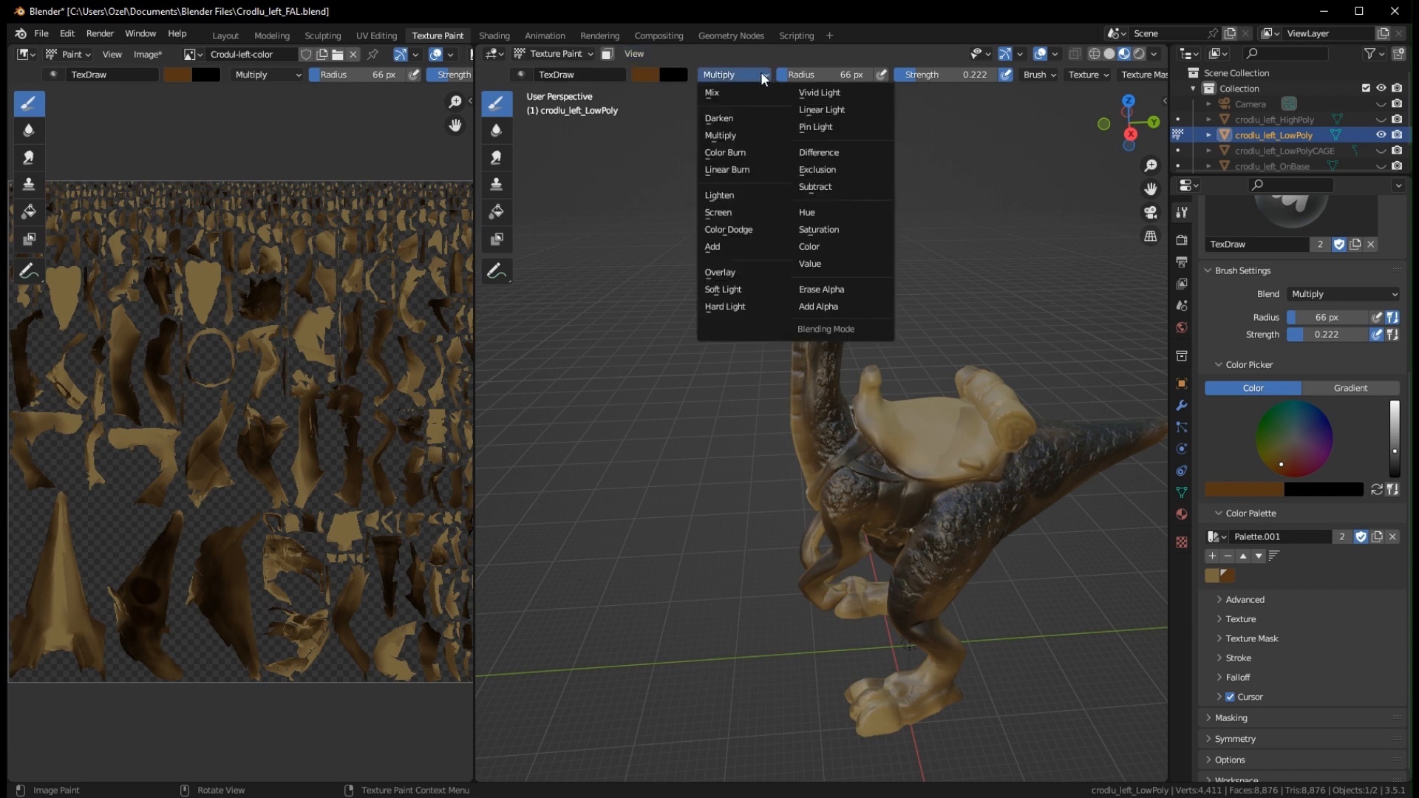
left_click(726, 152)
left_click(1280, 448)
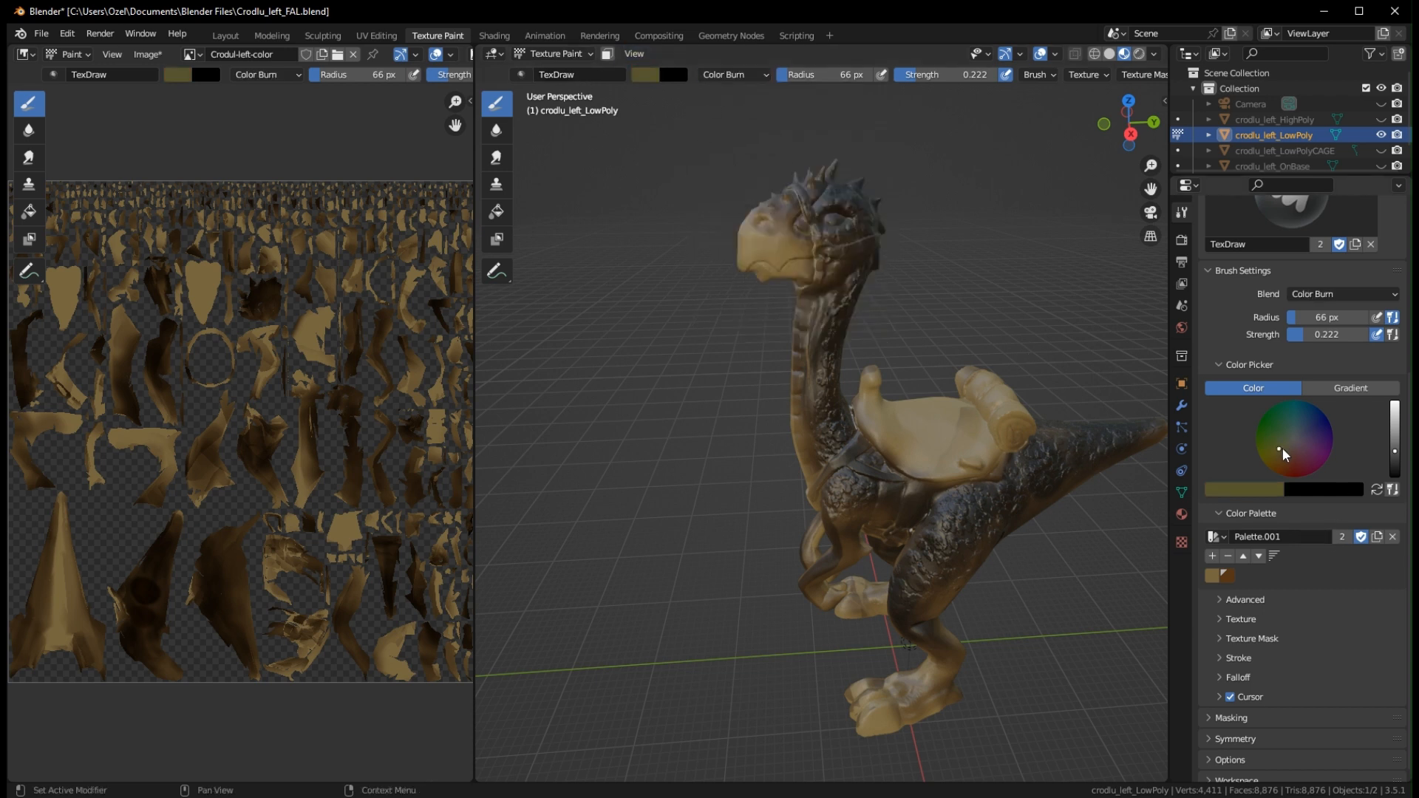
left_click_drag(1395, 451, 1393, 413)
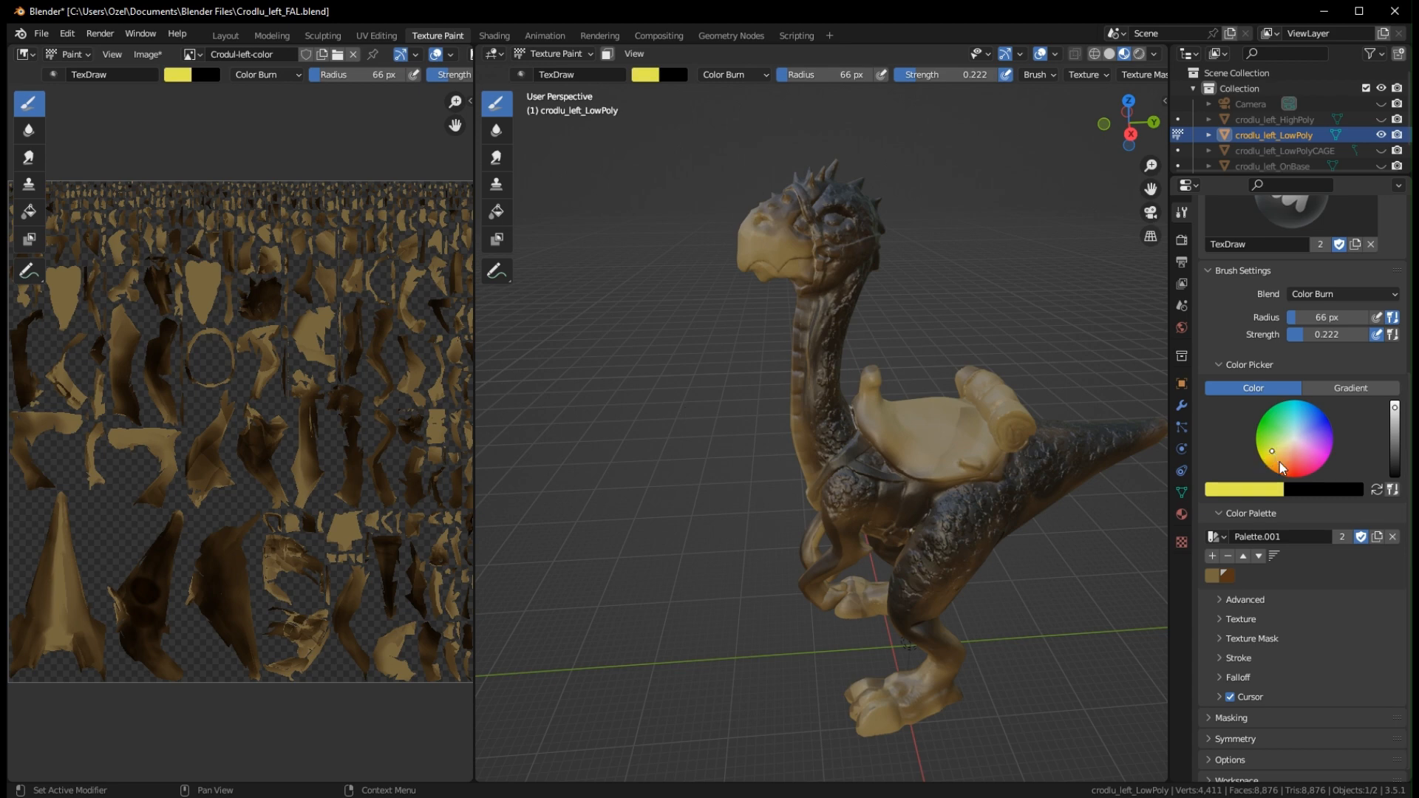
left_click_drag(1280, 463, 1256, 439)
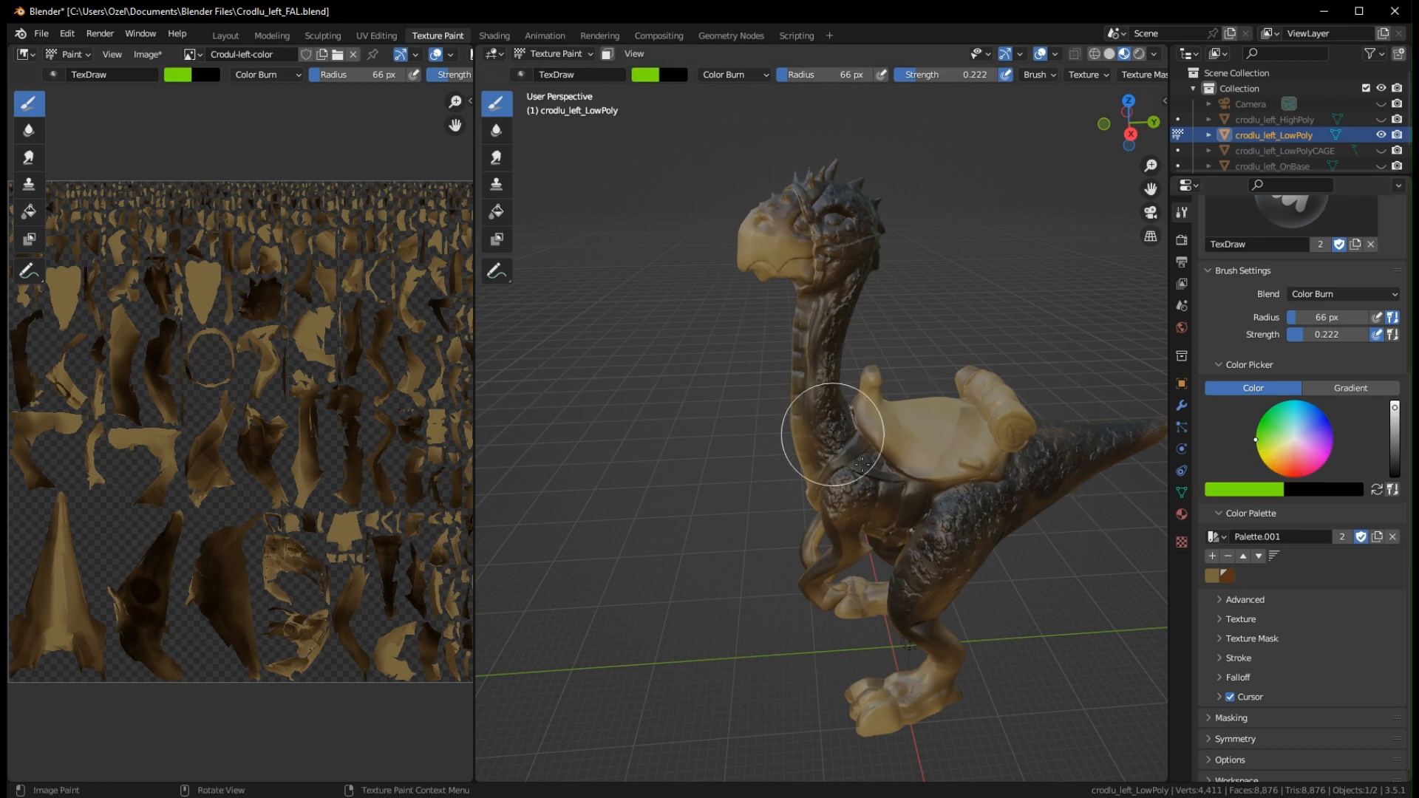
Try green Color Burn strokes down the front of the neck
middle_click_drag(922, 512, 1042, 498)
scroll(840, 513, "up", 2)
mouse_move(763, 445)
left_mouse_down()
mouse_move(751, 494)
mouse_move(793, 566)
left_mouse_up()
middle_click_drag(850, 555, 941, 554)
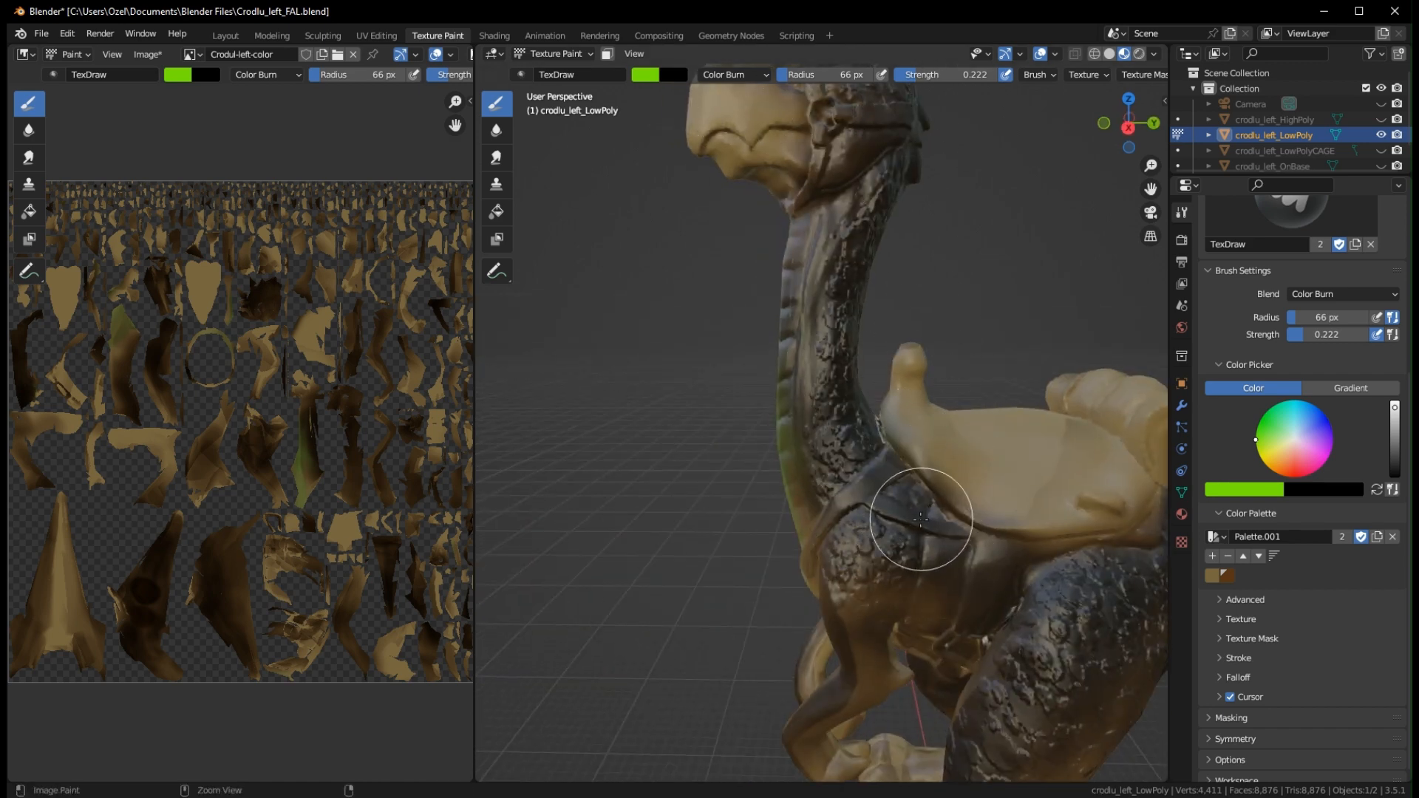
middle_click_drag(972, 311, 1040, 357)
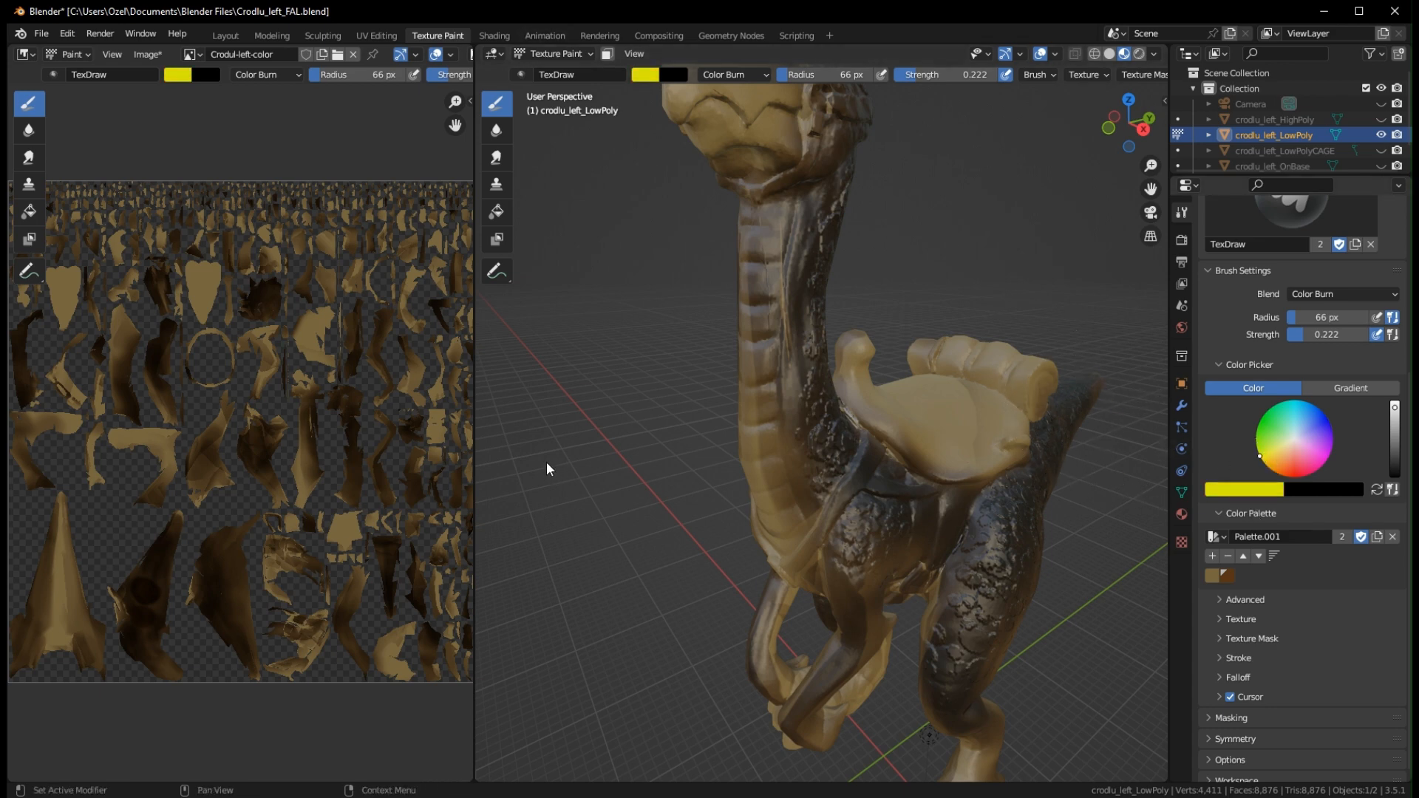
Test orange-yellow Color Burn strokes on the front of the neck and undo them
middle_click_drag(552, 476, 826, 274)
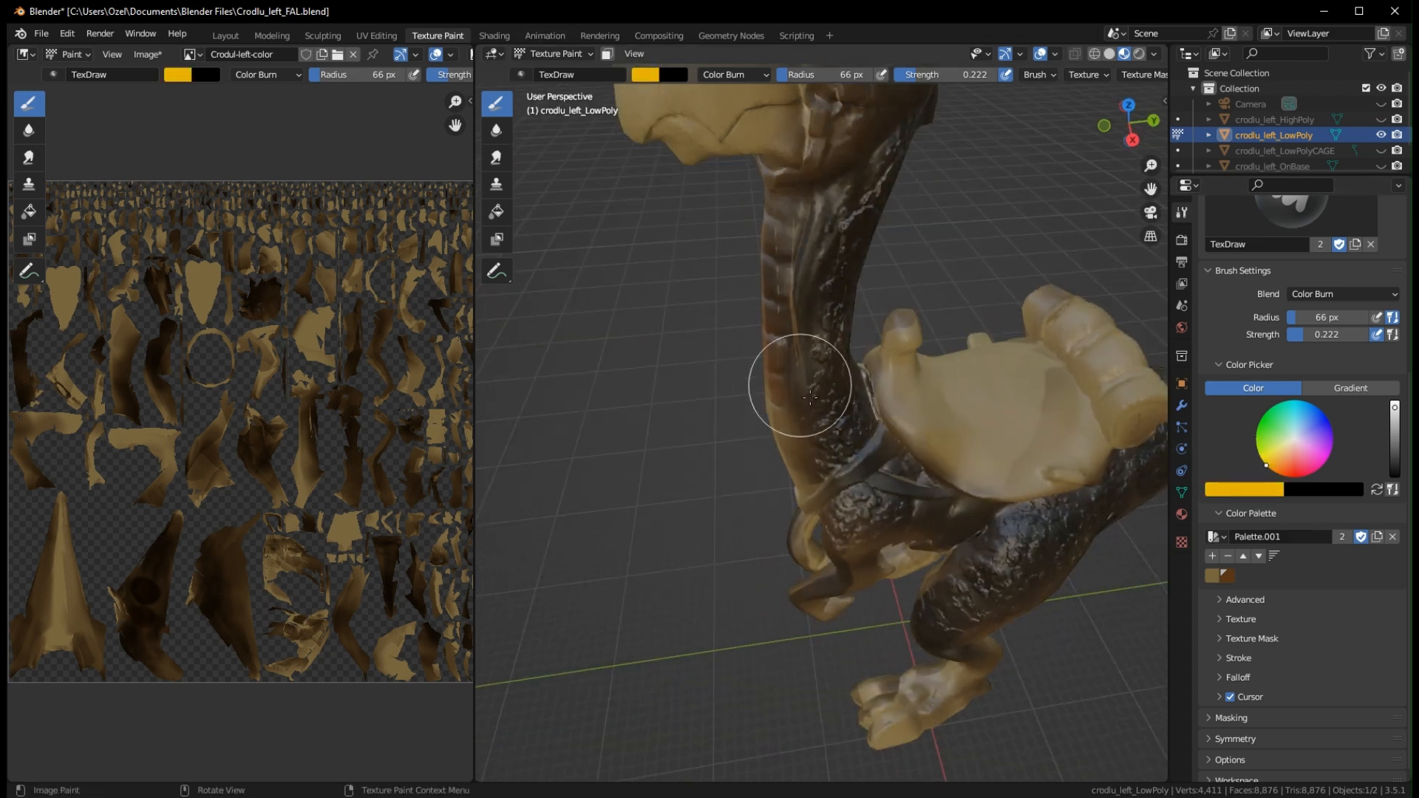
middle_click_drag(810, 397, 890, 355)
mouse_move(717, 488)
left_mouse_down()
mouse_move(776, 389)
mouse_move(776, 502)
left_mouse_up()
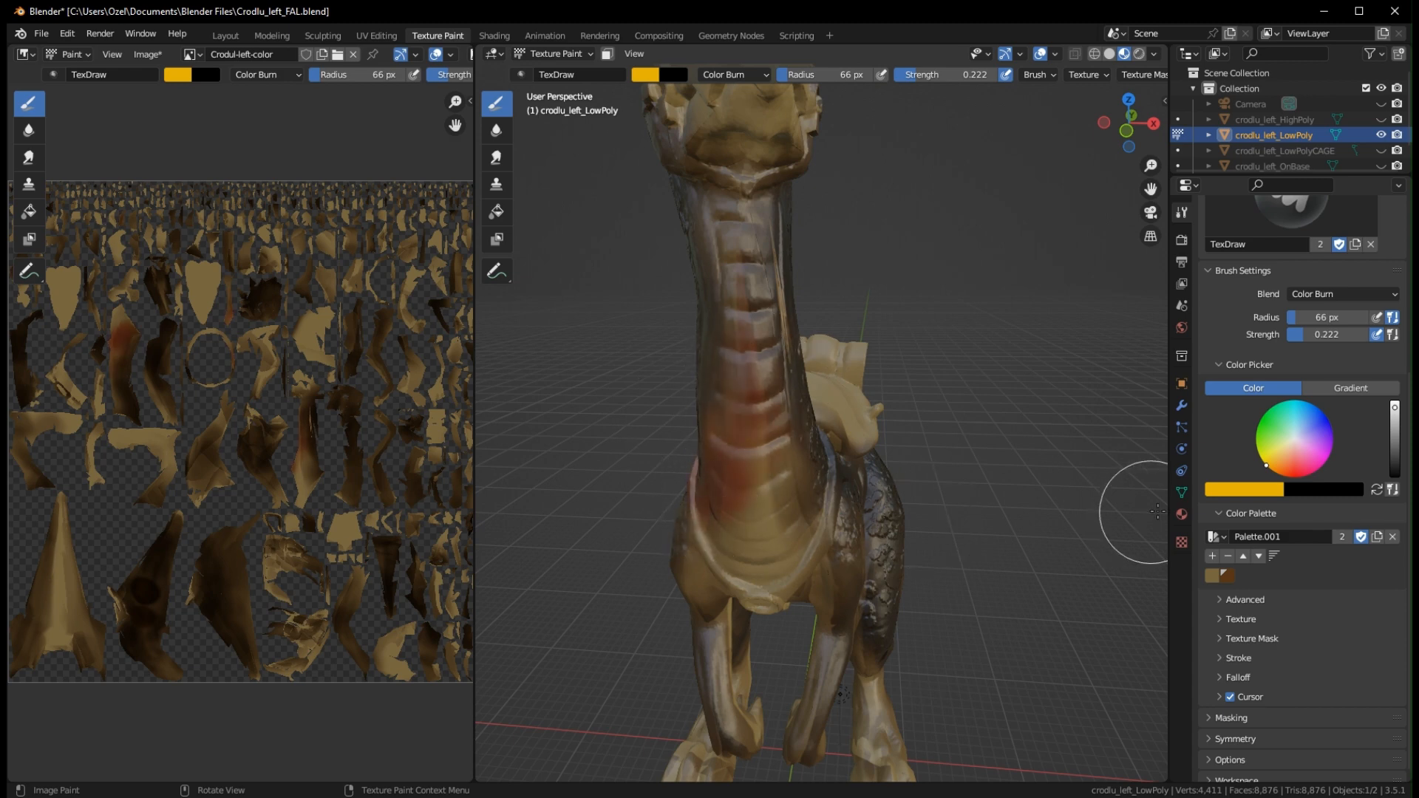
key("ctrl+z")
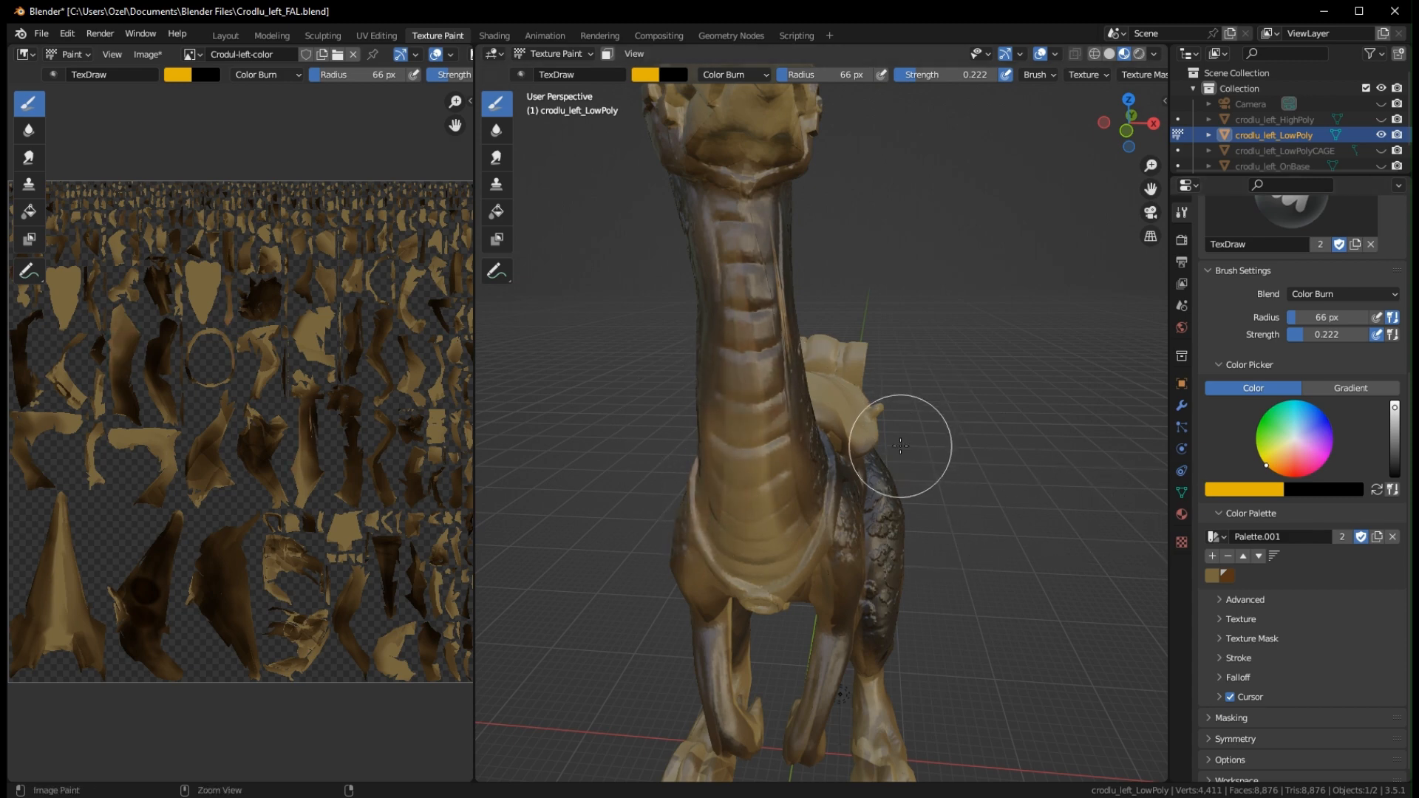
Switch the brush blend mode to Overlay and paint orange-yellow down the front of the neck and chest
middle_click_drag(1029, 286, 857, 314)
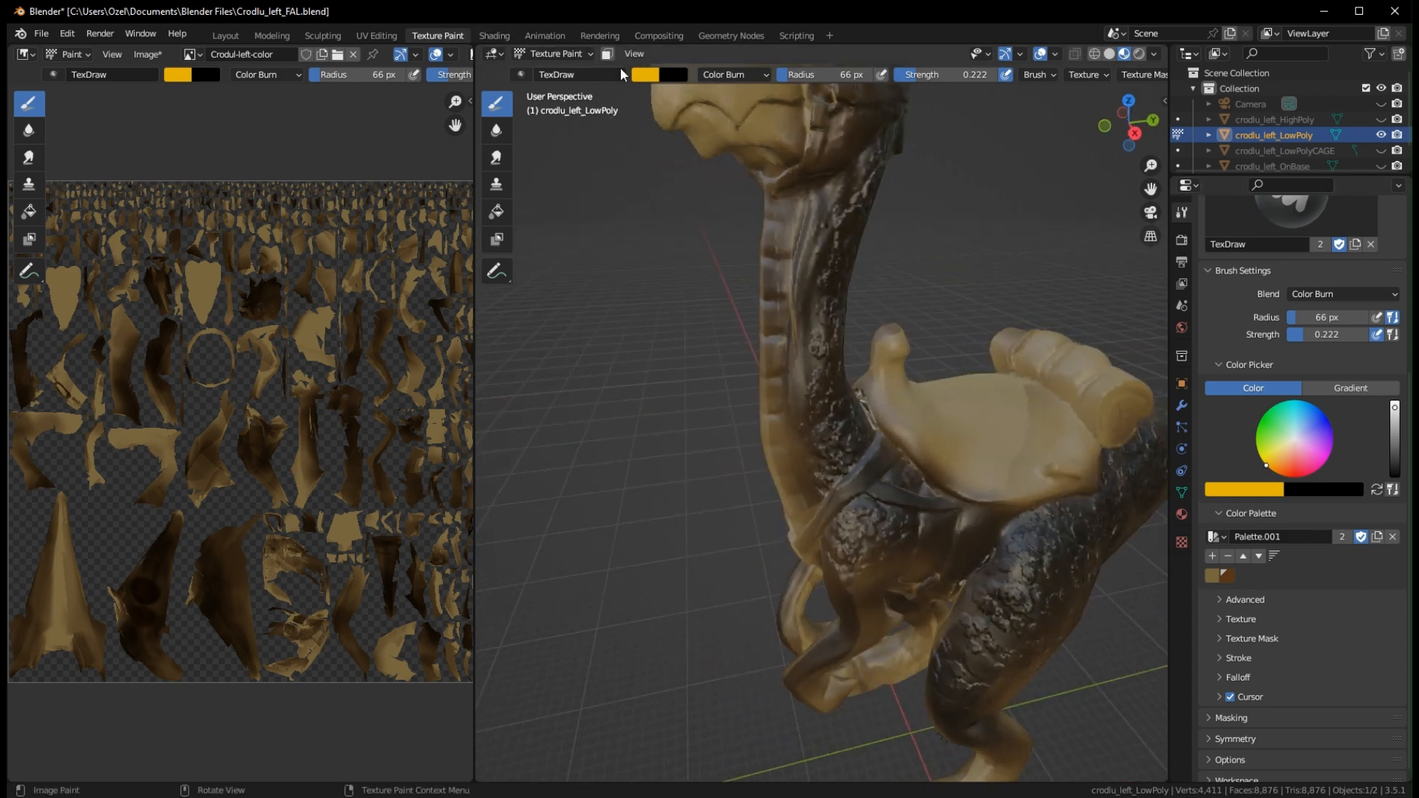
left_click(708, 77)
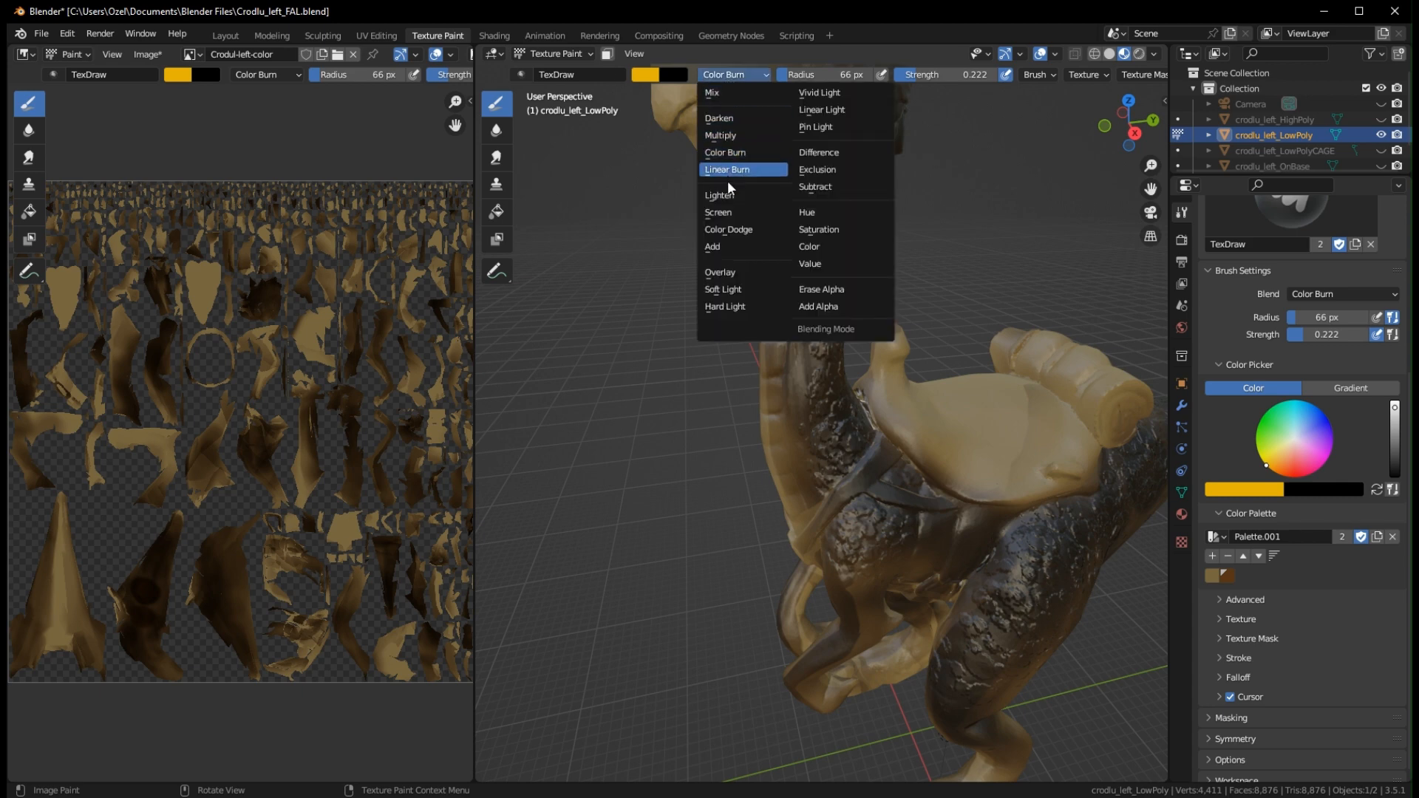
left_click(728, 271)
middle_click_drag(761, 507, 945, 326)
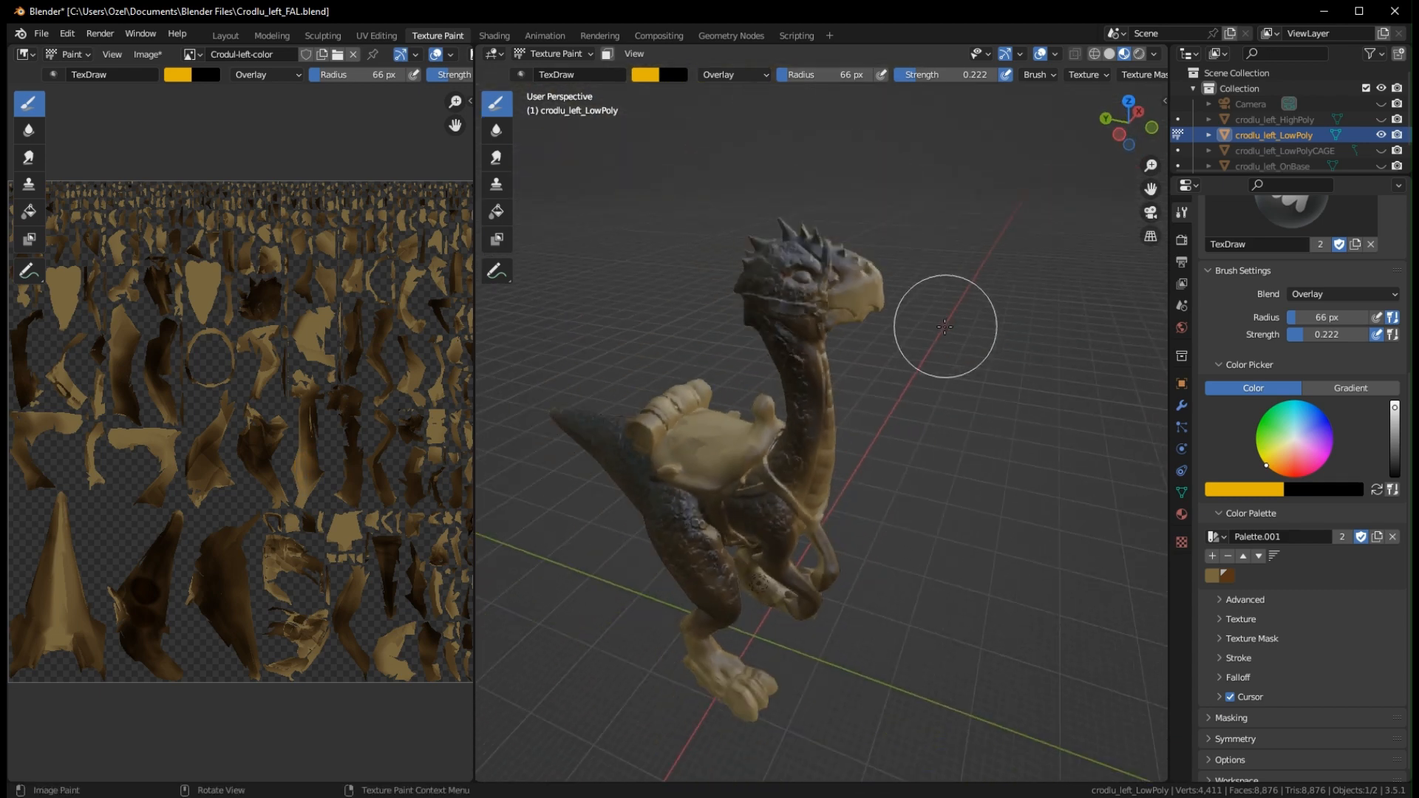
mouse_move(821, 360)
middle_mouse_down()
mouse_move(793, 492)
mouse_move(863, 661)
middle_mouse_up()
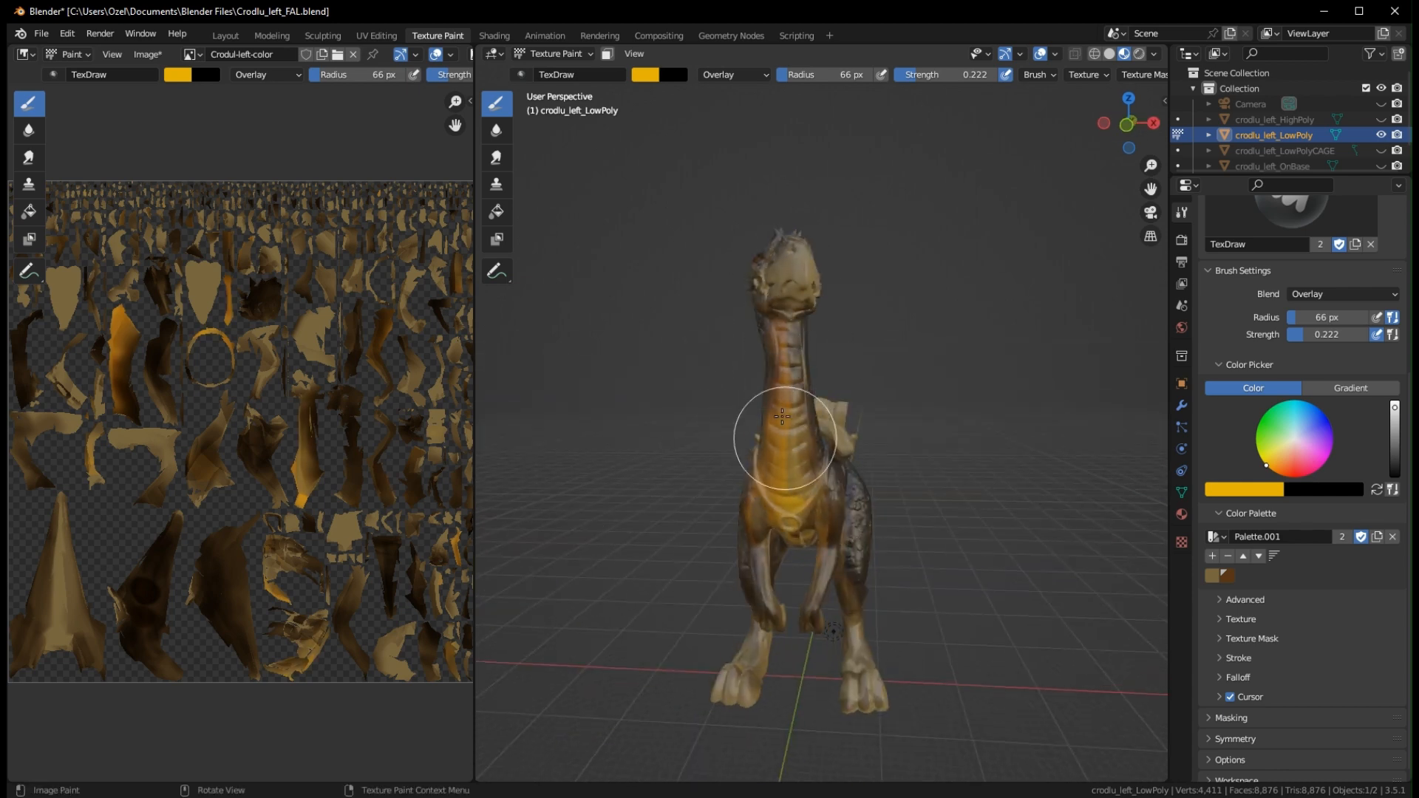
Paint orange-yellow Overlay along the underside of the tail, the belly and the inner arms
middle_click_drag(924, 539, 830, 506)
left_click_drag(830, 507, 805, 507)
mouse_move(945, 690)
left_mouse_down()
mouse_move(965, 716)
mouse_move(971, 703)
left_mouse_up()
middle_click_drag(972, 704, 785, 590)
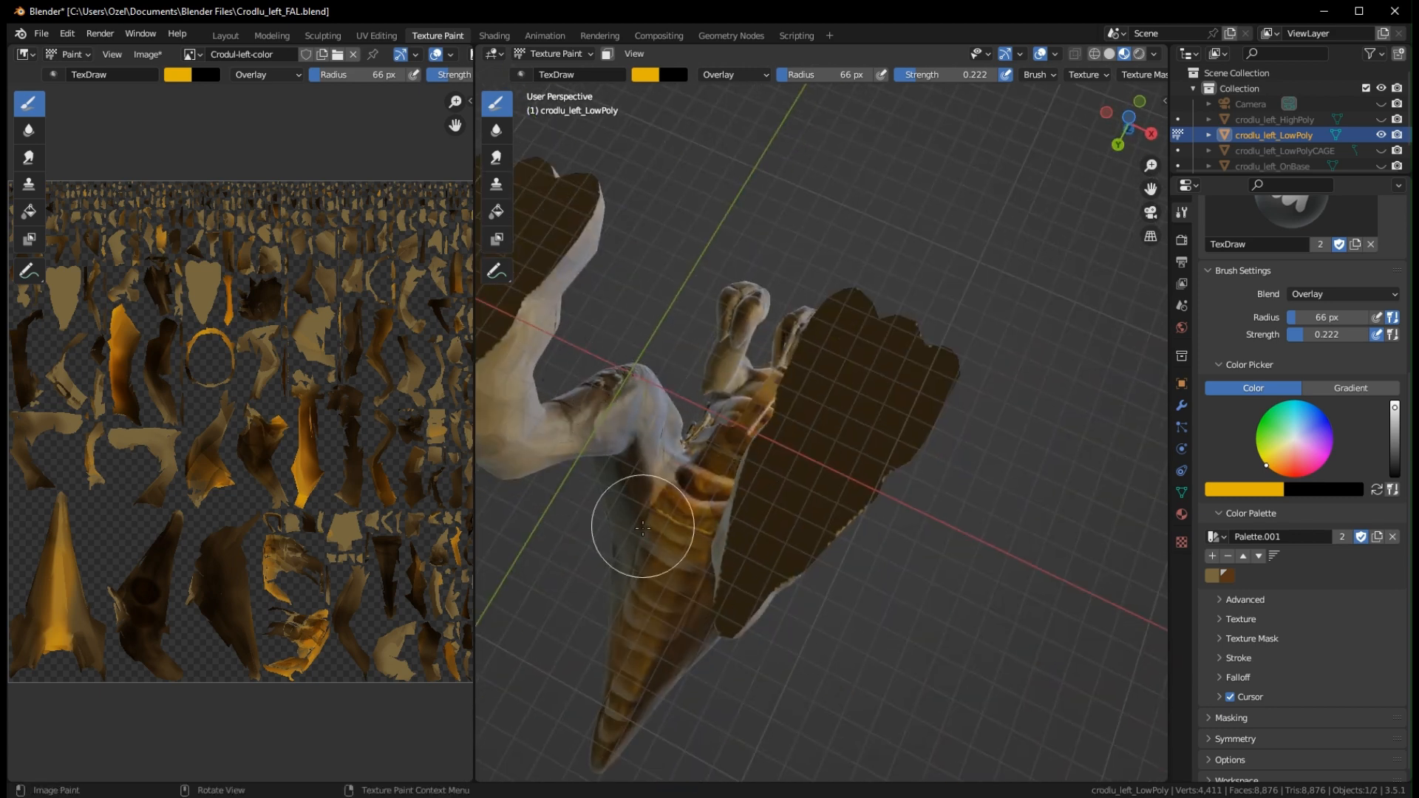
mouse_move(637, 525)
middle_mouse_down()
mouse_move(830, 592)
mouse_move(862, 618)
middle_mouse_up()
mouse_move(890, 523)
middle_mouse_down()
mouse_move(726, 608)
mouse_move(862, 650)
mouse_move(818, 633)
mouse_move(821, 564)
middle_mouse_up()
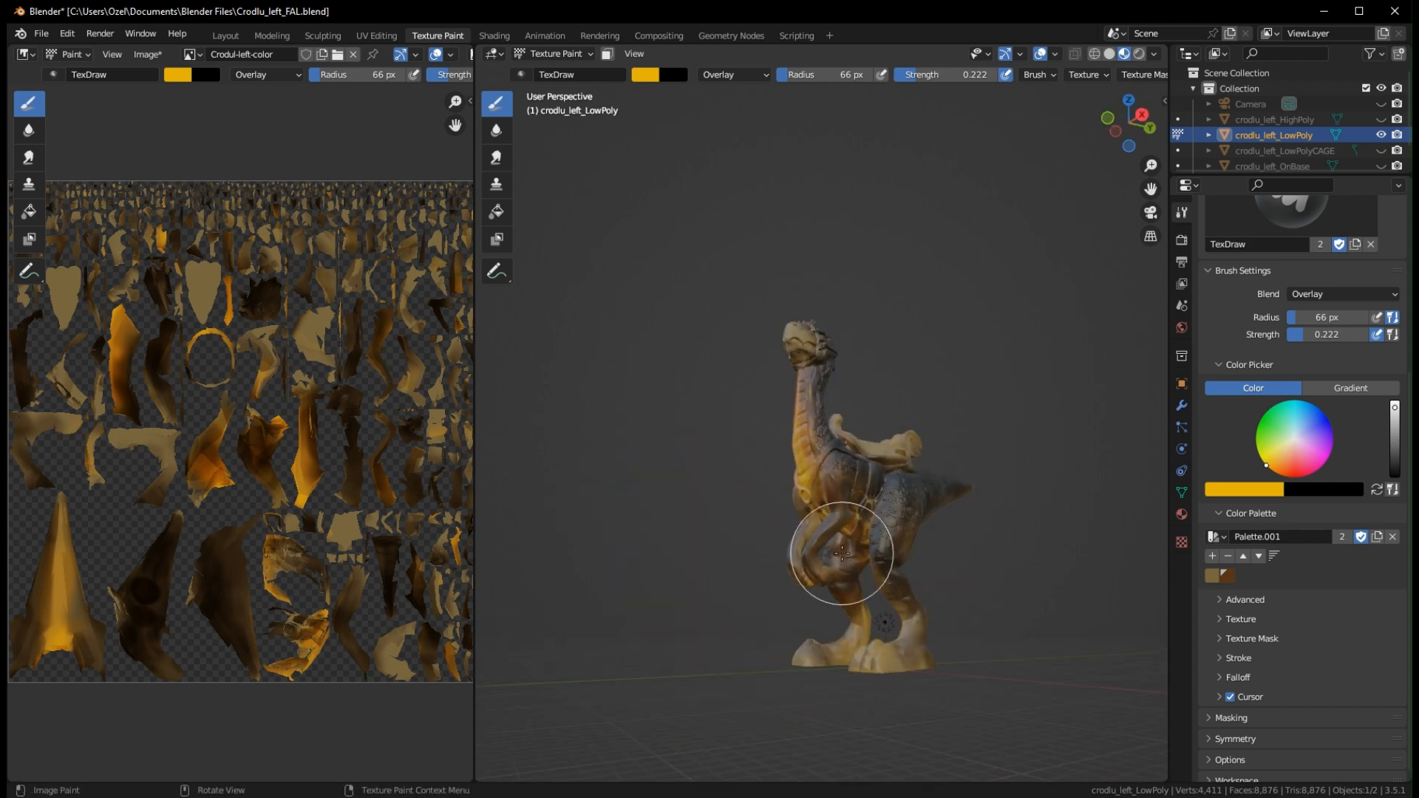
Tint the inner legs and feet orange-yellow and strengthen the glow along the tail's underside
middle_click_drag(1001, 539, 1001, 479)
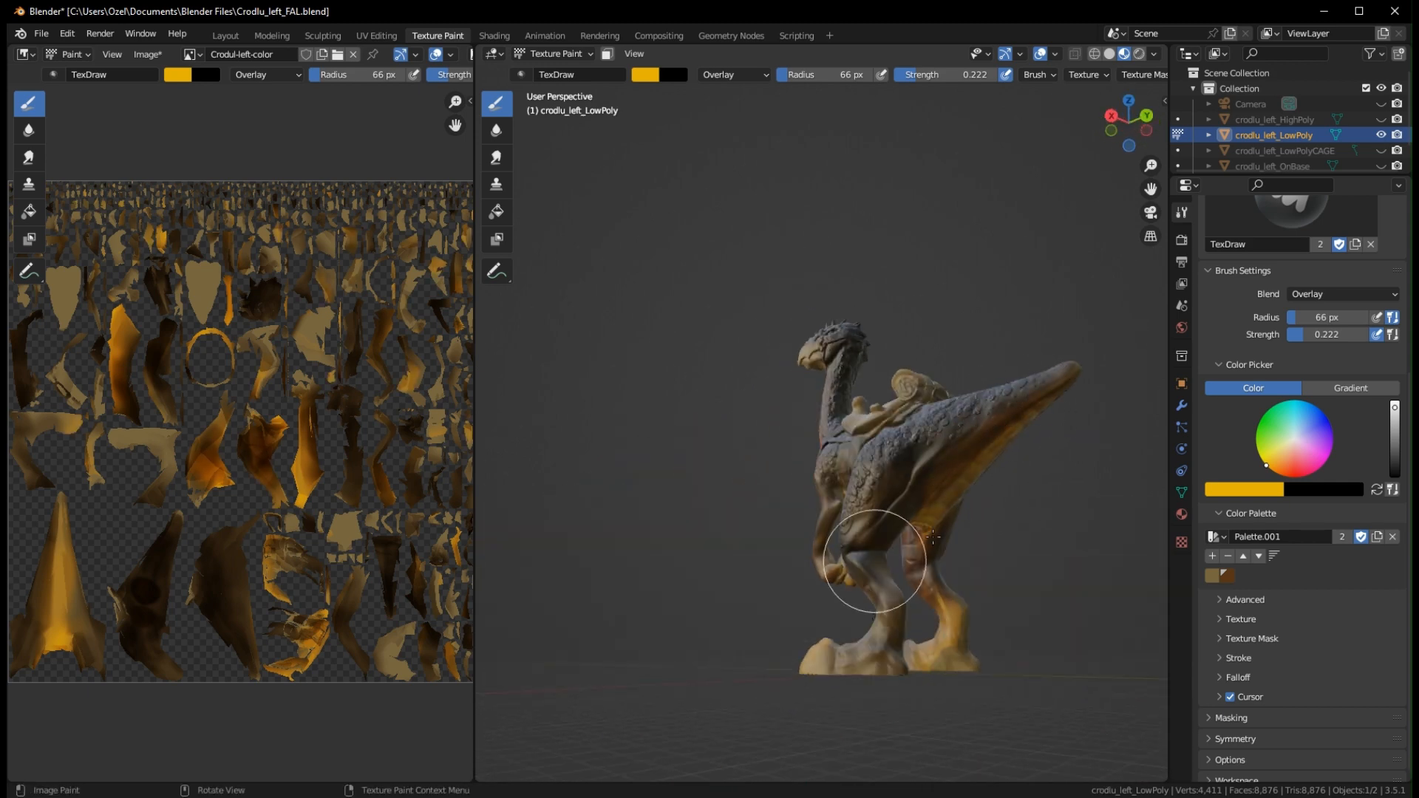
mouse_move(932, 537)
left_mouse_down()
mouse_move(1065, 397)
mouse_move(1006, 458)
left_mouse_up()
middle_click_drag(999, 457, 875, 618)
middle_click_drag(951, 547, 1061, 431)
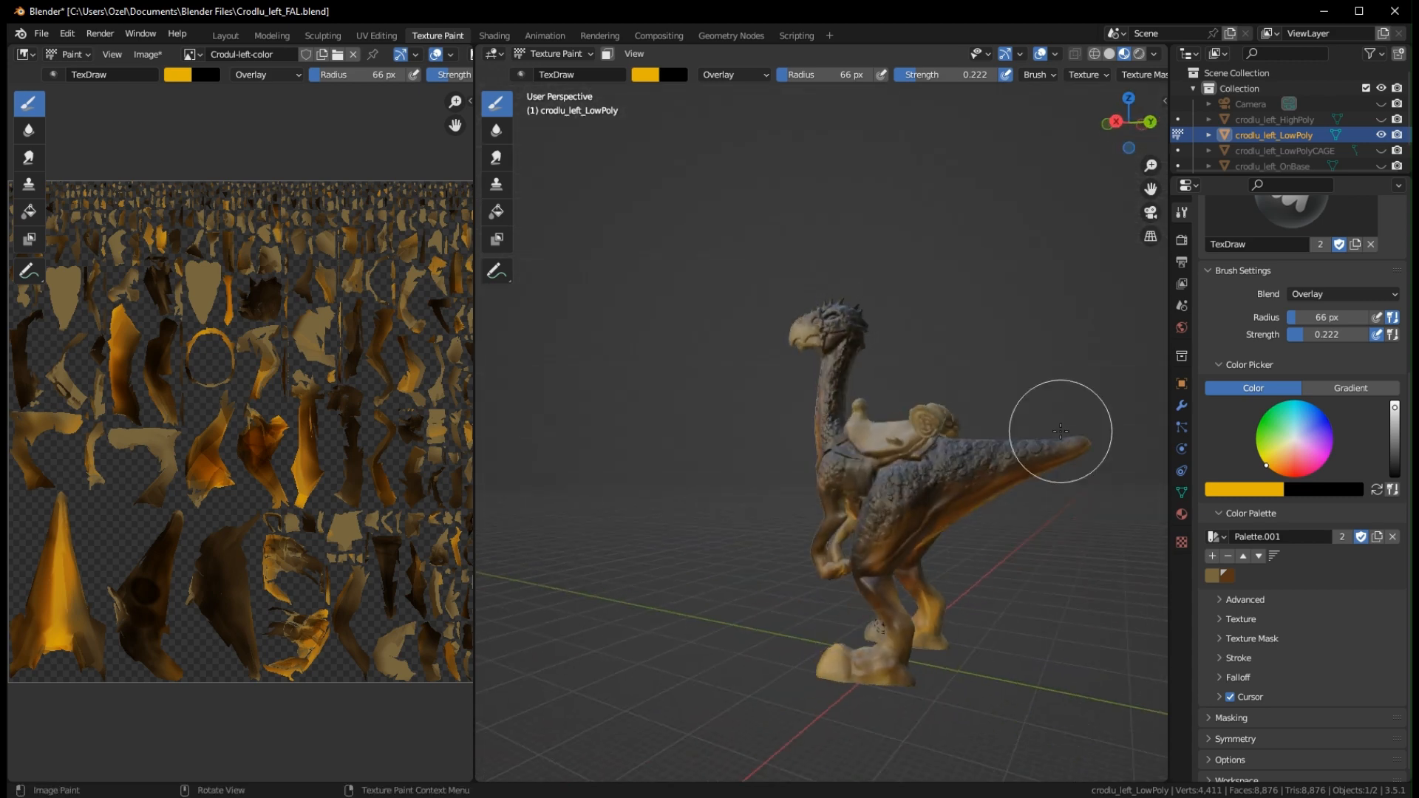
mouse_move(871, 595)
left_mouse_down()
mouse_move(1048, 465)
mouse_move(956, 628)
left_mouse_up()
middle_click_drag(956, 629, 1044, 649)
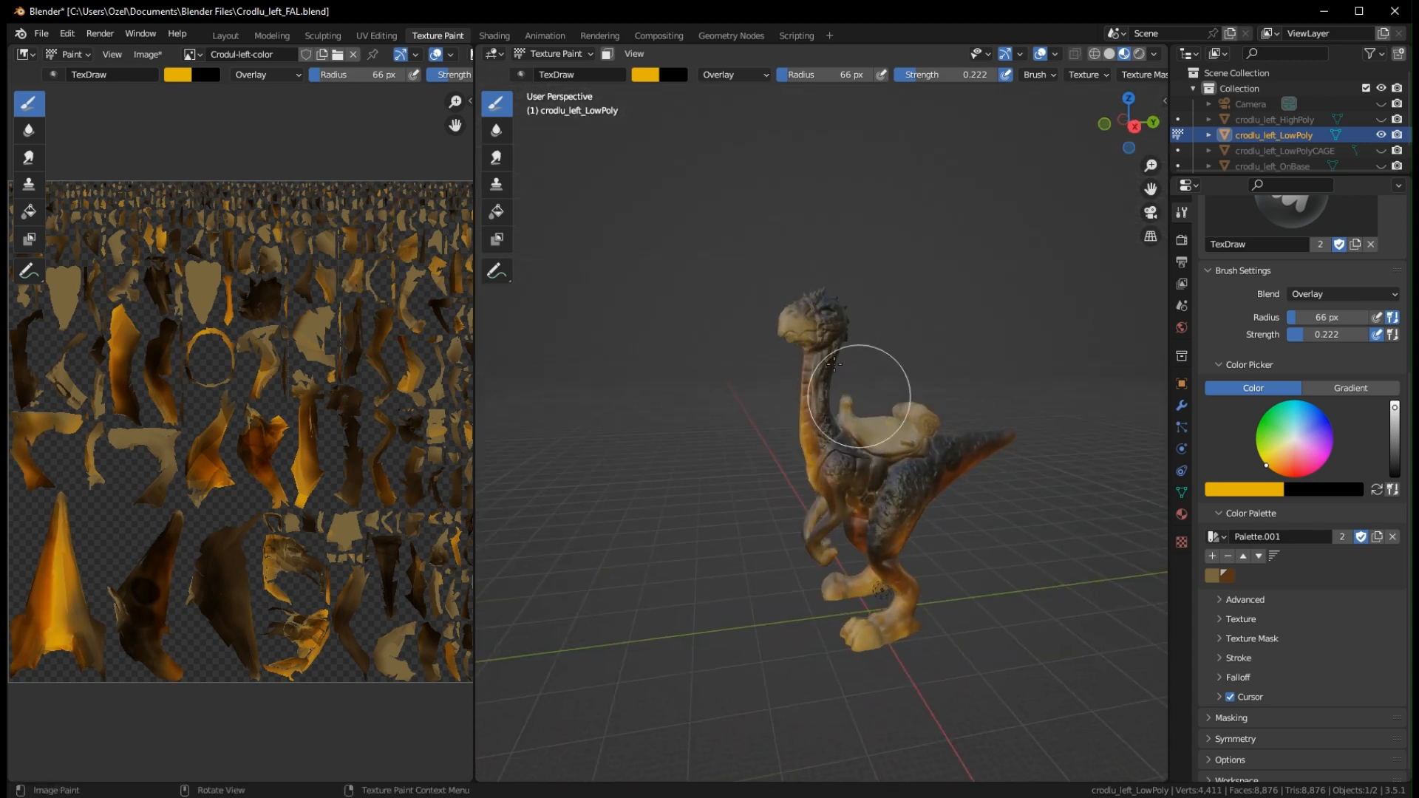
Colour the beak yellow and deepen the orange along the throat and neck with the Overlay brush
middle_click_drag(823, 318, 858, 320)
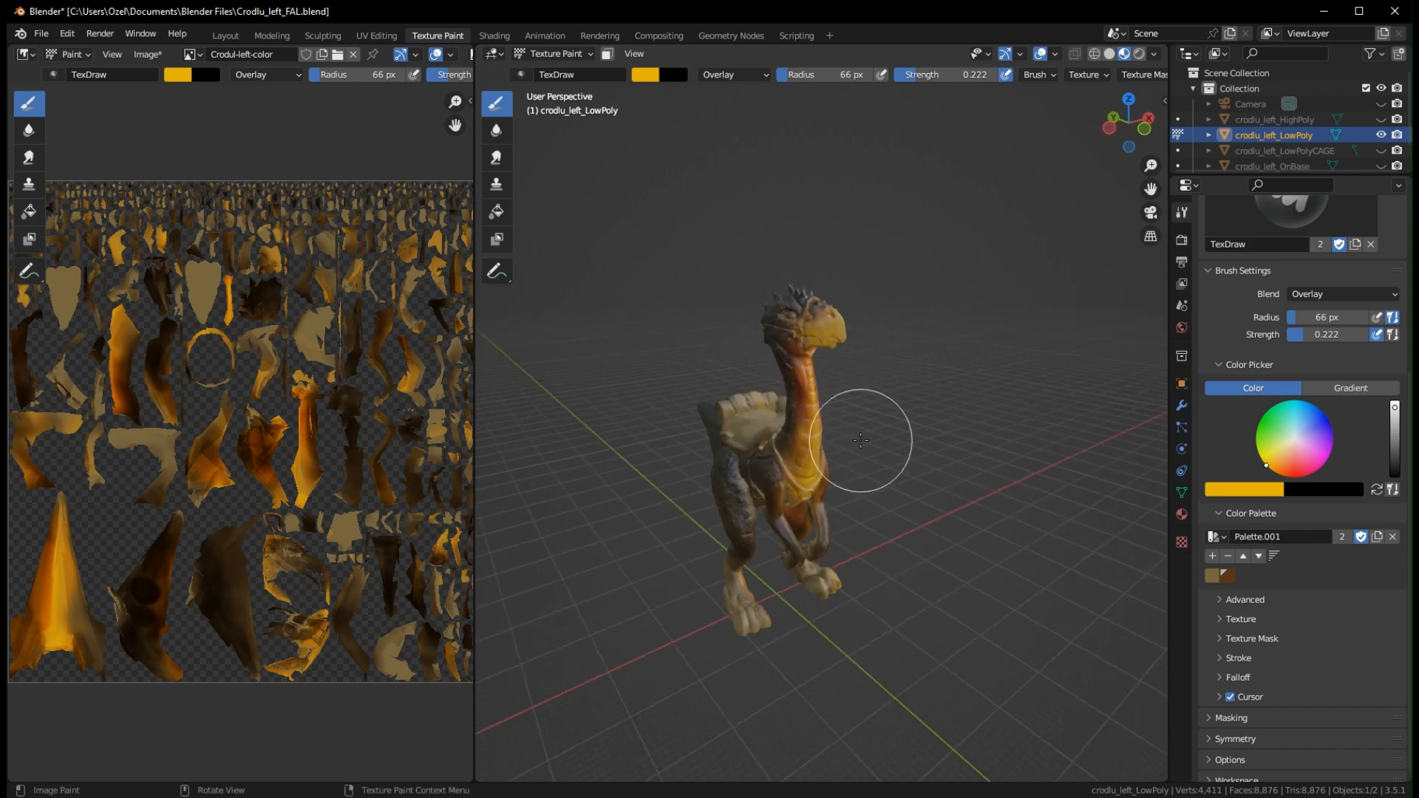
middle_click_drag(865, 434, 887, 301)
middle_click_drag(888, 451, 879, 352)
scroll(865, 465, "up", 3)
scroll(877, 386, "down", 2)
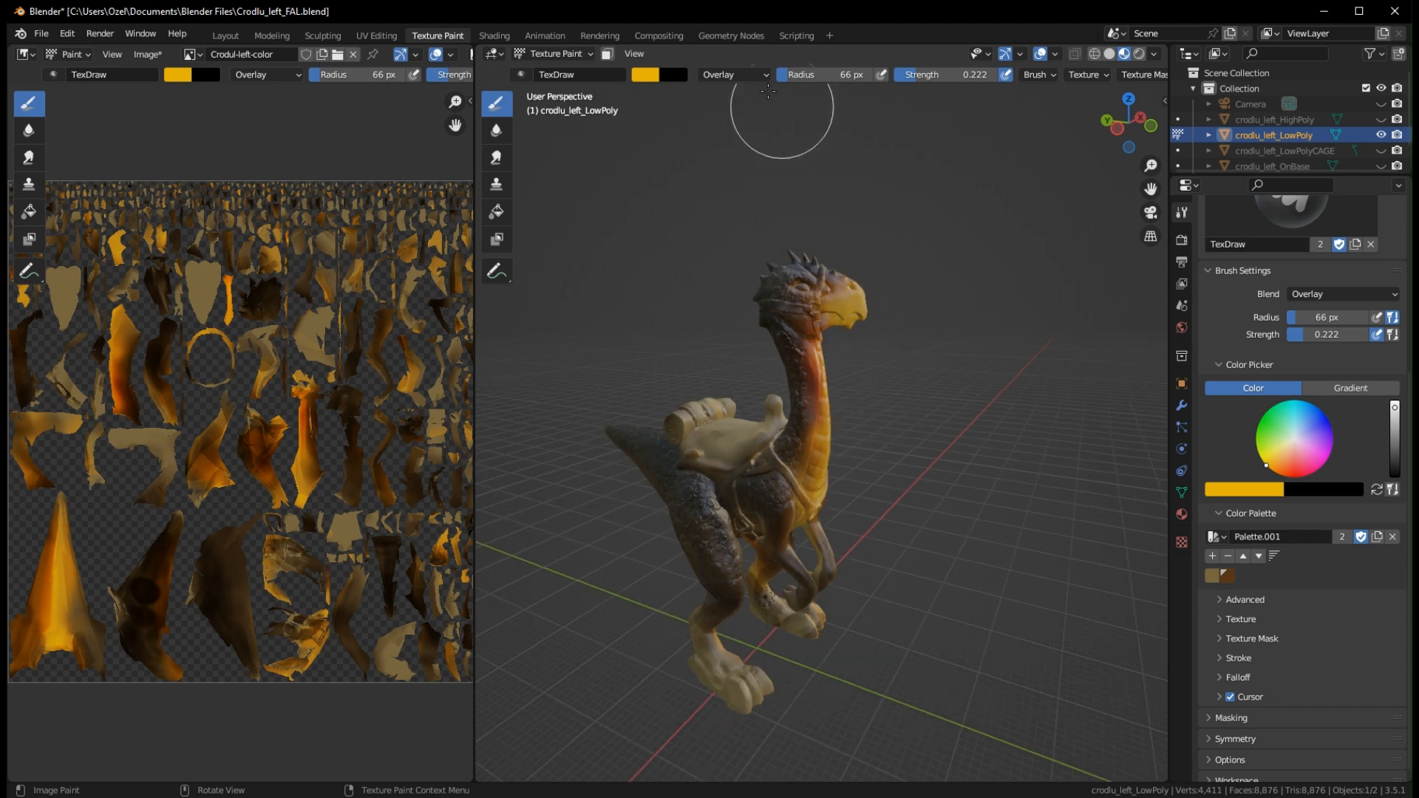
Add an orange Overlay tint to the outer thigh and the adjoining lower side of the tail
middle_click_drag(754, 516, 594, 539)
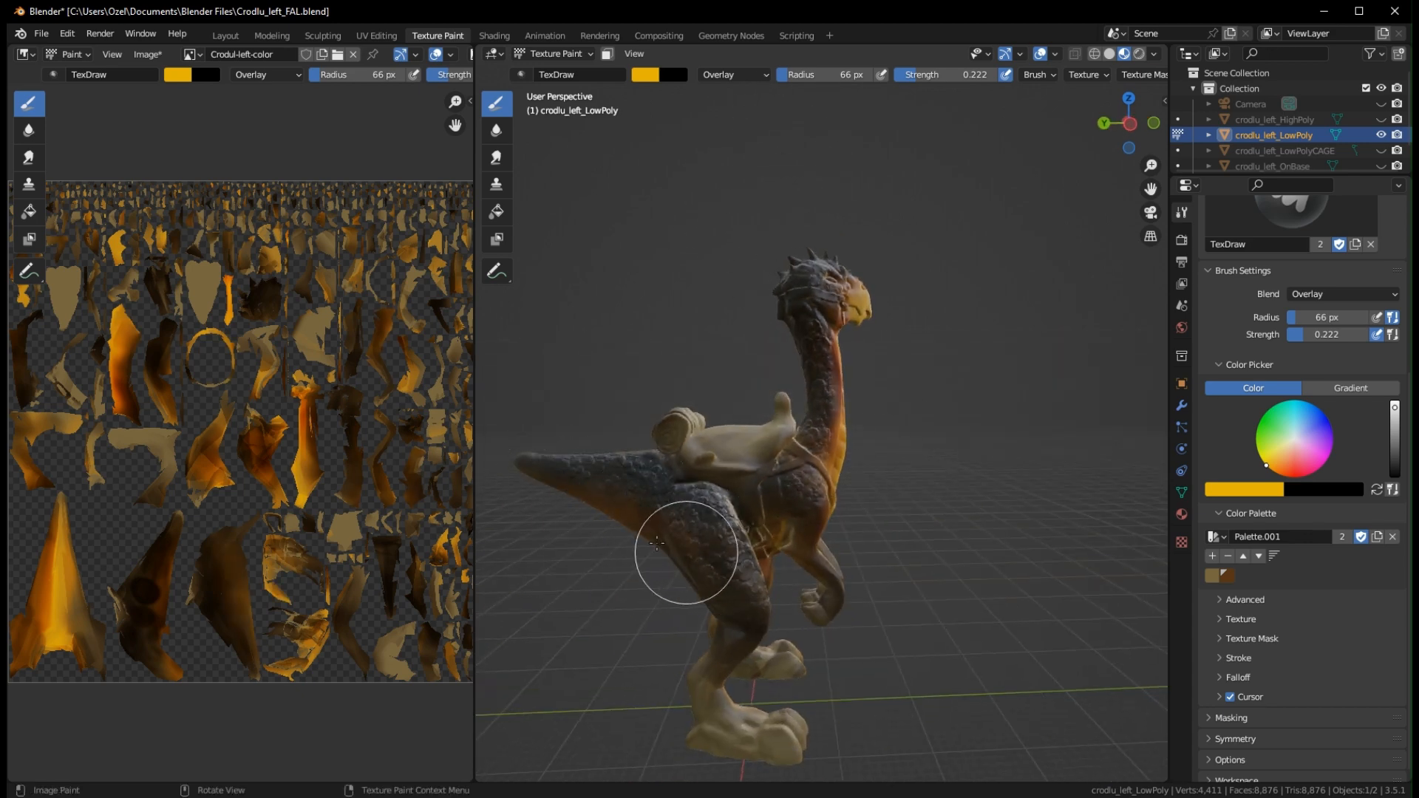
middle_click_drag(724, 598, 1080, 490)
middle_click_drag(1056, 558, 839, 543)
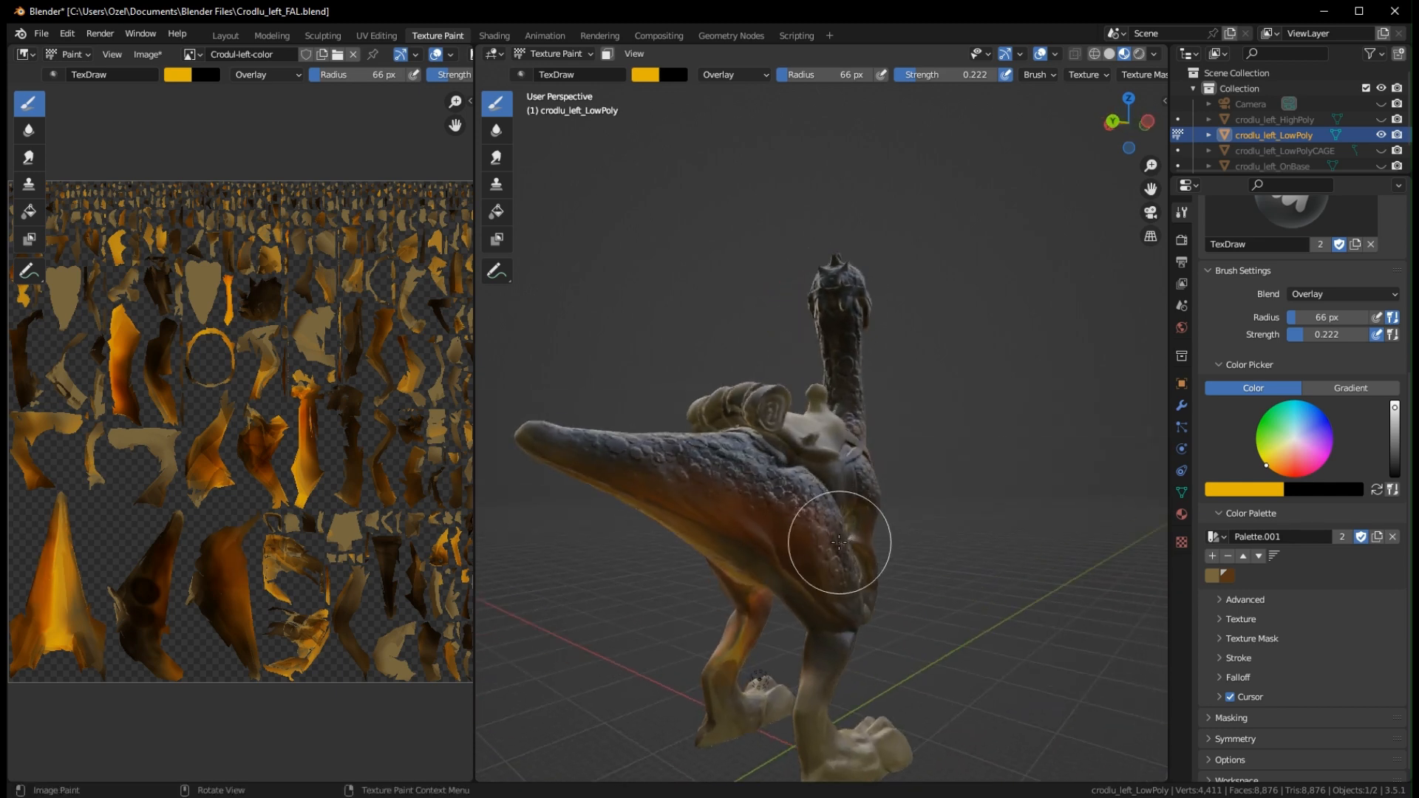
Extend the orange-yellow Overlay tint over the outer thigh, the lower legs and the feet
mouse_move(703, 551)
left_mouse_down()
mouse_move(792, 596)
mouse_move(818, 628)
left_mouse_up()
mouse_move(818, 627)
middle_mouse_down()
mouse_move(957, 592)
mouse_move(819, 550)
middle_mouse_up()
mouse_move(722, 564)
middle_mouse_down()
mouse_move(830, 570)
mouse_move(922, 627)
middle_mouse_up()
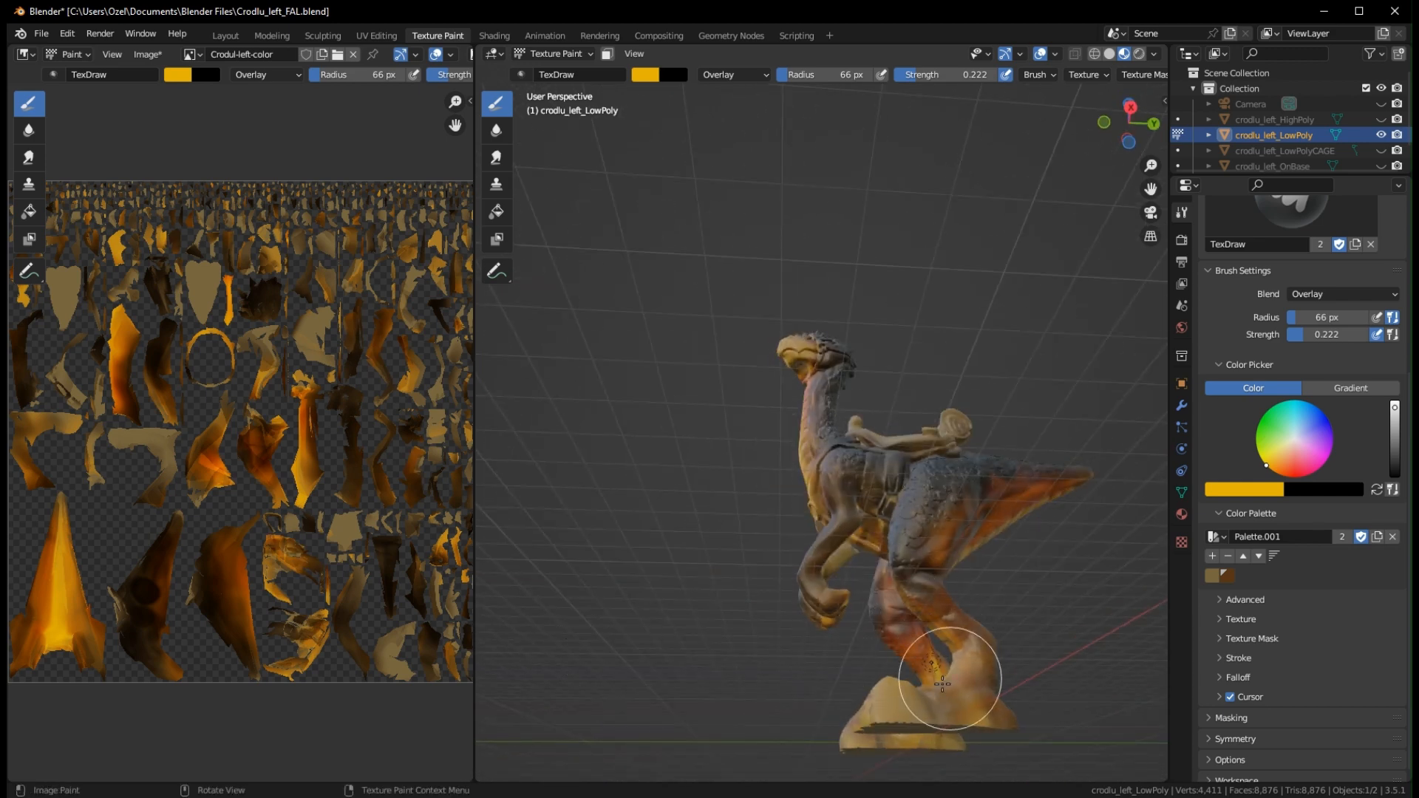
middle_click_drag(942, 683, 1007, 722)
left_click_drag(966, 672, 960, 672)
mouse_move(960, 672)
middle_mouse_down()
mouse_move(902, 715)
mouse_move(643, 690)
middle_mouse_up()
mouse_move(644, 690)
left_mouse_down()
mouse_move(769, 665)
mouse_move(697, 691)
mouse_move(706, 628)
left_mouse_up()
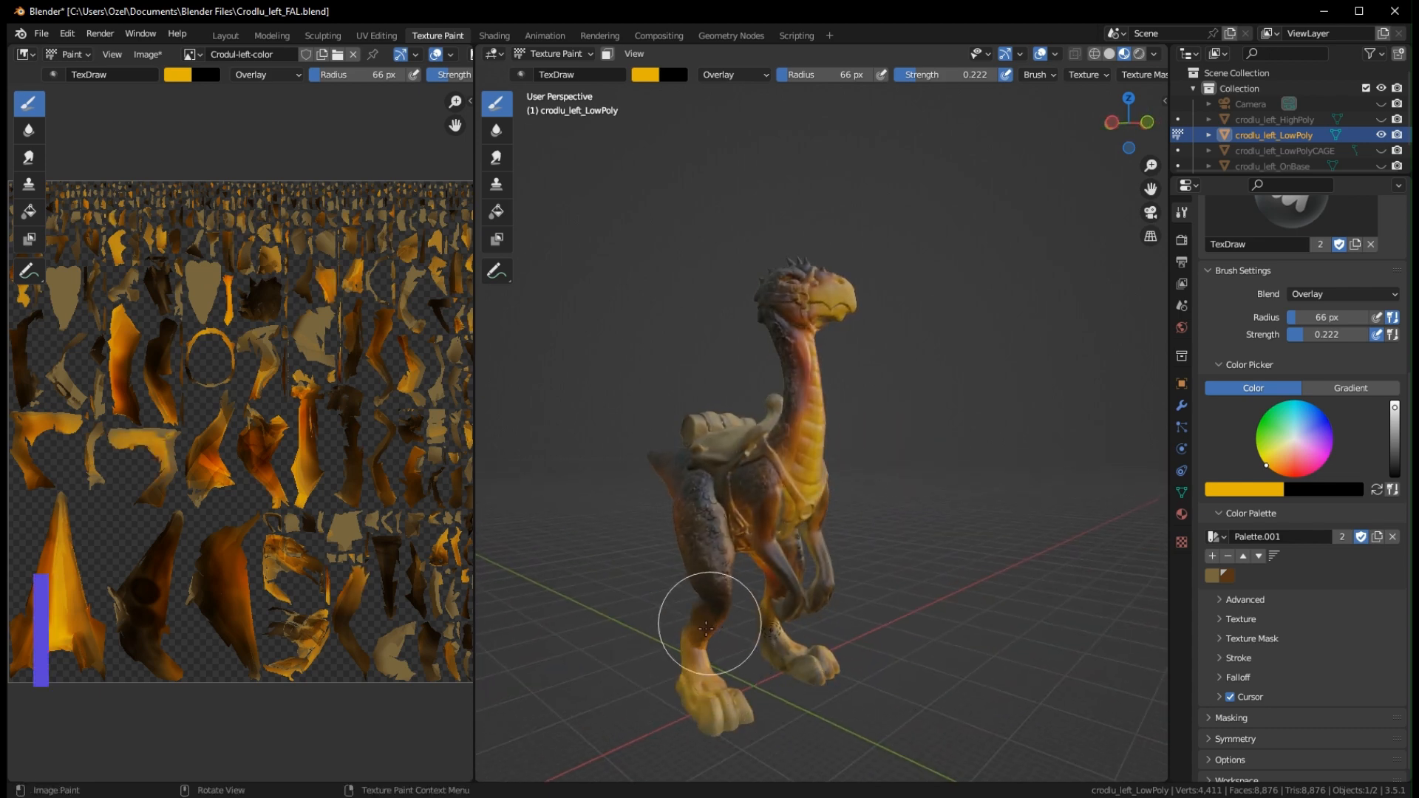
mouse_move(706, 628)
middle_mouse_down()
mouse_move(912, 672)
mouse_move(783, 761)
mouse_move(887, 703)
mouse_move(915, 583)
middle_mouse_up()
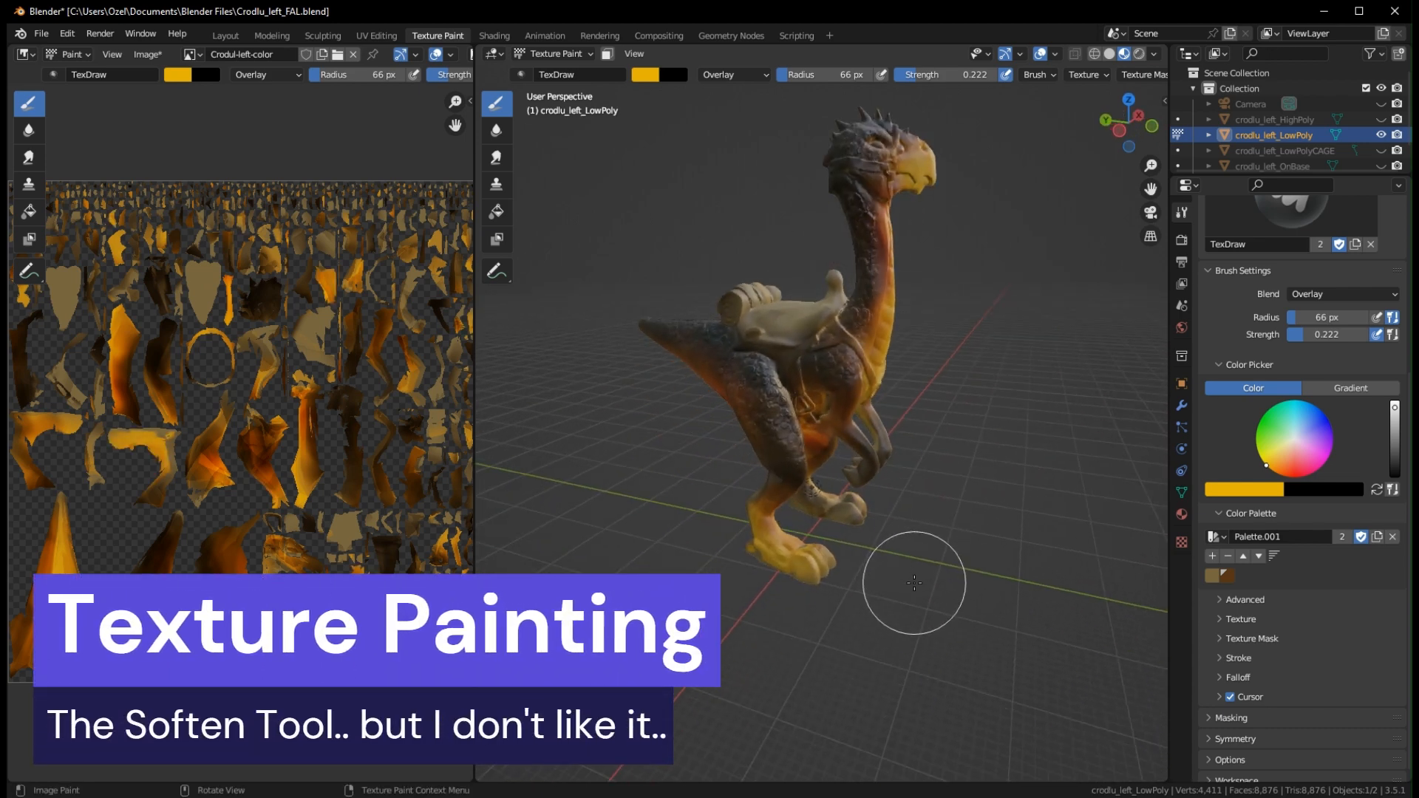
left_click(496, 131)
scroll(747, 503, "down", 3)
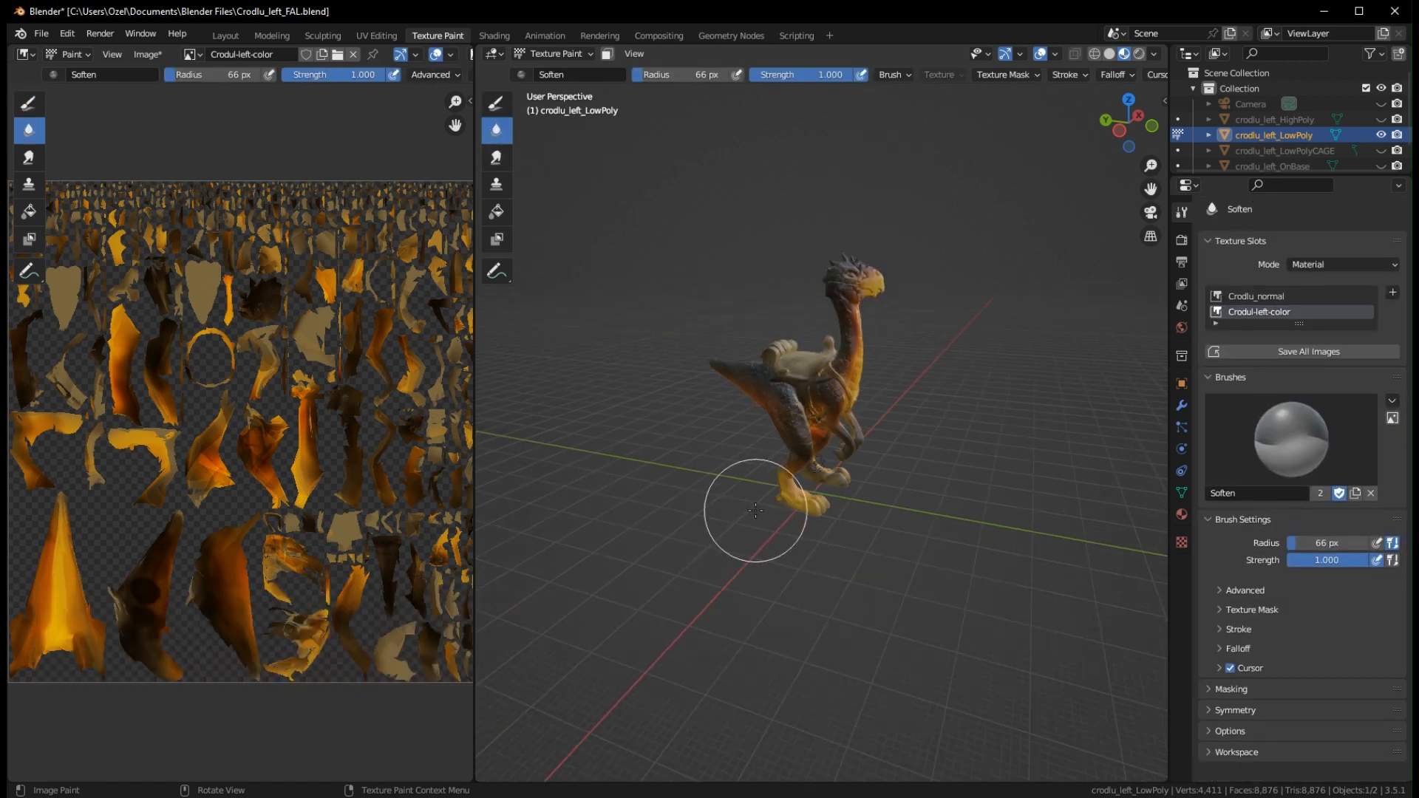
scroll(825, 588, "up", 8)
scroll(825, 588, "up", 2)
middle_click_drag(708, 464, 805, 436)
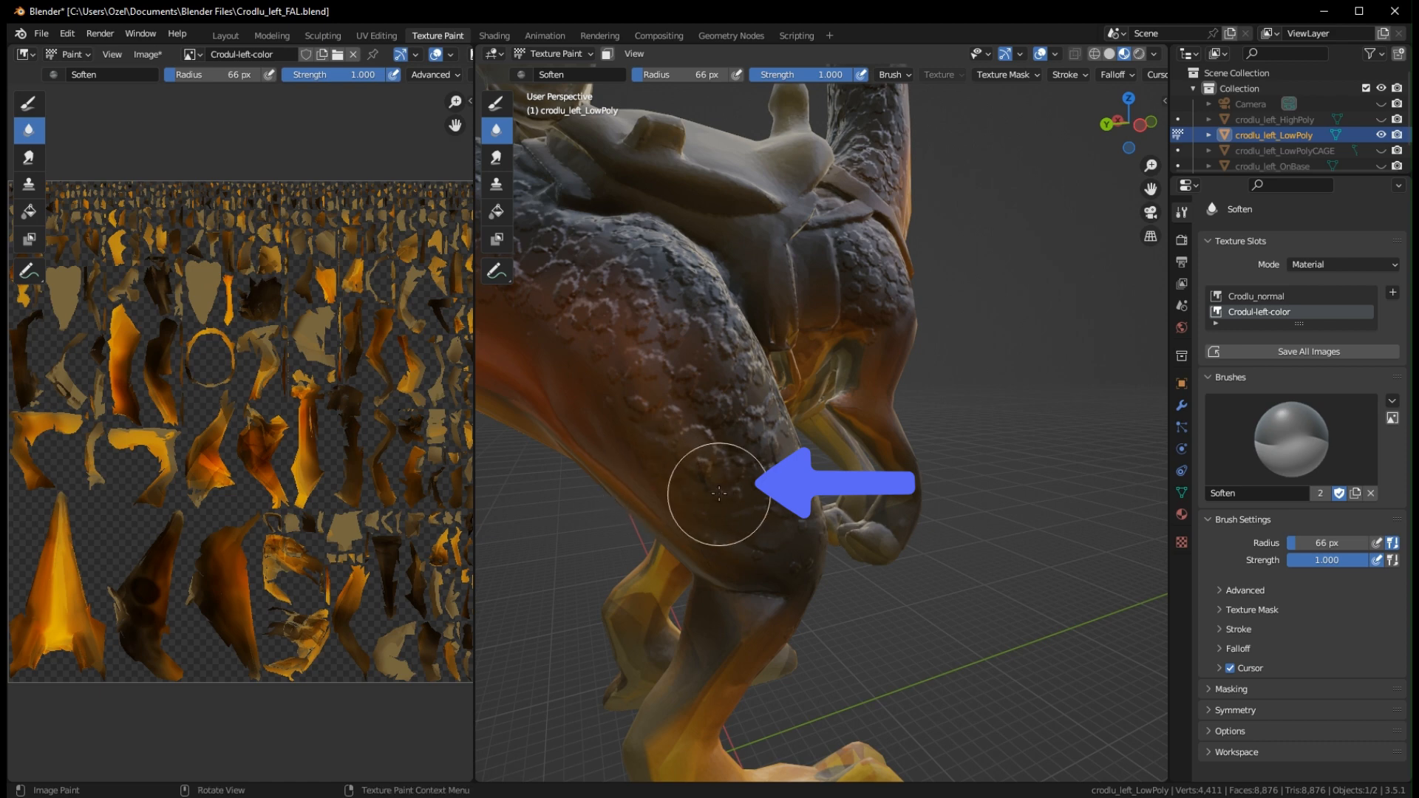
Blend the paint patches on the outer lower leg and foot with the Smear tool at strength 0.304
left_click(497, 158)
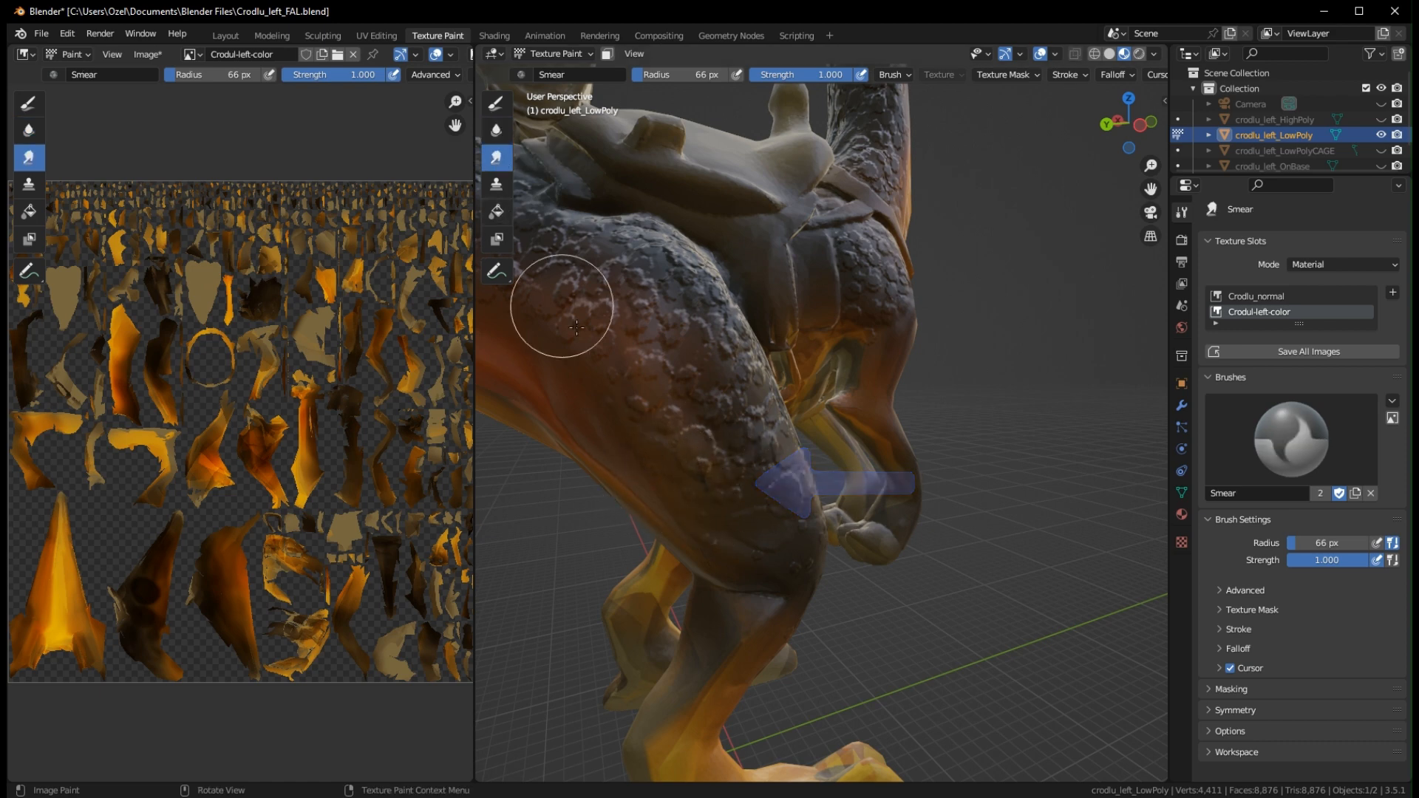
mouse_move(554, 307)
middle_mouse_down()
mouse_move(720, 556)
mouse_move(761, 588)
middle_mouse_up()
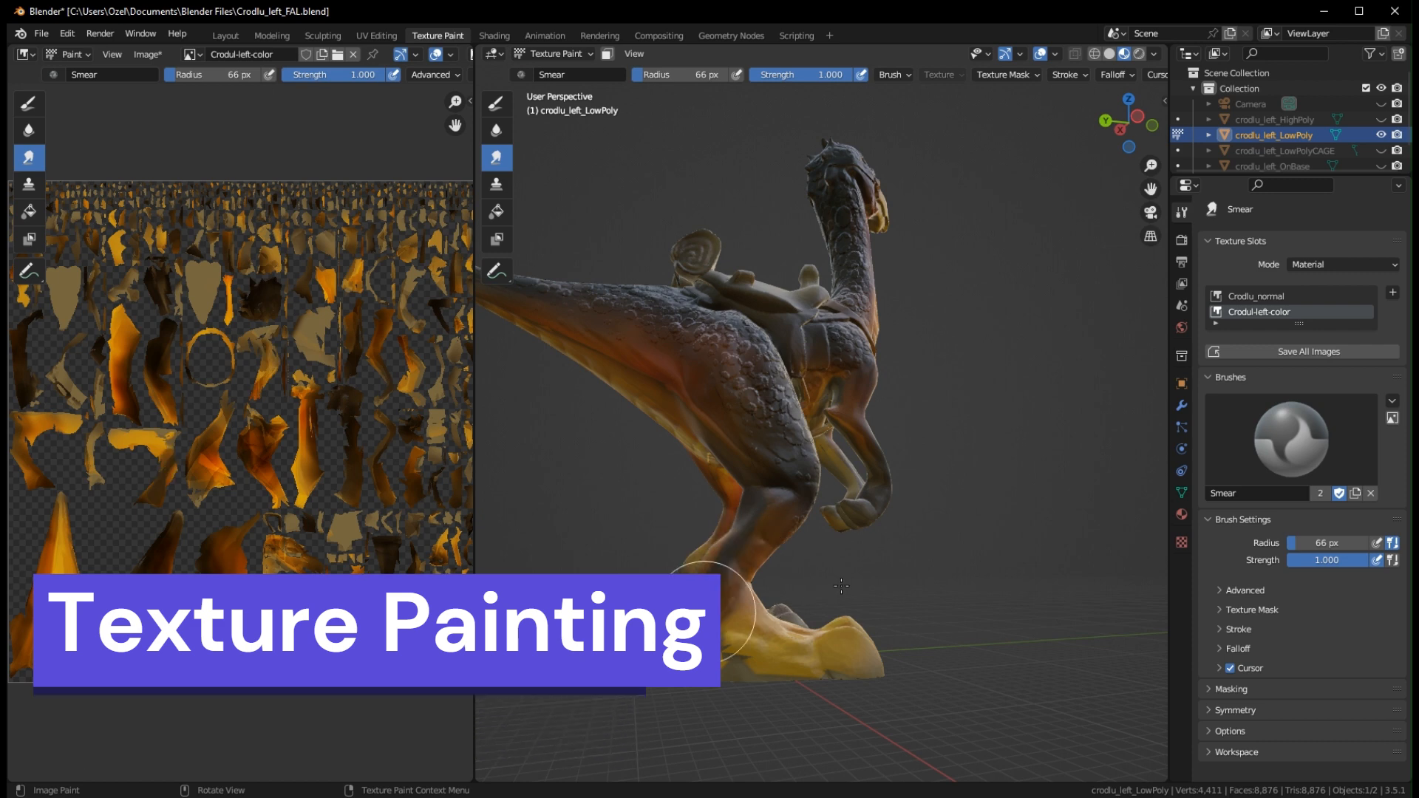
middle_click_drag(724, 615, 897, 412)
scroll(896, 624, "up", 4)
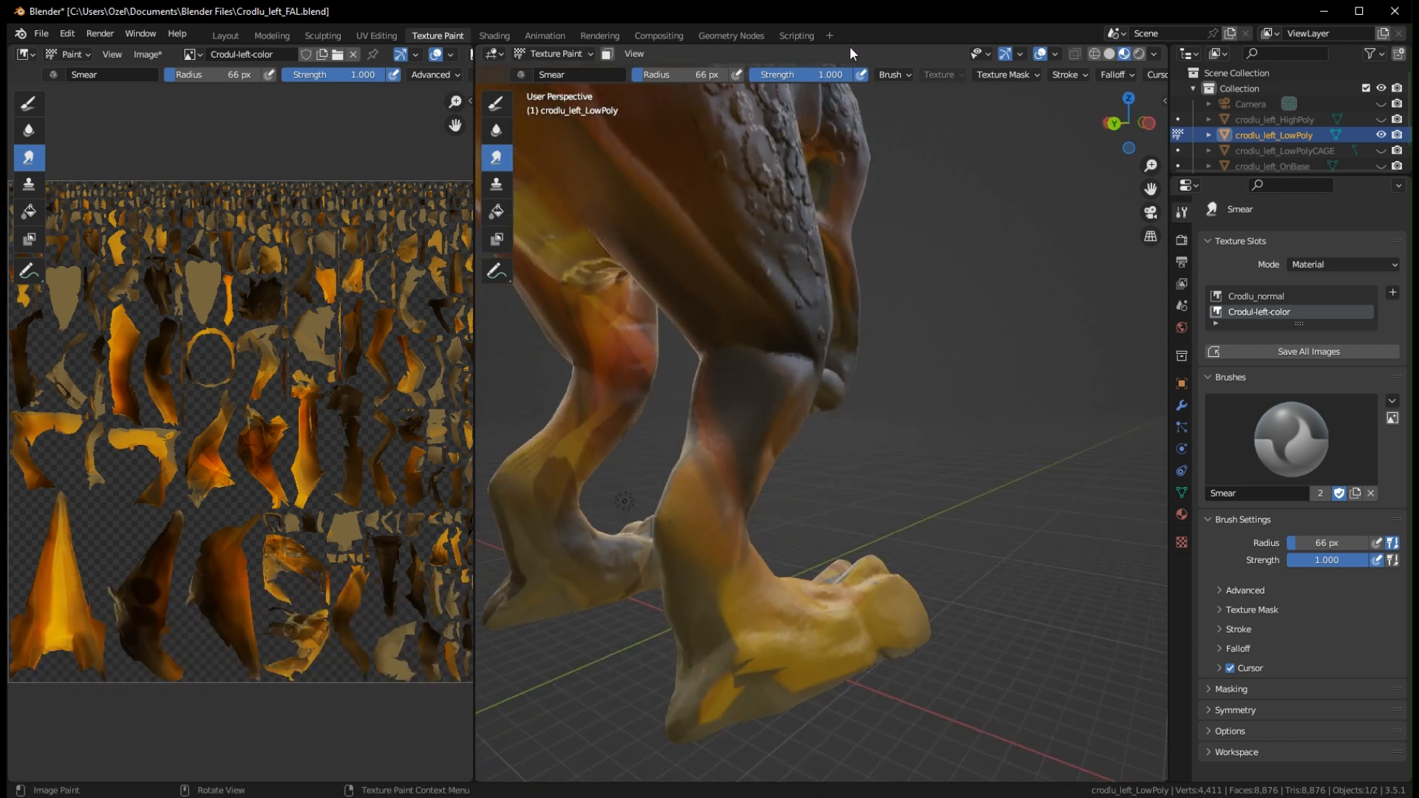
left_click_drag(853, 75, 781, 75)
left_click_drag(714, 530, 712, 429)
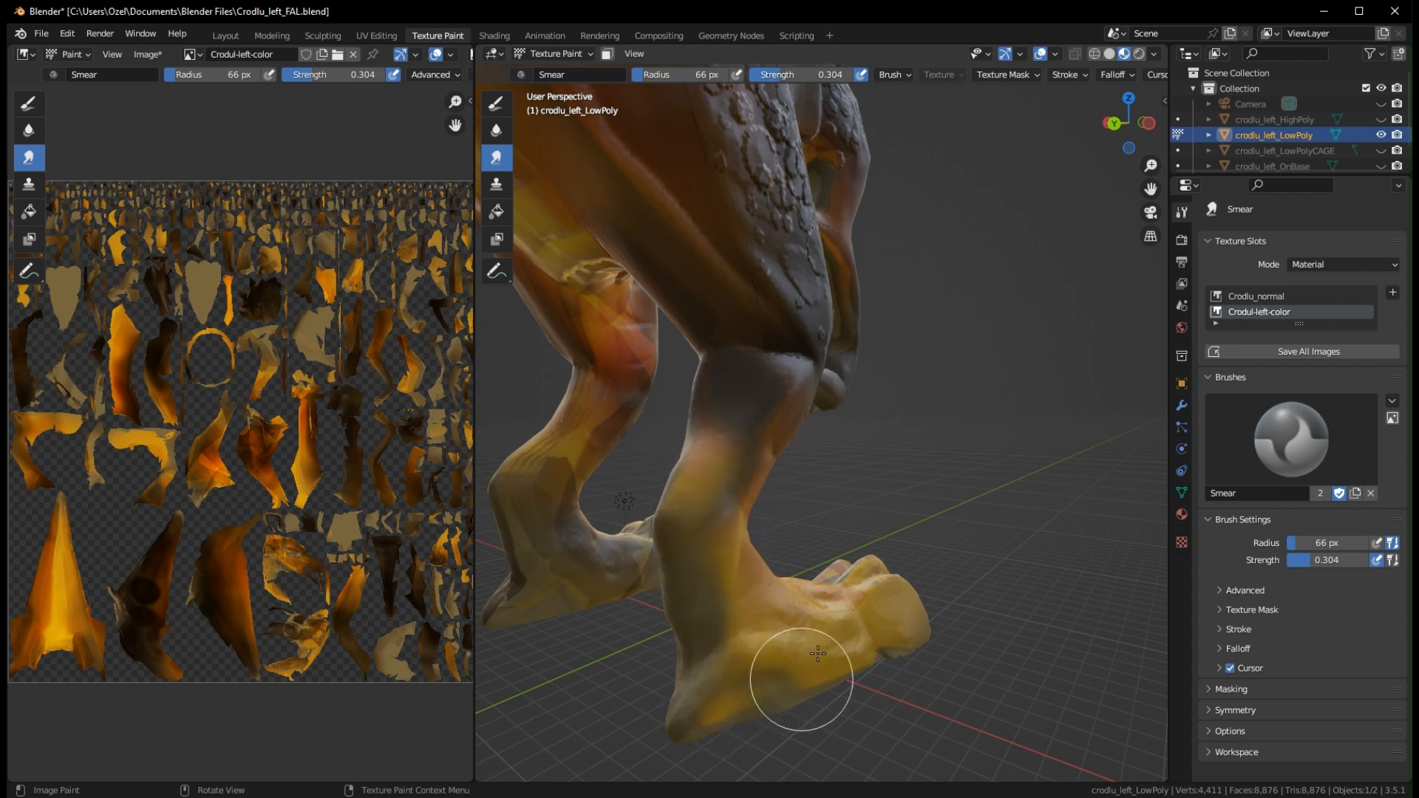
Smear the orange and brown patches together along the inner side of the opposite leg, from thigh to ankle
middle_click_drag(798, 675, 974, 621)
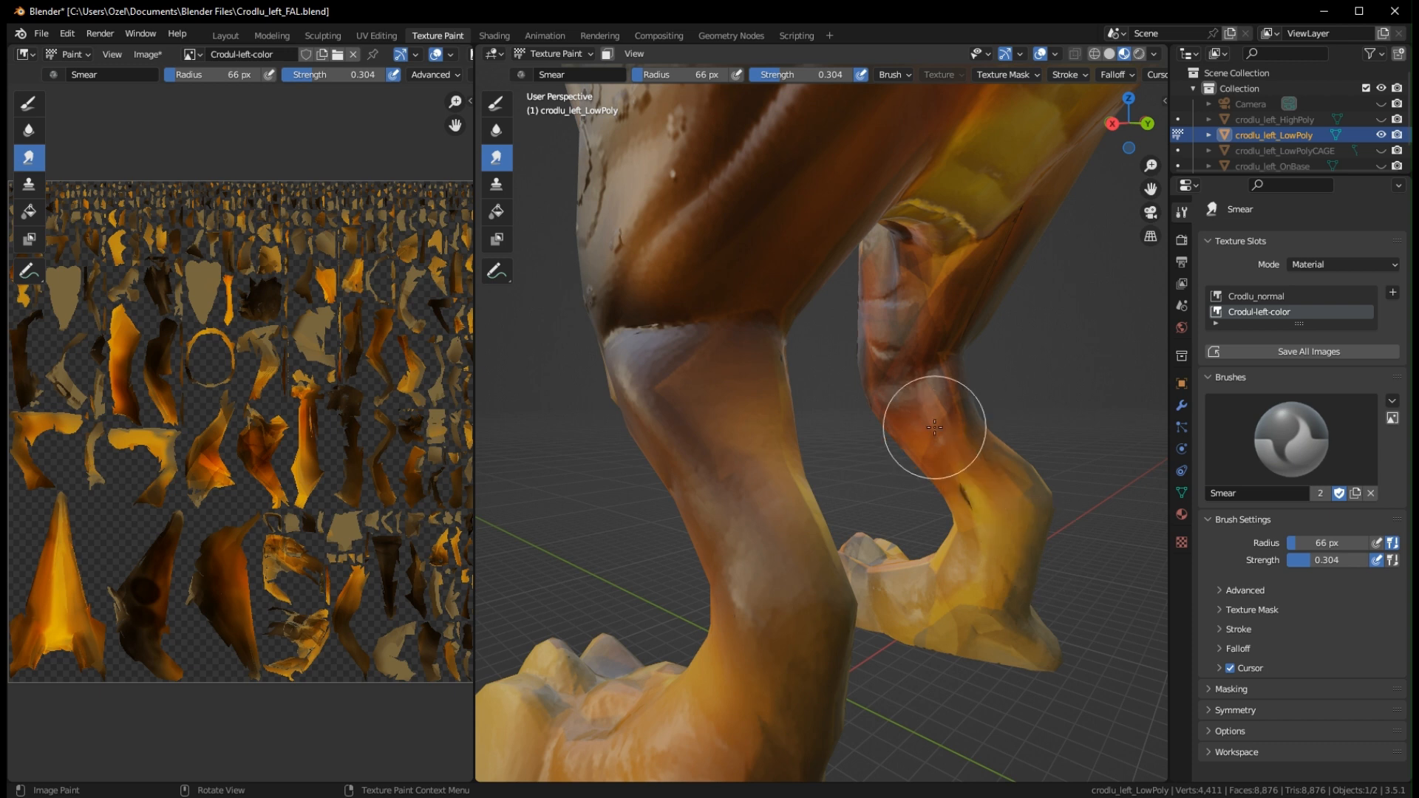
left_click_drag(972, 530, 974, 583)
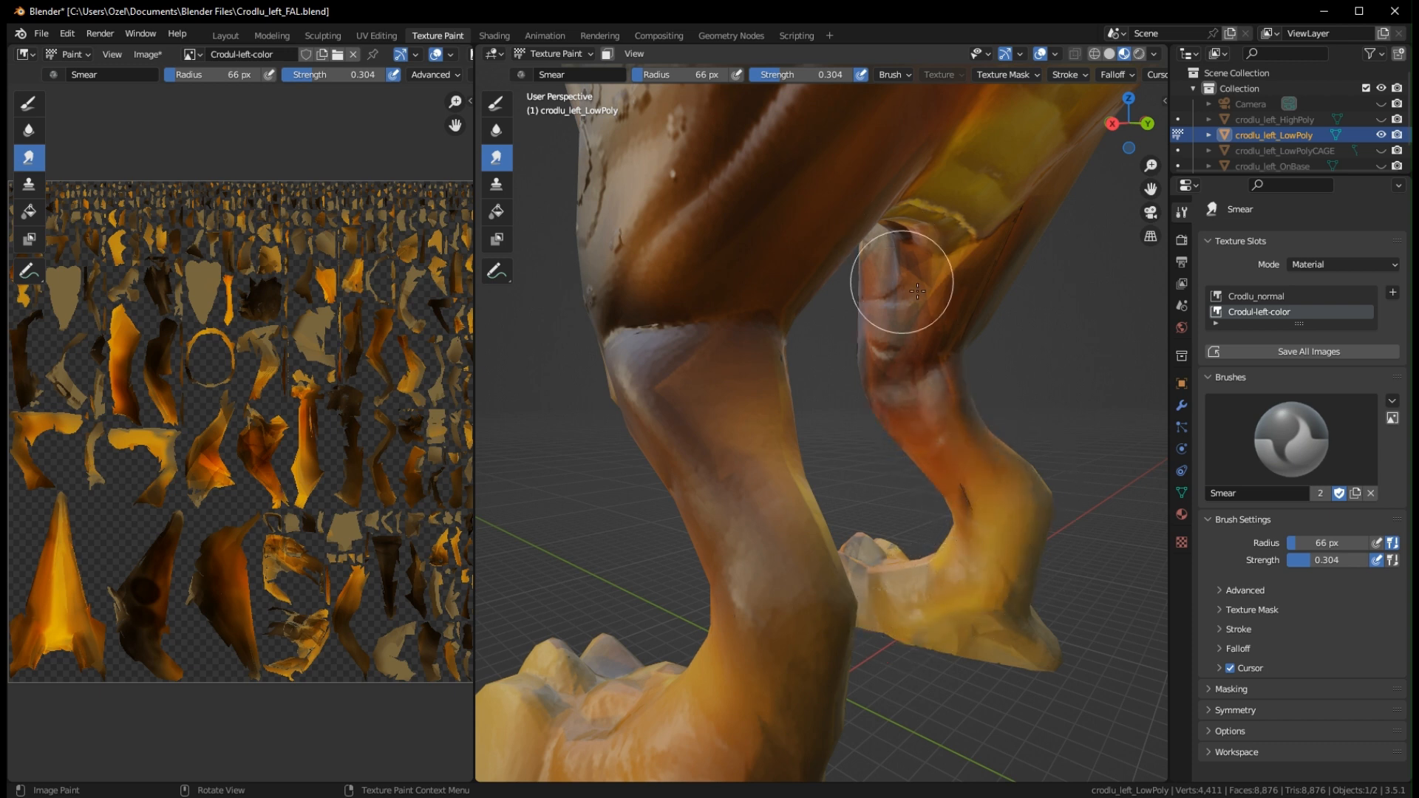
mouse_move(917, 291)
left_mouse_down()
mouse_move(887, 342)
mouse_move(989, 218)
left_mouse_up()
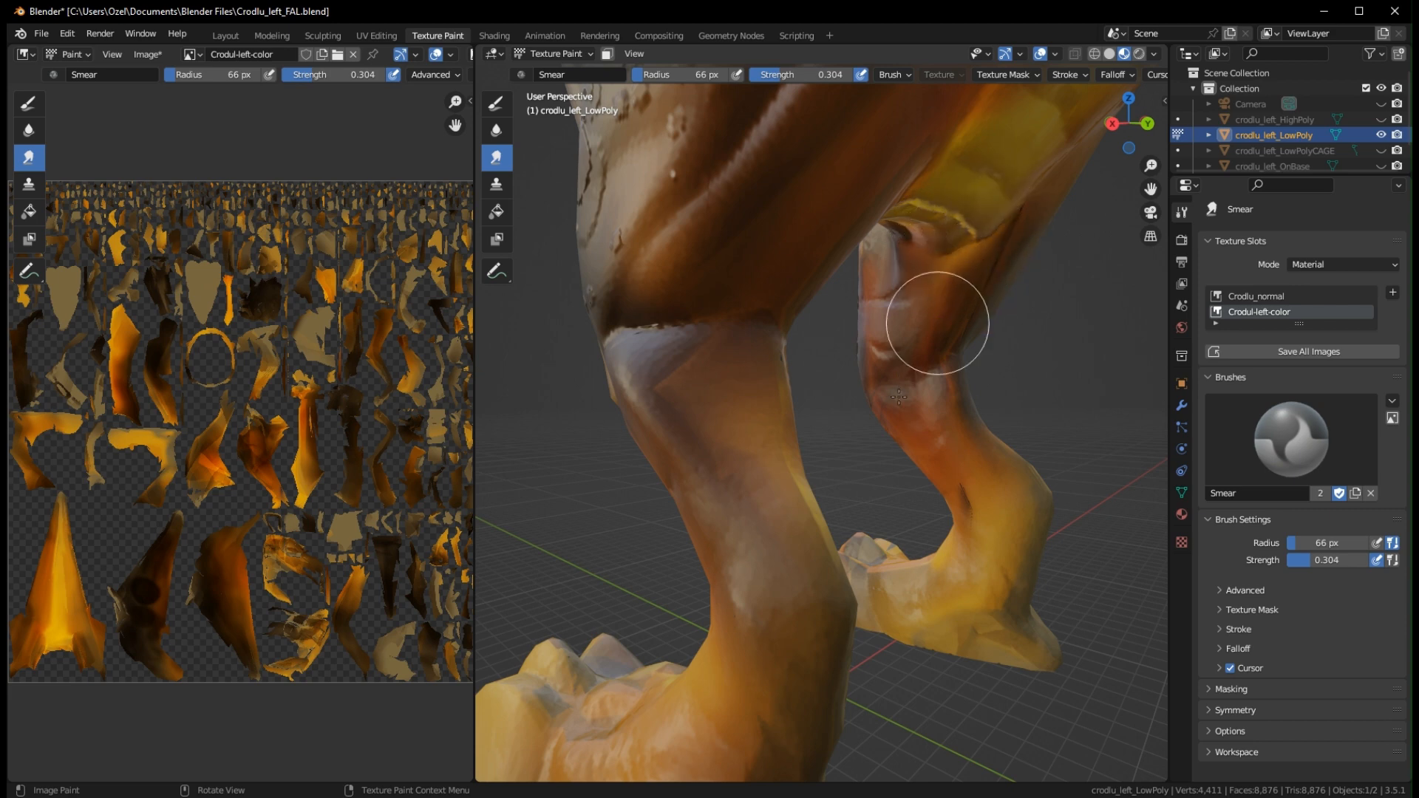
left_click_drag(899, 397, 870, 453)
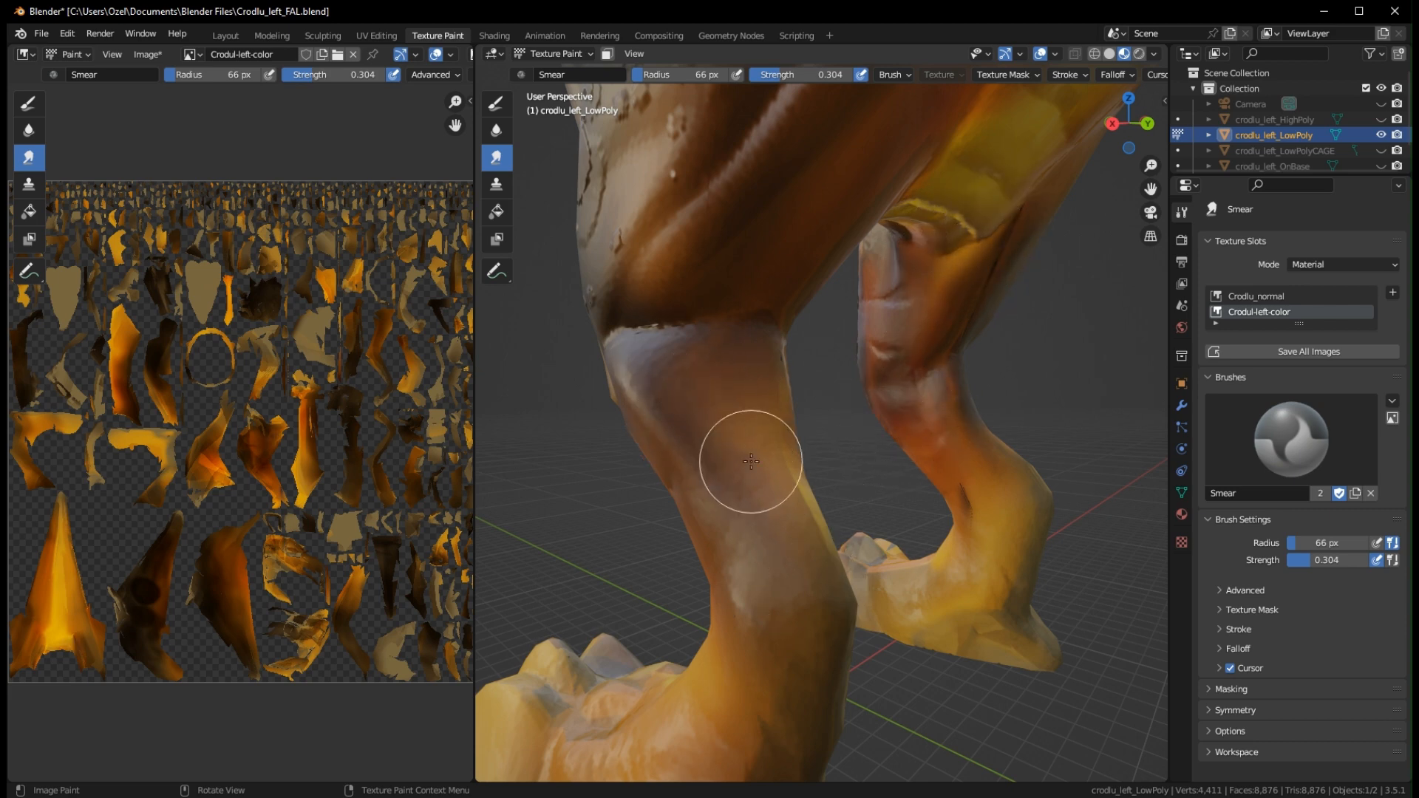
Smear the colour transitions on the shins, feet and toes, and on the inner thigh behind the hanging arms
middle_click_drag(769, 606, 914, 610)
mouse_move(915, 384)
left_mouse_down()
mouse_move(816, 593)
mouse_move(927, 580)
mouse_move(964, 558)
left_mouse_up()
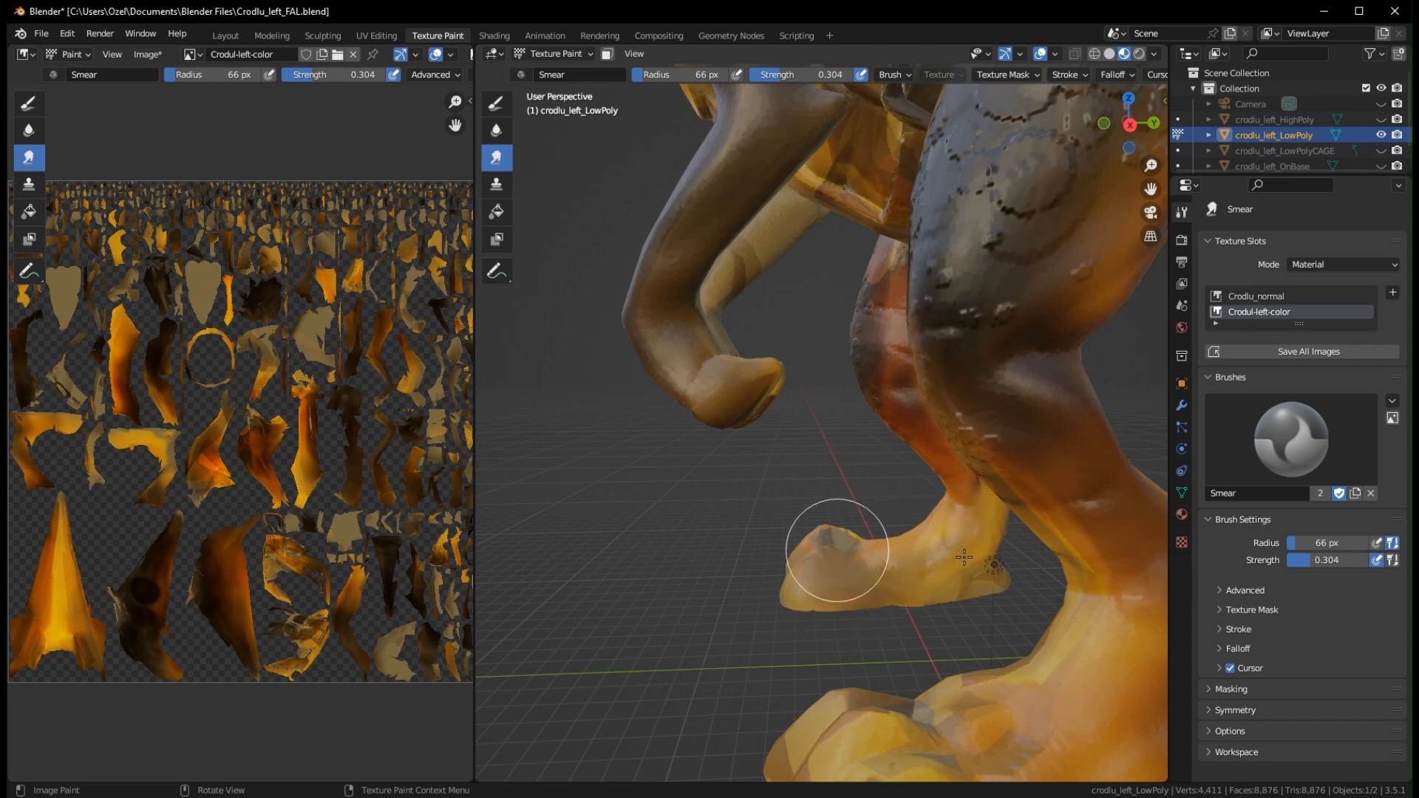
scroll(886, 561, "down", 3)
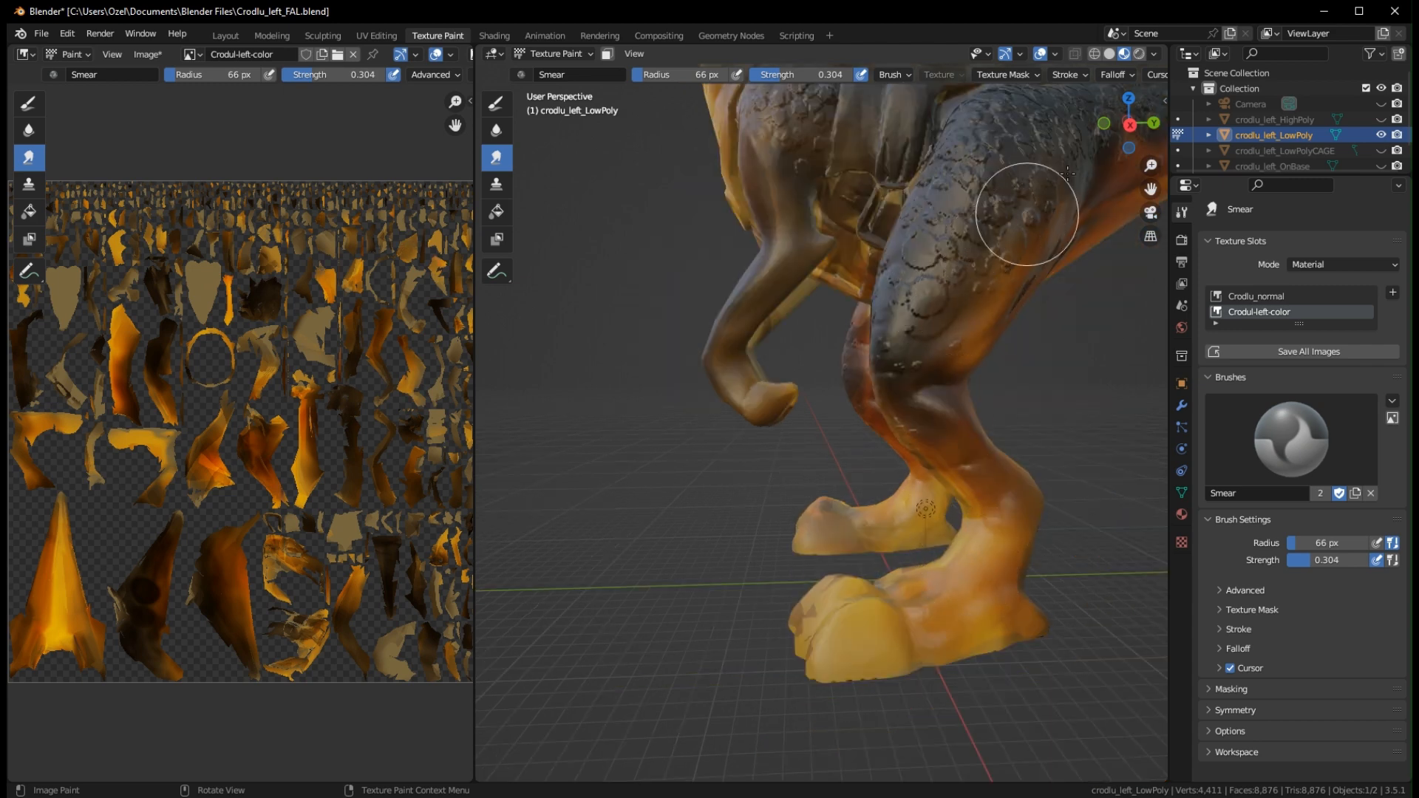
middle_click_drag(1072, 317, 957, 326)
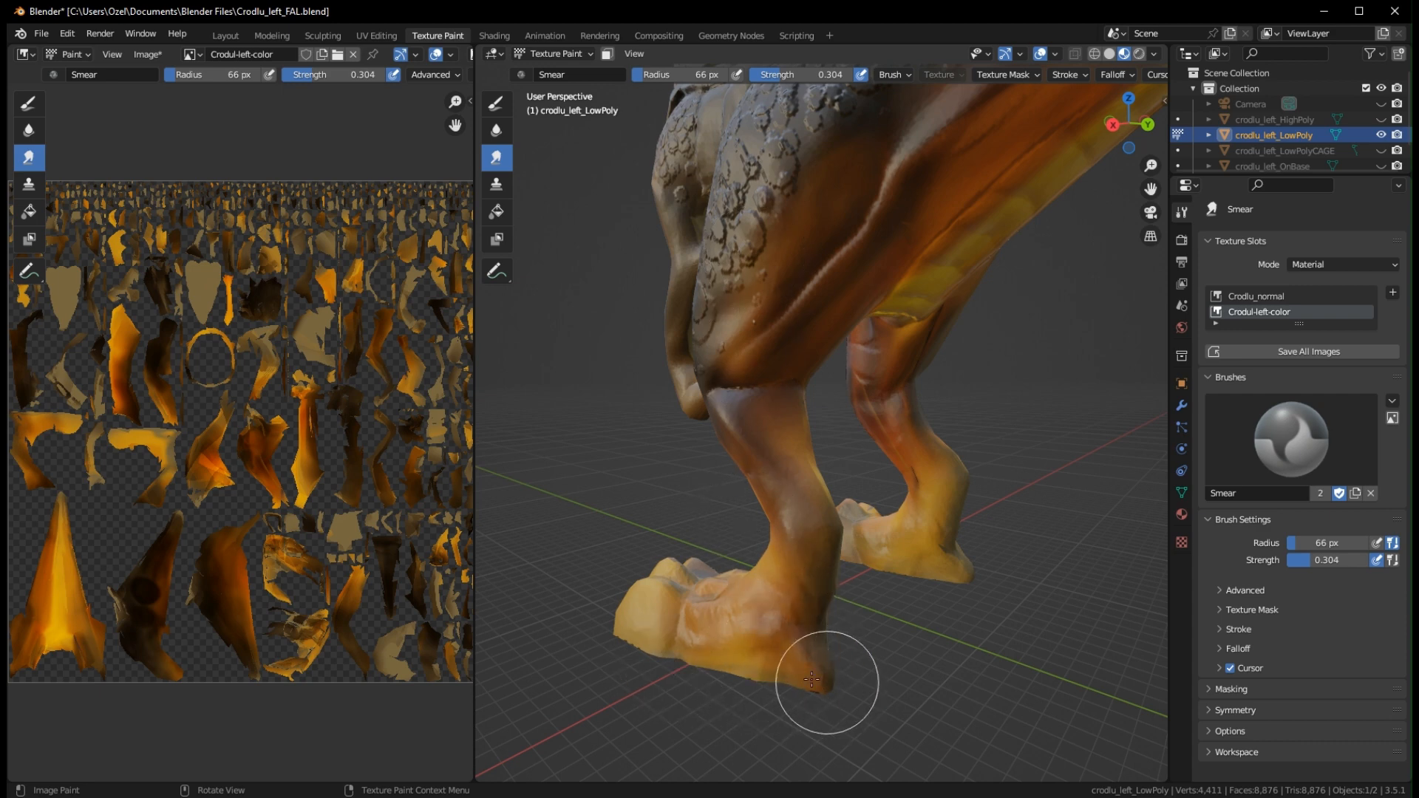
middle_click_drag(823, 675, 1017, 542)
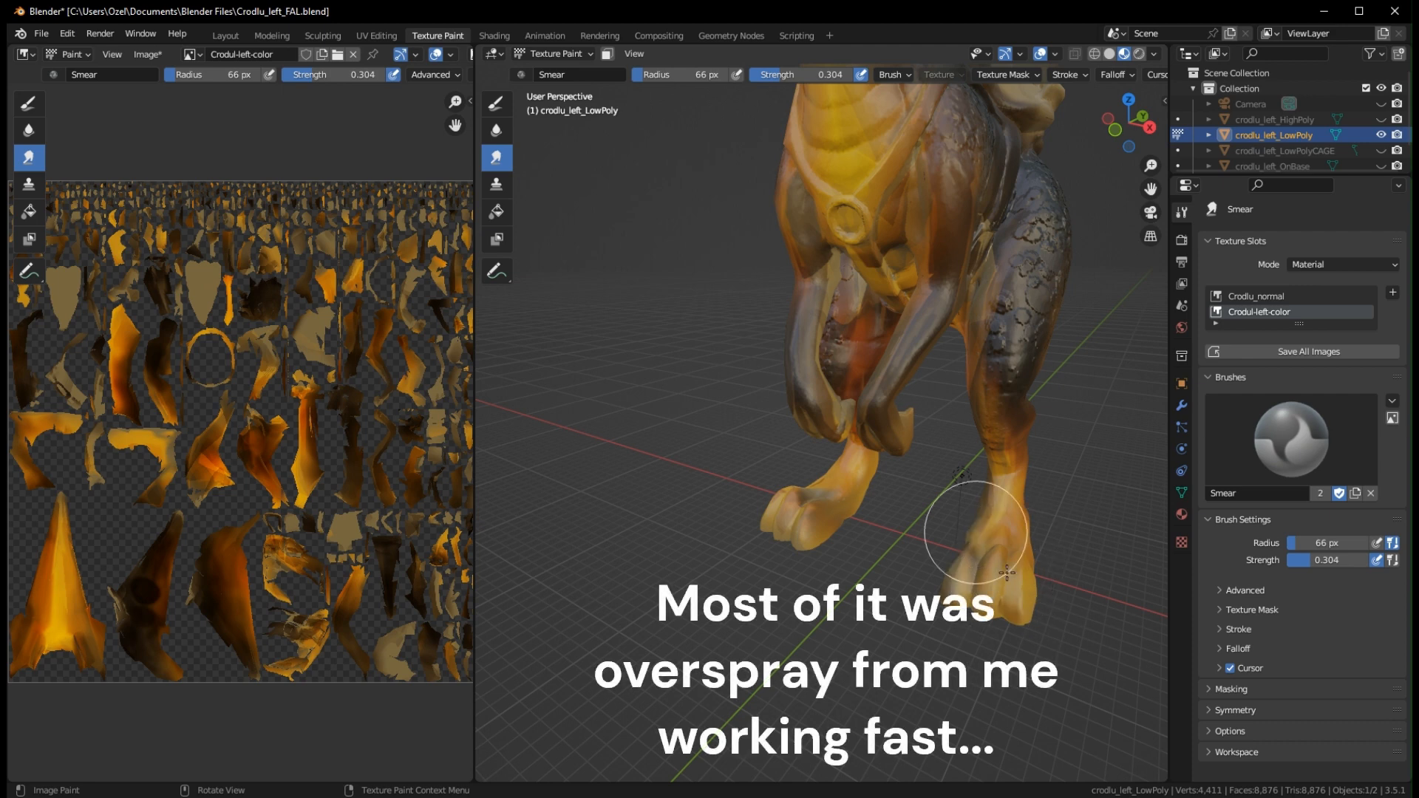
middle_click_drag(975, 535, 950, 519)
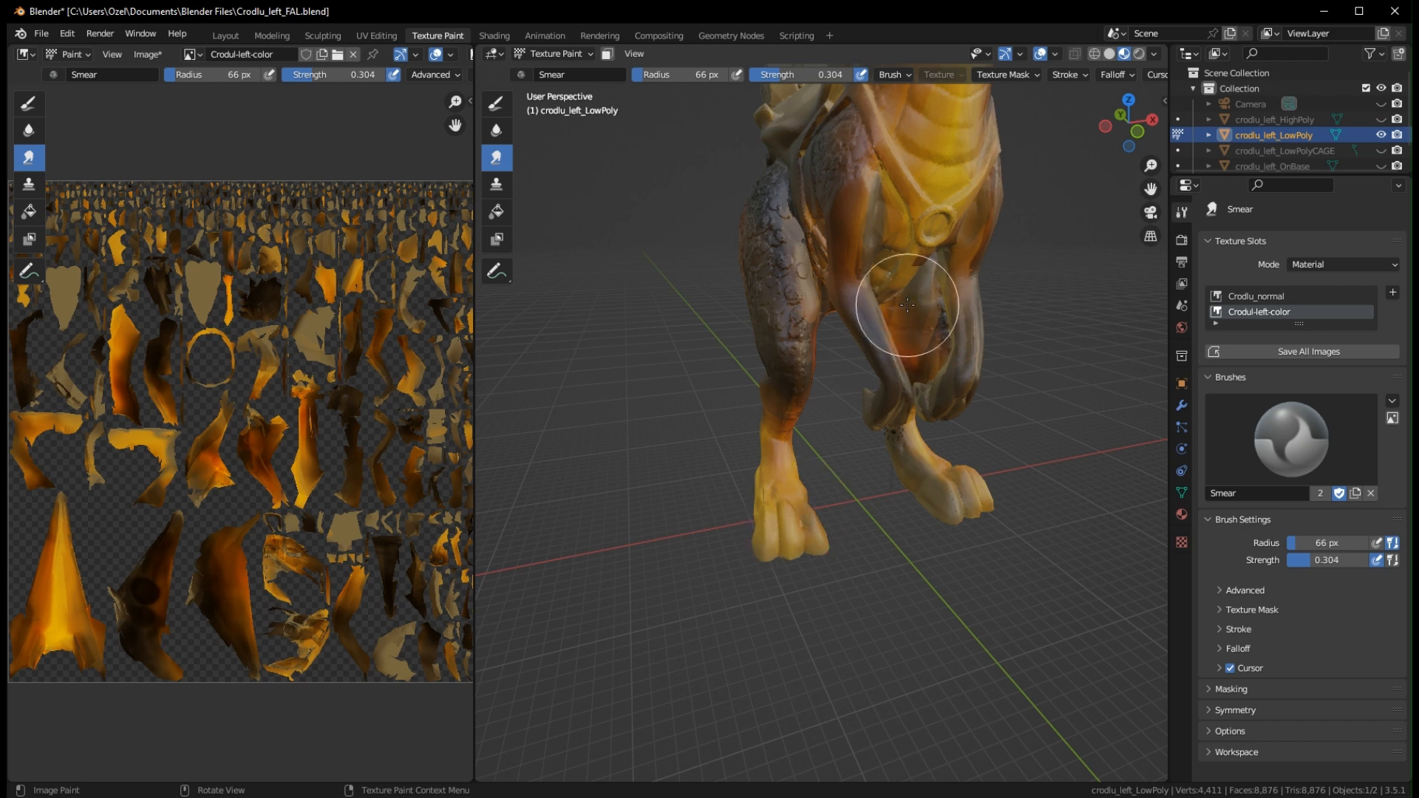
mouse_move(919, 368)
left_mouse_down()
mouse_move(932, 368)
mouse_move(934, 333)
left_mouse_up()
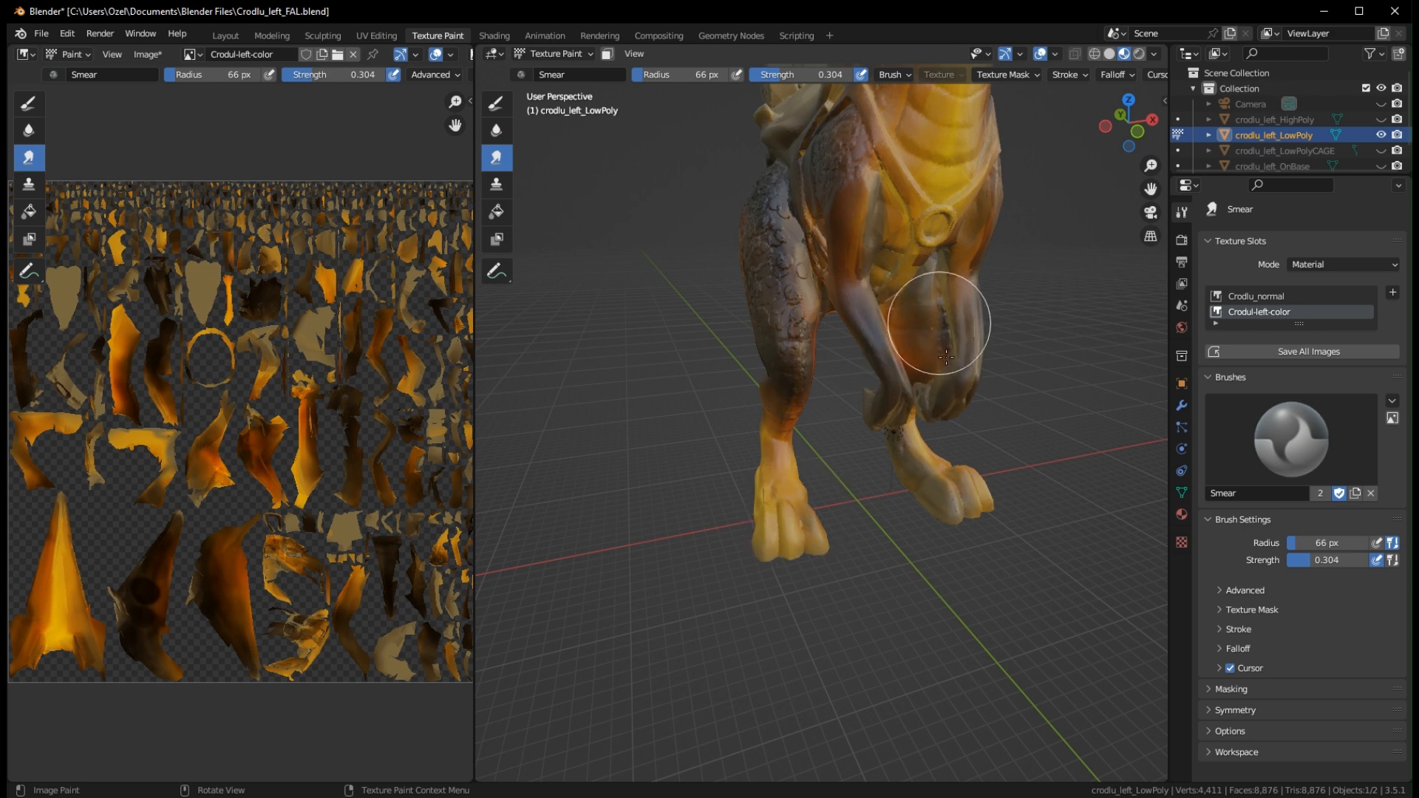
Smear the yellow-to-brown transitions around the ankle and foot of the near leg and up the far lower leg
middle_click_drag(885, 386, 784, 544)
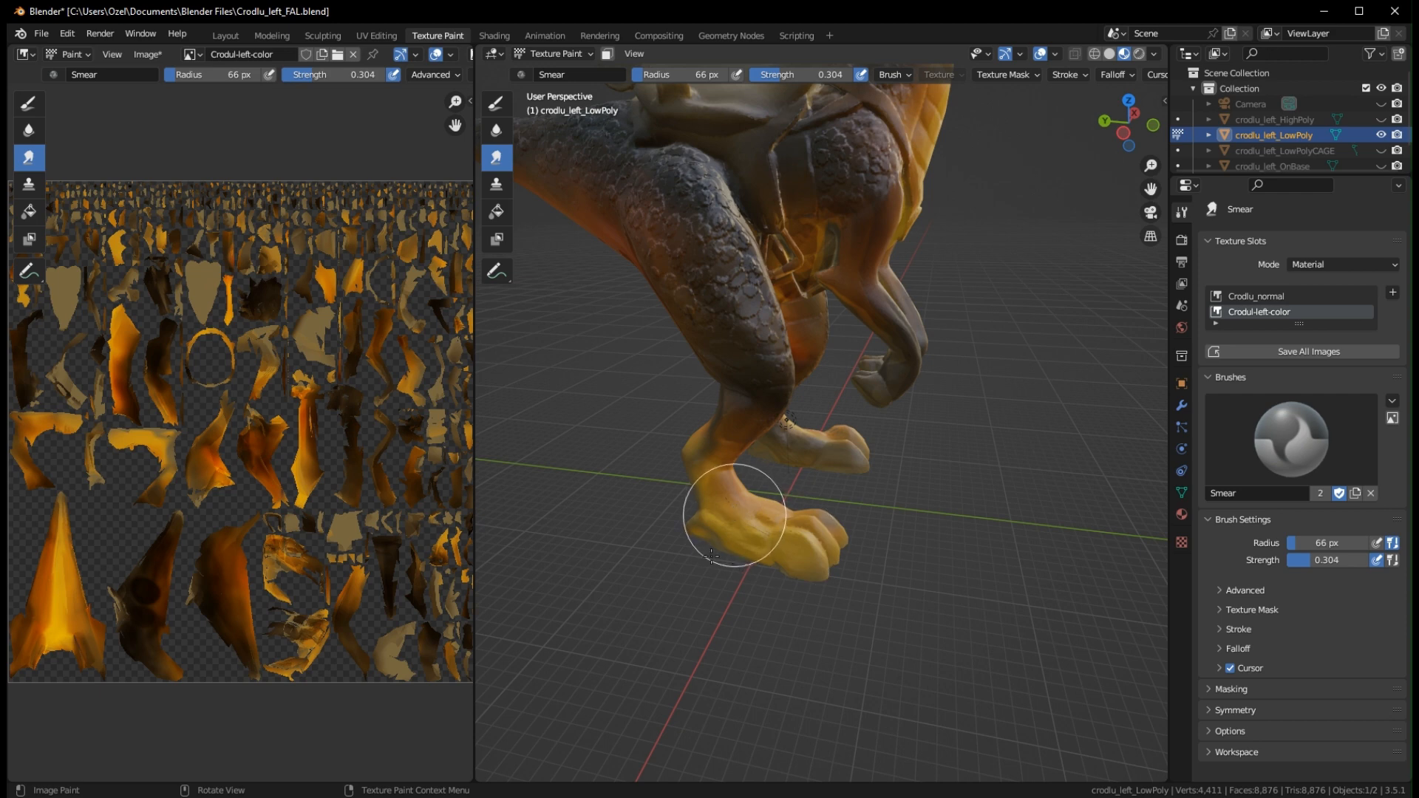
left_click_drag(860, 571, 739, 468)
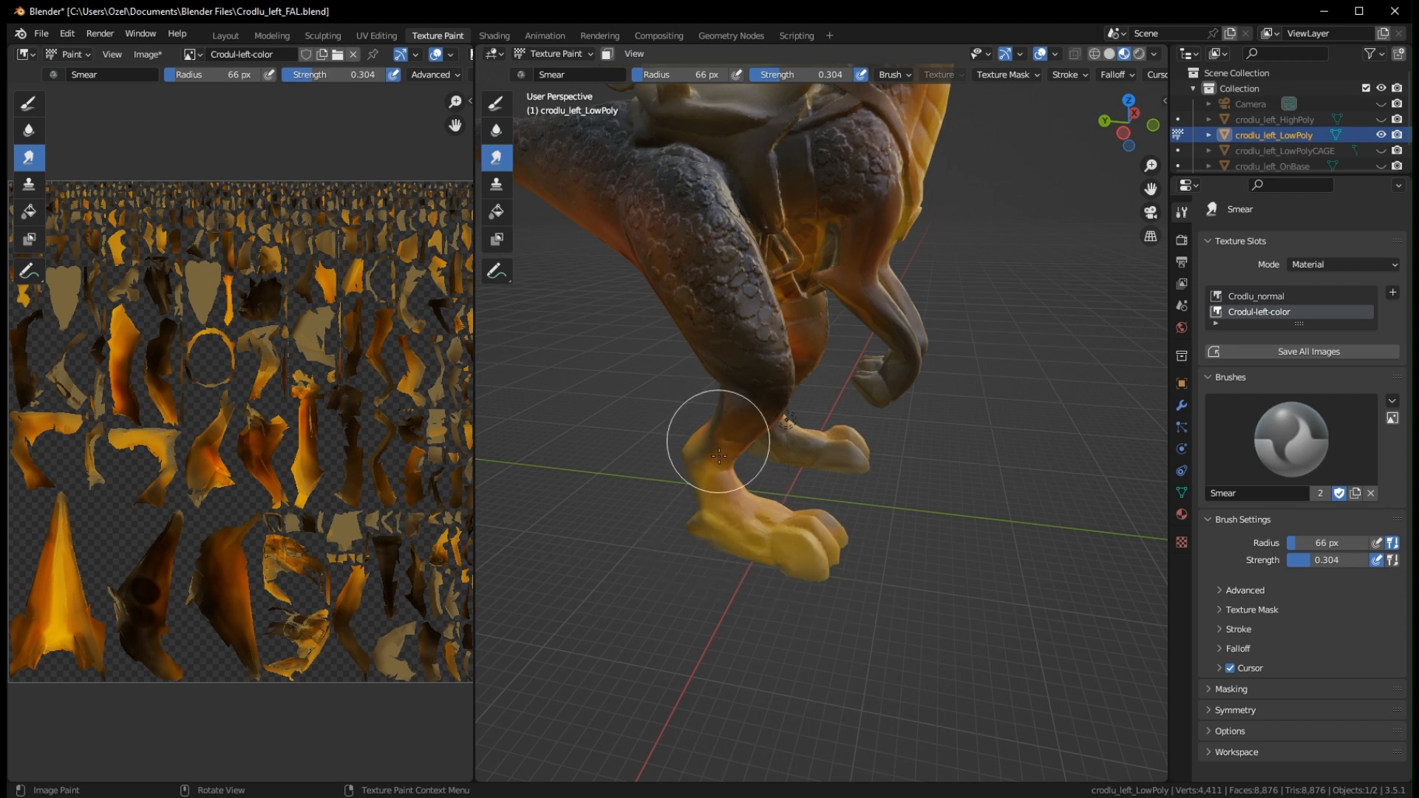
middle_click_drag(718, 456, 779, 434)
left_click_drag(779, 434, 724, 423)
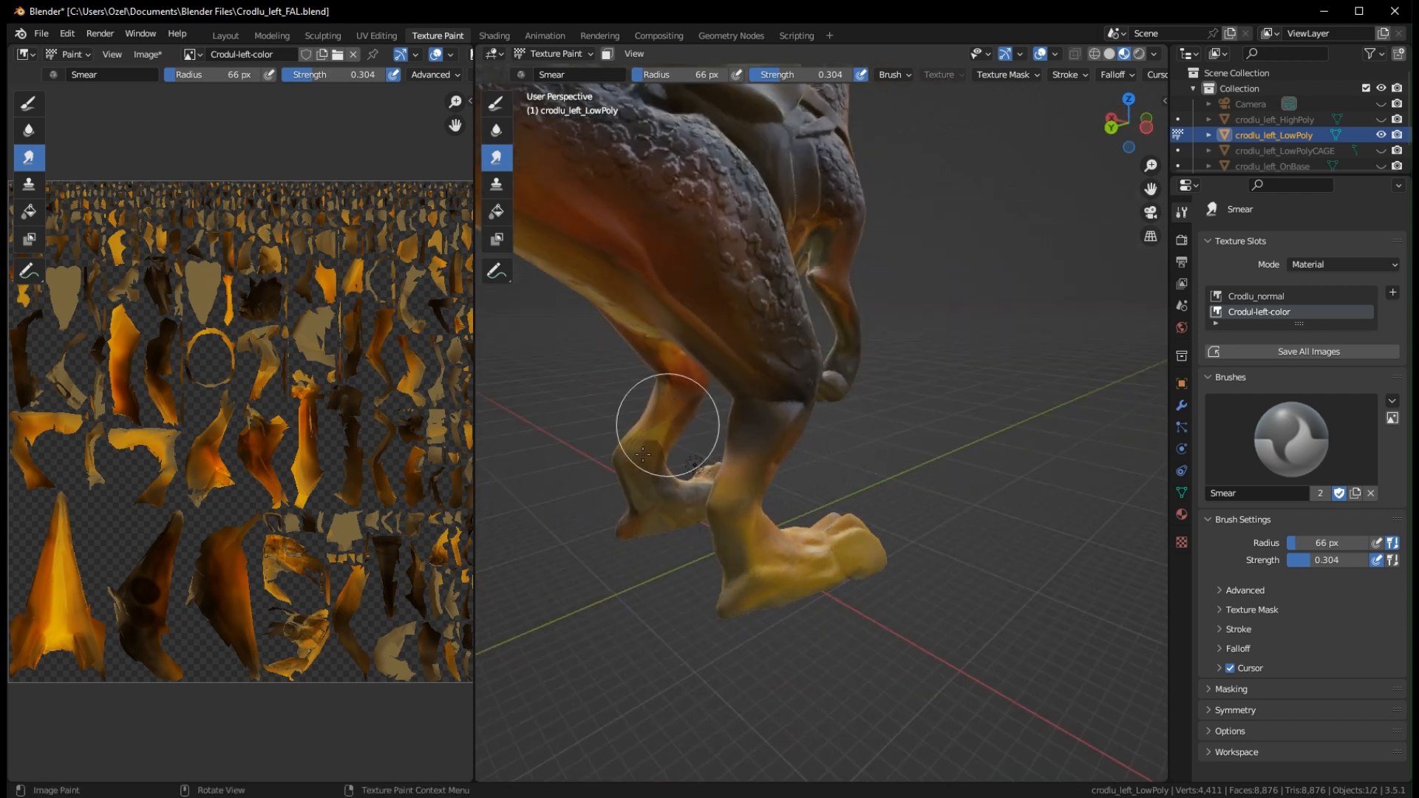
mouse_move(643, 454)
left_mouse_down()
mouse_move(646, 342)
mouse_move(630, 333)
left_mouse_up()
Smear the orange and brown paint along both forearms and elbows, working from the front of the model
middle_click_drag(681, 396, 650, 545)
middle_click_drag(590, 592, 921, 525)
mouse_move(941, 364)
middle_mouse_down()
mouse_move(1049, 389)
mouse_move(1027, 403)
mouse_move(976, 368)
mouse_move(894, 370)
mouse_move(851, 390)
middle_mouse_up()
left_click_drag(851, 390, 851, 272)
left_click_drag(882, 350, 851, 360)
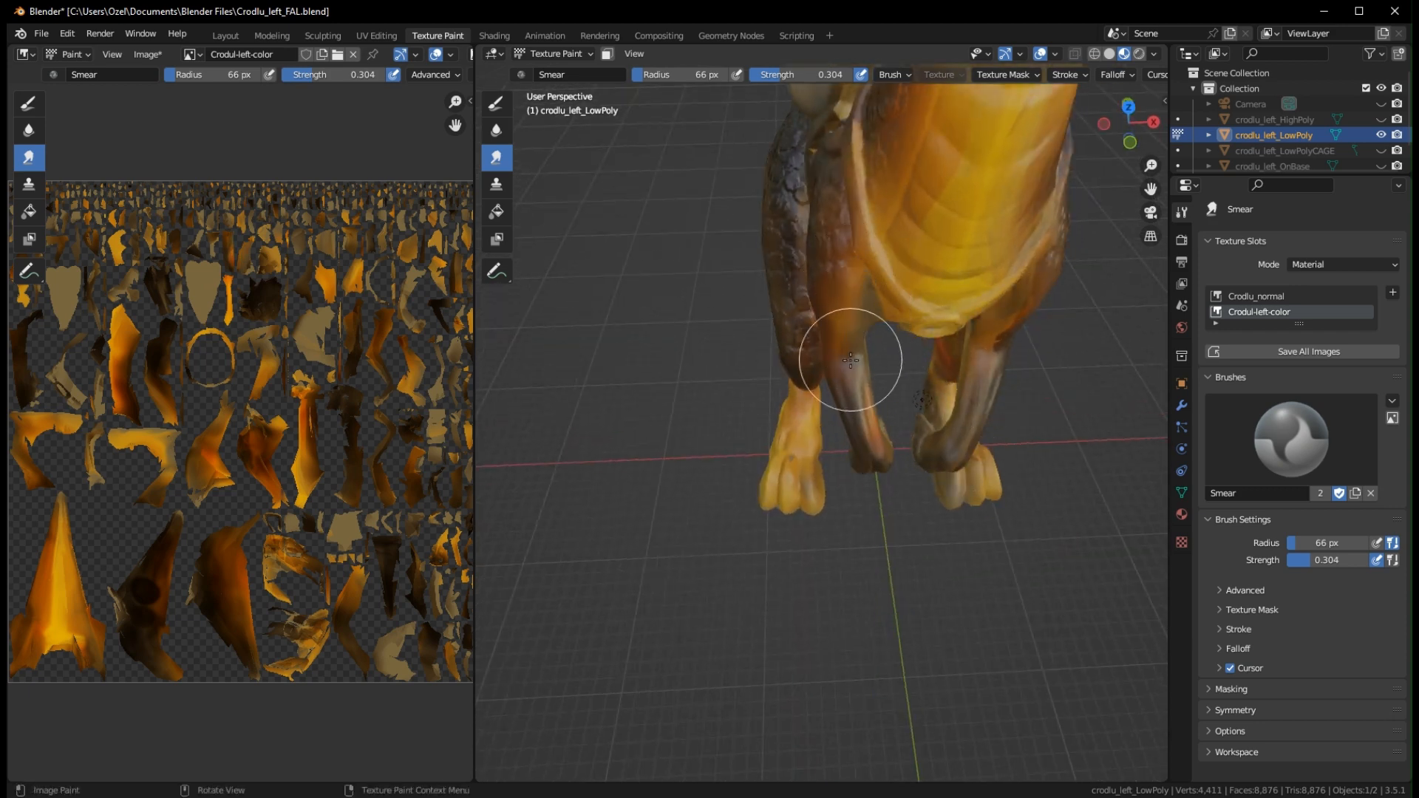
left_click_drag(890, 451, 880, 412)
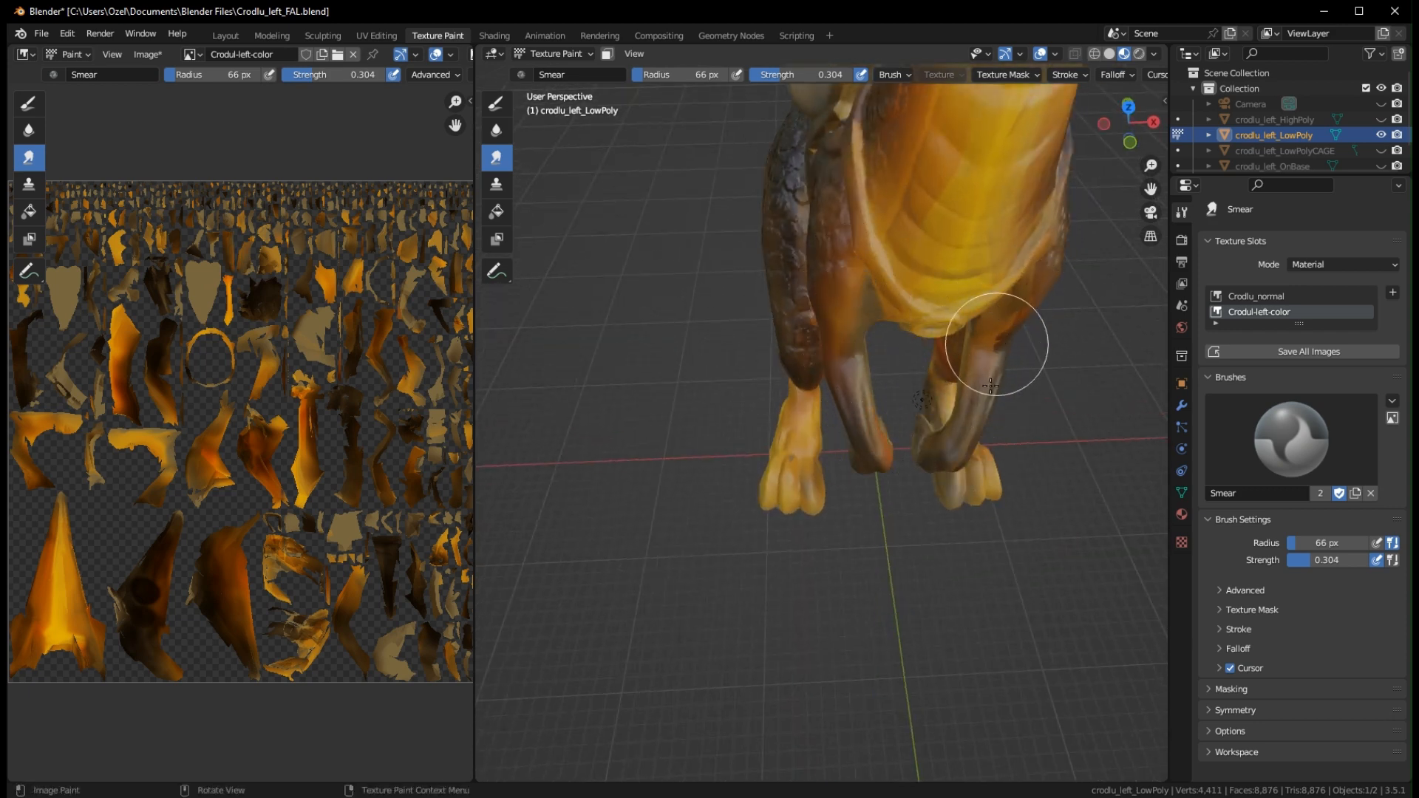
mouse_move(991, 386)
left_mouse_down()
mouse_move(975, 351)
mouse_move(976, 407)
left_mouse_up()
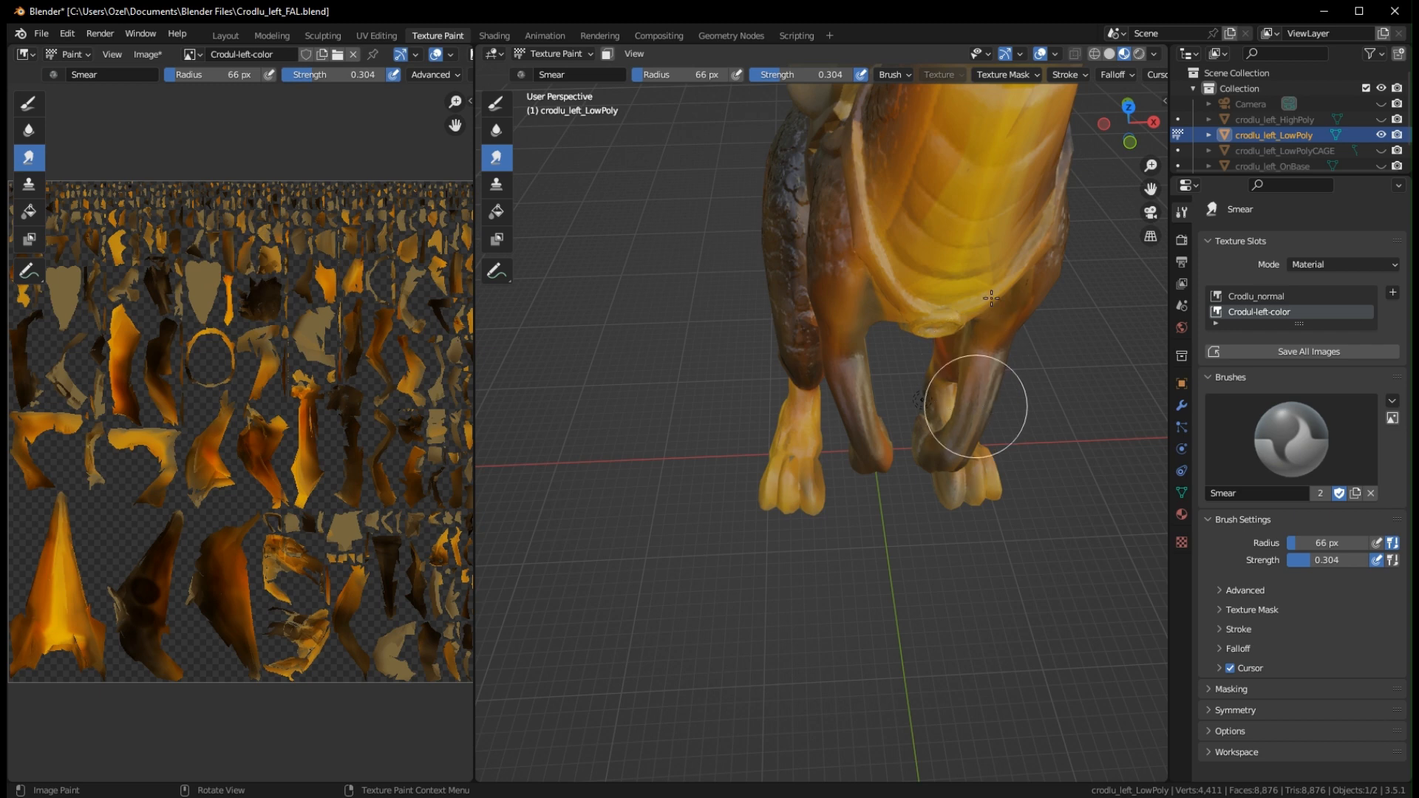
Try the Soften tool at strength 0.770 on the yellow chest, and return to the Smear tool
mouse_move(976, 407)
middle_mouse_down()
mouse_move(1058, 414)
mouse_move(579, 219)
middle_mouse_up()
left_click(496, 130)
key("shift+f")
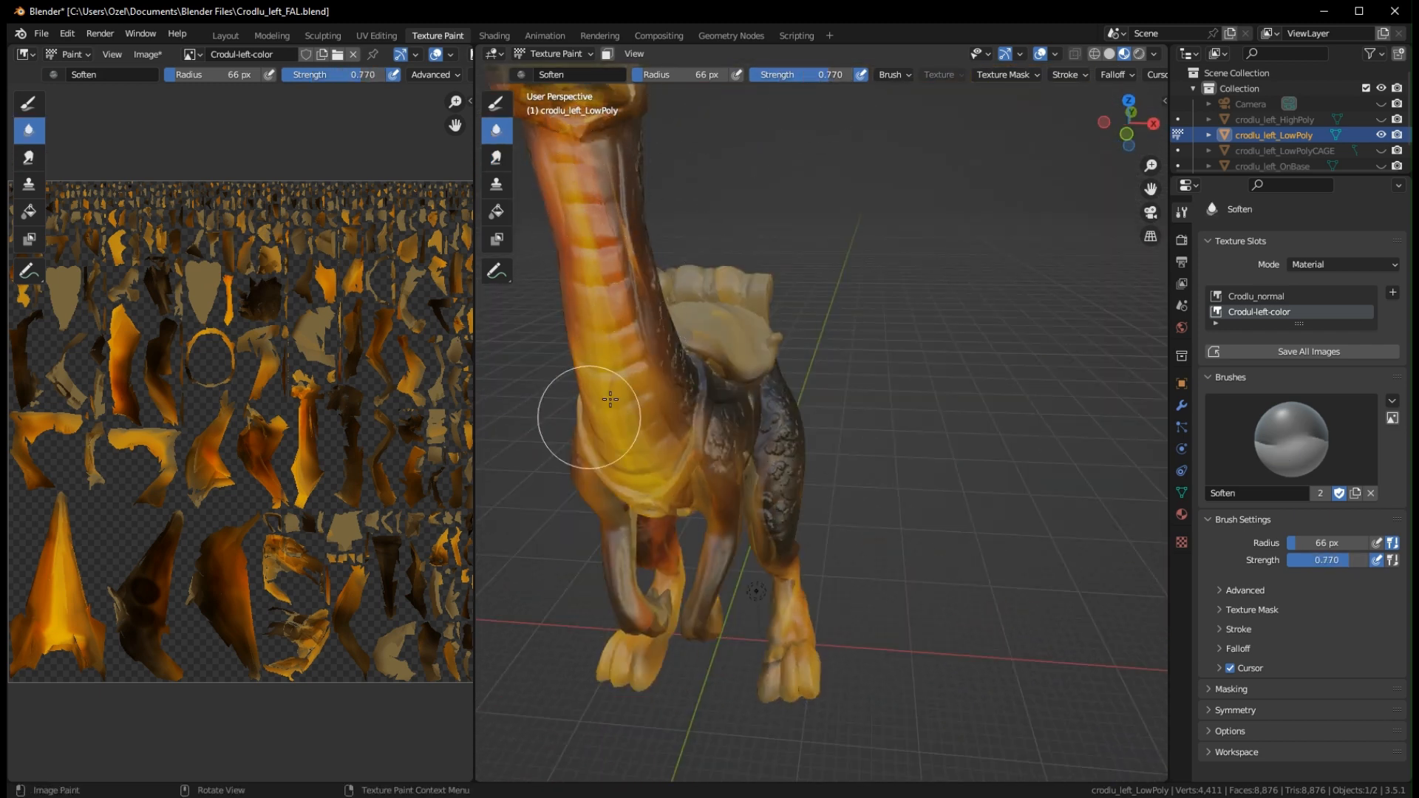
left_click(497, 157)
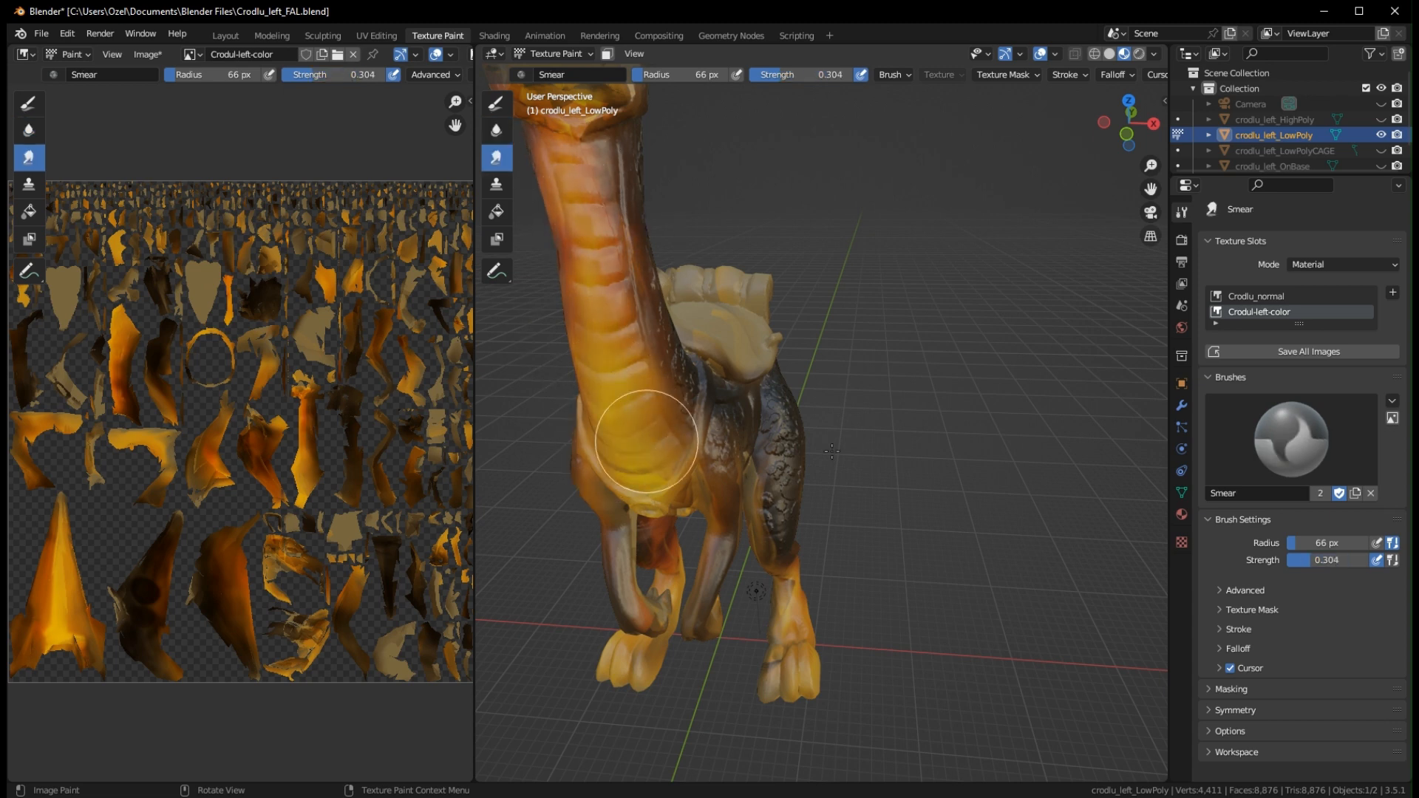
Tint the head's crest spikes and forehead with the orange-yellow TexDraw brush in Overlay mode
mouse_move(633, 428)
middle_mouse_down()
mouse_move(794, 533)
mouse_move(1065, 429)
mouse_move(1008, 485)
mouse_move(759, 537)
middle_mouse_up()
middle_click_drag(893, 305, 1020, 325)
left_click(496, 104)
middle_click_drag(651, 177, 719, 282)
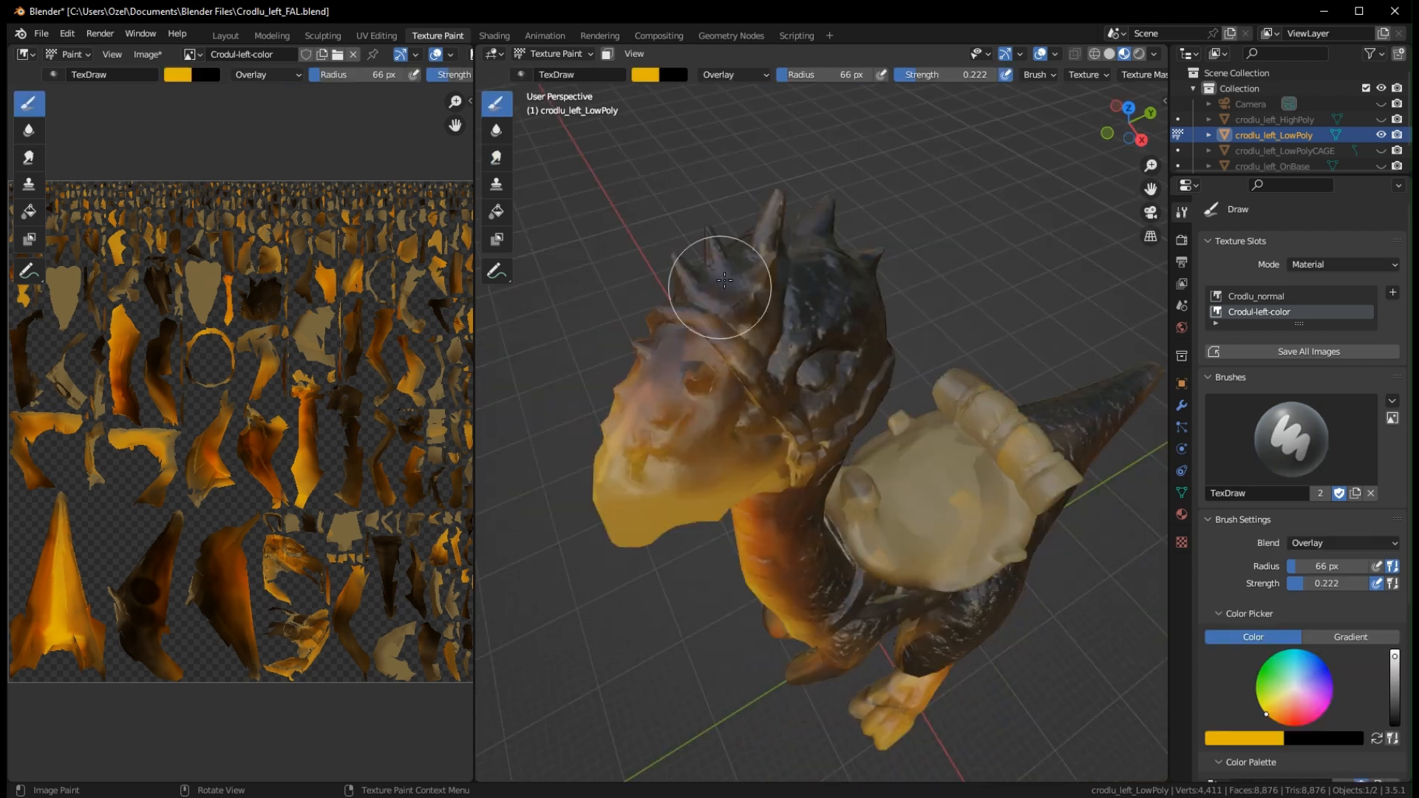
left_click_drag(719, 282, 712, 451)
middle_click_drag(712, 450, 817, 204)
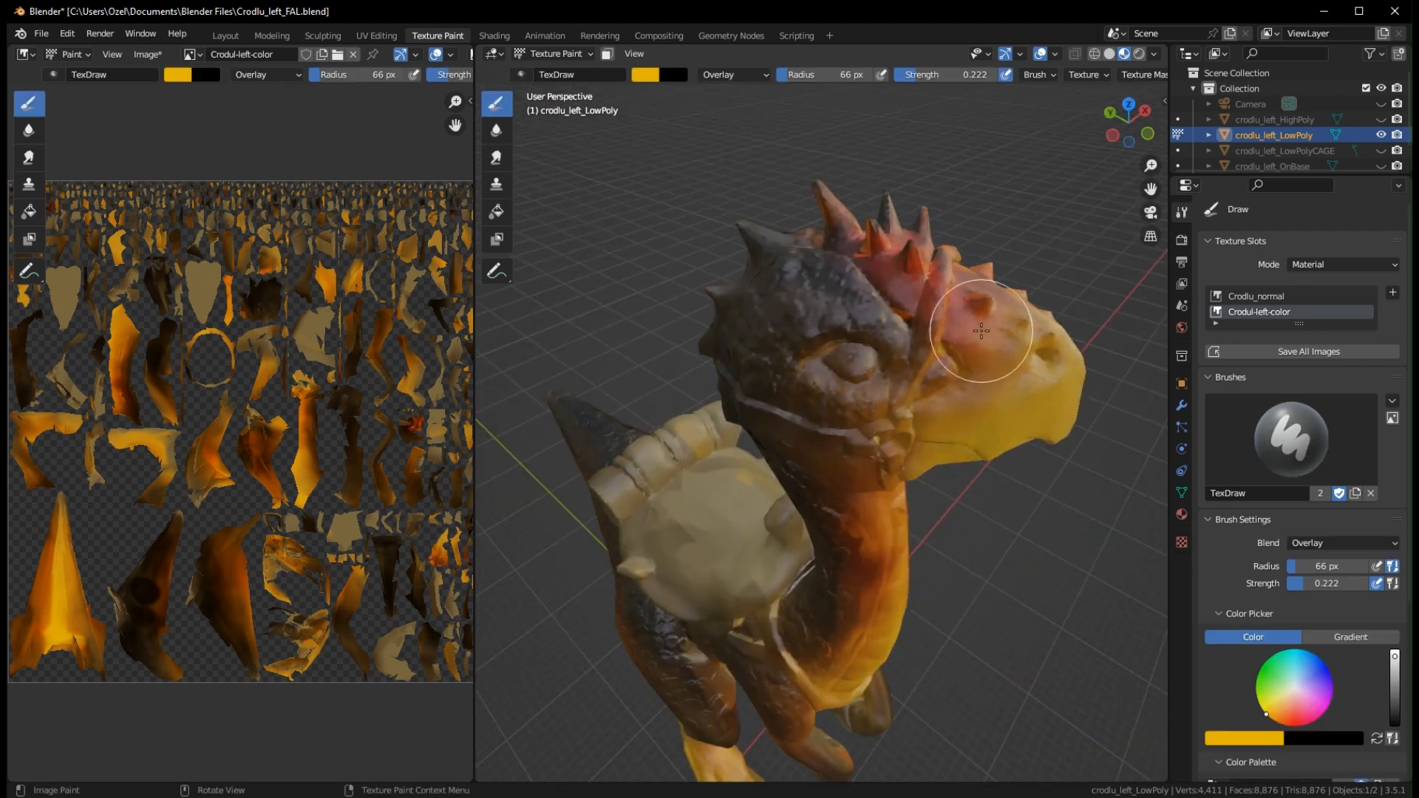
middle_click_drag(982, 333, 717, 488)
middle_click_drag(747, 143, 761, 257)
left_click_drag(760, 257, 758, 364)
key("s")
mouse_move(586, 287)
left_mouse_down()
mouse_move(598, 399)
mouse_move(586, 318)
left_mouse_up()
Change the Overlay brush colour to red and tint the beak tip and the top of the beak
middle_click_drag(961, 443, 1157, 451)
left_click(1298, 726)
left_click_drag(1030, 347, 1027, 463)
left_click_drag(1028, 463, 986, 252)
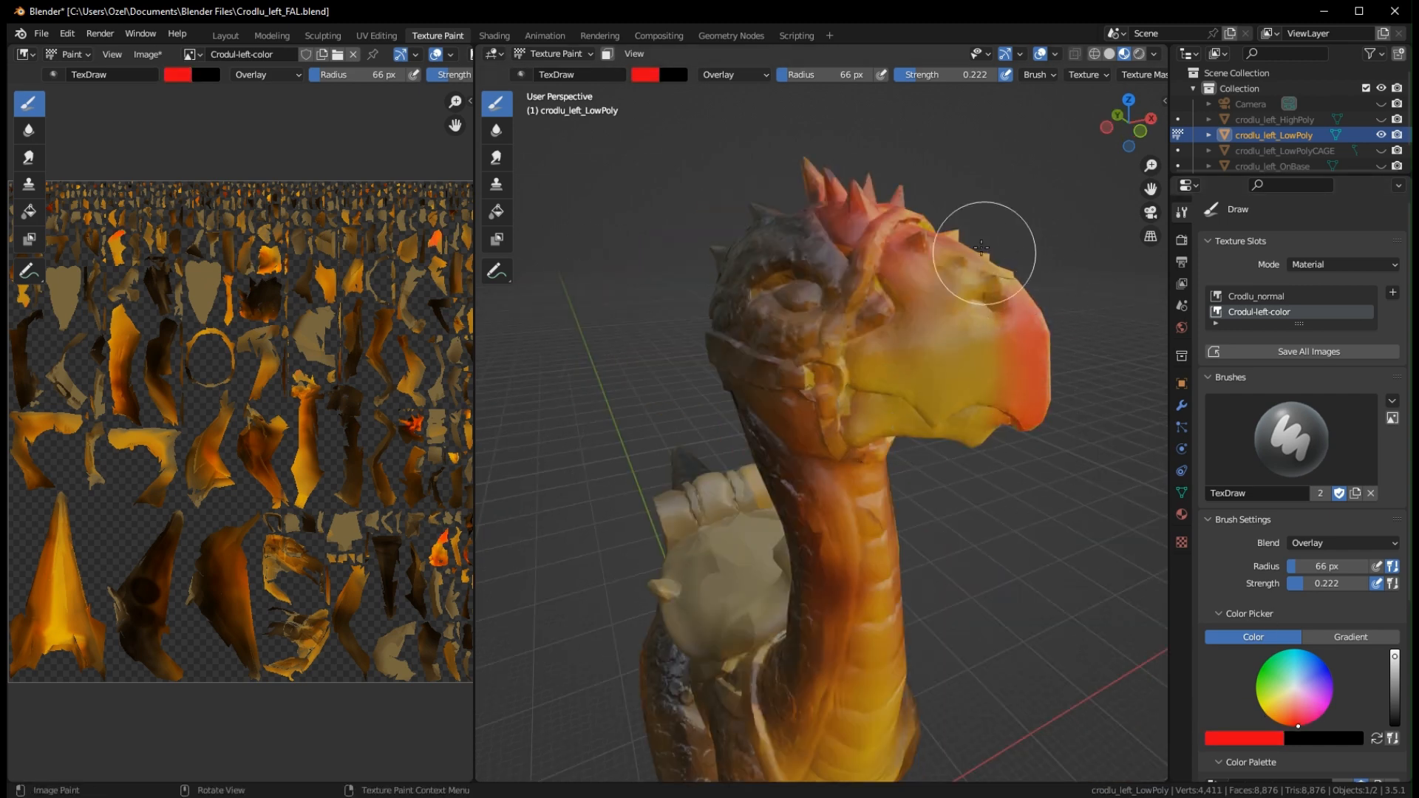
middle_click_drag(986, 253, 808, 378)
mouse_move(654, 276)
left_mouse_down()
mouse_move(596, 349)
mouse_move(681, 244)
mouse_move(632, 286)
left_mouse_up()
Blend the red tint into the yellow on the sides of the head and beak with the Smear tool
left_click(498, 128)
left_click(496, 157)
middle_click_drag(632, 286, 611, 459)
left_click_drag(611, 459, 669, 417)
mouse_move(674, 437)
middle_mouse_down()
mouse_move(906, 501)
mouse_move(828, 481)
mouse_move(883, 295)
middle_mouse_up()
mouse_move(844, 327)
left_mouse_down()
mouse_move(819, 326)
mouse_move(915, 267)
left_mouse_up()
middle_click_drag(921, 273, 814, 418)
Smear the red and orange paint across the seam at the front of the beak
scroll(858, 418, "up", 5)
mouse_move(800, 401)
left_mouse_down()
mouse_move(735, 266)
mouse_move(709, 326)
mouse_move(786, 304)
mouse_move(745, 346)
mouse_move(808, 332)
mouse_move(789, 418)
left_mouse_up()
mouse_move(698, 249)
left_mouse_down()
mouse_move(703, 326)
mouse_move(867, 385)
left_mouse_up()
left_click_drag(777, 304, 782, 404)
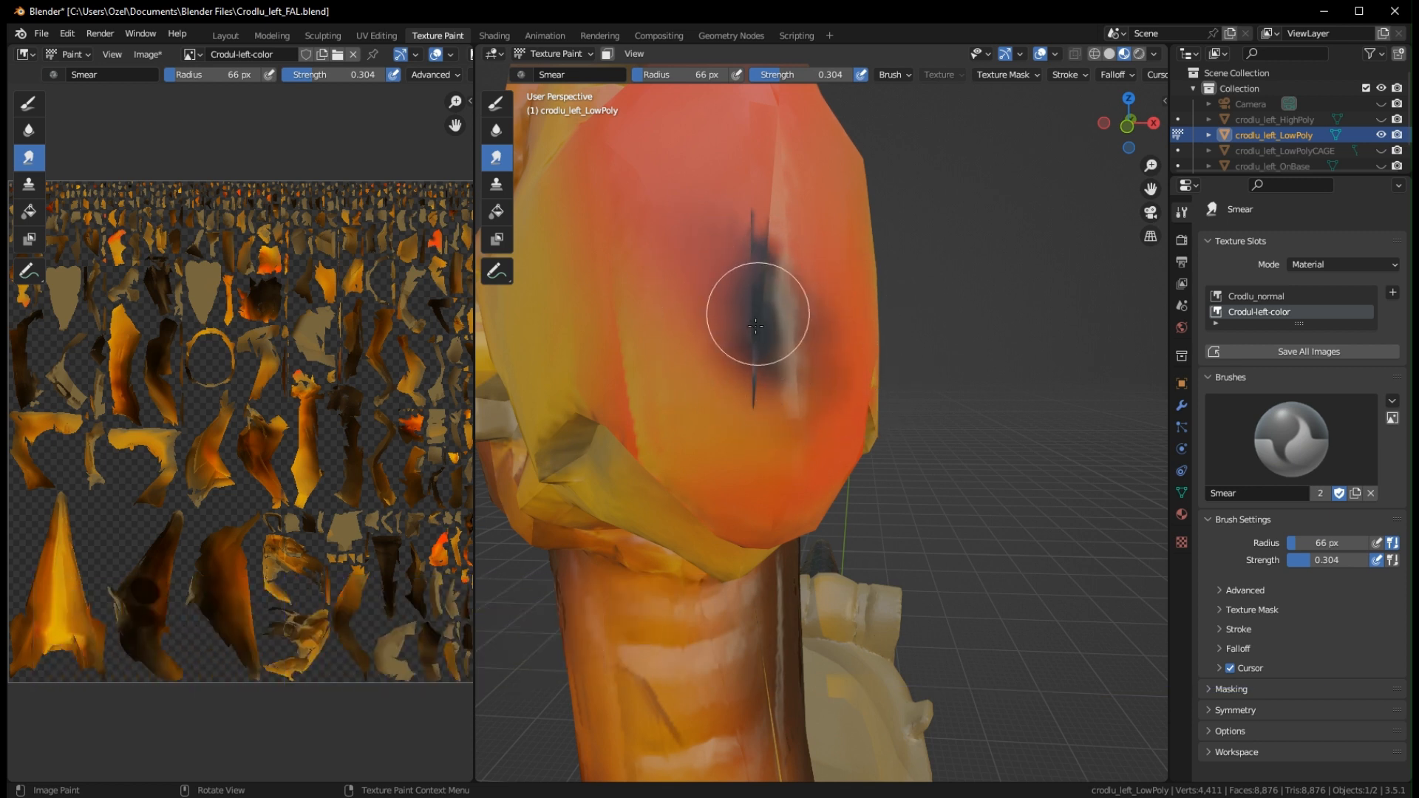
left_click_drag(755, 326, 770, 264)
Check the smeared red and yellow paint on the beak and the side of the head
scroll(828, 384, "down", 5)
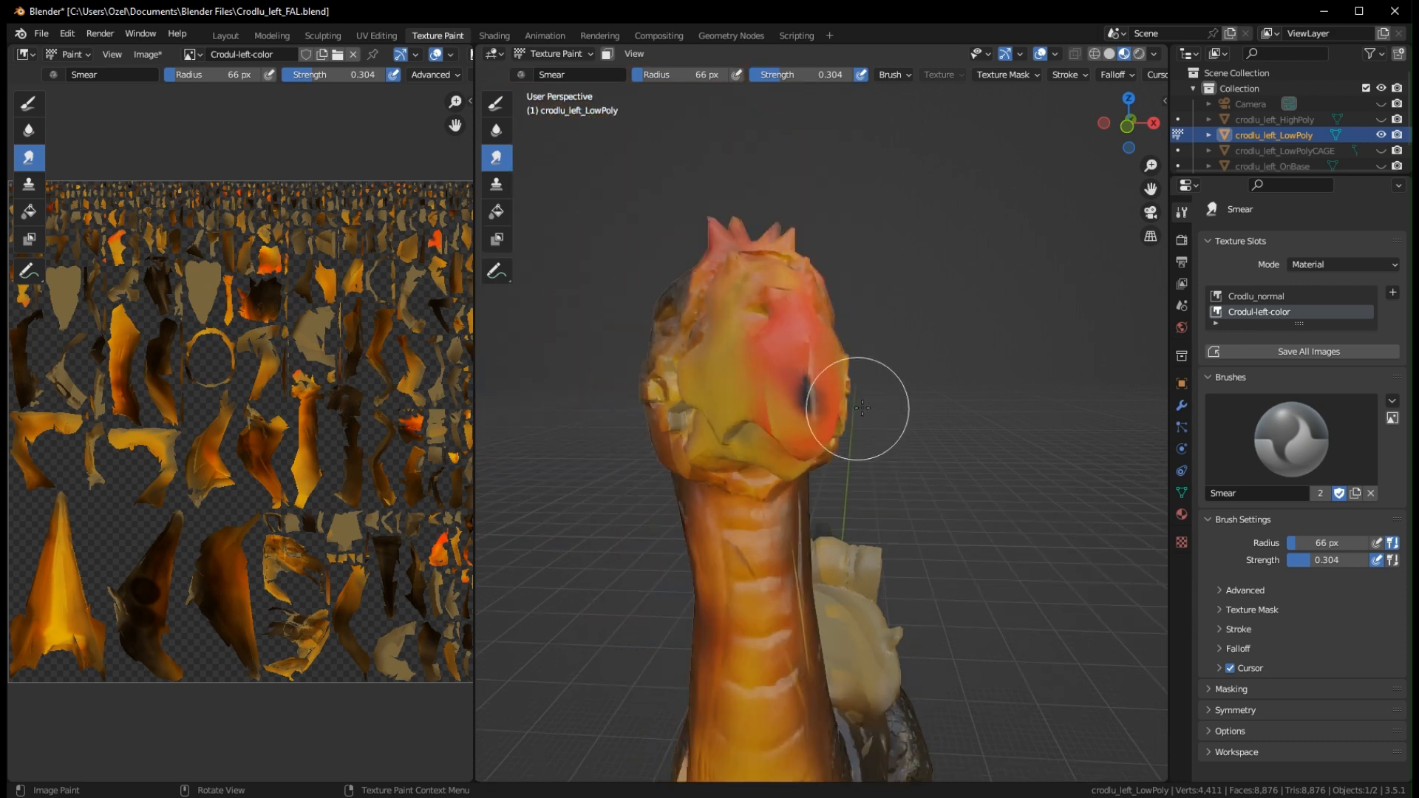
middle_click_drag(862, 406, 900, 409)
scroll(900, 414, "up", 8)
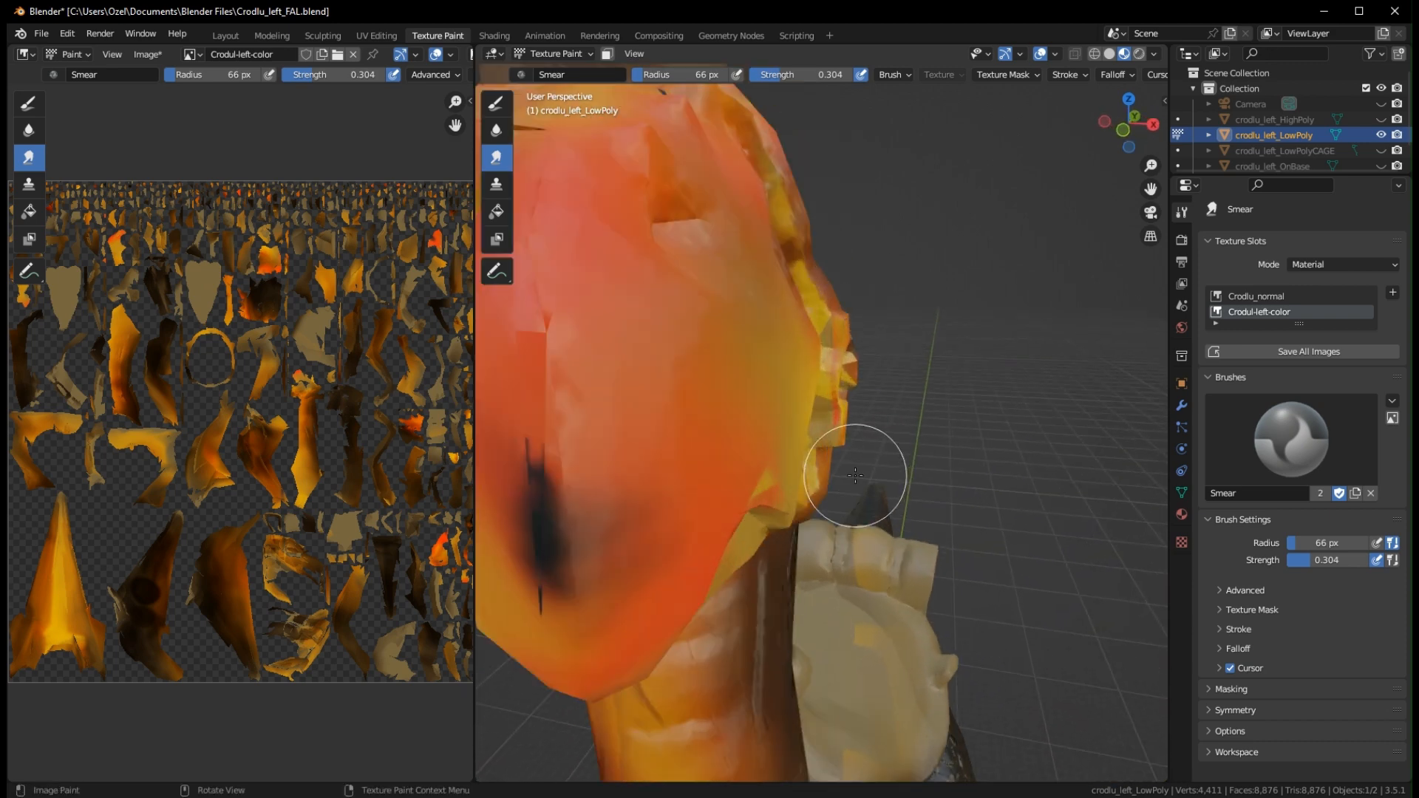
mouse_move(854, 187)
left_mouse_down()
mouse_move(805, 165)
mouse_move(897, 286)
mouse_move(836, 239)
left_mouse_up()
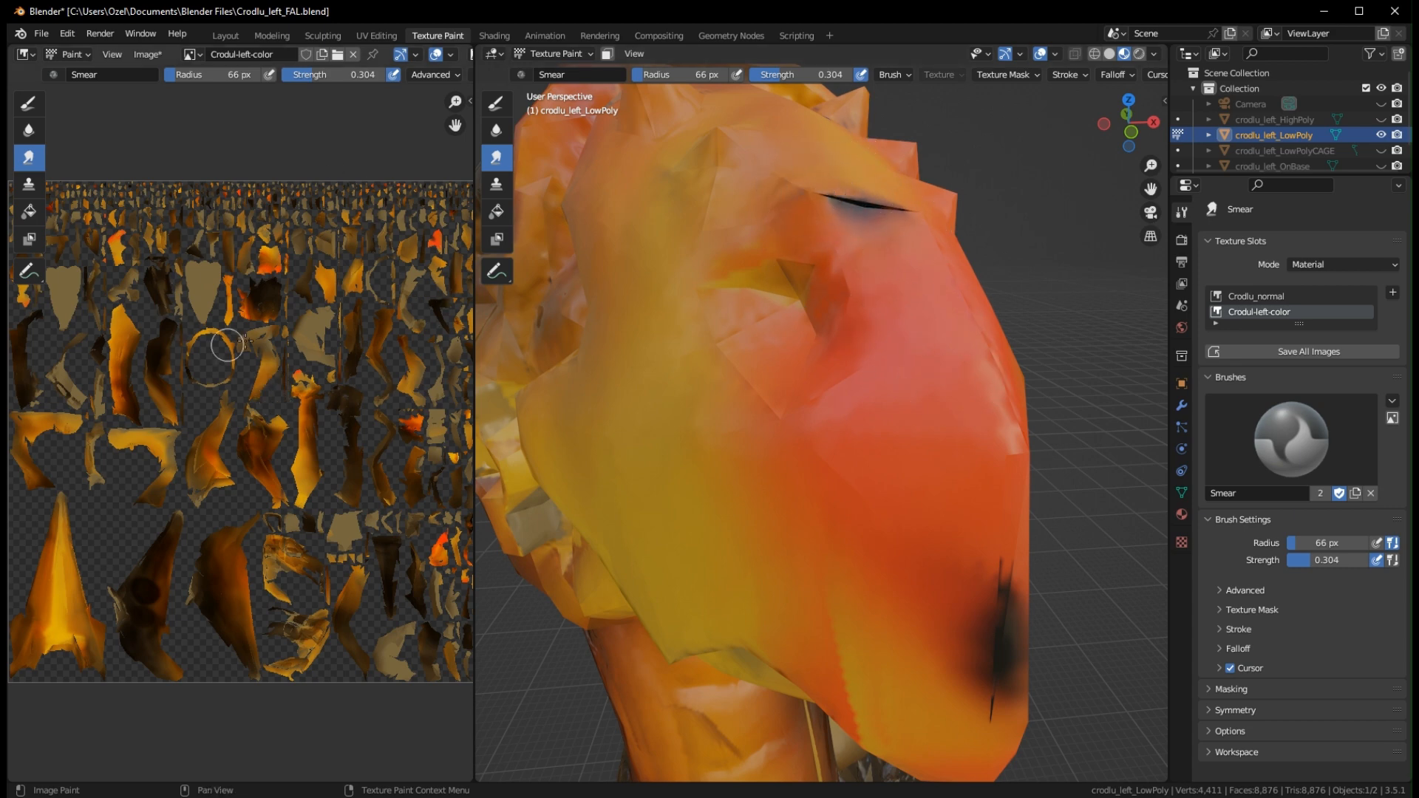
Examine the painted UV islands across the colour image, from the head pieces to the lower edge
scroll(297, 501, "up", 8)
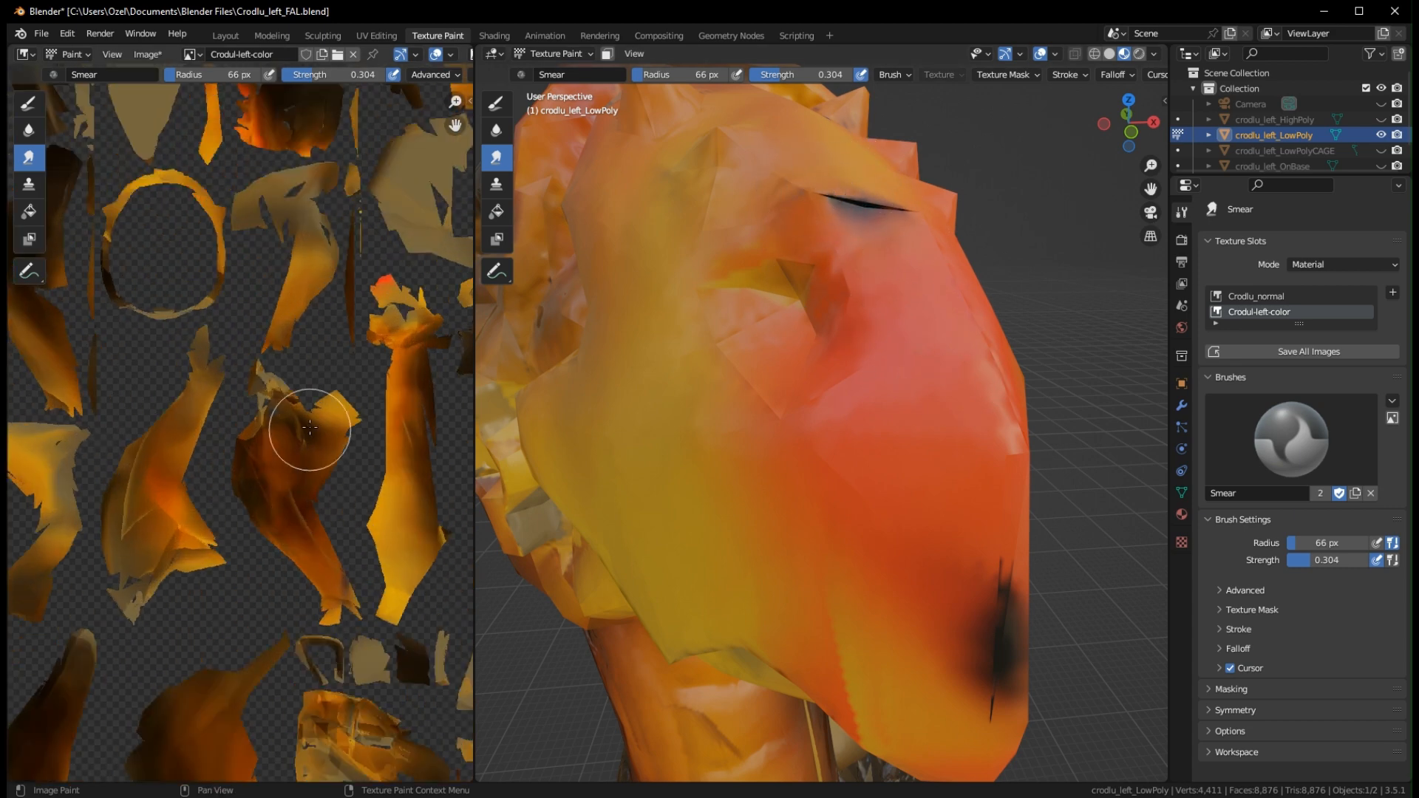
middle_click_drag(240, 171, 271, 669)
middle_click_drag(224, 369, 260, 540)
scroll(260, 533, "down", 5)
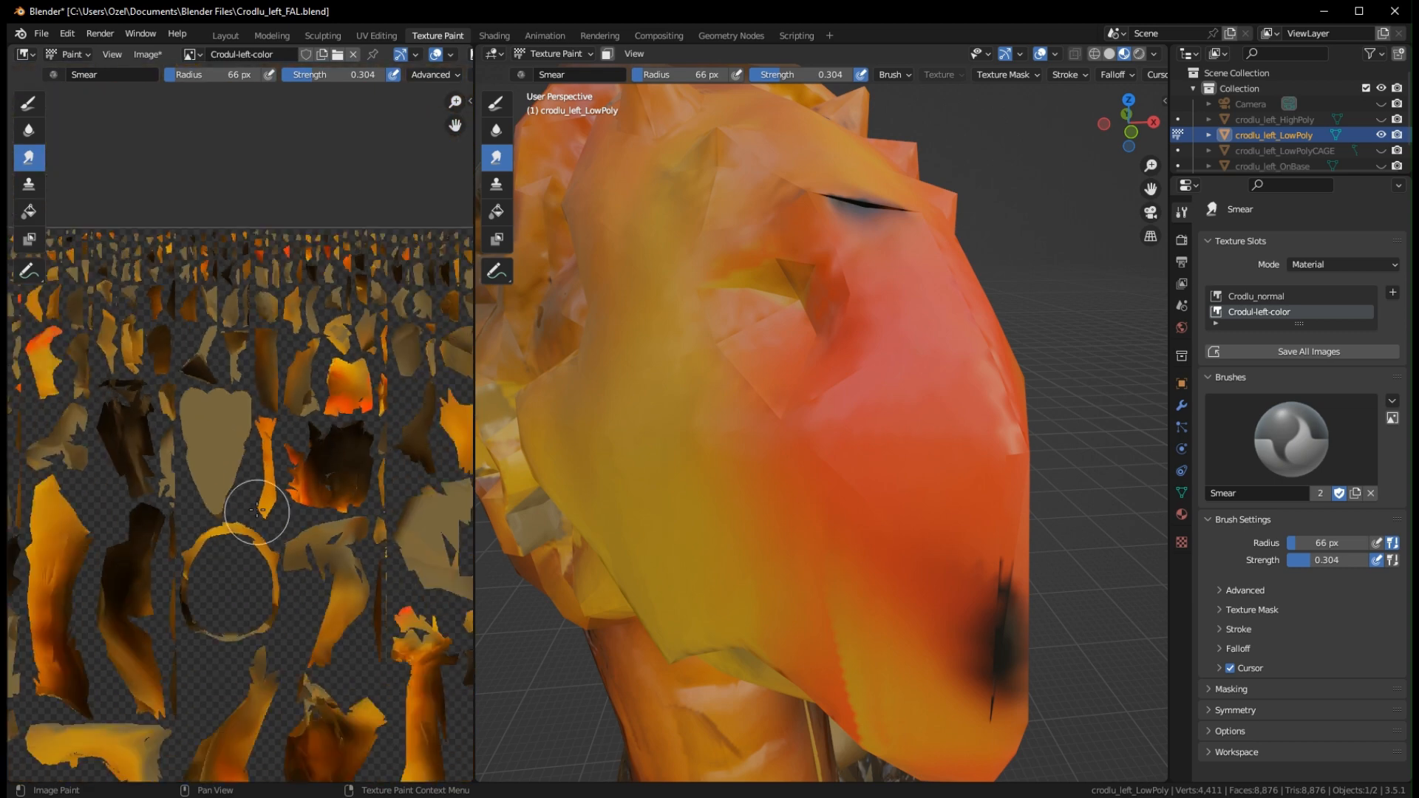
middle_click_drag(235, 302, 187, 419)
middle_click_drag(442, 629, 222, 422)
scroll(262, 476, "up", 5)
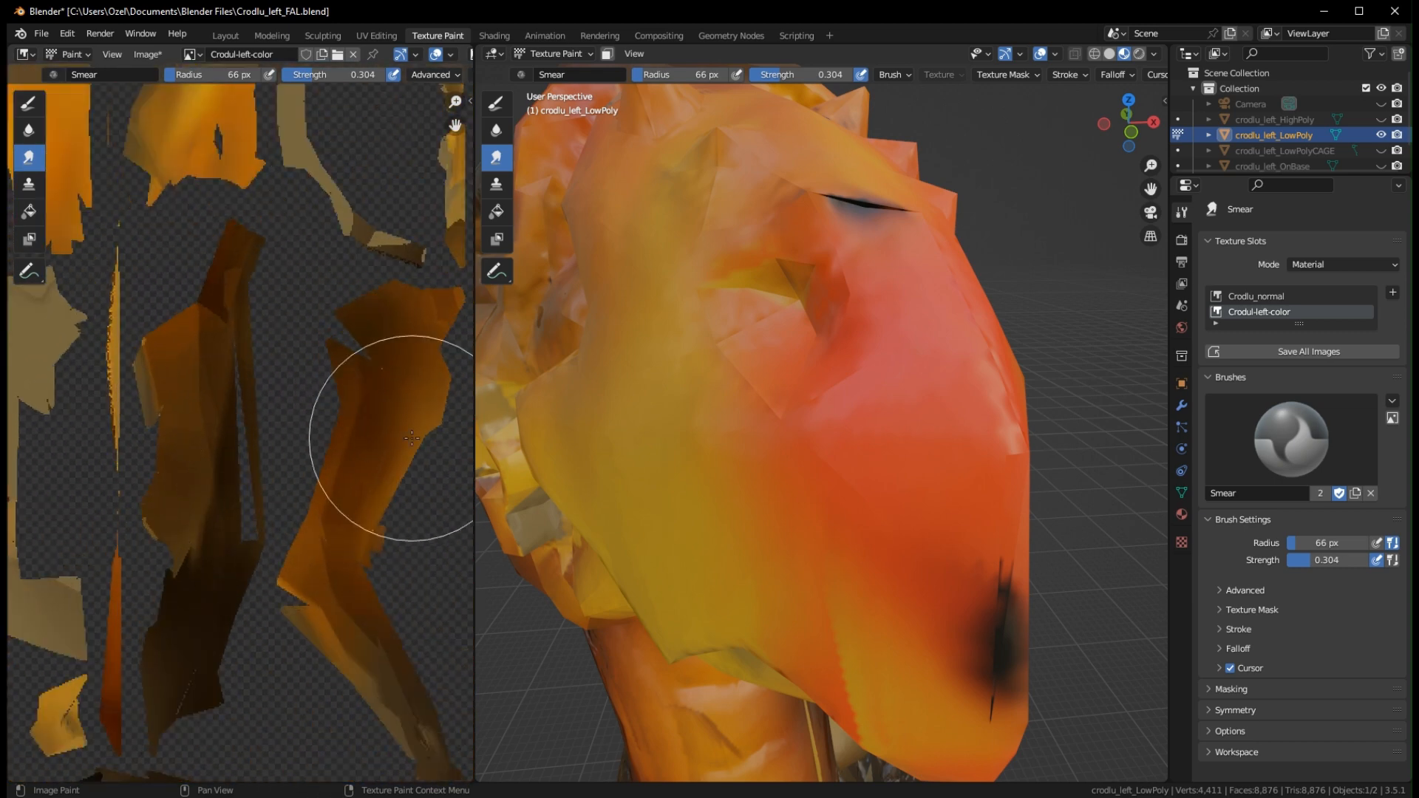
middle_click_drag(447, 444, 81, 432)
middle_click_drag(451, 621, 151, 436)
middle_click_drag(306, 540, 118, 362)
middle_click_drag(88, 584, 217, 257)
middle_click_drag(210, 606, 220, 259)
middle_click_drag(229, 591, 362, 336)
scroll(248, 499, "down", 3)
scroll(358, 342, "down", 3)
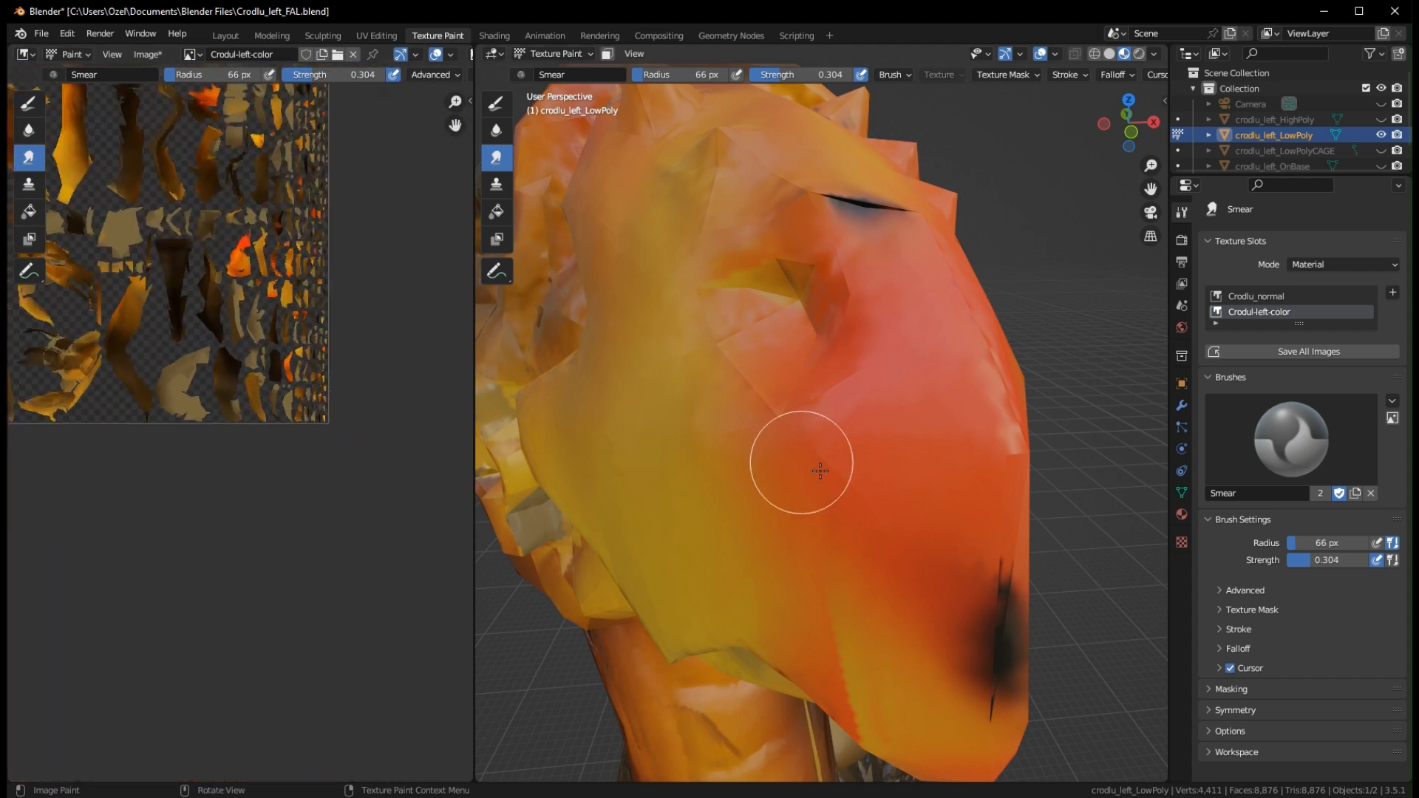
scroll(862, 228, "down", 6)
middle_click_drag(118, 228, 349, 512)
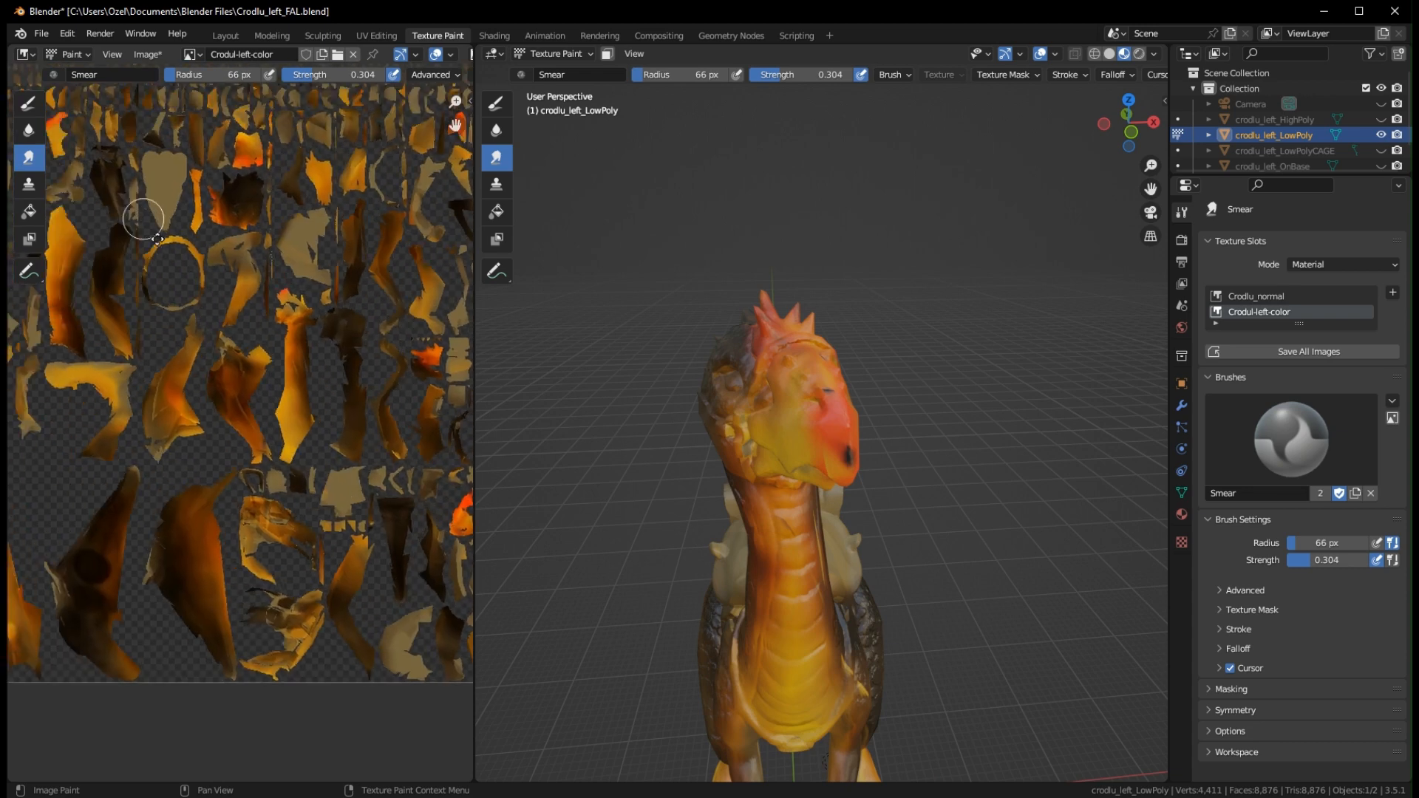
middle_click_drag(112, 186, 285, 422)
Examine the paint on the head, legs, belly and chest harness from the front, side and underneath
mouse_move(861, 432)
middle_mouse_down()
mouse_move(765, 422)
mouse_move(695, 436)
mouse_move(842, 422)
middle_mouse_up()
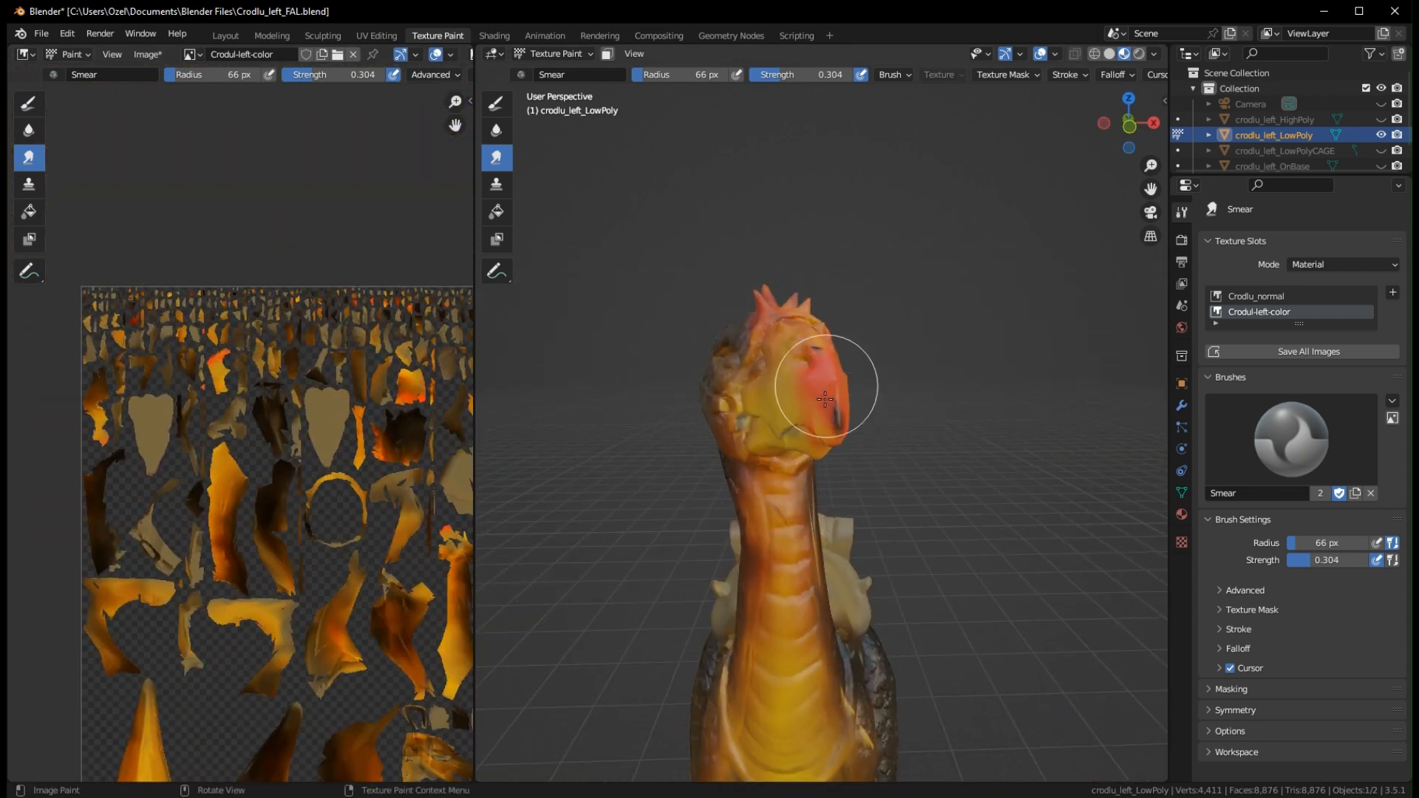
left_click_drag(825, 399, 837, 393)
middle_click_drag(834, 479, 868, 434)
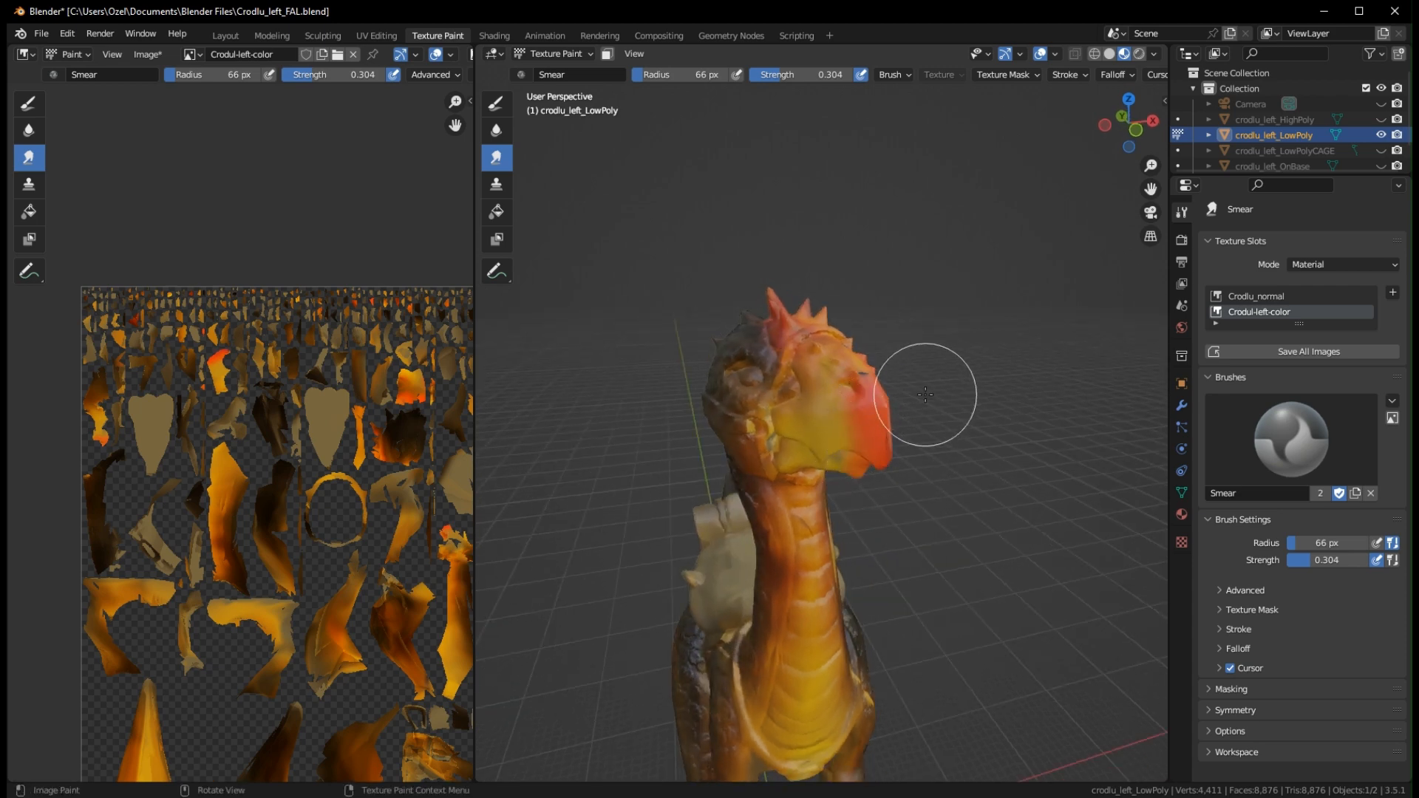
middle_click_drag(925, 395, 741, 459)
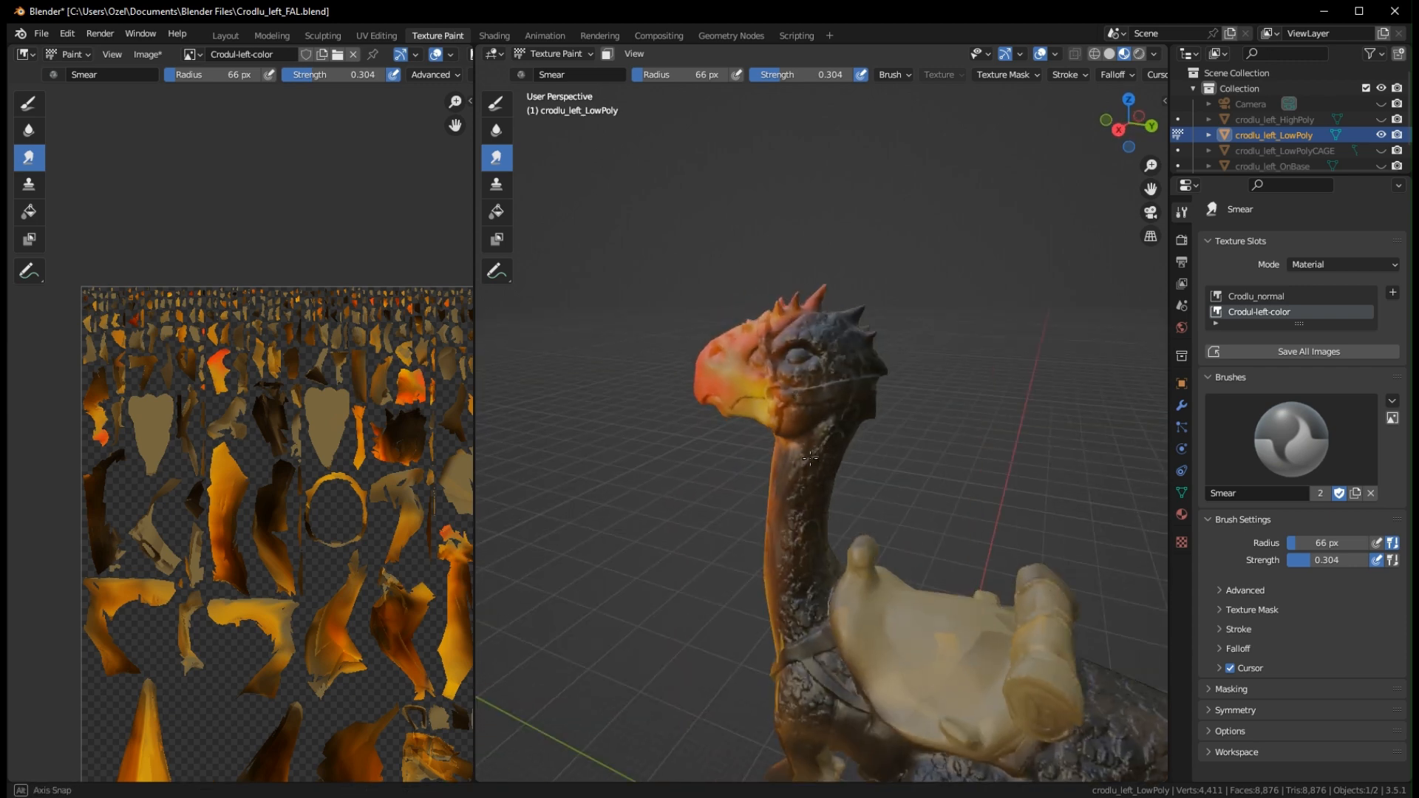
middle_click_drag(939, 721, 812, 274, "shift")
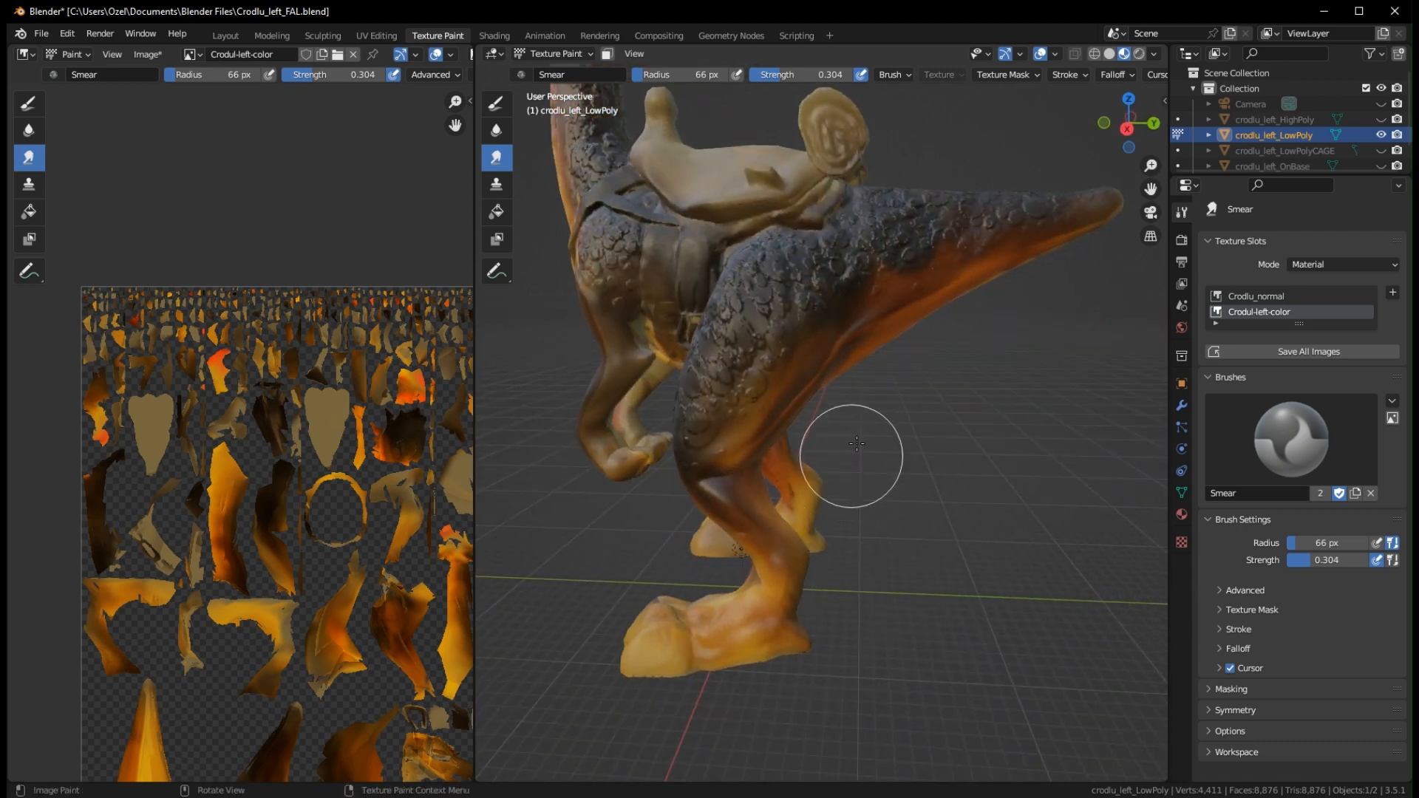
mouse_move(1109, 462)
middle_mouse_down()
mouse_move(815, 448)
mouse_move(788, 341)
mouse_move(795, 384)
mouse_move(802, 317)
mouse_move(818, 523)
mouse_move(814, 411)
mouse_move(783, 375)
middle_mouse_up()
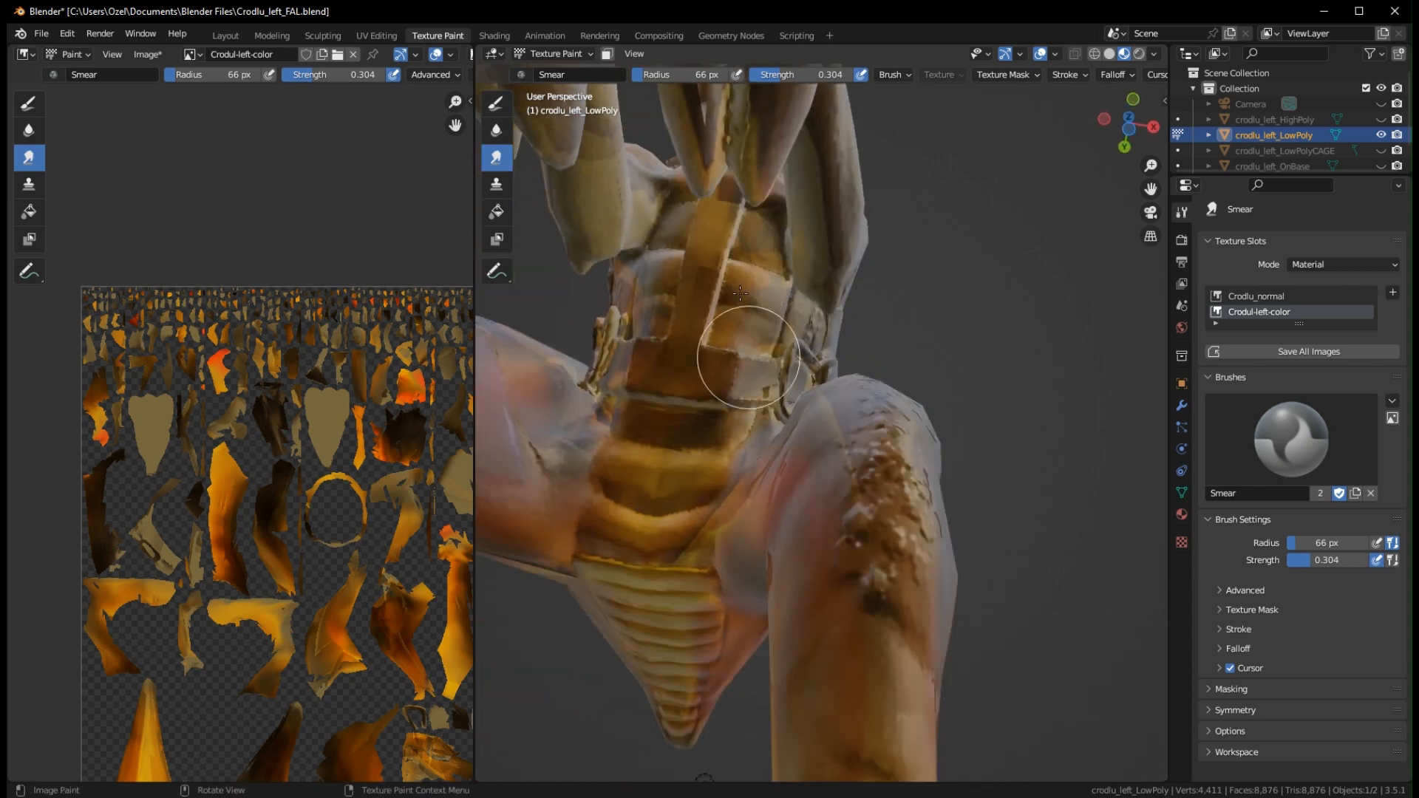
middle_click_drag(740, 293, 822, 363)
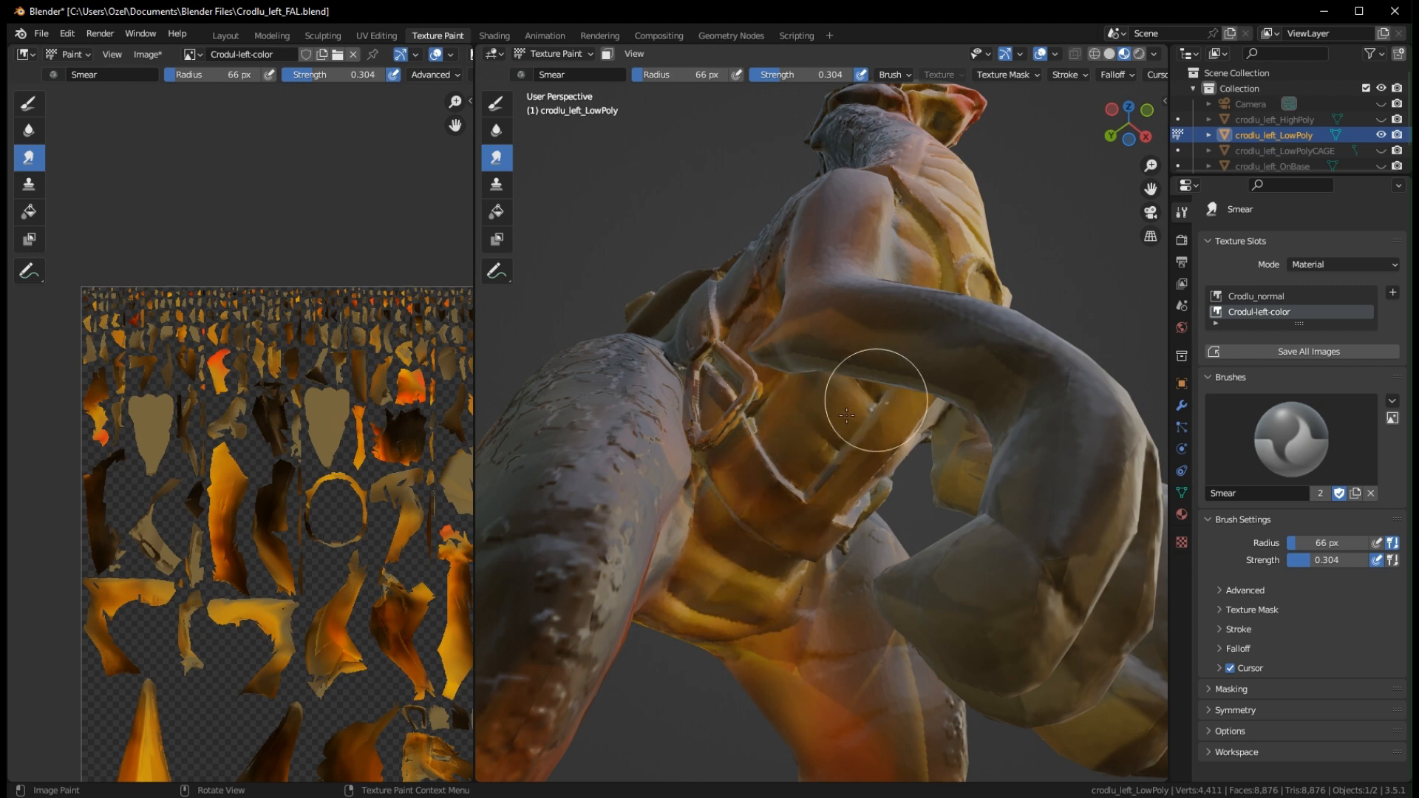
middle_click_drag(847, 415, 823, 478)
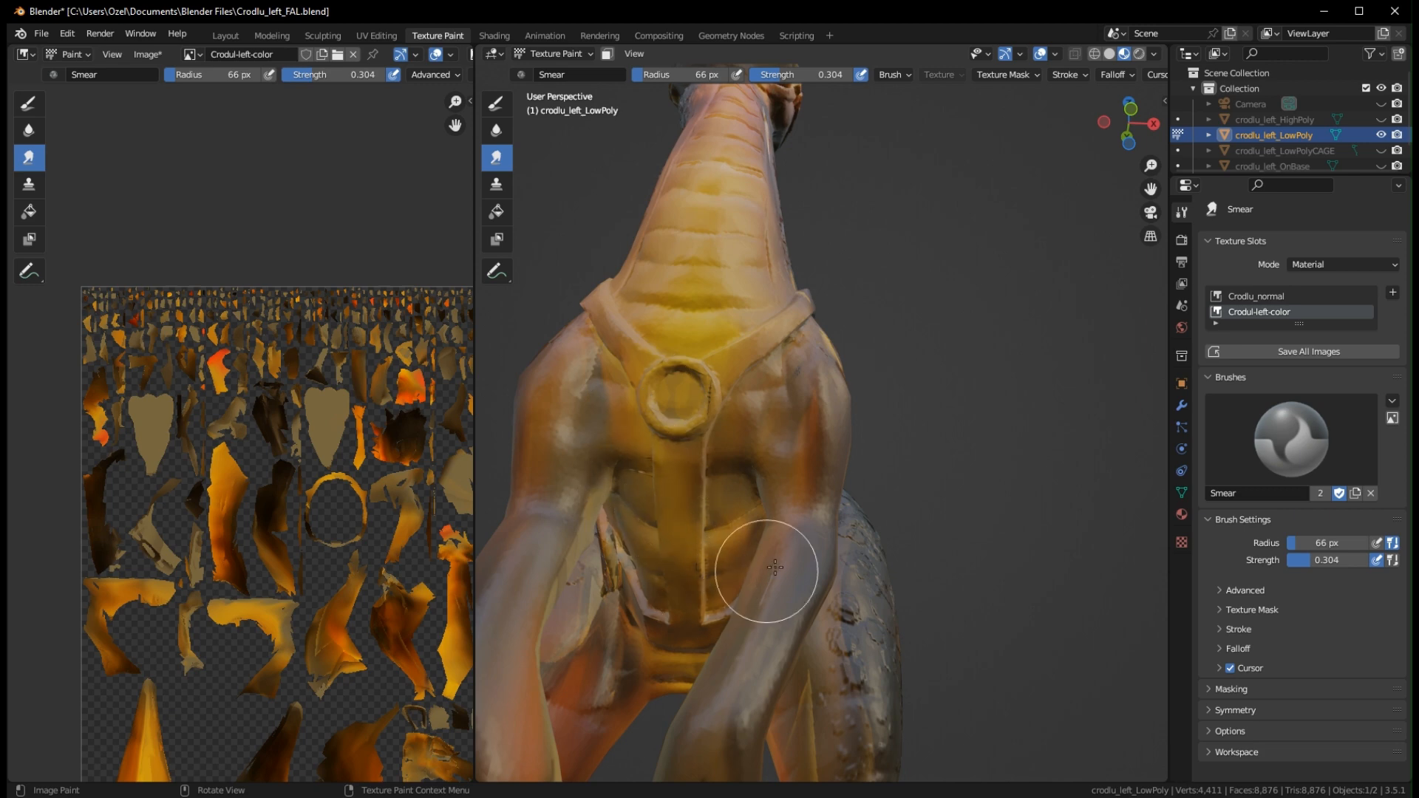
middle_click_drag(775, 567, 948, 479)
Review the whole model's colouring from the front, side and above, including the saddle and tail
scroll(672, 586, "down", 10)
scroll(884, 508, "up", 4)
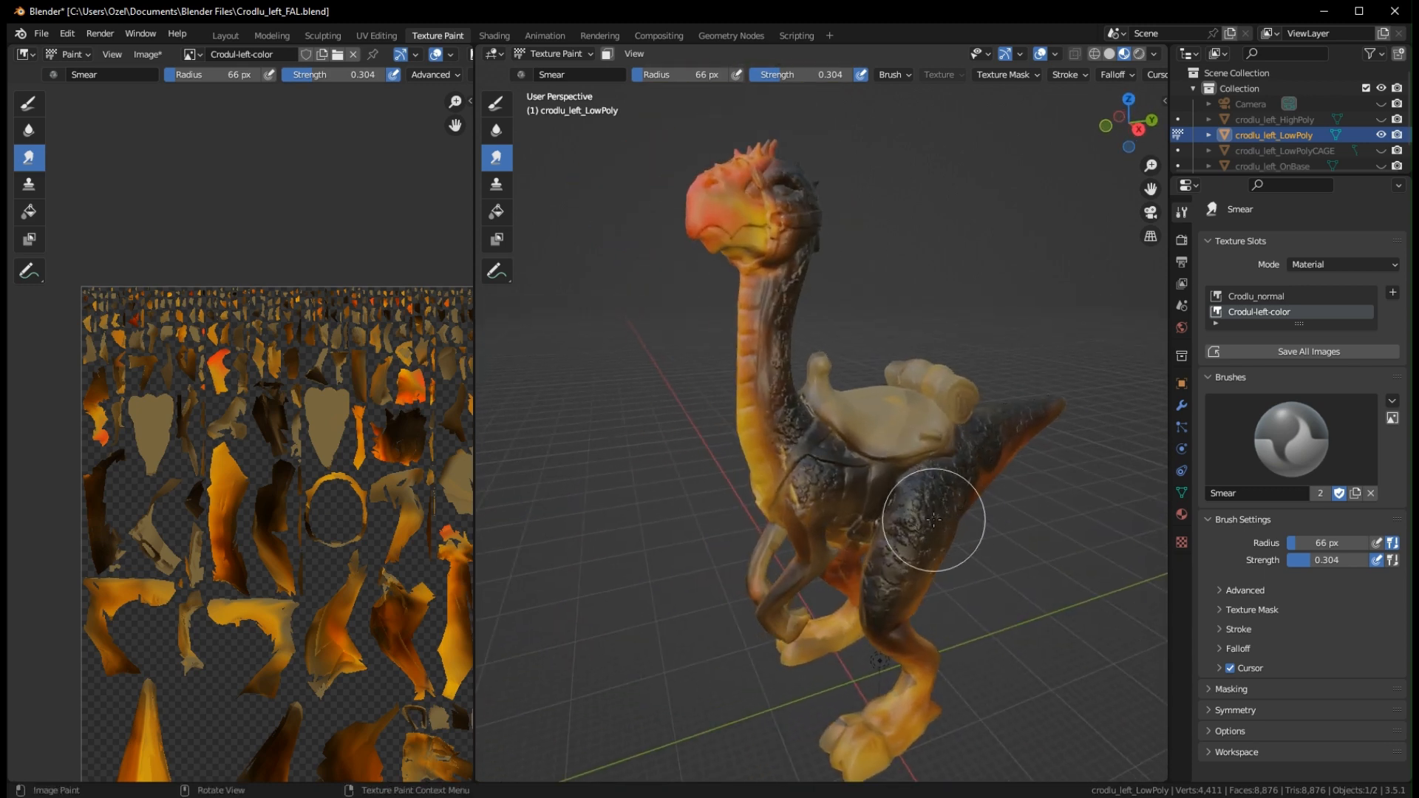
left_click_drag(933, 492, 892, 465)
middle_click_drag(1004, 449, 572, 470)
middle_click_drag(1035, 488, 905, 468)
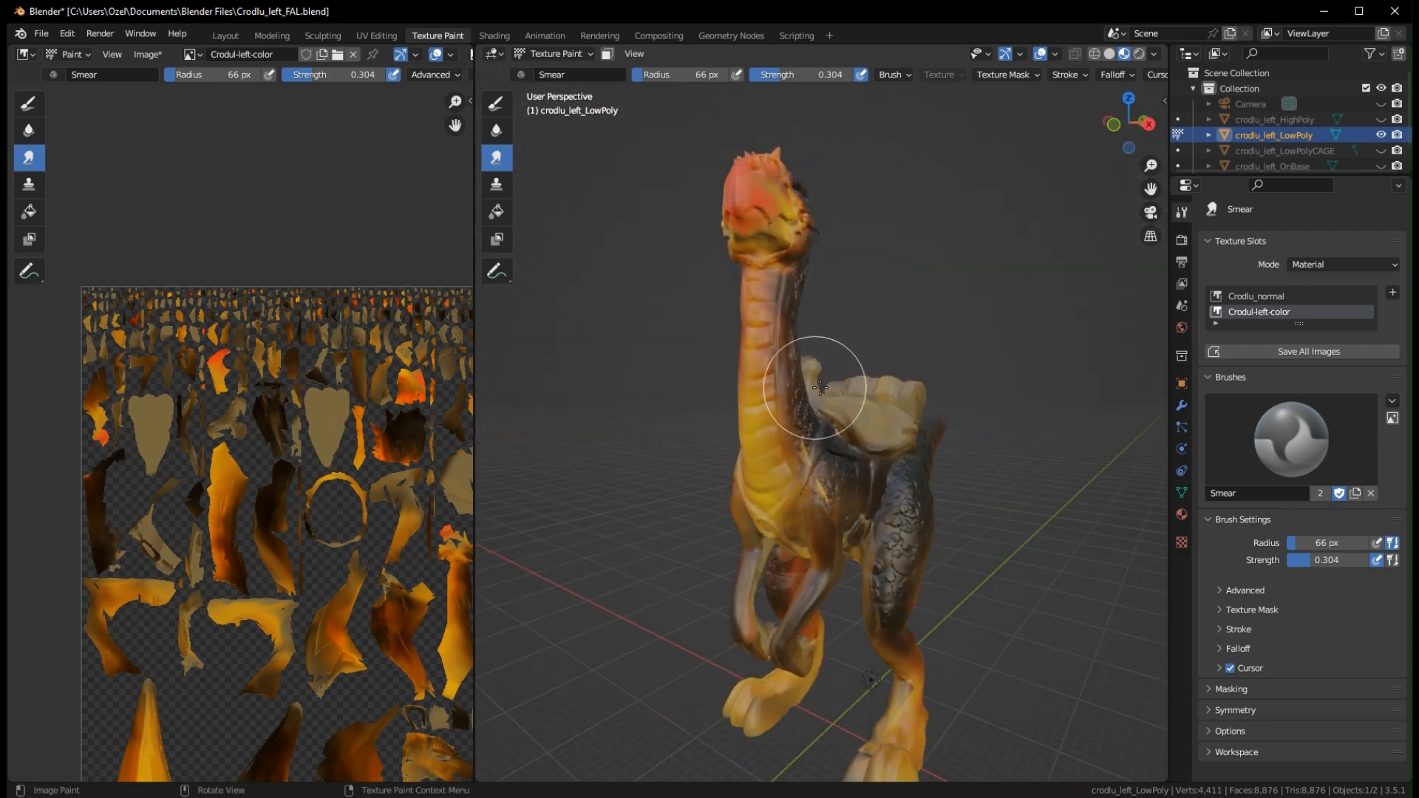
middle_click_drag(817, 367, 759, 433)
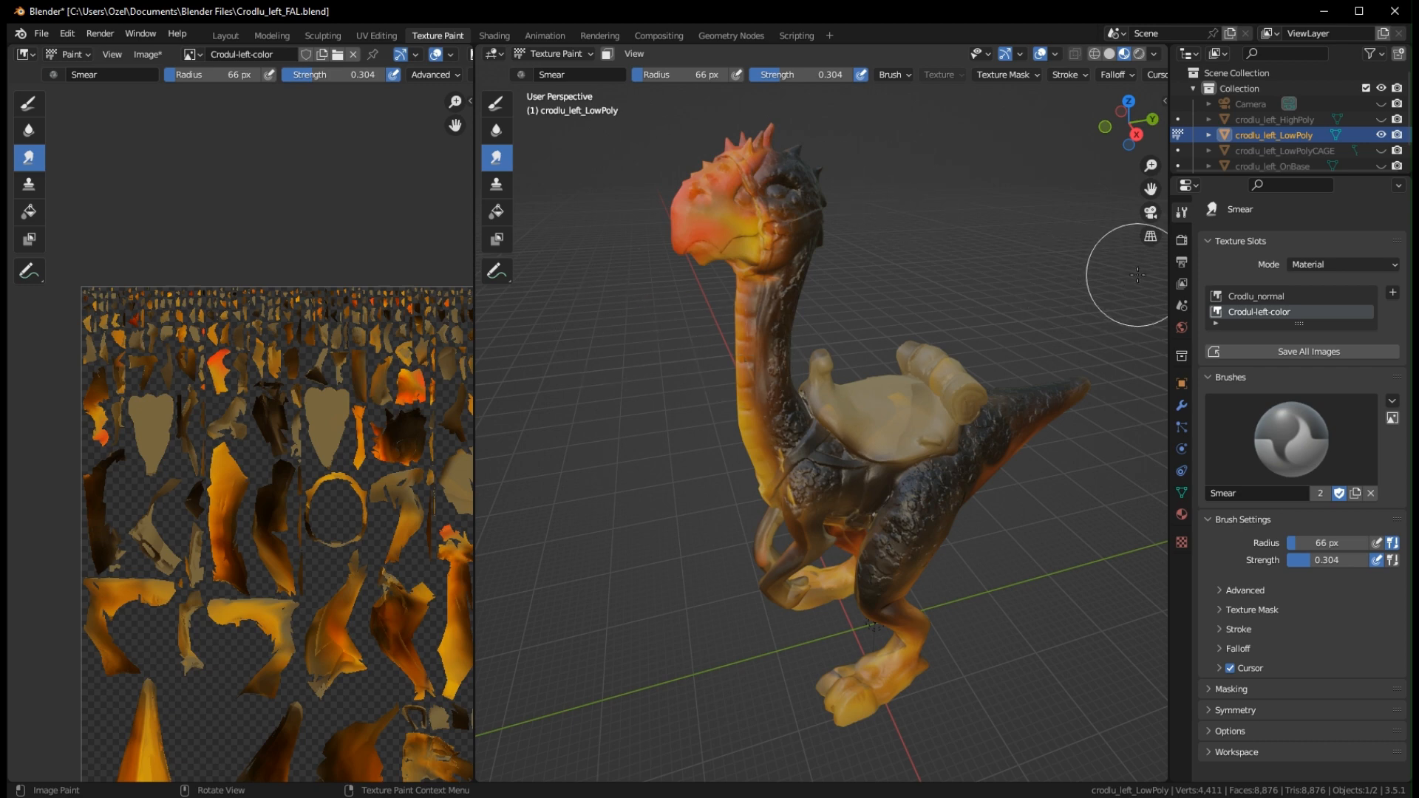
middle_click_drag(1134, 279, 1027, 485)
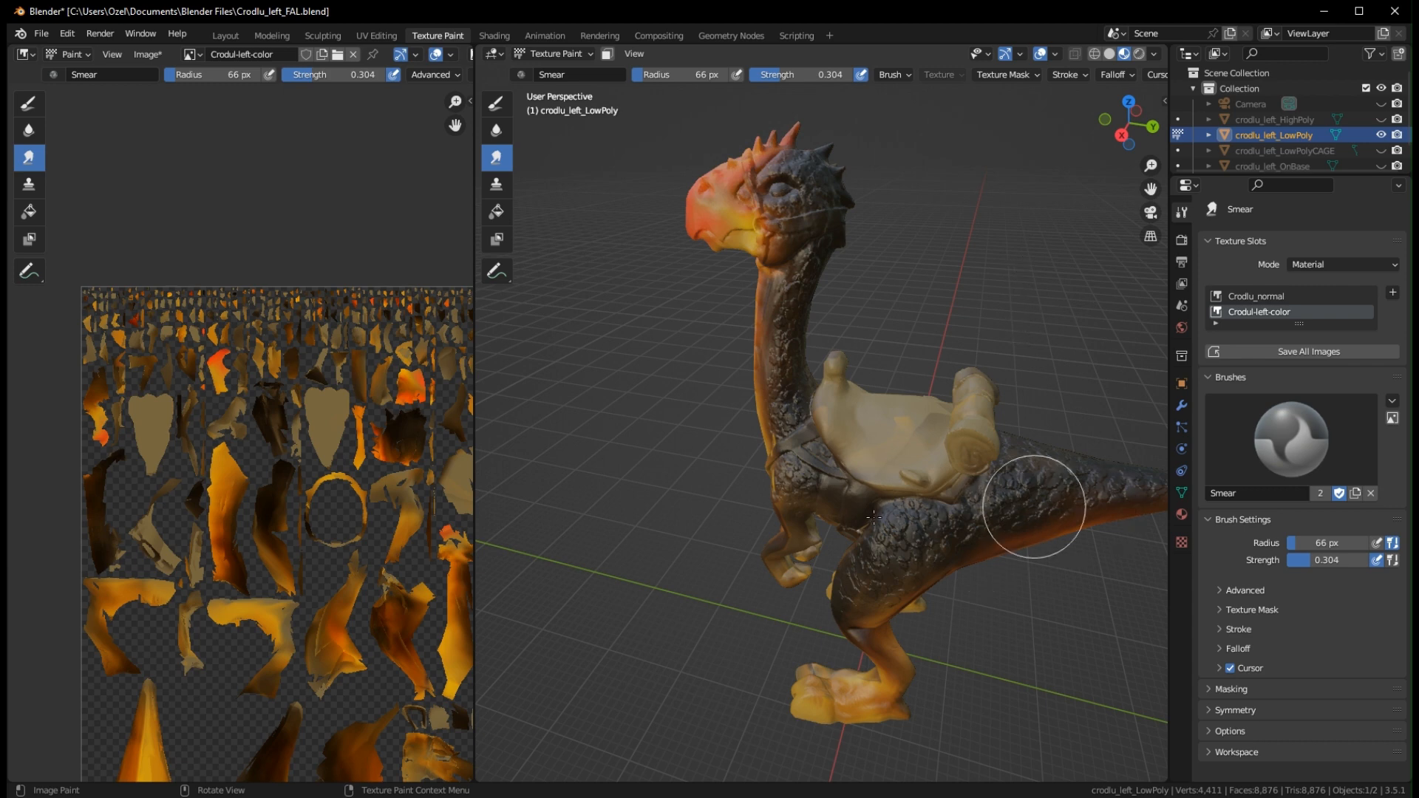
middle_click_drag(946, 467, 786, 532)
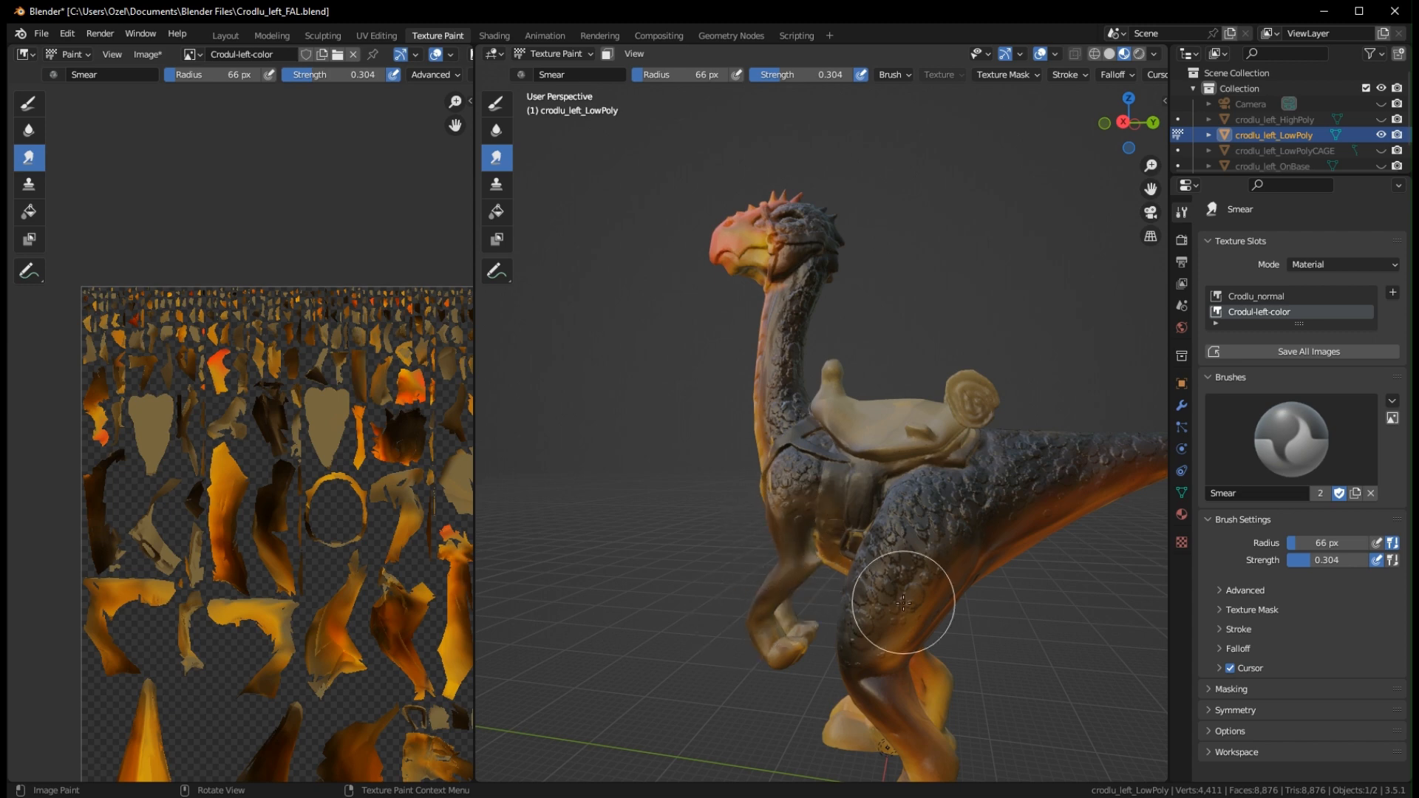
mouse_move(936, 323)
middle_mouse_down()
mouse_move(941, 402)
mouse_move(779, 473)
mouse_move(791, 490)
mouse_move(830, 491)
mouse_move(787, 481)
mouse_move(808, 508)
mouse_move(849, 491)
middle_mouse_up()
scroll(940, 401, "up", 3)
scroll(830, 491, "down", 1)
left_click_drag(859, 495, 798, 509)
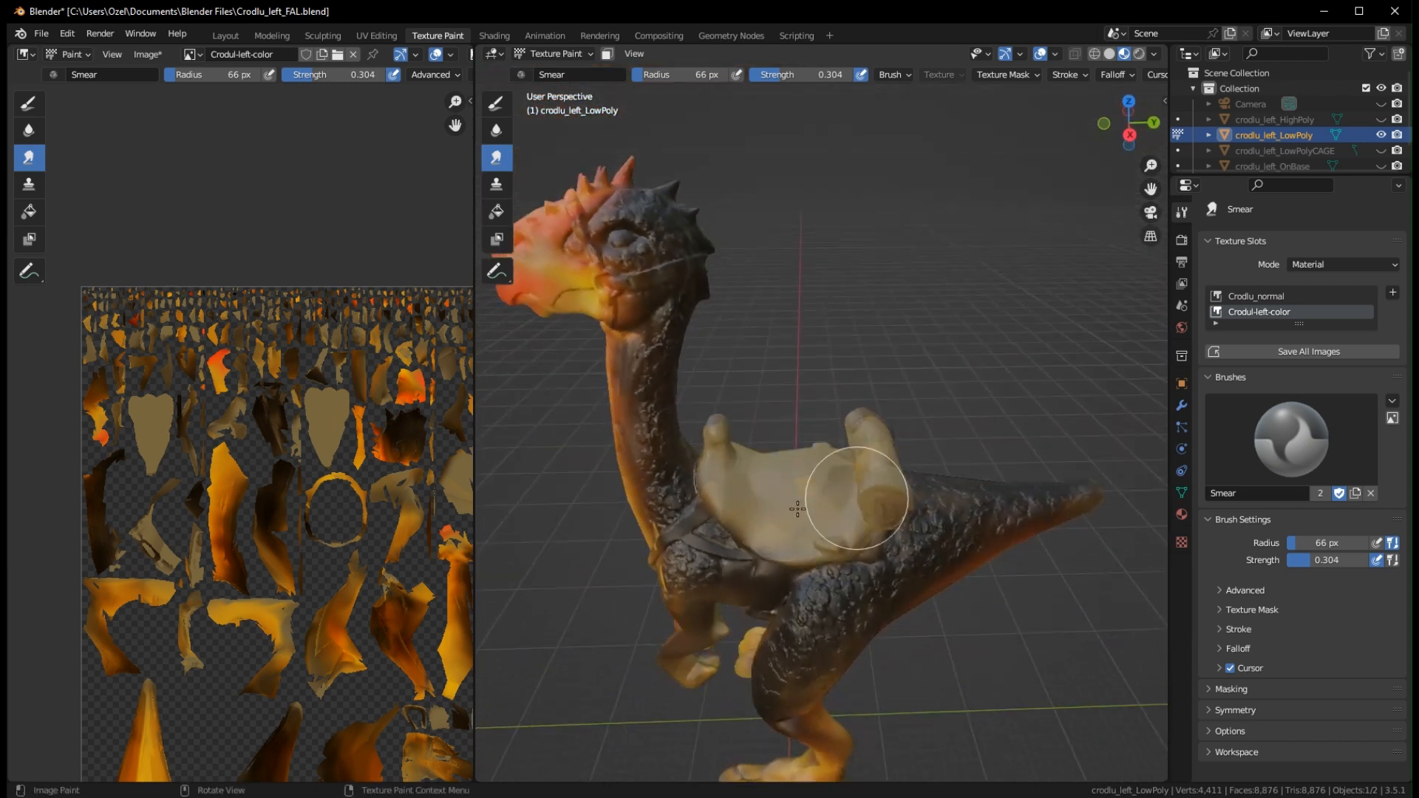
middle_click_drag(894, 480, 837, 510)
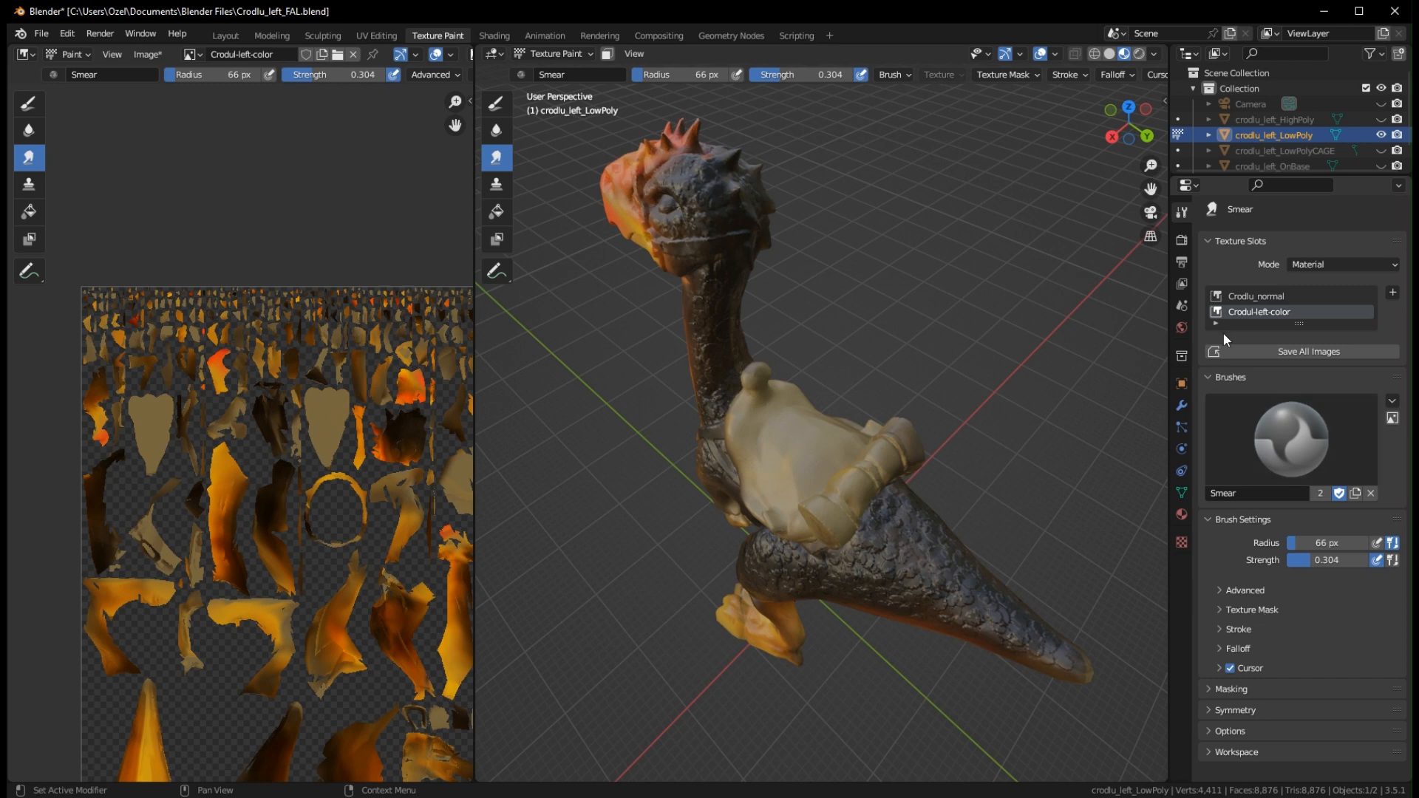
Switch to the Draw brush, pick a green colour and tint the rolled bundle behind the saddle in Overlay mode
left_click(497, 105)
middle_click_drag(966, 401, 990, 405)
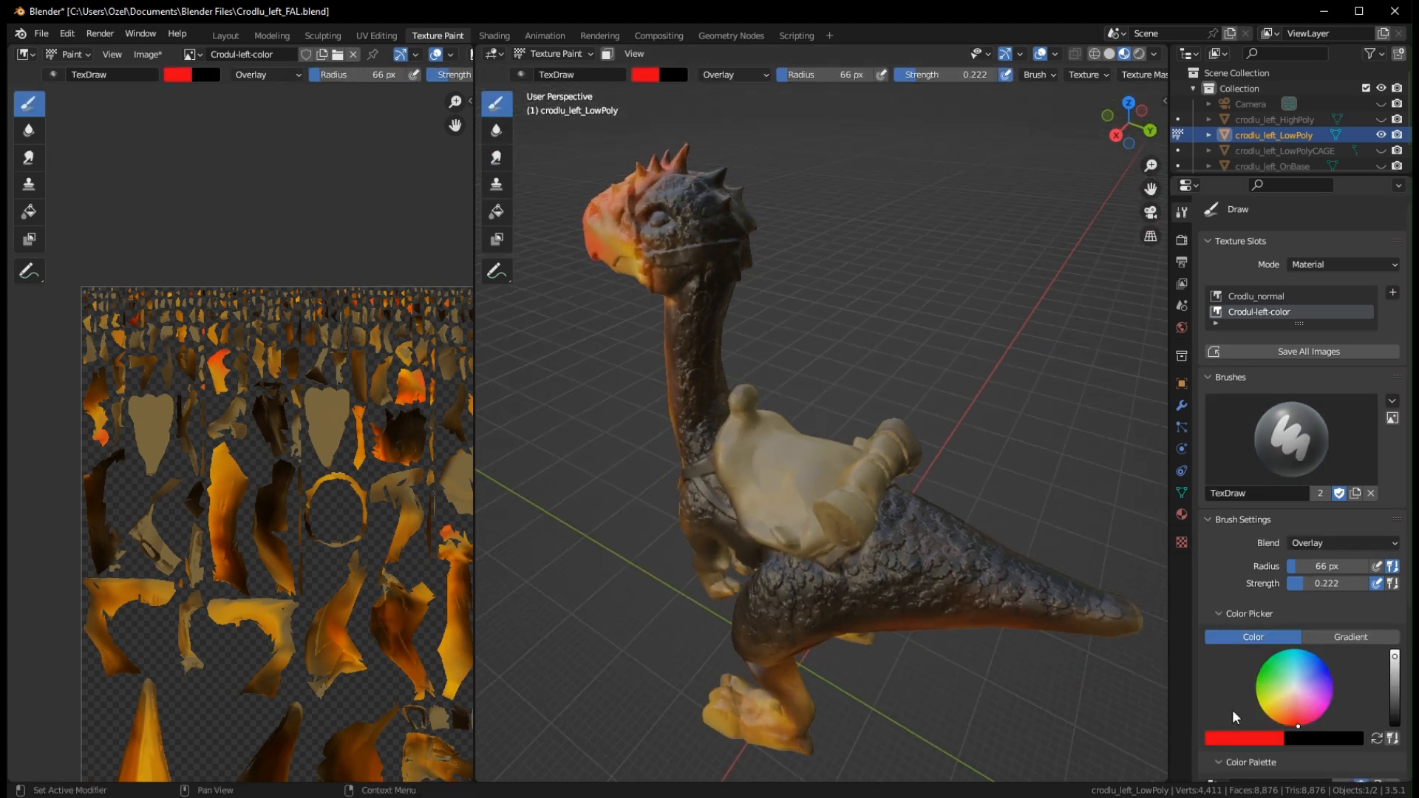
left_click(1280, 678)
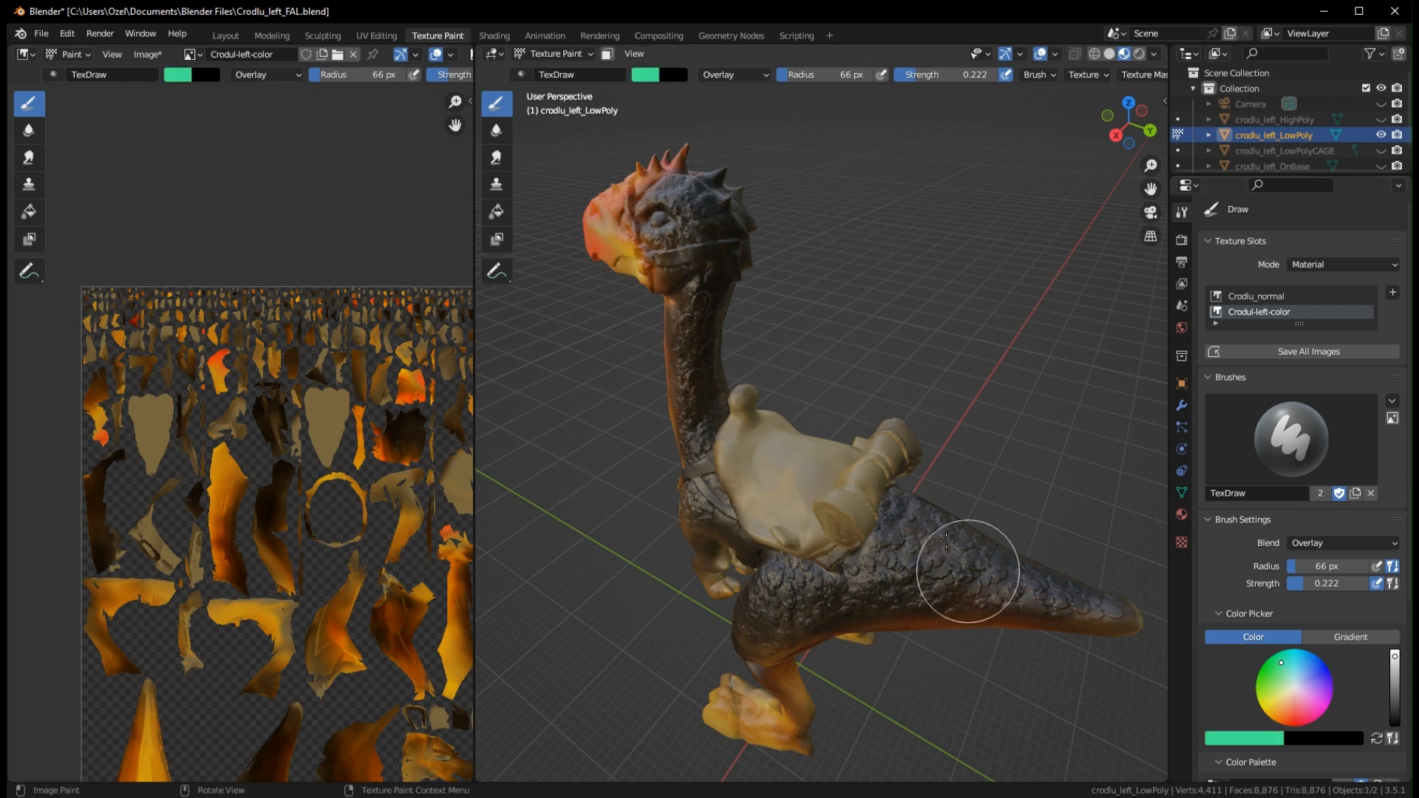
scroll(958, 525, "up", 5)
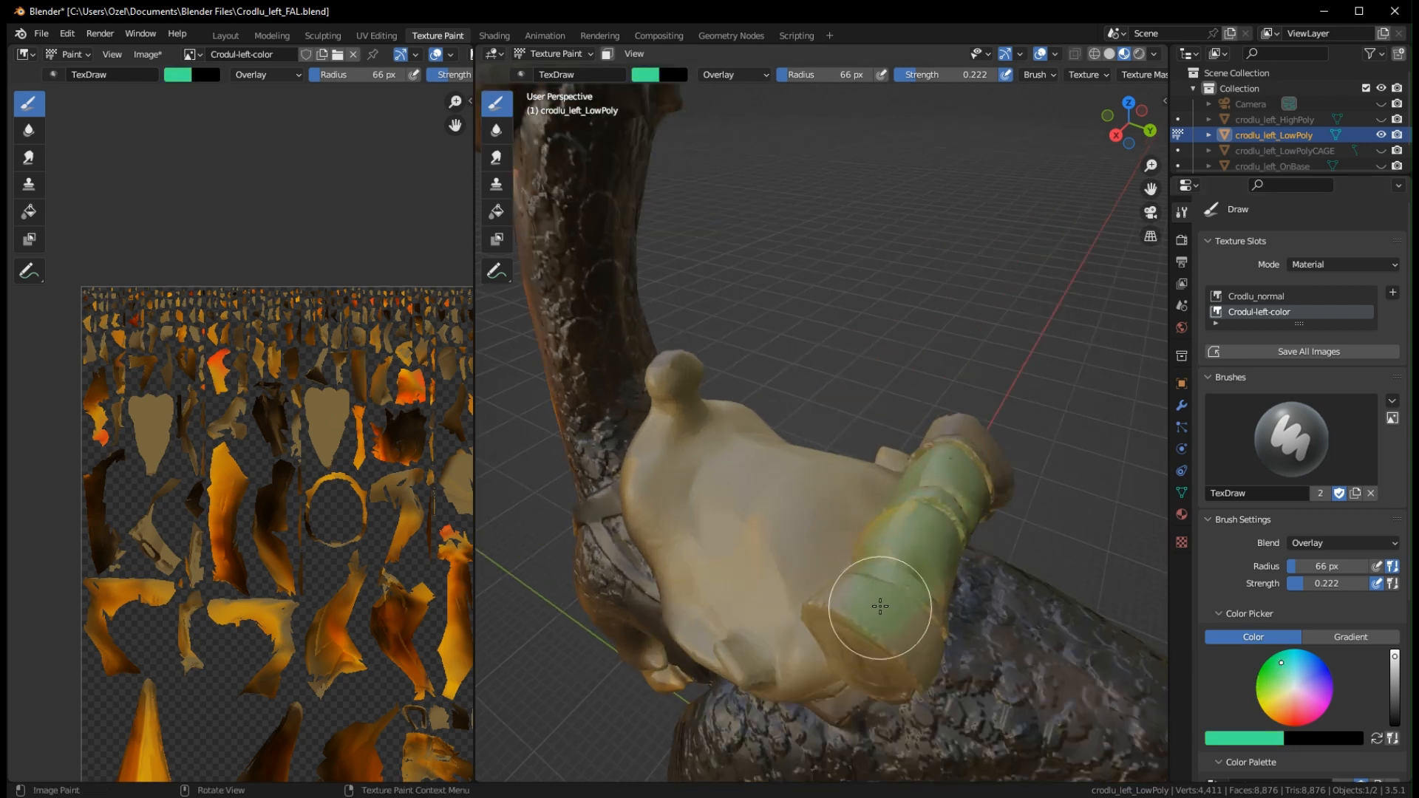
middle_click_drag(877, 593, 792, 357)
Set the brush blending mode to Mix and paint more green around the rolled bundle, undoing one stroke
left_click(737, 74)
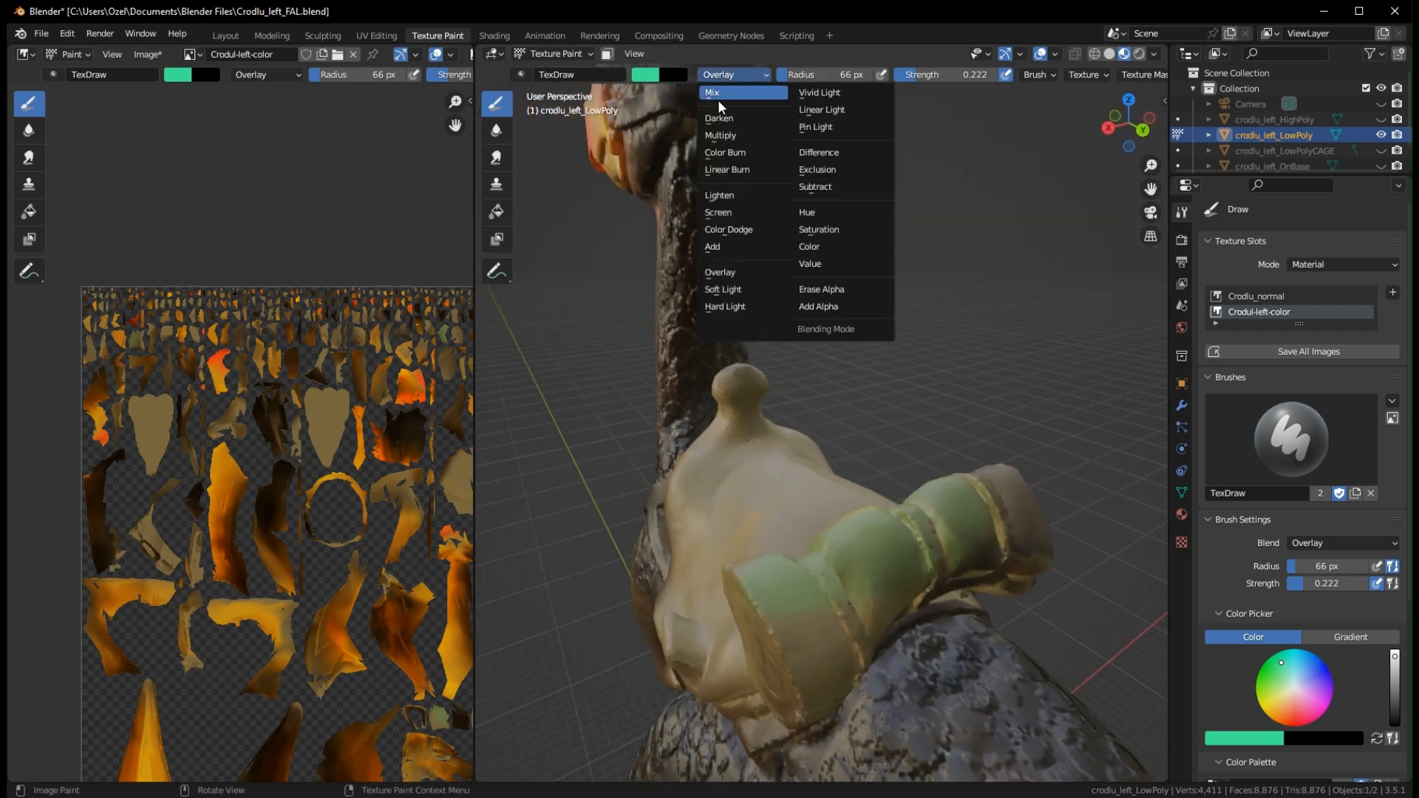
left_click(724, 92)
middle_click_drag(903, 313, 919, 342)
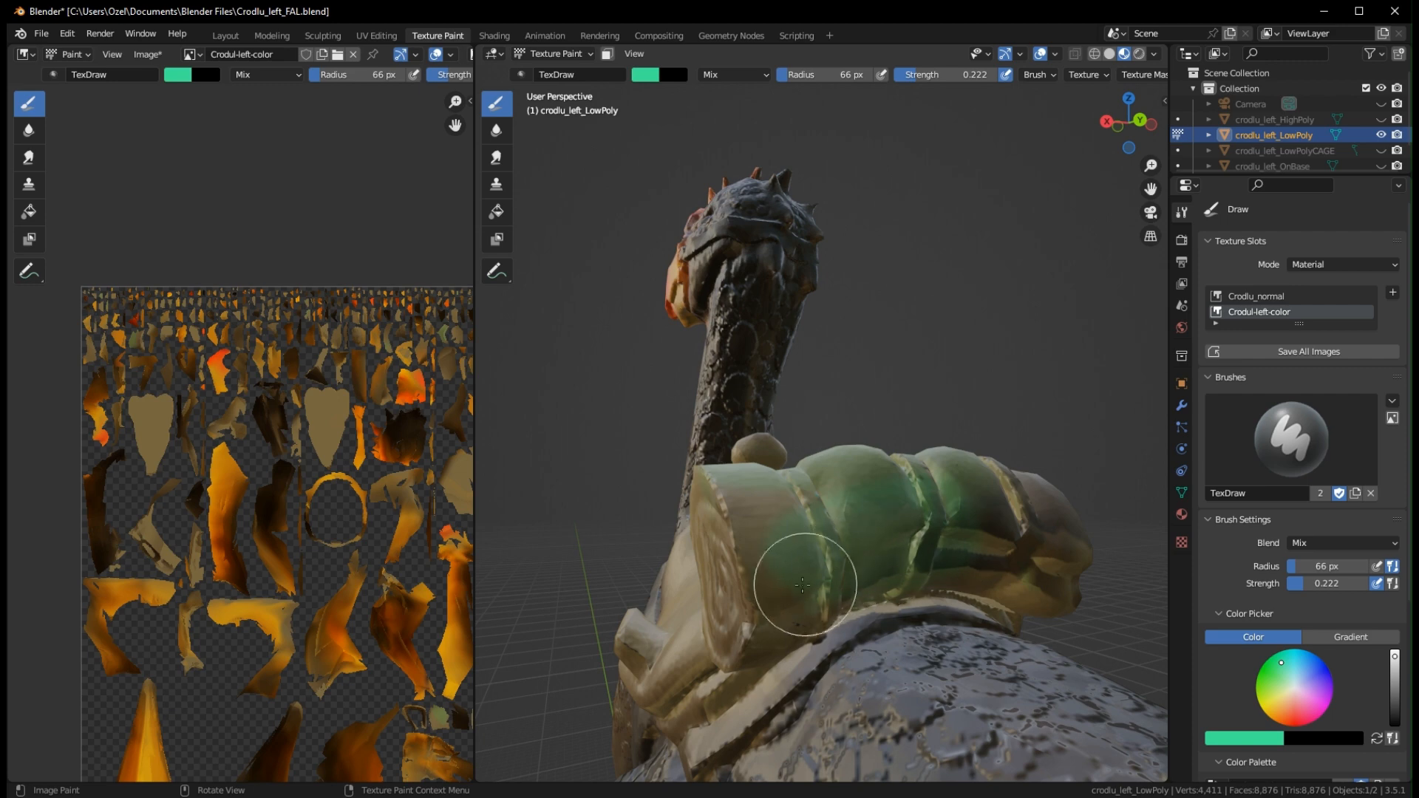
left_click_drag(802, 585, 773, 587)
middle_click_drag(787, 602, 896, 615)
mouse_move(896, 614)
left_mouse_down()
mouse_move(852, 599)
mouse_move(880, 633)
left_mouse_up()
middle_click_drag(898, 591, 906, 555)
mouse_move(850, 602)
middle_mouse_down()
mouse_move(965, 594)
mouse_move(933, 595)
middle_mouse_up()
key("ctrl+z")
middle_click_drag(1001, 542, 982, 523)
left_click_drag(981, 522, 919, 570)
mouse_move(919, 570)
middle_mouse_down()
mouse_move(1024, 571)
mouse_move(975, 580)
middle_mouse_up()
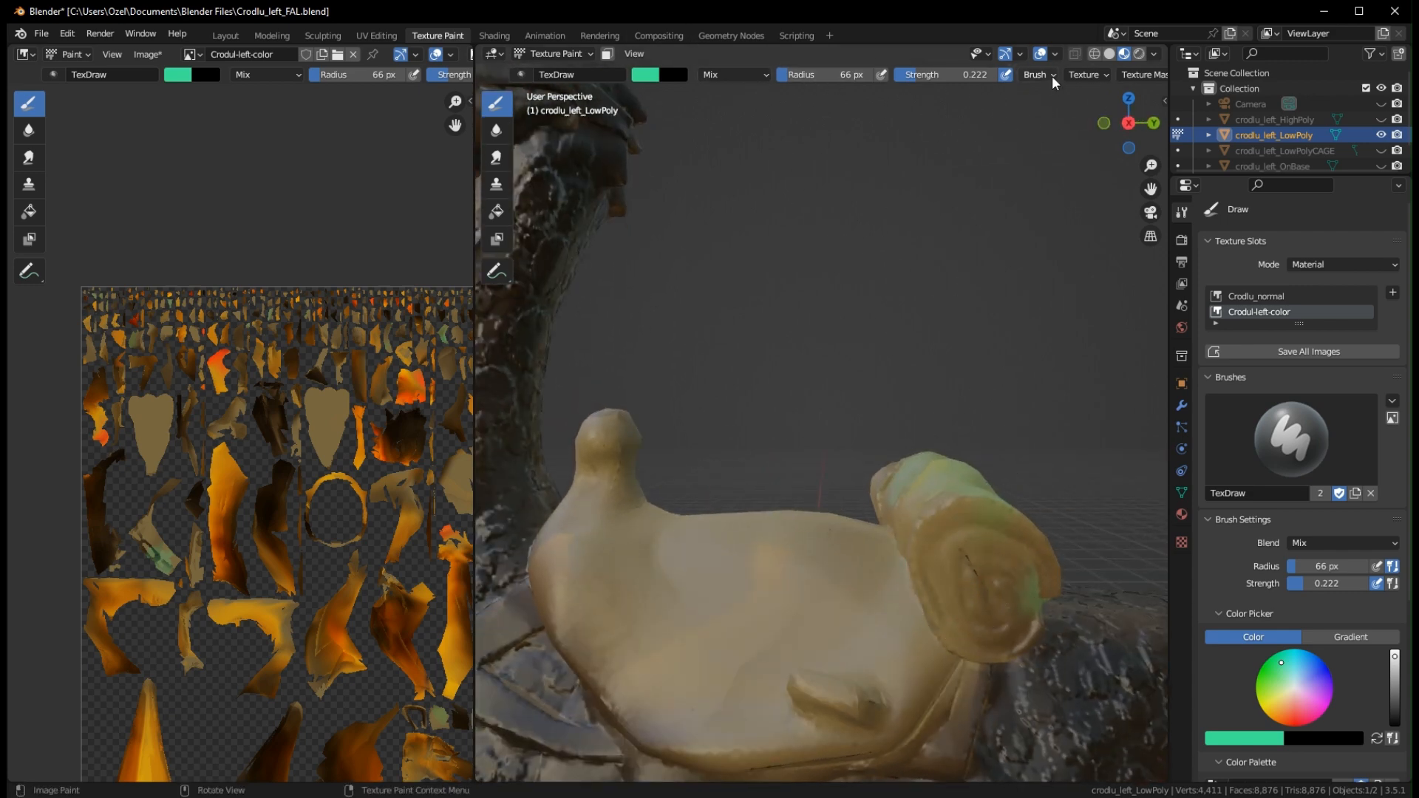
Widen the 3D viewport to expose all the brush options and open the Draw brush's Falloff curve settings
left_click_drag(475, 78, 273, 78)
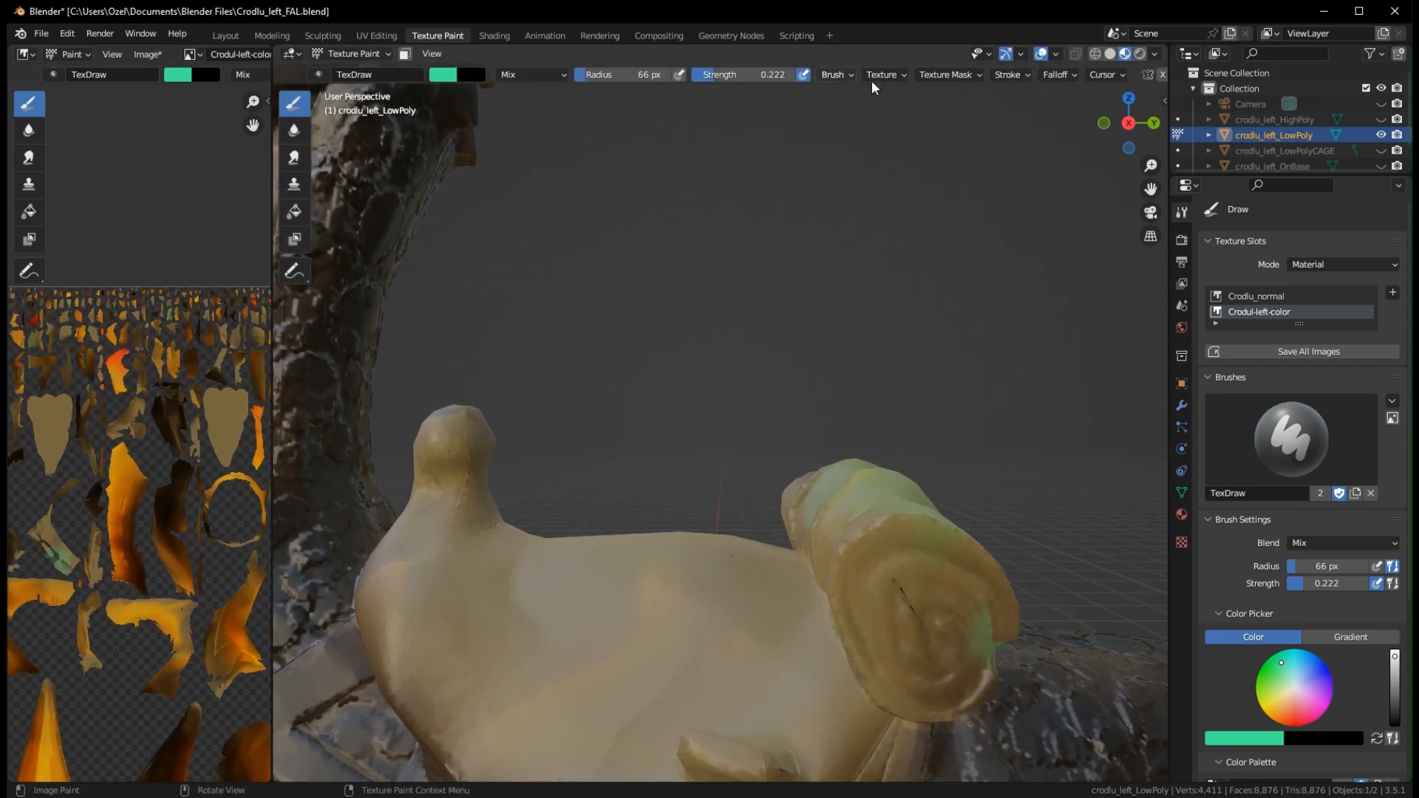
left_click(844, 79)
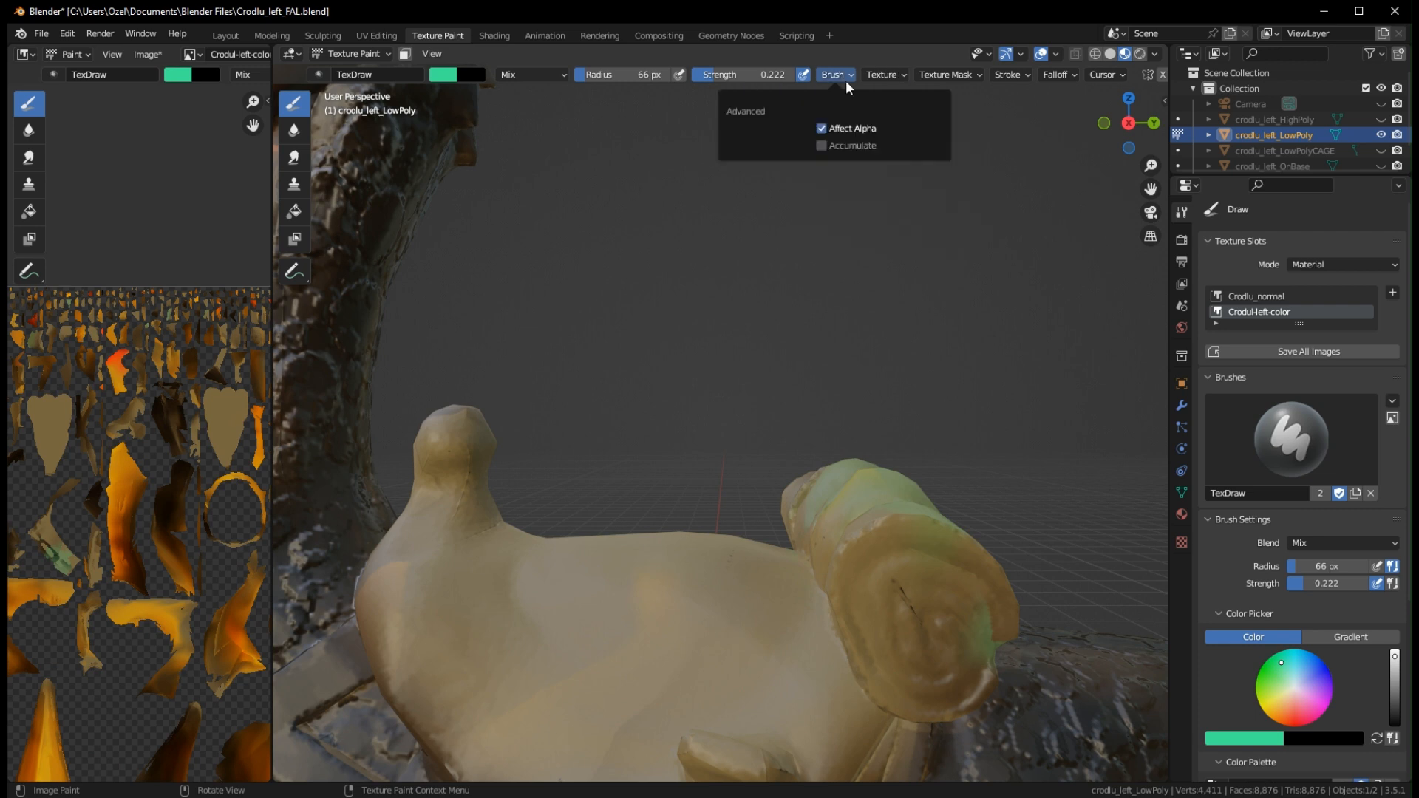
mouse_move(1010, 74)
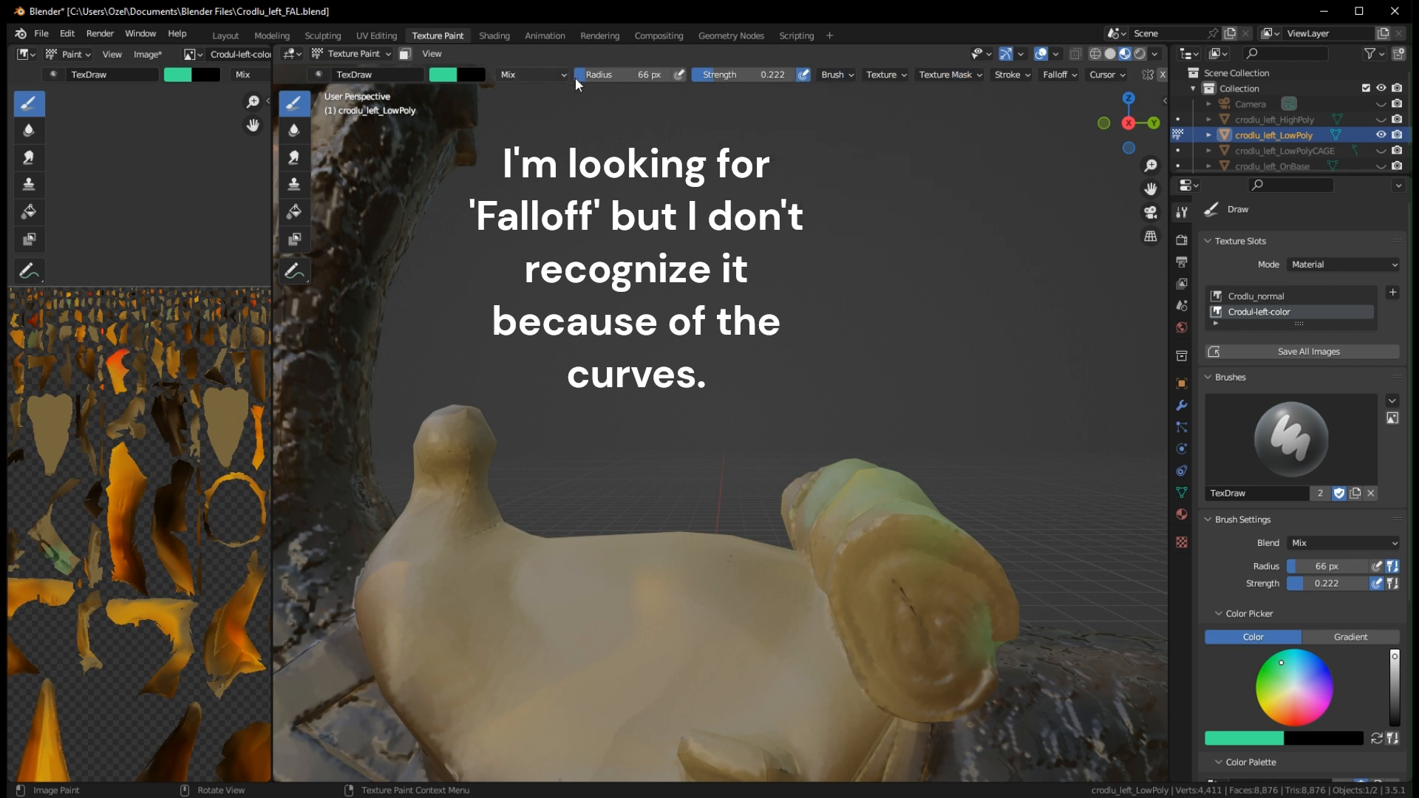
left_click(1018, 77)
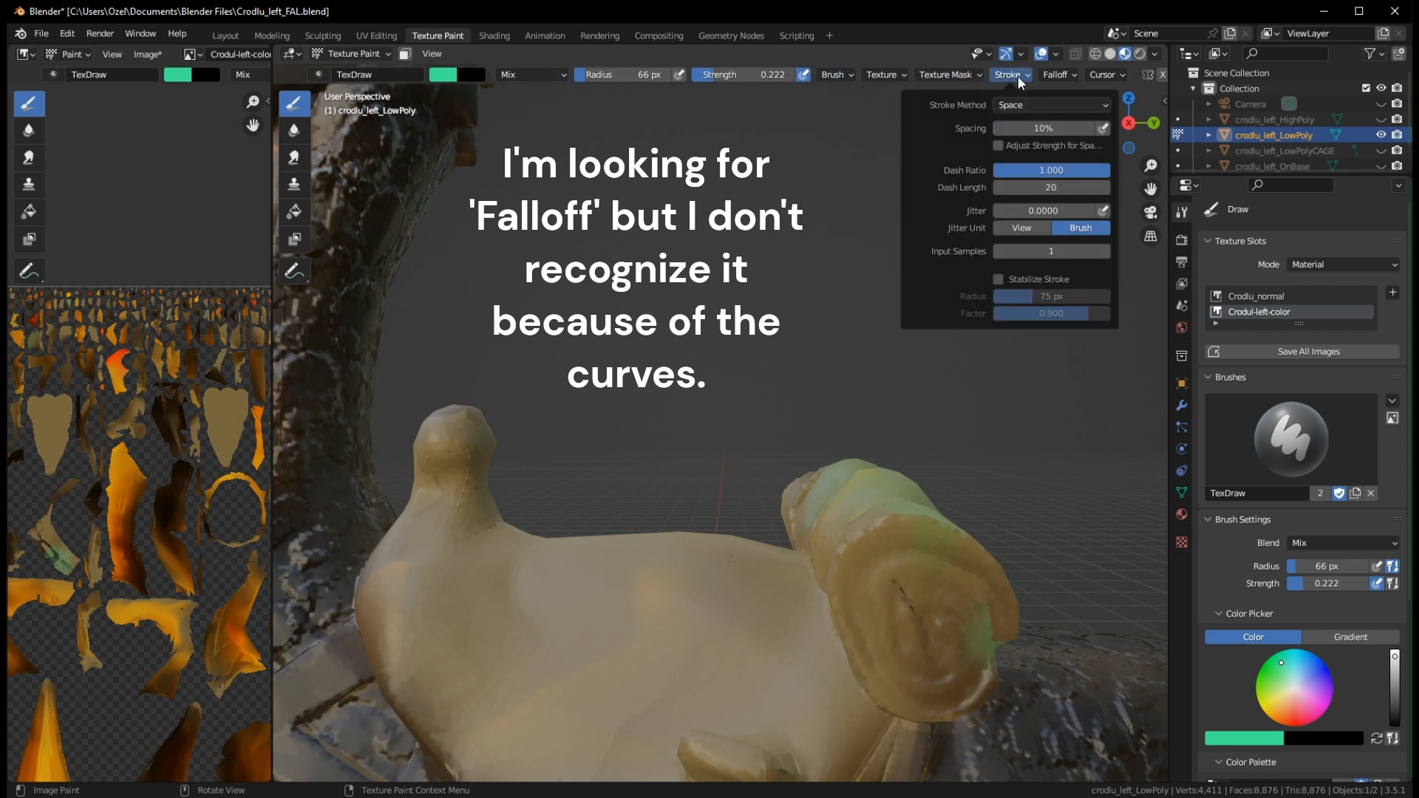
mouse_move(890, 72)
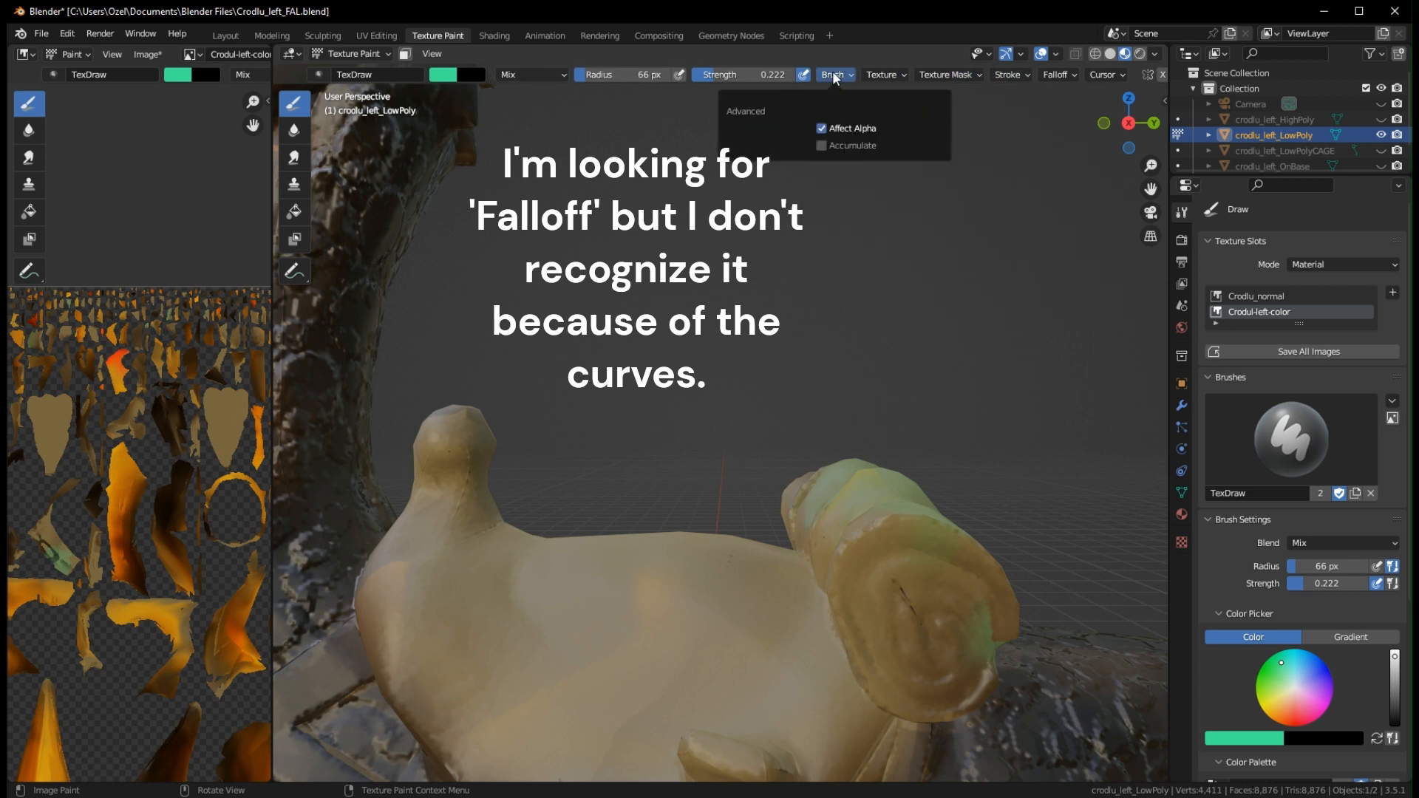
mouse_move(1005, 80)
mouse_move(1057, 79)
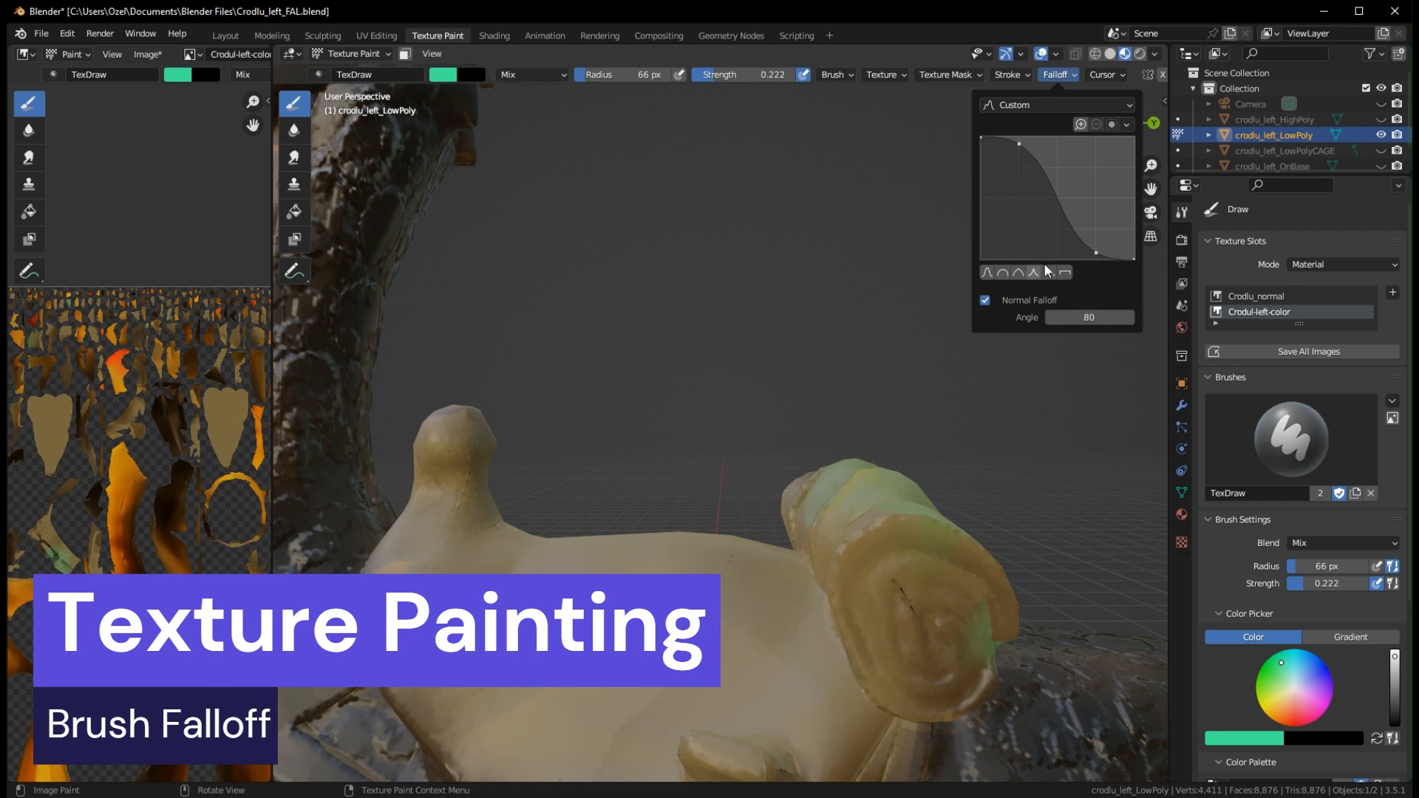
left_click(1019, 144)
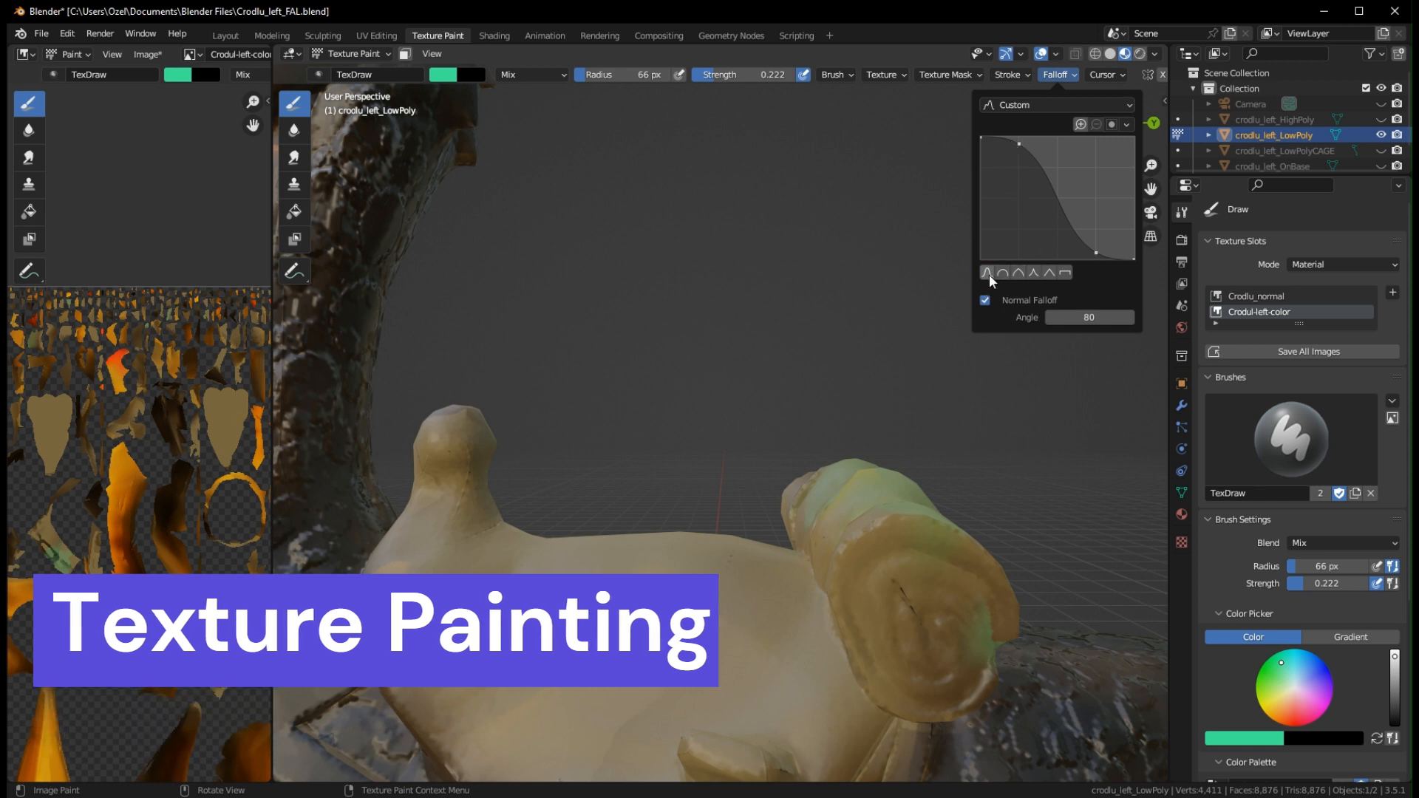
Try the Smooth falloff preset and set the Draw brush's falloff to Sphere
left_click(1097, 106)
left_click(1022, 143)
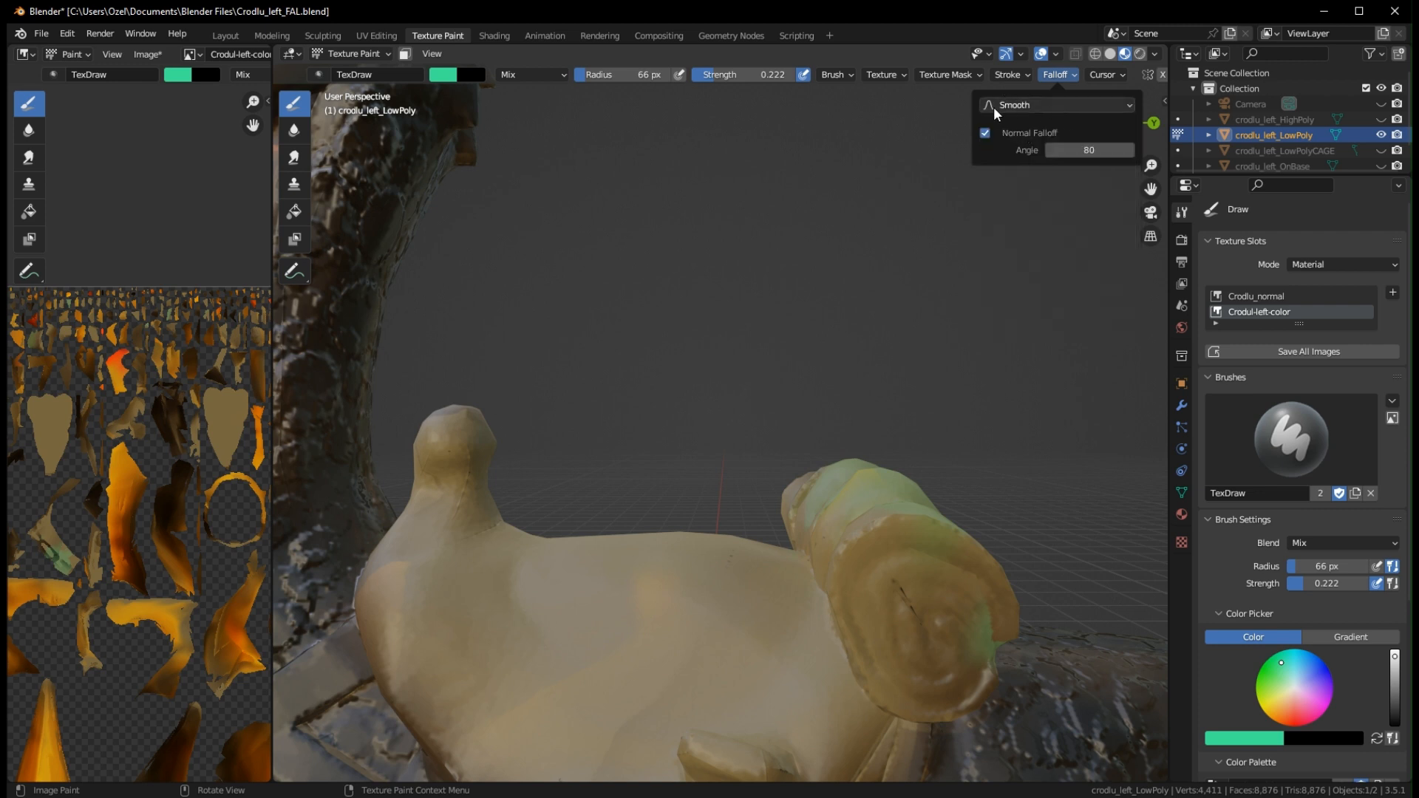
left_click(1009, 73)
left_click(1066, 108)
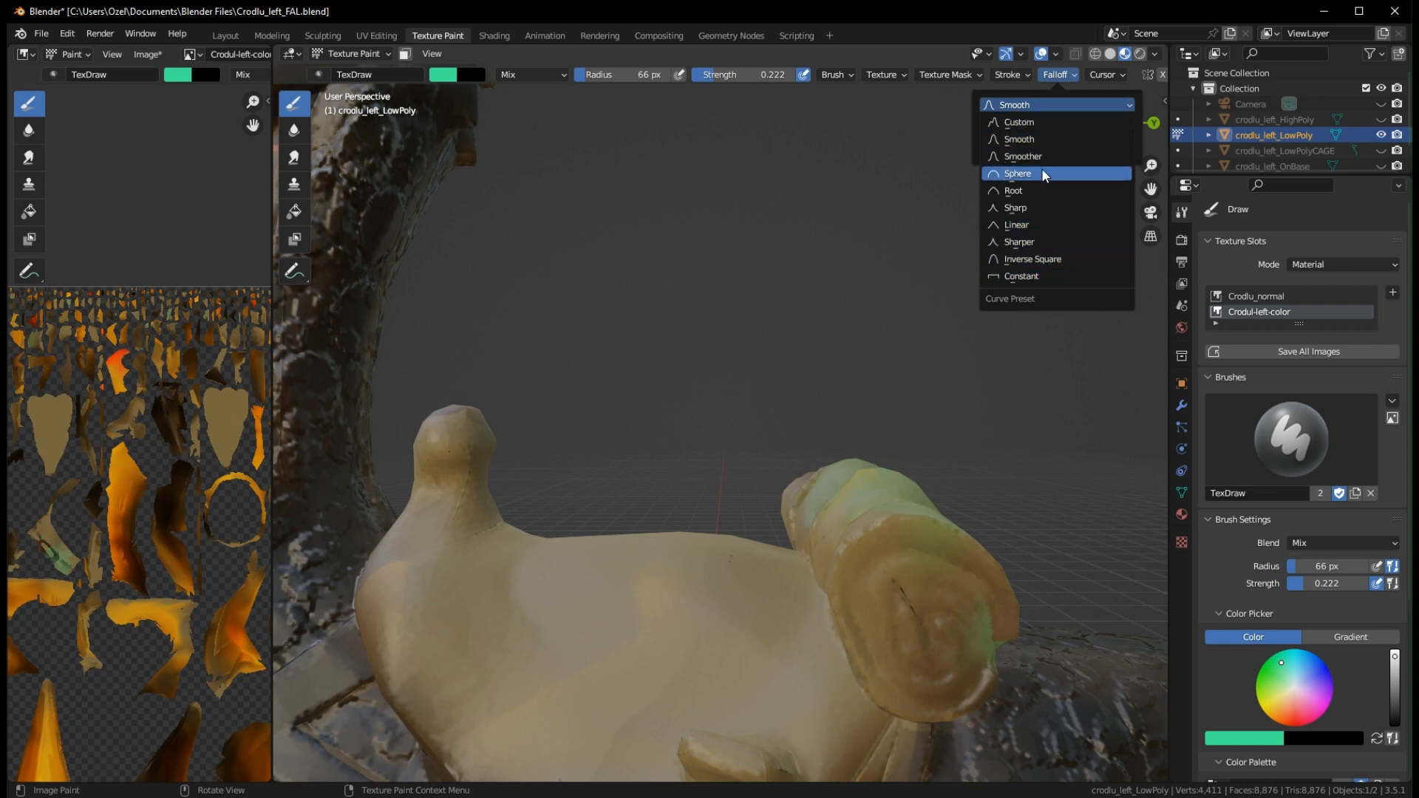
left_click(1023, 179)
Pick bright red as the brush colour and paint a stroke across the front part of the saddle seat
middle_click_drag(789, 307, 711, 477)
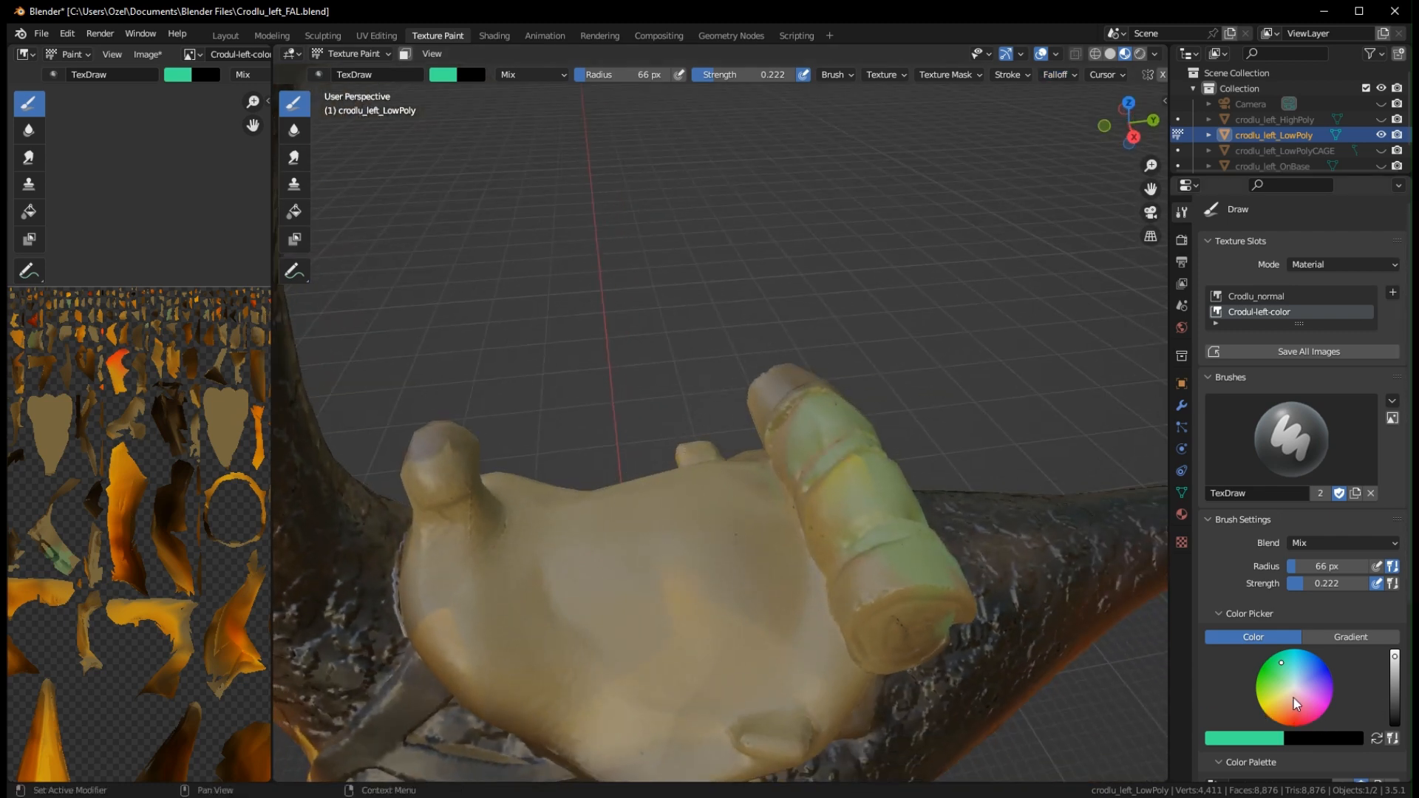
left_click_drag(1295, 704, 1300, 726)
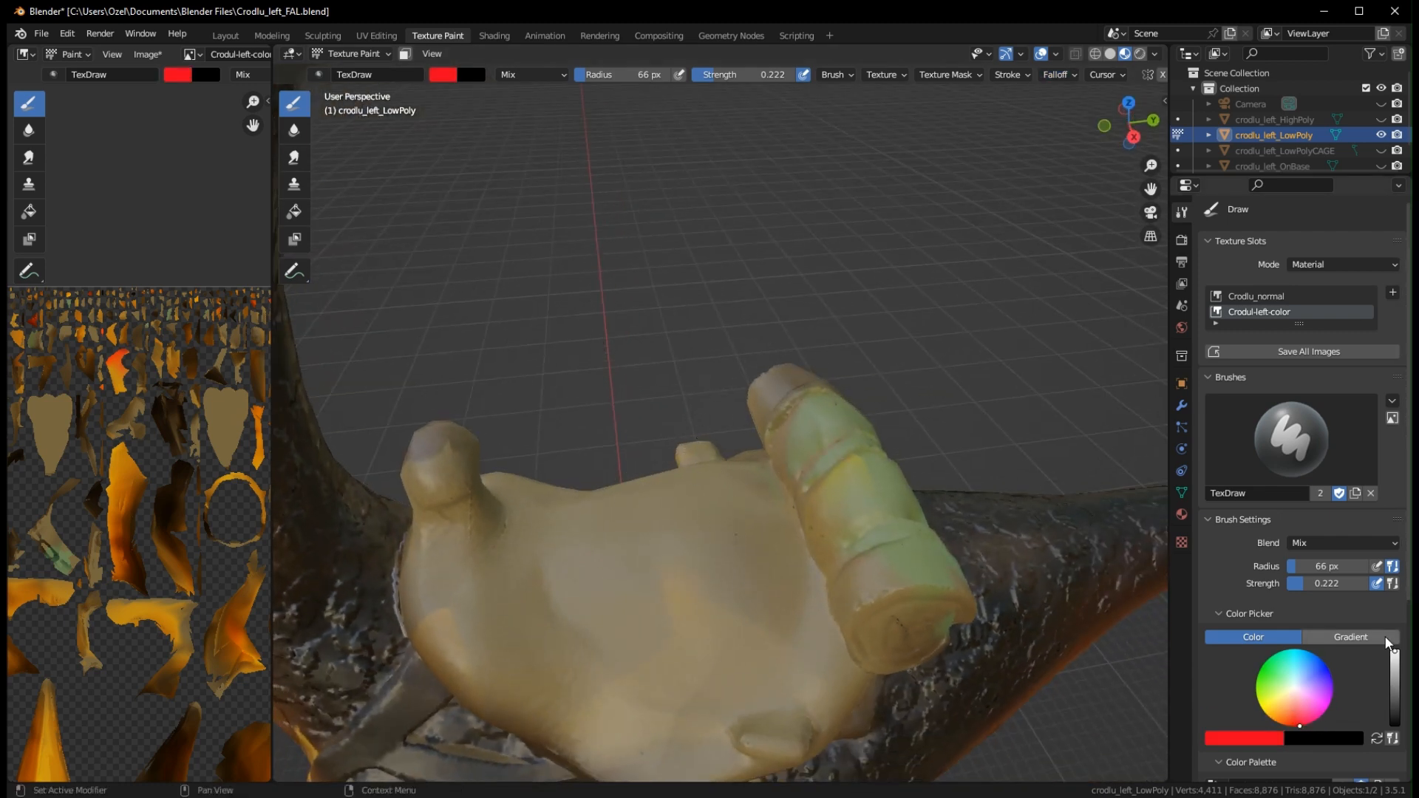
left_click_drag(589, 563, 609, 670)
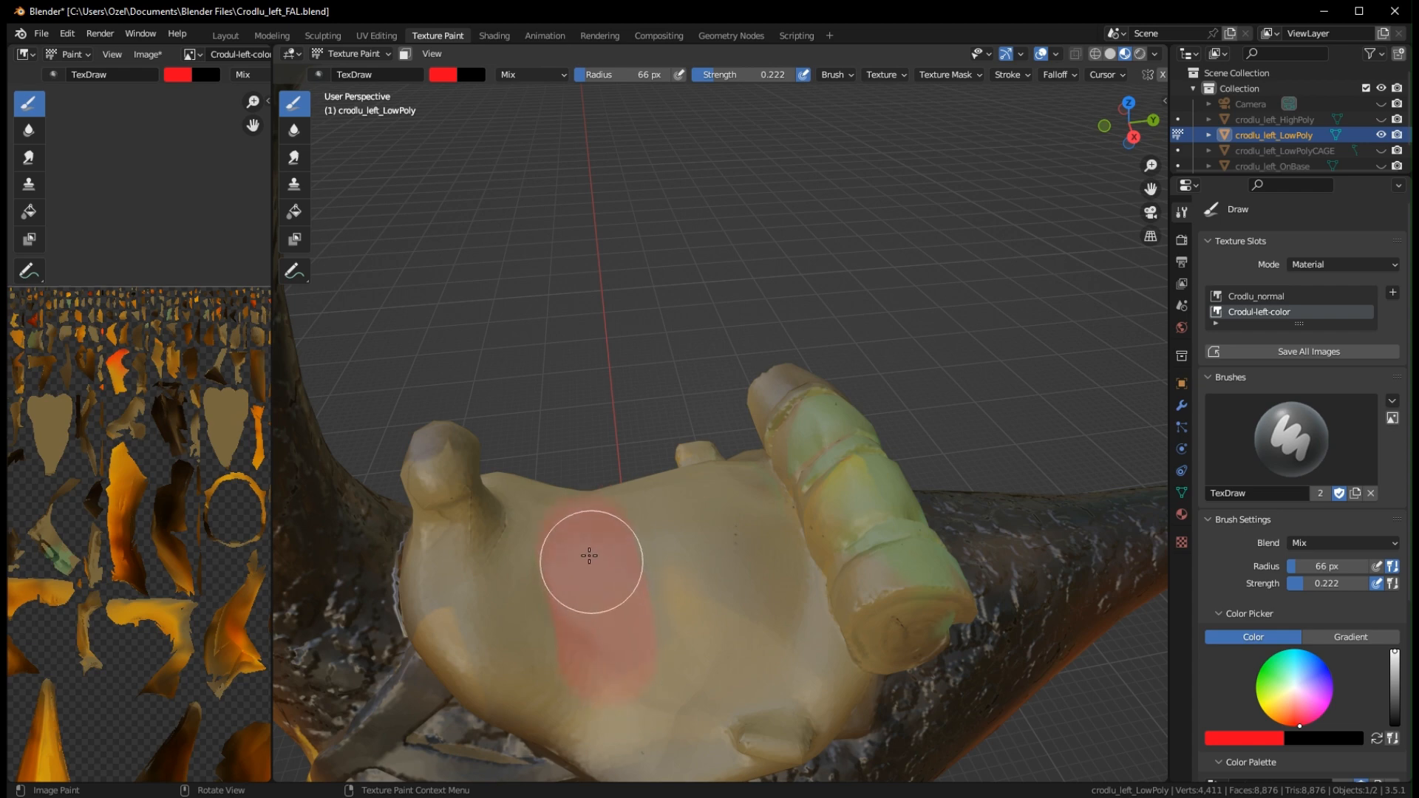
middle_click_drag(589, 556, 584, 442)
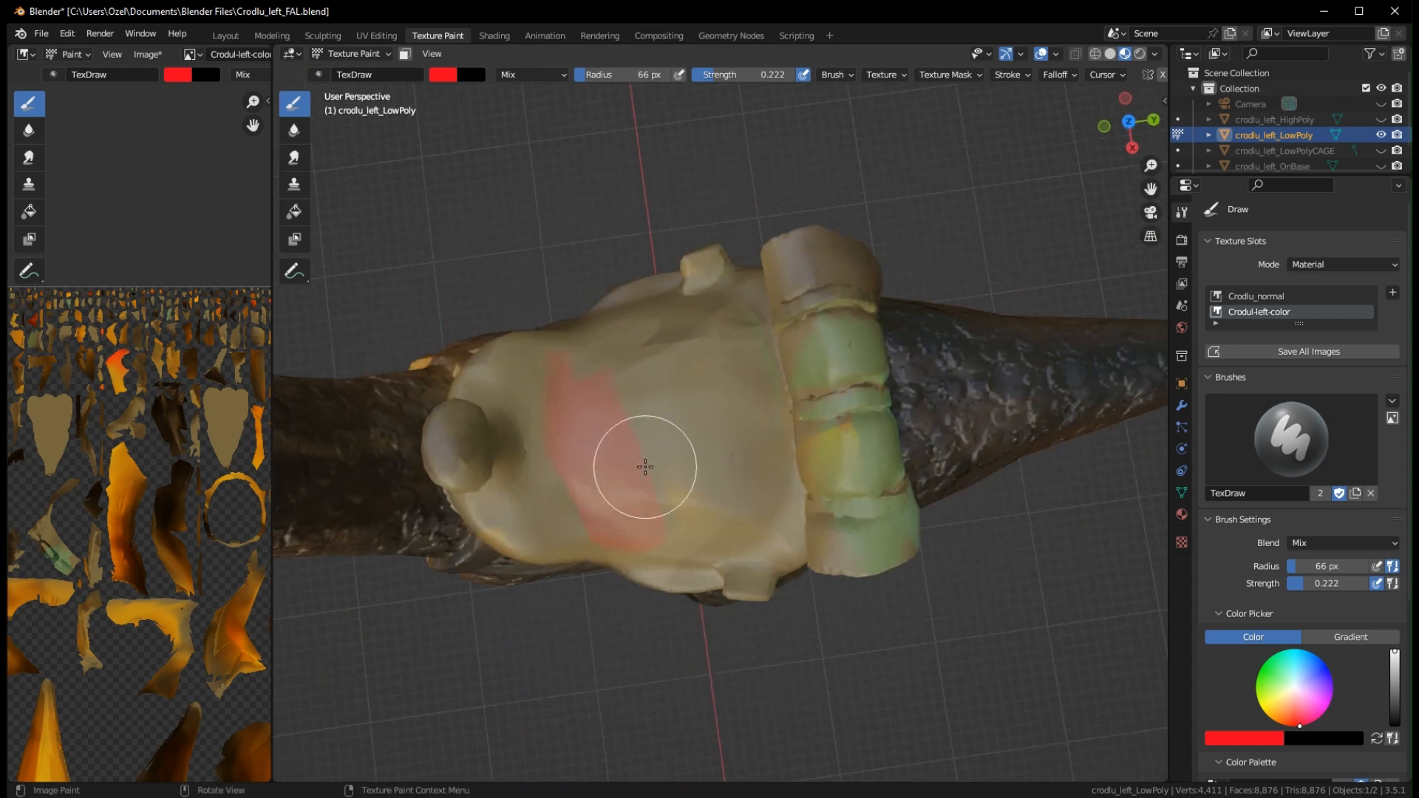
Raise the brush strength to 0.644 and paint a stronger red stroke beside the first one on the saddle seat
scroll(645, 467, "up", 2)
middle_click_drag(690, 436, 683, 406)
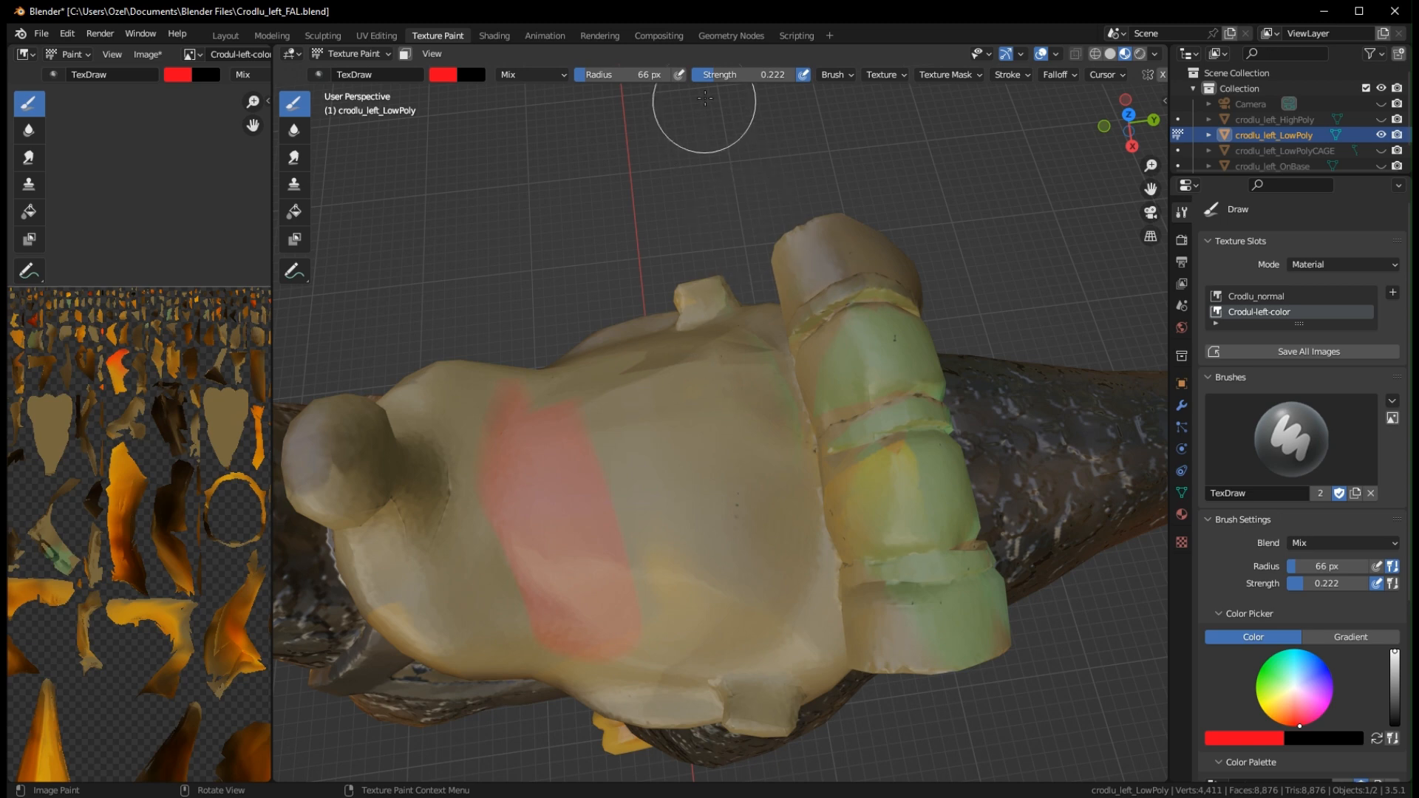
mouse_move(586, 515)
left_mouse_down()
mouse_move(587, 444)
mouse_move(643, 621)
left_mouse_up()
middle_click_drag(643, 621, 782, 592)
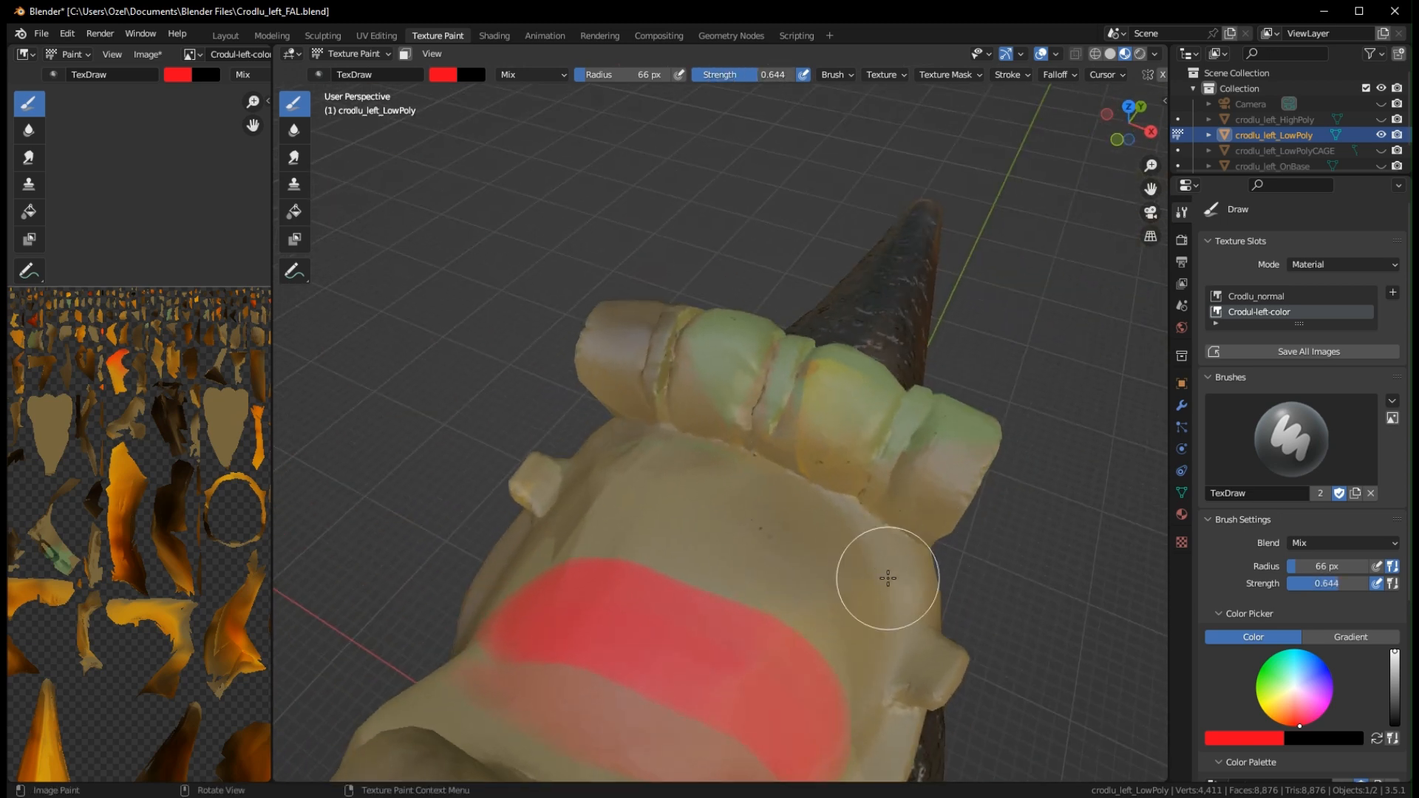
middle_click_drag(888, 577, 741, 543)
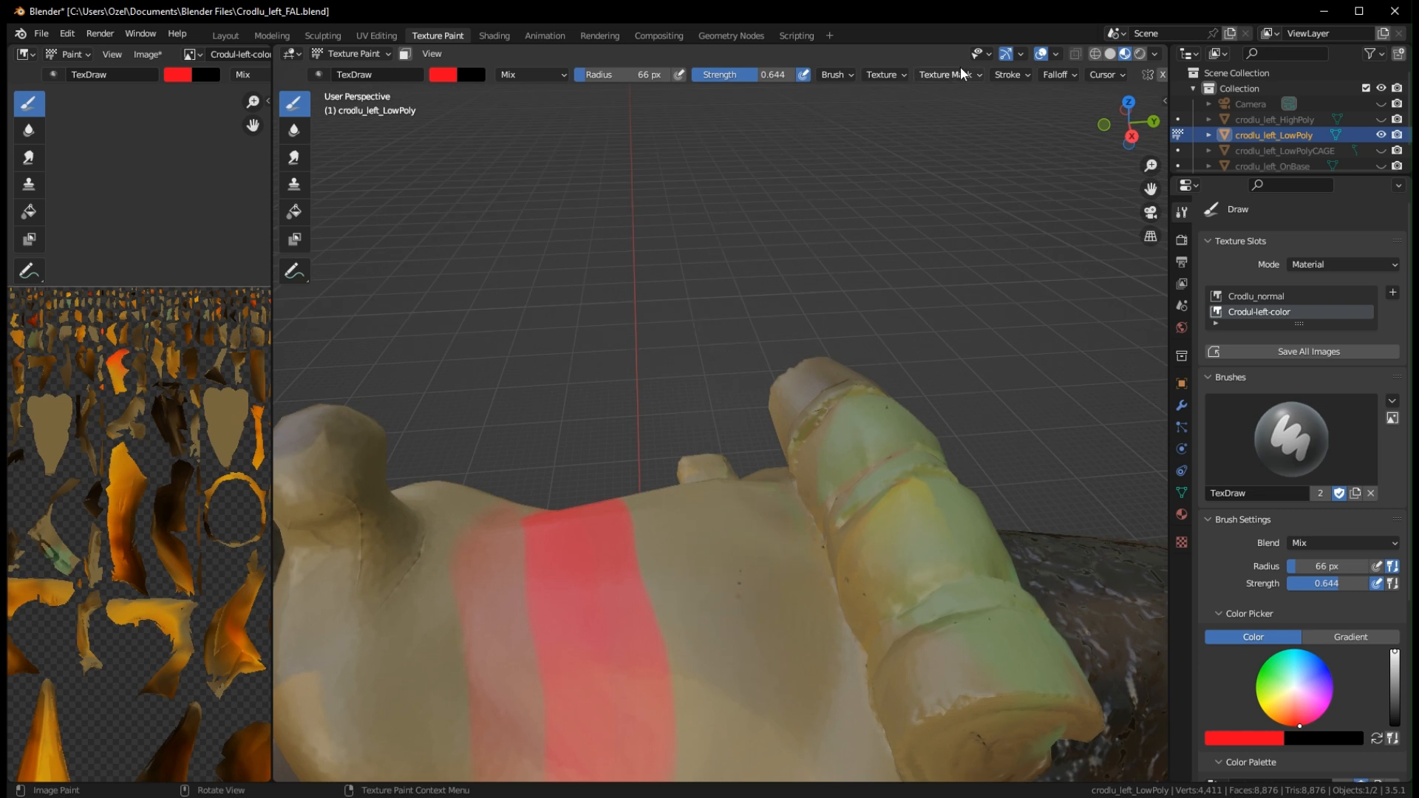
Set the brush falloff to Constant, paint a red stroke nearer the rolled bundle and compare its edges with the Sphere stroke
left_click(1051, 74)
left_click(1035, 104)
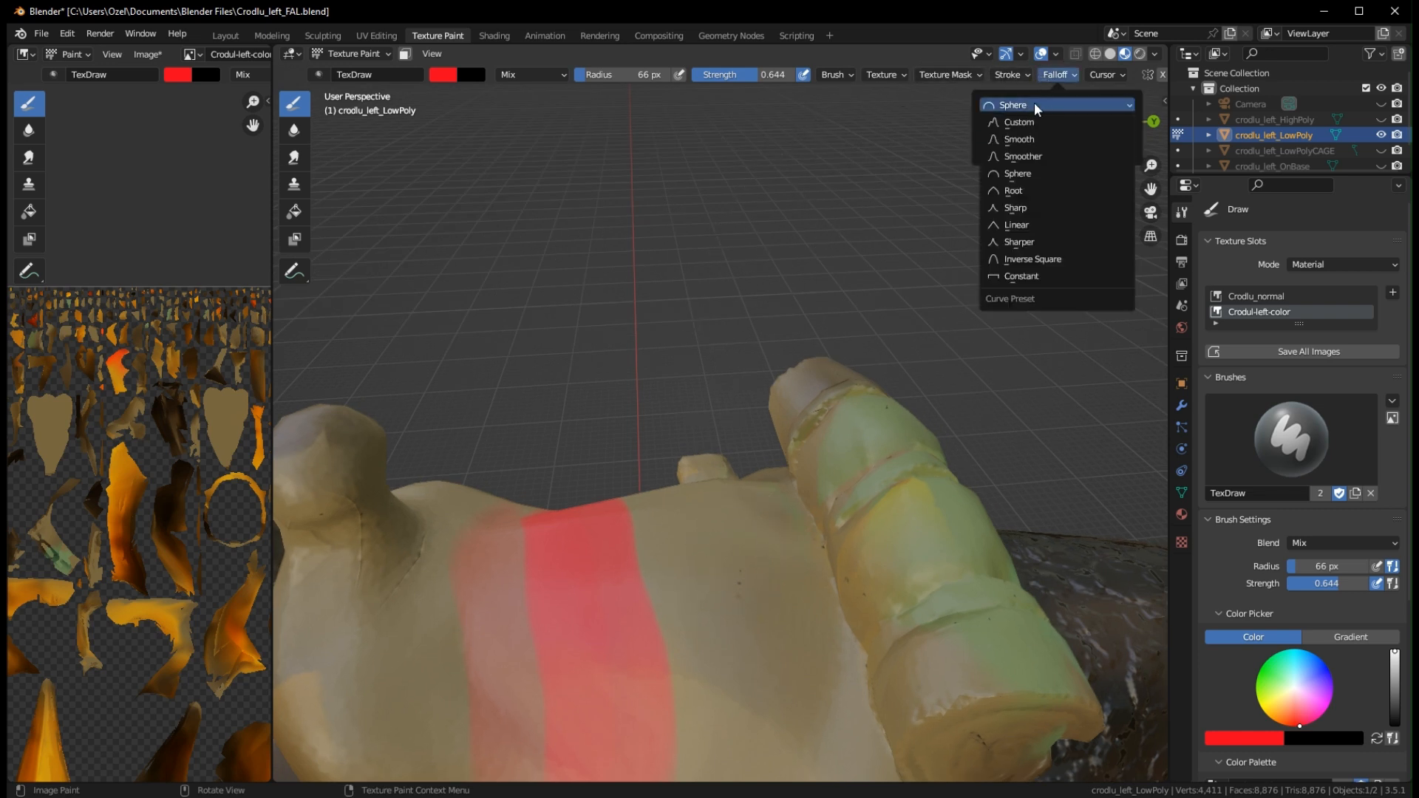
left_click(1013, 276)
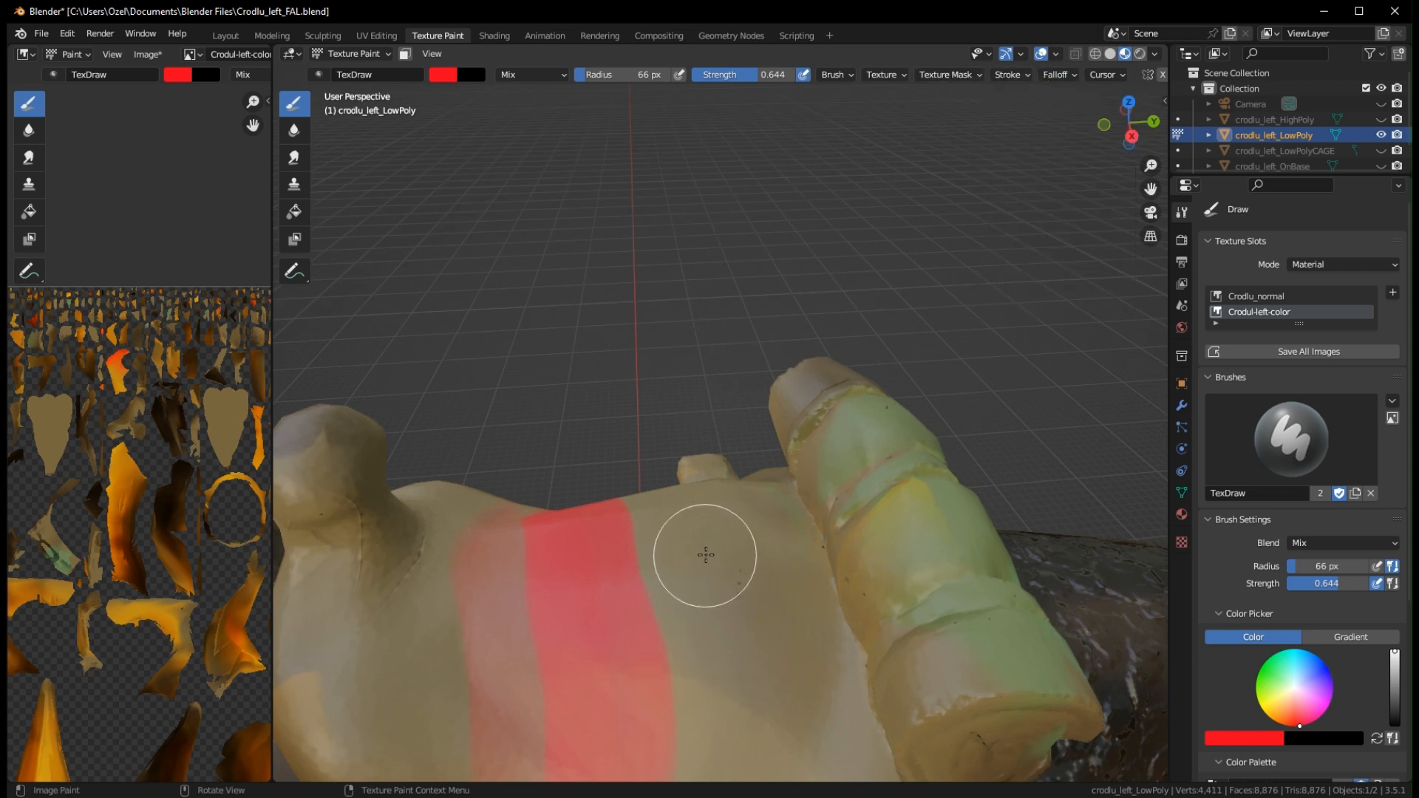
left_click_drag(702, 523, 748, 692)
mouse_move(748, 692)
middle_mouse_down()
mouse_move(862, 728)
mouse_move(818, 336)
mouse_move(767, 554)
mouse_move(751, 535)
middle_mouse_up()
scroll(777, 692, "up", 2)
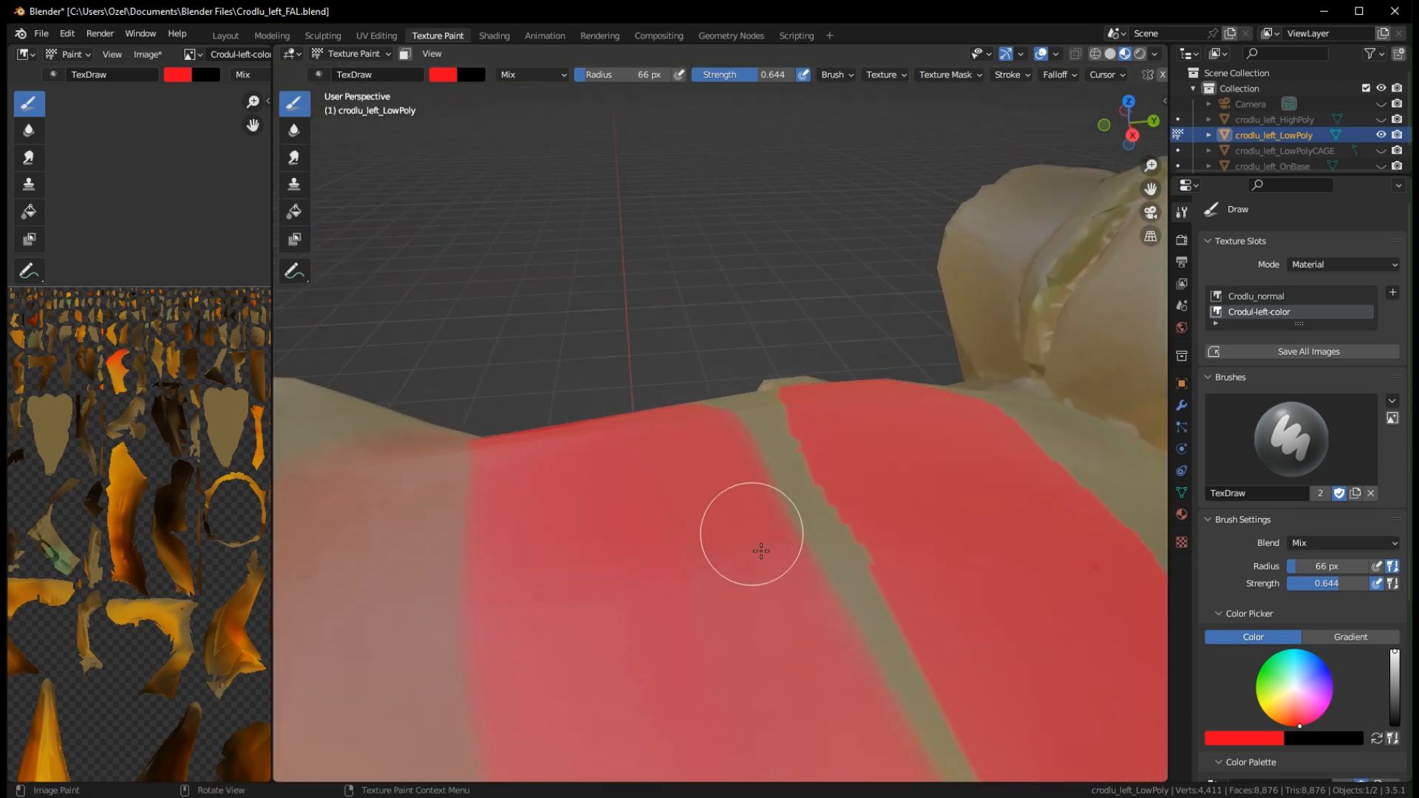
mouse_move(815, 578)
middle_mouse_down("shift")
mouse_move(588, 360)
mouse_move(647, 347)
middle_mouse_up("shift")
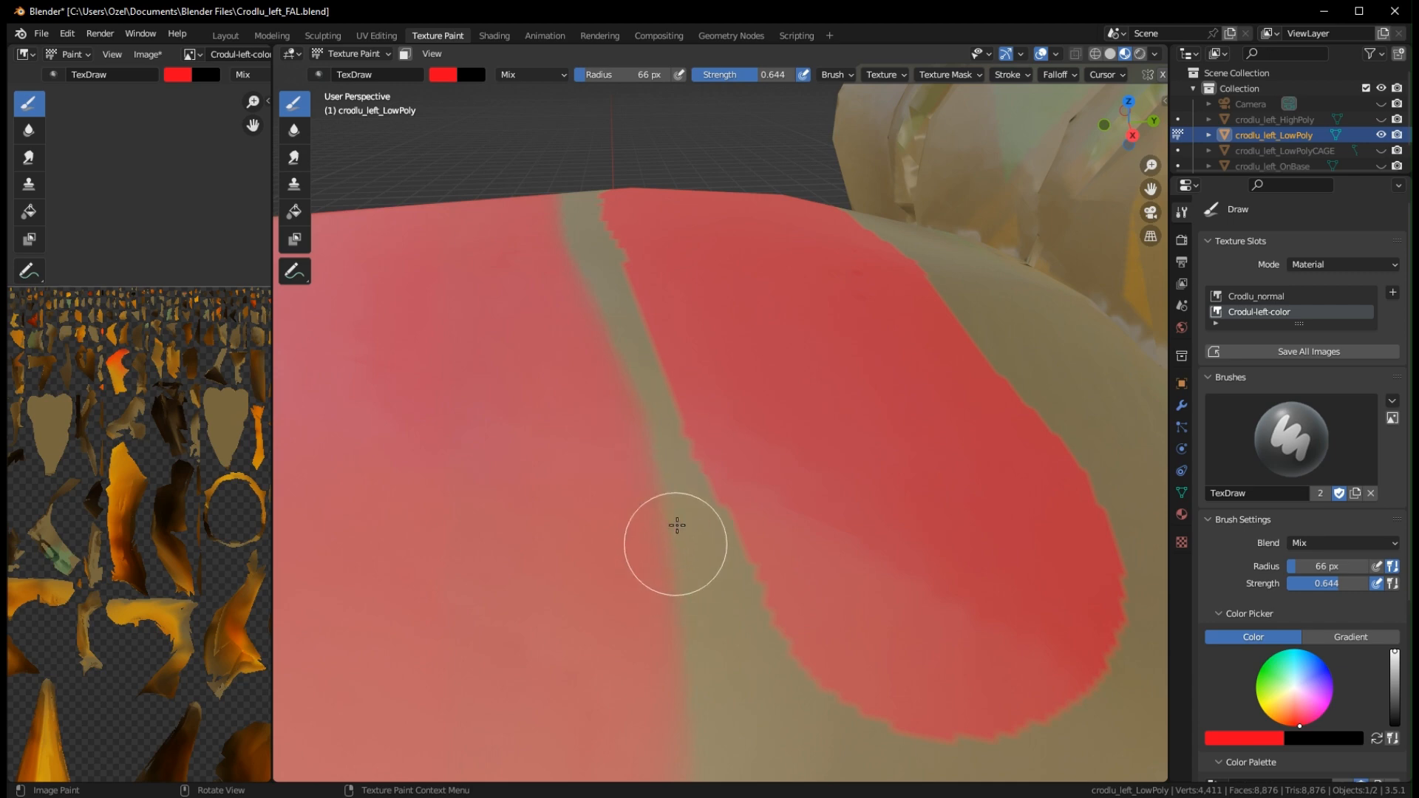
scroll(687, 596, "up", 3)
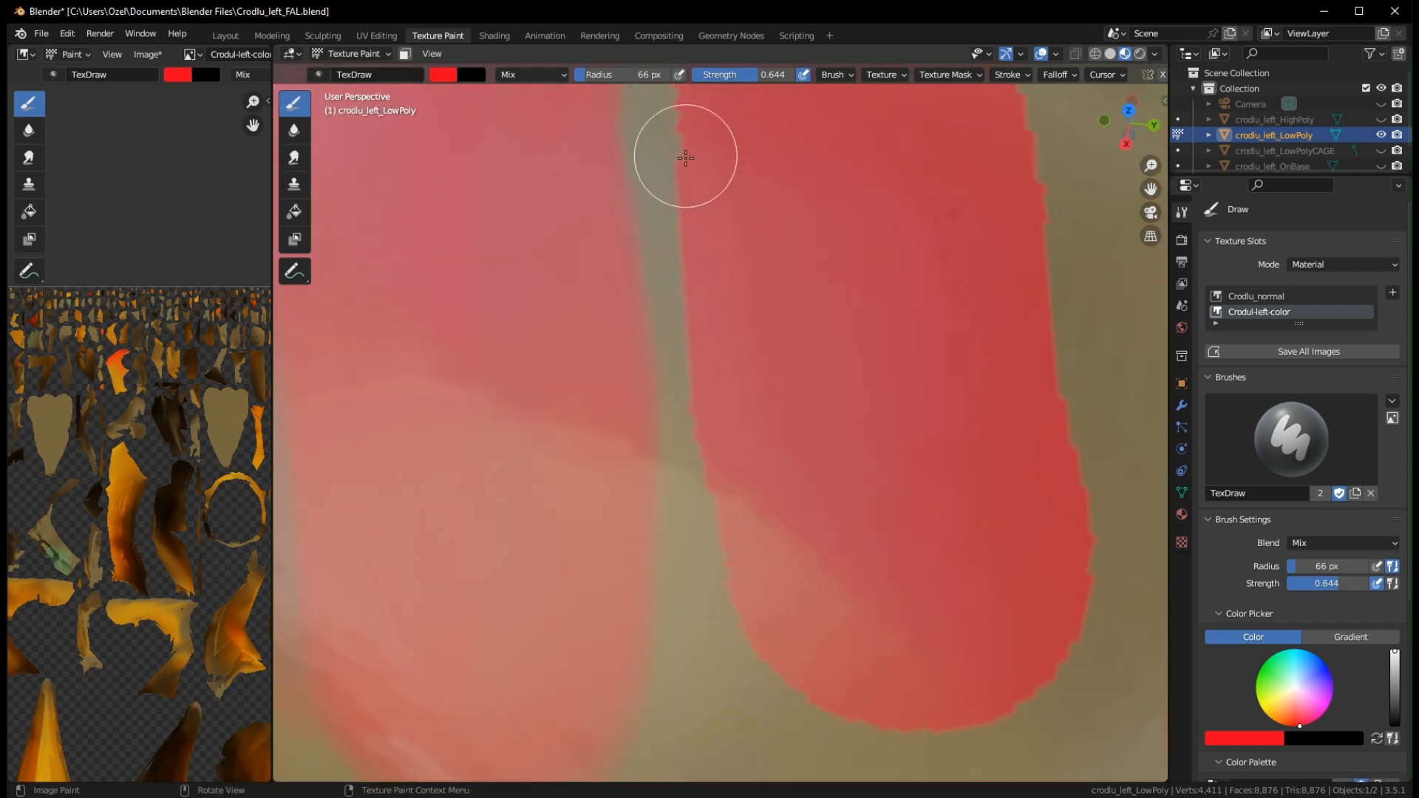
middle_click_drag(850, 350, 872, 275)
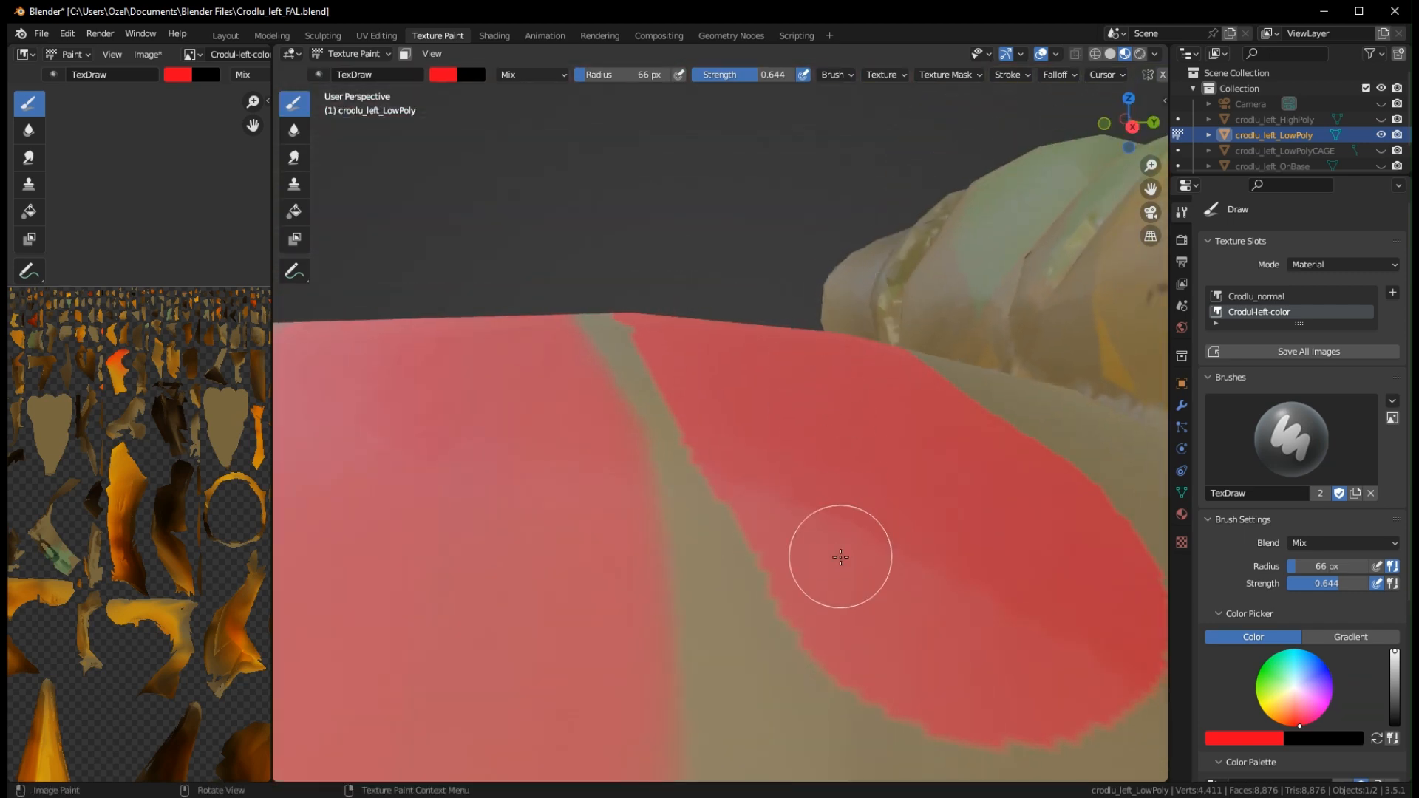
middle_click_drag(841, 558, 800, 574)
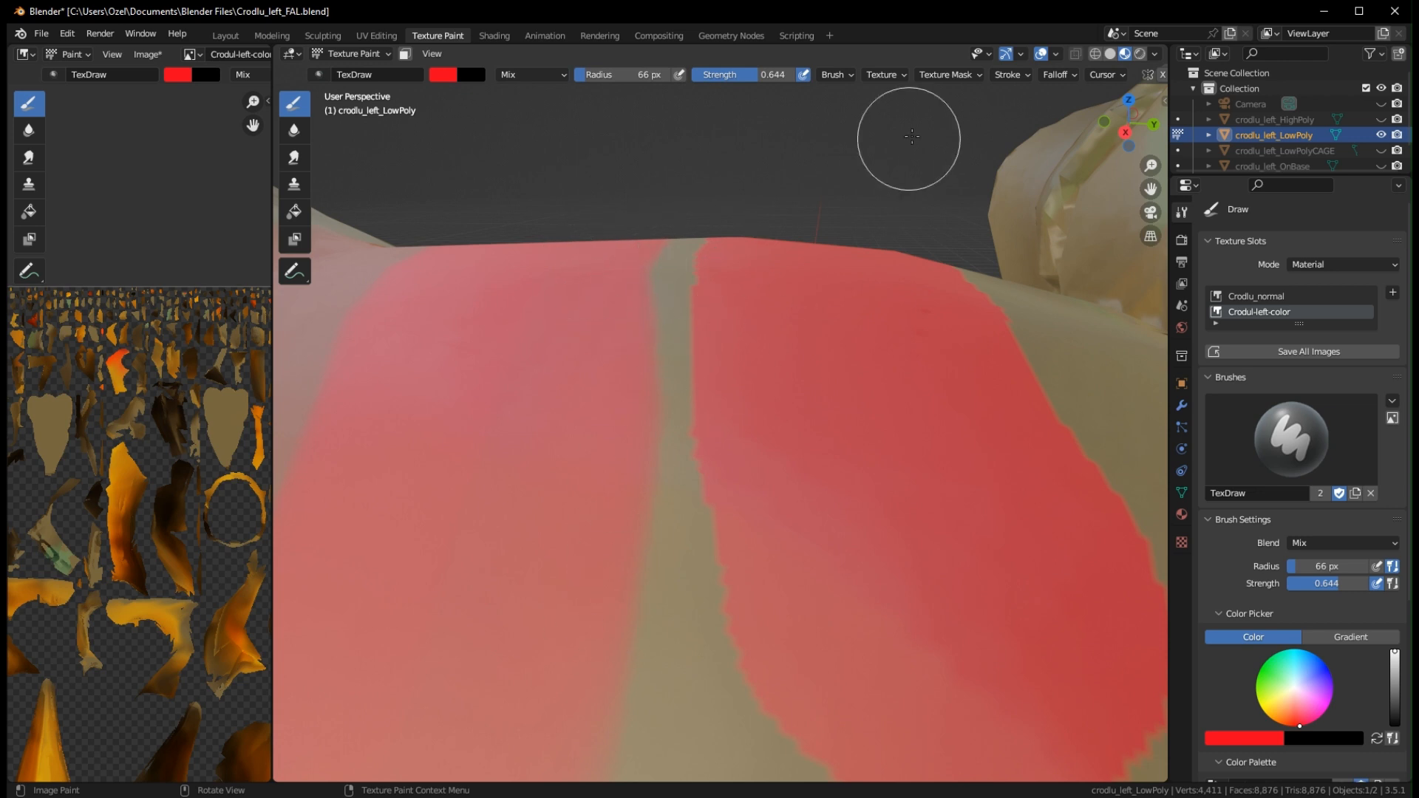
Set the brush falloff to Sharper and paint two short red strokes on the saddle between the Constant stroke and the bundle
left_click(1044, 71)
left_click(1041, 105)
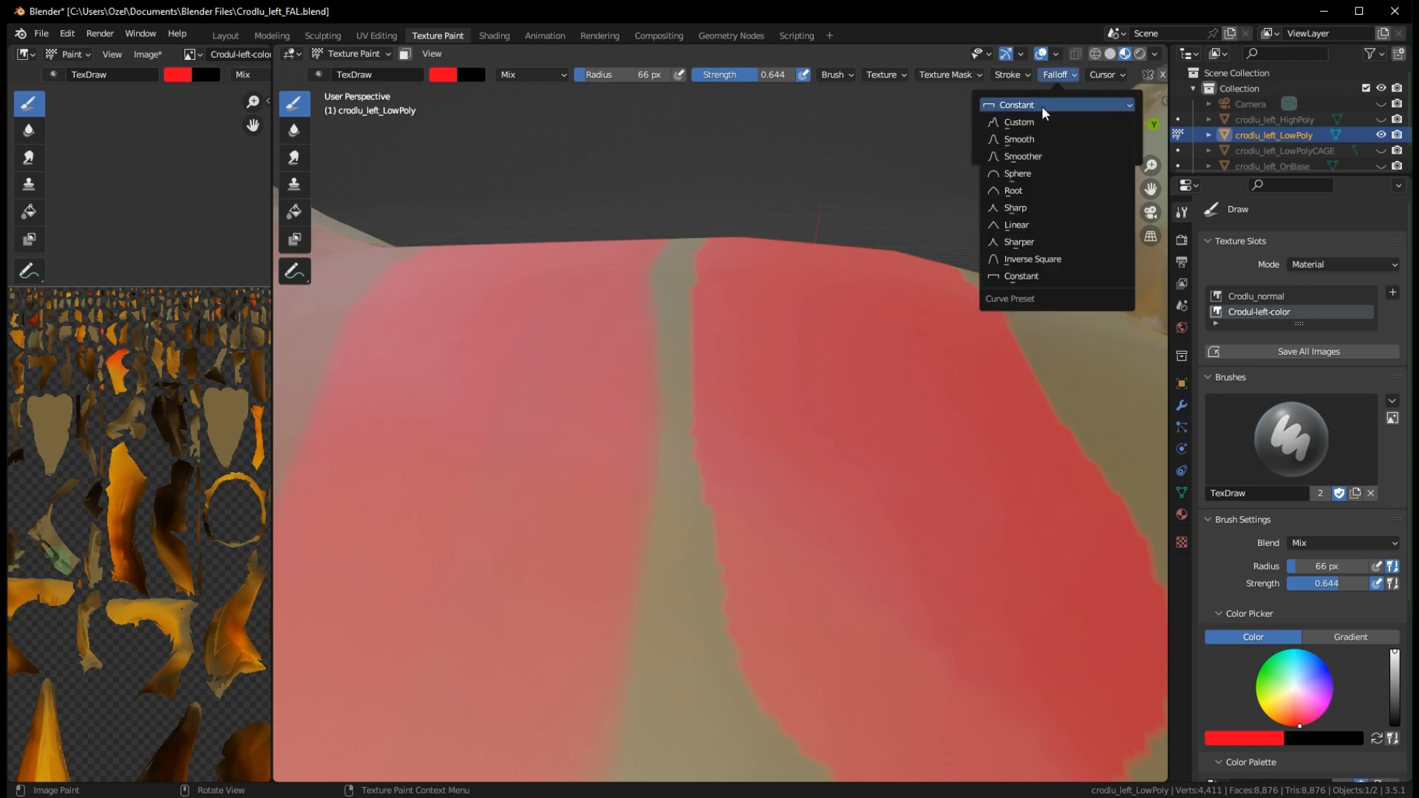
left_click(1021, 246)
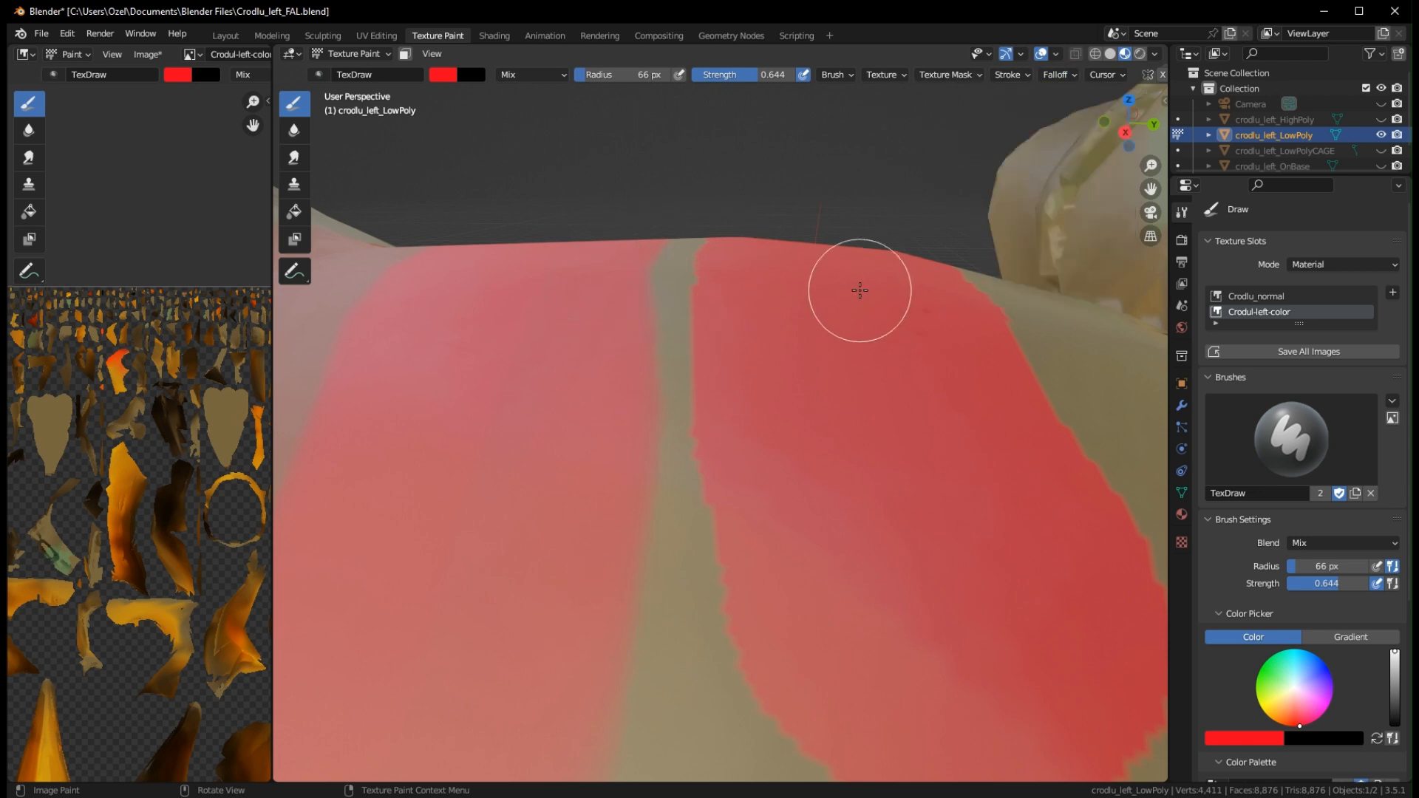
middle_click_drag(858, 288, 725, 166)
mouse_move(725, 166)
left_mouse_down()
mouse_move(842, 323)
mouse_move(664, 127)
left_mouse_up()
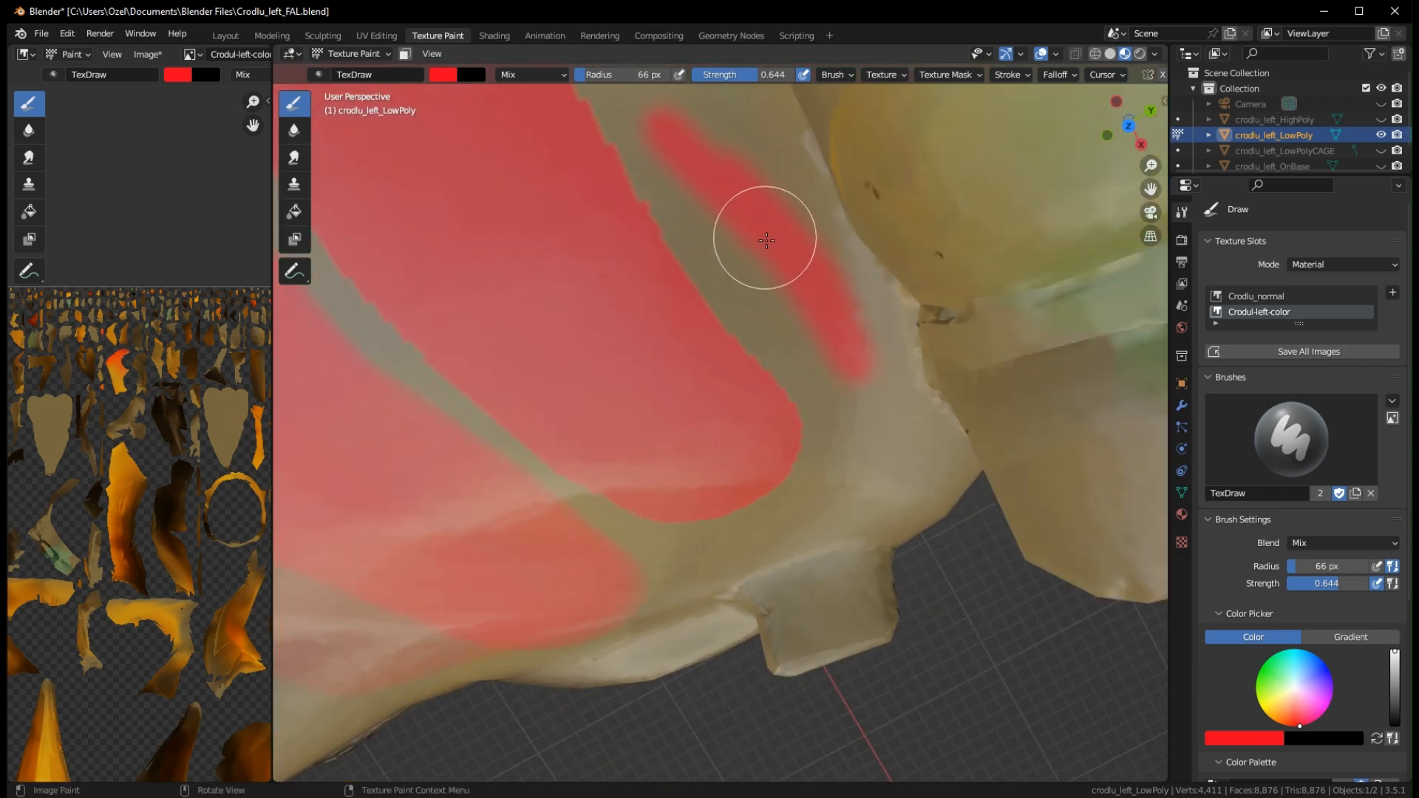
left_click_drag(749, 320, 864, 462)
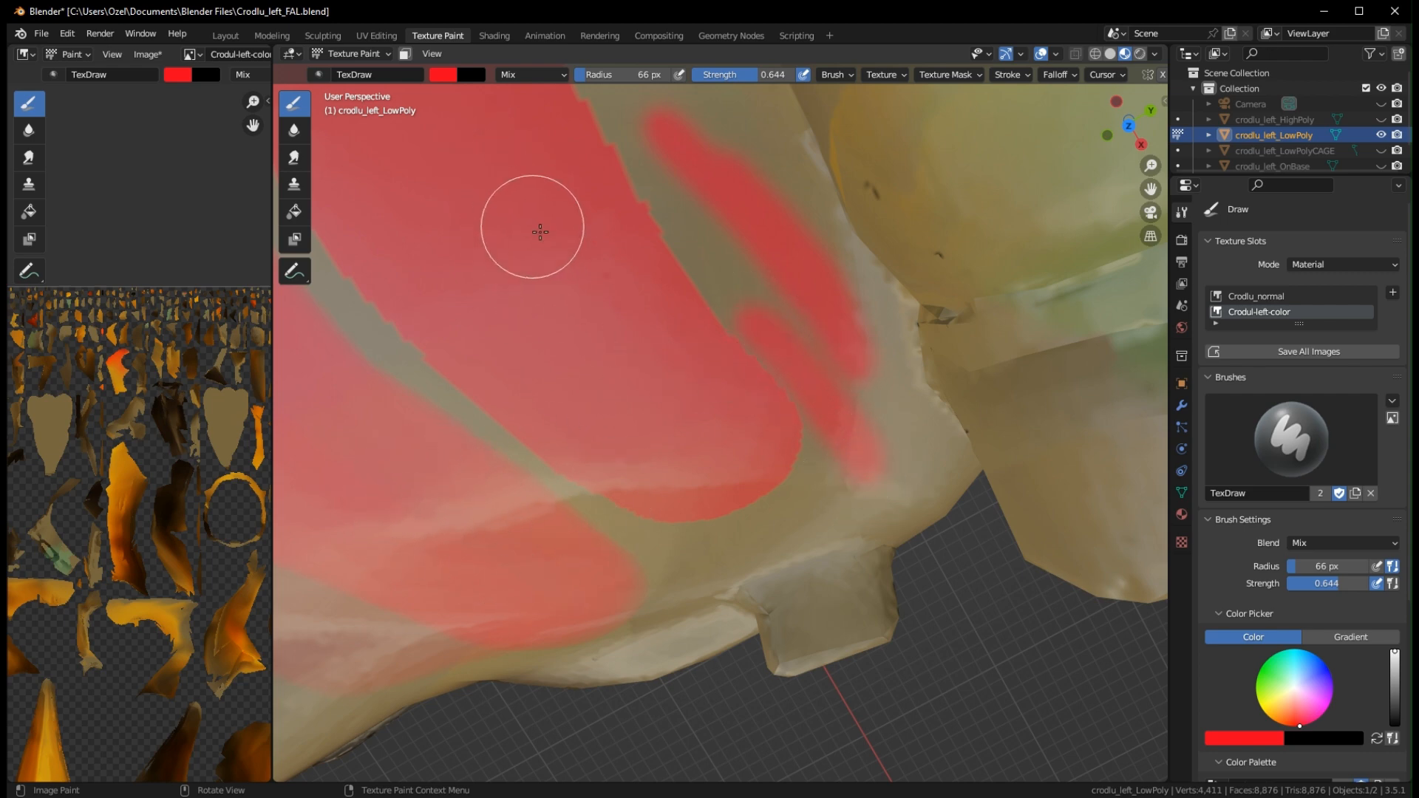
middle_click_drag(541, 232, 466, 353)
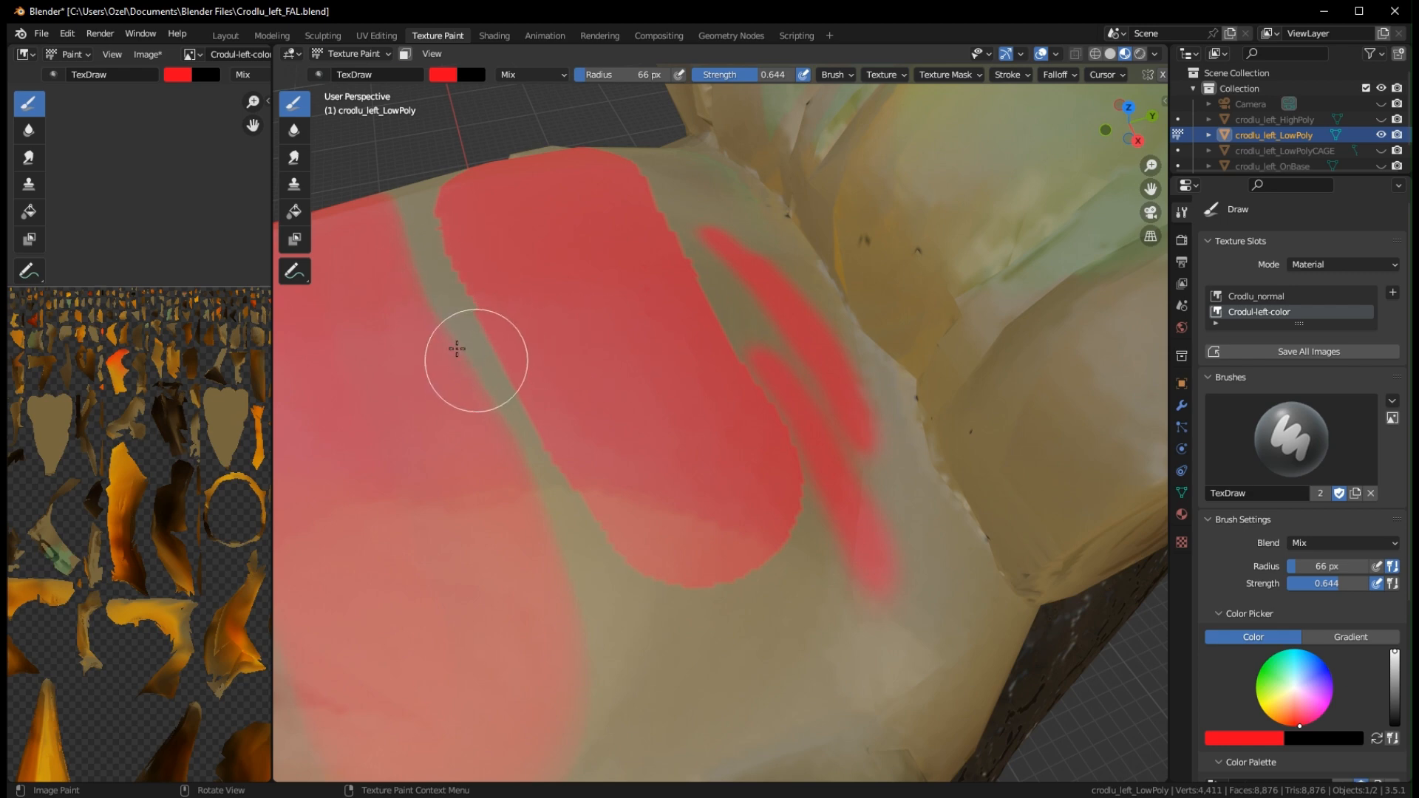
View the whole model and set the Draw brush's falloff back to Constant
scroll(543, 396, "down", 5)
mouse_move(684, 428)
middle_mouse_down()
mouse_move(662, 380)
mouse_move(624, 488)
mouse_move(631, 453)
middle_mouse_up()
scroll(631, 453, "down", 6)
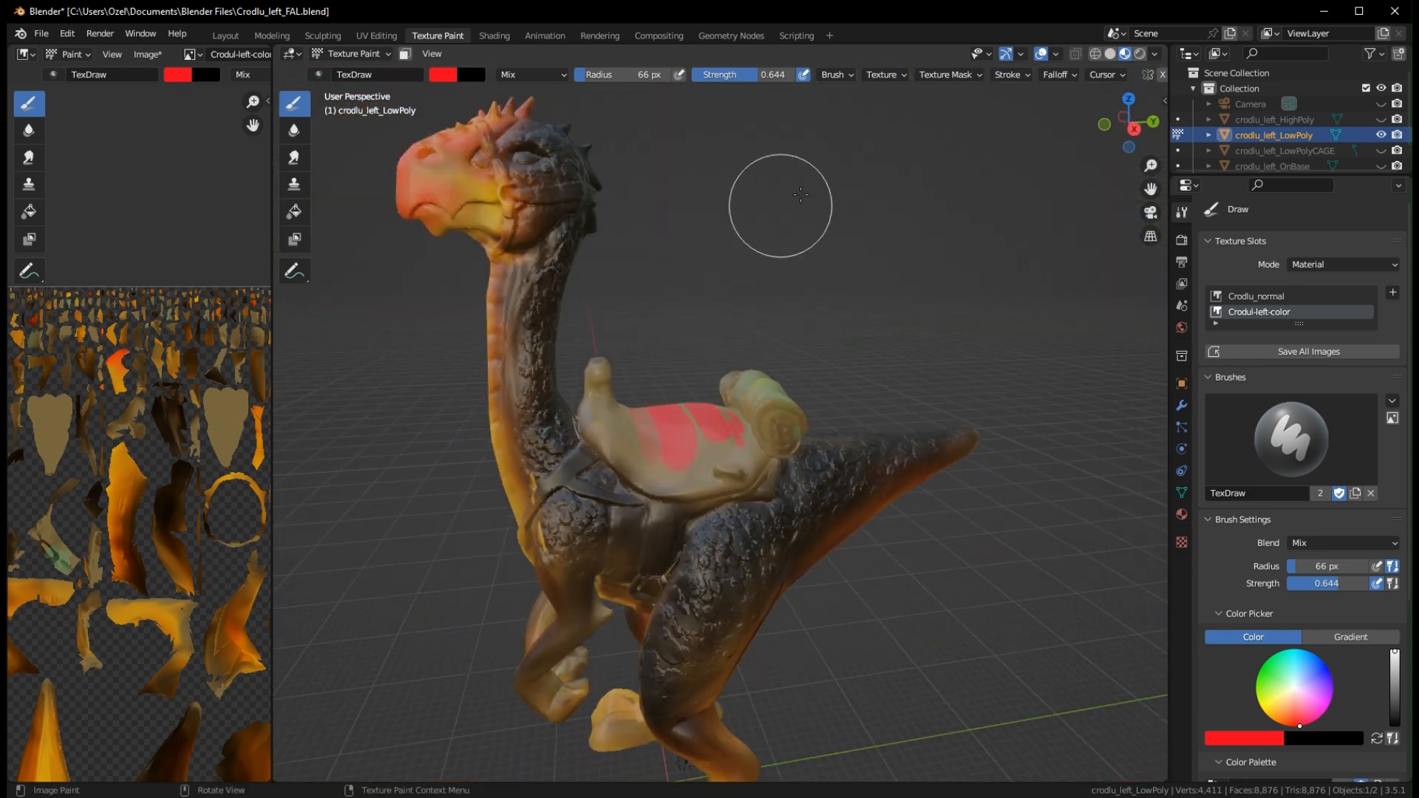
left_click(1012, 74)
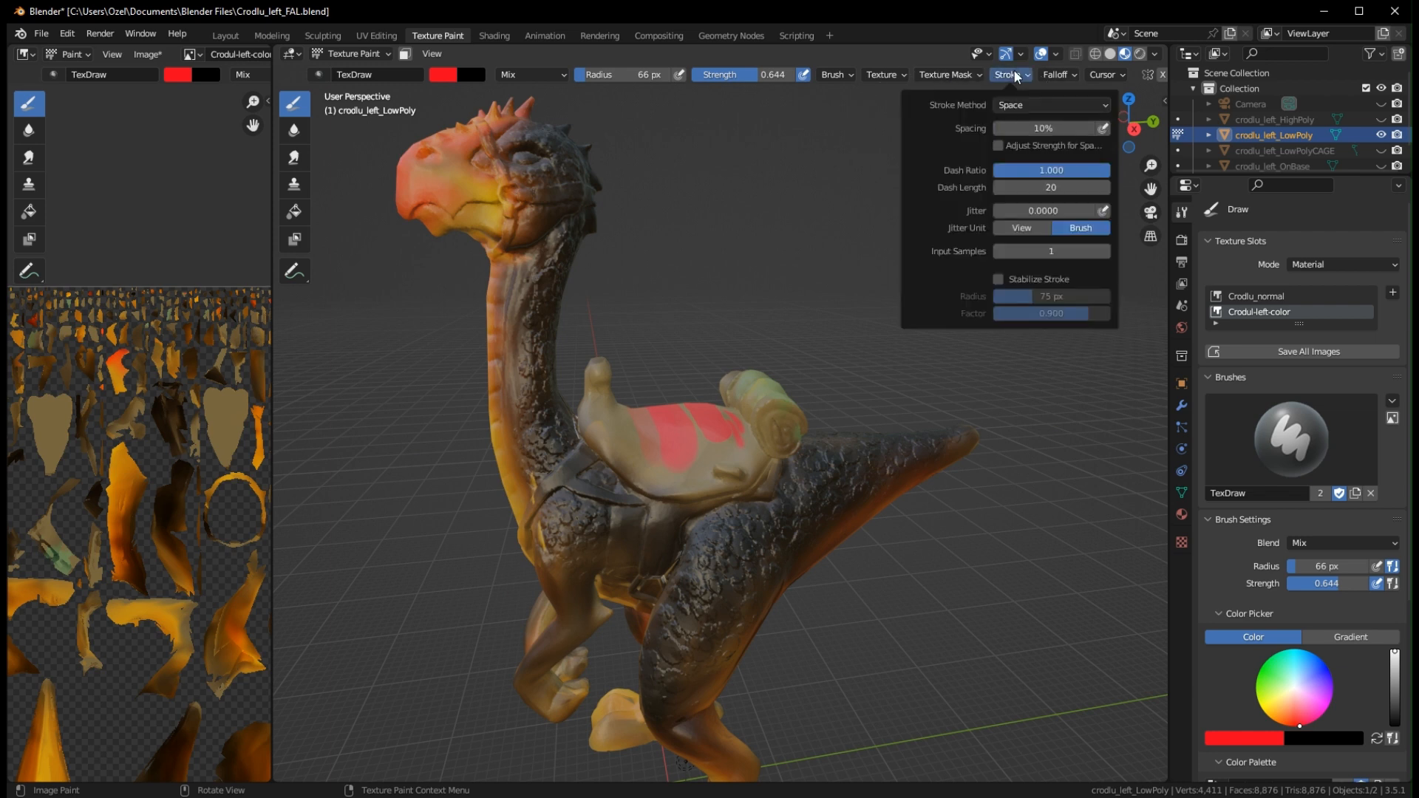
left_click(1062, 75)
left_click(1062, 74)
left_click(1052, 106)
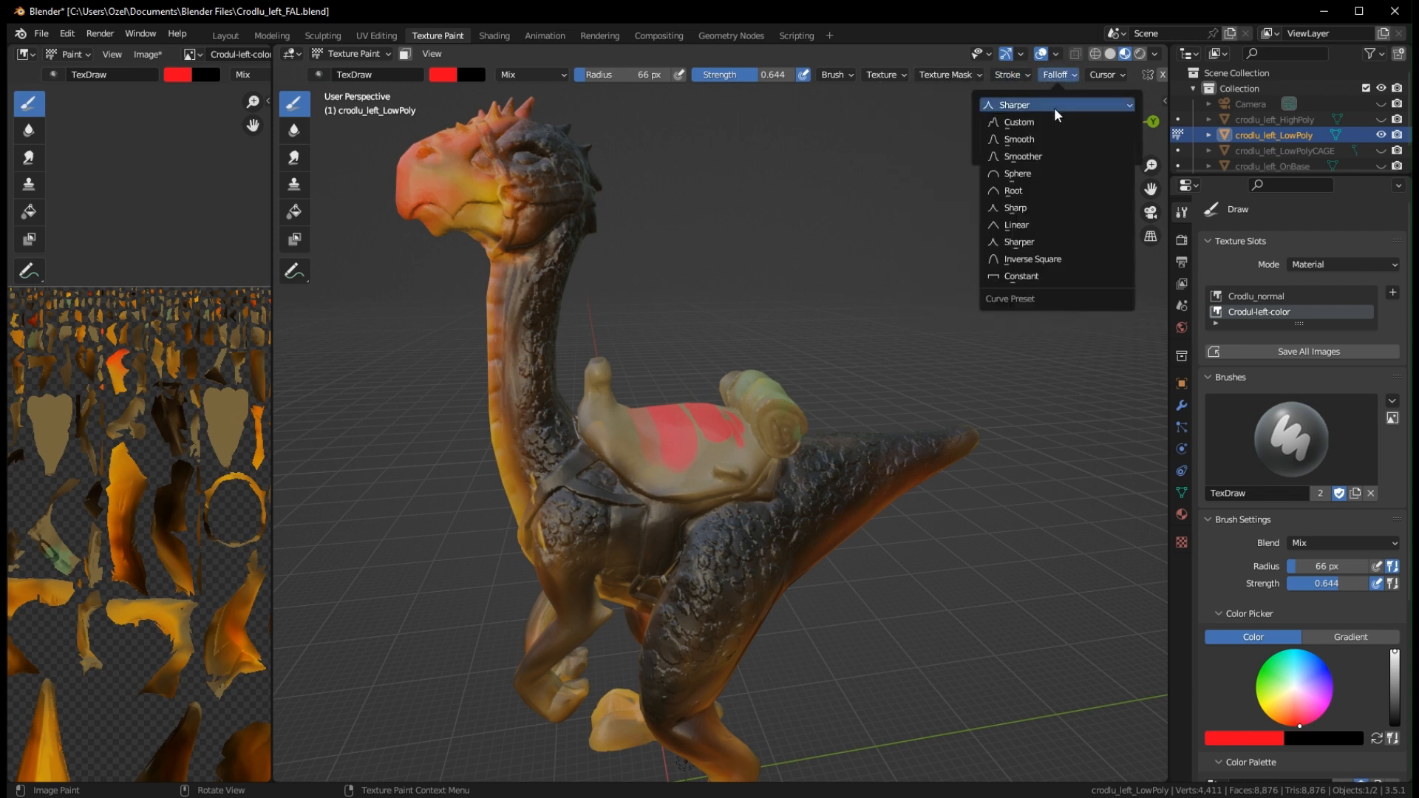
left_click(1034, 276)
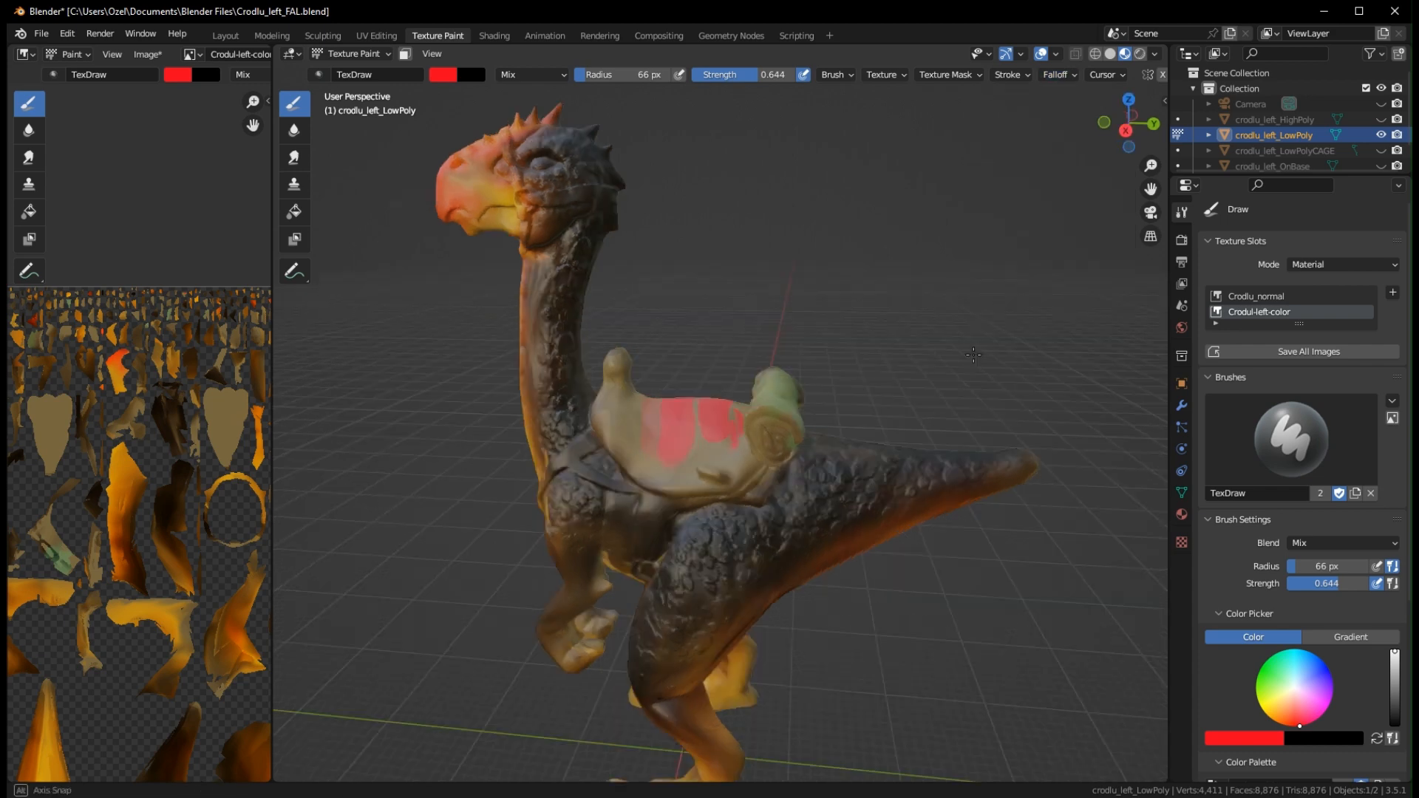
Pick a saturated green brush colour and paint over one end of the rolled bundle from behind
scroll(828, 428, "up", 8)
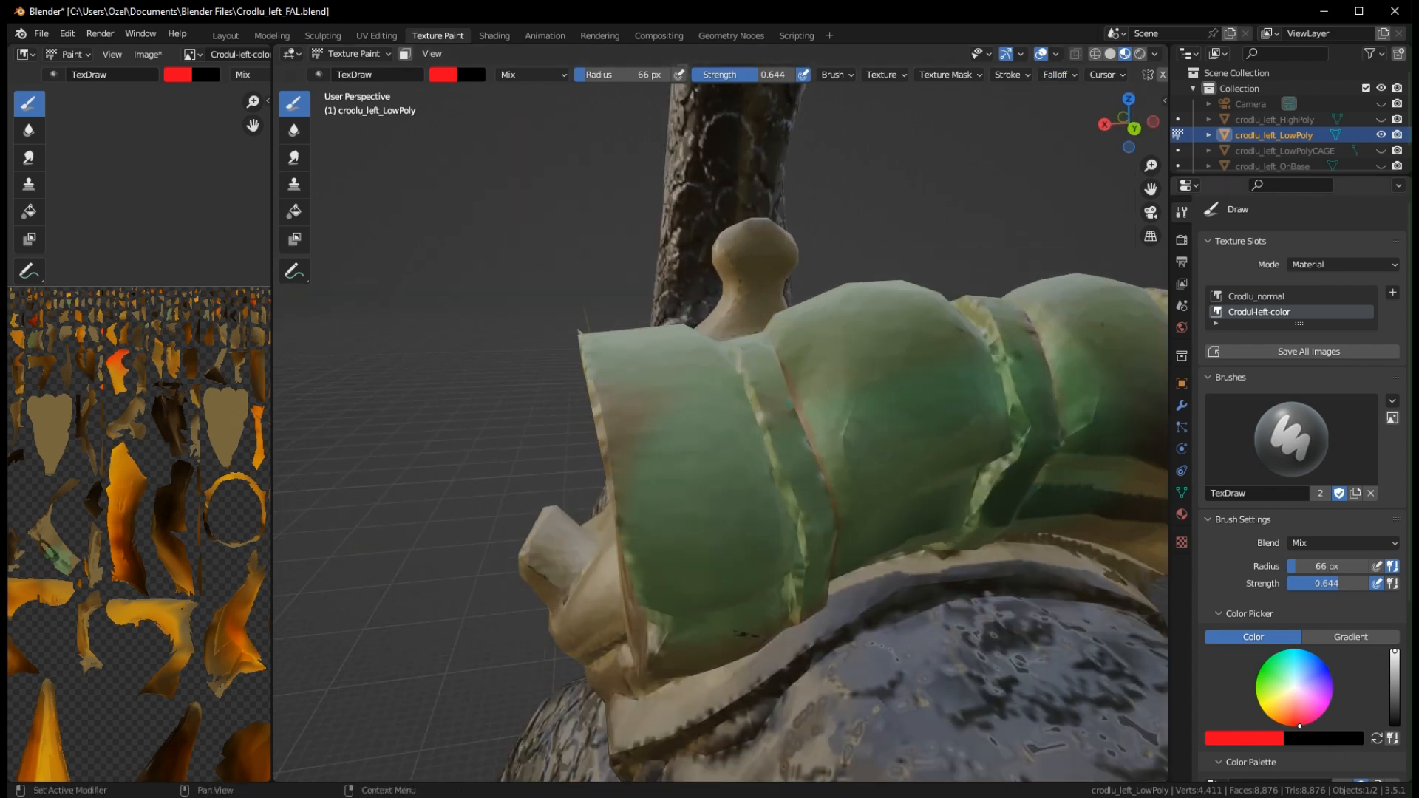
mouse_move(1299, 725)
left_mouse_down()
mouse_move(1286, 670)
mouse_move(1305, 655)
left_mouse_up()
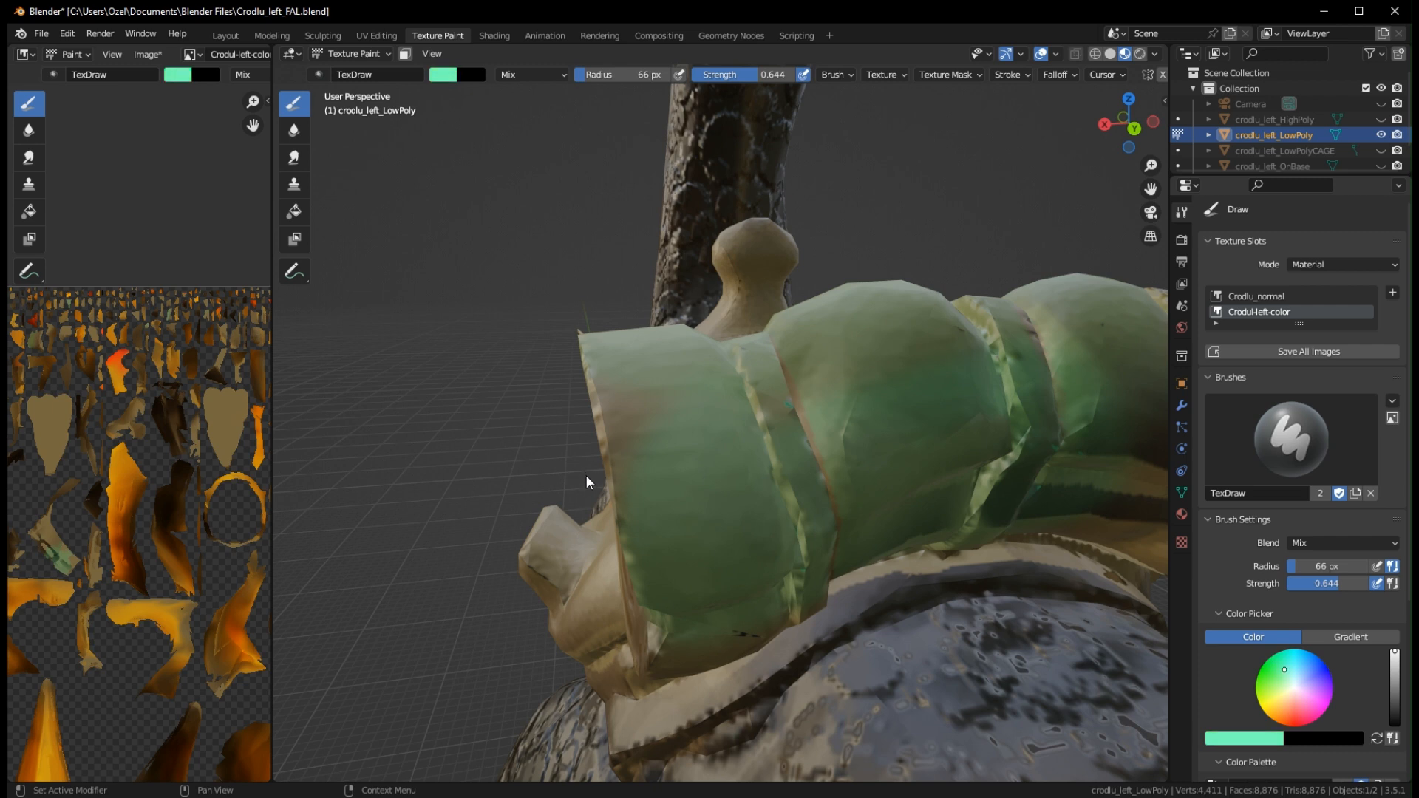
mouse_move(843, 419)
left_mouse_down()
mouse_move(729, 459)
mouse_move(776, 428)
mouse_move(808, 472)
left_mouse_up()
middle_click_drag(808, 471, 849, 473)
mouse_move(849, 473)
left_mouse_down()
mouse_move(690, 453)
mouse_move(791, 532)
mouse_move(845, 500)
mouse_move(851, 468)
left_mouse_up()
middle_click_drag(852, 469, 675, 475)
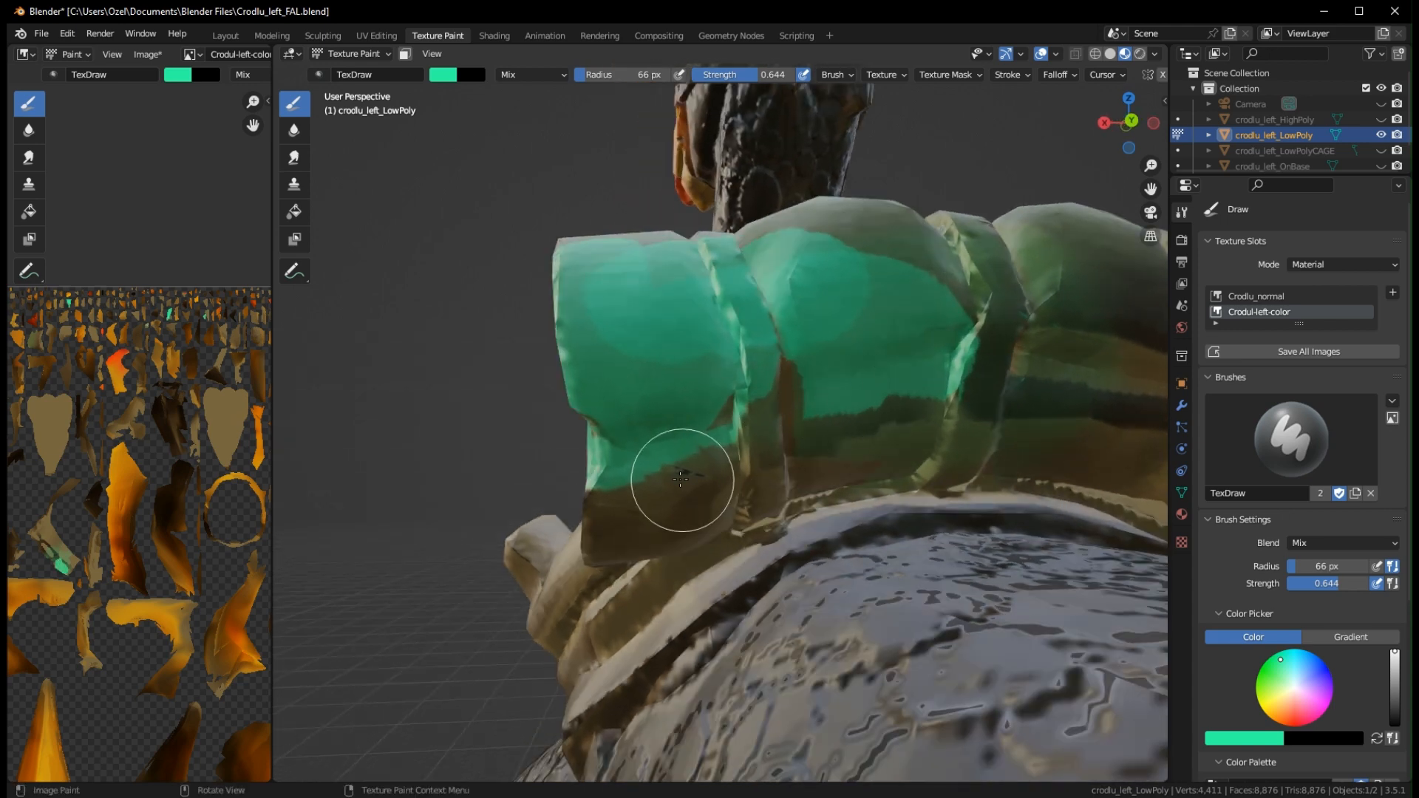
mouse_move(675, 475)
left_mouse_down()
mouse_move(634, 491)
mouse_move(786, 445)
mouse_move(760, 443)
mouse_move(775, 393)
left_mouse_up()
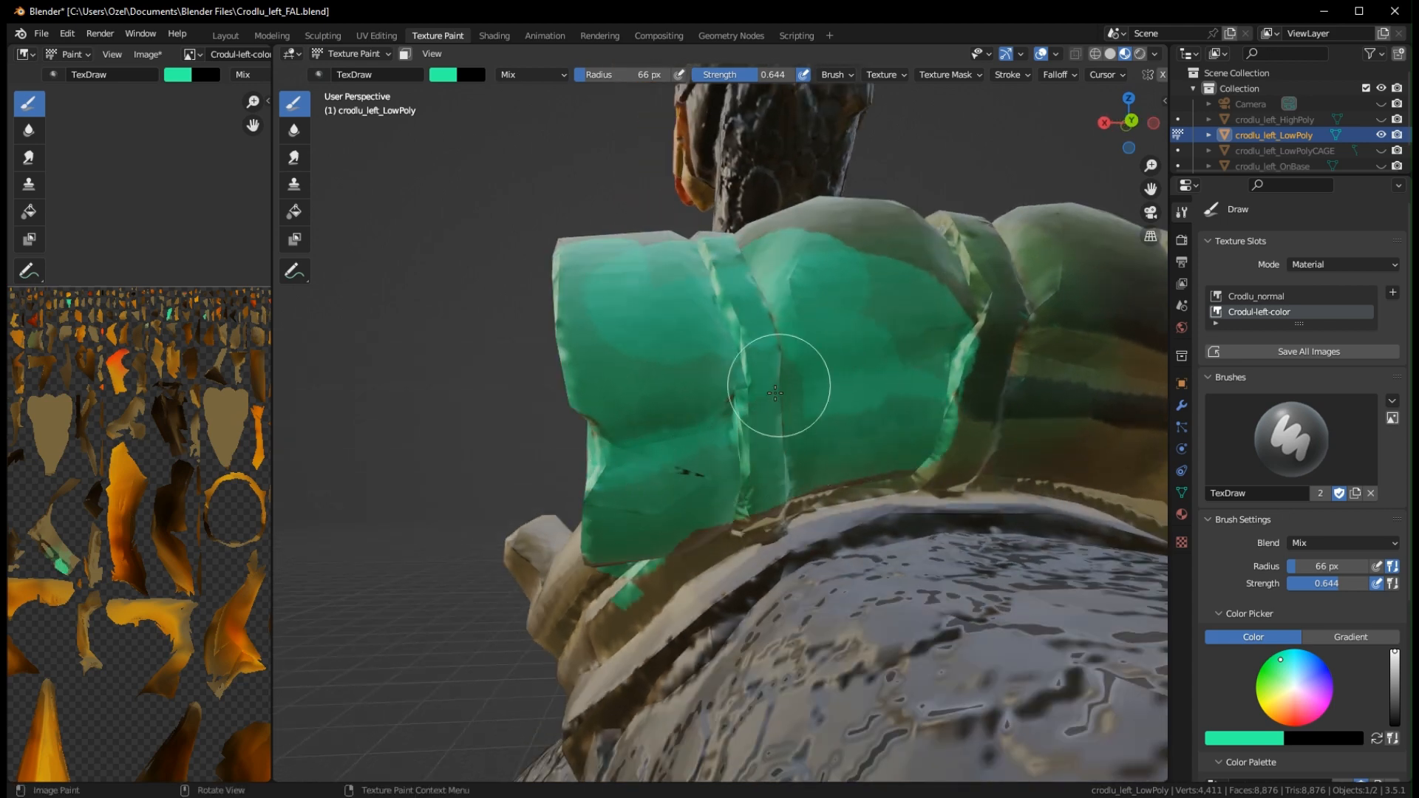
Paint green along the bundle's lower rear side toward its other end, raising the brush strength to 1.000
left_click_drag(848, 445, 1065, 427)
middle_click_drag(992, 422, 930, 420)
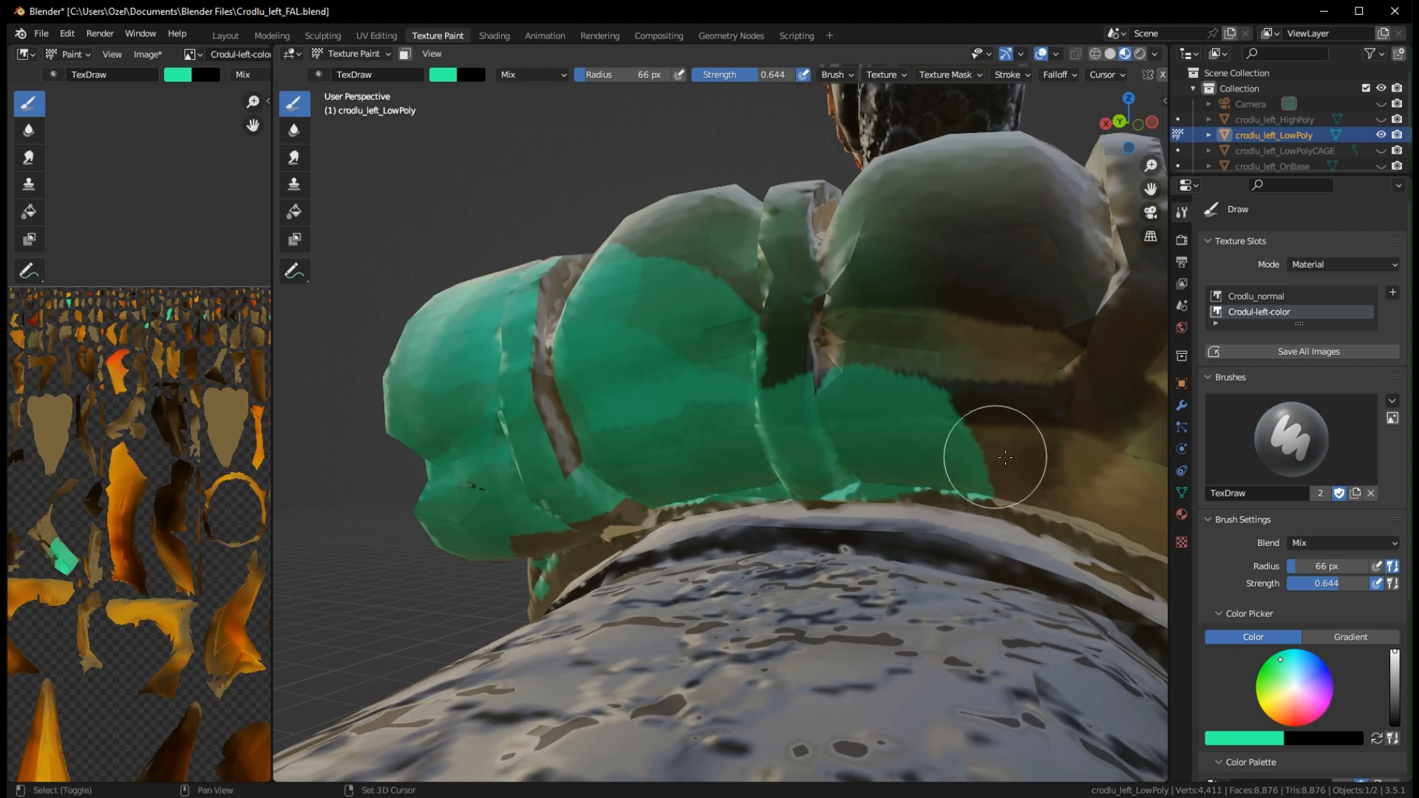
left_click_drag(711, 348, 1037, 440)
middle_click_drag(1034, 436, 742, 370)
mouse_move(681, 395)
left_mouse_down()
mouse_move(912, 453)
mouse_move(641, 386)
mouse_move(938, 482)
mouse_move(730, 352)
mouse_move(710, 296)
left_mouse_up()
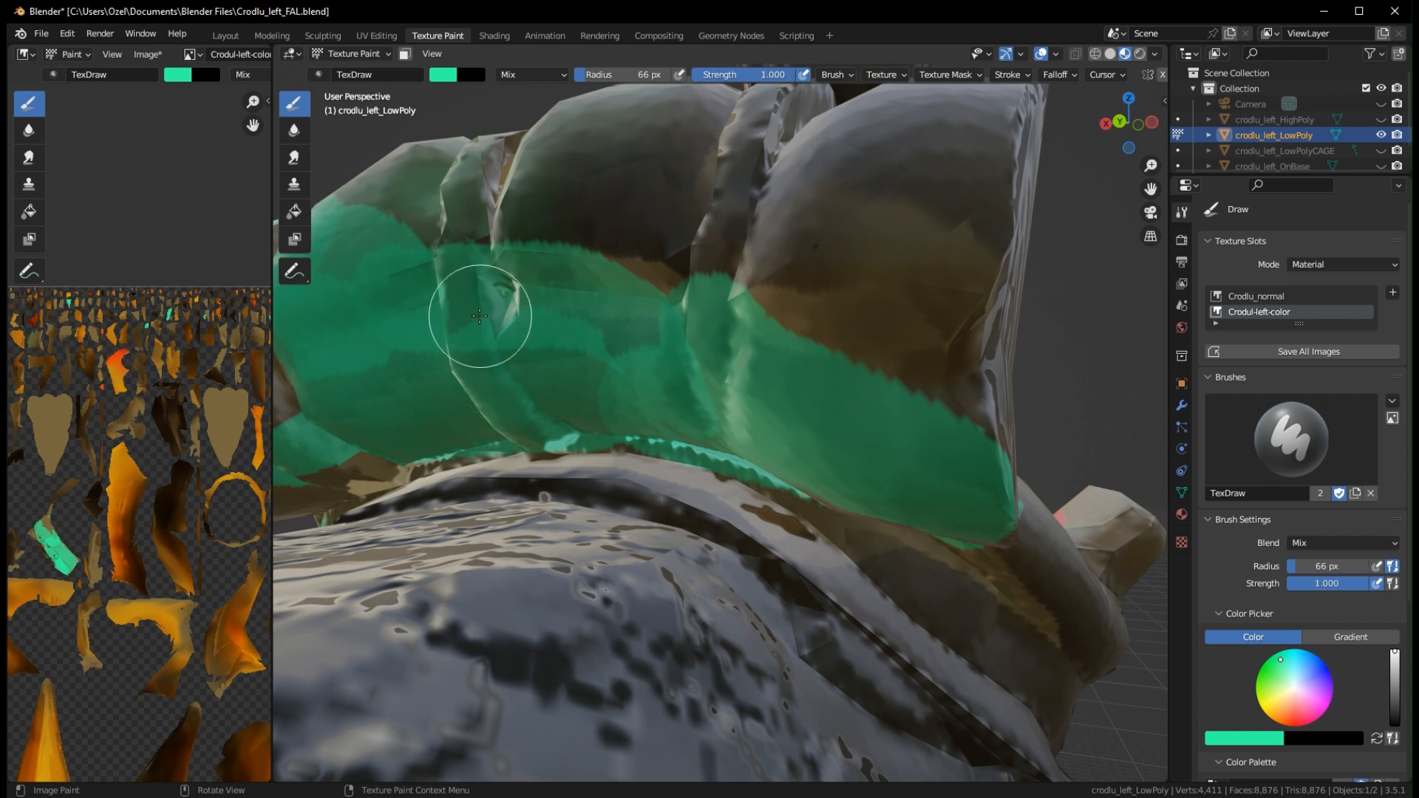
middle_click_drag(516, 320, 517, 393)
mouse_move(516, 393)
left_mouse_down()
mouse_move(943, 408)
mouse_move(453, 397)
mouse_move(912, 339)
mouse_move(500, 285)
mouse_move(489, 412)
mouse_move(776, 453)
left_mouse_up()
middle_click_drag(586, 390, 631, 463)
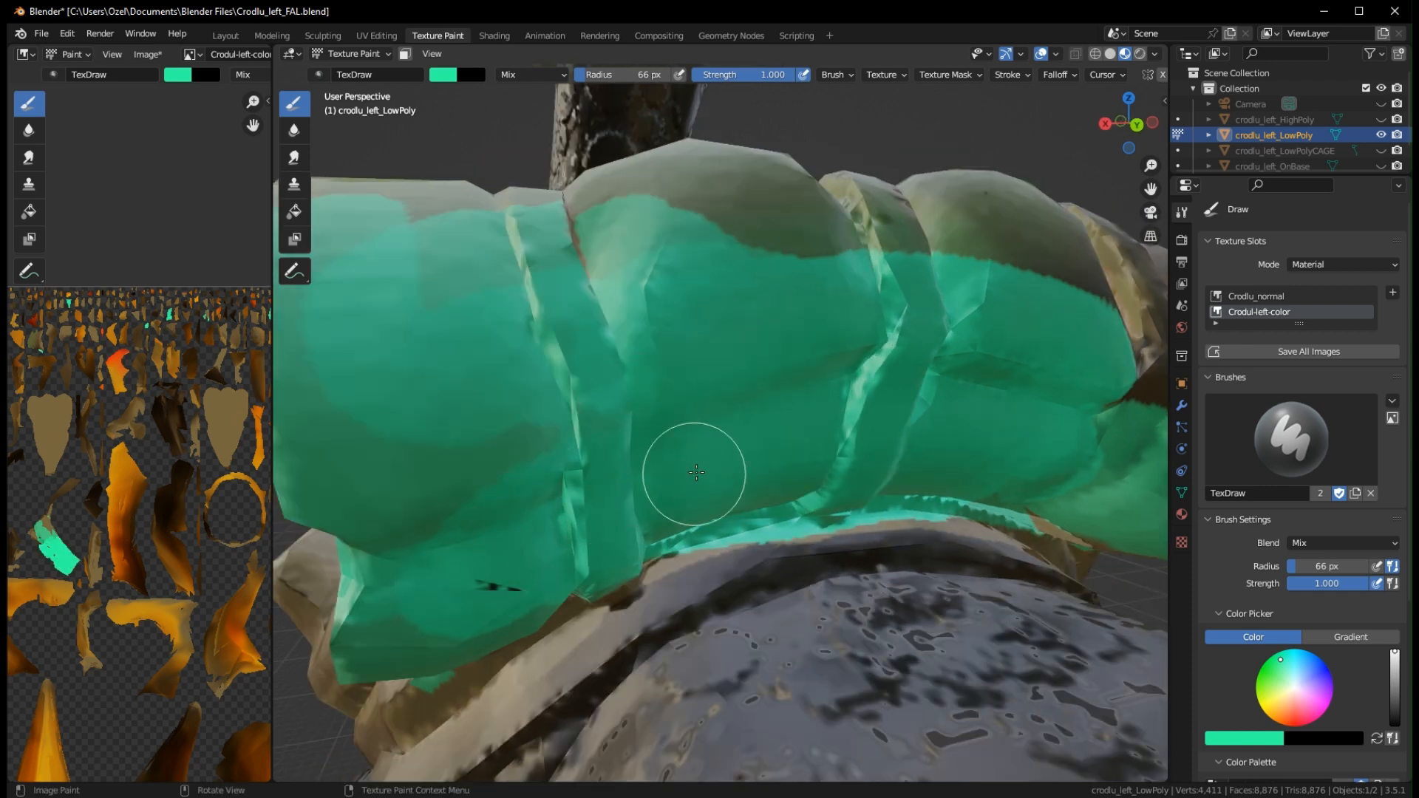
Paint green over the rear side of the rolled bundle and up across its top bulges
mouse_move(696, 471)
left_mouse_down()
mouse_move(539, 380)
mouse_move(367, 508)
mouse_move(450, 587)
left_mouse_up()
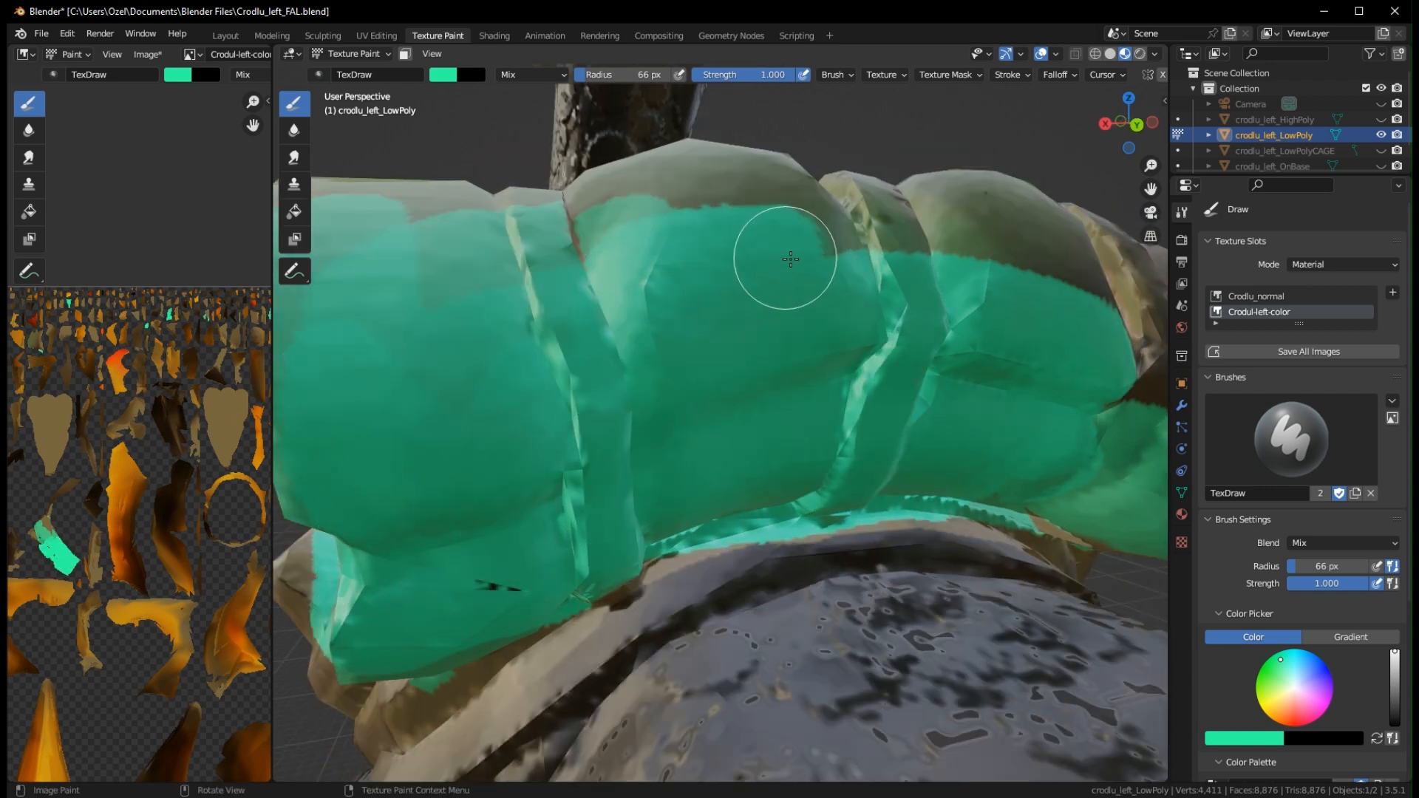
mouse_move(791, 259)
middle_mouse_down()
mouse_move(769, 508)
mouse_move(340, 421)
middle_mouse_up()
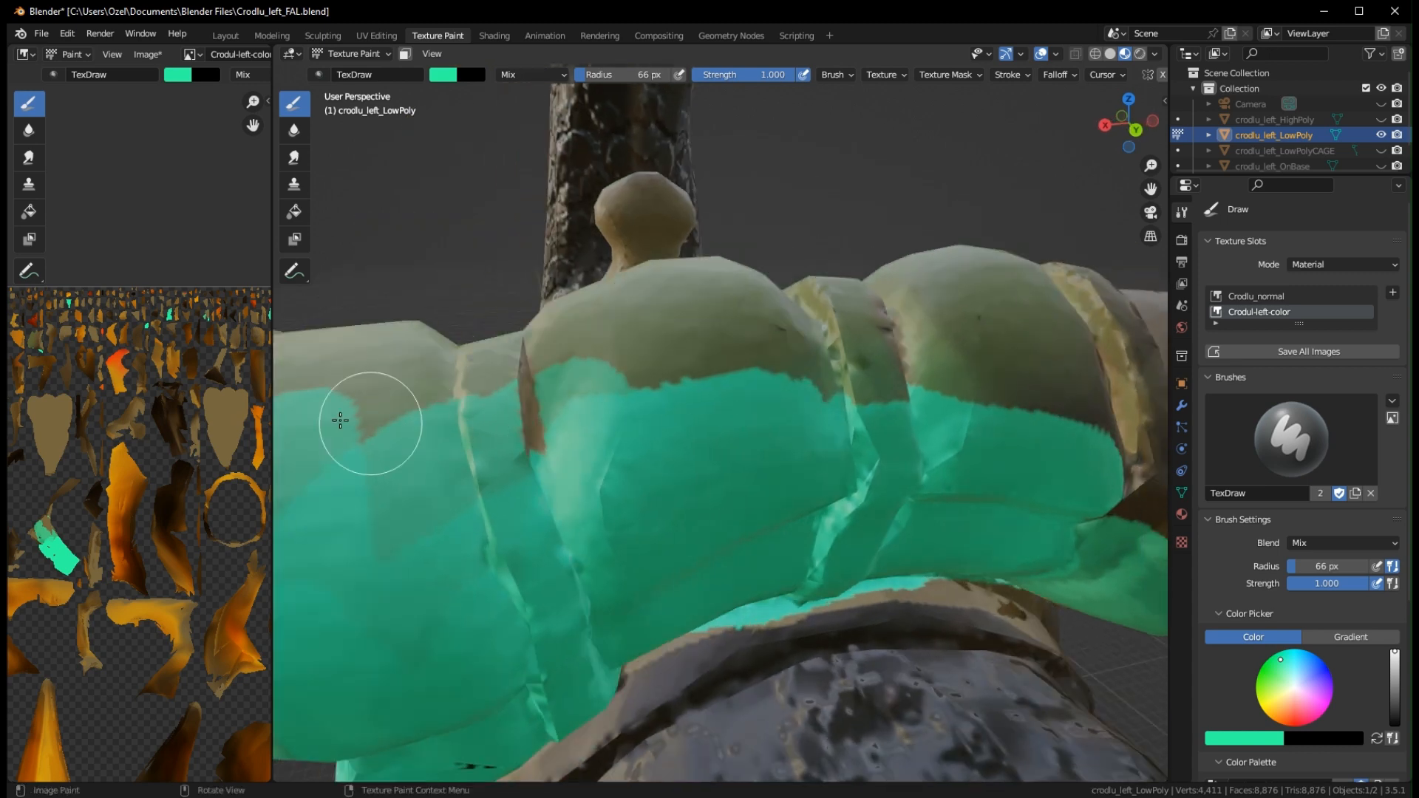
left_click_drag(340, 421, 950, 374)
mouse_move(951, 374)
middle_mouse_down()
mouse_move(839, 443)
mouse_move(564, 301)
mouse_move(436, 488)
mouse_move(580, 190)
mouse_move(713, 197)
mouse_move(822, 387)
mouse_move(862, 310)
middle_mouse_up()
left_click_drag(862, 310, 846, 355)
Paint the bundle's saddle-facing side and its remaining unpainted end patches green
middle_click_drag(846, 355, 507, 263)
left_click_drag(507, 263, 524, 457)
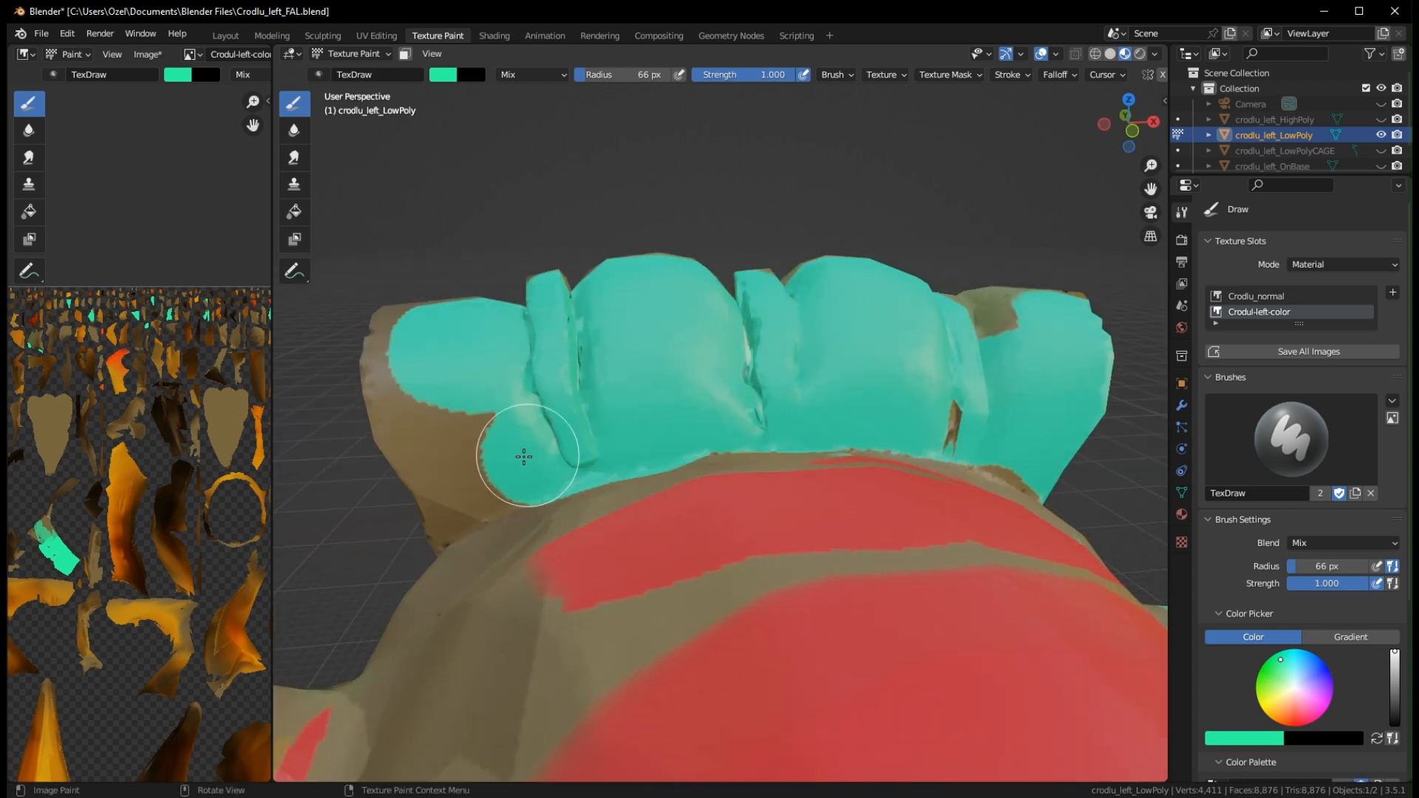
middle_click_drag(1055, 437, 482, 237)
left_click_drag(482, 237, 665, 310)
middle_click_drag(665, 311, 769, 369)
mouse_move(821, 296)
left_mouse_down()
mouse_move(934, 264)
mouse_move(938, 214)
left_mouse_up()
mouse_move(953, 369)
middle_mouse_down()
mouse_move(968, 399)
mouse_move(840, 319)
mouse_move(665, 380)
mouse_move(623, 222)
mouse_move(571, 381)
mouse_move(818, 285)
mouse_move(895, 288)
middle_mouse_up()
middle_click_drag(670, 245, 594, 471)
middle_click_drag(874, 442, 687, 418)
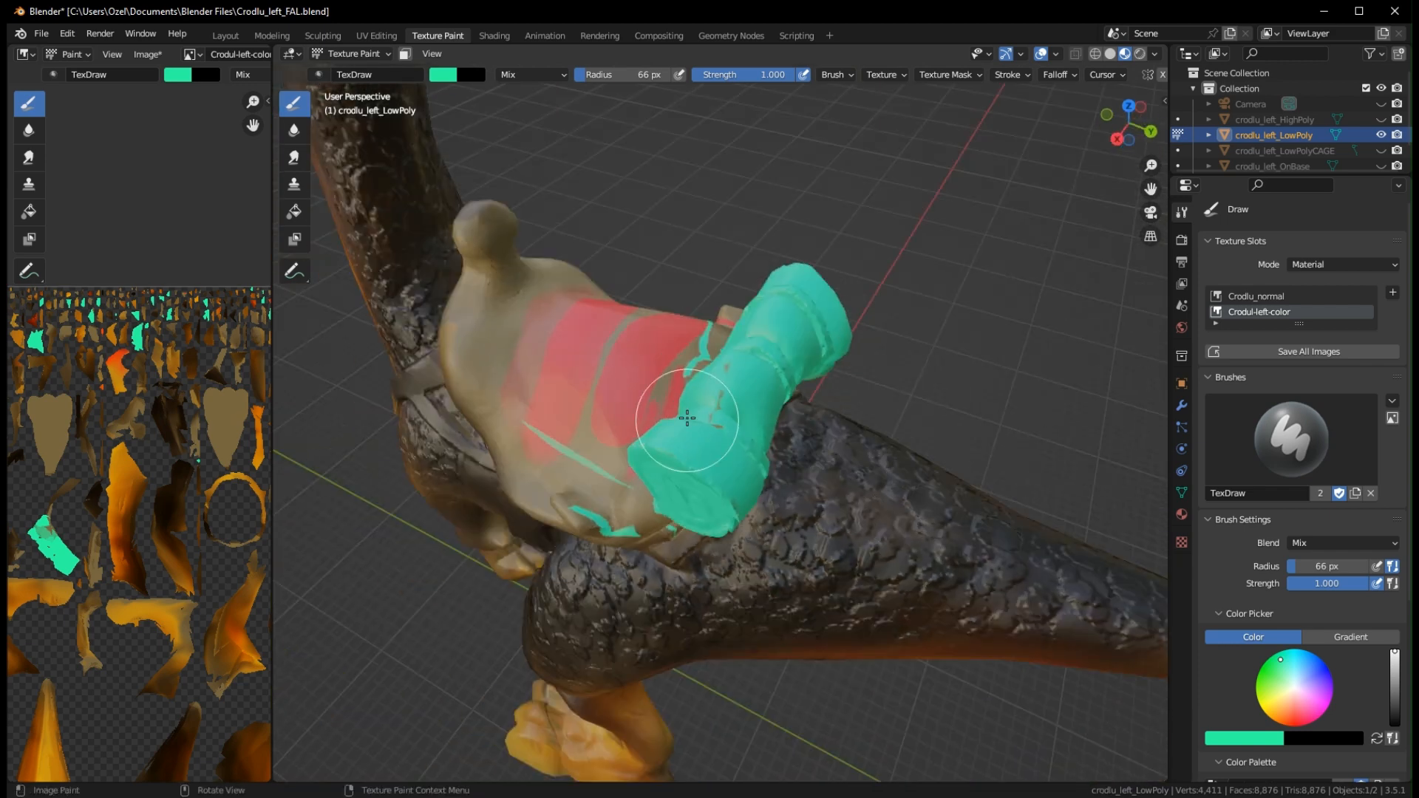
Blend the stray green spot on the tail tip into the dark skin with the Smear brush
middle_click_drag(759, 323, 791, 272)
scroll(728, 355, "down", 4)
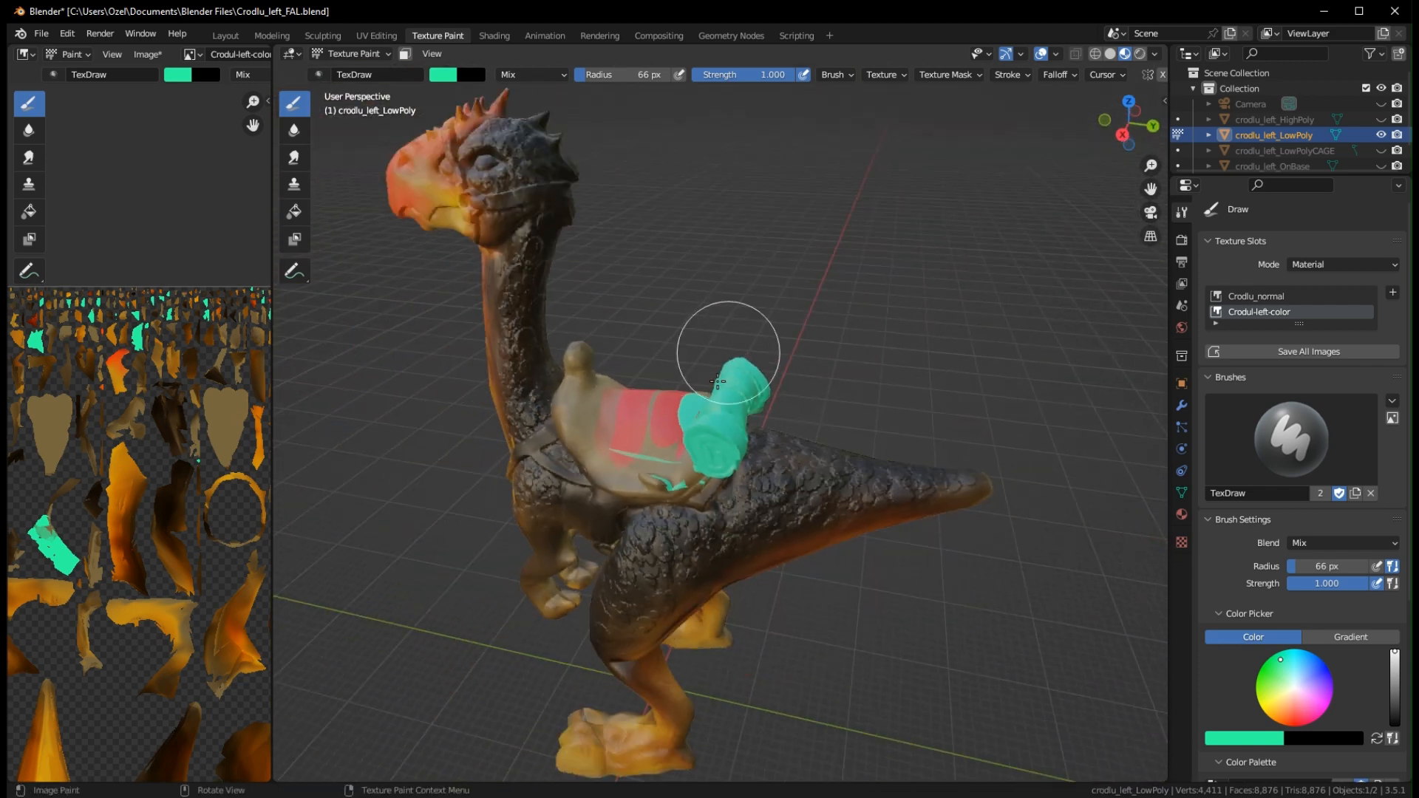
middle_click_drag(729, 355, 876, 486)
scroll(811, 390, "down", 5)
scroll(877, 486, "up", 3)
middle_click_drag(754, 497, 810, 500)
mouse_move(590, 527)
middle_mouse_down("shift")
mouse_move(818, 486)
mouse_move(688, 553)
mouse_move(928, 465)
mouse_move(545, 475)
mouse_move(752, 476)
mouse_move(849, 529)
mouse_move(633, 411)
mouse_move(648, 467)
mouse_move(569, 471)
middle_mouse_up("shift")
scroll(820, 488, "up", 3)
scroll(797, 533, "up", 2)
left_click(295, 132)
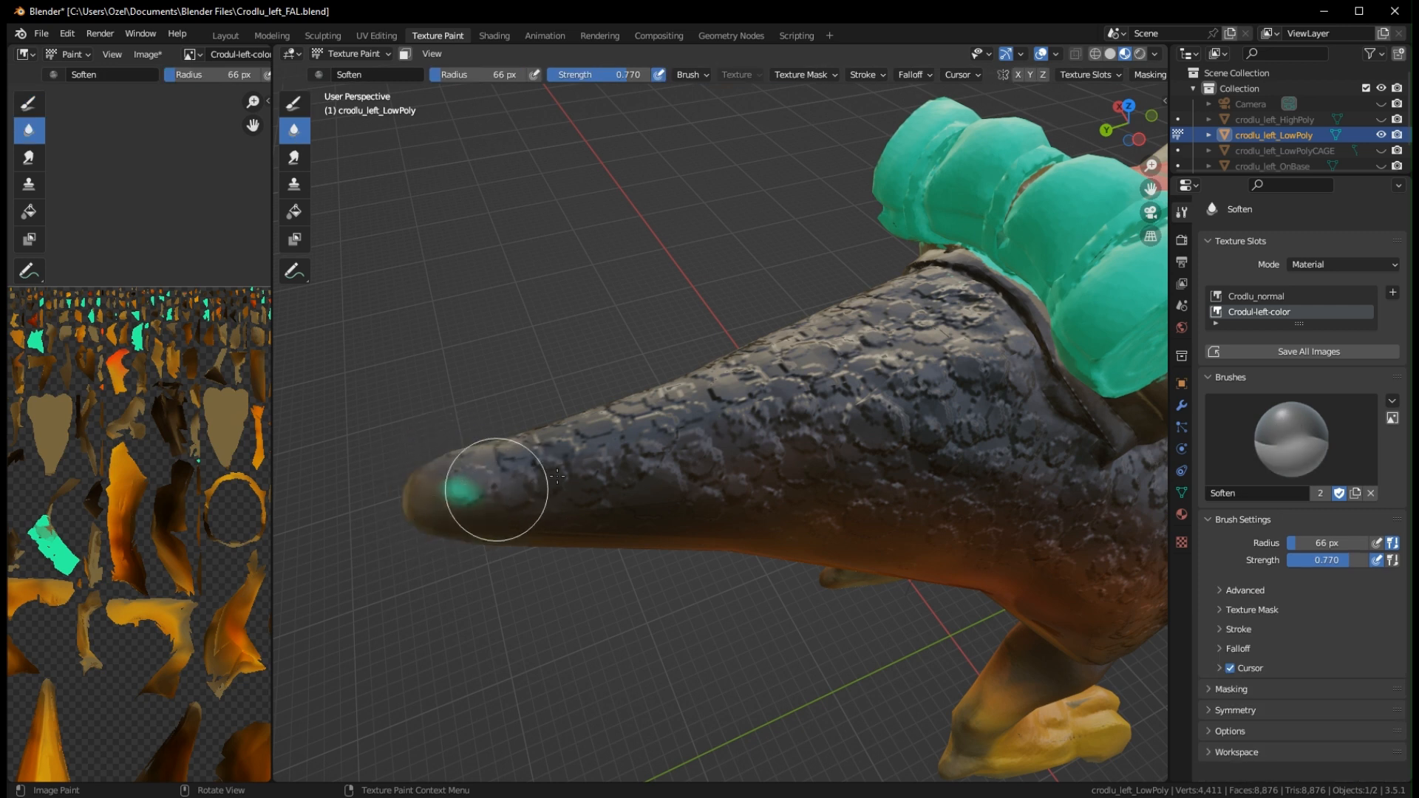
left_click(294, 157)
left_click_drag(428, 507, 446, 478)
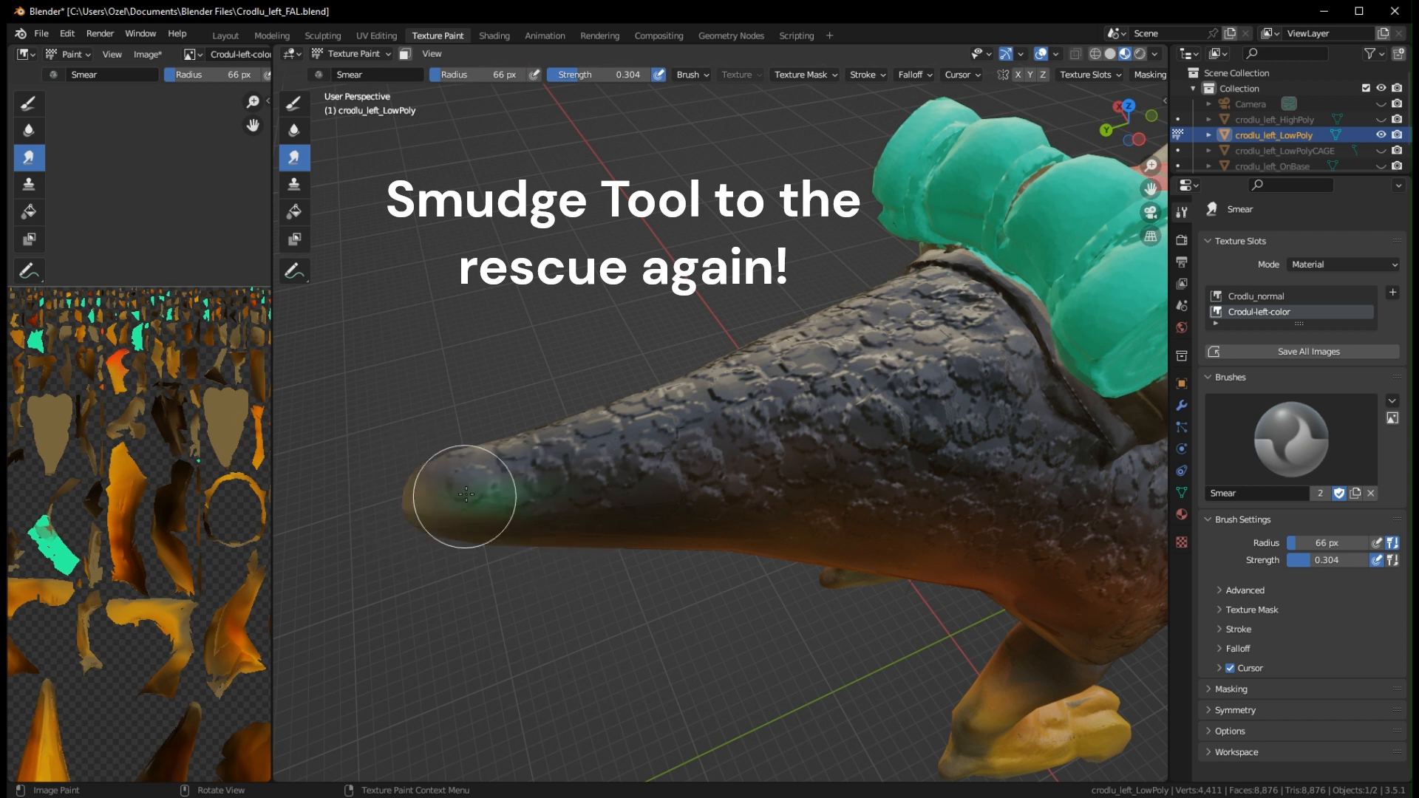
mouse_move(582, 483)
left_mouse_down()
mouse_move(526, 469)
mouse_move(412, 500)
mouse_move(498, 490)
mouse_move(484, 515)
mouse_move(520, 525)
mouse_move(424, 498)
mouse_move(459, 511)
mouse_move(527, 486)
left_mouse_up()
Return to the Draw brush and pick a dark reddish-brown brush colour for the saddle
scroll(592, 471, "down", 4)
mouse_move(602, 468)
middle_mouse_down()
mouse_move(552, 400)
mouse_move(769, 446)
mouse_move(956, 438)
mouse_move(672, 406)
middle_mouse_up()
middle_click_drag(736, 456, 589, 326)
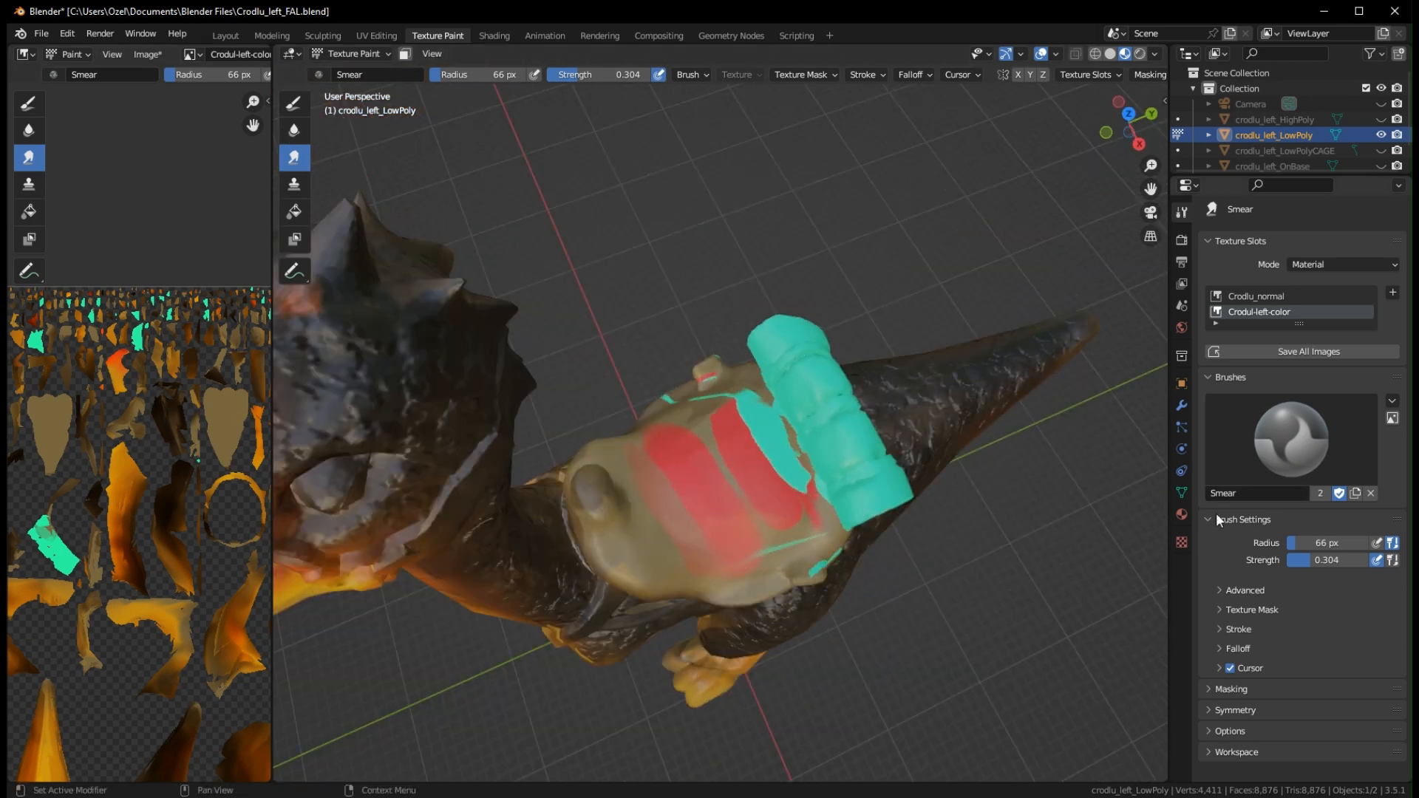
left_click(295, 102)
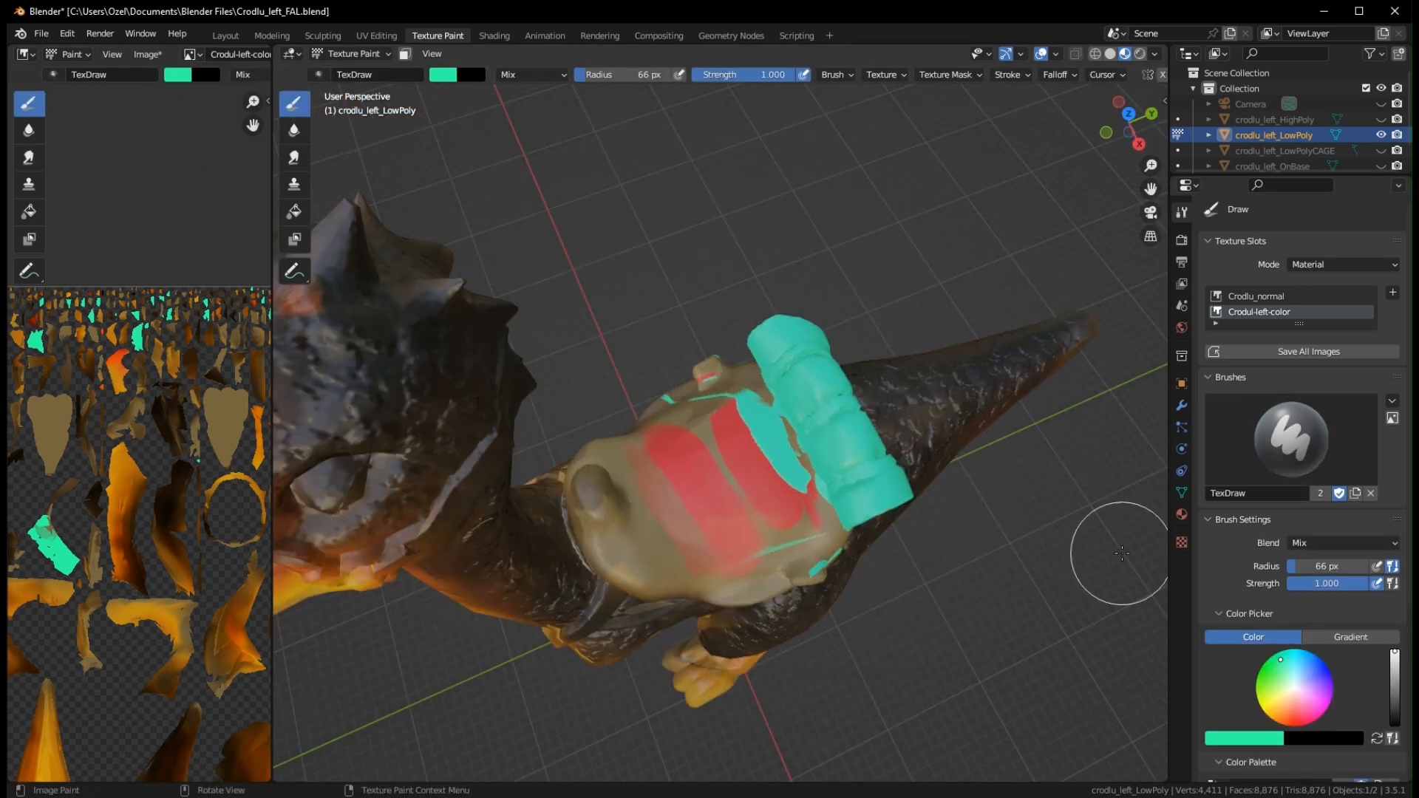
left_click_drag(1278, 709, 1278, 717)
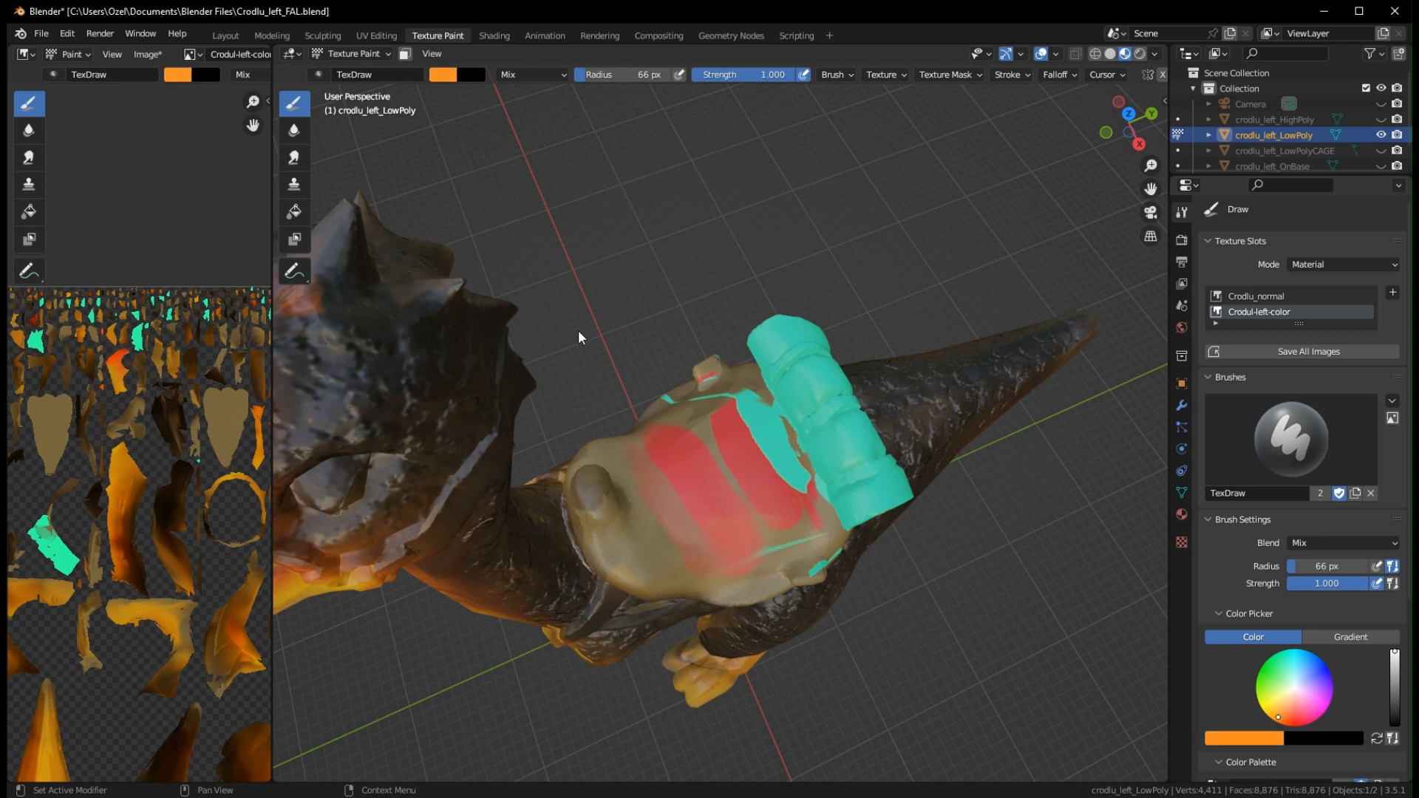
left_click(1396, 702)
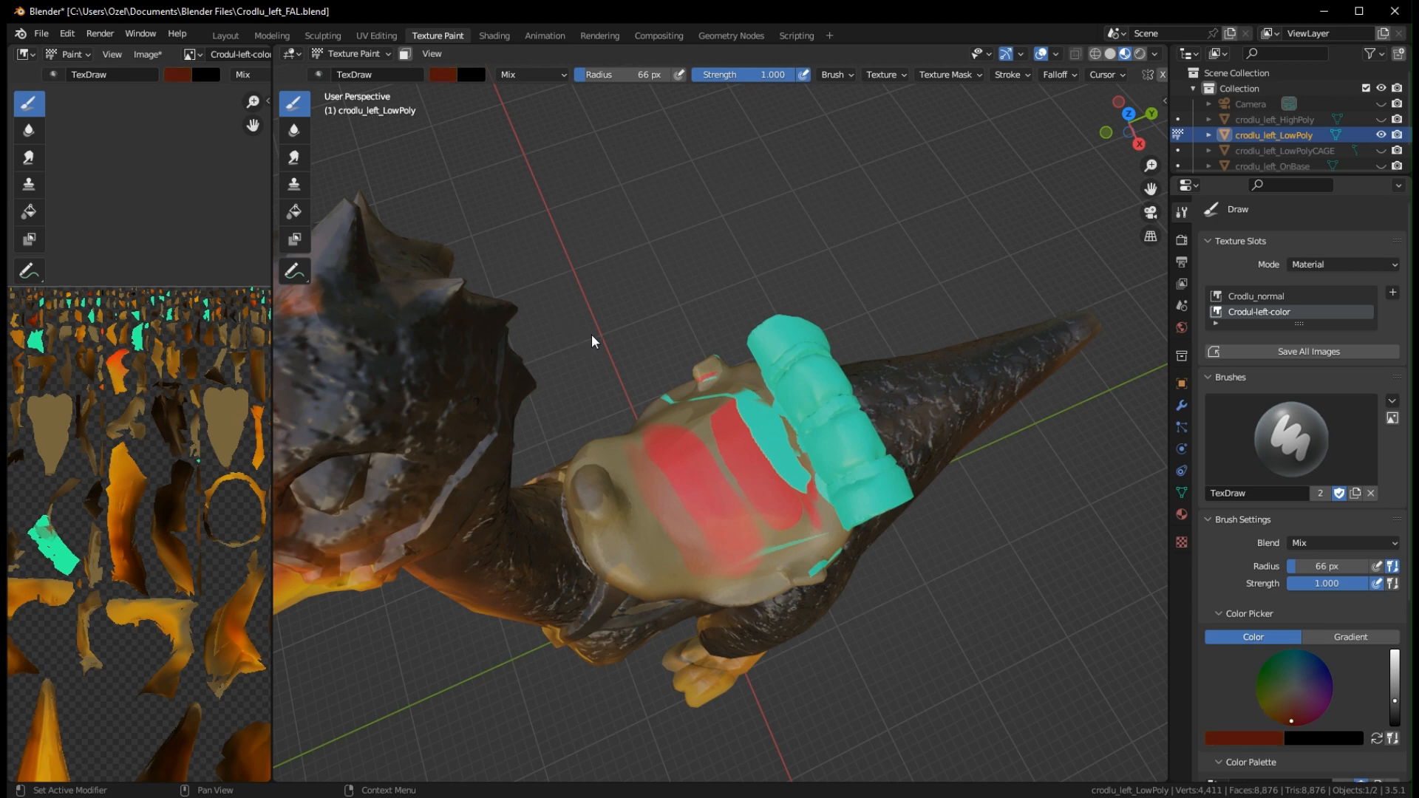
Cover the saddle's red and green strokes with dark brown, painting its seat, horn and both sides
mouse_move(711, 518)
left_mouse_down()
mouse_move(723, 482)
mouse_move(707, 479)
left_mouse_up()
middle_click_drag(723, 516, 649, 318)
mouse_move(568, 303)
left_mouse_down()
mouse_move(589, 358)
mouse_move(760, 418)
left_mouse_up()
mouse_move(760, 419)
middle_mouse_down()
mouse_move(676, 417)
mouse_move(713, 428)
middle_mouse_up()
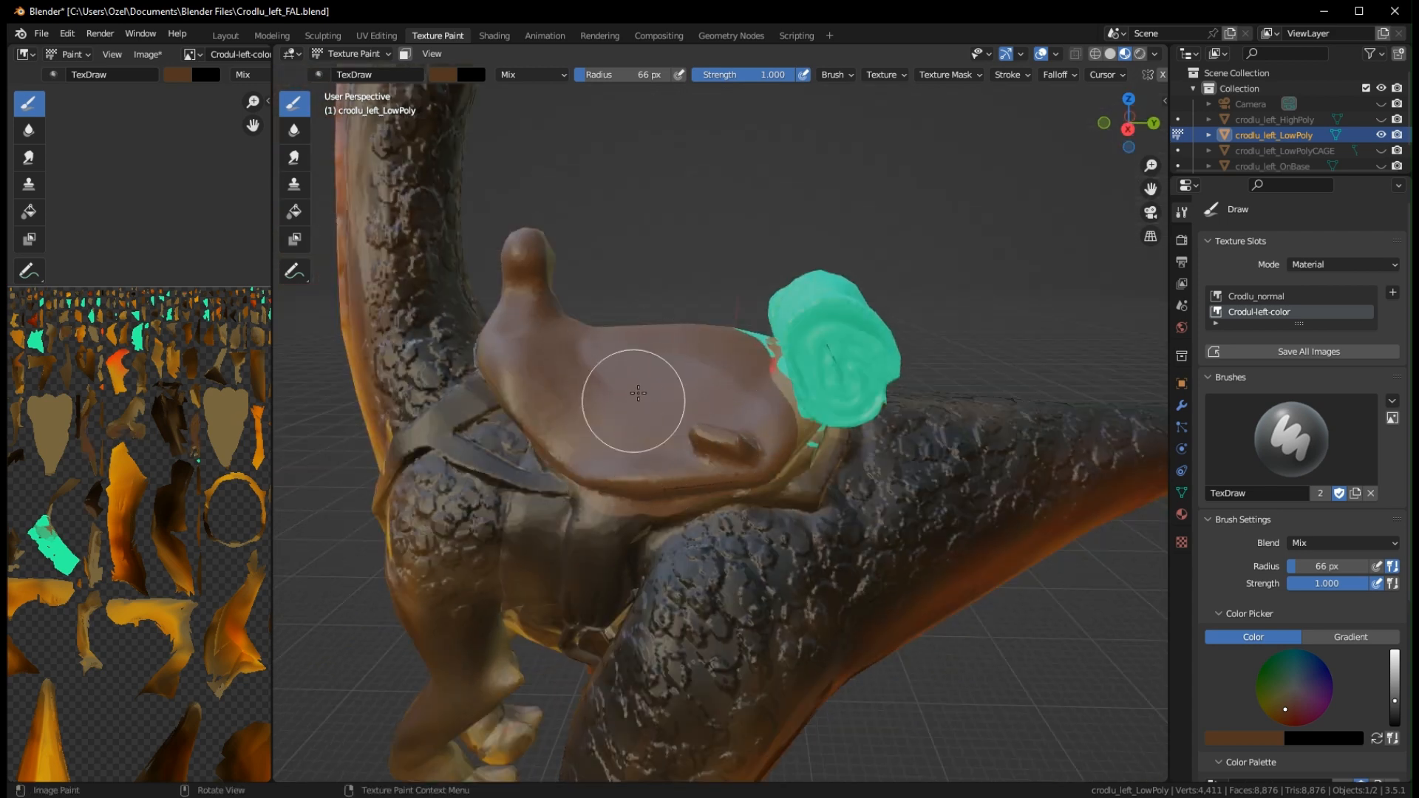
middle_click_drag(628, 386, 722, 297)
left_click_drag(722, 297, 726, 380)
middle_click_drag(725, 380, 734, 361)
left_click_drag(735, 361, 816, 333)
middle_click_drag(816, 332, 872, 384)
left_click_drag(895, 270, 845, 357)
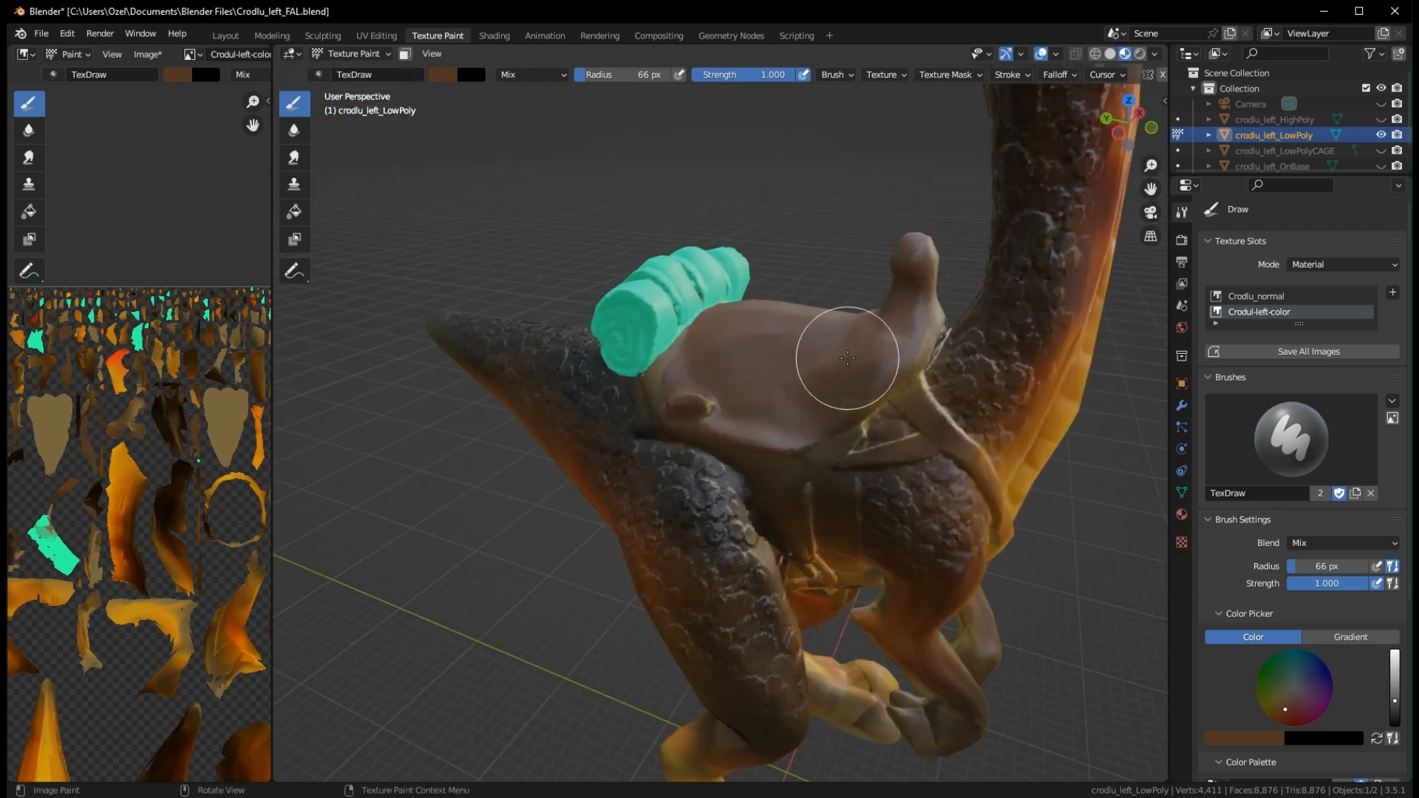
Inspect the saddle edge beneath the green bundle and undo the last brown stroke
mouse_move(874, 321)
middle_mouse_down()
mouse_move(822, 368)
mouse_move(643, 320)
mouse_move(877, 441)
mouse_move(808, 369)
middle_mouse_up()
scroll(822, 368, "up", 4)
scroll(1005, 598, "down", 4)
middle_click_drag(724, 477, 492, 370)
scroll(782, 428, "up", 4)
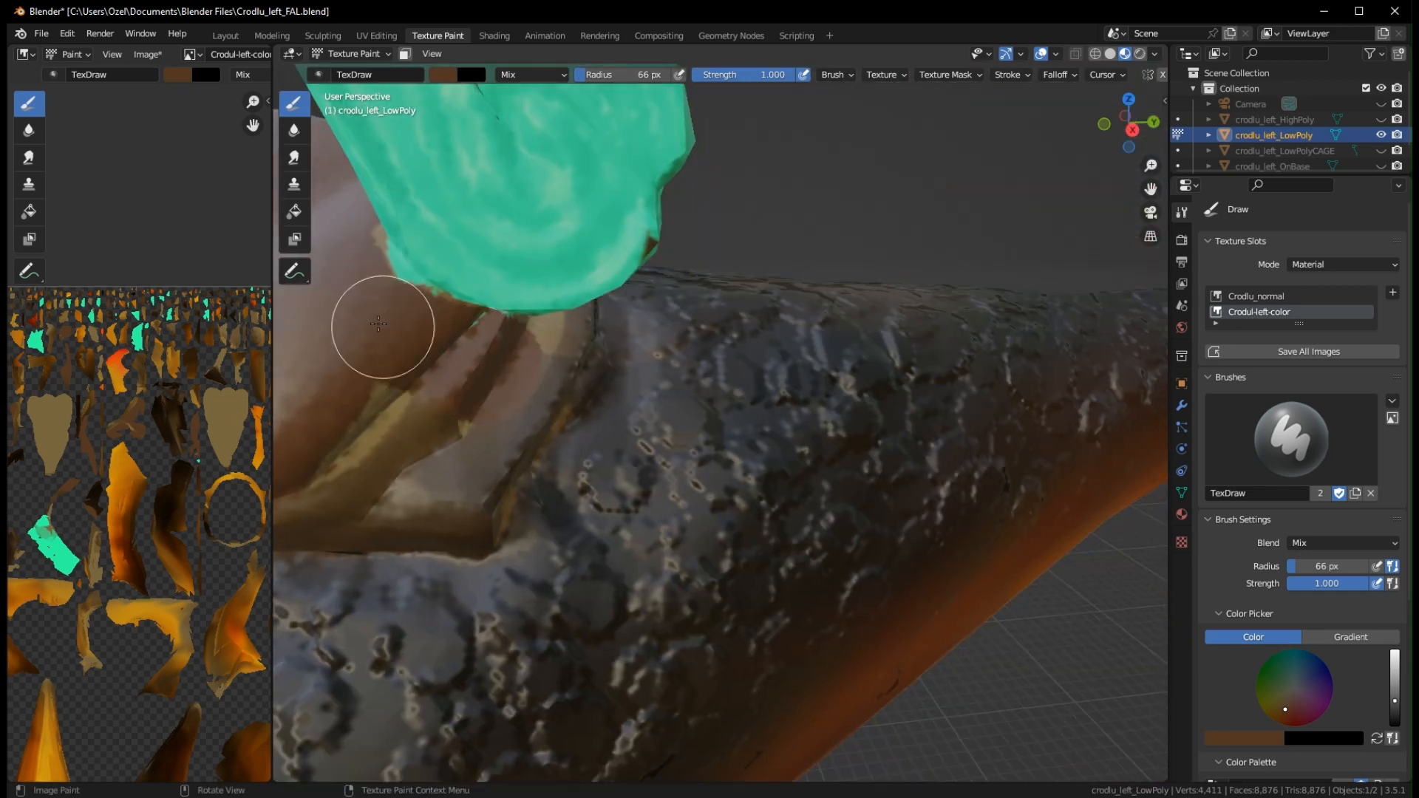
key("ctrl+z")
Examine the whole painted model and the side of the head around the eye
scroll(415, 453, "down", 5)
middle_click_drag(415, 453, 562, 495)
scroll(495, 488, "down", 6)
middle_click_drag(905, 526, 940, 551)
scroll(785, 373, "up", 5)
scroll(576, 294, "down", 2)
scroll(767, 474, "up", 3)
scroll(767, 474, "up", 3)
scroll(941, 551, "down", 3)
scroll(834, 501, "down", 3)
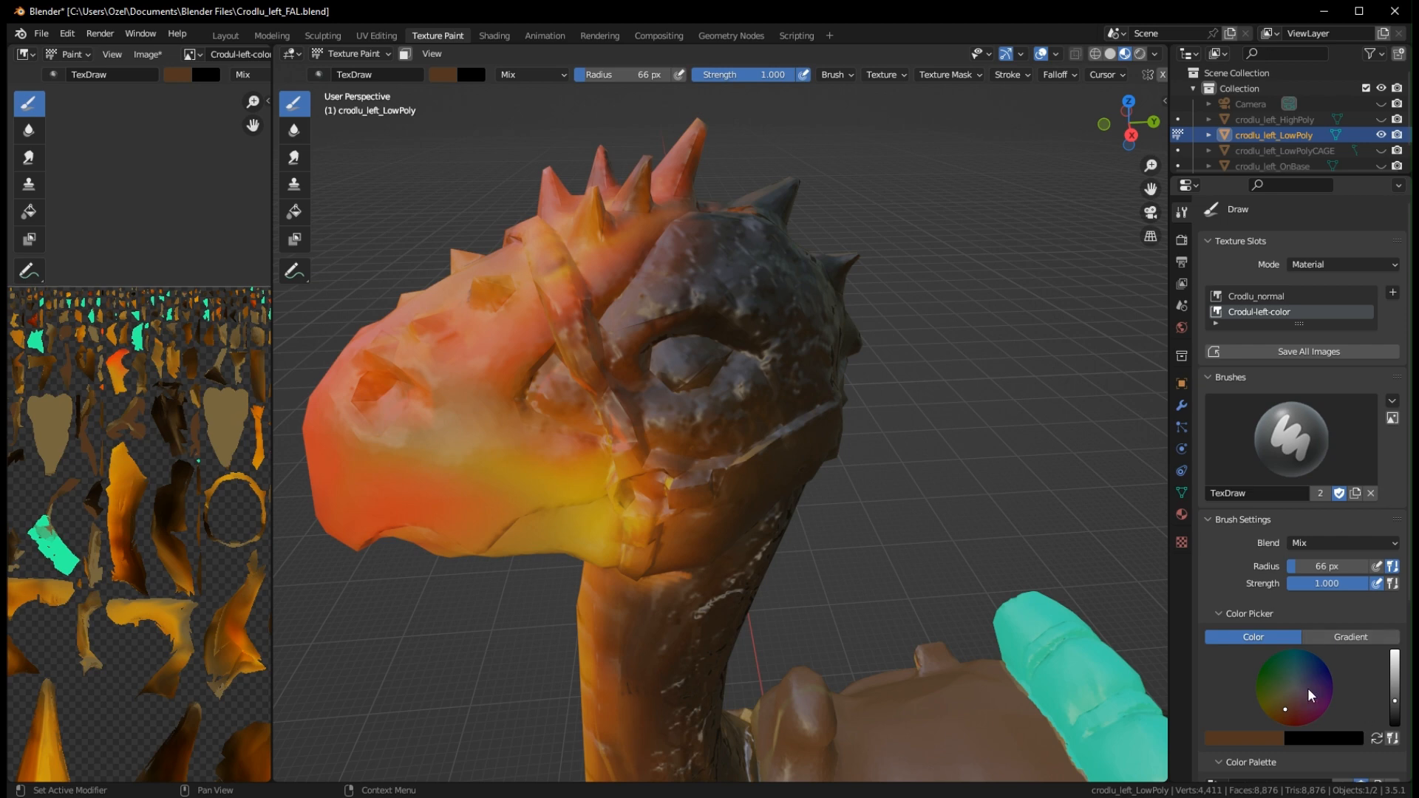
Set the Draw brush's colour to black
left_click(1306, 725)
left_click(1328, 740)
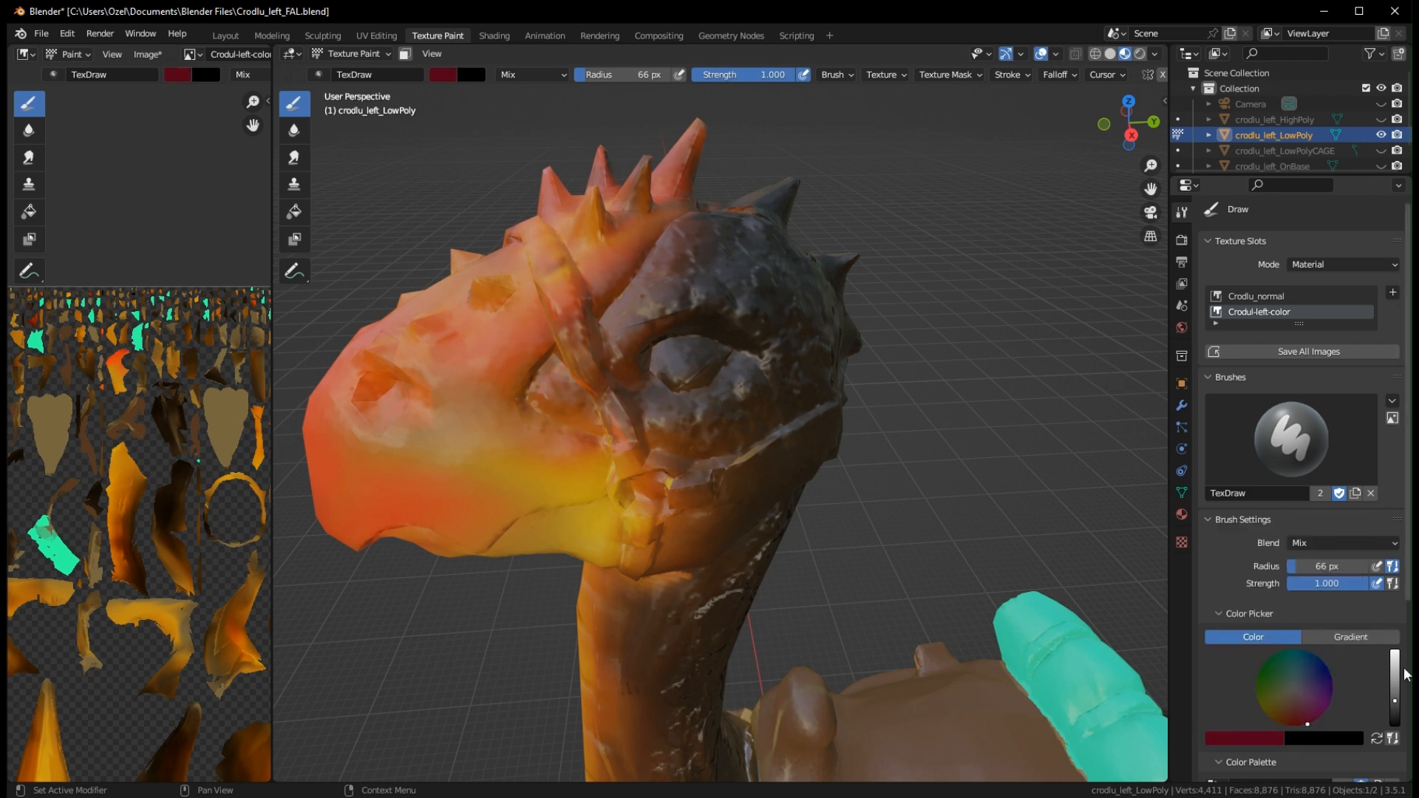
mouse_move(1393, 716)
left_mouse_down()
mouse_move(1392, 640)
mouse_move(1393, 726)
left_mouse_up()
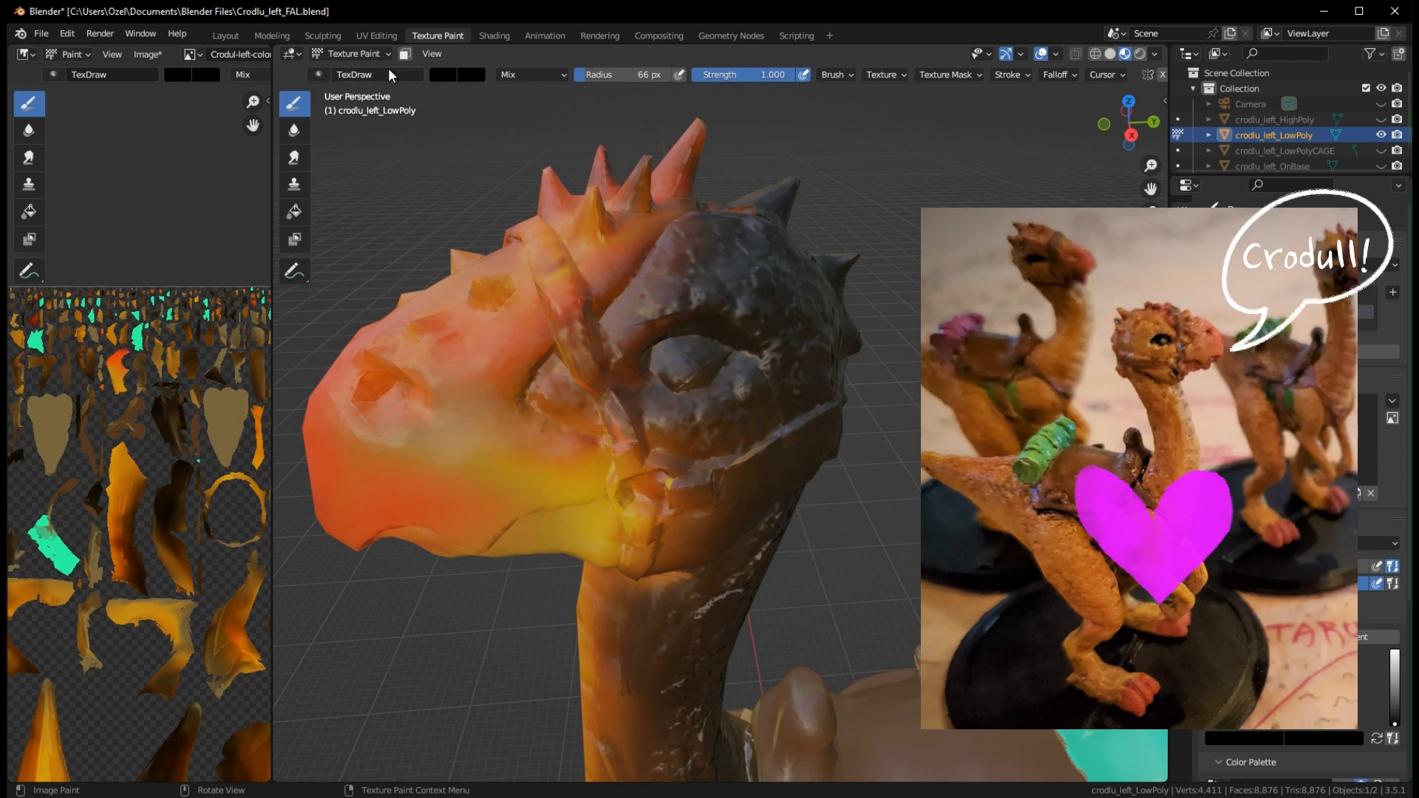
Set the texture paint brush radius to 38 px and paint the creature's eye black
left_click_drag(587, 74, 575, 469)
left_click_drag(683, 377, 674, 360)
scroll(925, 389, "down", 4)
middle_click_drag(924, 389, 911, 439)
scroll(936, 416, "up", 4)
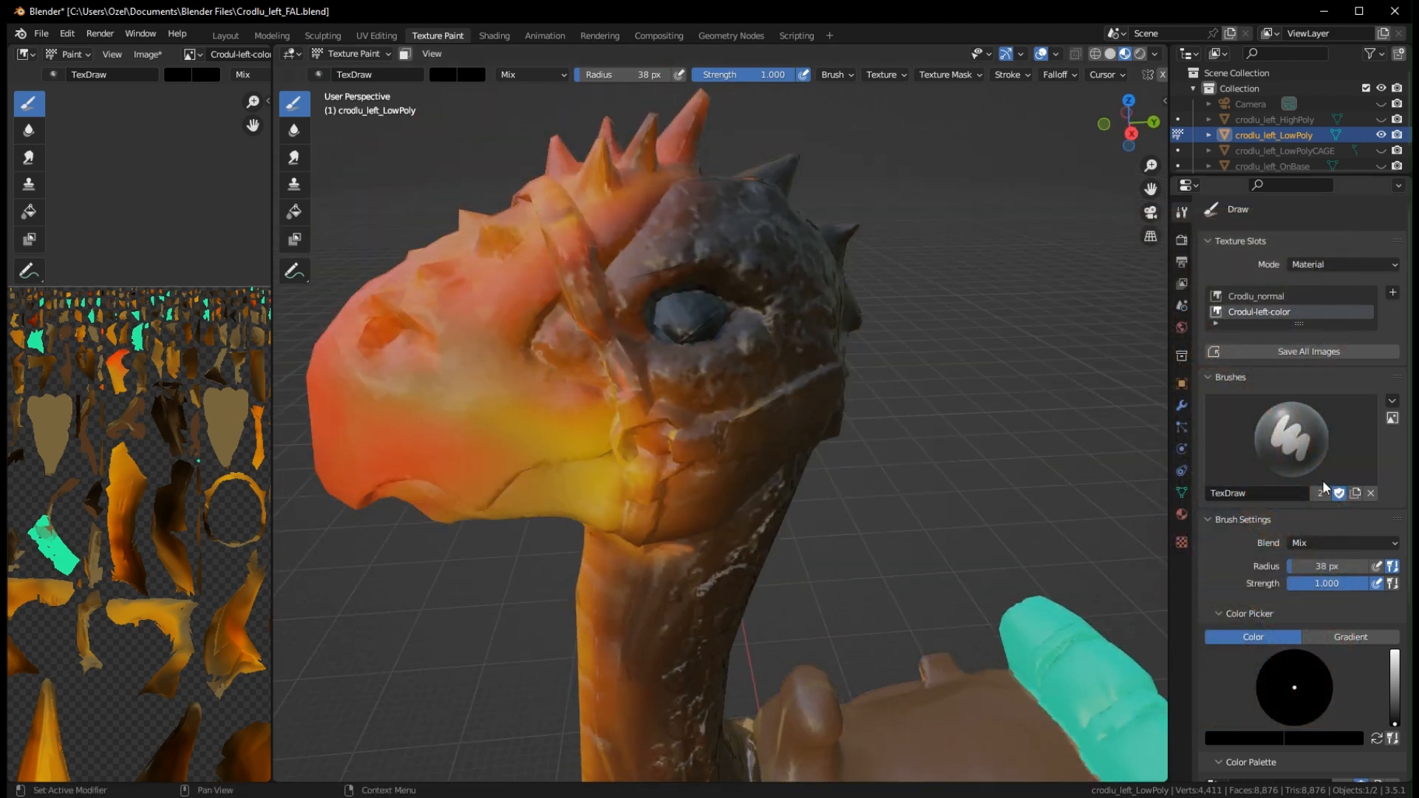
Try a bright red brush colour on the creature's eye, check the head from a distance, and undo the paint
left_click_drag(1394, 708, 1394, 651)
left_click(1302, 725)
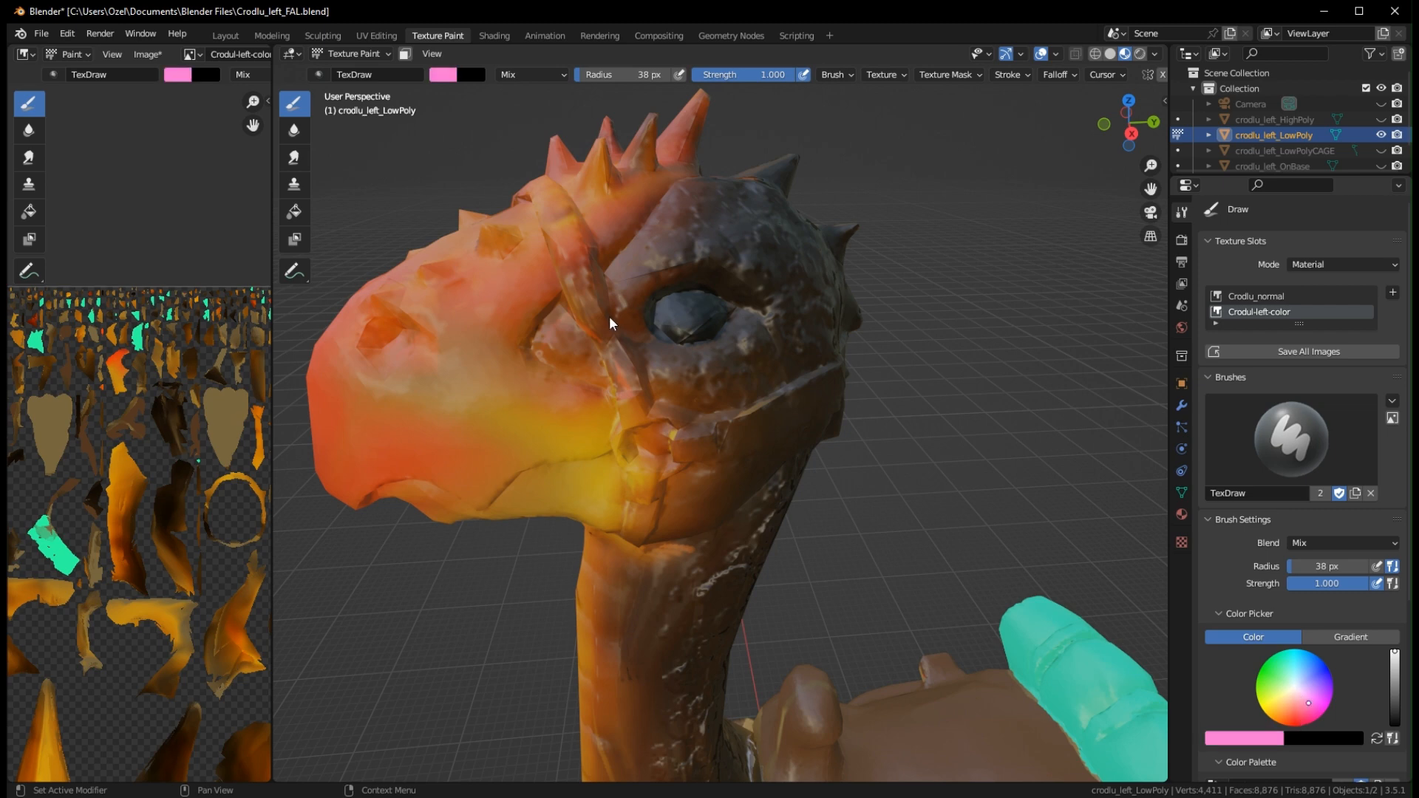
scroll(687, 311, "up", 3)
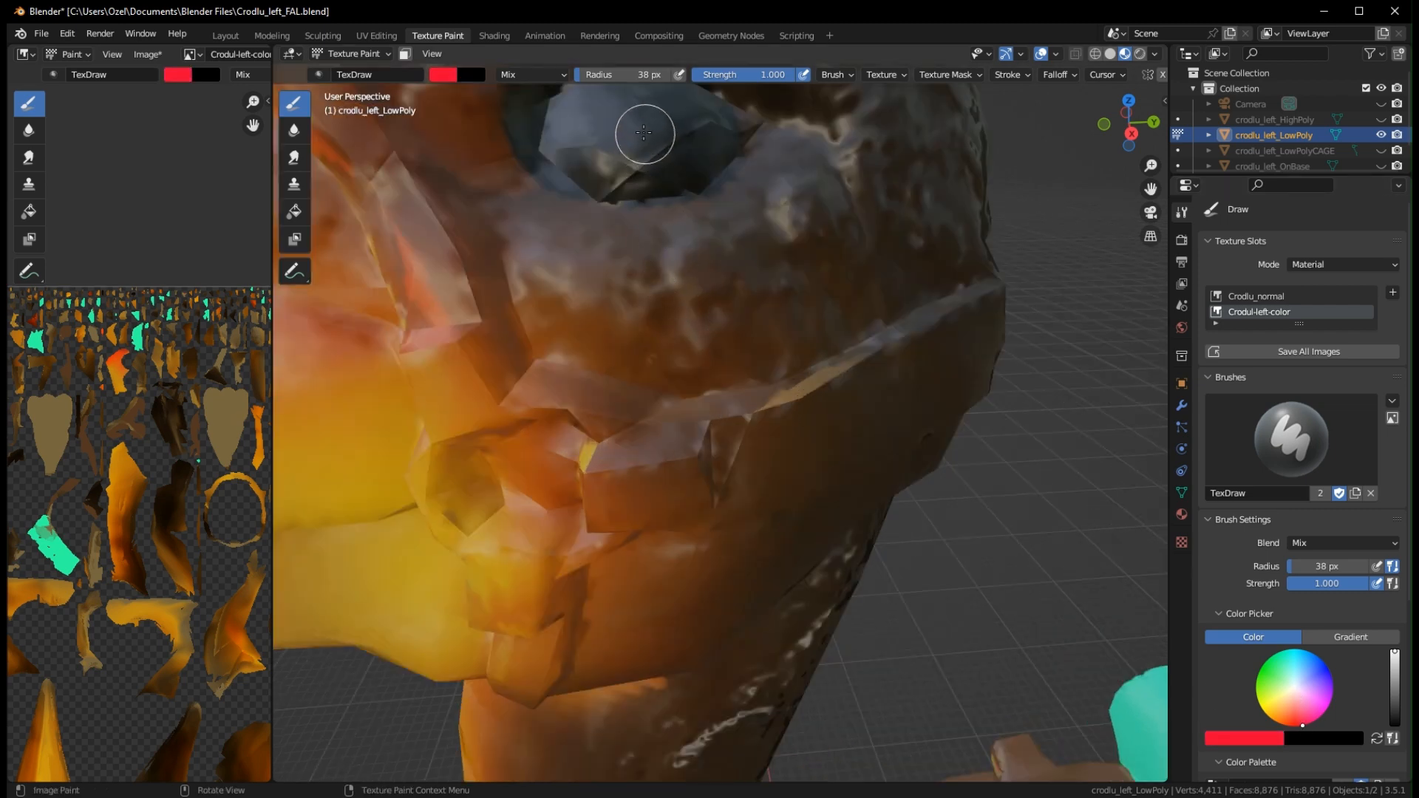
mouse_move(644, 133)
left_mouse_down()
mouse_move(570, 119)
mouse_move(649, 134)
mouse_move(631, 125)
left_mouse_up()
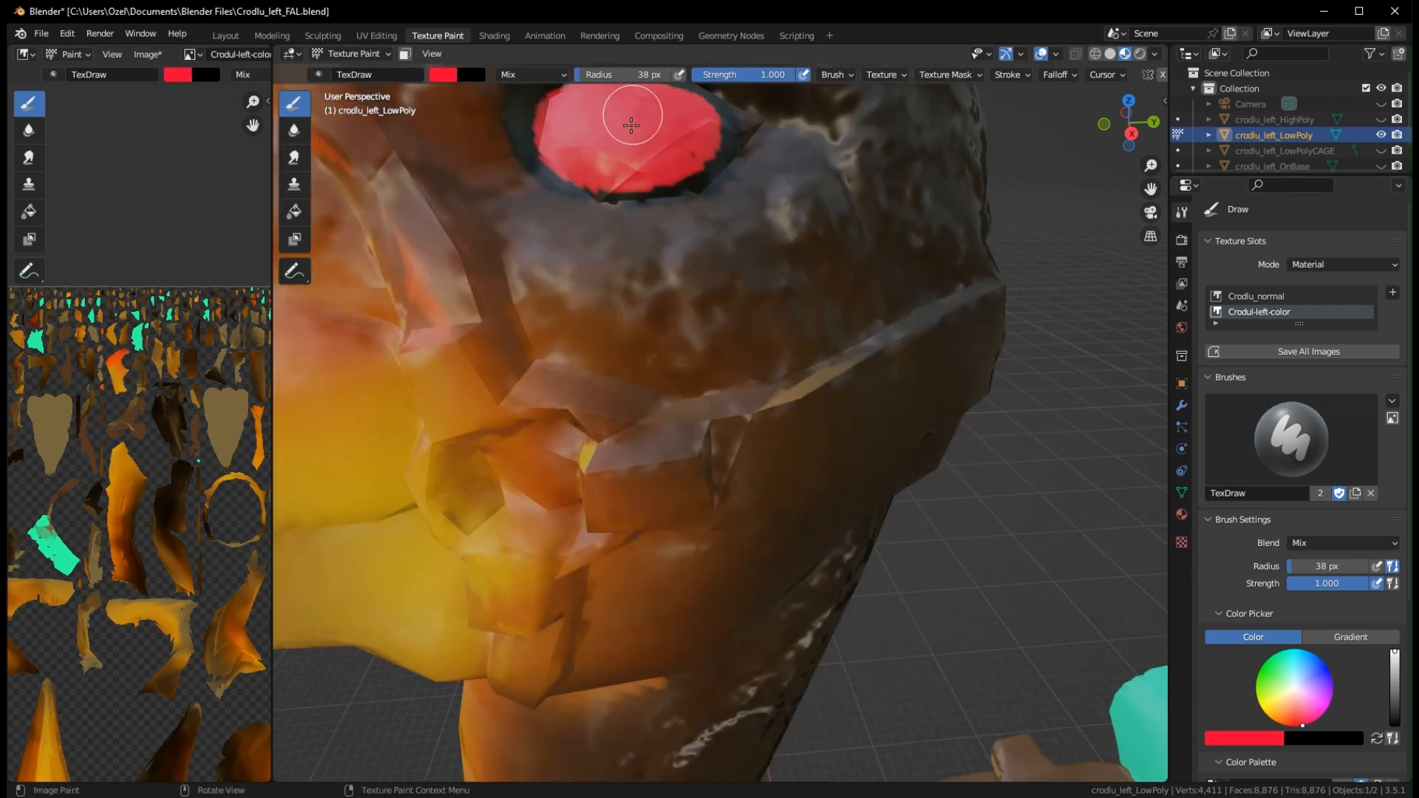
scroll(631, 125, "down", 8)
middle_click_drag(808, 358, 934, 414)
scroll(932, 425, "down", 1)
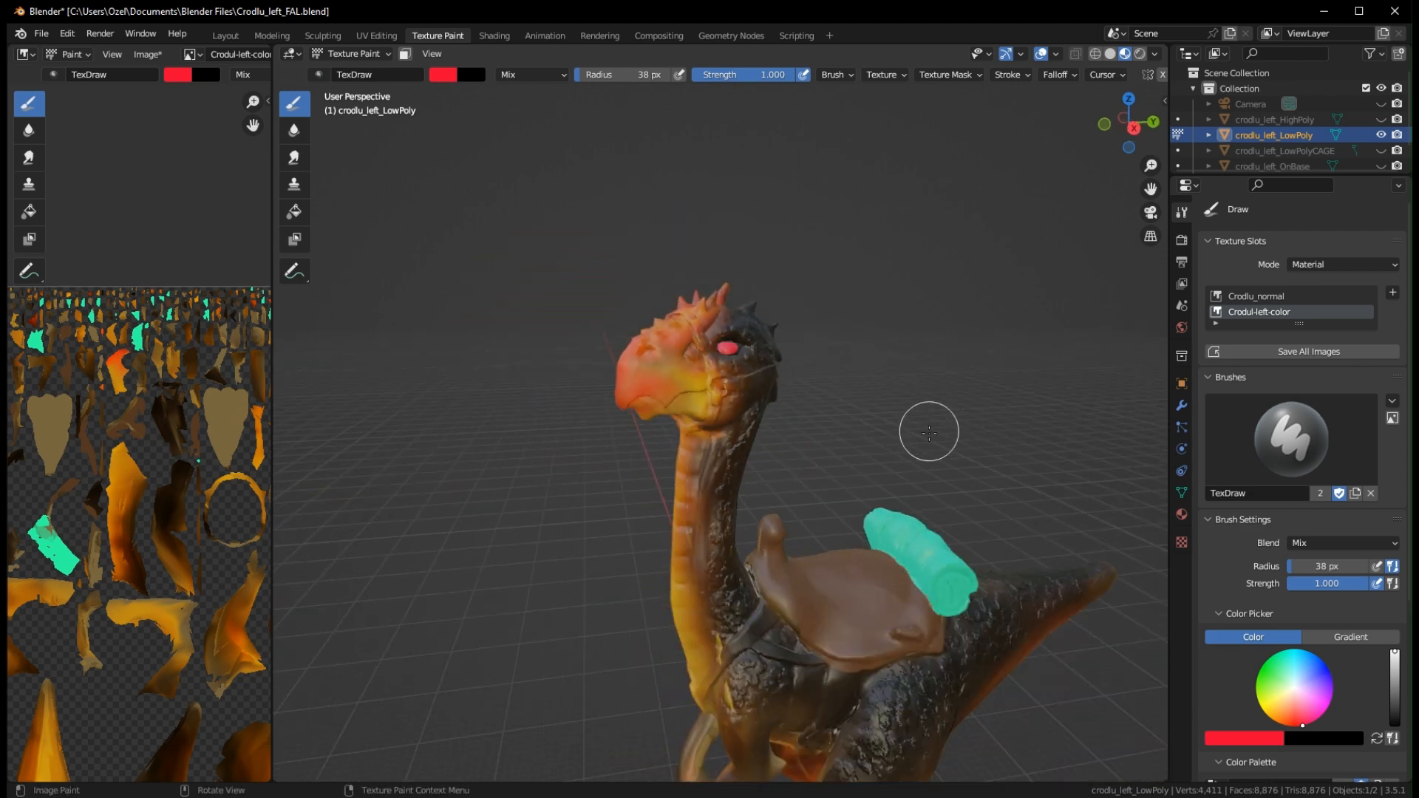
key("ctrl+z")
key("ctrl+z")
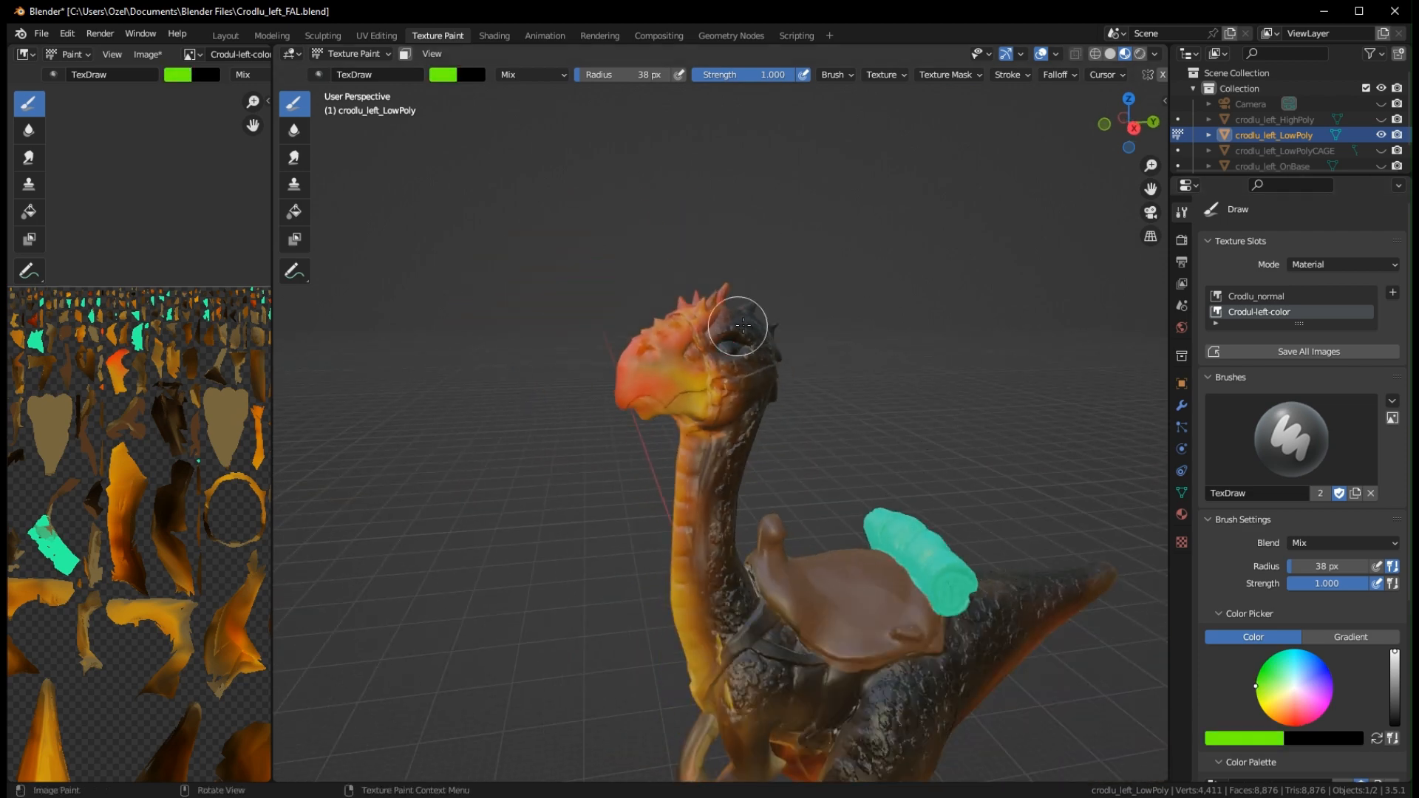
Try a bright green brush colour on the creature's eye, check the head from a distance, and undo the paint
scroll(758, 319, "up", 6)
middle_click_drag(779, 310, 764, 485, "shift")
scroll(763, 485, "up", 4)
mouse_move(772, 664)
left_mouse_down()
mouse_move(737, 633)
mouse_move(788, 630)
mouse_move(773, 636)
mouse_move(798, 672)
left_mouse_up()
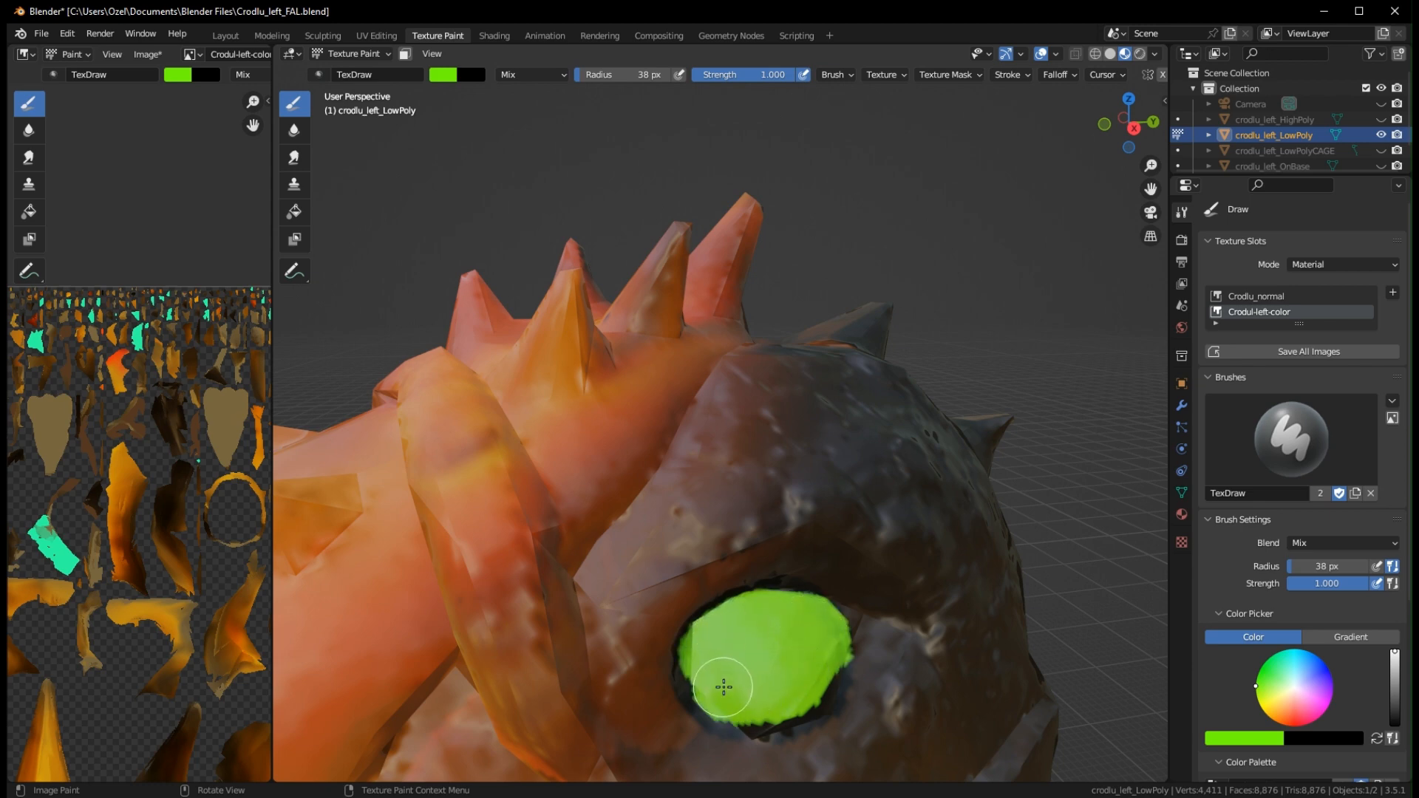
scroll(816, 646, "down", 8)
middle_click_drag(862, 611, 983, 643)
key("ctrl+z")
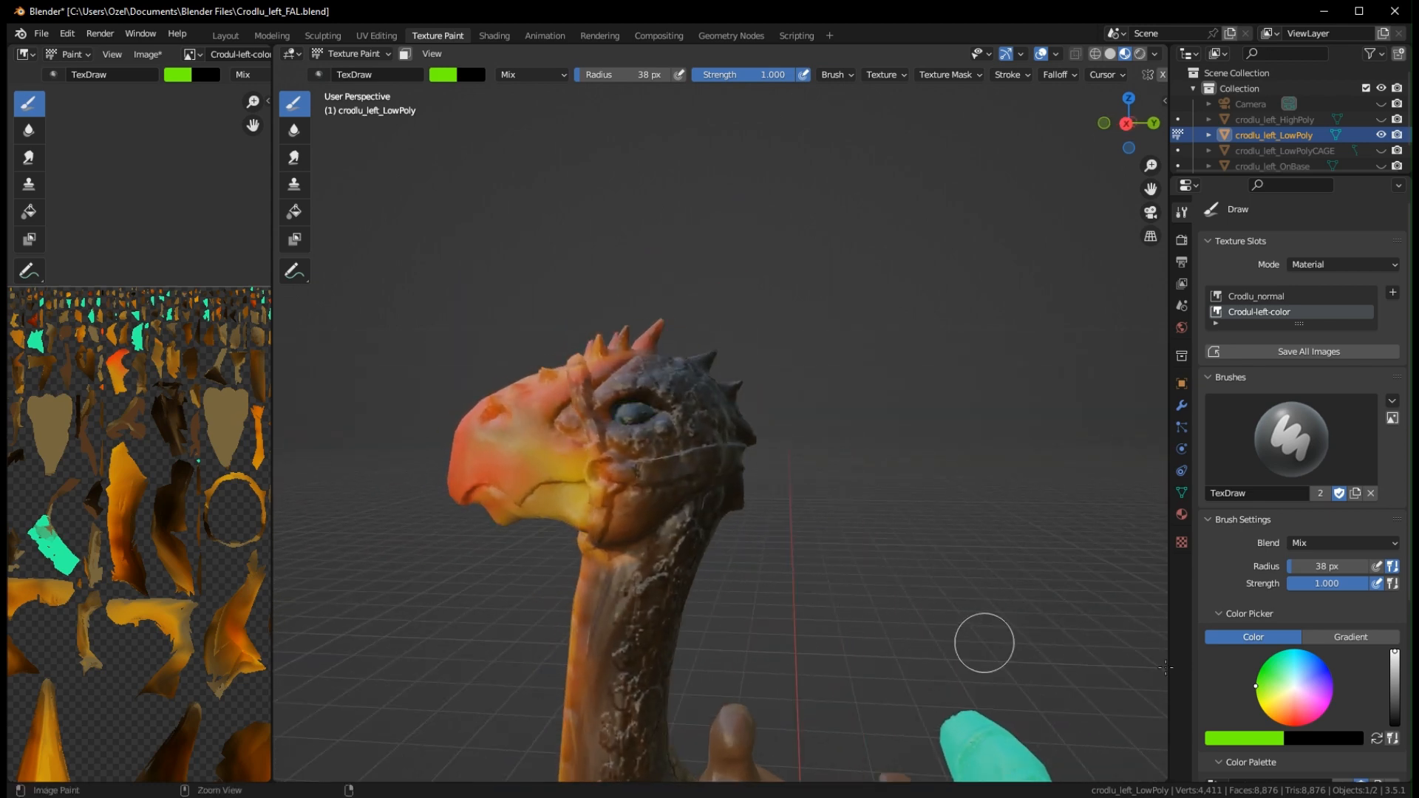
Set the brush colour back to black by lowering its brightness to the minimum
left_click(1313, 720)
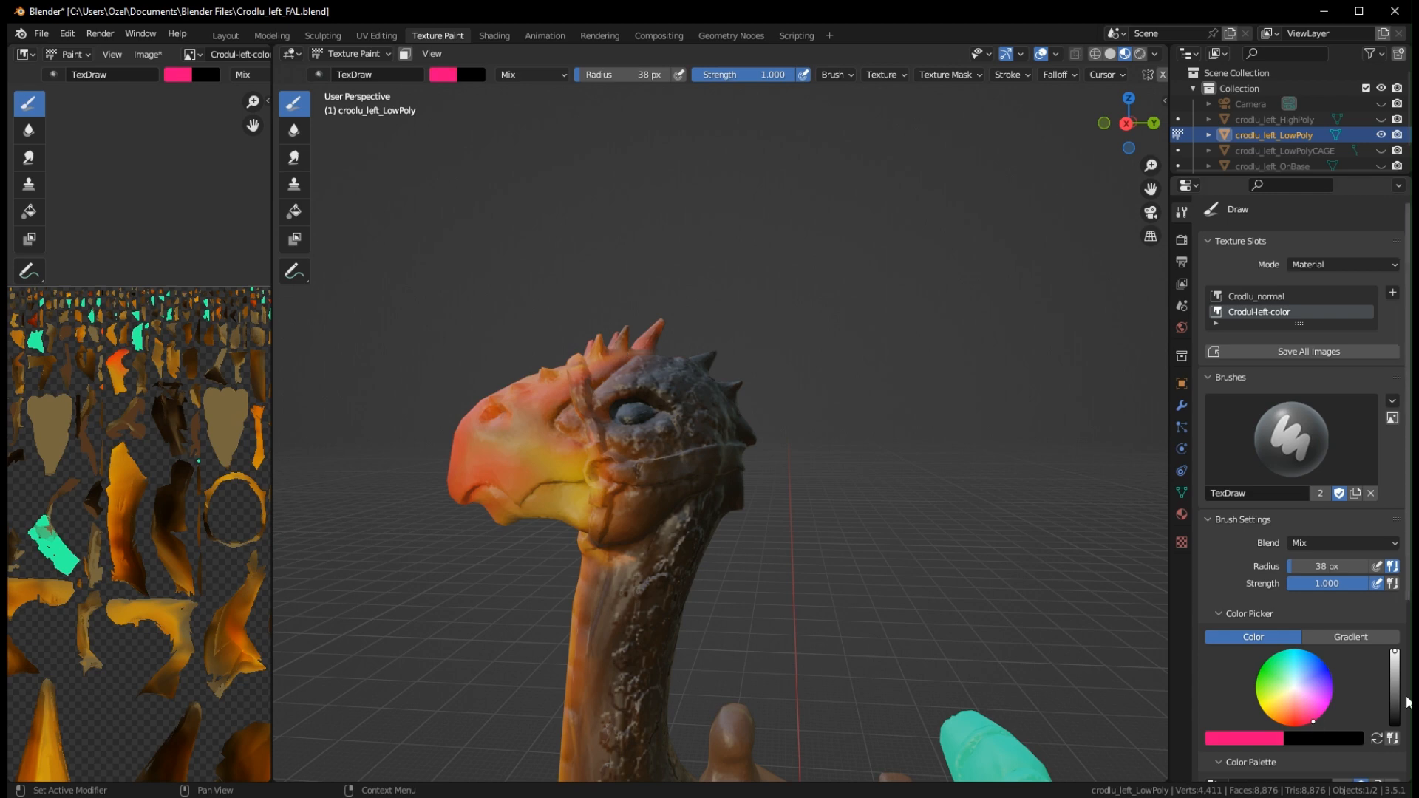
left_click_drag(1394, 681, 1395, 726)
scroll(703, 409, "up", 4)
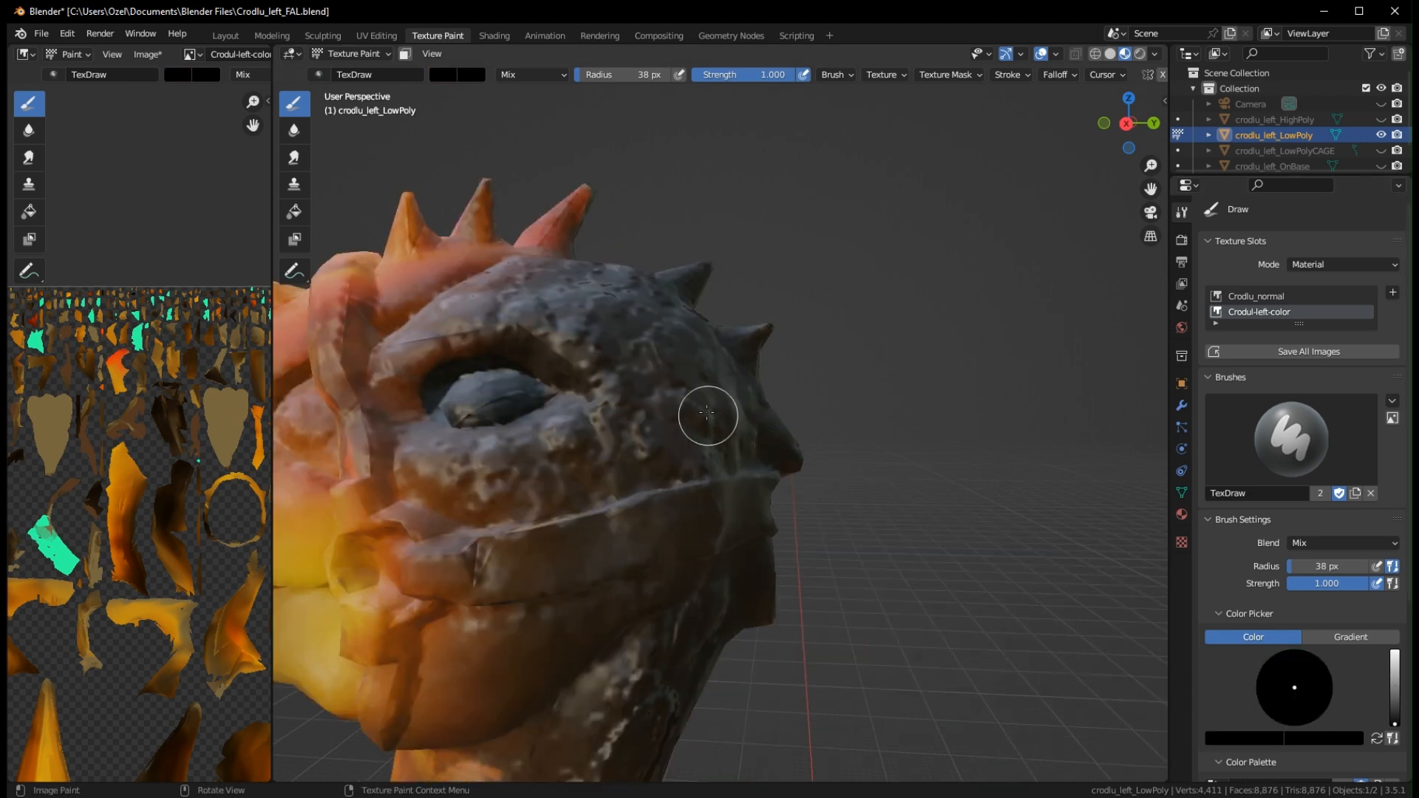
Examine the painted eyes and head up close, as well as the whole creature from the side and front
scroll(444, 352, "up", 3)
middle_click_drag(625, 580, 771, 527)
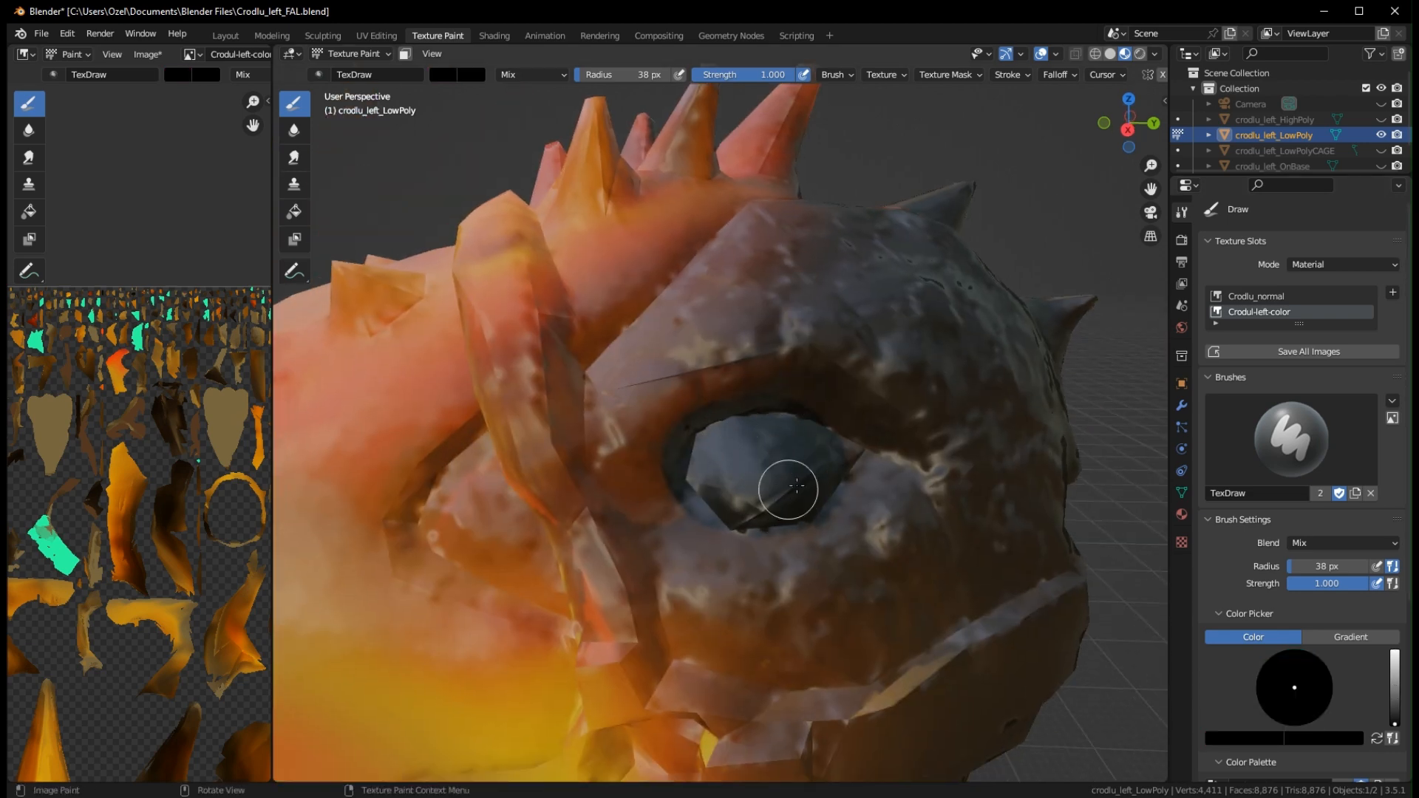
middle_click_drag(831, 452, 1065, 451)
scroll(890, 421, "down", 4)
middle_click_drag(890, 421, 738, 472, "shift")
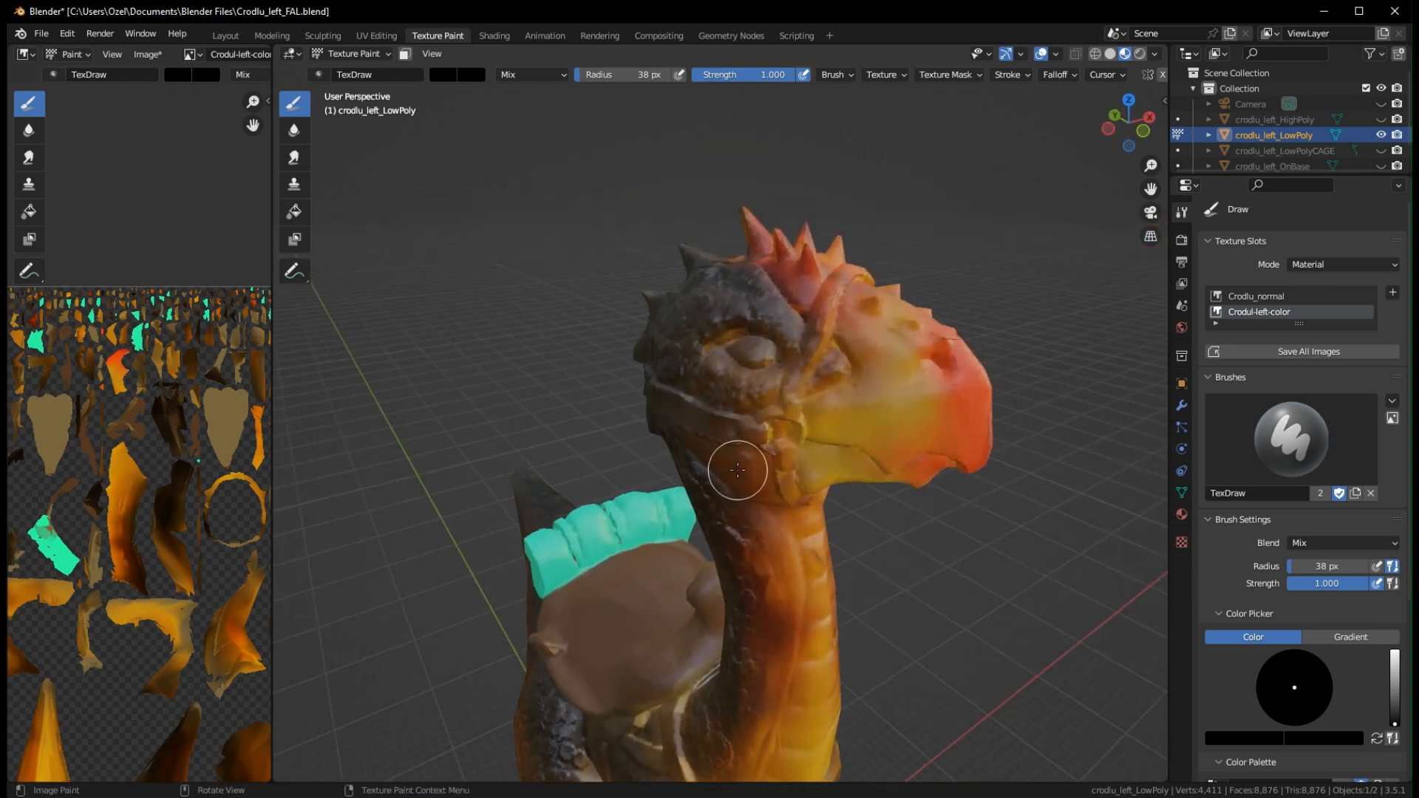
scroll(771, 371, "up", 3)
middle_click_drag(820, 443, 732, 397, "ctrl")
middle_click_drag(836, 411, 680, 562, "ctrl")
middle_click_drag(680, 562, 740, 194, "shift")
middle_click_drag(739, 193, 857, 428)
scroll(891, 426, "down", 4)
middle_click_drag(761, 547, 695, 517)
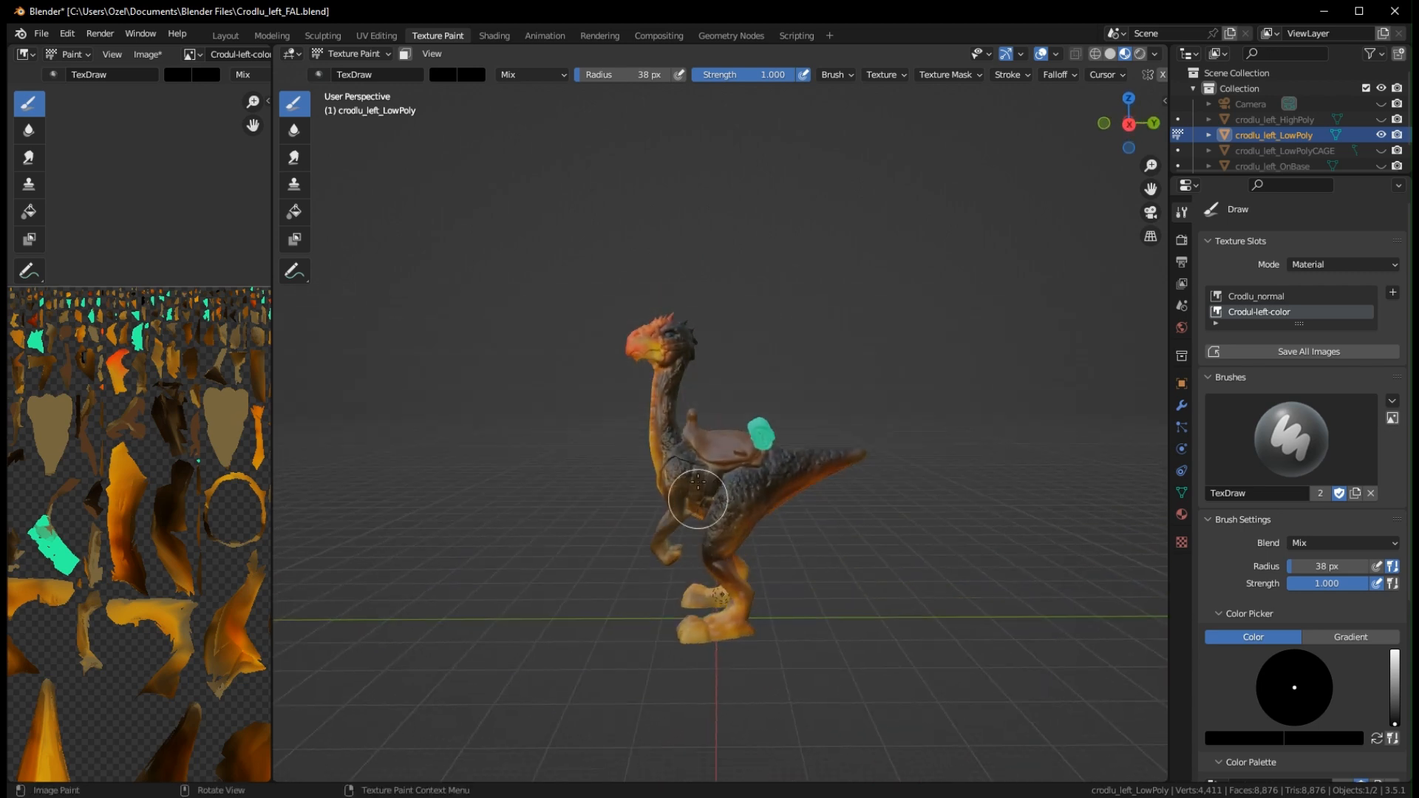
middle_click_drag(732, 448, 738, 522)
scroll(768, 612, "up", 5)
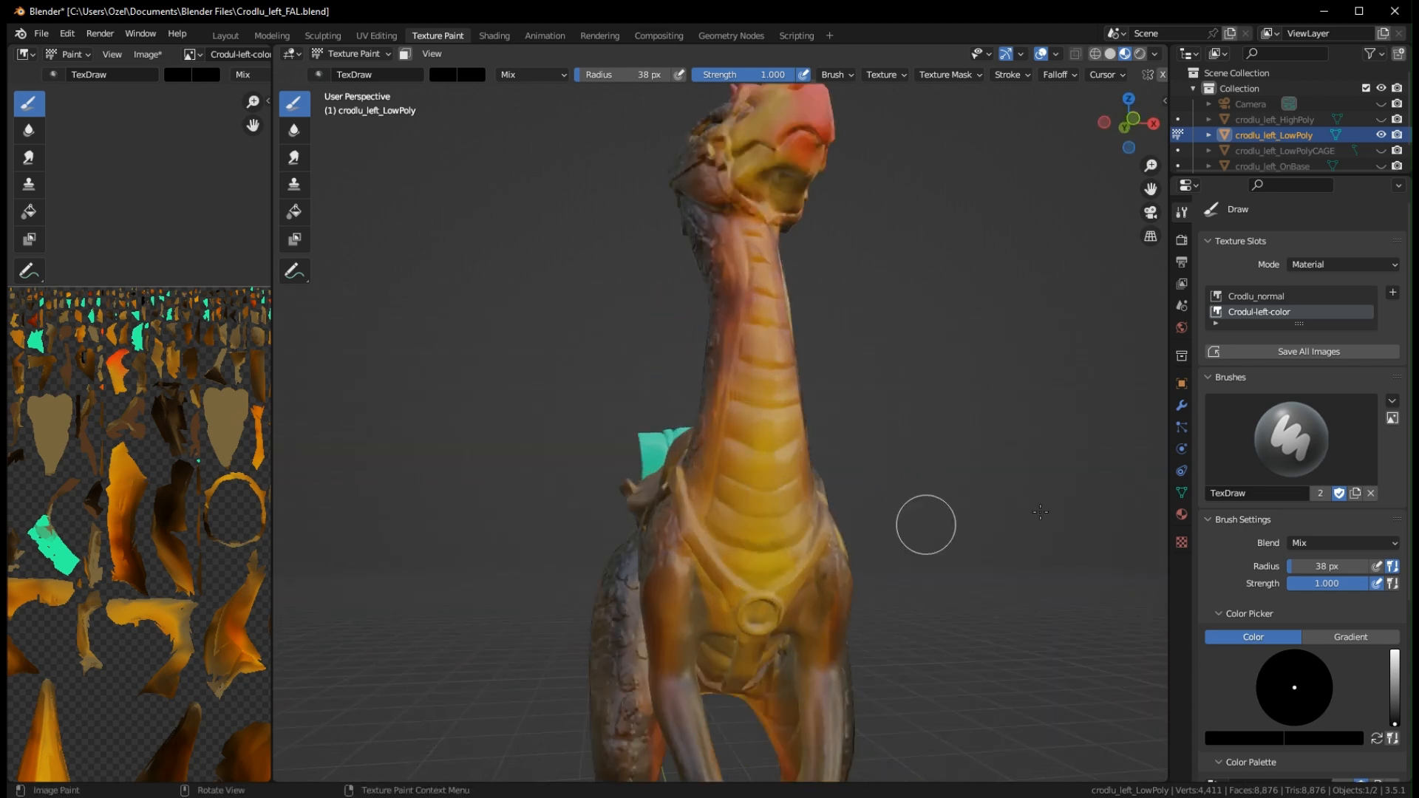
middle_click_drag(1041, 512, 829, 510)
scroll(862, 517, "down", 4)
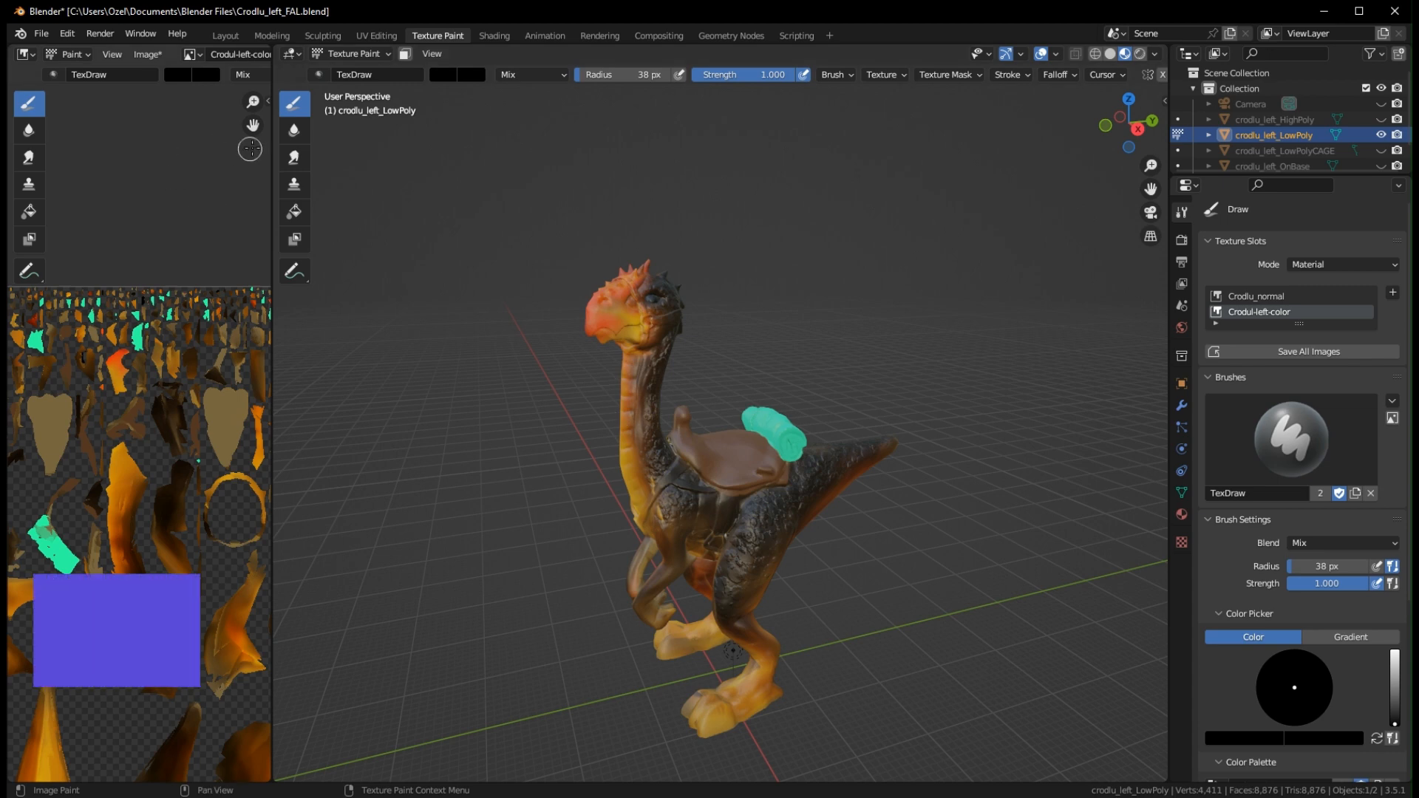
Widen the image editor to show the whole colour texture and save it as the PNG file Crodul-left-color.png in Blender Files
left_click_drag(272, 288, 738, 288)
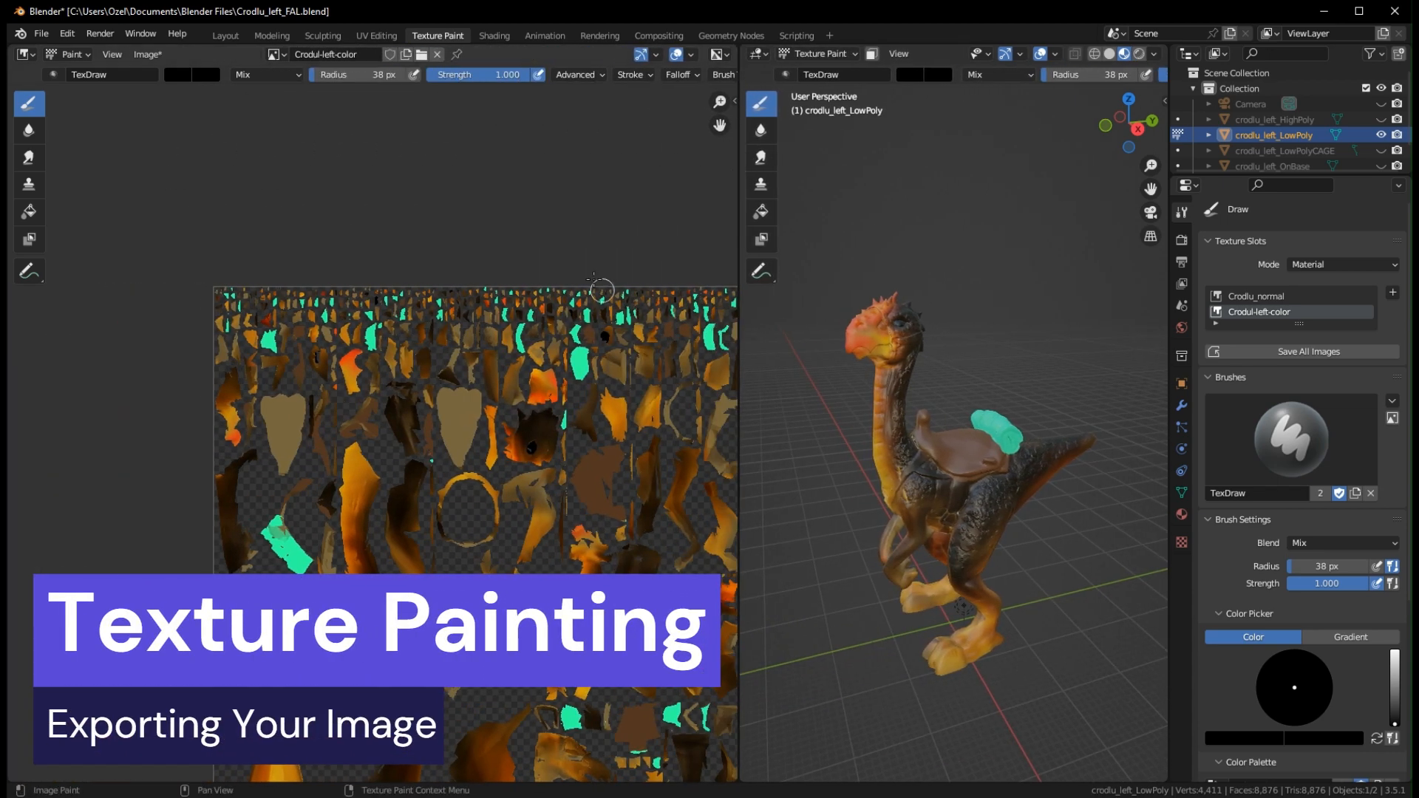
middle_click_drag(243, 512, 64, 345)
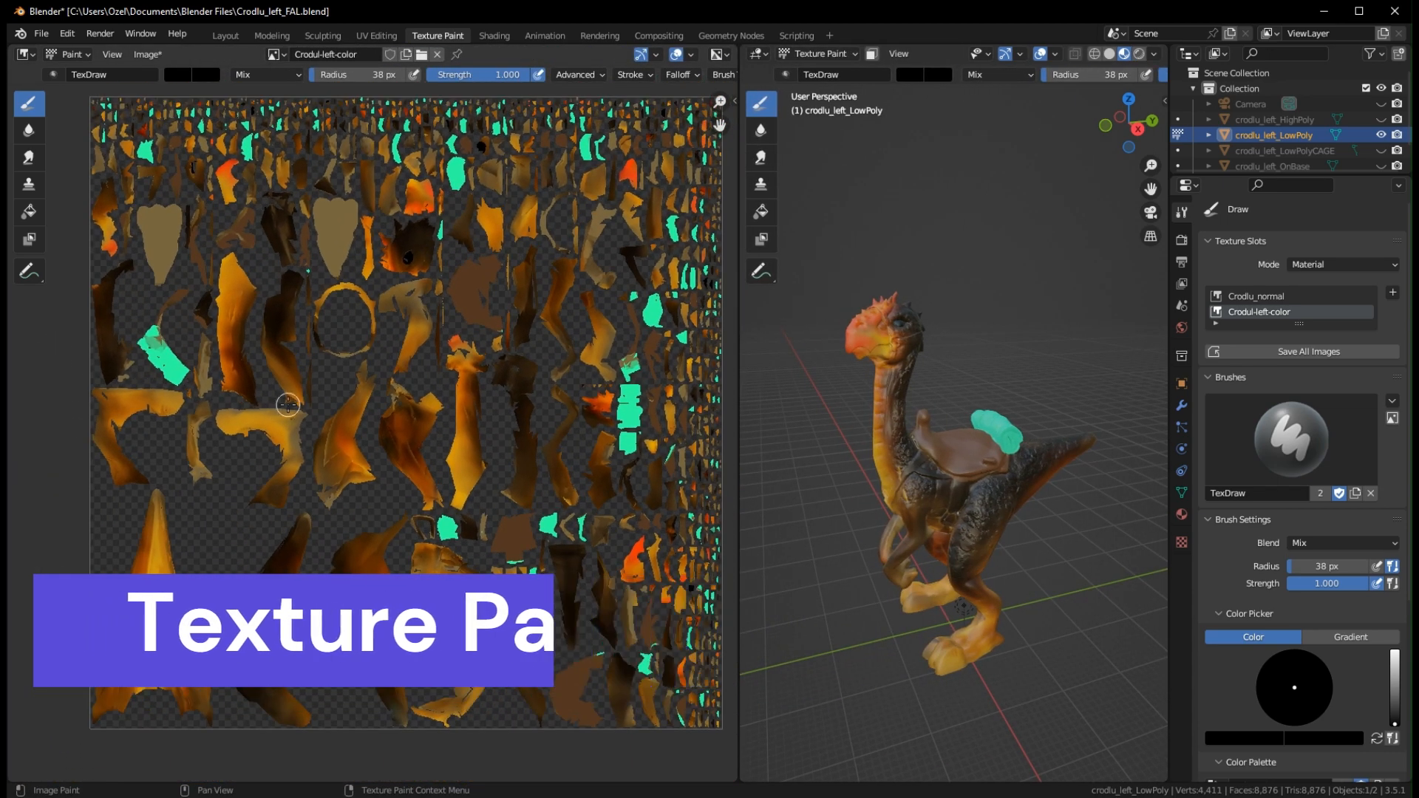
left_click(147, 55)
left_click(187, 193)
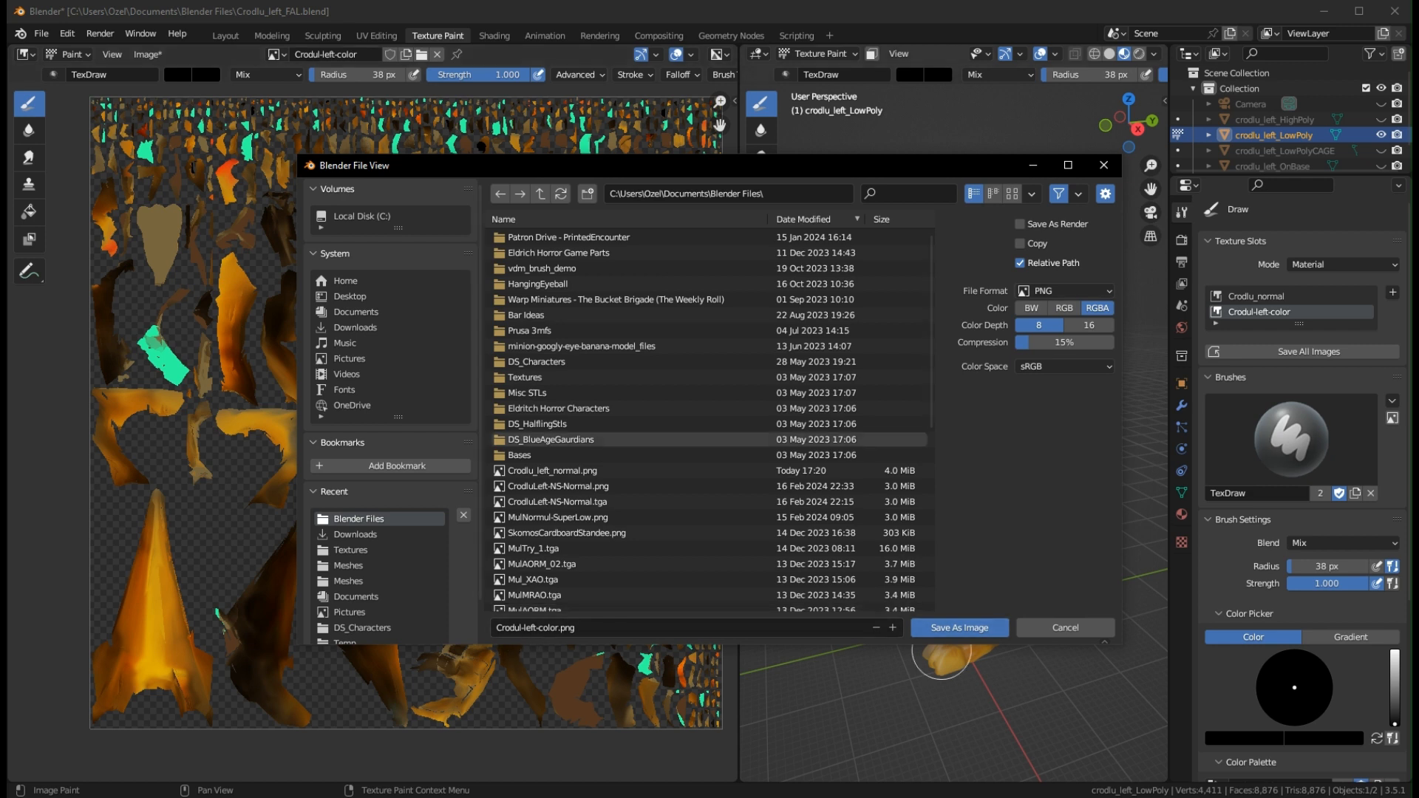
left_click(946, 628)
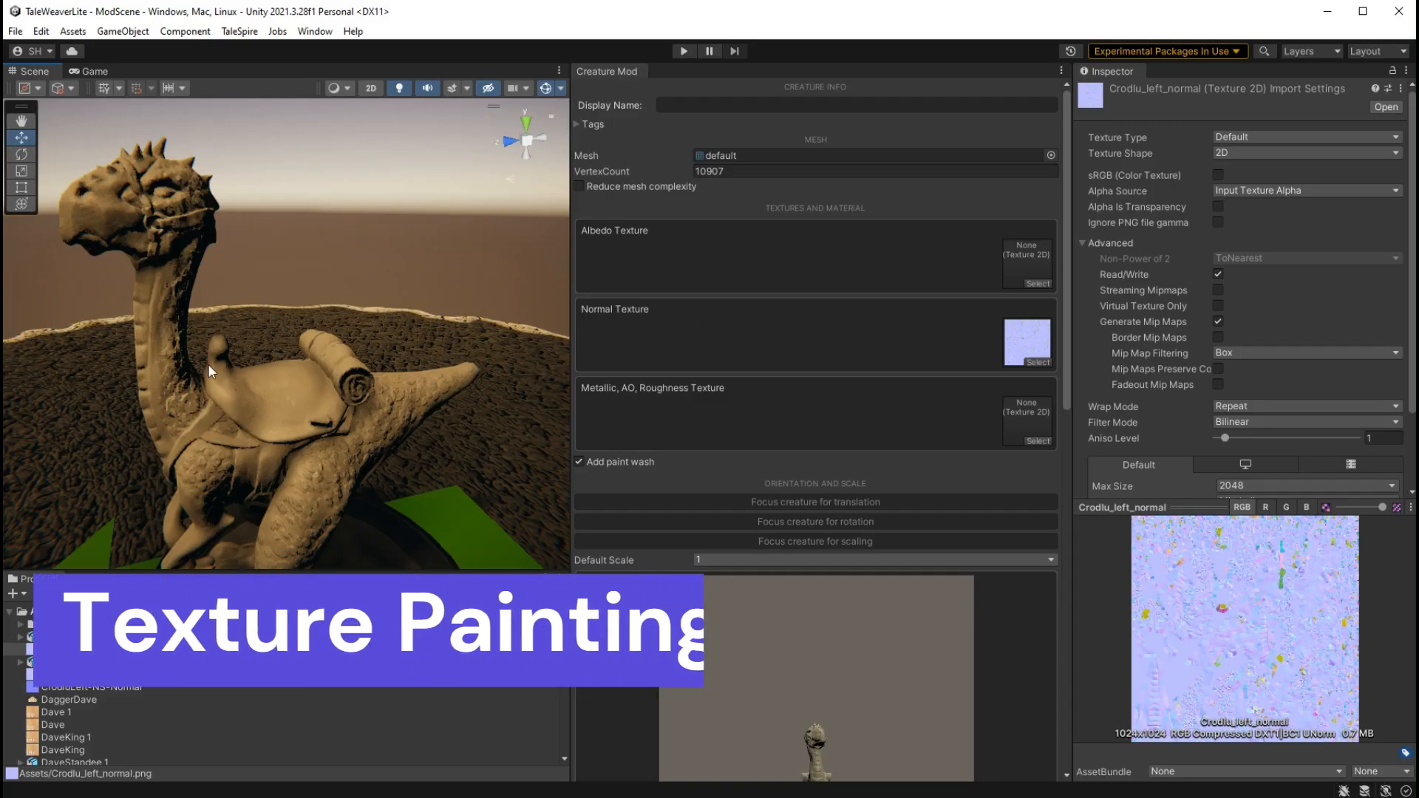
Switch to the TaleWeaverLite project in Unity and import Crodul-left-color.png as a new asset
mouse_move(255, 419)
middle_mouse_down()
mouse_move(279, 406)
mouse_move(257, 424)
middle_mouse_up()
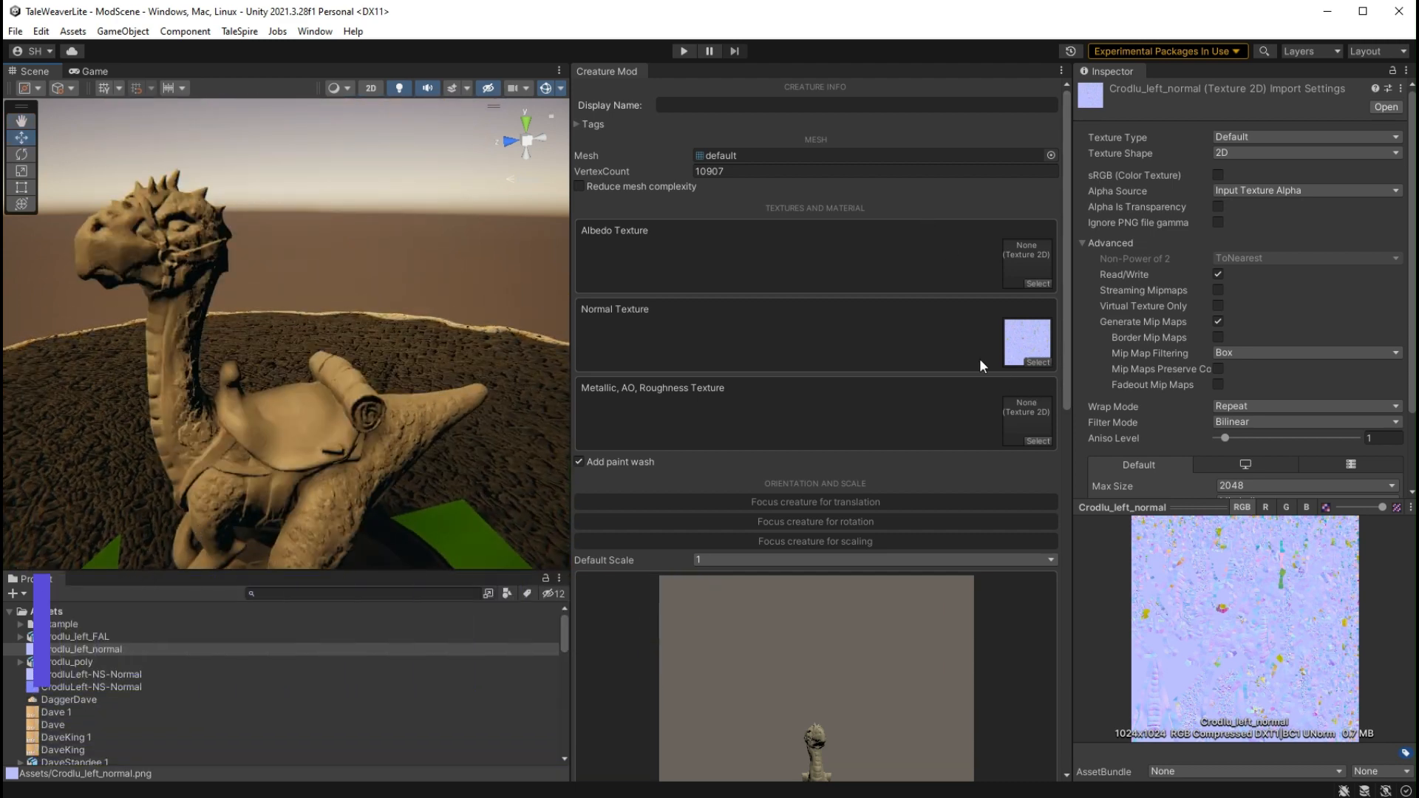
left_click(41, 34)
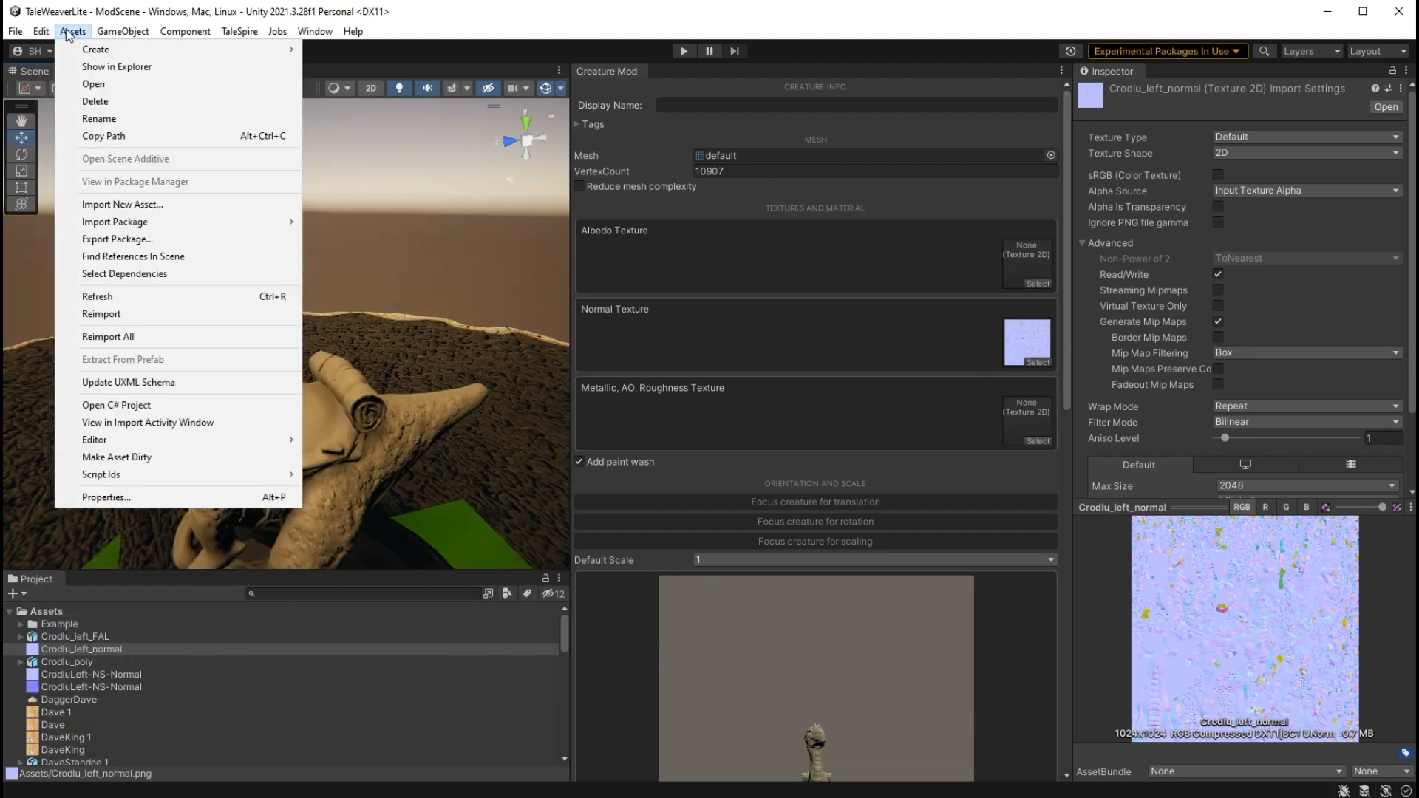
left_click(49, 33)
left_click(74, 33)
left_click(118, 204)
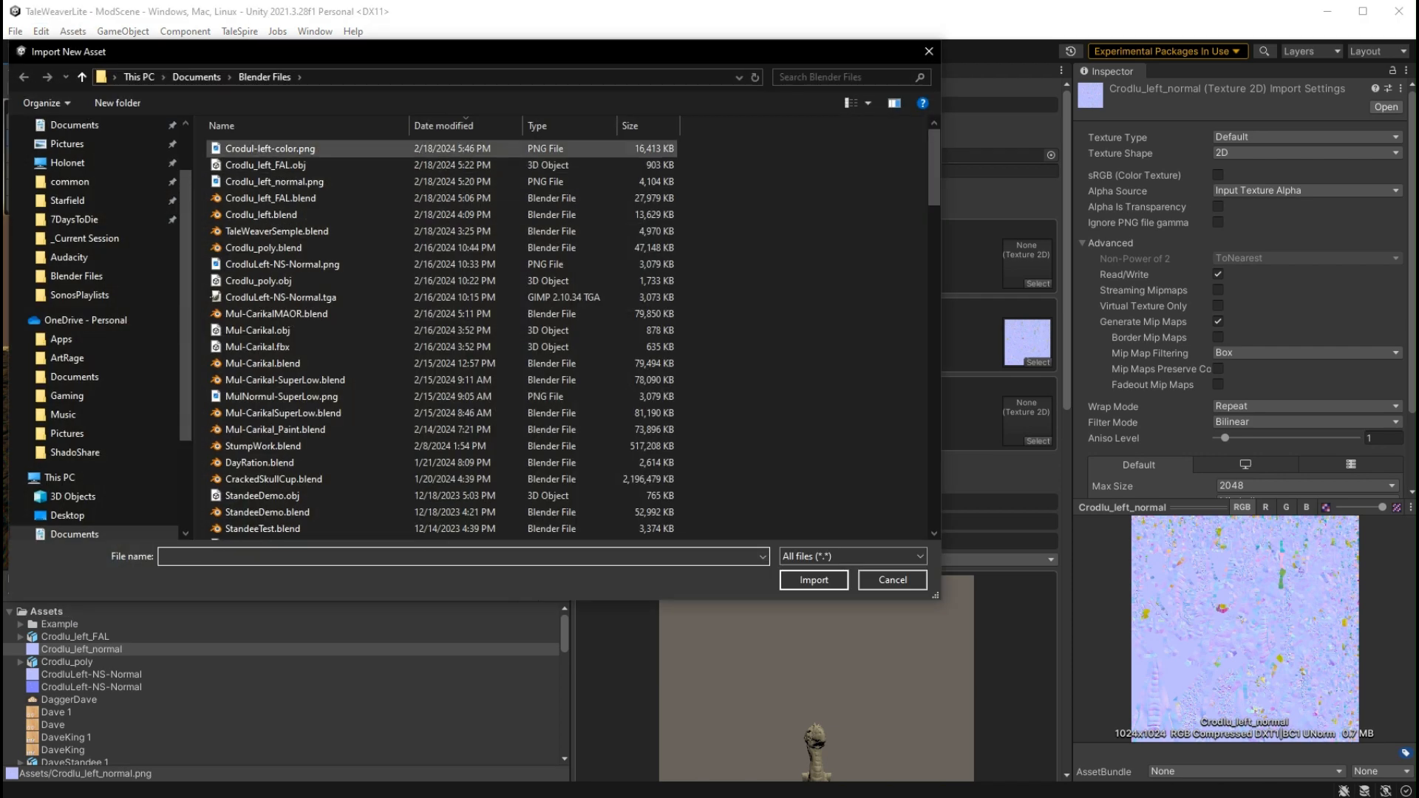
left_click(270, 148)
left_click(814, 579)
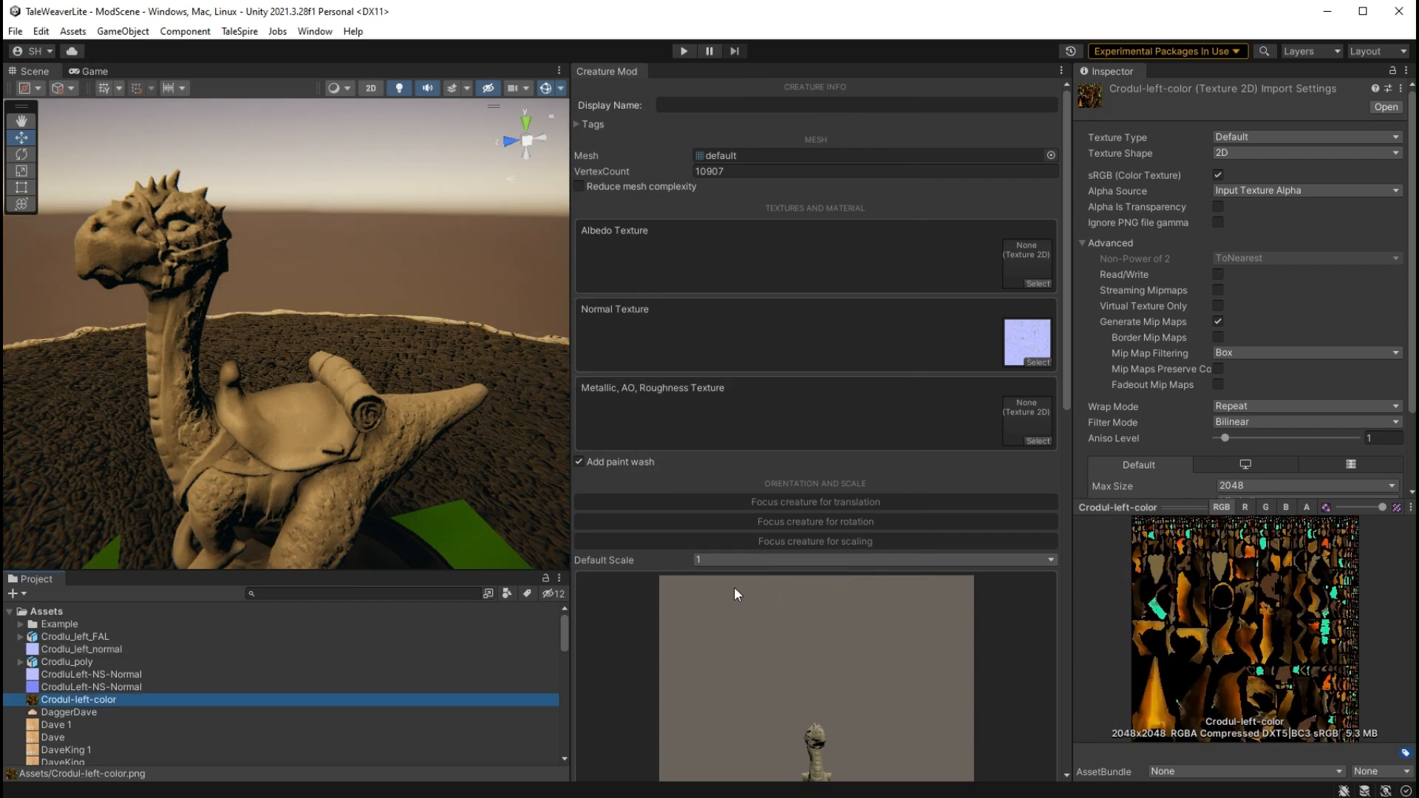
Assign Crodul-left-color as the creature's albedo texture and apply the automatic fix to its texture import settings
left_click(1037, 284)
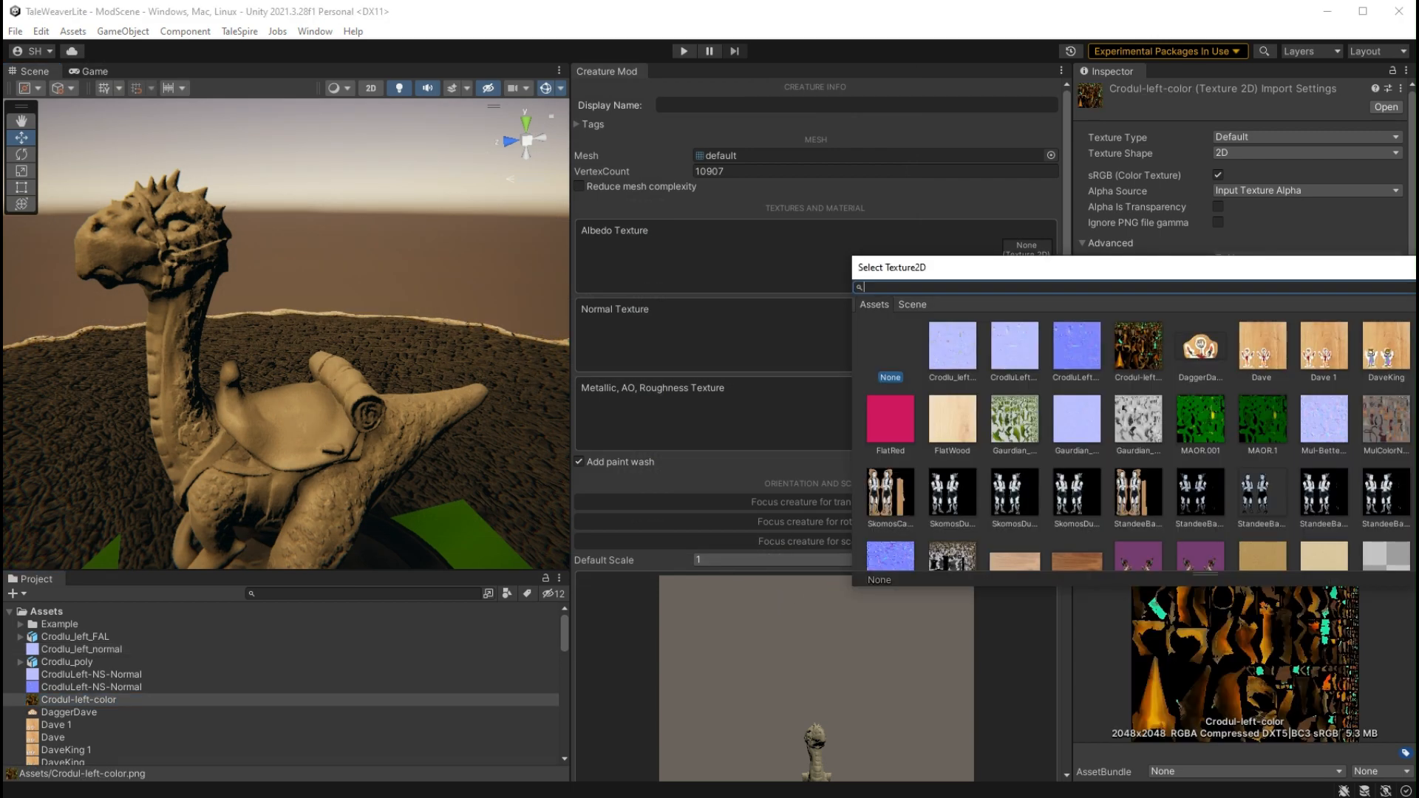
left_click(1138, 347)
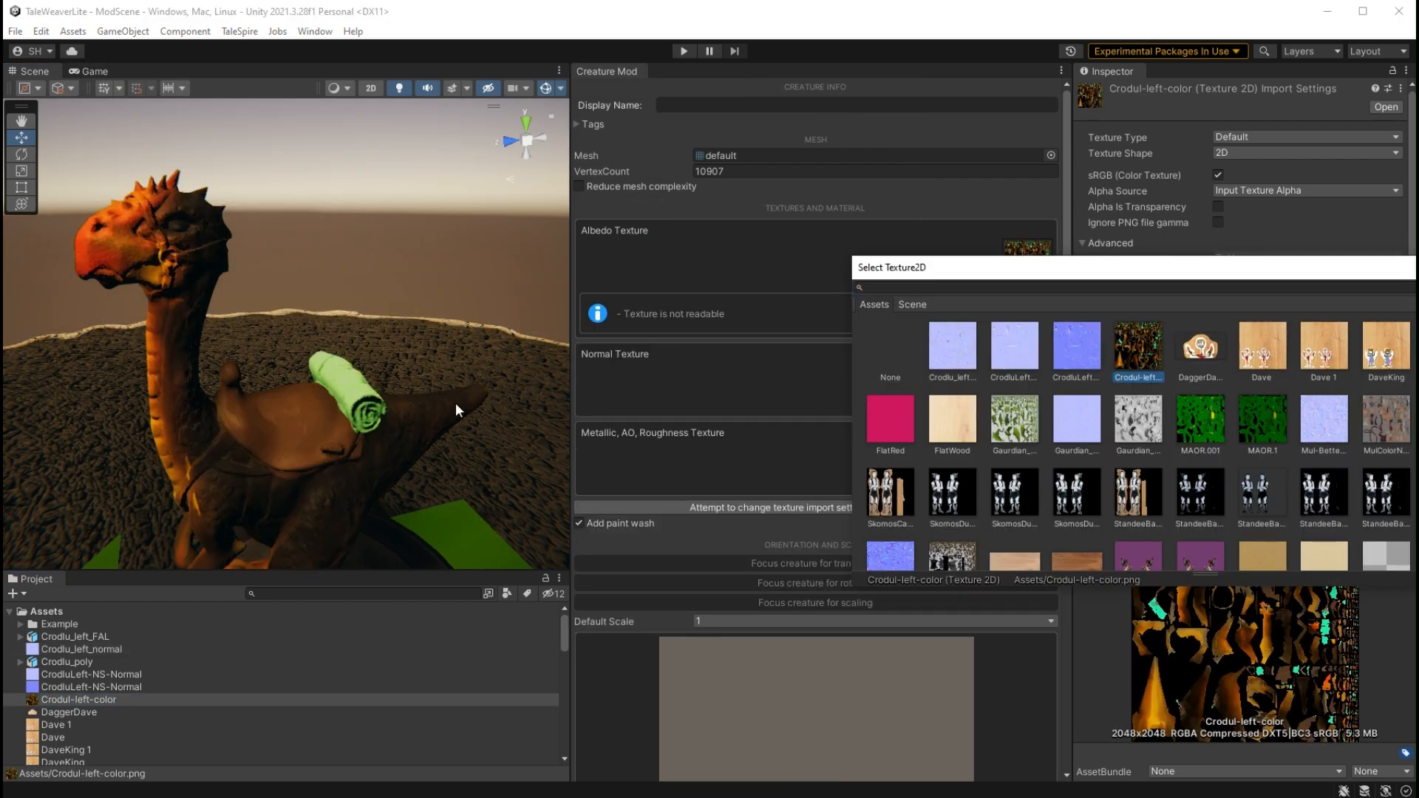
middle_click_drag(456, 404, 465, 366)
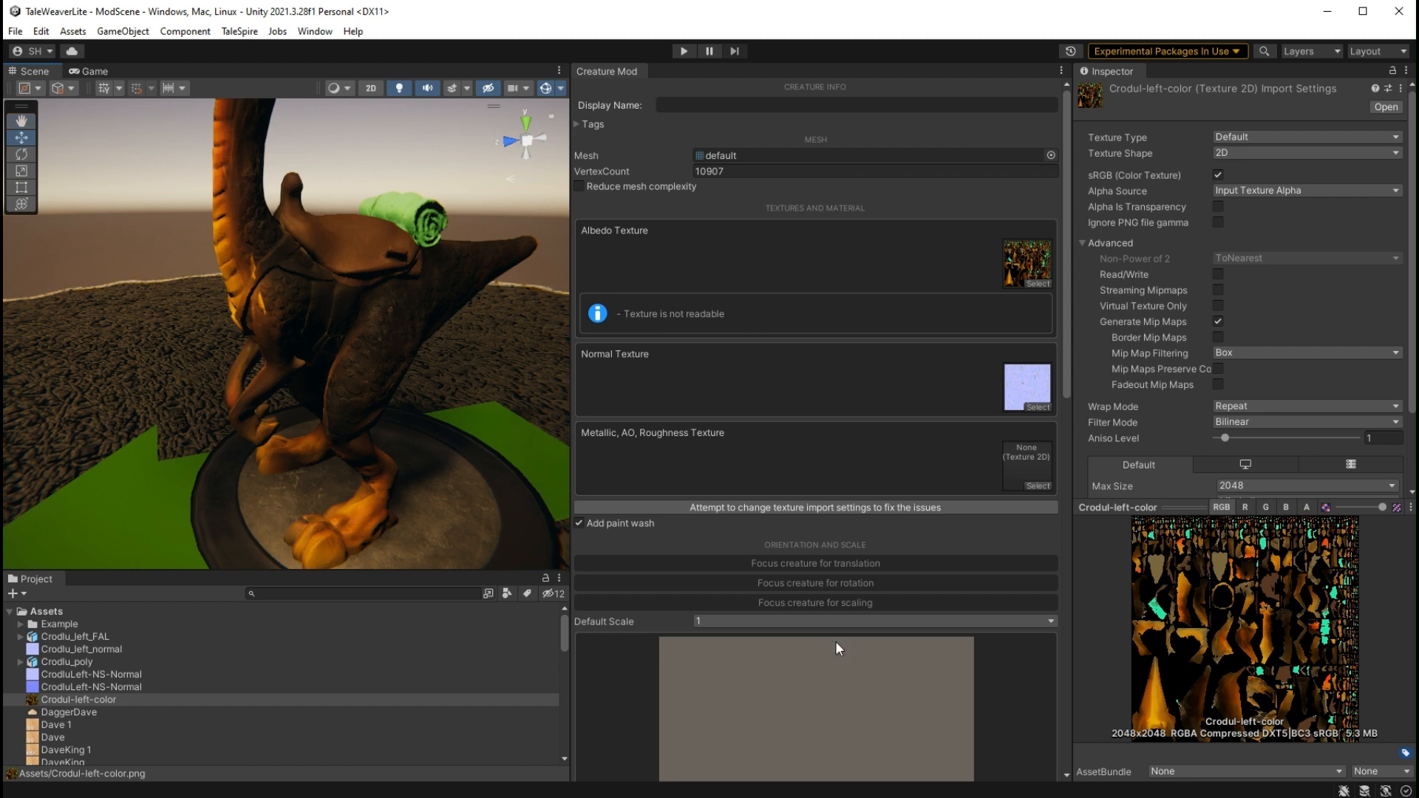
left_click(819, 507)
scroll(327, 346, "down", 3)
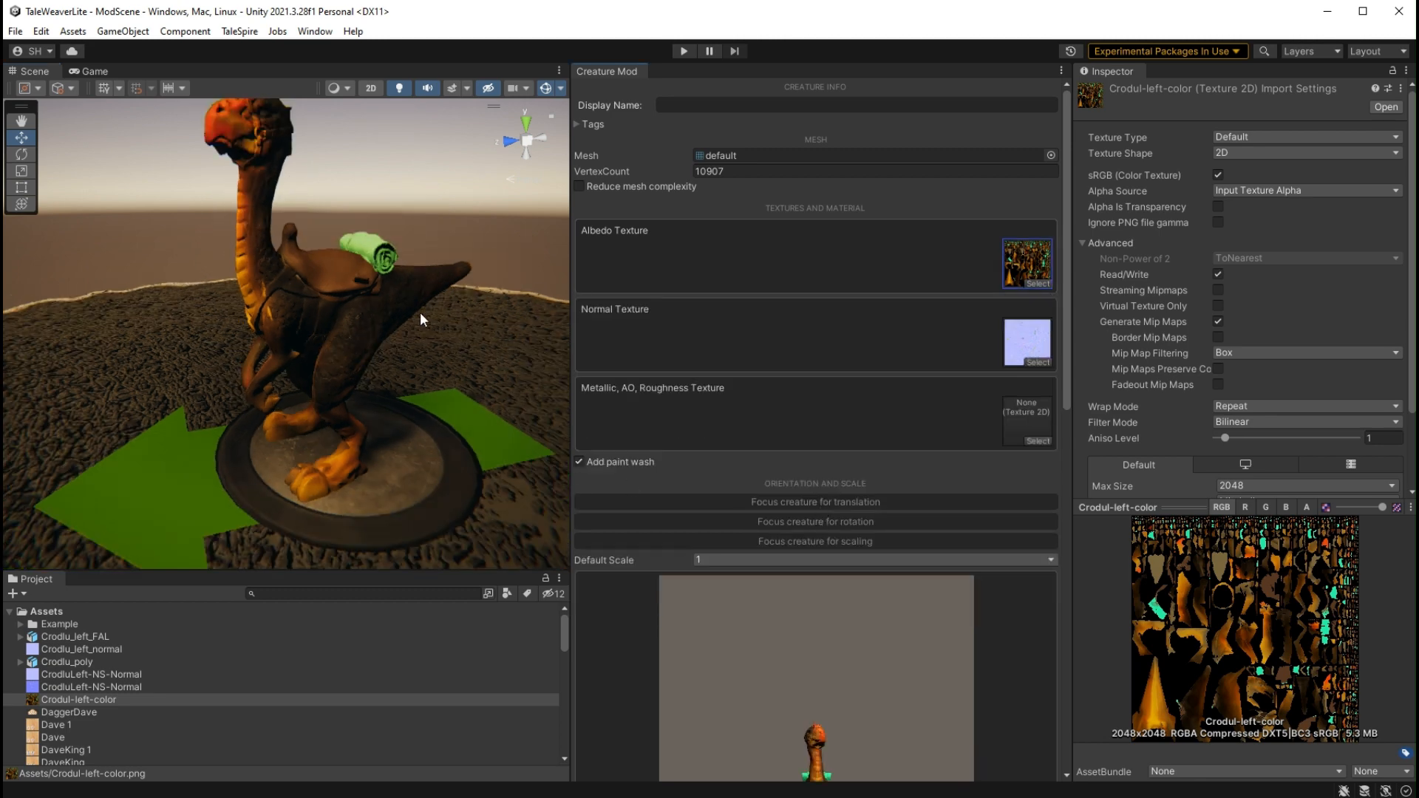
Examine the textured creature in the scene from several angles, checking its head, saddle, bedroll and legs
middle_click_drag(420, 312, 314, 366)
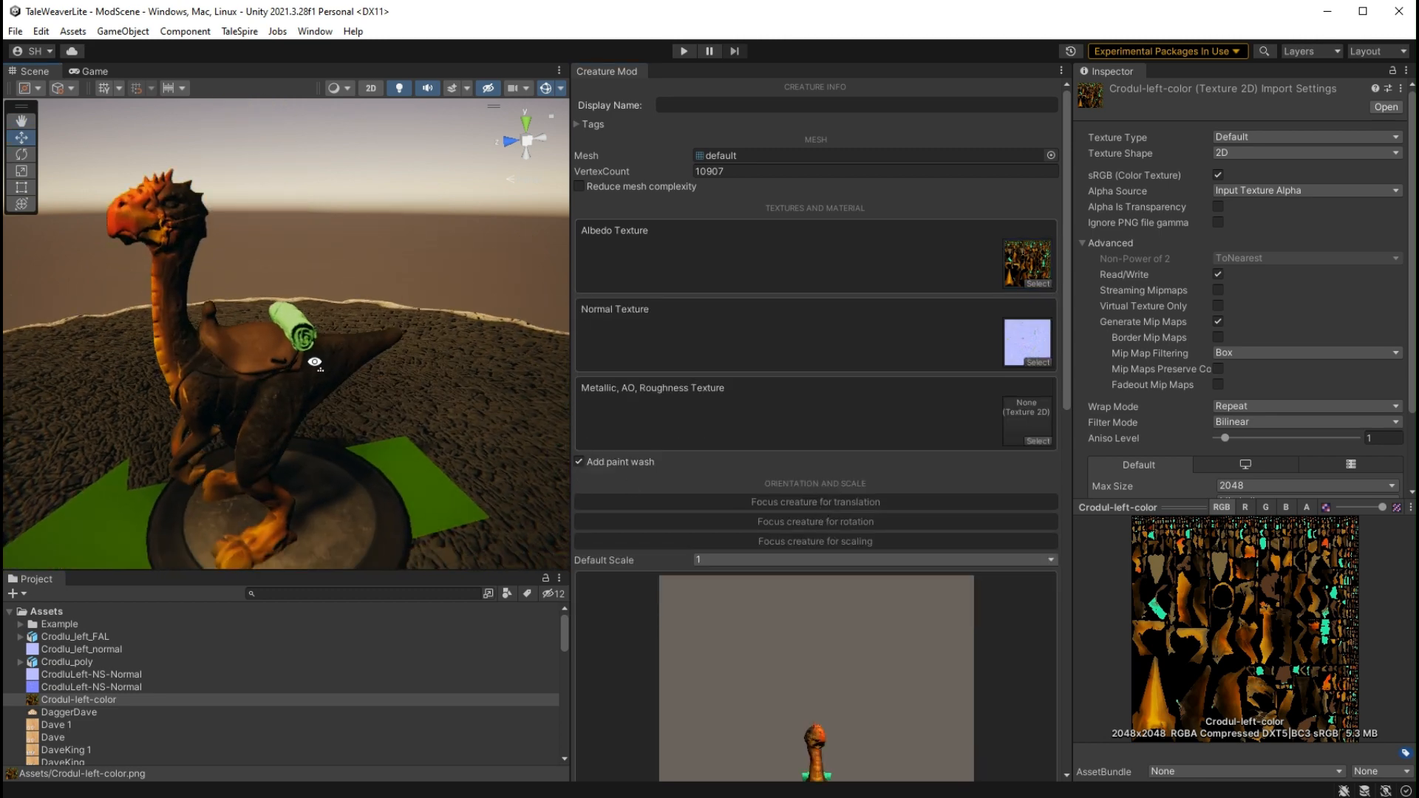
right_click_drag(316, 364, 412, 384)
left_click_drag(274, 364, 70, 442, "alt")
key("s")
right_click_drag(70, 442, 180, 340)
key("a")
key("d")
key("s")
scroll(184, 337, "up", 2)
mouse_move(185, 337)
middle_mouse_down()
mouse_move(216, 358)
mouse_move(193, 348)
middle_mouse_up()
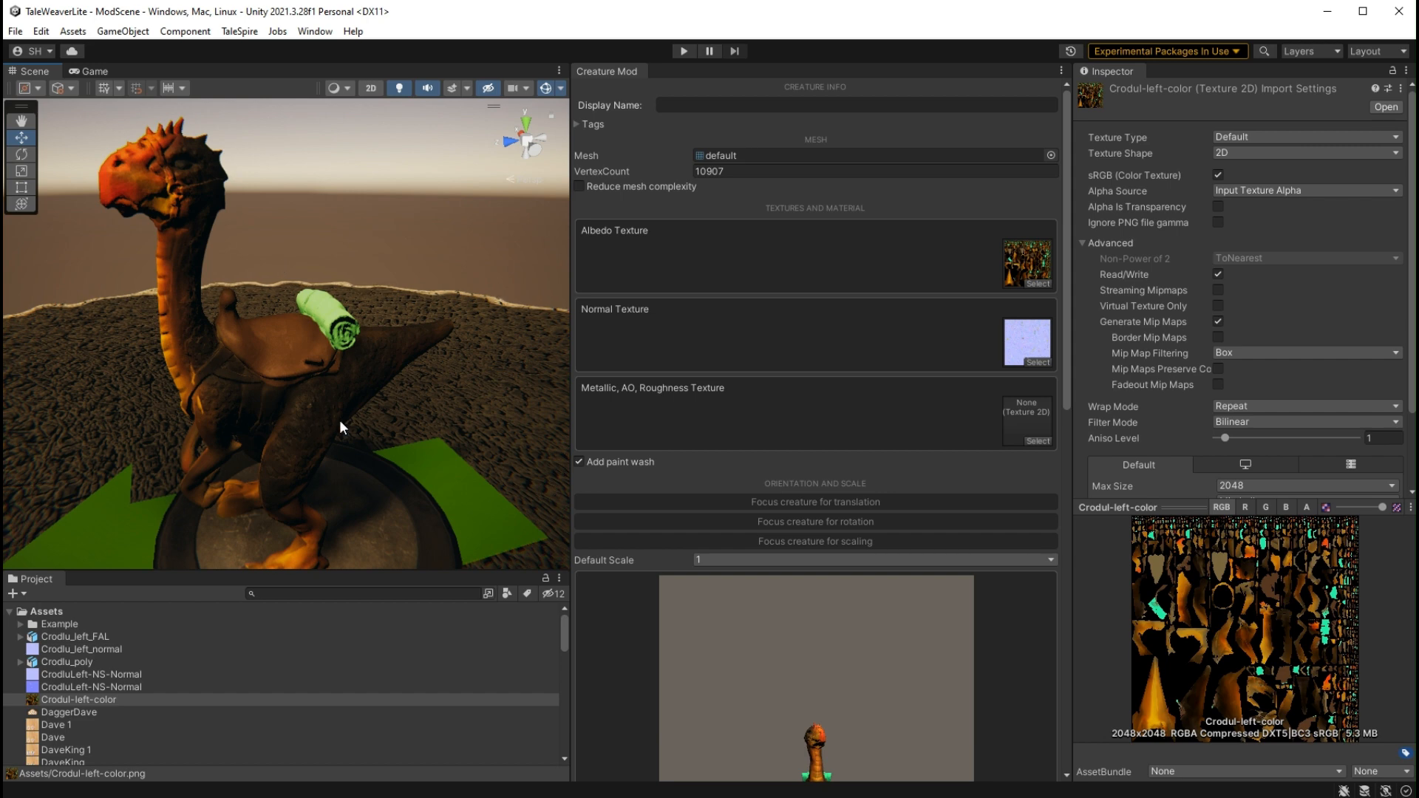
left_click_drag(340, 419, 424, 393, "alt")
middle_click_drag(424, 393, 392, 393)
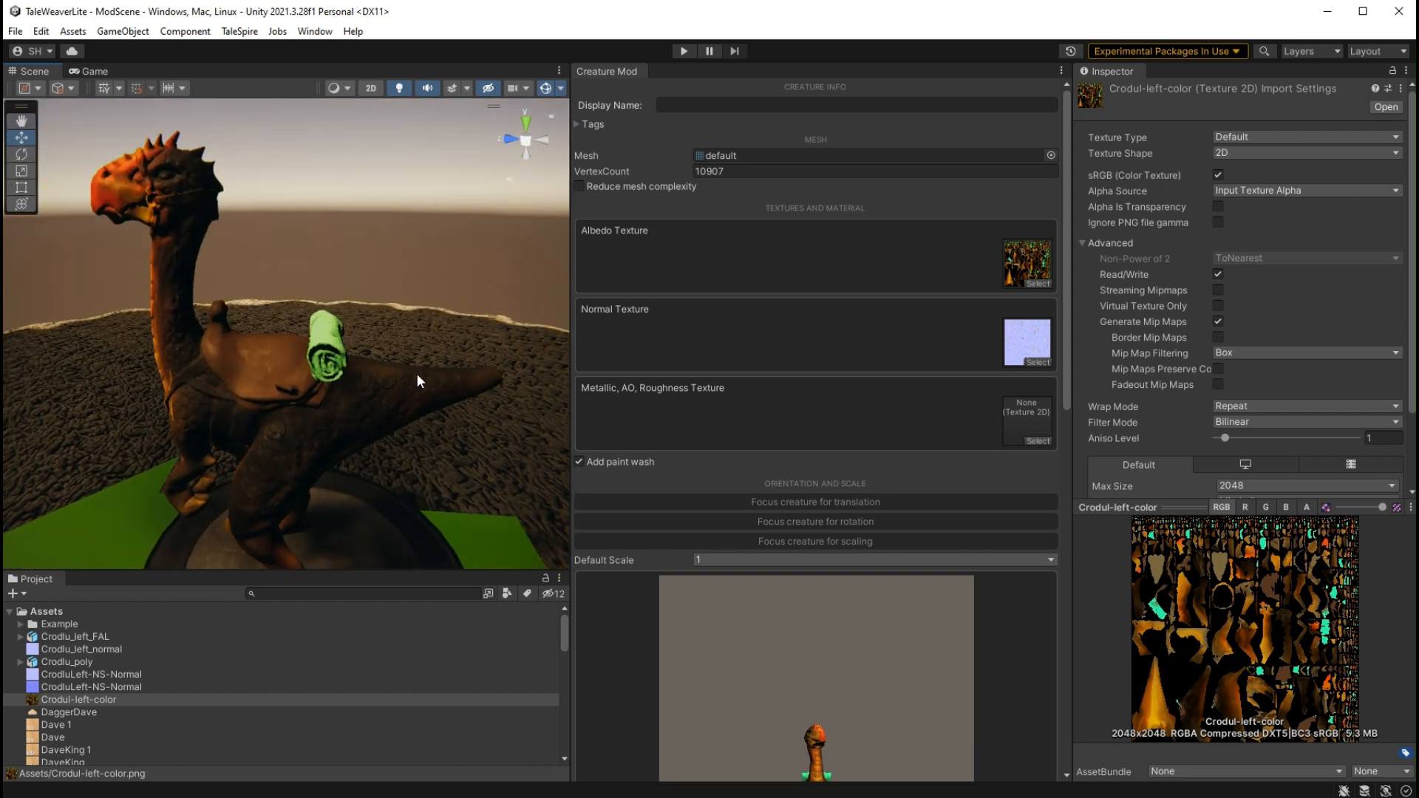
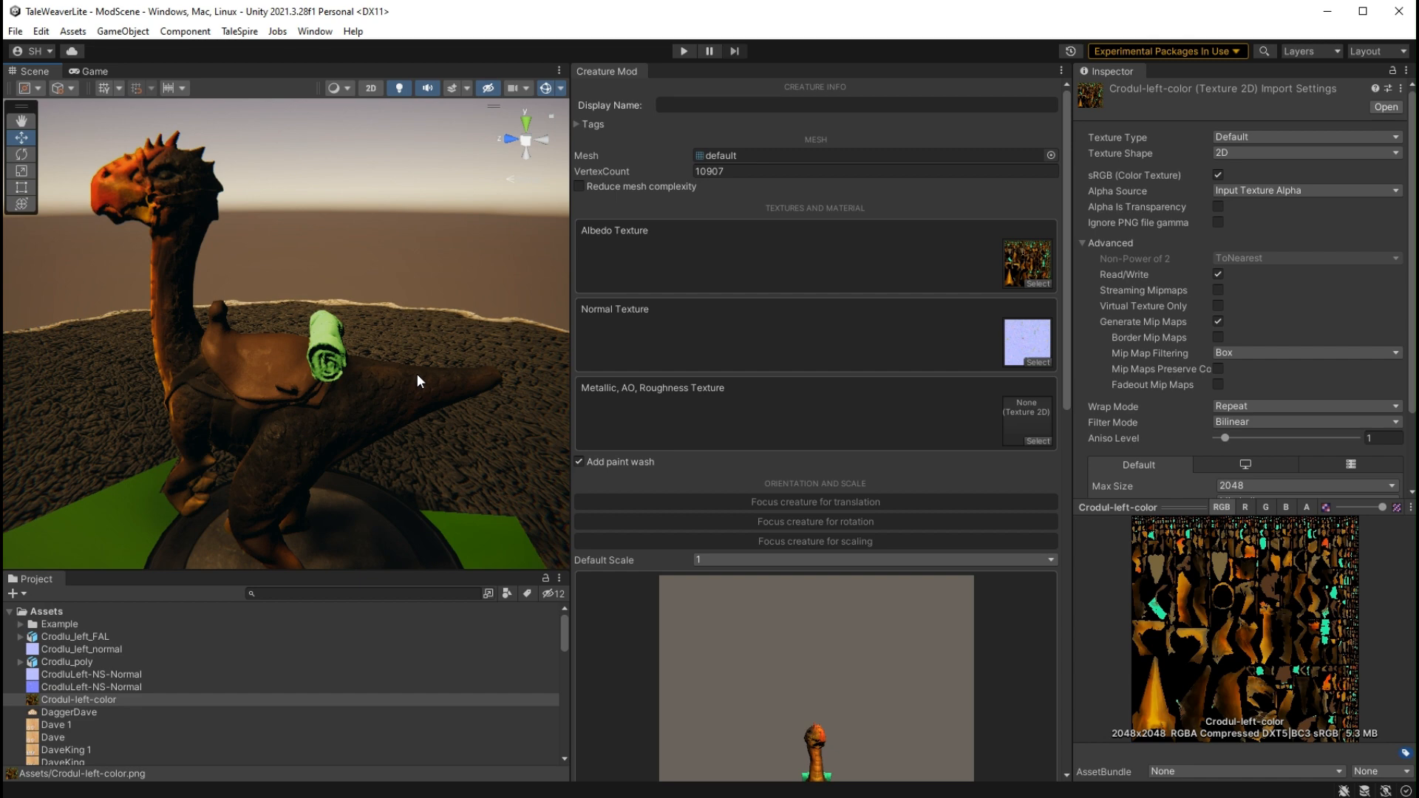
middle_click_drag(222, 385, 325, 359)
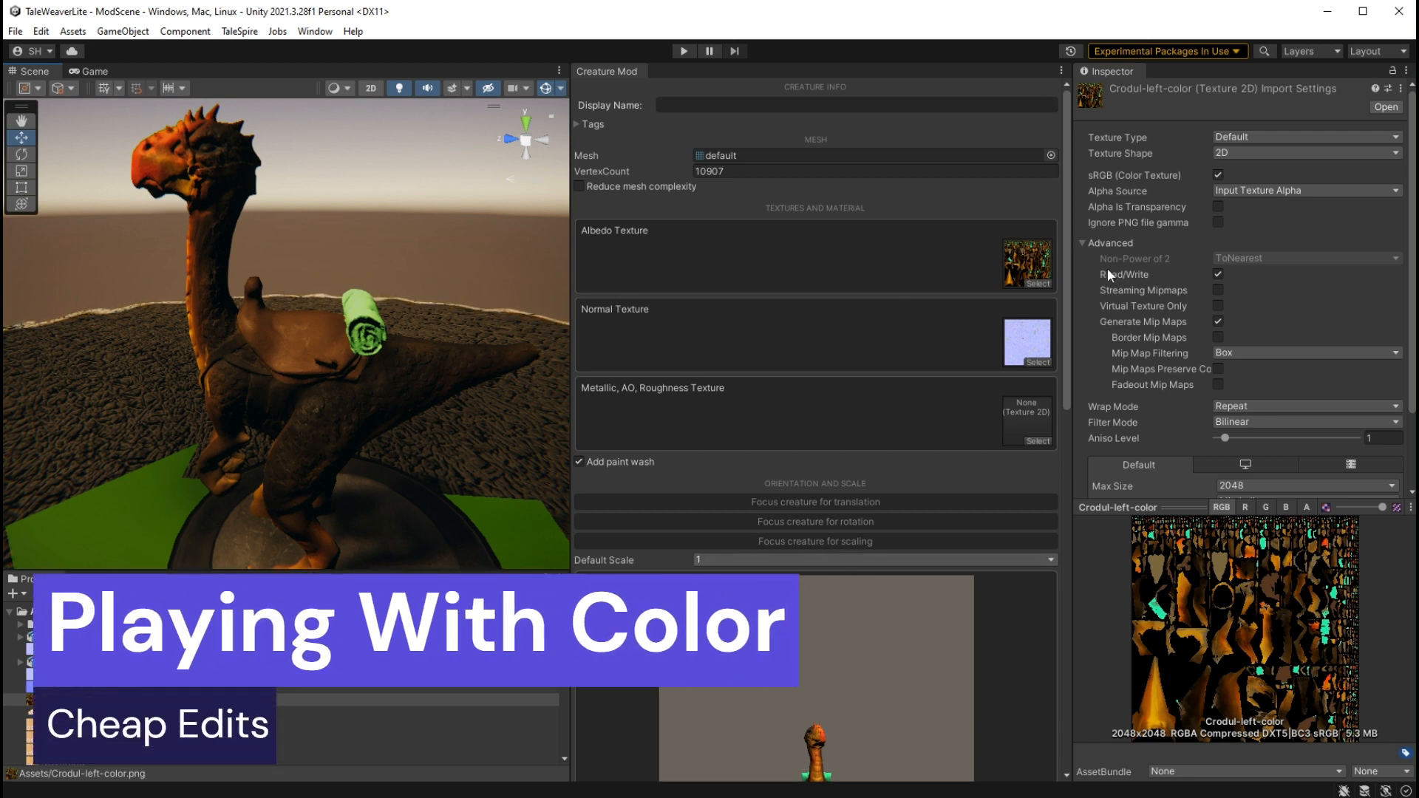
Import Crodul-left-color - Copy (2).png and Crodul-left-color - Copy.png from Blender Files as new assets
left_click(73, 31)
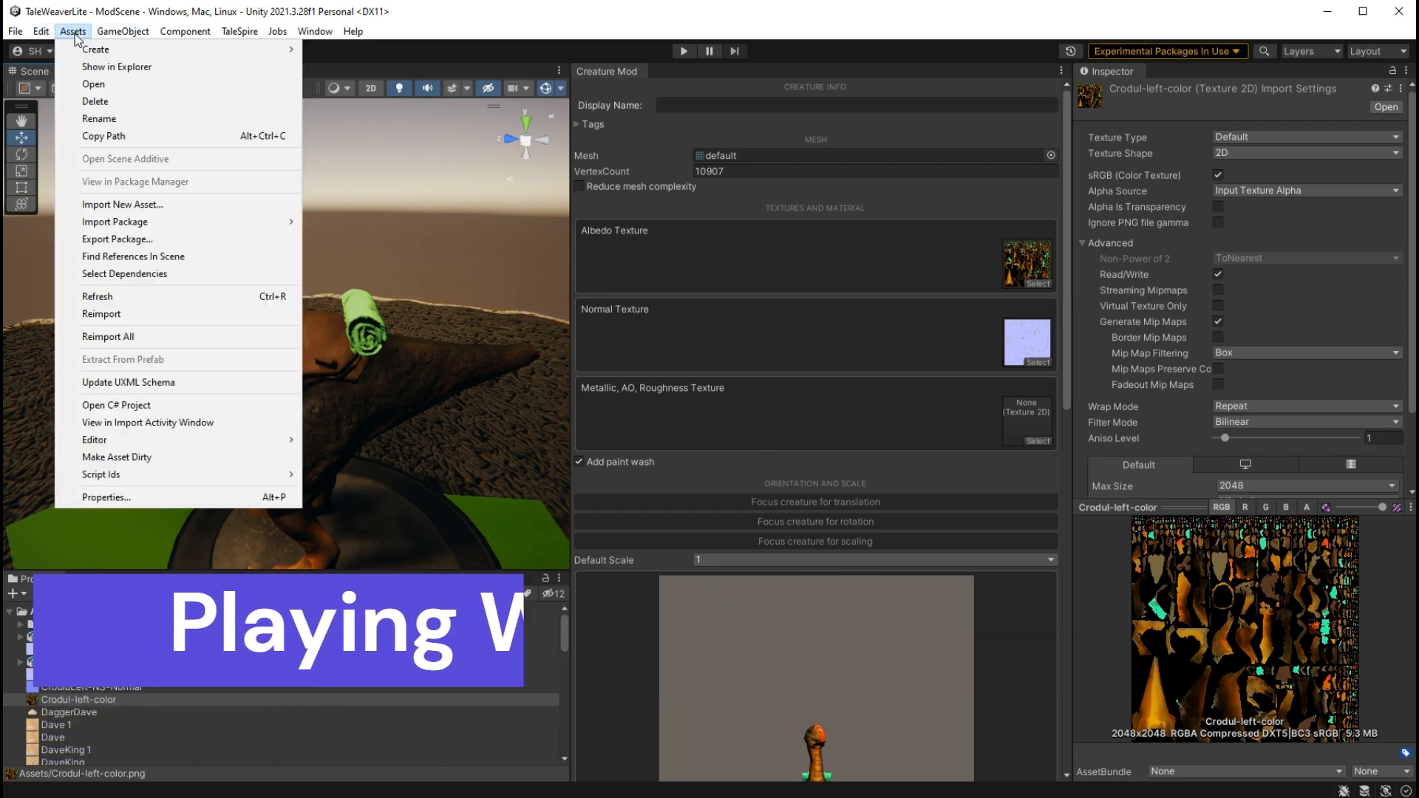
left_click(147, 203)
left_click(383, 152)
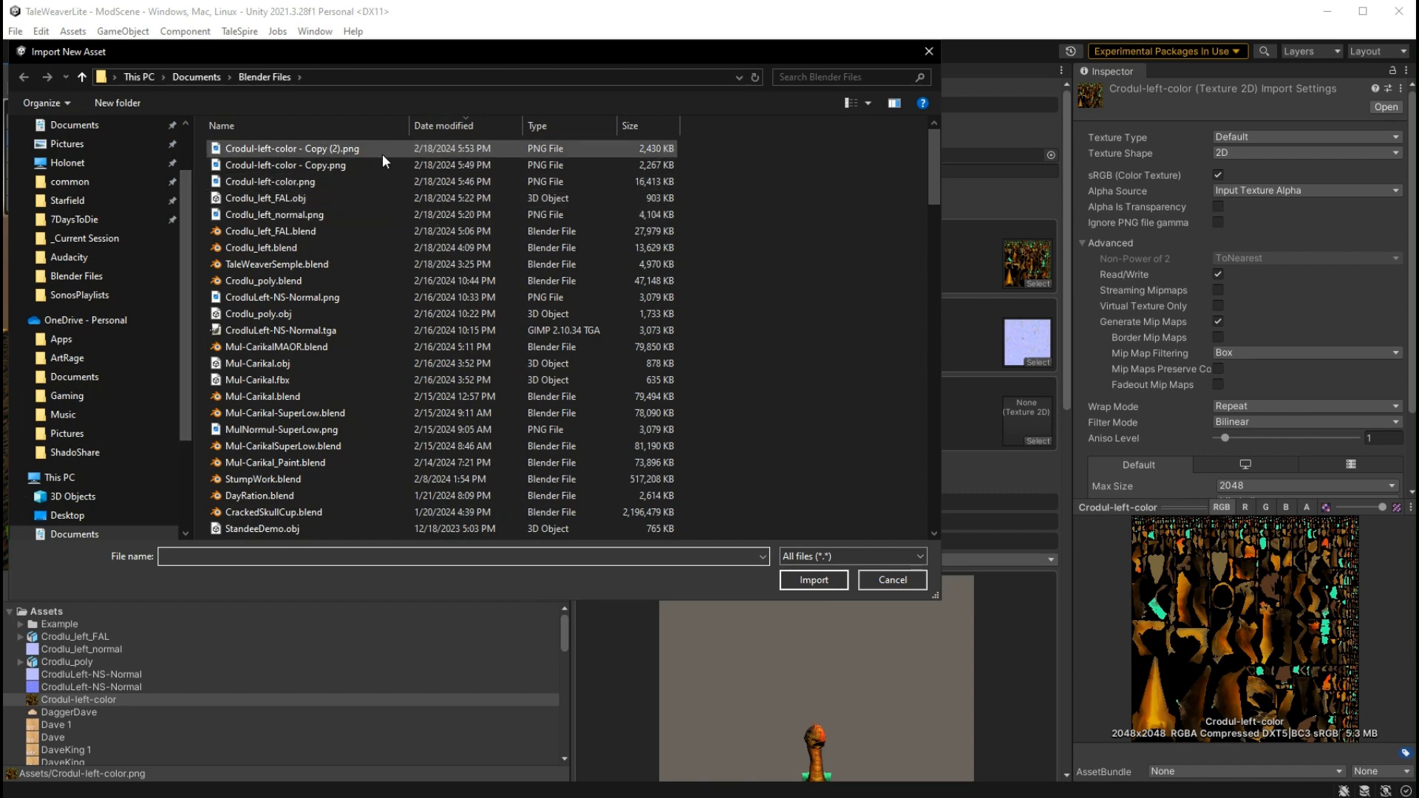
left_click(357, 167, "shift")
left_click(813, 580)
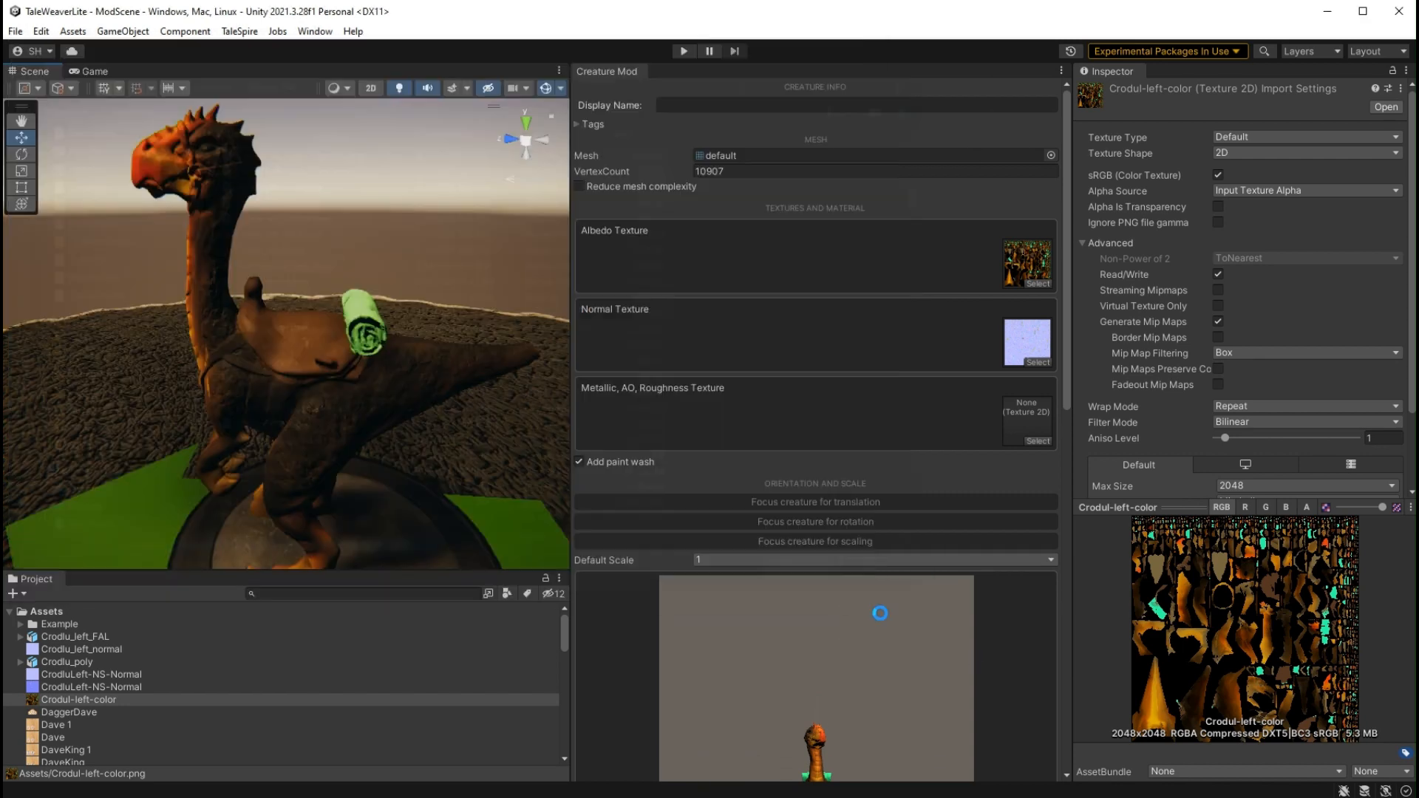
Assign Crodul-left-color - Copy as the creature's albedo texture
left_click(1037, 283)
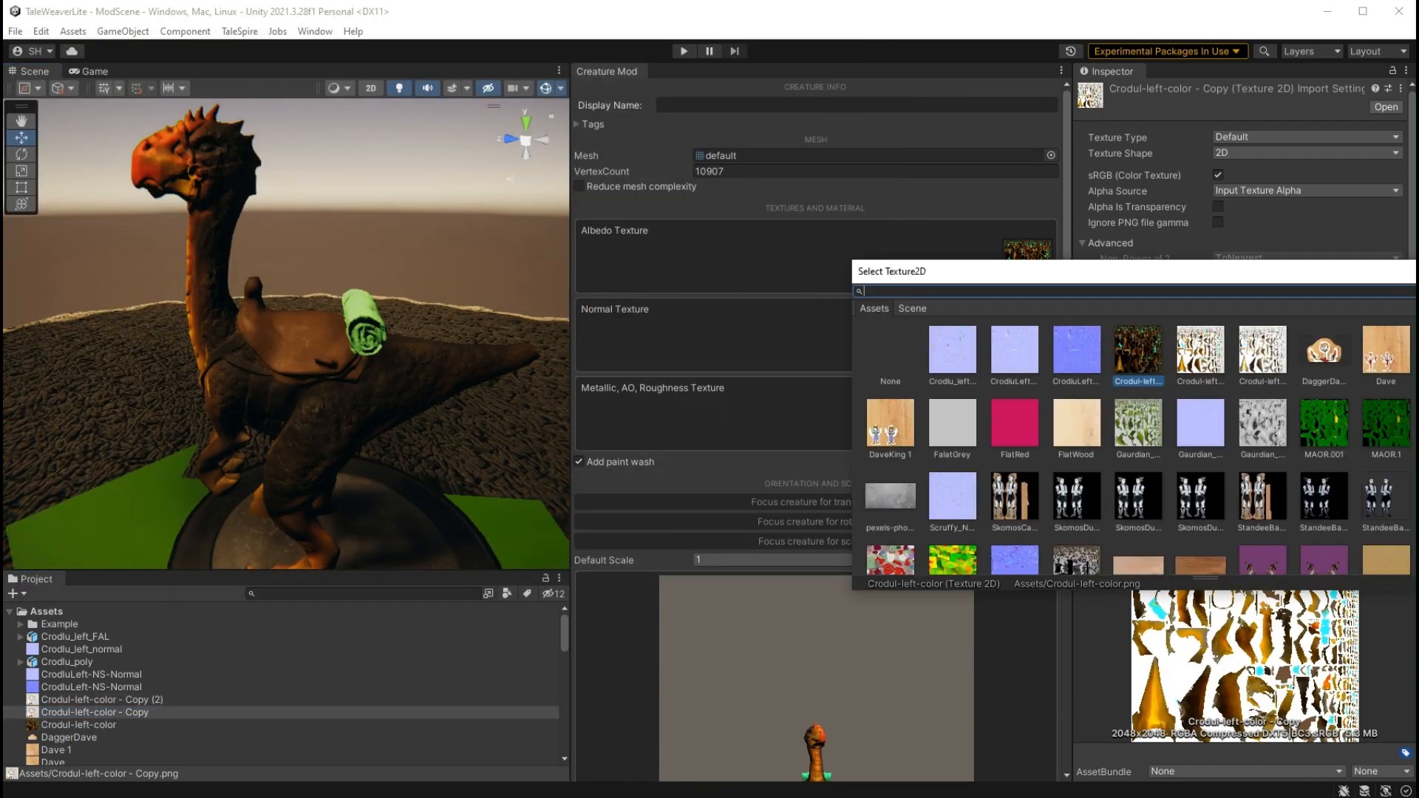
left_click(1200, 355)
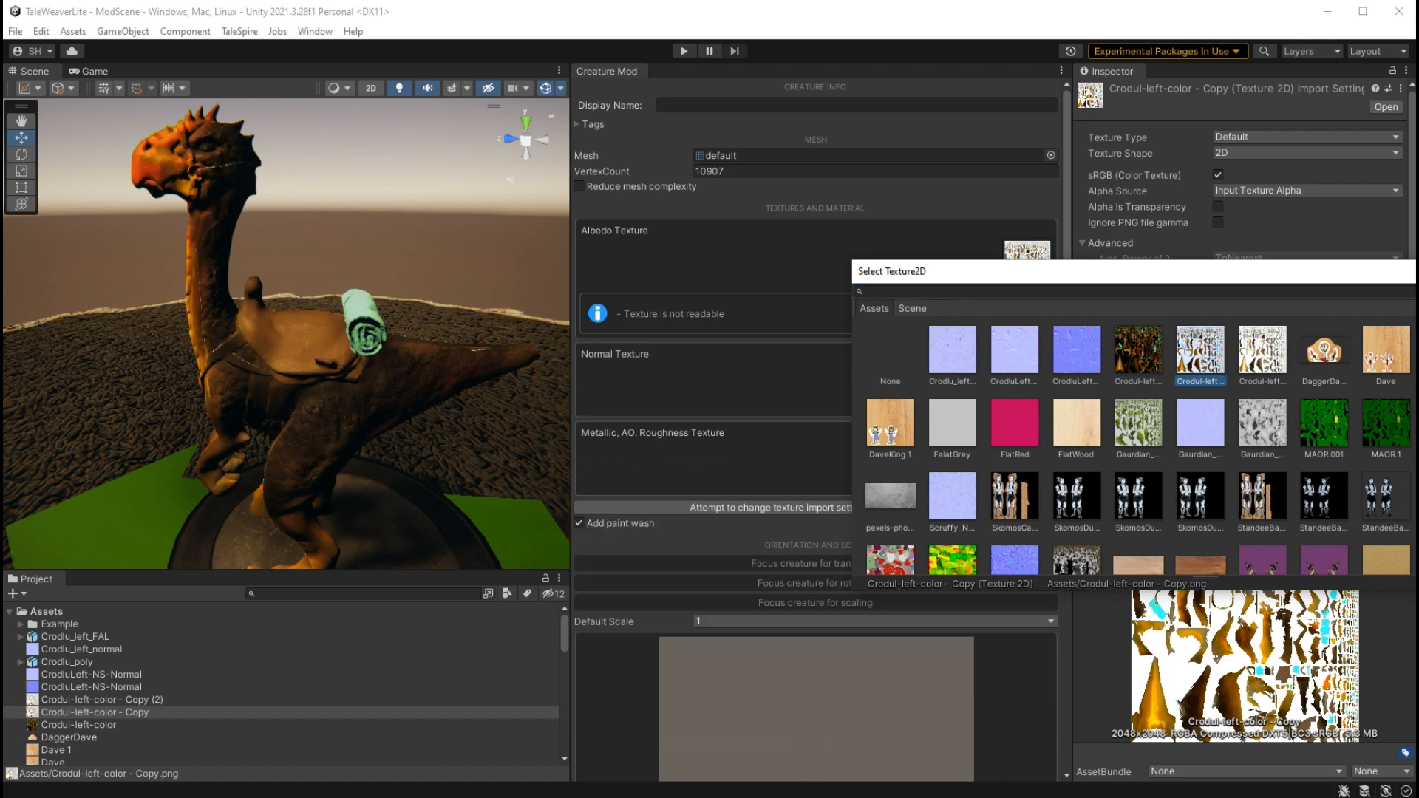
left_click_drag(500, 396, 312, 442, "alt")
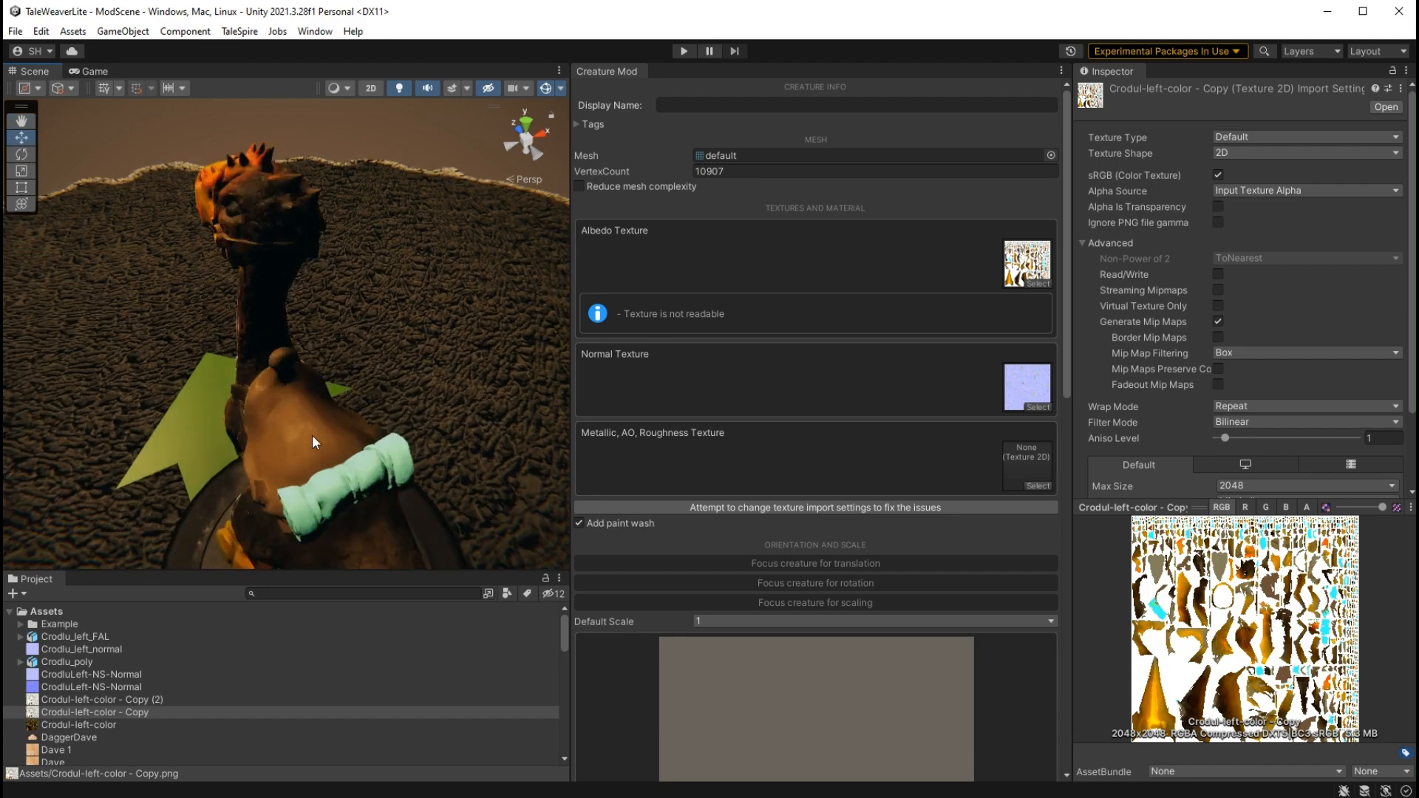
Examine the creature with the edited texture from several angles, checking its head, neck, saddle, bedroll and tail
middle_click_drag(366, 466, 402, 384)
middle_click_drag(355, 300, 344, 386)
right_click_drag(344, 386, 113, 405)
middle_click_drag(444, 367, 455, 390)
right_click_drag(416, 348, 285, 280)
right_click_drag(447, 307, 204, 368)
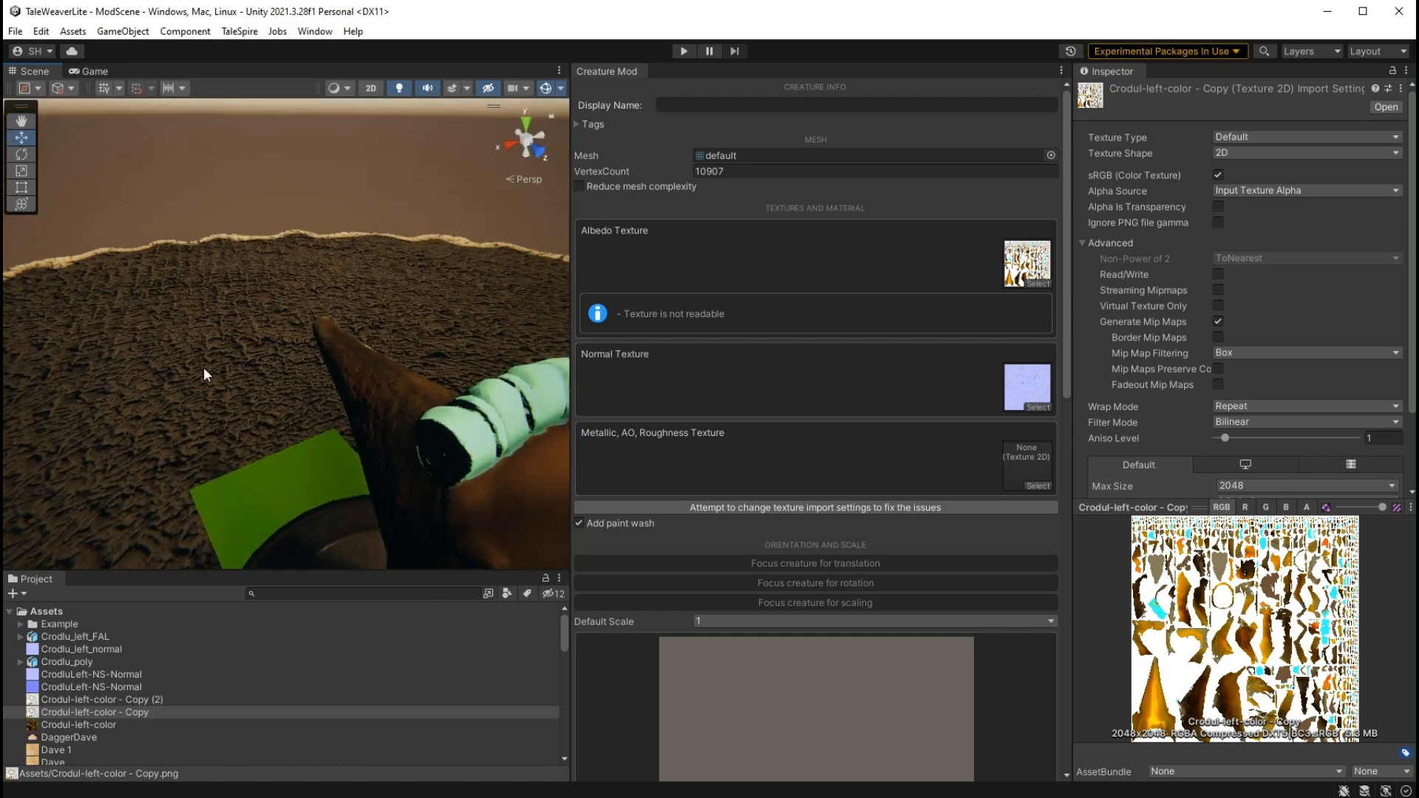
right_click_drag(518, 466, 281, 407)
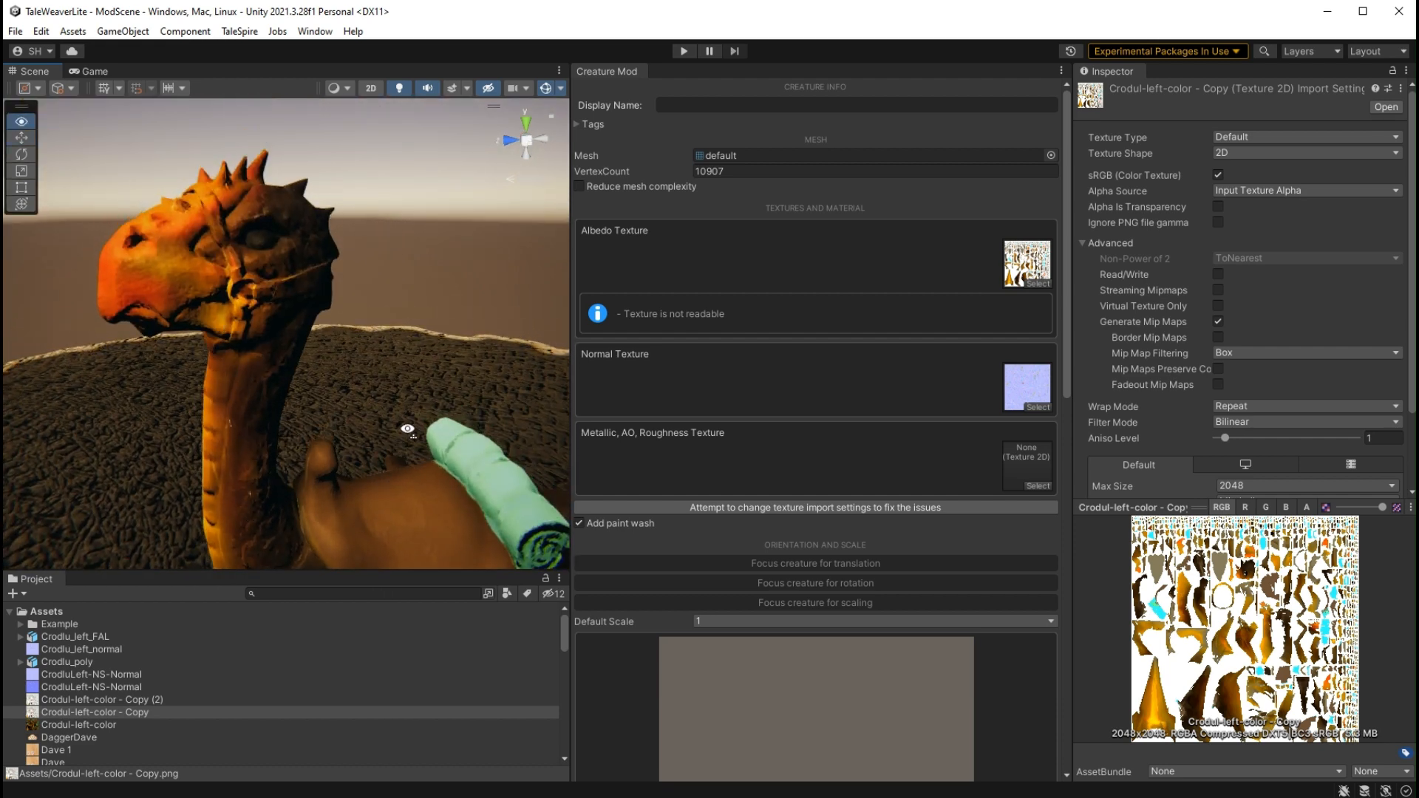
mouse_move(407, 430)
right_mouse_down()
mouse_move(387, 406)
mouse_move(391, 426)
right_mouse_up()
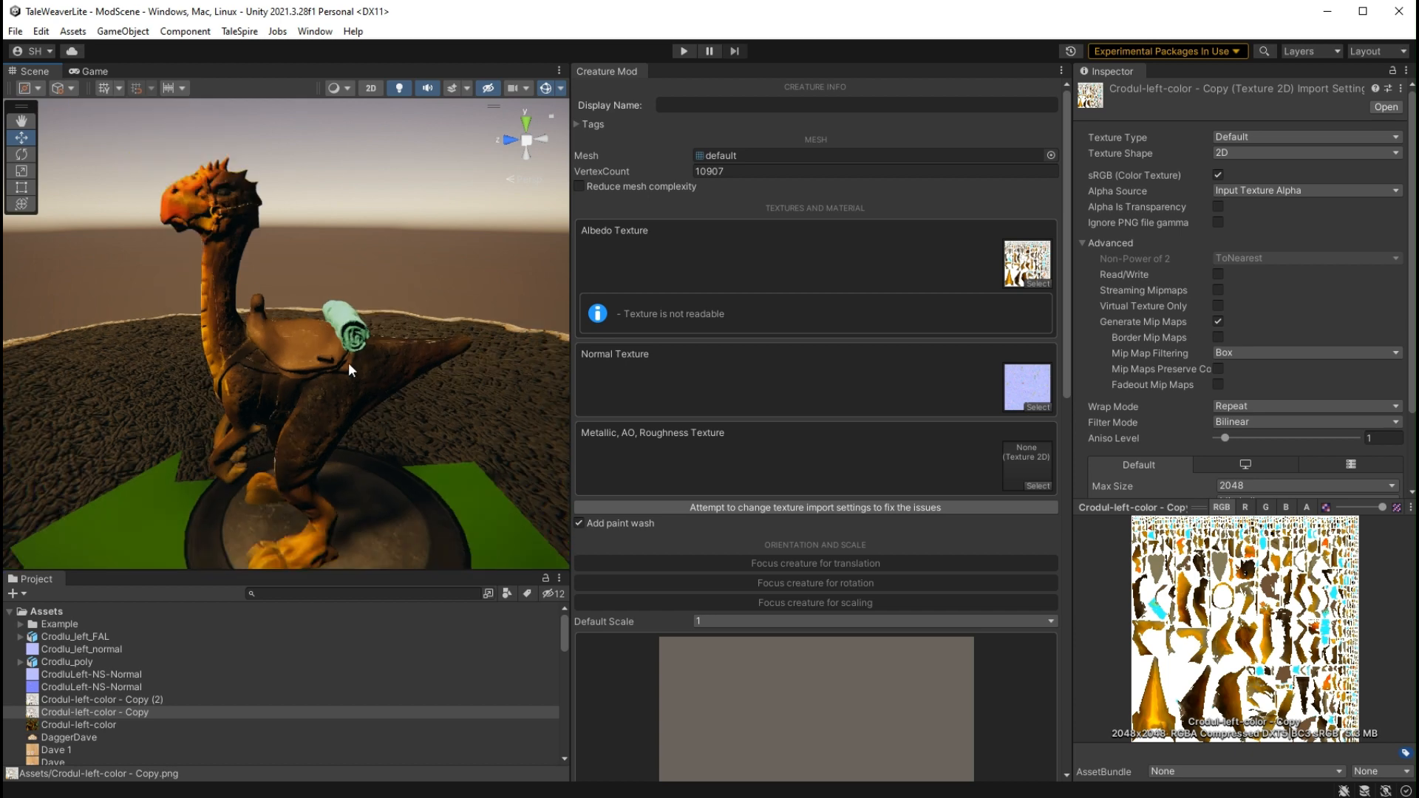
Assign Crodul-left-color - Copy (2) as the albedo texture, check it on the creature, and apply the automatic fix to its import settings
left_click(1039, 283)
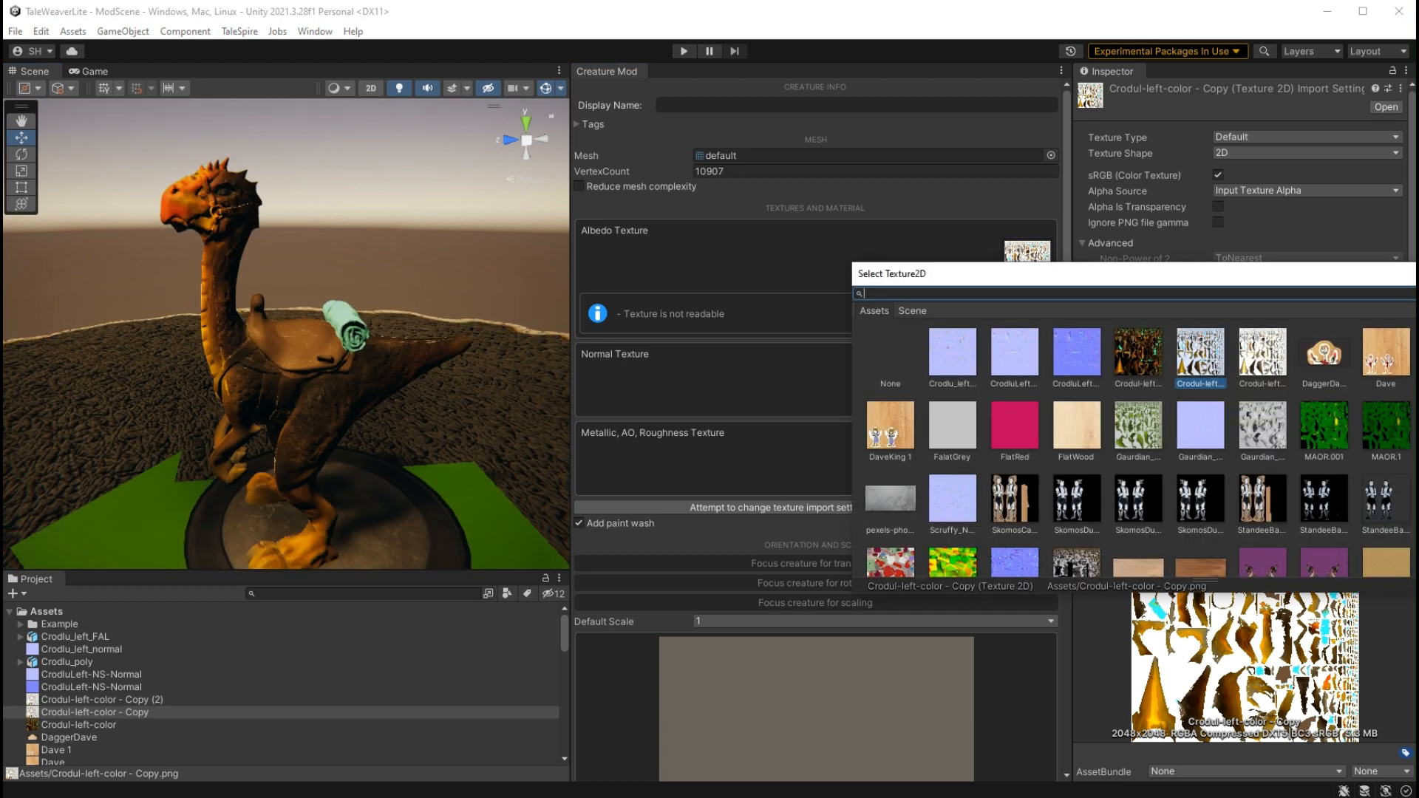
left_click(1262, 351)
scroll(486, 404, "up", 3)
mouse_move(408, 388)
middle_mouse_down()
mouse_move(373, 348)
mouse_move(446, 483)
mouse_move(415, 406)
middle_mouse_up()
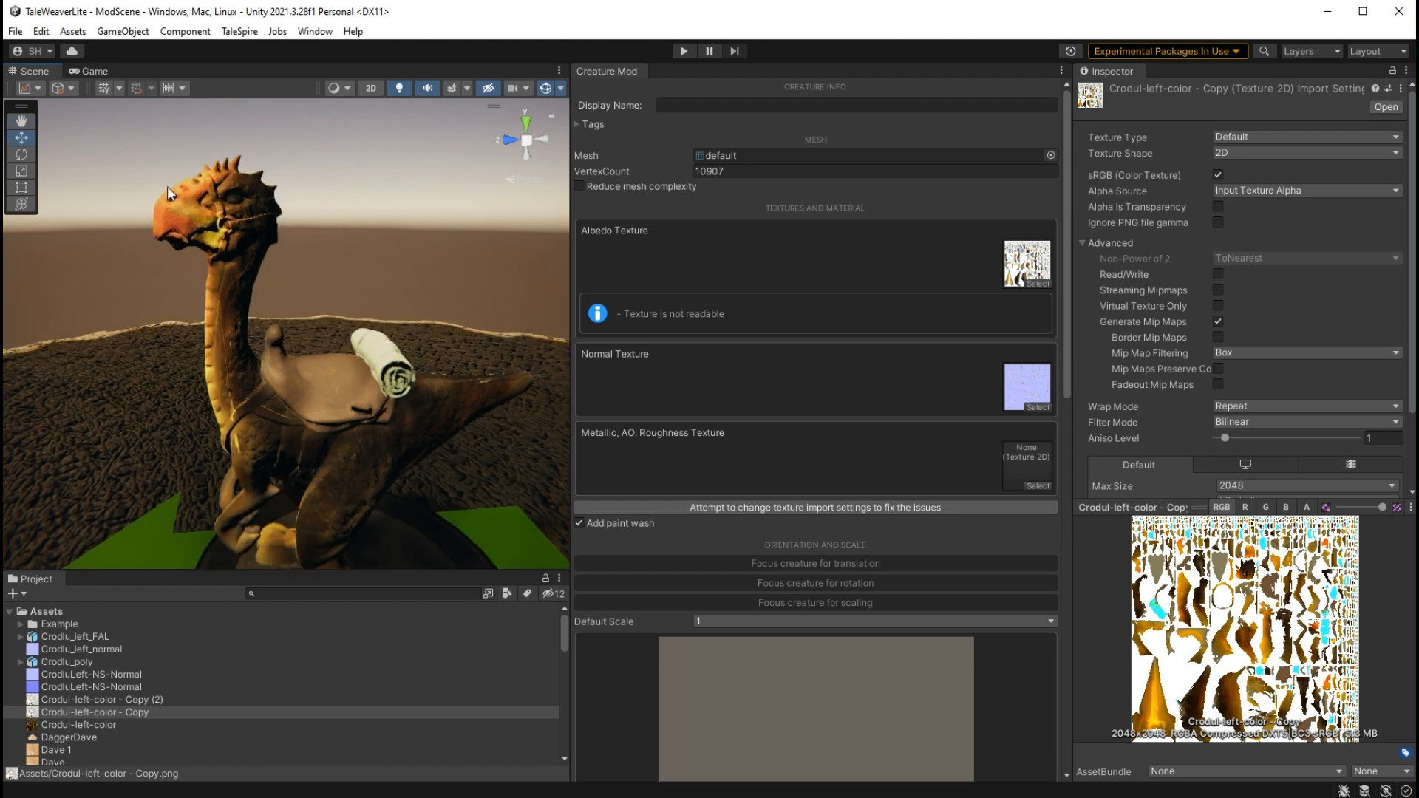
middle_click_drag(232, 374, 219, 320)
left_click_drag(218, 320, 288, 273, "alt")
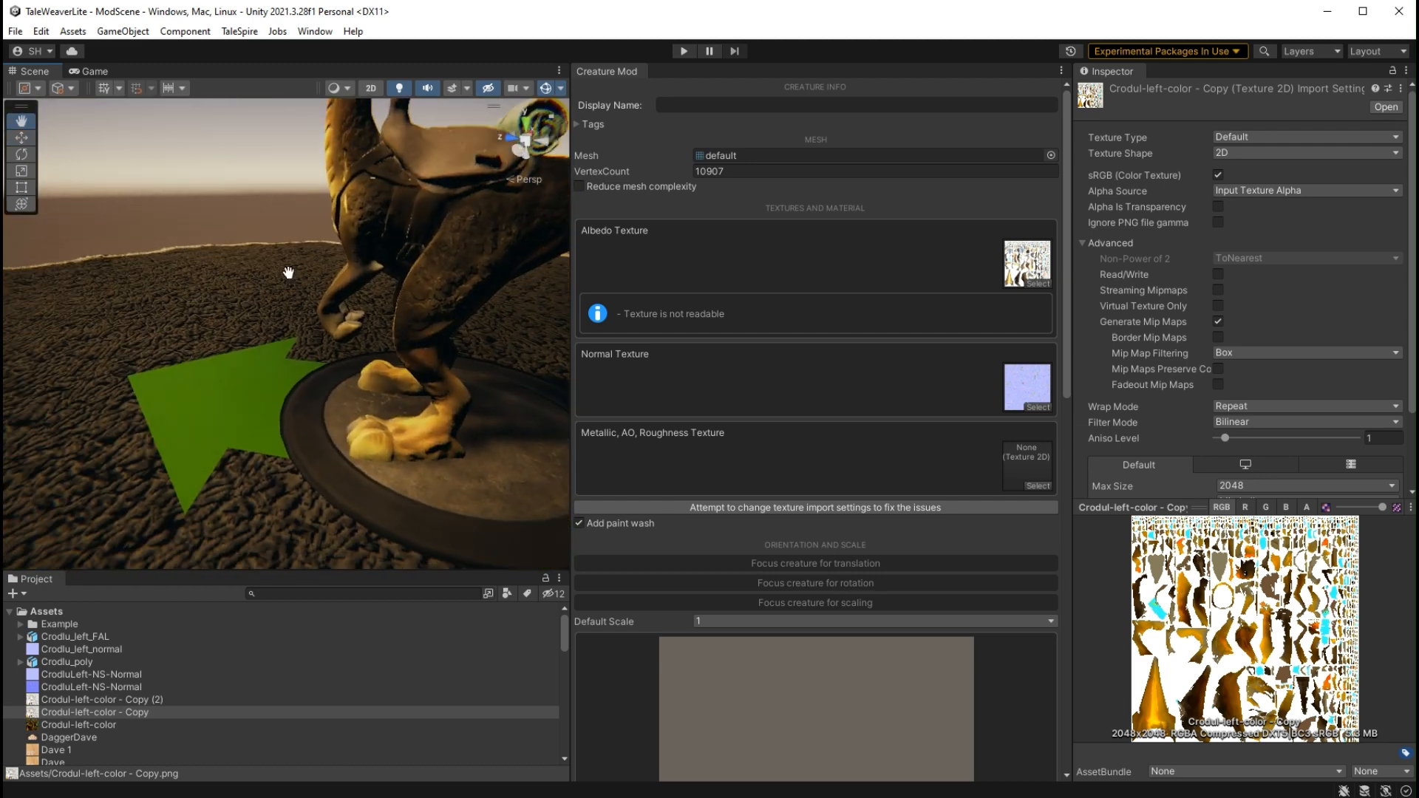
middle_click_drag(288, 272, 264, 373)
left_click_drag(317, 469, 273, 395, "alt")
middle_click_drag(274, 396, 313, 431)
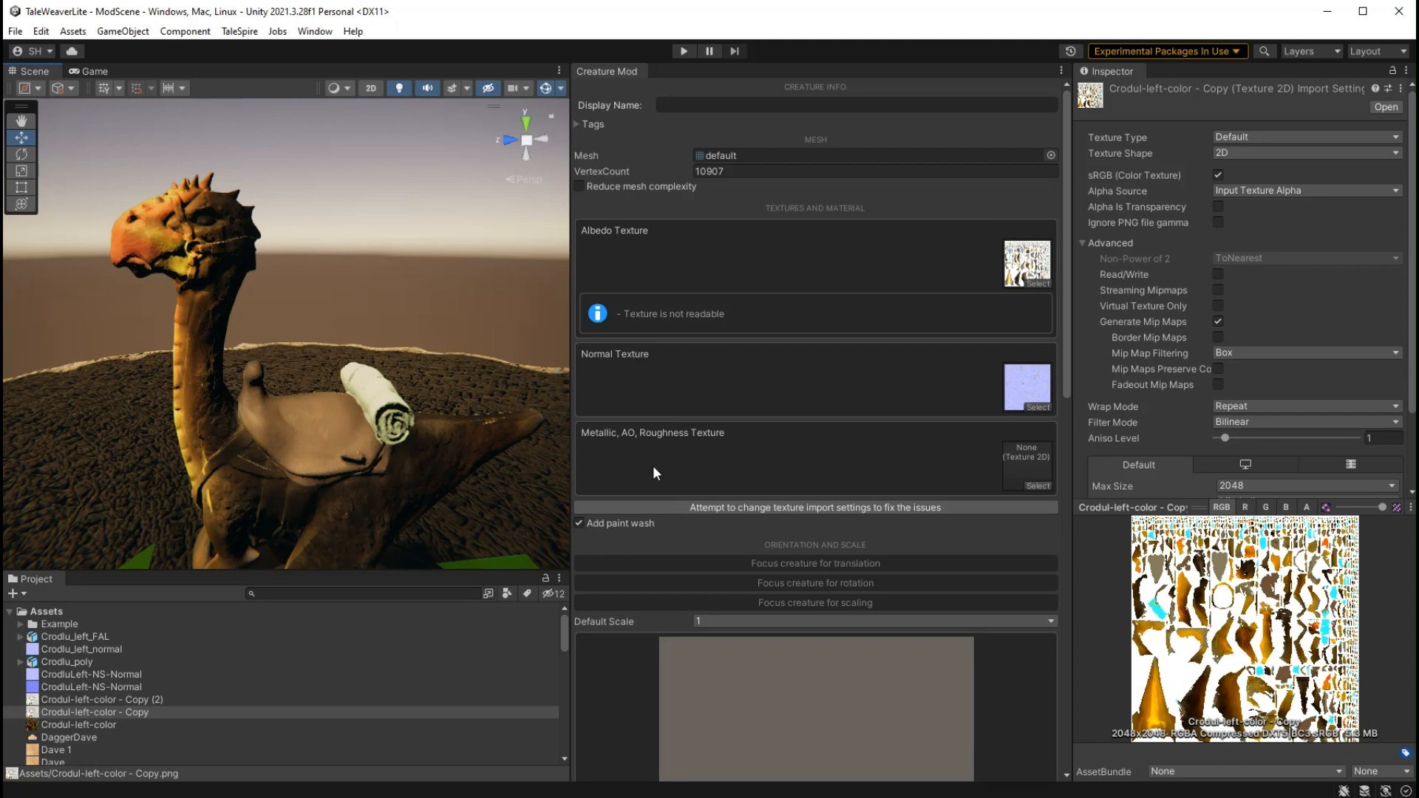
left_click(765, 510)
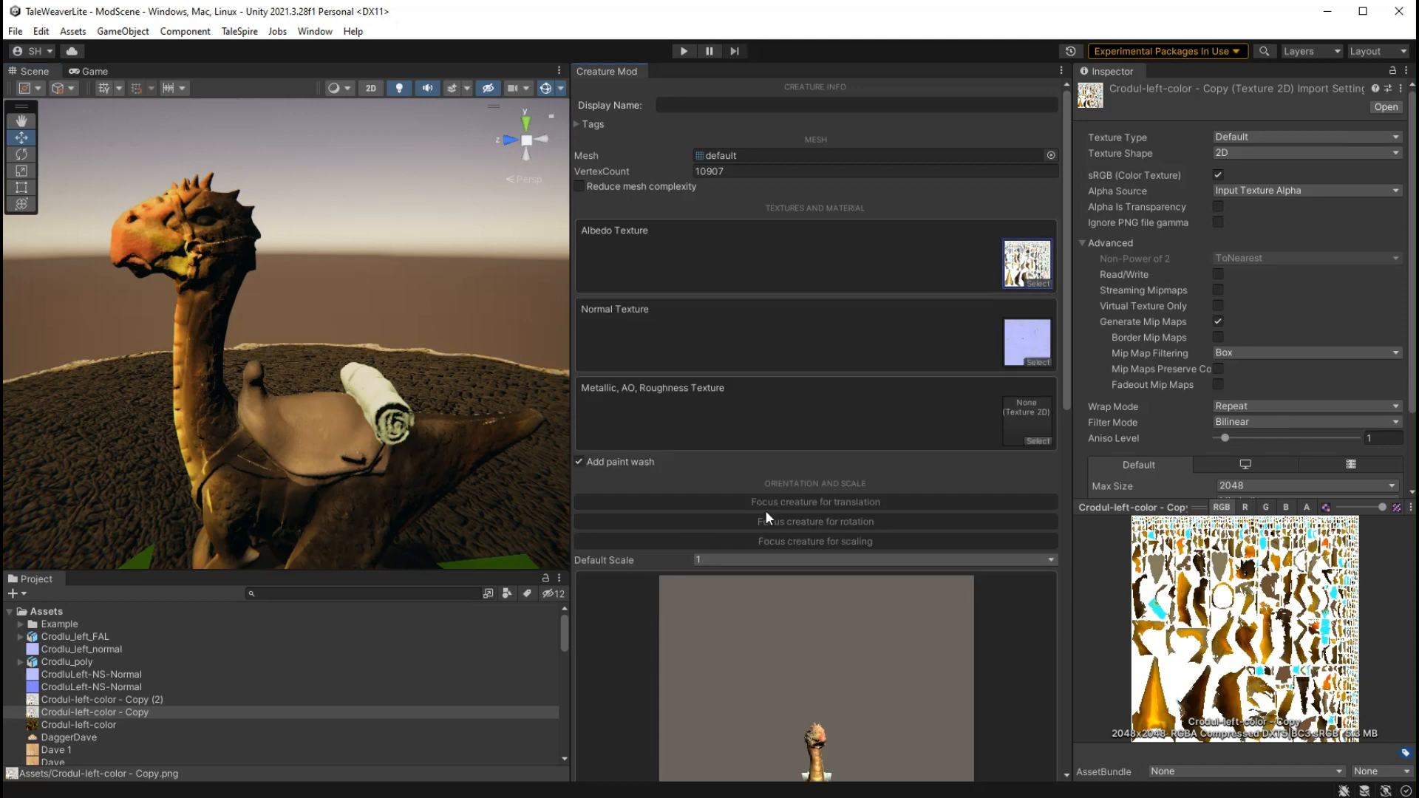
Assign the original Crodul-left-color as the creature's albedo texture again and check it in the scene
left_click(1038, 283)
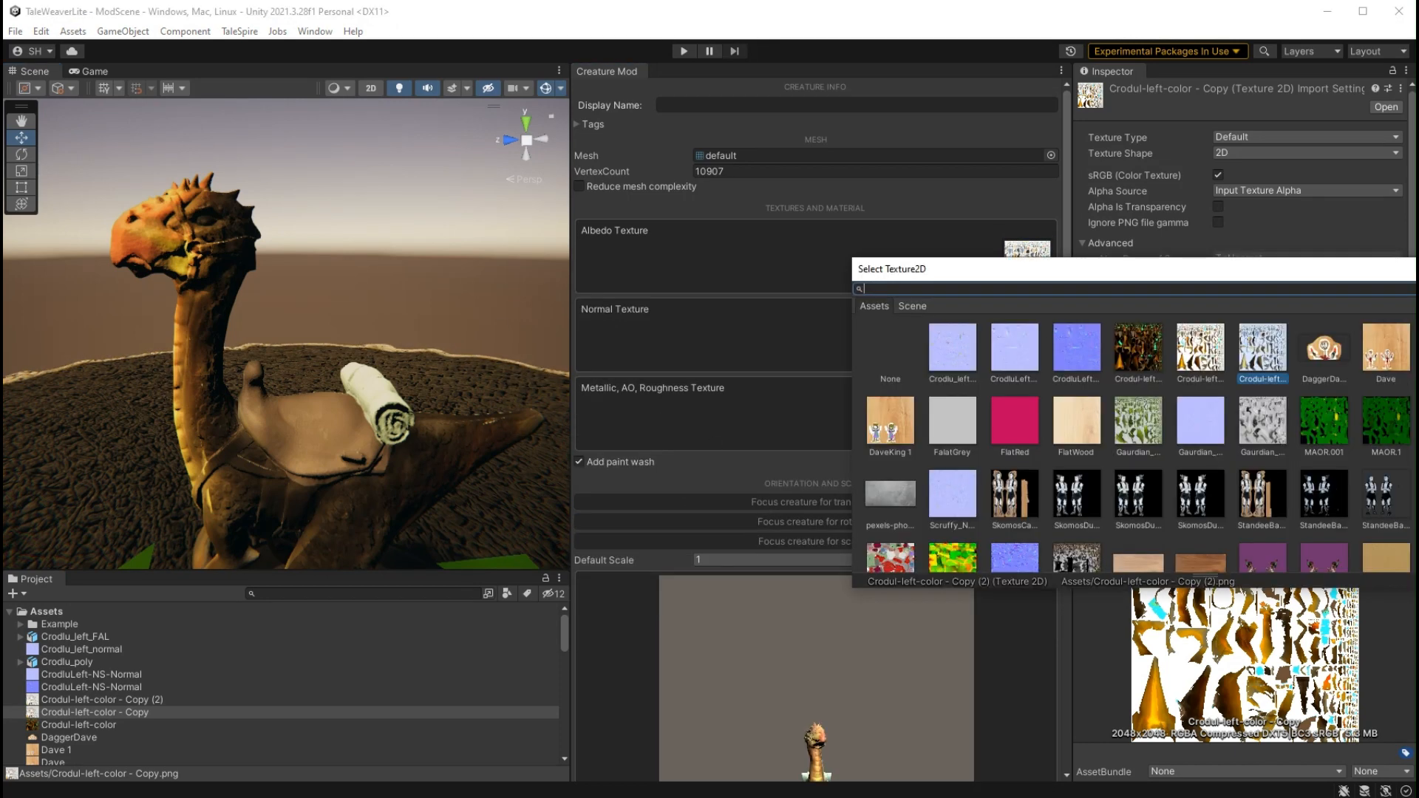
left_click(1138, 347)
middle_click_drag(391, 464, 398, 446)
scroll(403, 444, "down", 2)
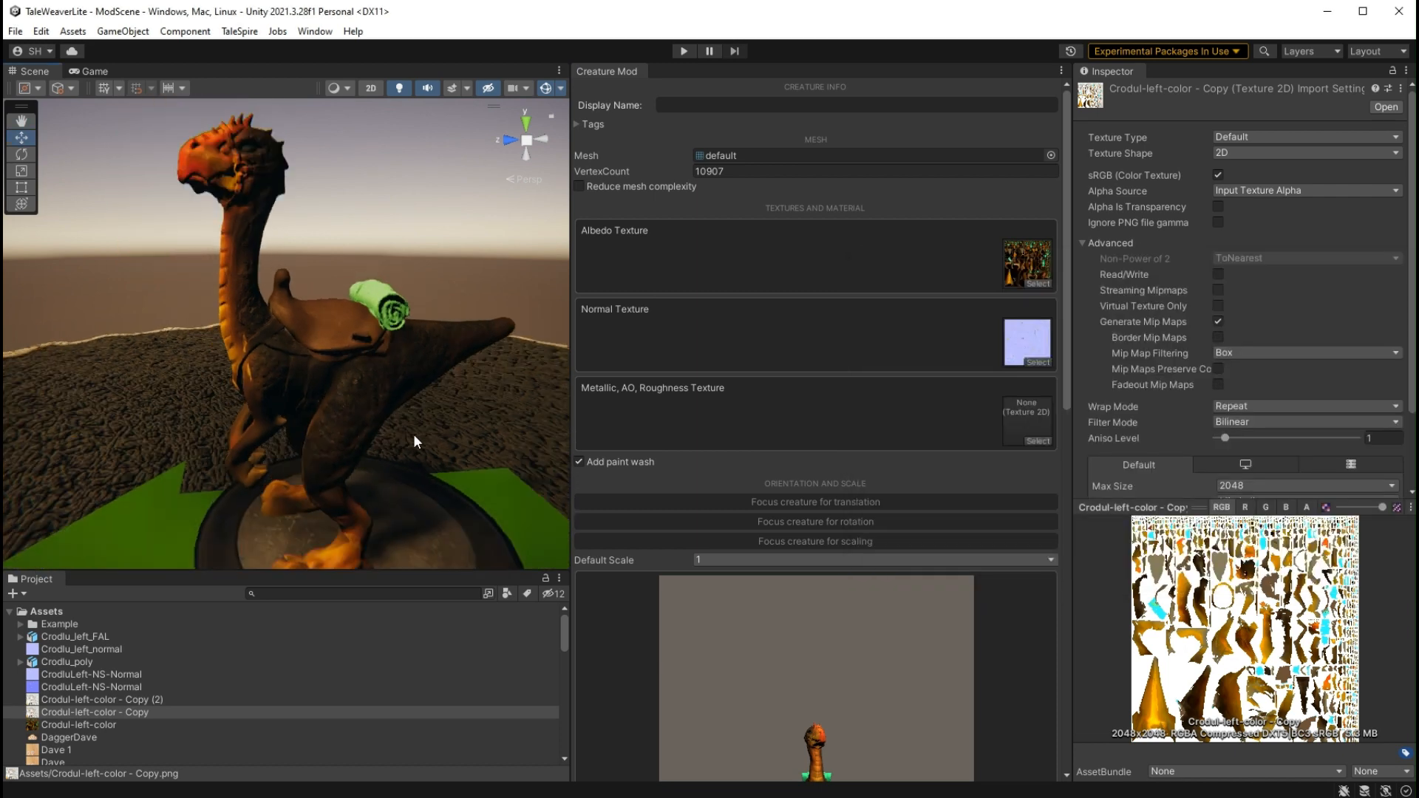
middle_click_drag(466, 385, 418, 404)
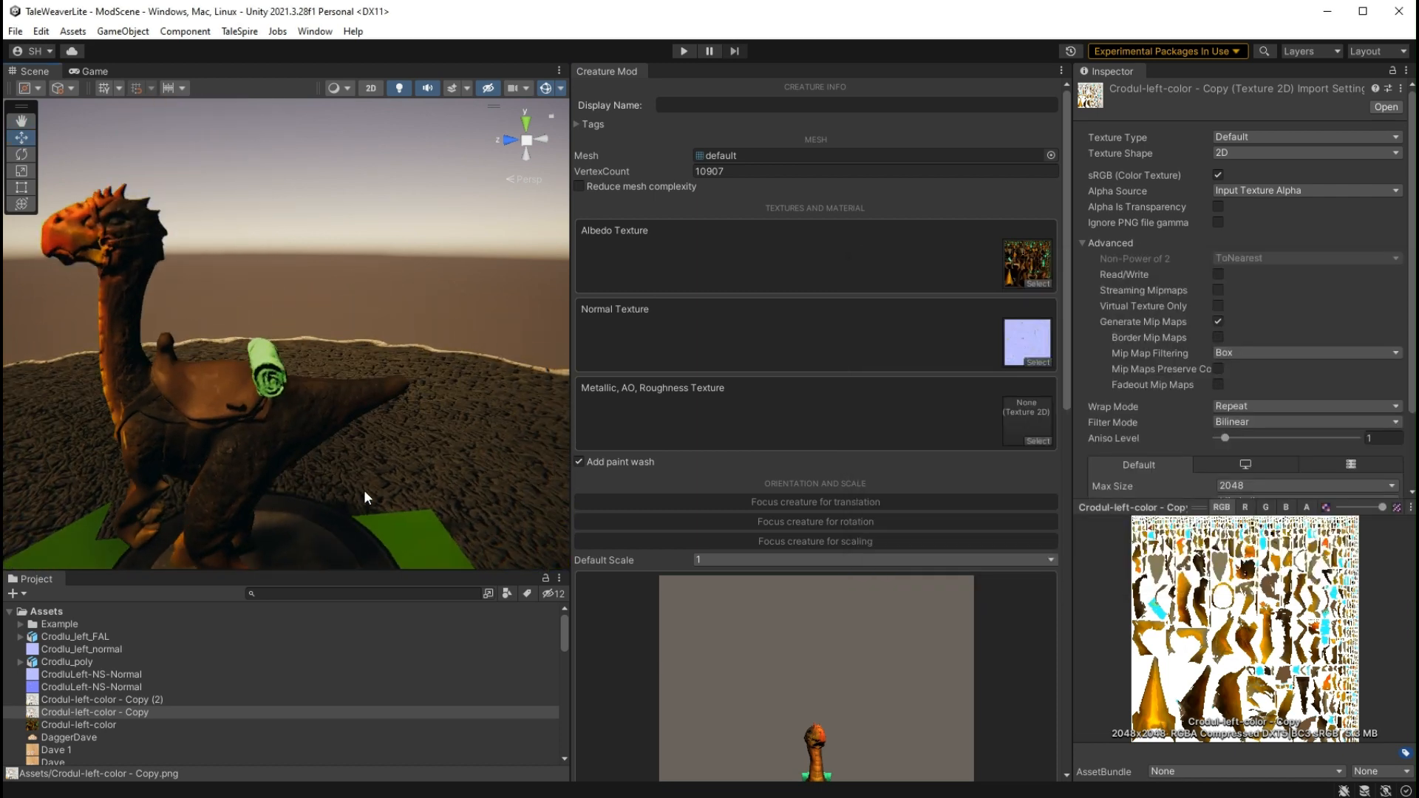
middle_click_drag(352, 457, 371, 441)
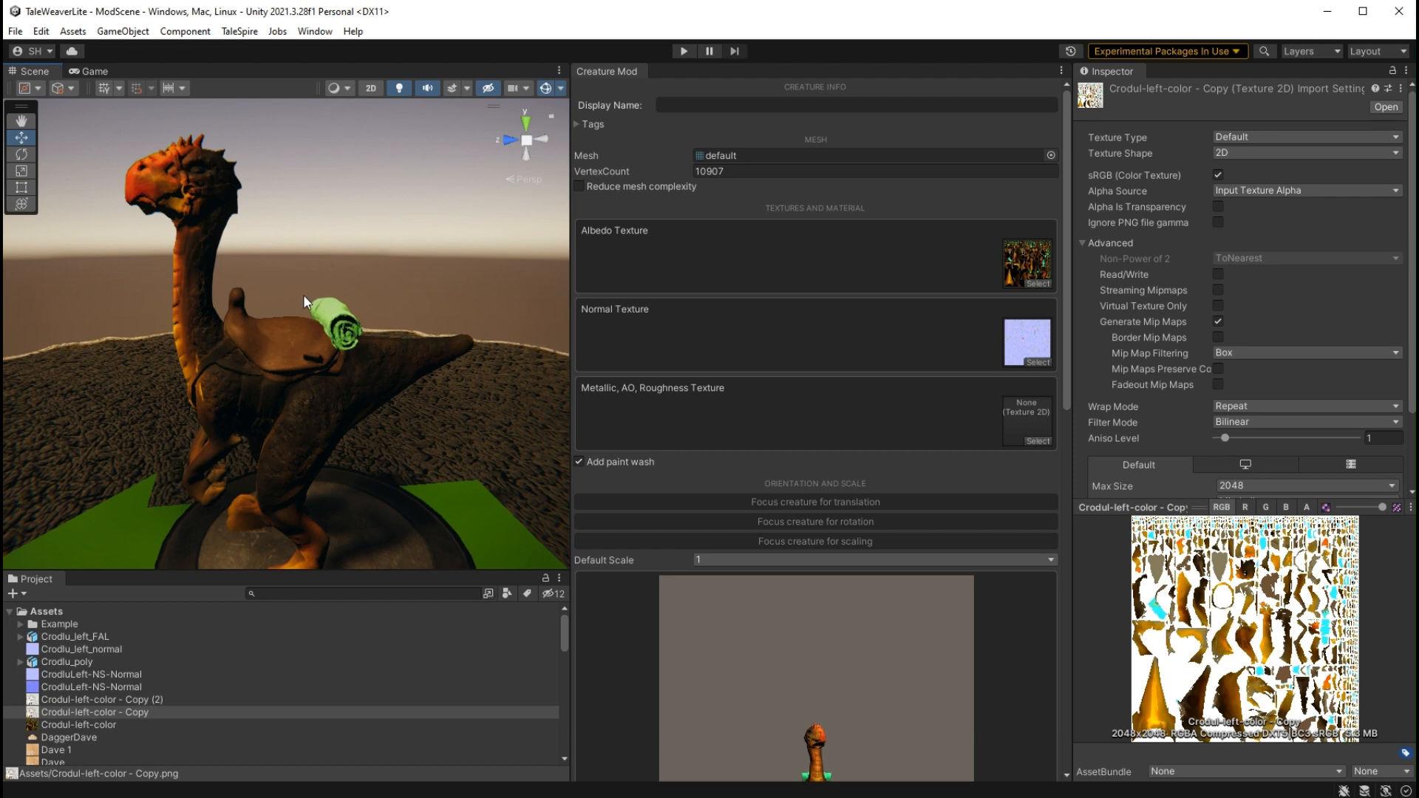
Turn the paint wash off and on again to compare its effect on the creature's surface
middle_click_drag(228, 263, 229, 238)
left_click_drag(406, 337, 428, 426, "alt")
left_click(611, 461)
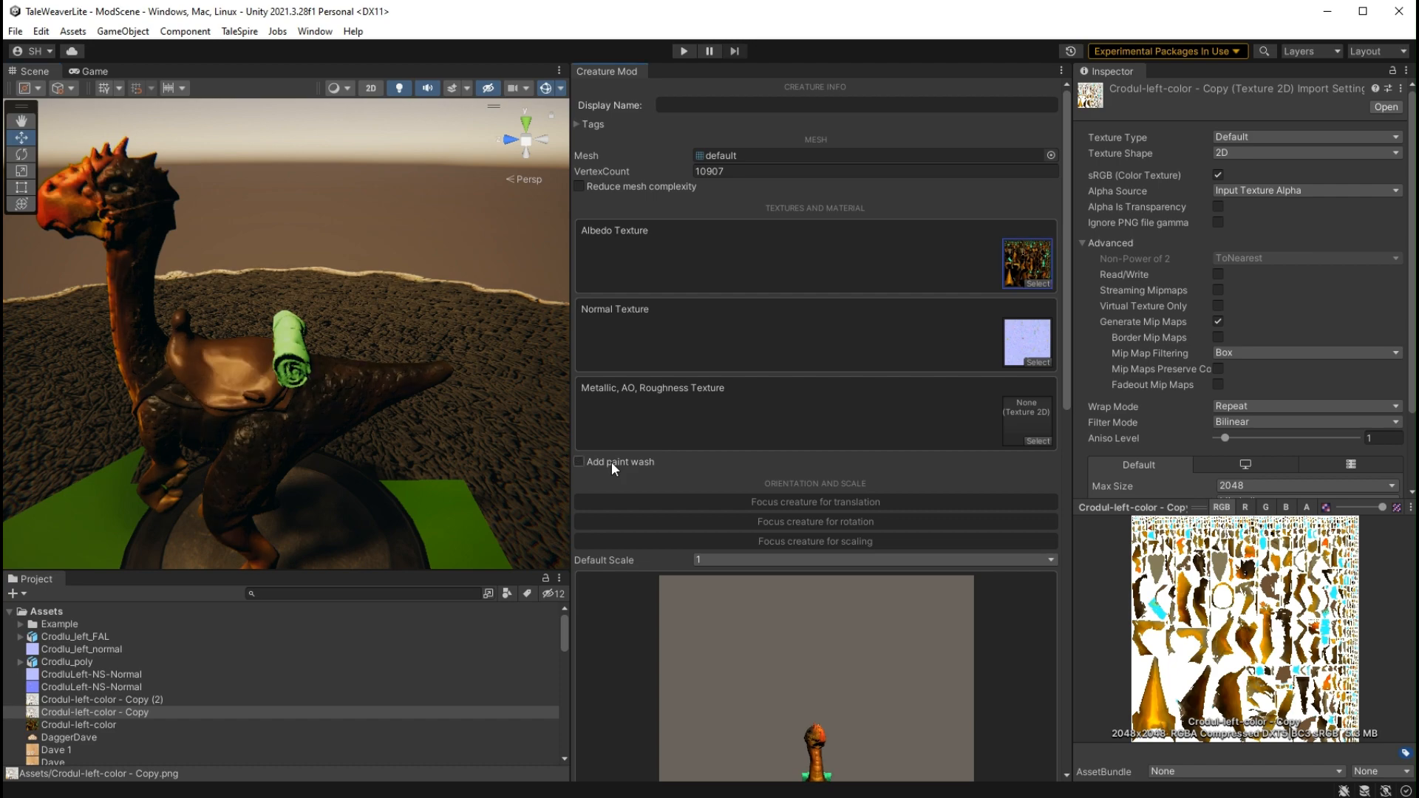
left_click(611, 461)
middle_click_drag(238, 323, 271, 337)
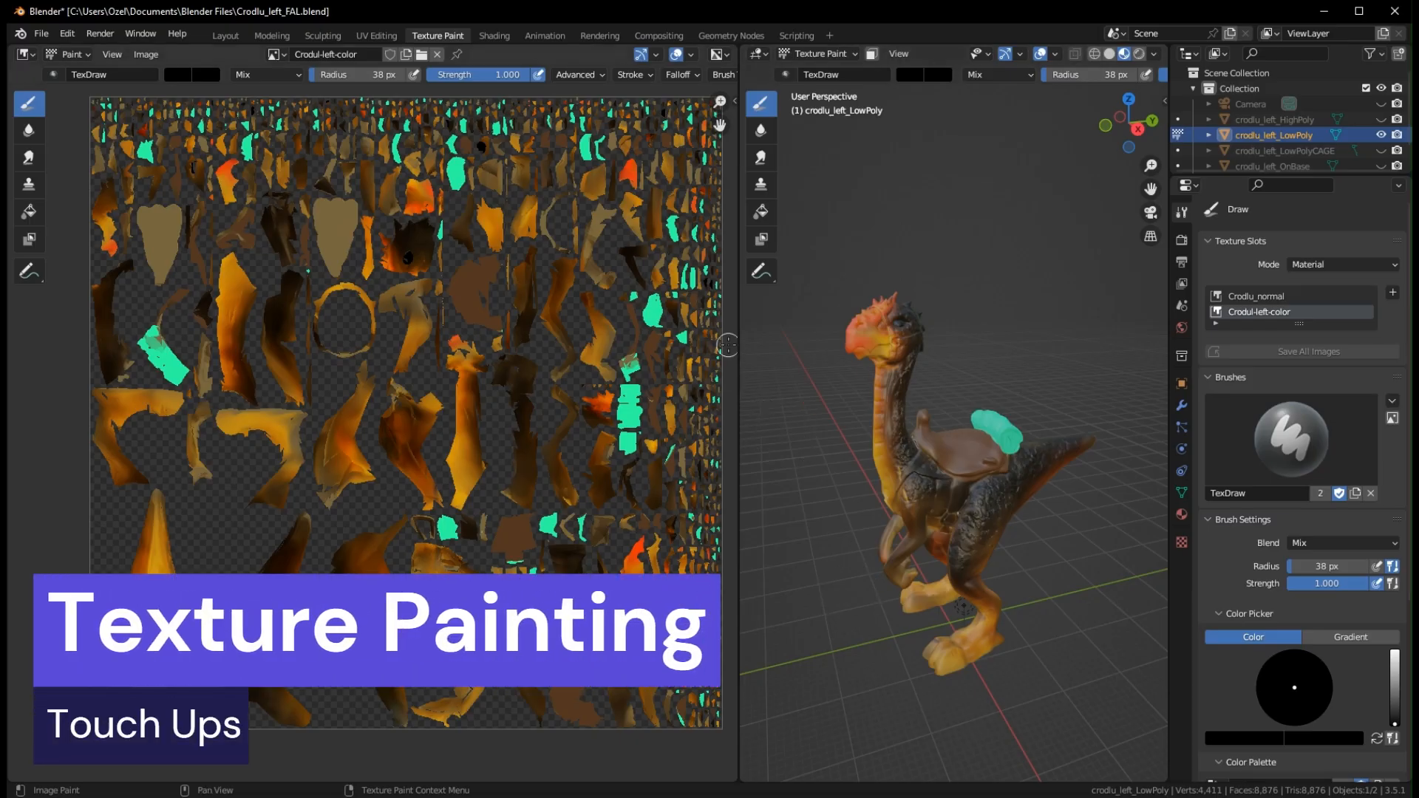
Switch to Blender, widen the 3D viewport by narrowing the image editor, and examine the painted creature from both sides
left_click_drag(728, 344, 281, 348)
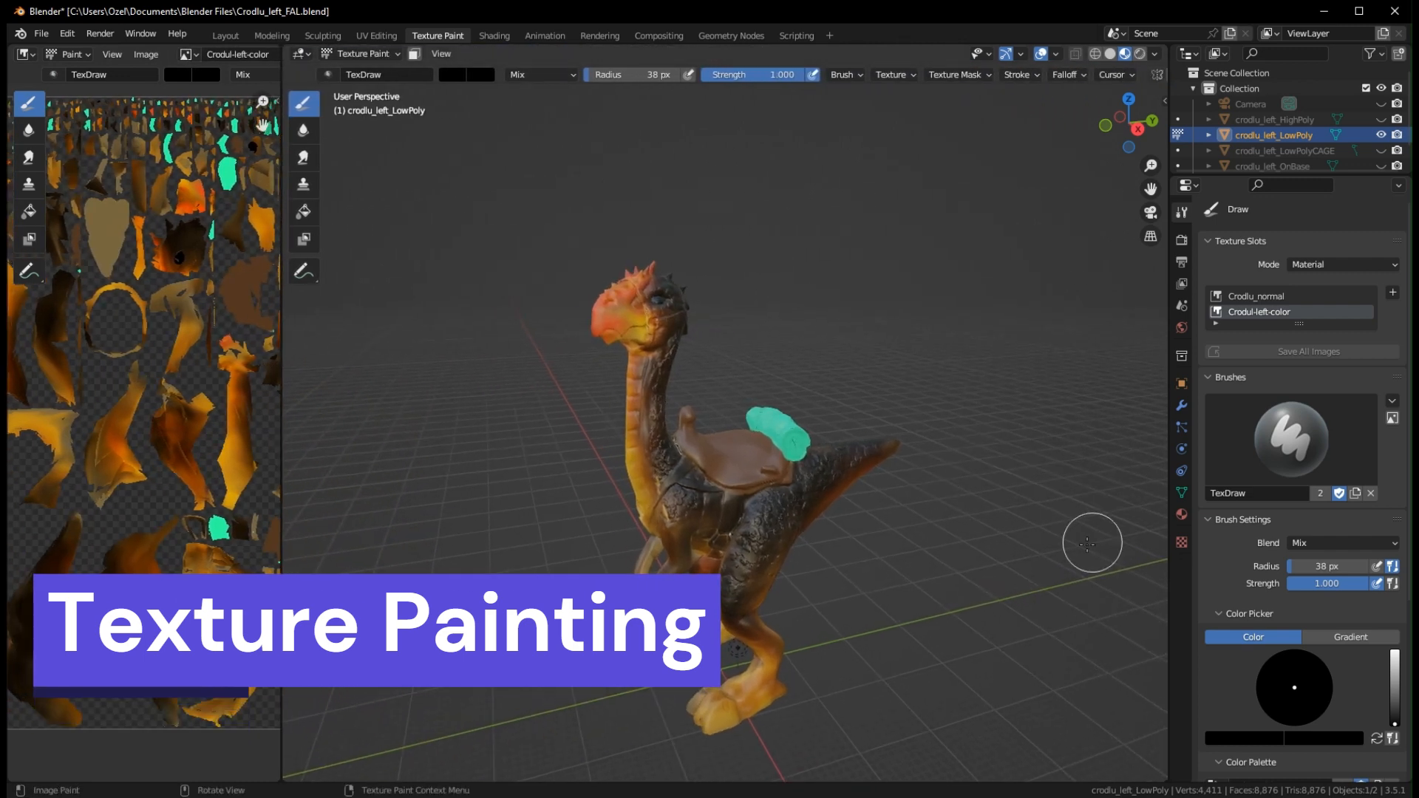
mouse_move(1087, 545)
middle_mouse_down()
mouse_move(960, 618)
mouse_move(934, 507)
middle_mouse_up()
scroll(842, 461, "up", 3)
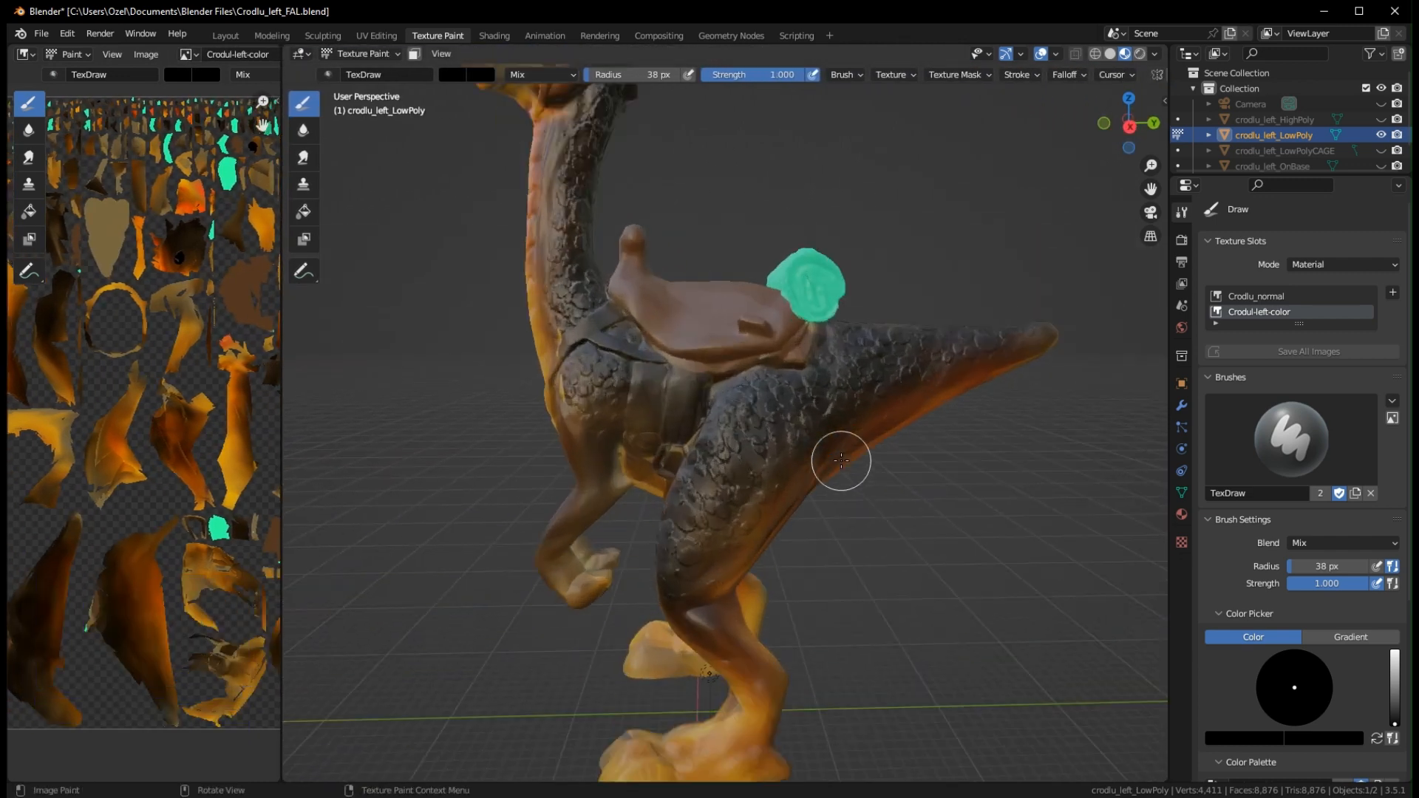
scroll(898, 506, "down", 5)
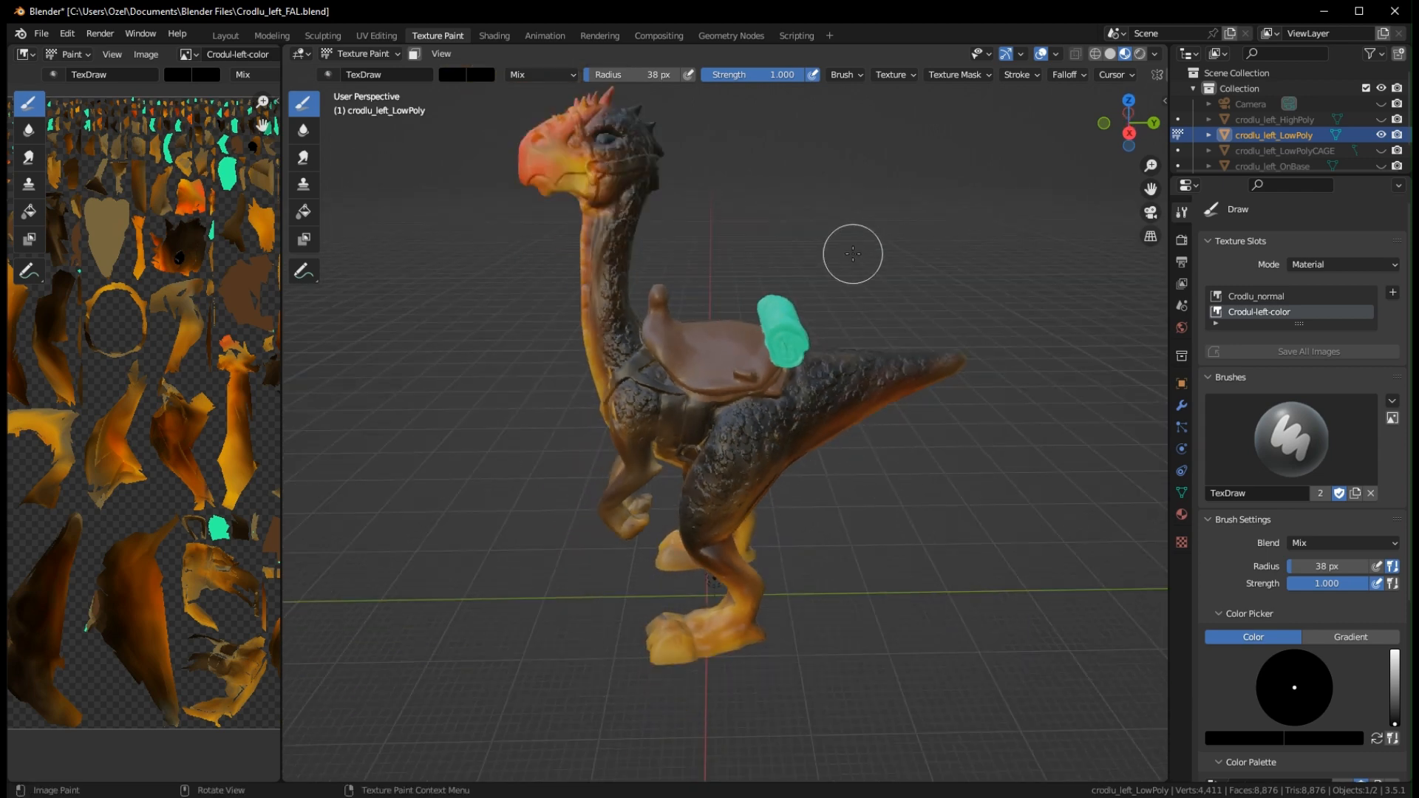
mouse_move(853, 237)
middle_mouse_down()
mouse_move(850, 274)
mouse_move(946, 617)
mouse_move(502, 620)
mouse_move(538, 619)
middle_mouse_up()
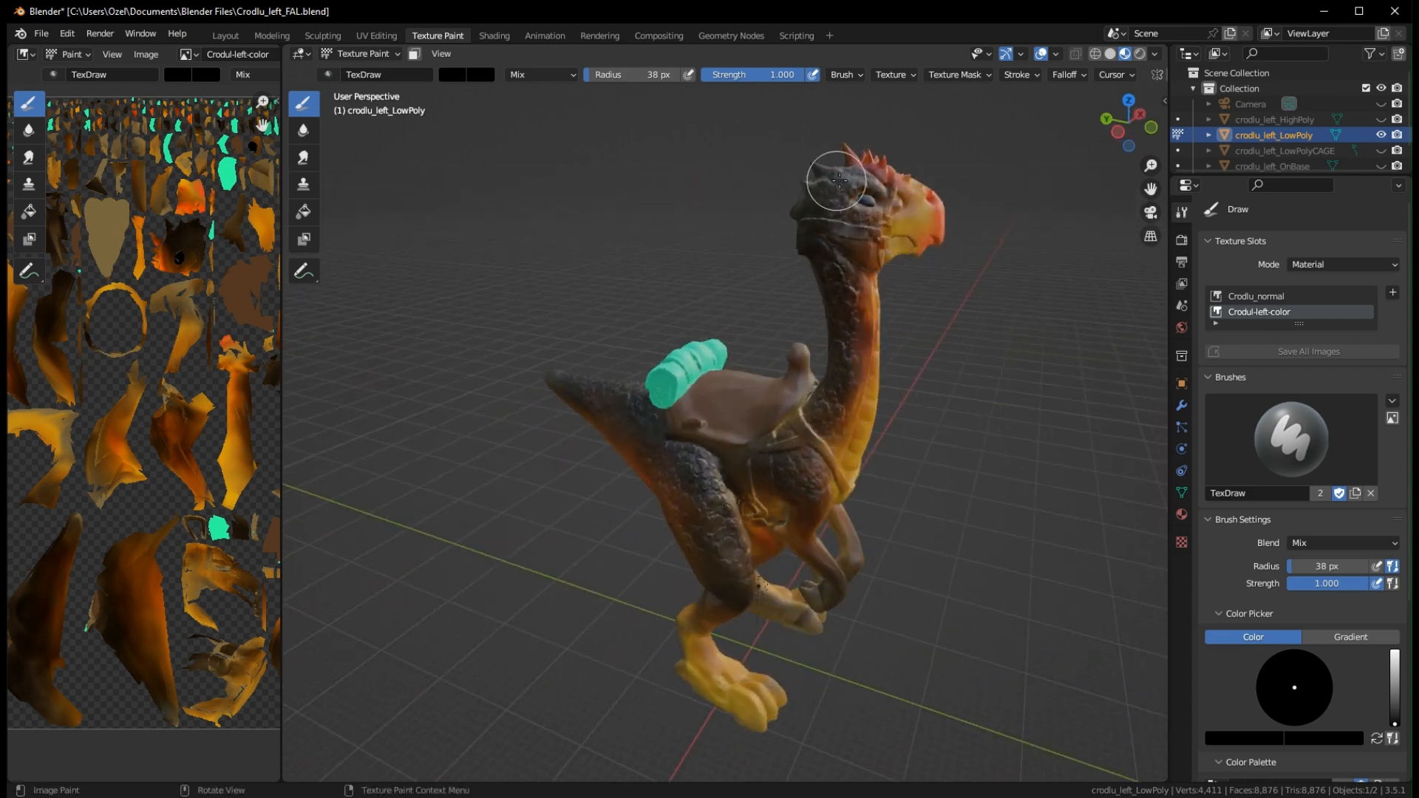
middle_click_drag(961, 473, 675, 491)
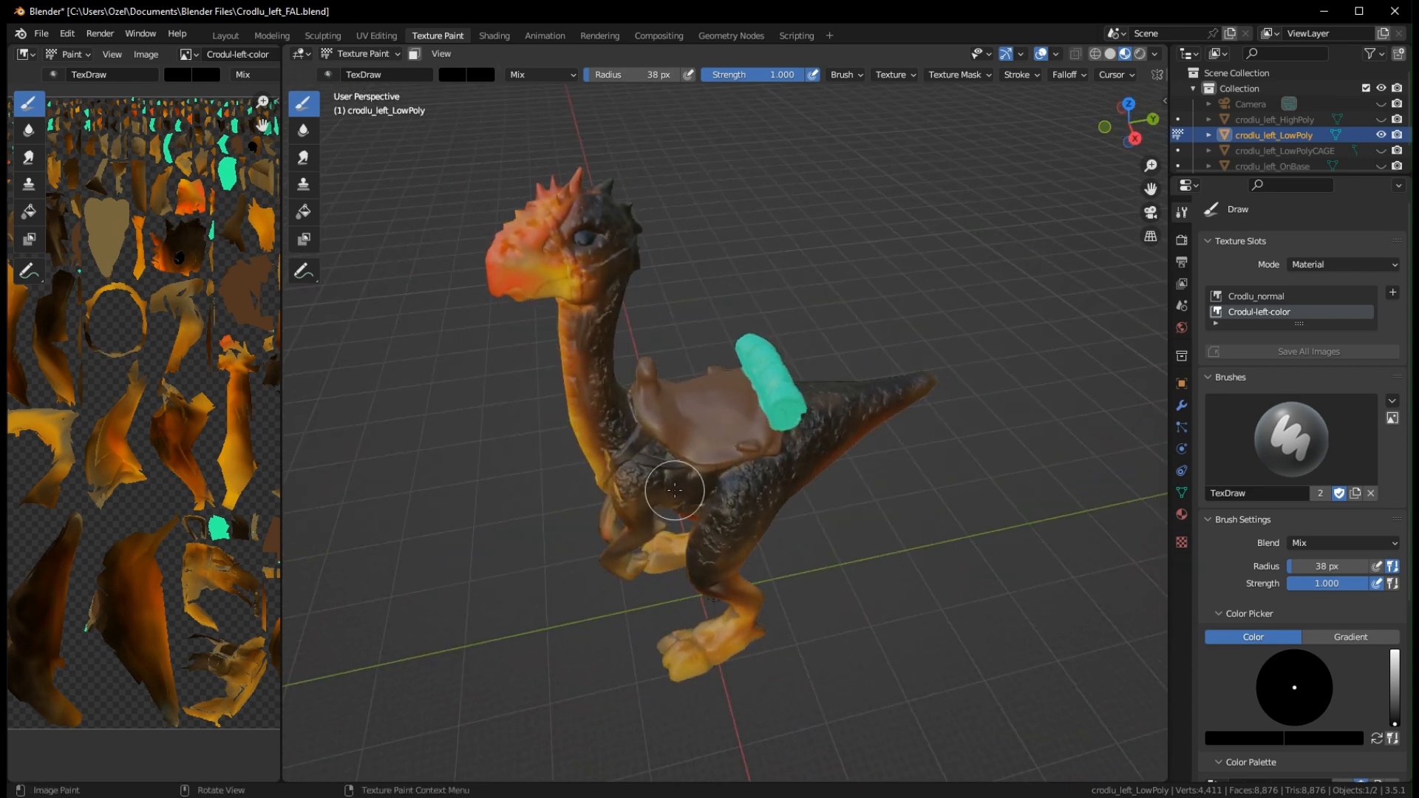
middle_click_drag(834, 381, 830, 298)
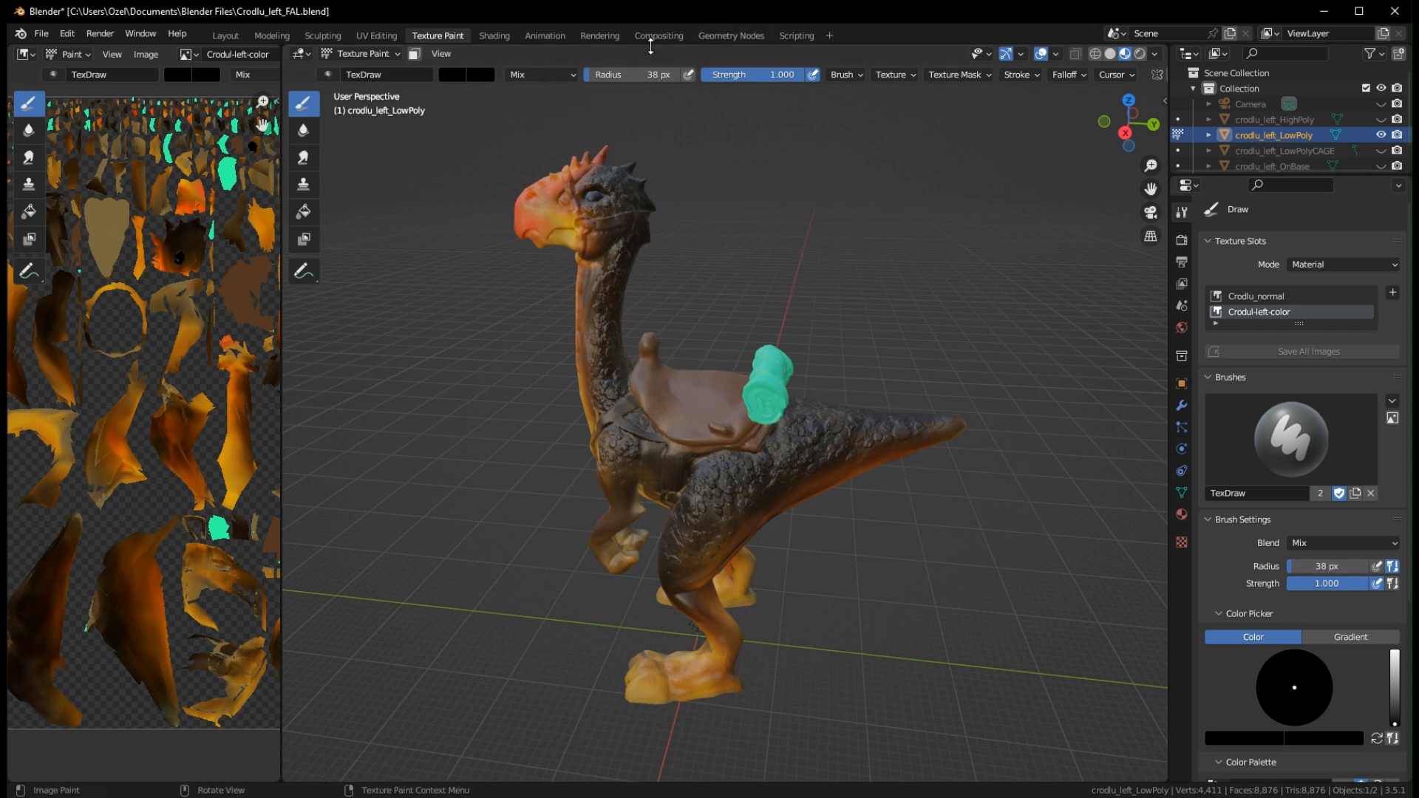
Set the brush blending mode to Lighten and its colour to white, and undo a test stroke across the thigh
left_click(551, 76)
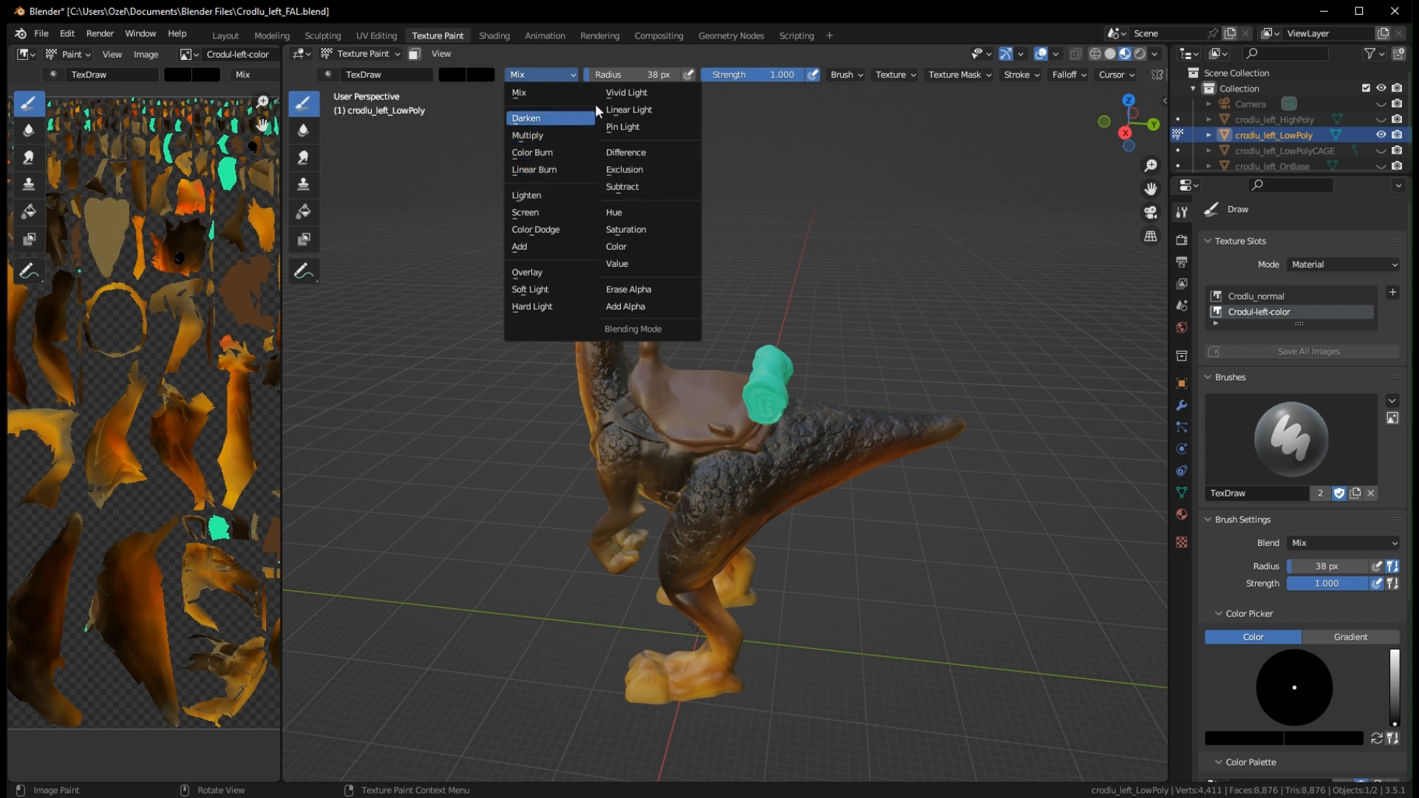
left_click(537, 195)
middle_click_drag(994, 323, 1049, 332)
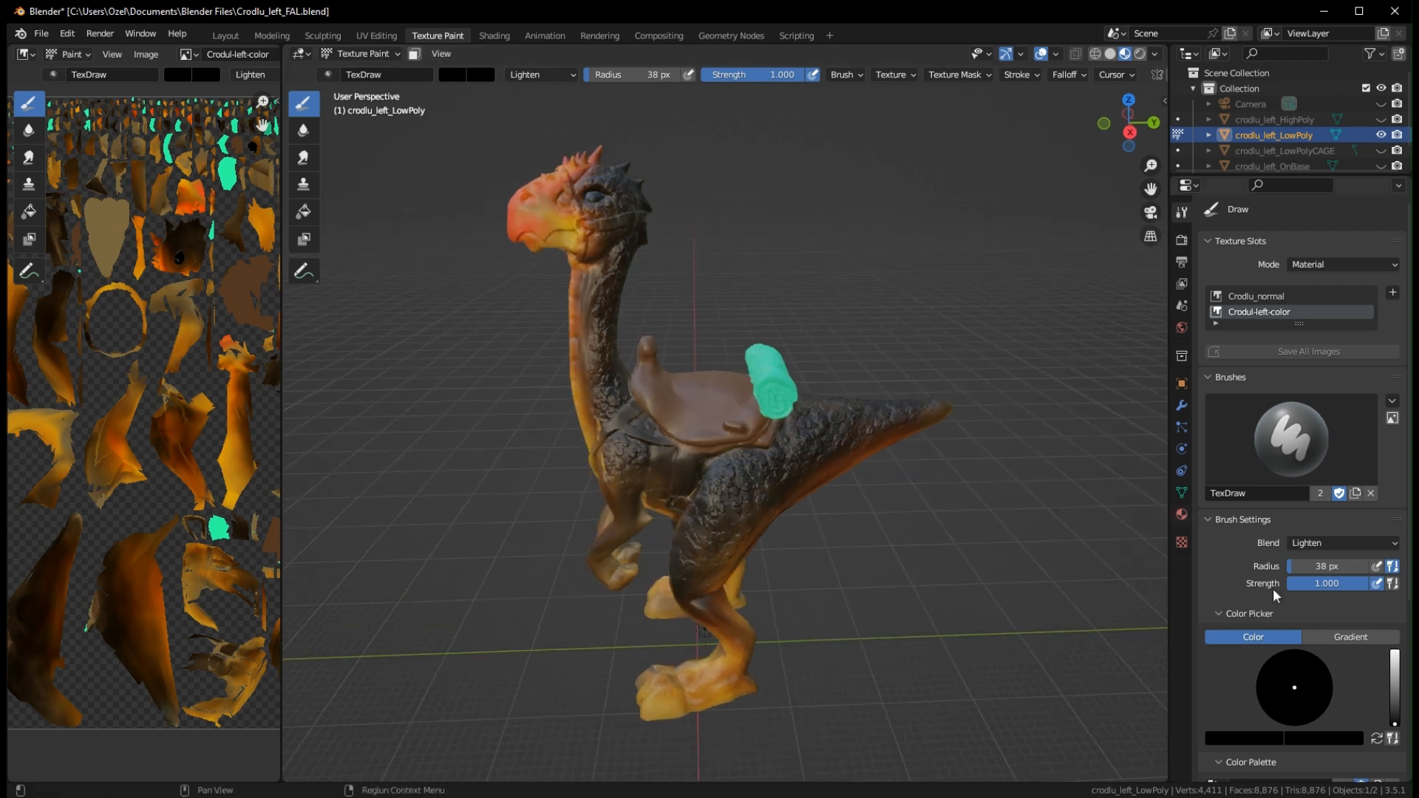
left_click_drag(1395, 693, 1395, 652)
left_click_drag(709, 503, 813, 443)
key("ctrl+z")
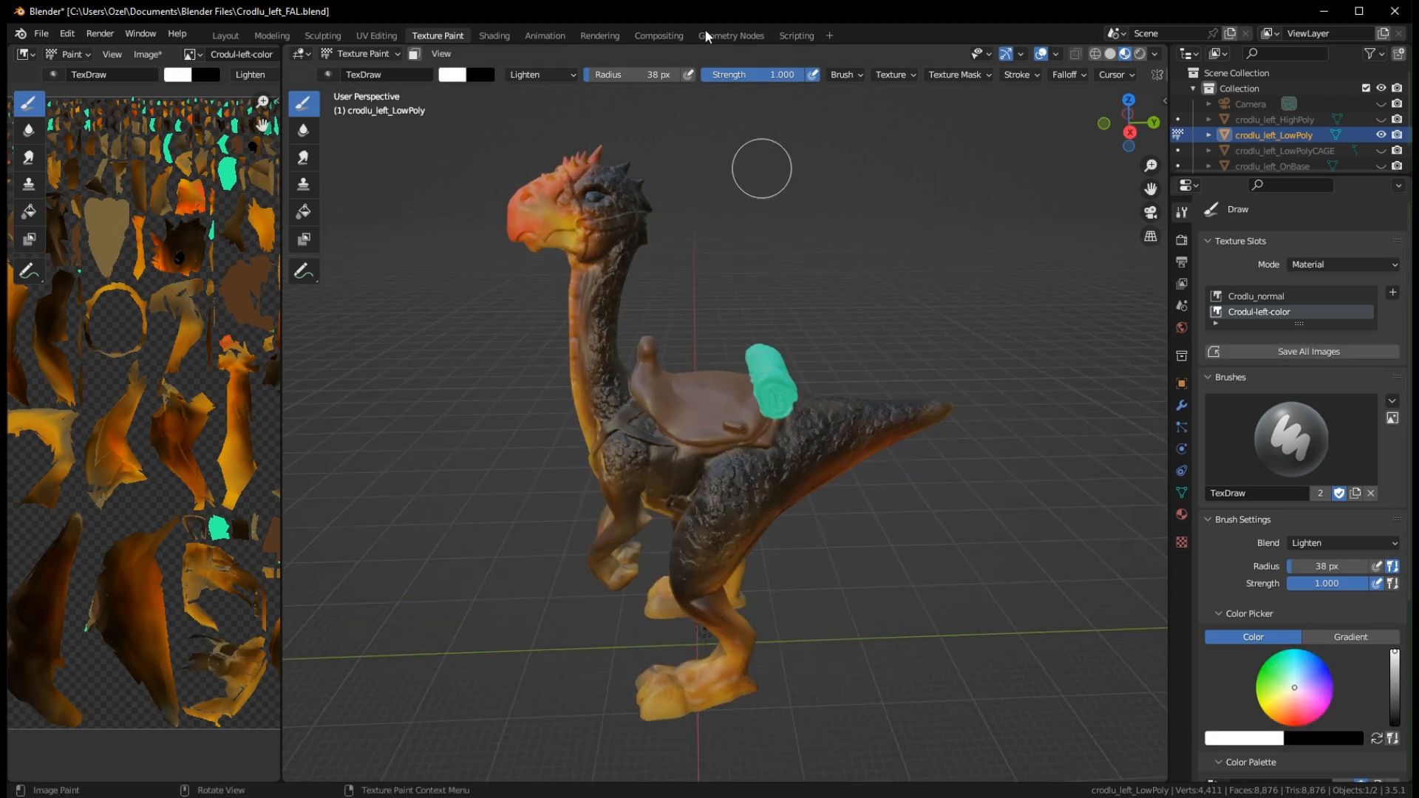
Set the brush falloff curve preset to Smooth
left_click(1018, 75)
left_click(1066, 75)
left_click(1064, 104)
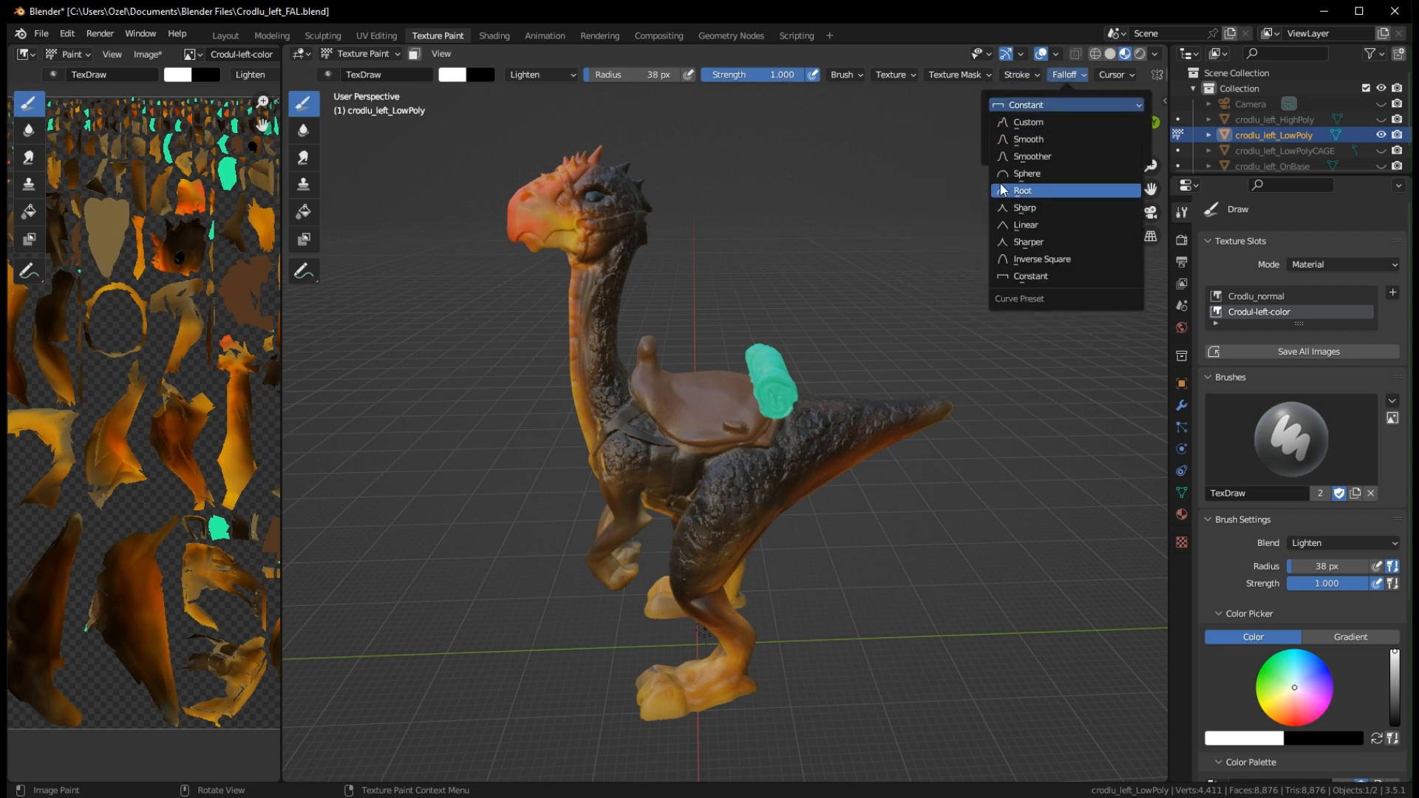
left_click(1023, 144)
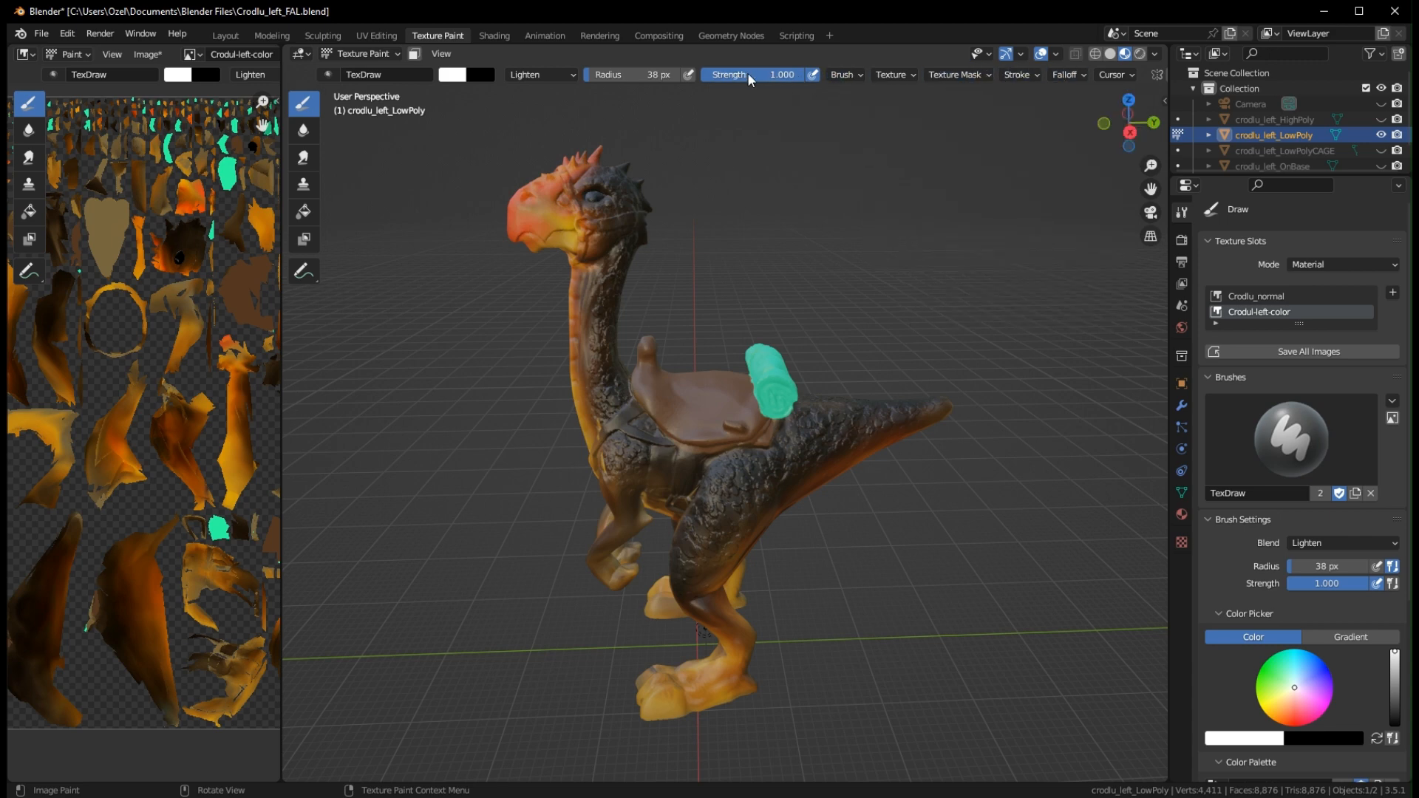
Set the brush strength to 0.200 and try a lightening stroke from the tail to the creature's side
left_click_drag(753, 74, 721, 74)
left_click_drag(859, 413, 697, 480)
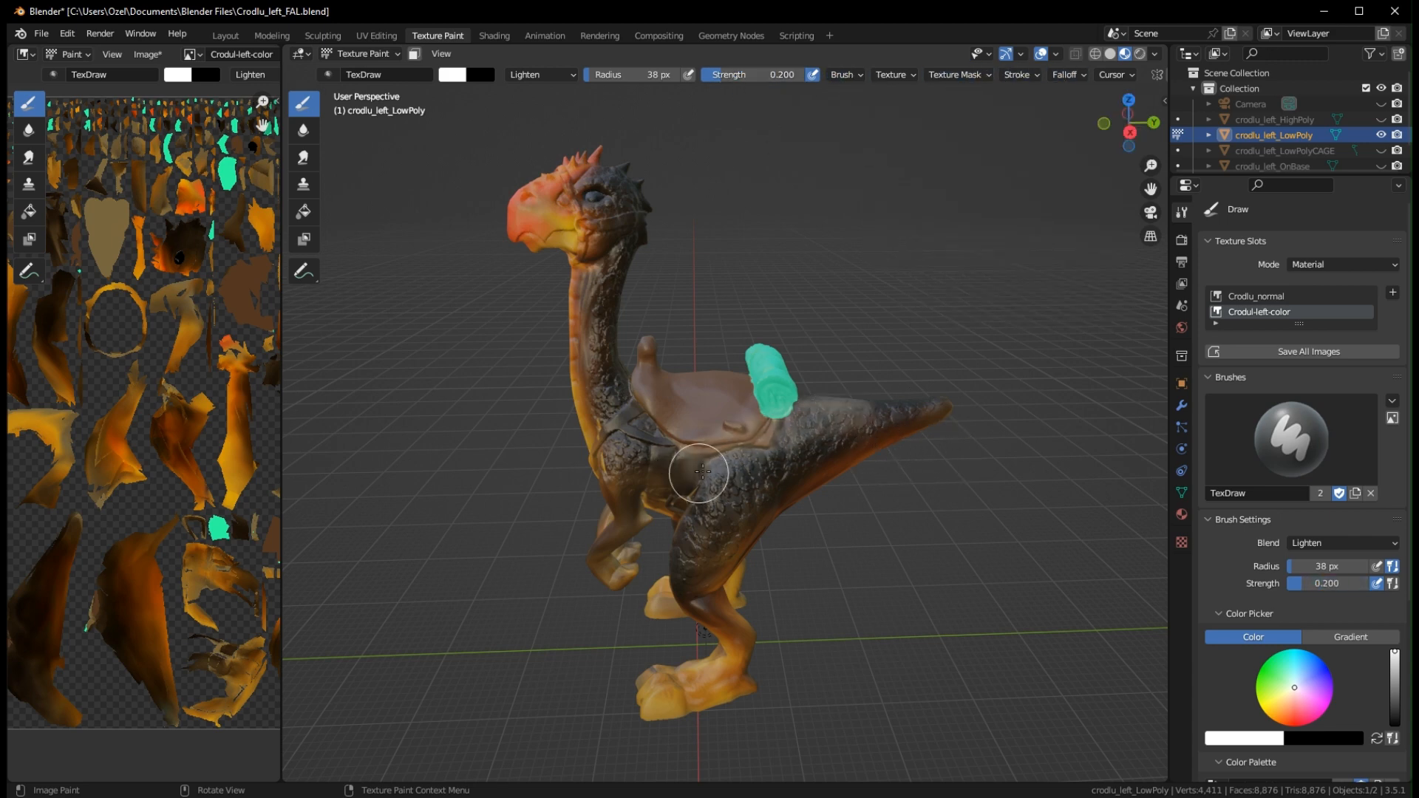
scroll(941, 494, "down", 5)
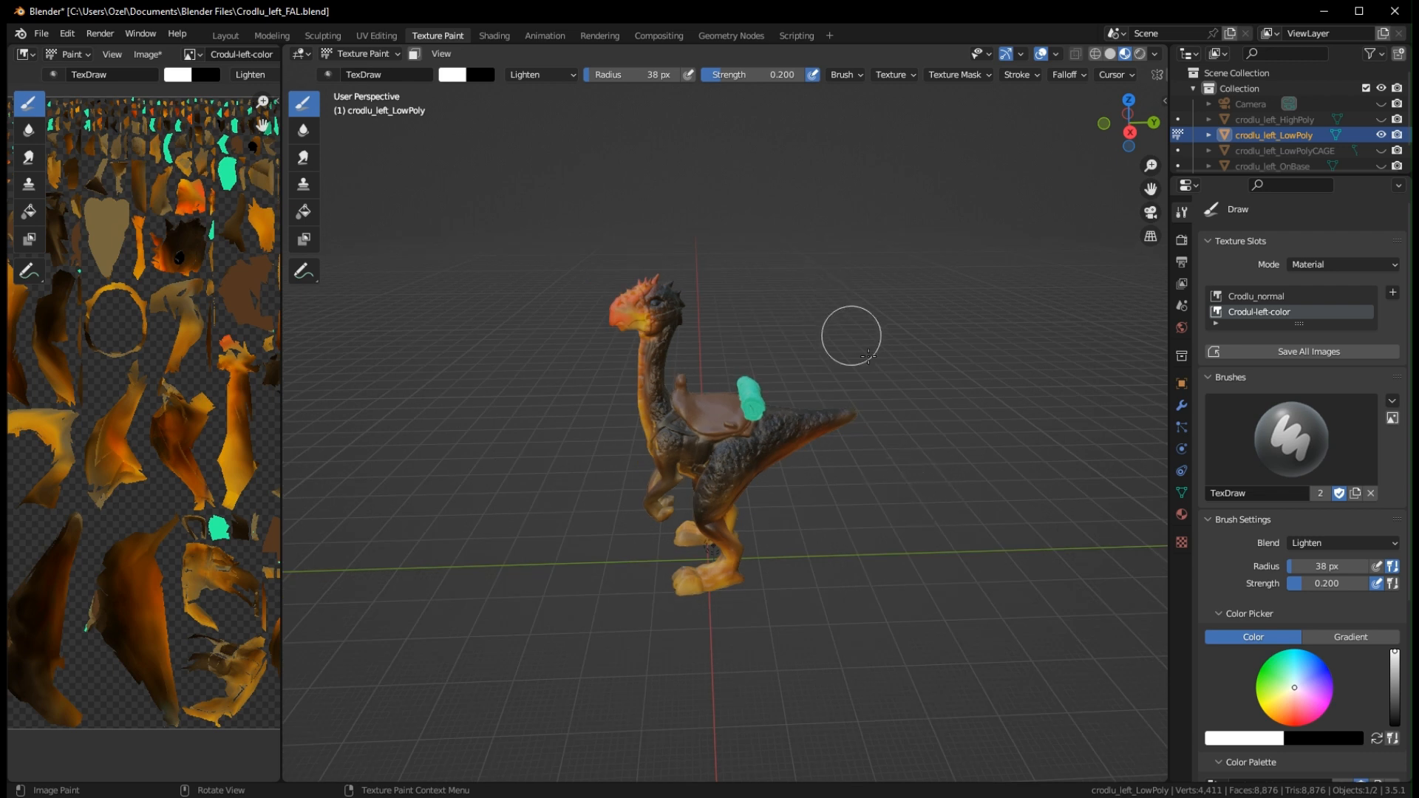
middle_click_drag(915, 424, 913, 417)
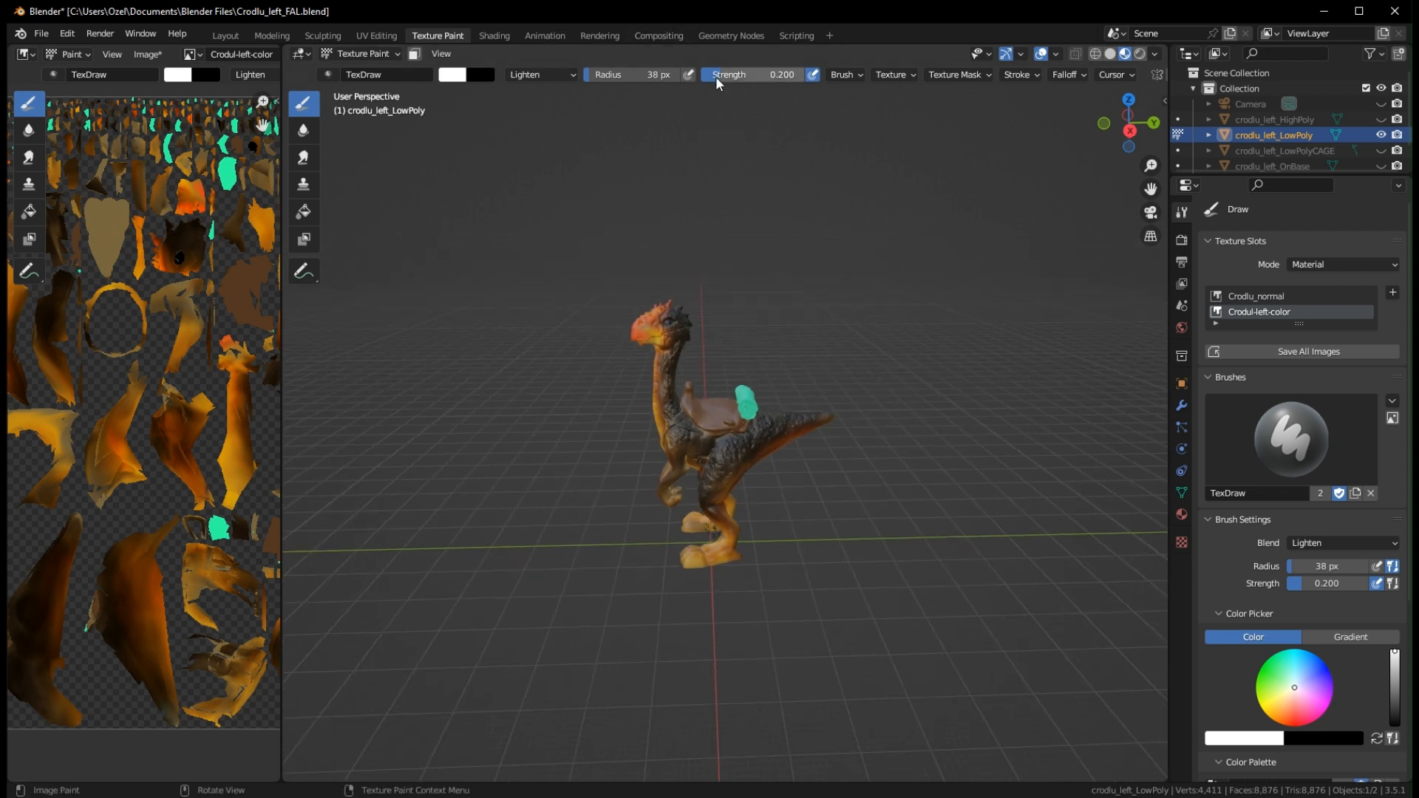
Set the brush strength to 0.030, try a grey brush colour, and return the colour to white
left_click_drag(715, 75, 712, 78)
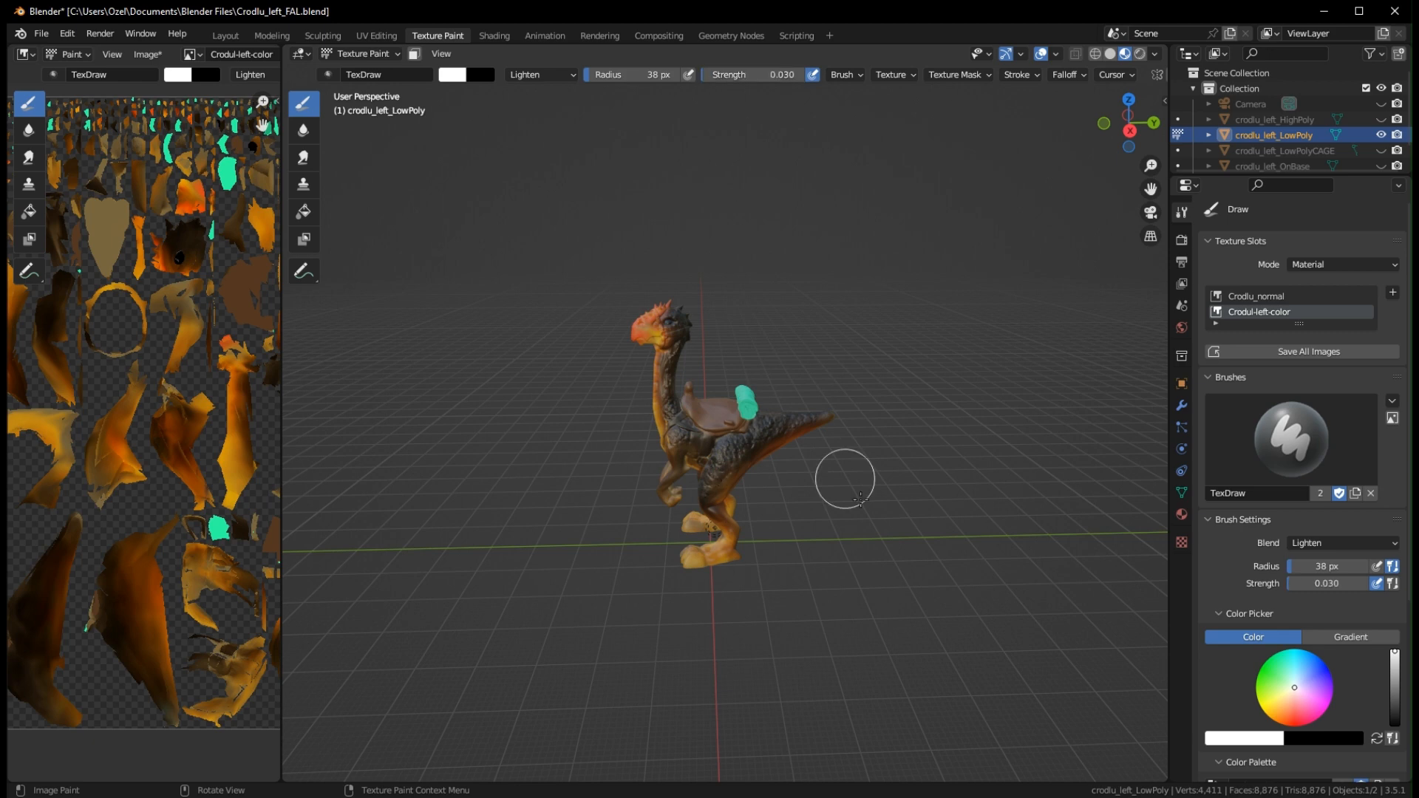
left_click_drag(1395, 658, 1394, 697)
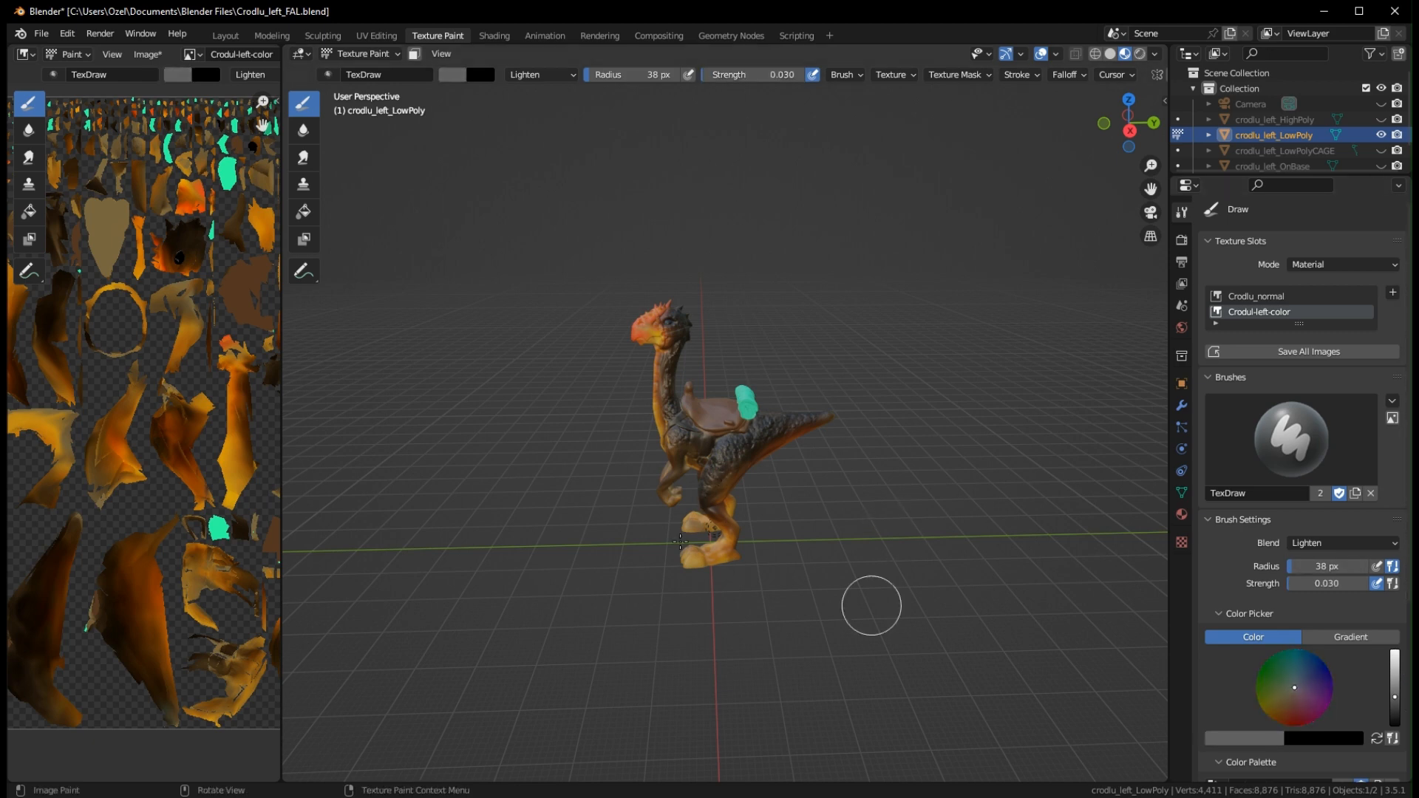
scroll(776, 443, "up", 5)
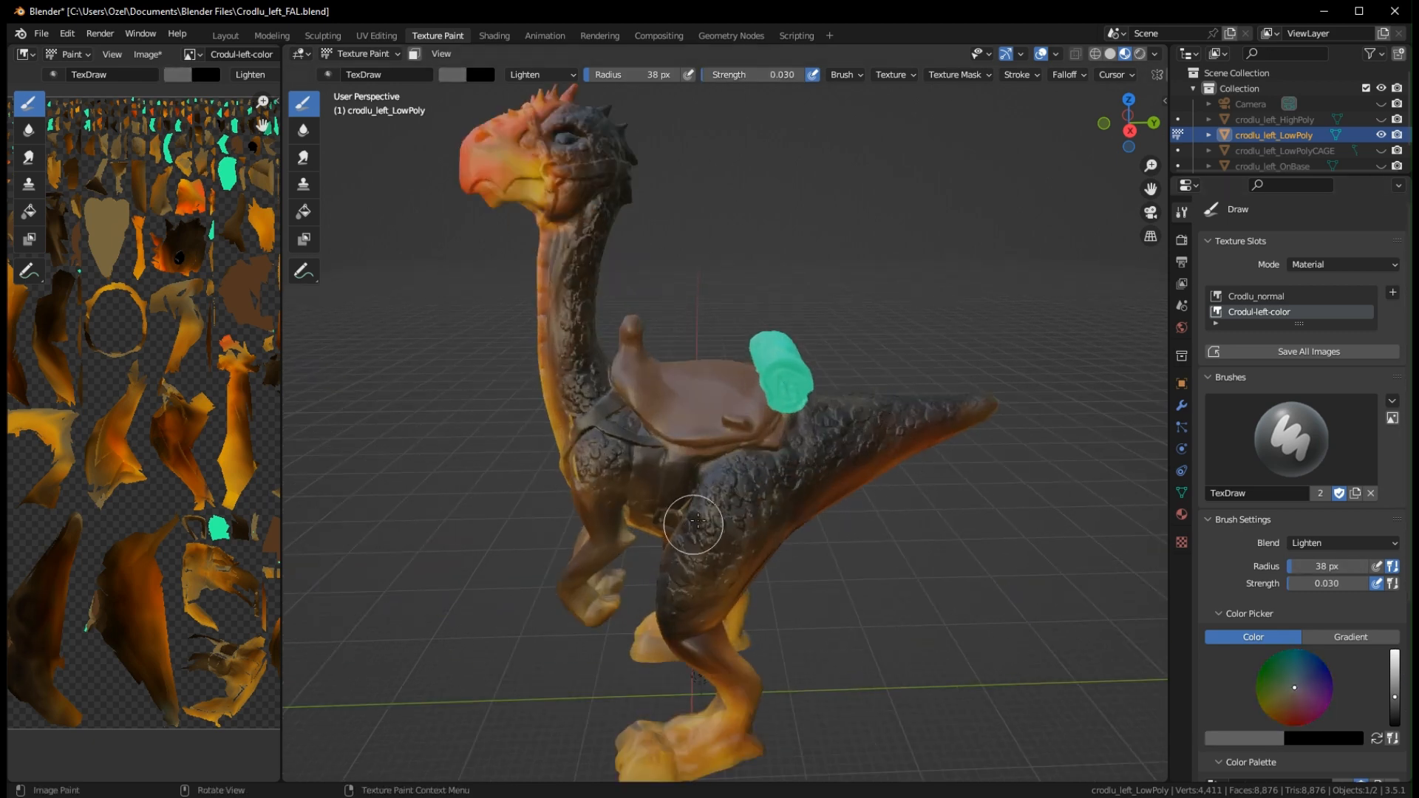
left_click_drag(1396, 673, 1395, 651)
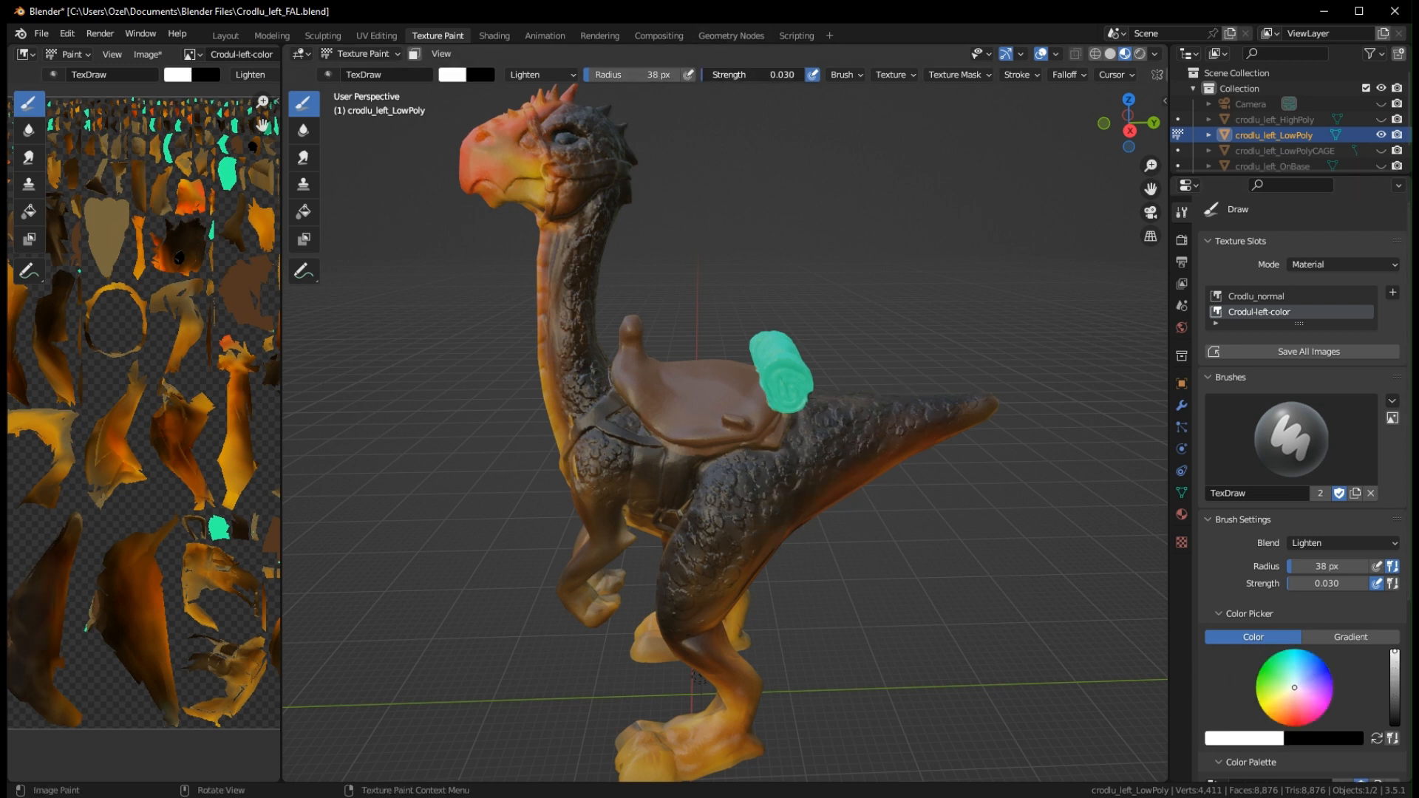
Set the brush strength to 0.252 and try lightening the tail and thigh with white and grey brush colours
left_click_drag(711, 74, 734, 75)
left_click_drag(678, 494, 763, 592)
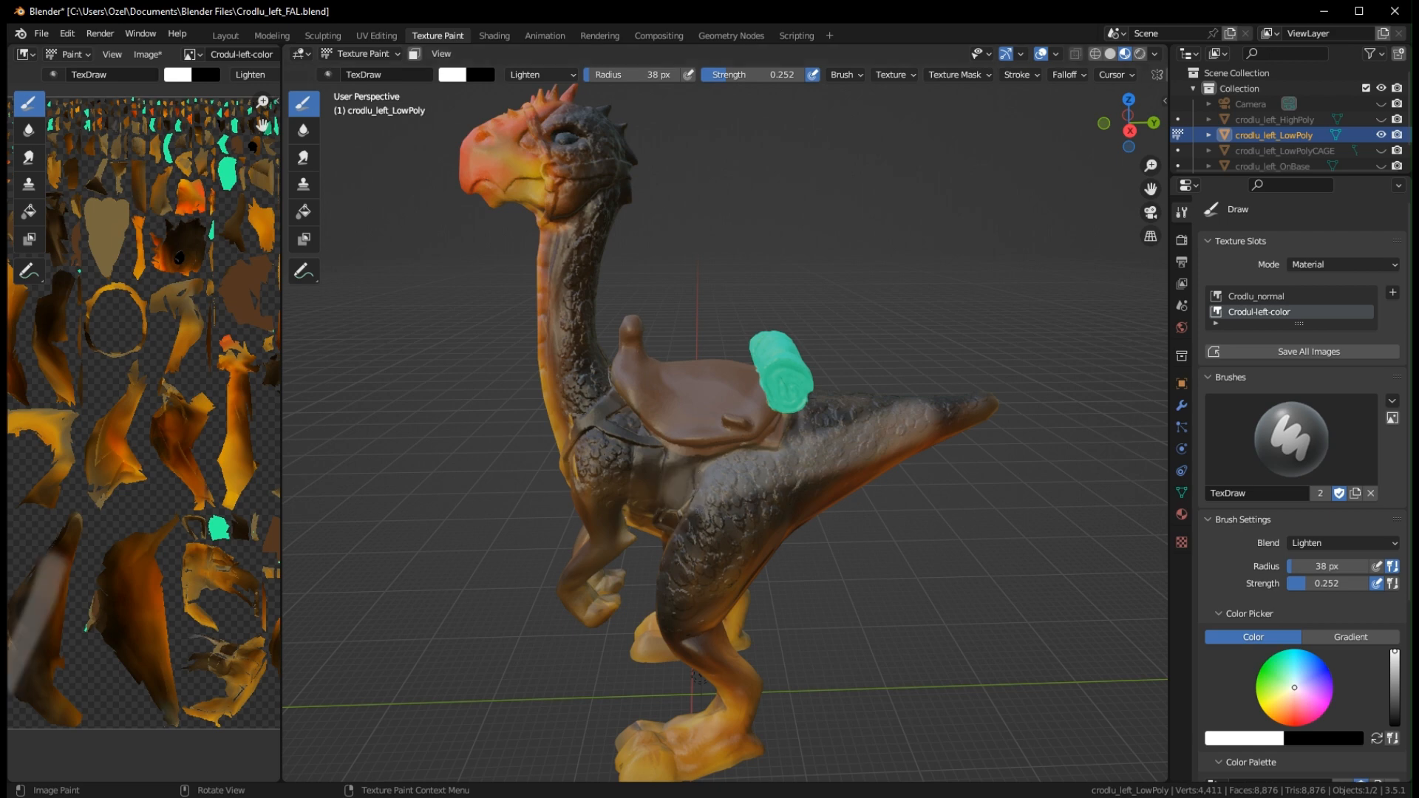
left_click(1395, 702)
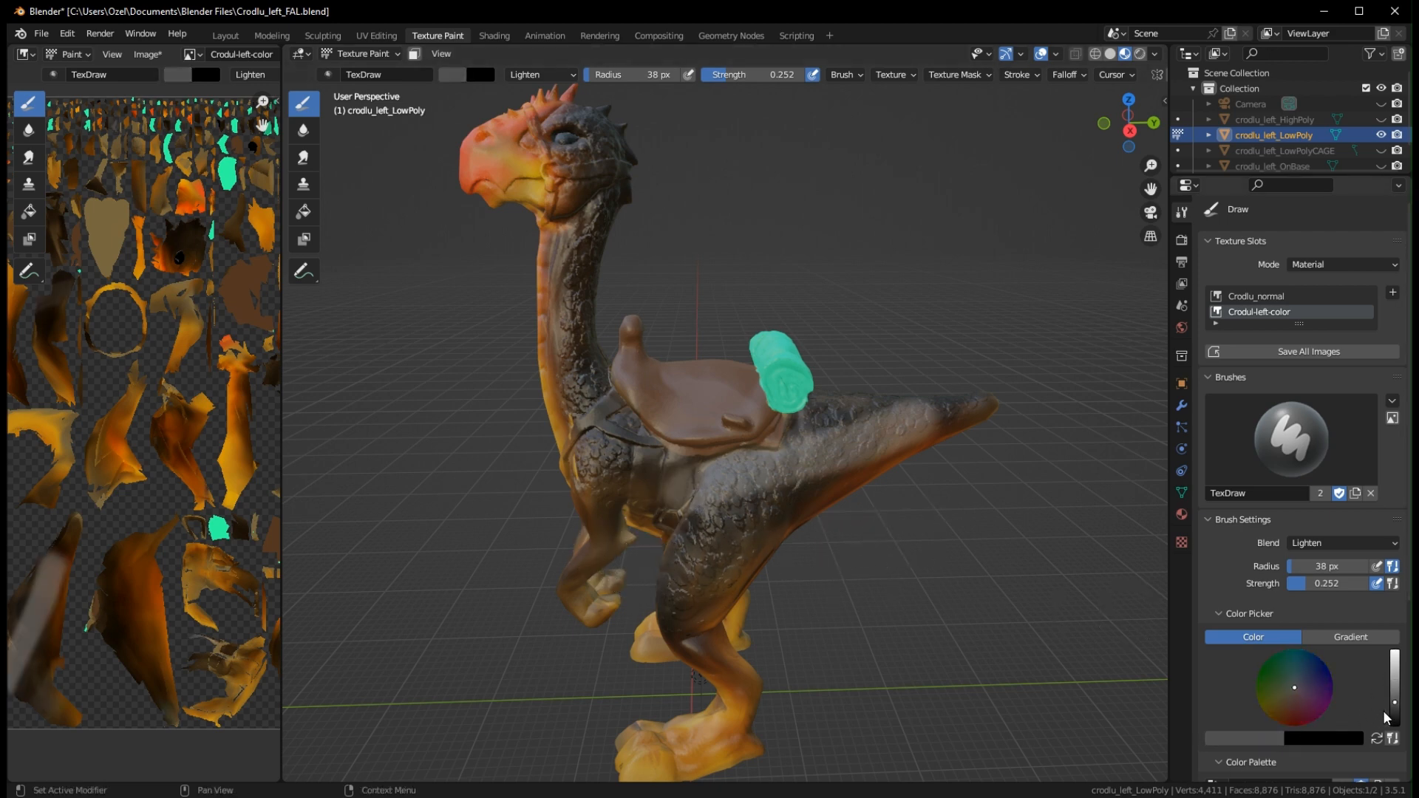
middle_click_drag(907, 570, 830, 402)
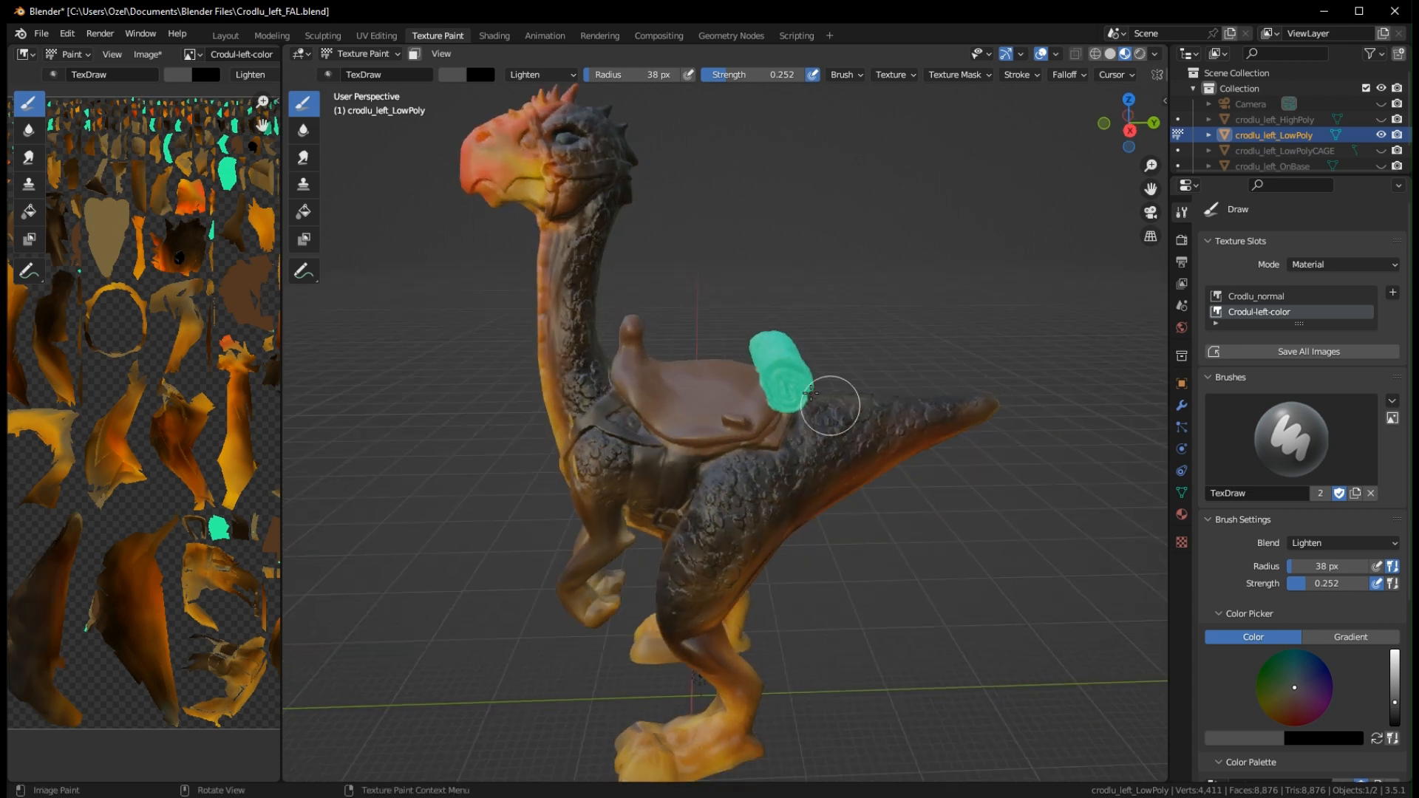
left_click(1395, 687)
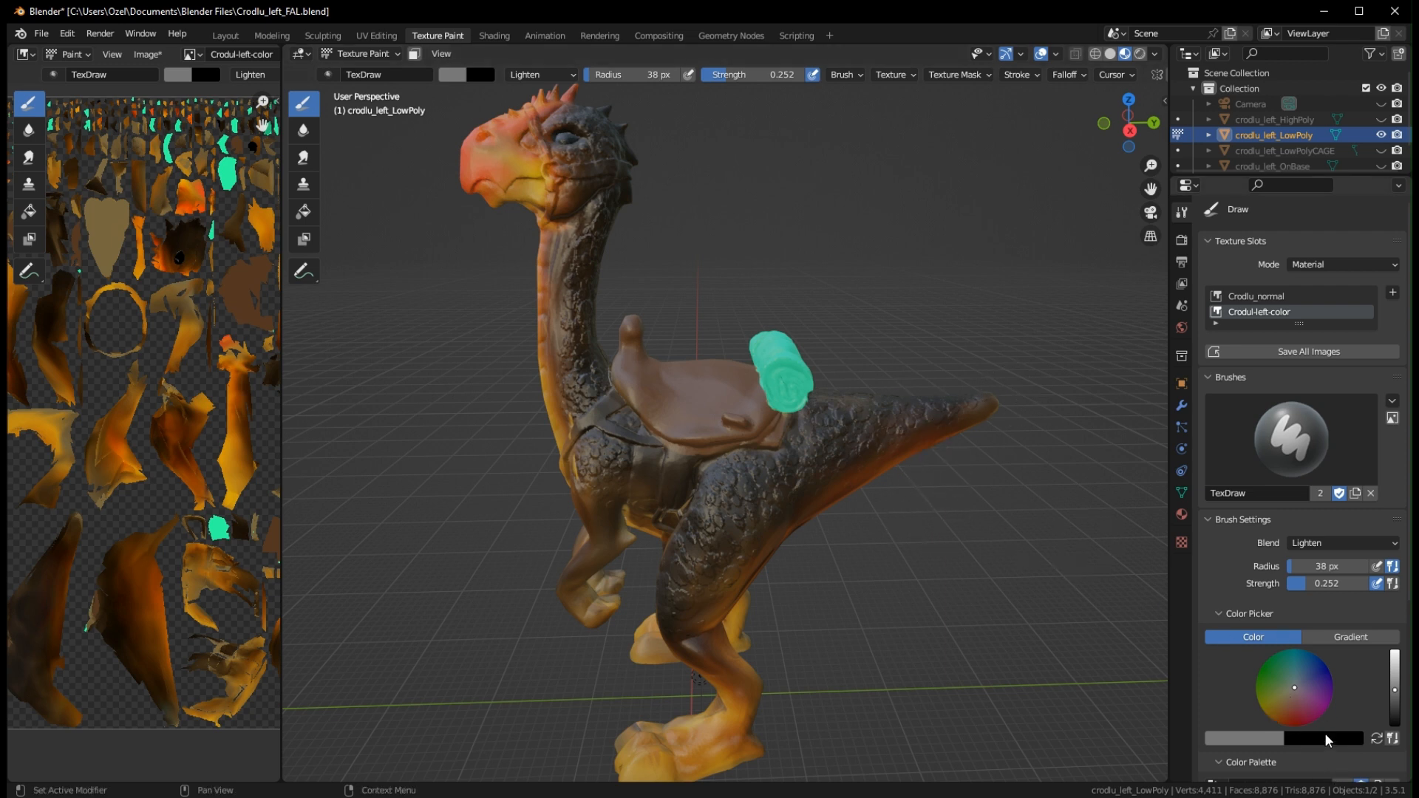
Try orange-brown and dark olive brush colours with a lightening stroke from the tail to the thigh
left_click(1281, 724)
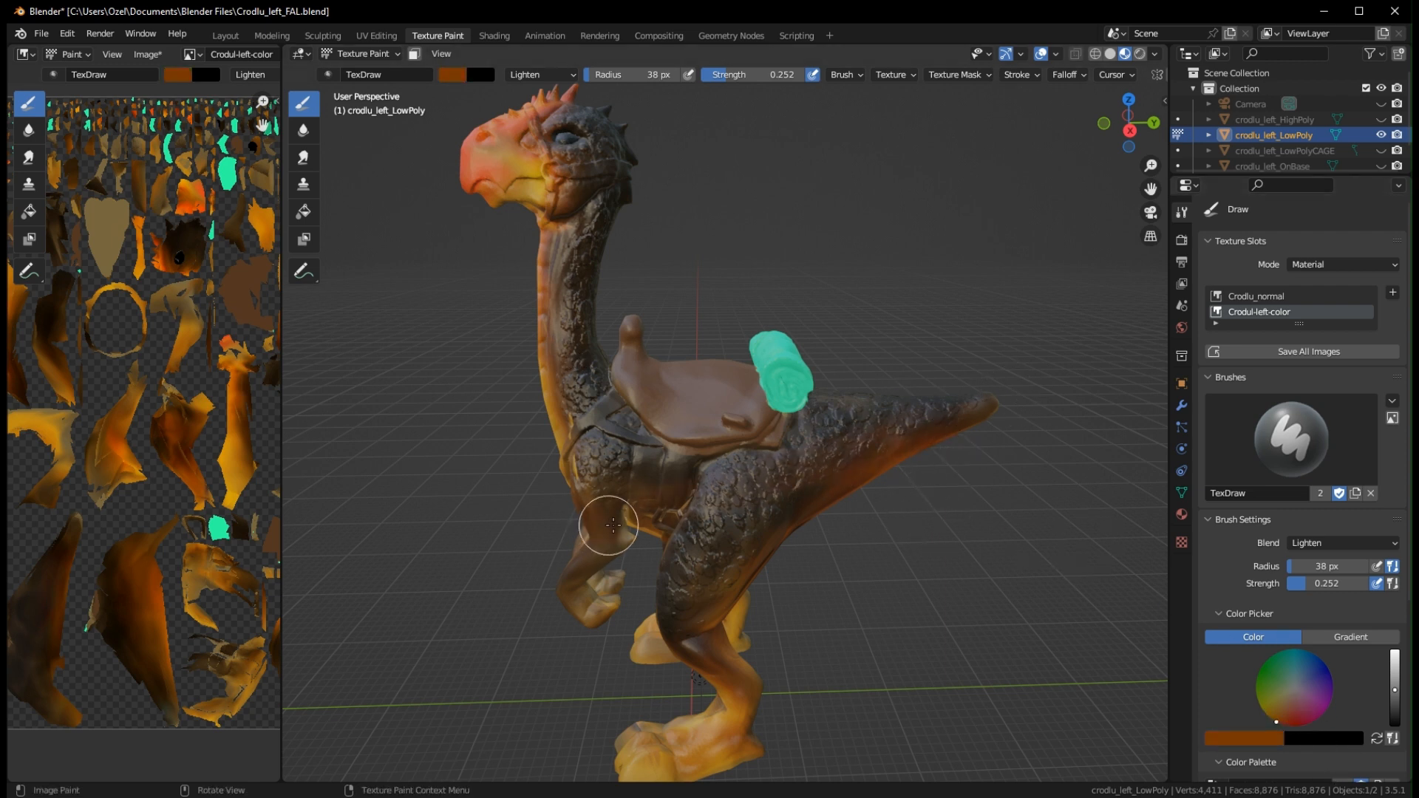
left_click(1262, 710)
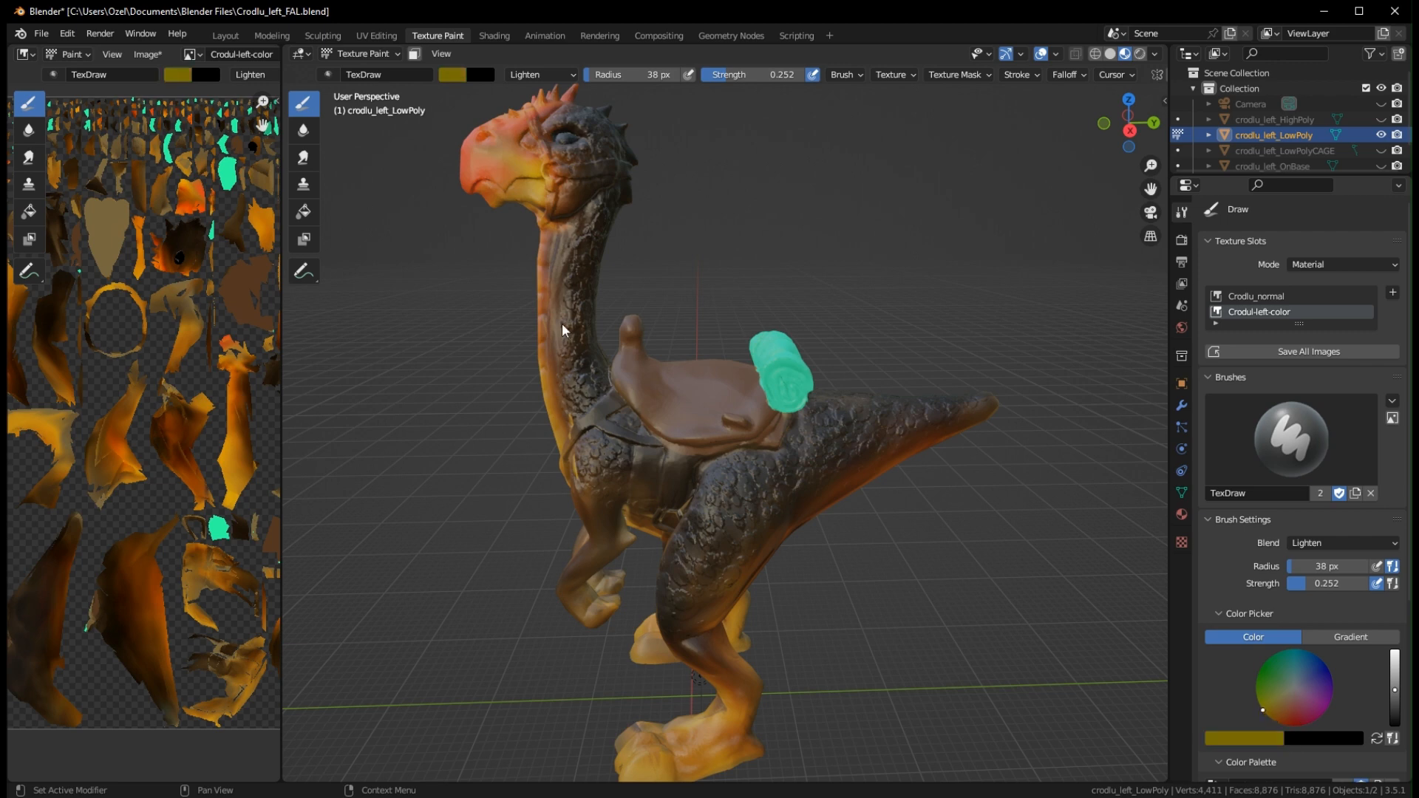
left_click(1395, 696)
left_click_drag(855, 423, 712, 483)
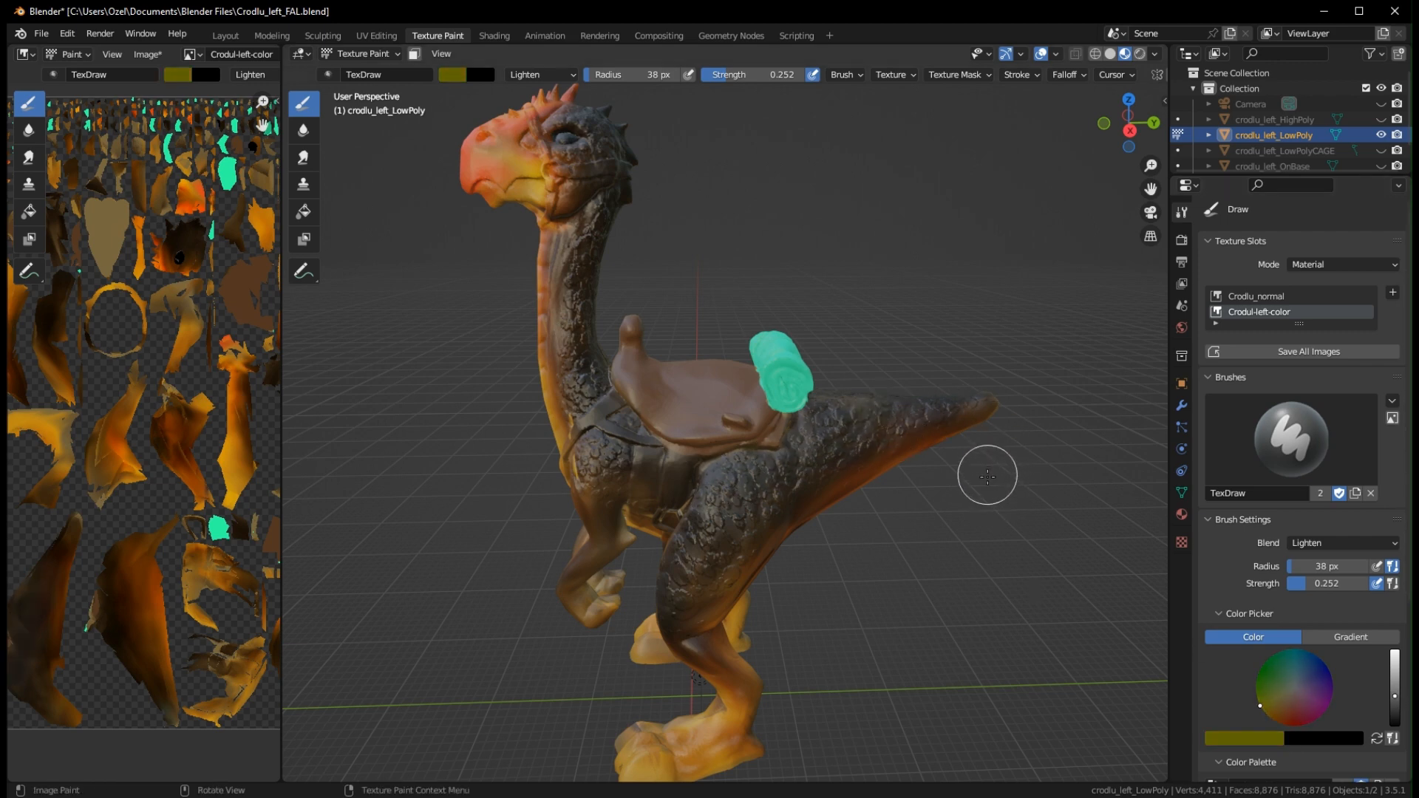
Set the brush strength to 0.156 and try an olive lightening stroke over the creature's back and neck
scroll(988, 476, "down", 4)
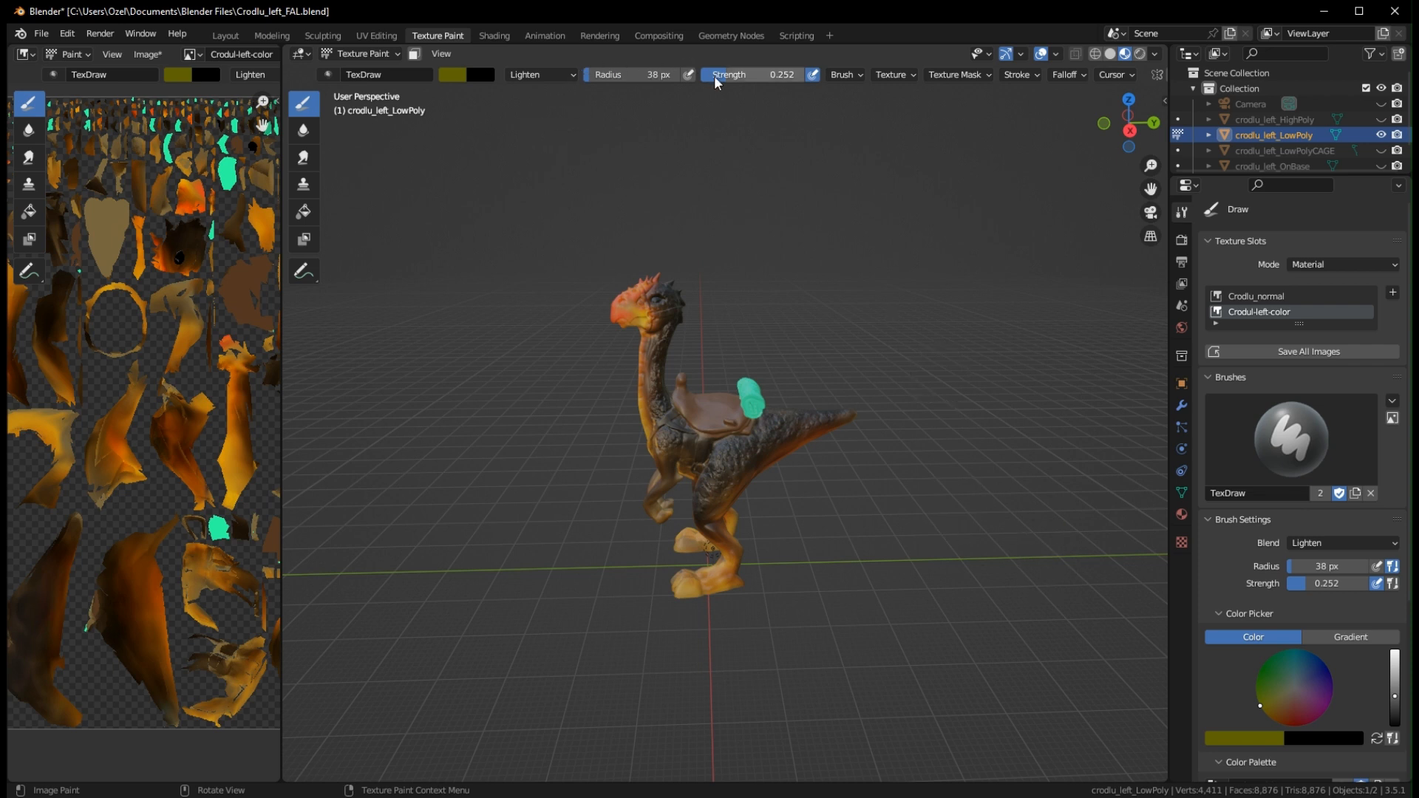
left_click_drag(716, 75, 704, 75)
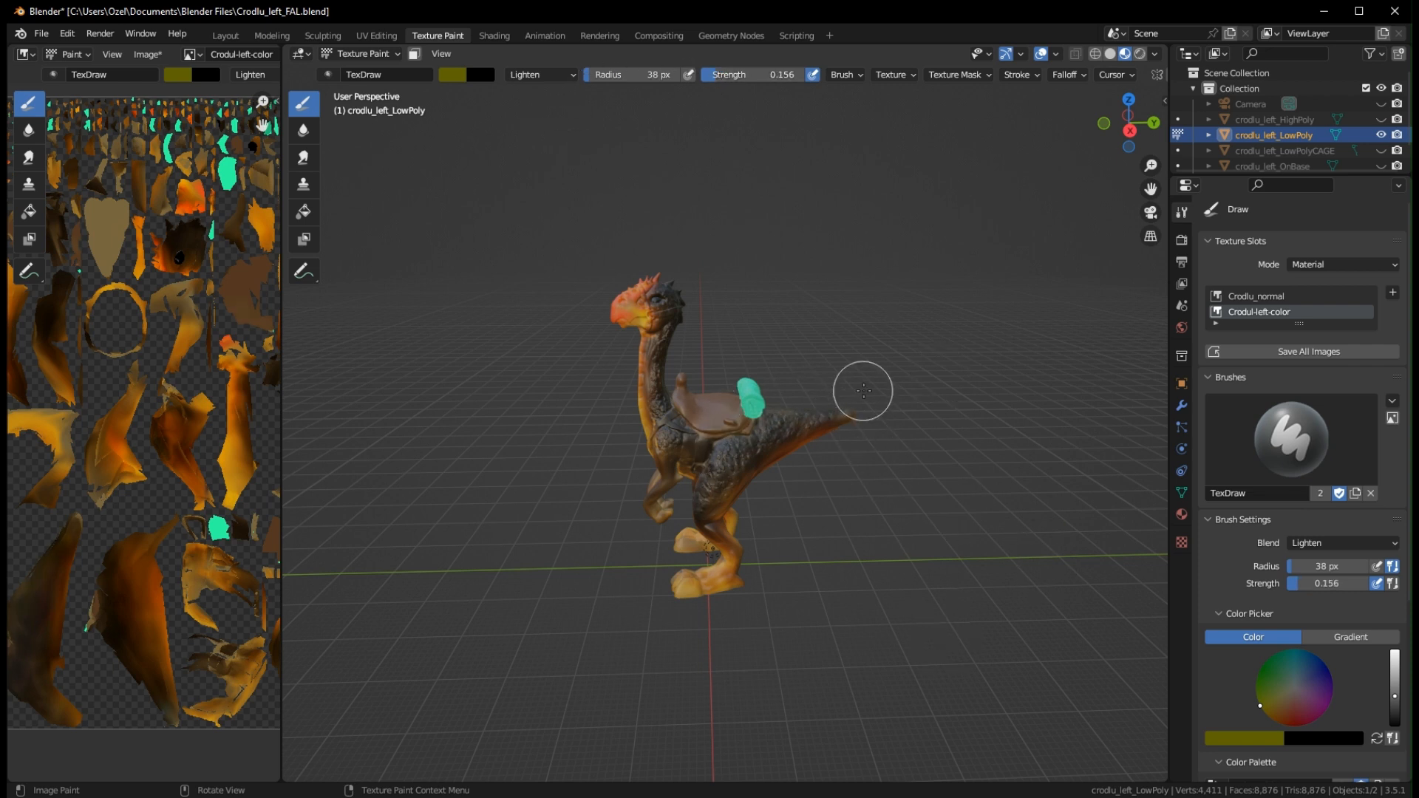
mouse_move(864, 392)
left_mouse_down()
mouse_move(681, 491)
mouse_move(741, 466)
mouse_move(679, 335)
mouse_move(697, 301)
mouse_move(703, 343)
left_mouse_up()
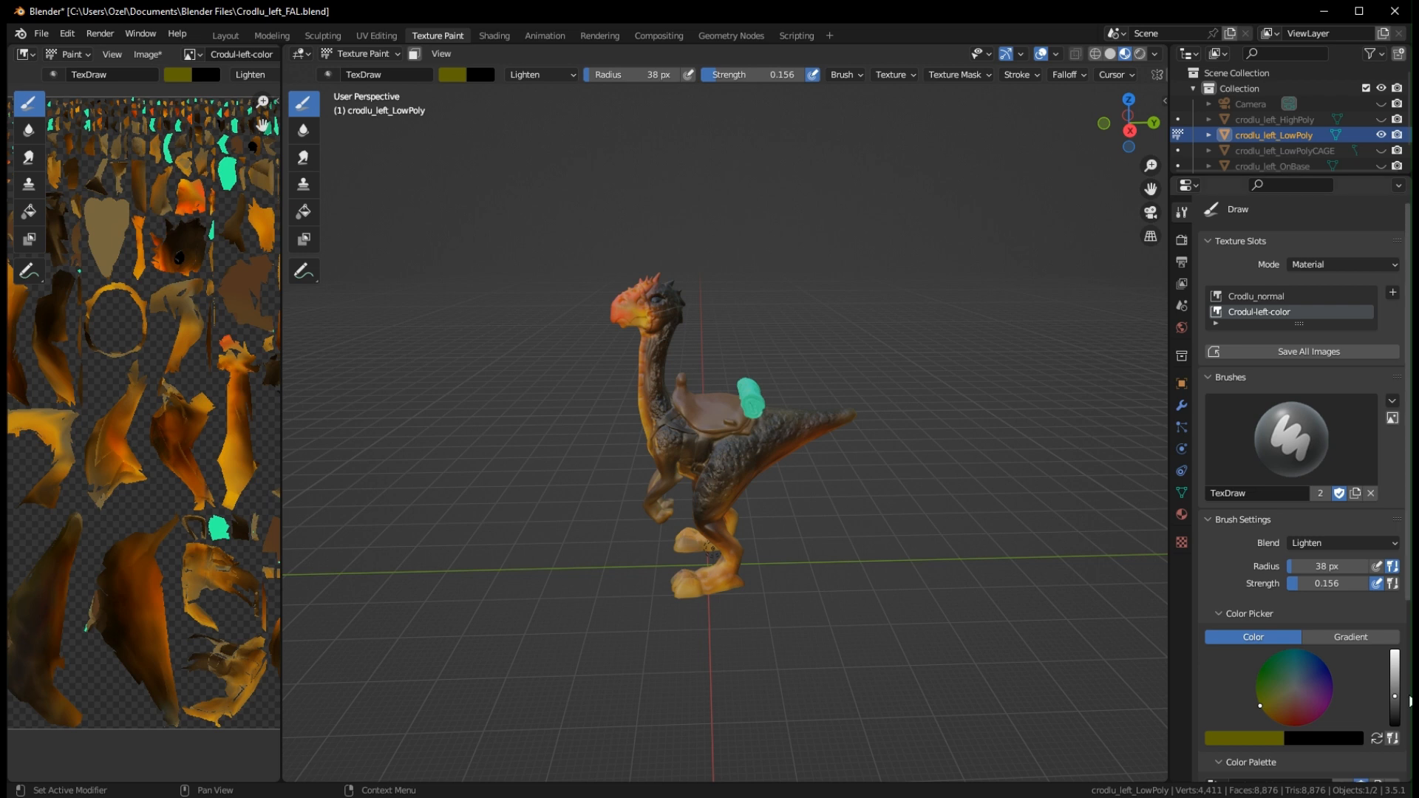
Set the brush colour to a muted greyish brown and lighten the head, neck and thigh on the creature's left side
left_click_drag(1394, 714, 1394, 652)
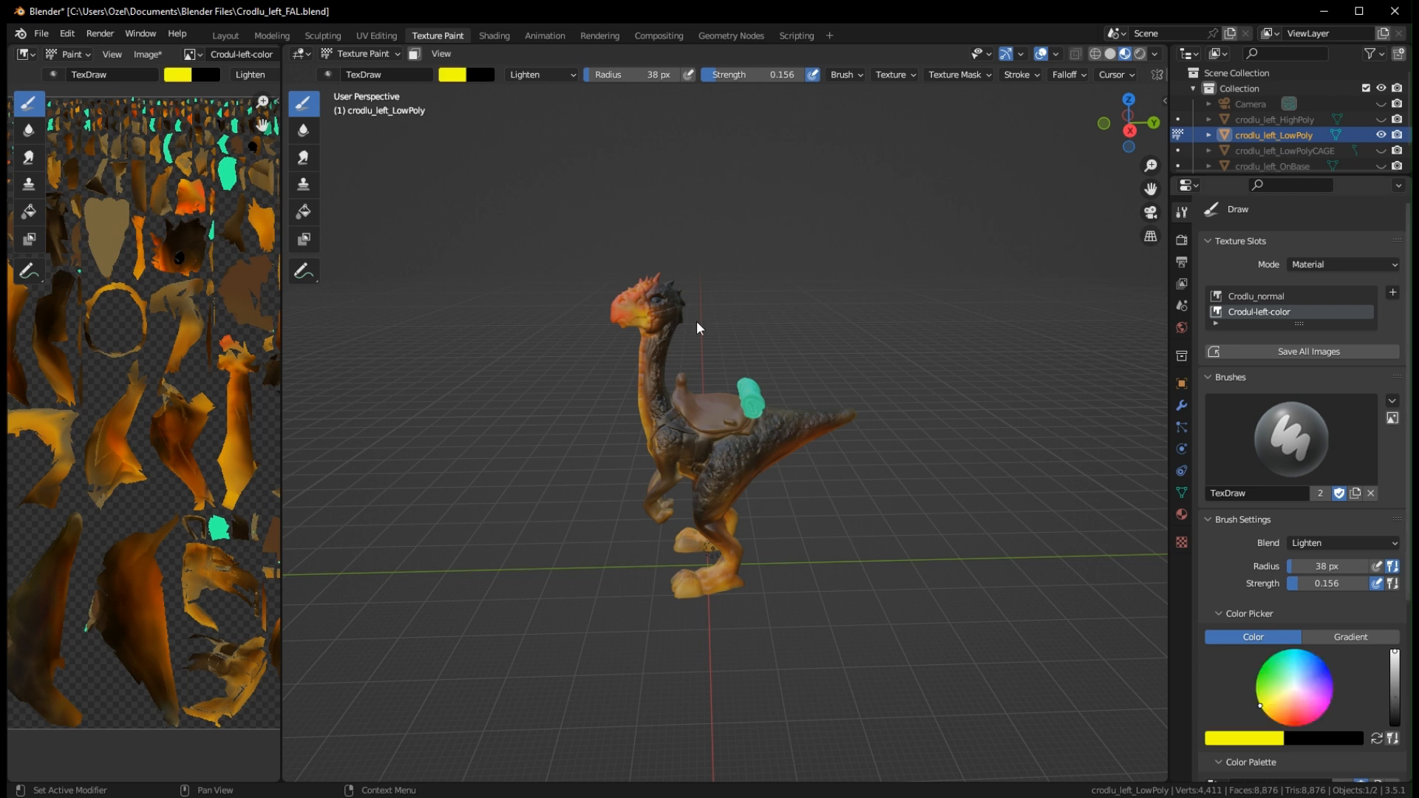
left_click(1395, 706)
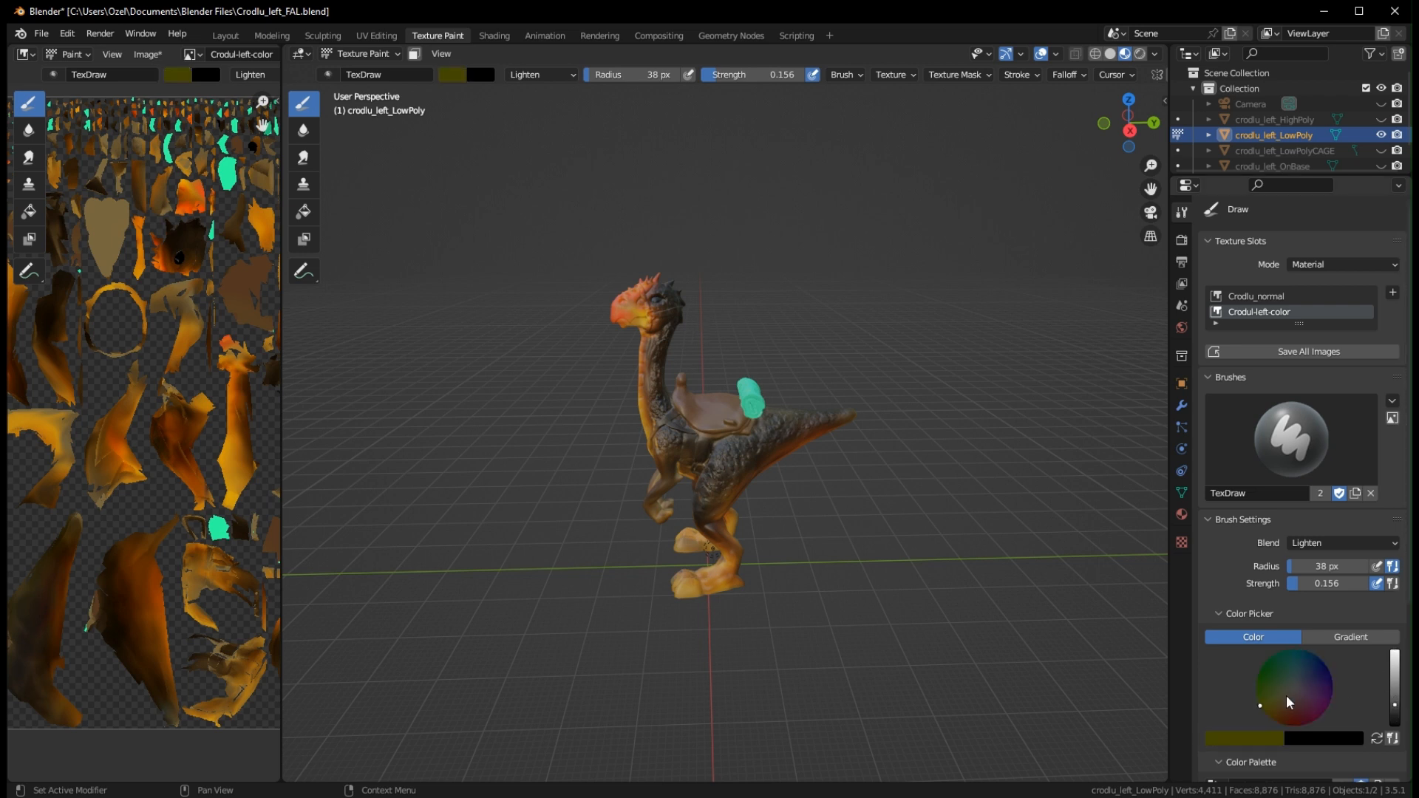
left_click(1395, 698)
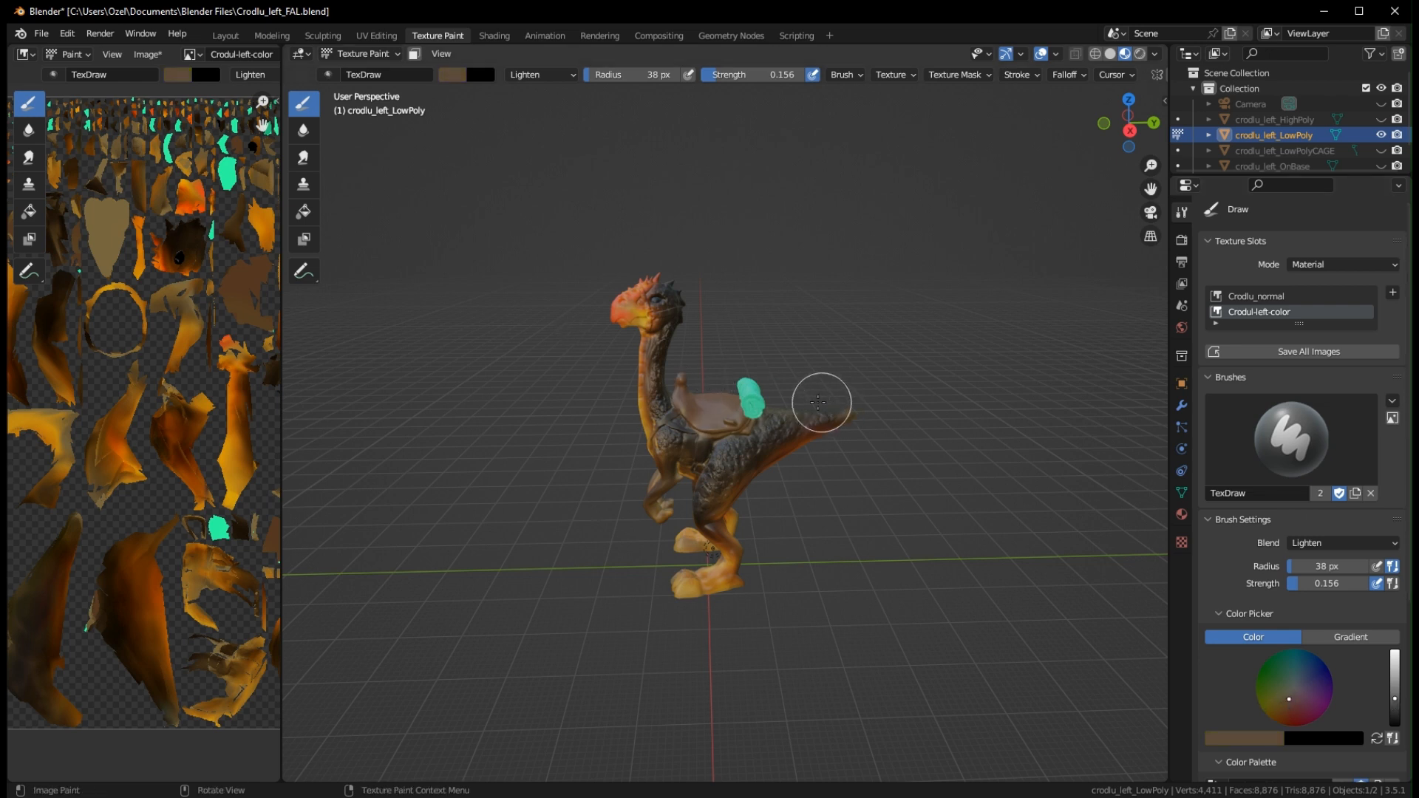
mouse_move(697, 330)
left_mouse_down()
mouse_move(688, 340)
mouse_move(673, 287)
left_mouse_up()
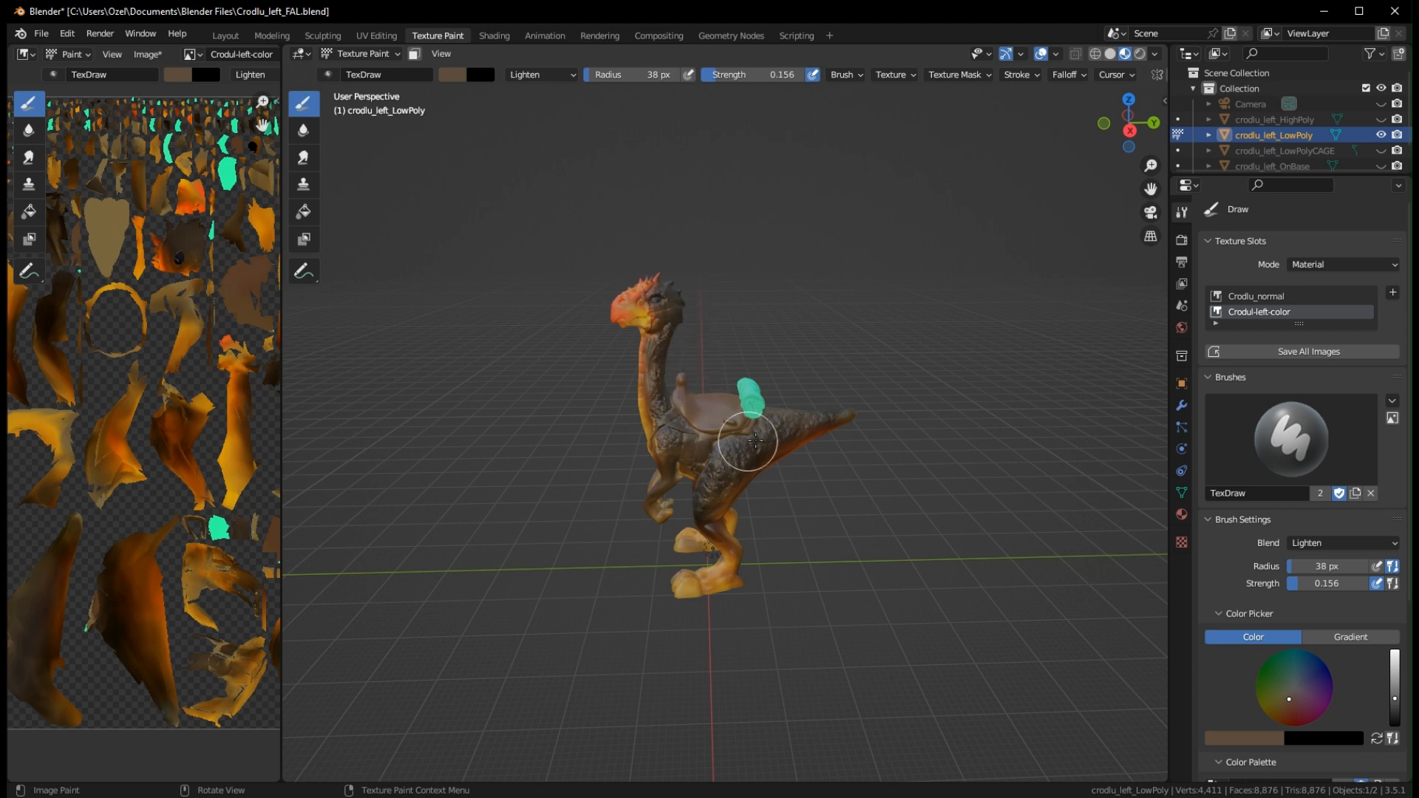
left_click_drag(736, 460, 716, 481)
Lighten the tail, back and neck on the creature's right side with the muted brown brush
middle_click_drag(855, 512, 706, 474)
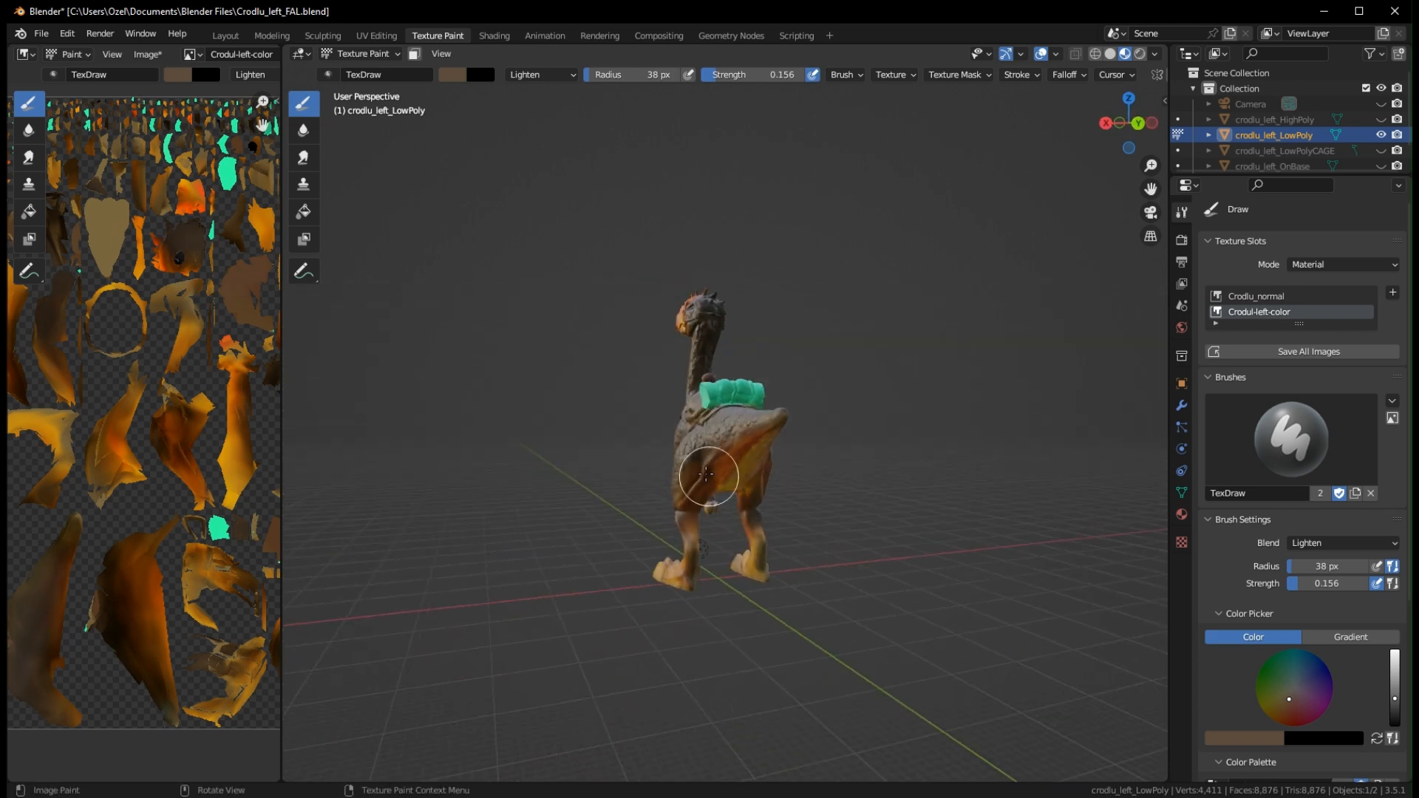
middle_click_drag(845, 541, 600, 404)
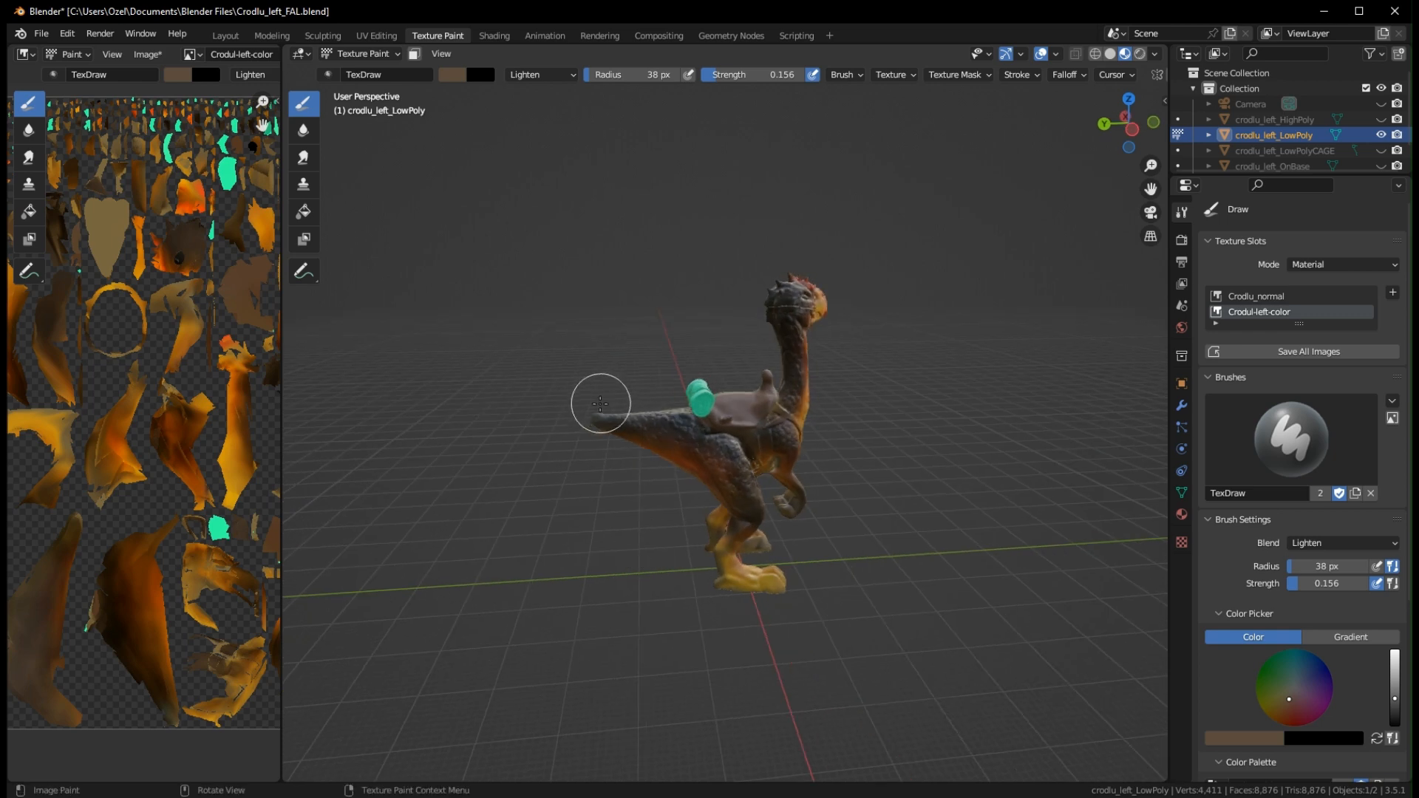
left_click_drag(600, 403, 643, 411)
middle_click_drag(743, 489, 613, 387)
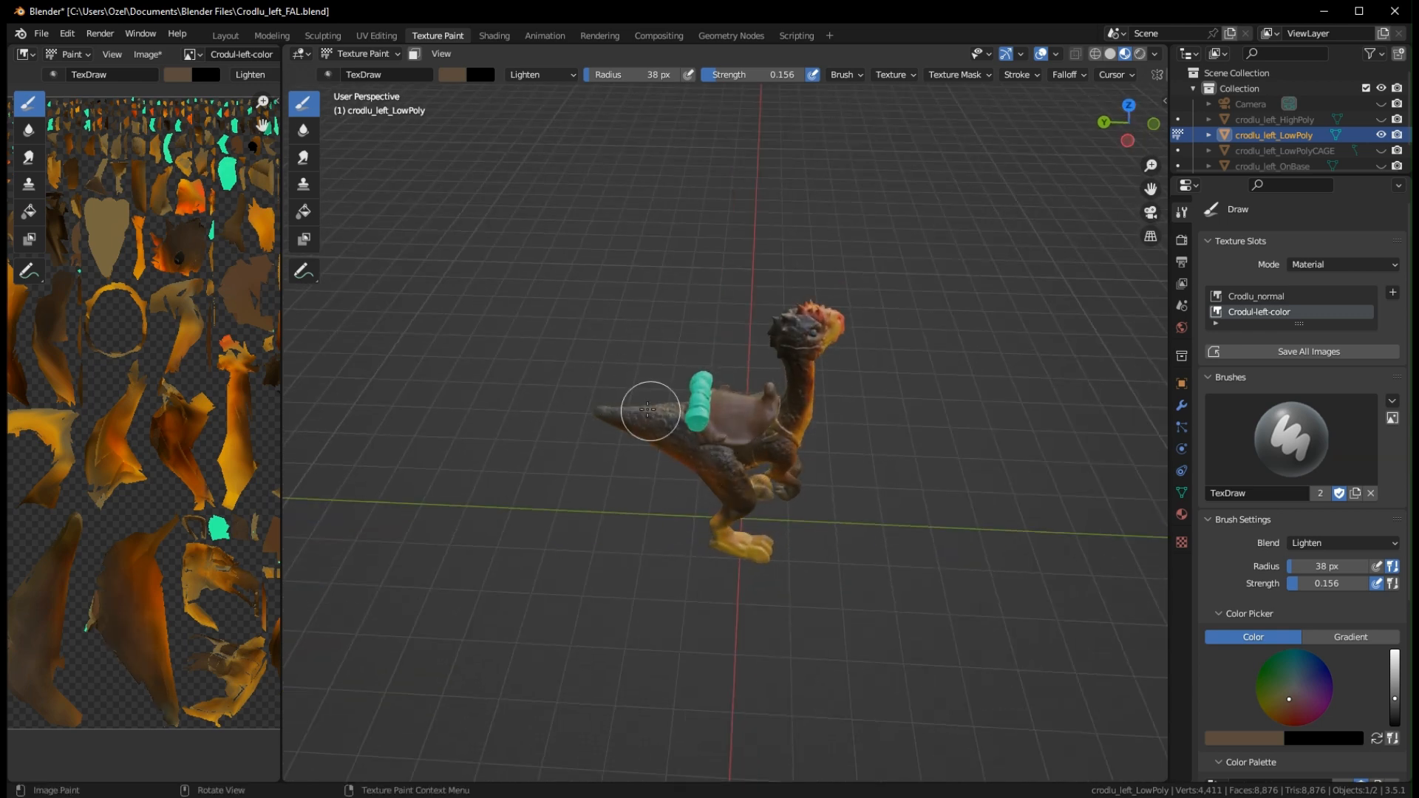
middle_click_drag(804, 503, 786, 398)
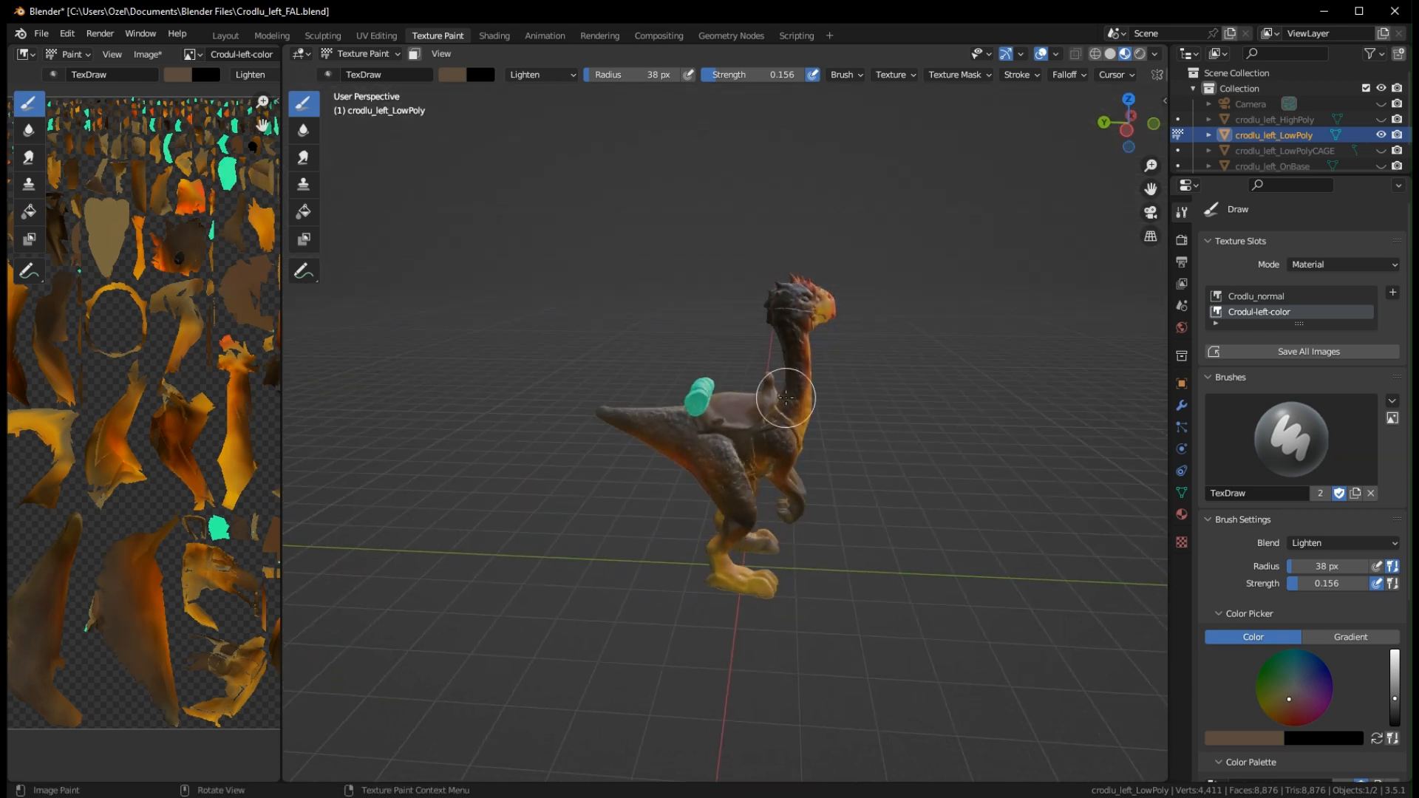
left_click_drag(790, 293, 773, 337)
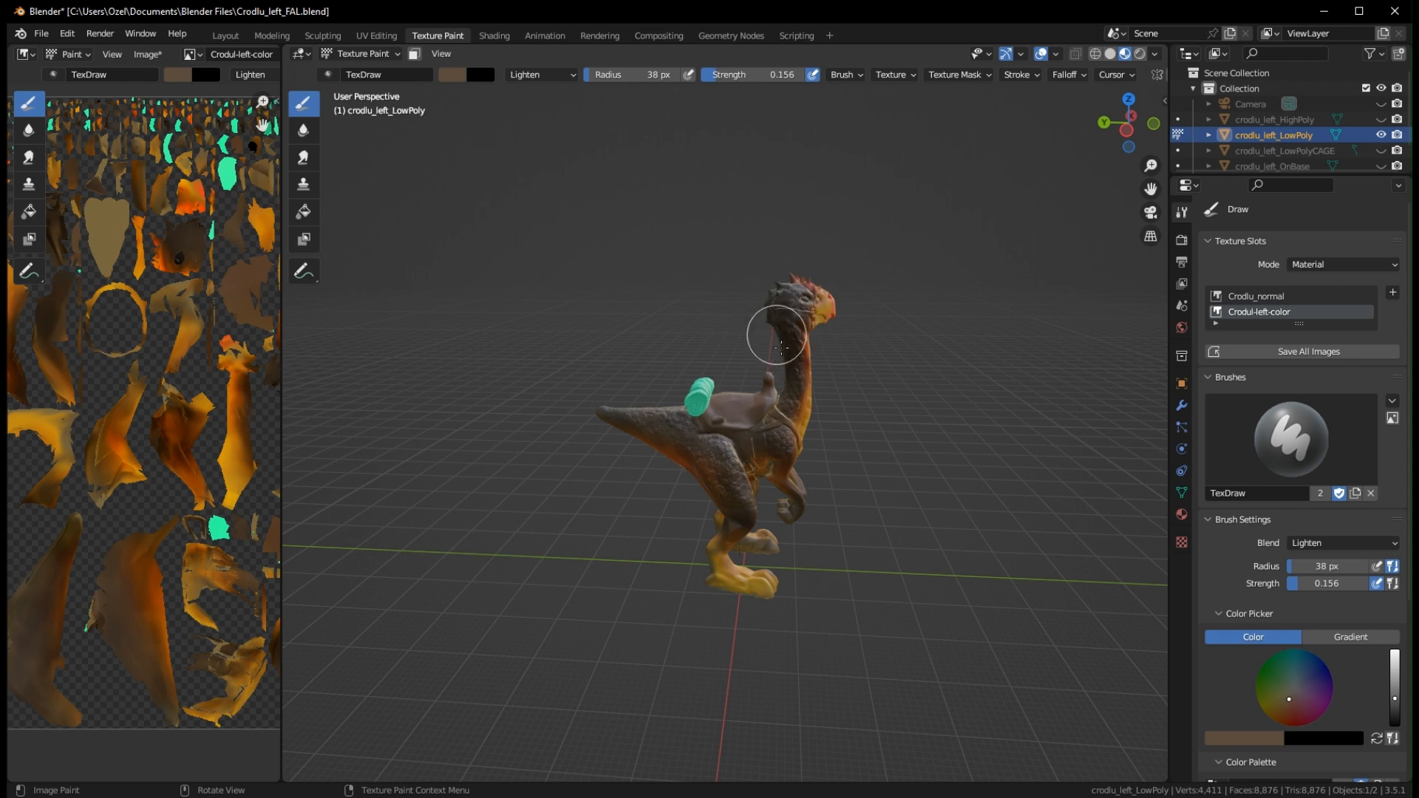
Lighten the remaining dark areas on the head, legs, back and tail with the muted brown brush from several angles
middle_click_drag(801, 357, 776, 421)
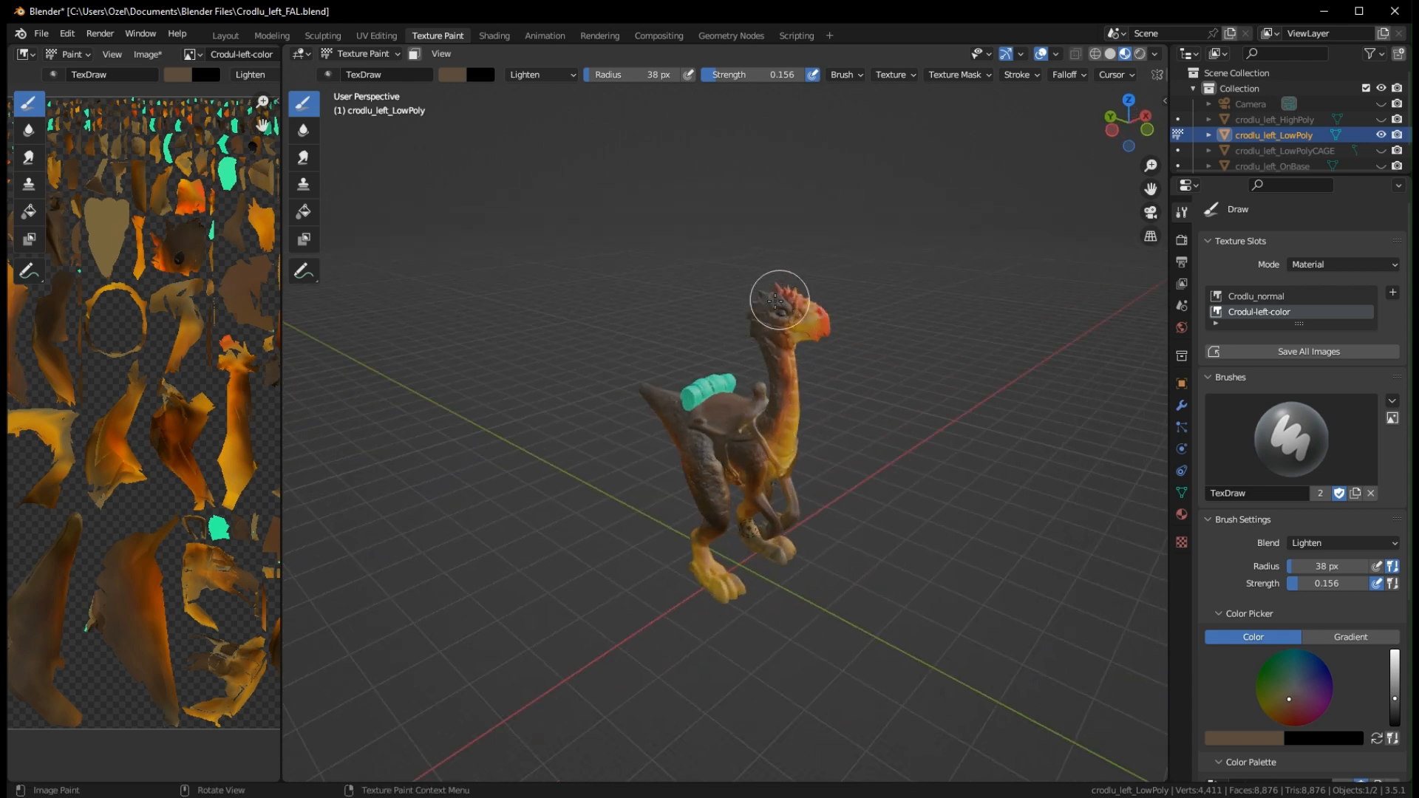
mouse_move(757, 503)
middle_mouse_down()
mouse_move(736, 499)
mouse_move(745, 484)
middle_mouse_up()
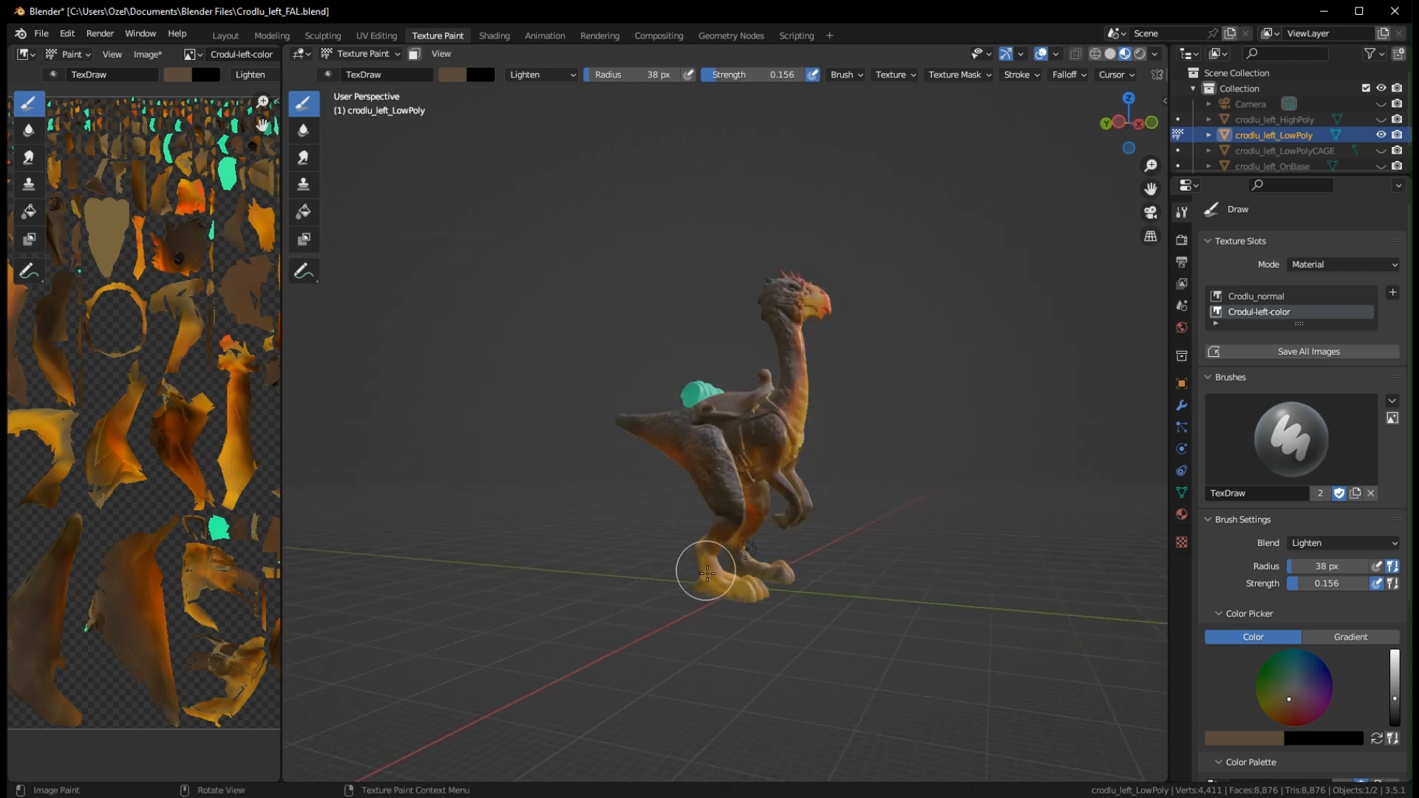
middle_click_drag(847, 534, 747, 471)
middle_click_drag(712, 404, 712, 419)
middle_click_drag(703, 544, 661, 399)
middle_click_drag(770, 321, 665, 285)
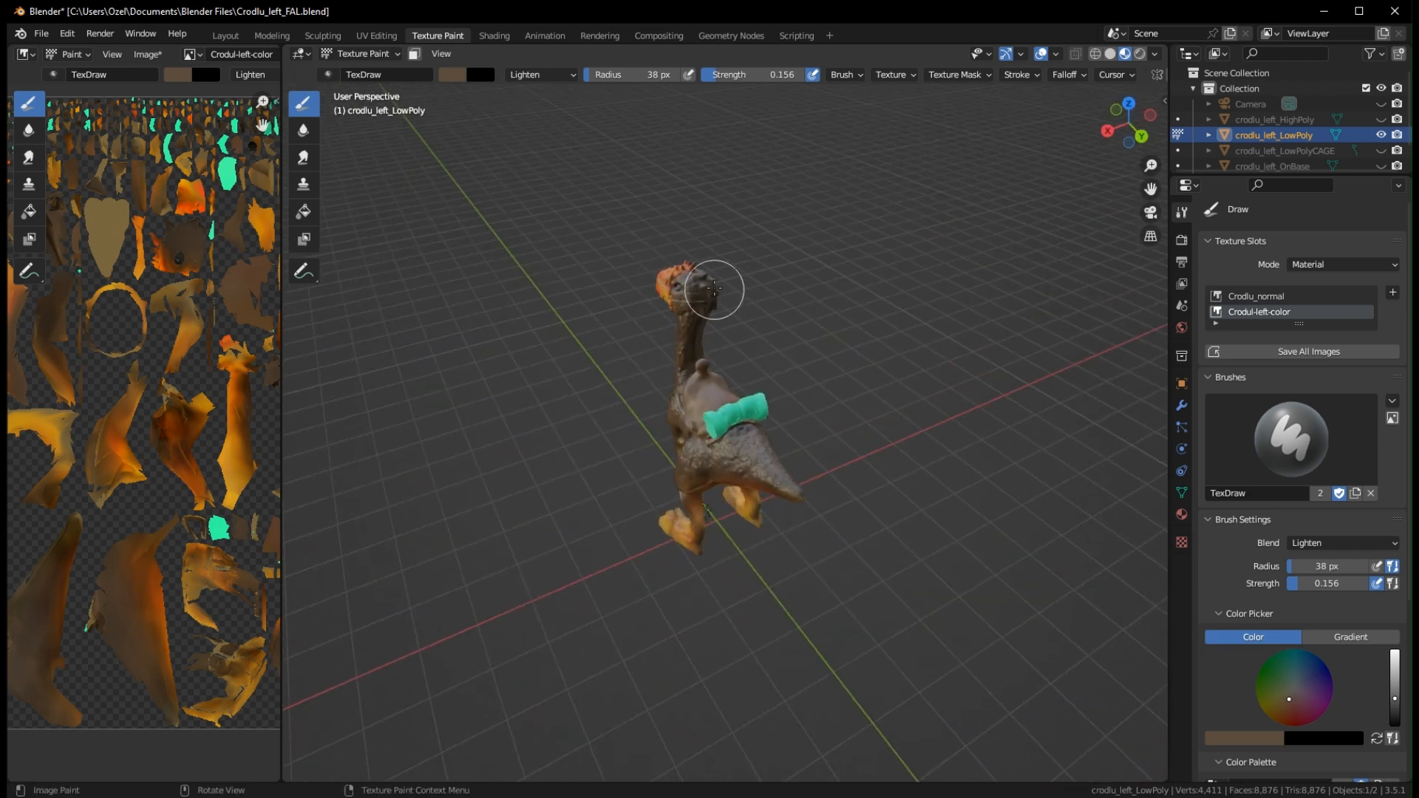
middle_click_drag(782, 351, 674, 319)
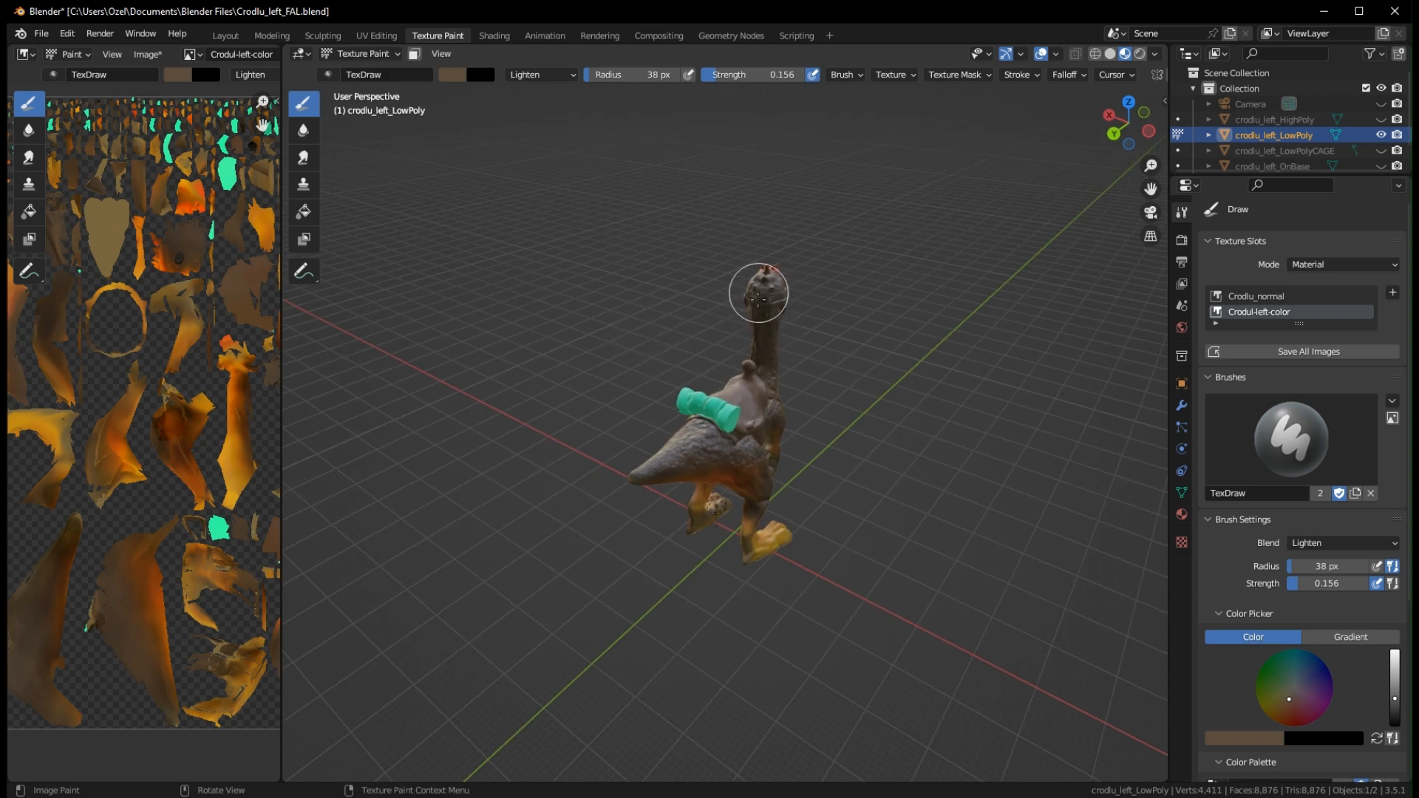
middle_click_drag(762, 292, 790, 293)
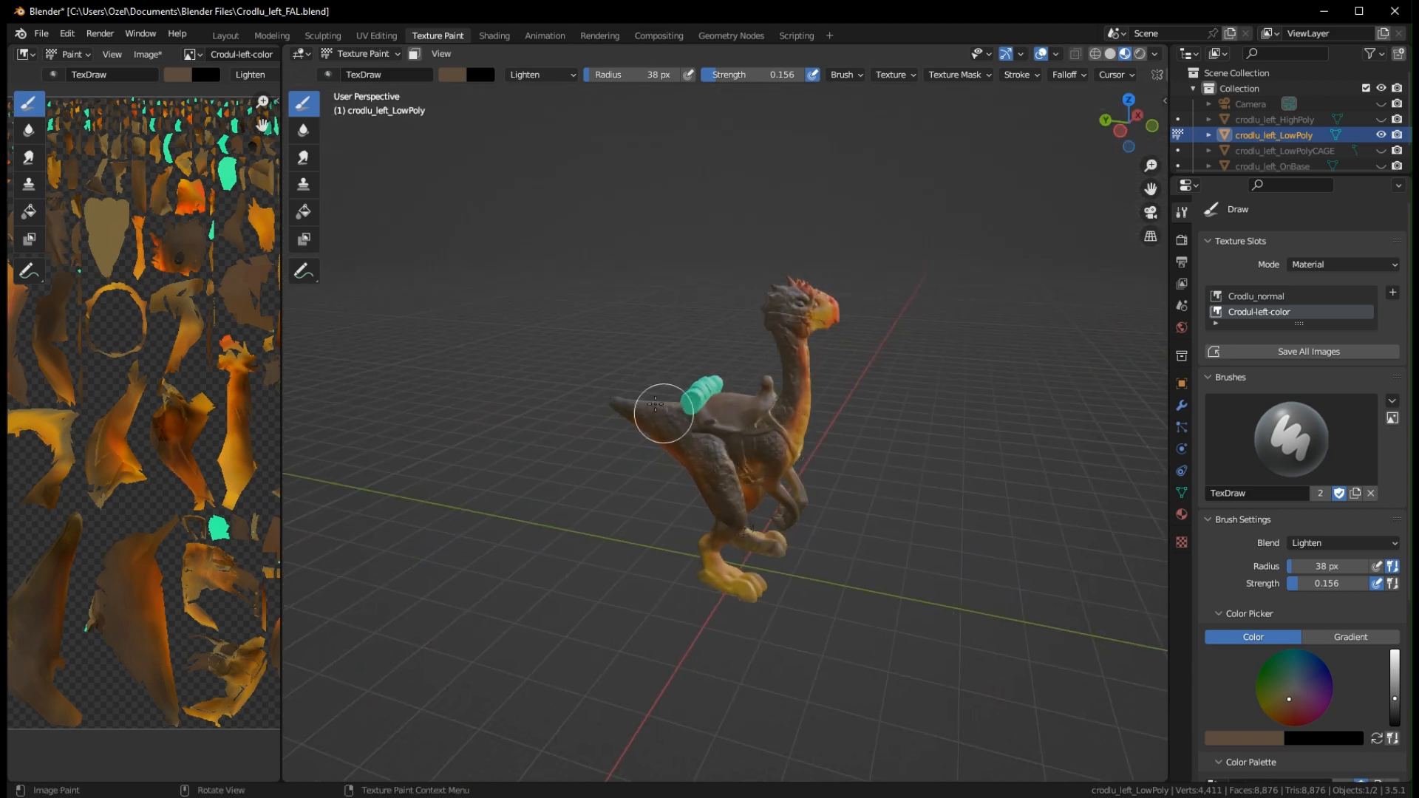
Even out the muted brown lightening across both flanks, the chest and the legs
middle_click_drag(796, 460, 653, 430)
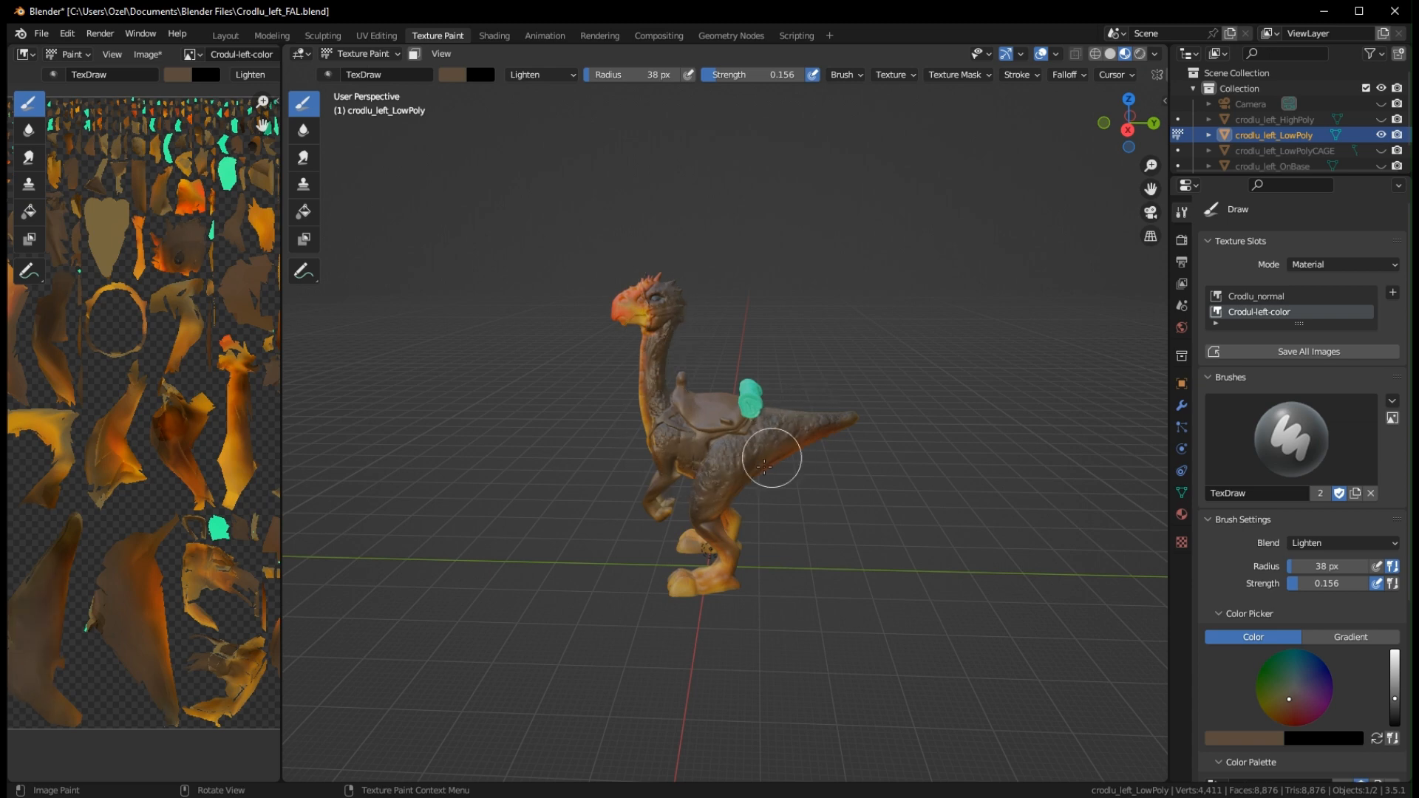
middle_click_drag(848, 416, 714, 420)
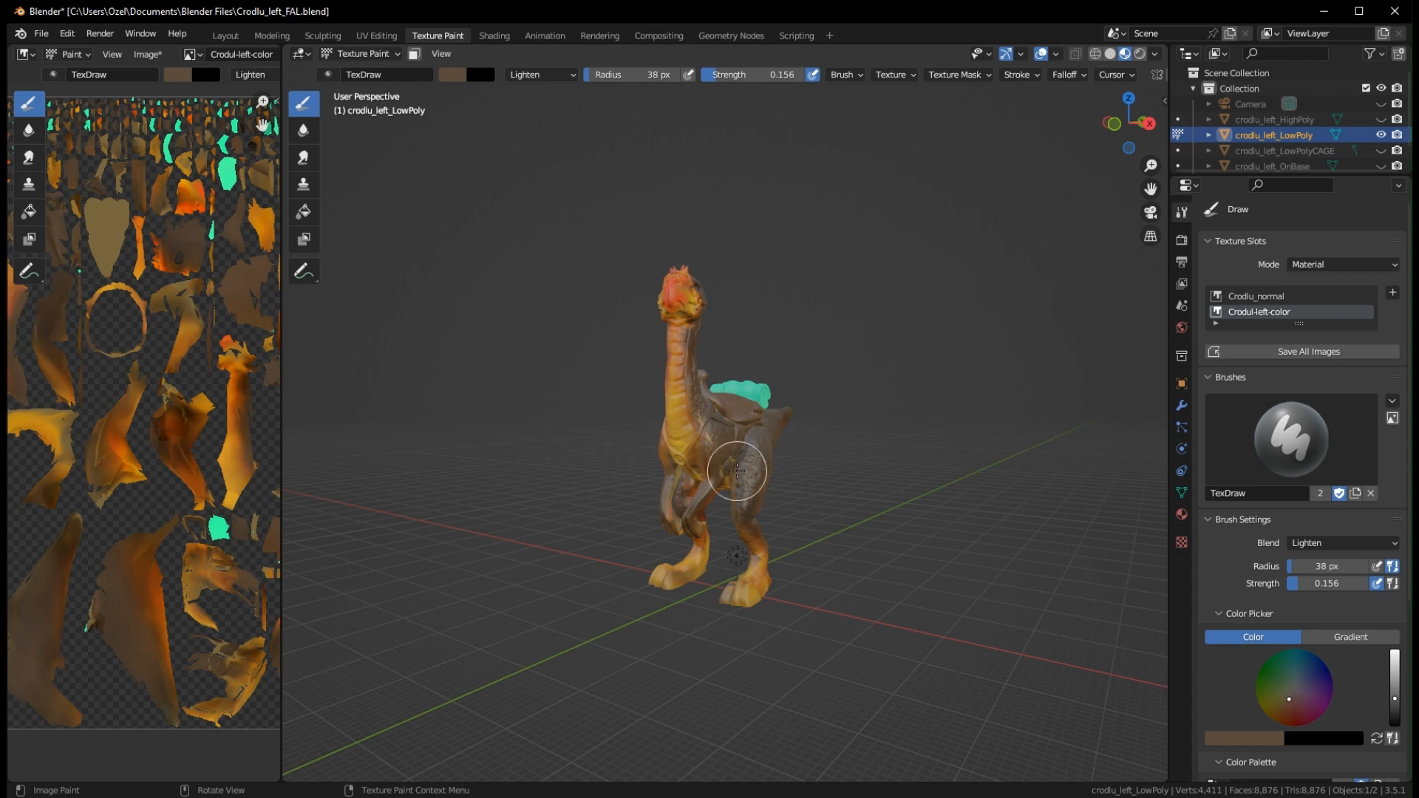
middle_click_drag(747, 523, 693, 439)
middle_click_drag(771, 479, 802, 425)
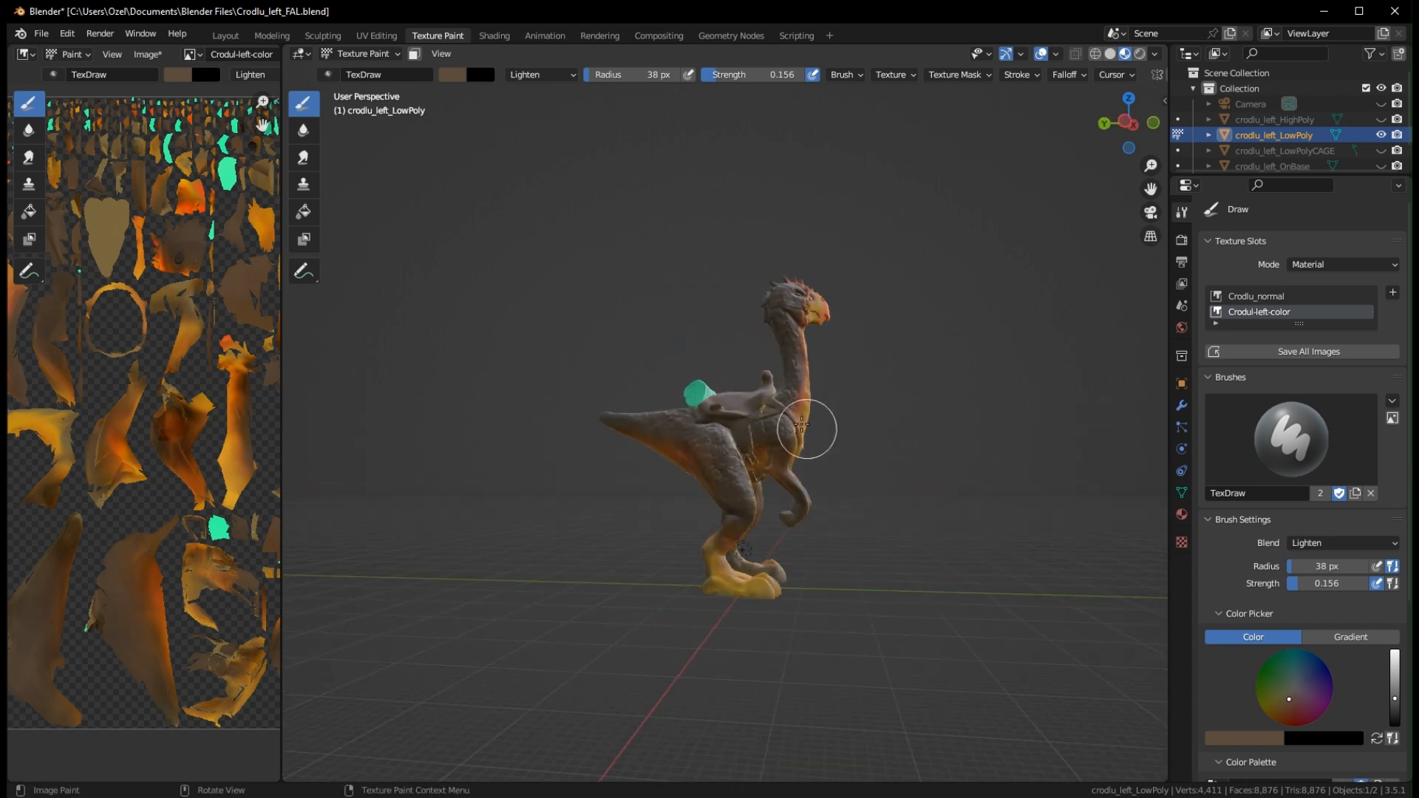
Blend the muted brown lightening over the top of the head, the neck, the saddle area and the rear
middle_click_drag(670, 416, 658, 458)
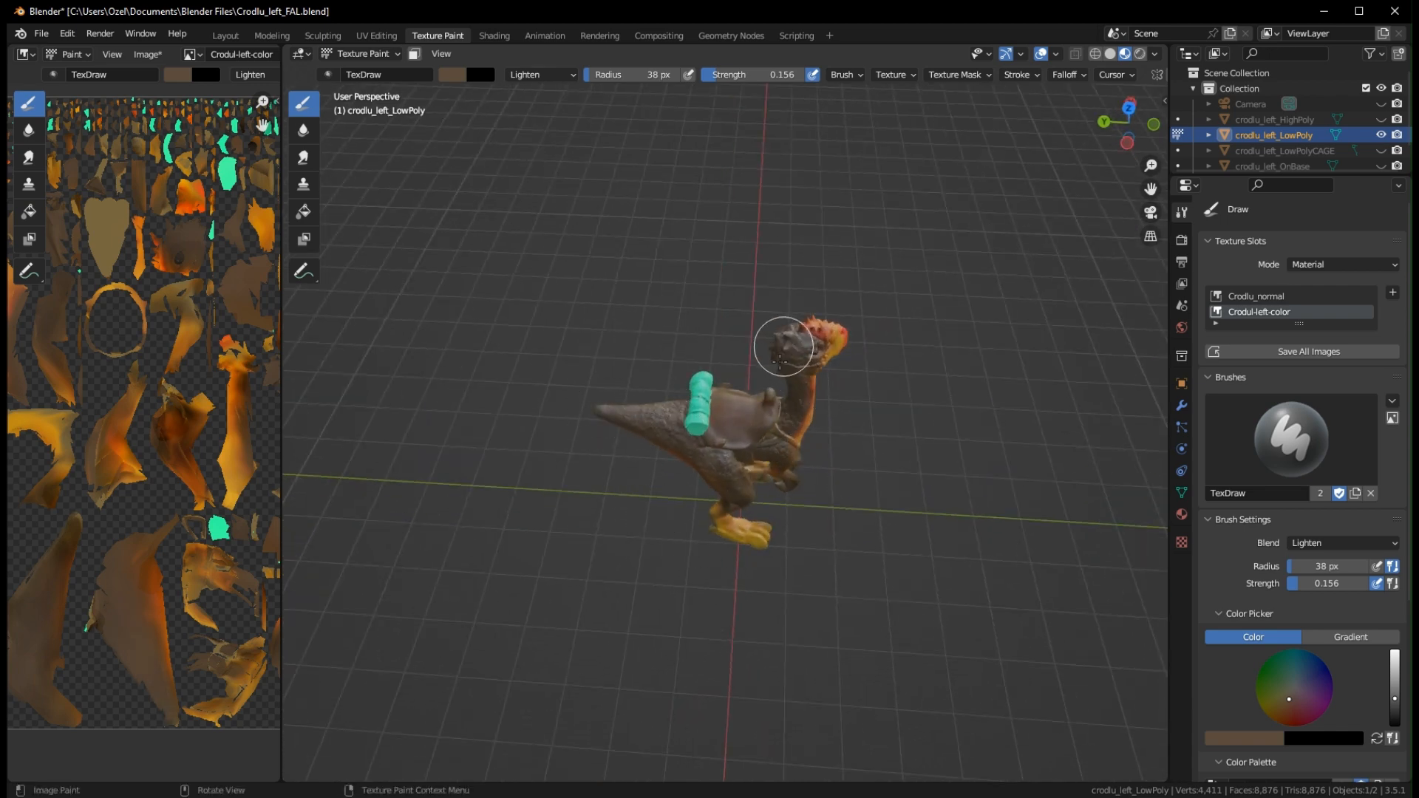
middle_click_drag(779, 357, 671, 398)
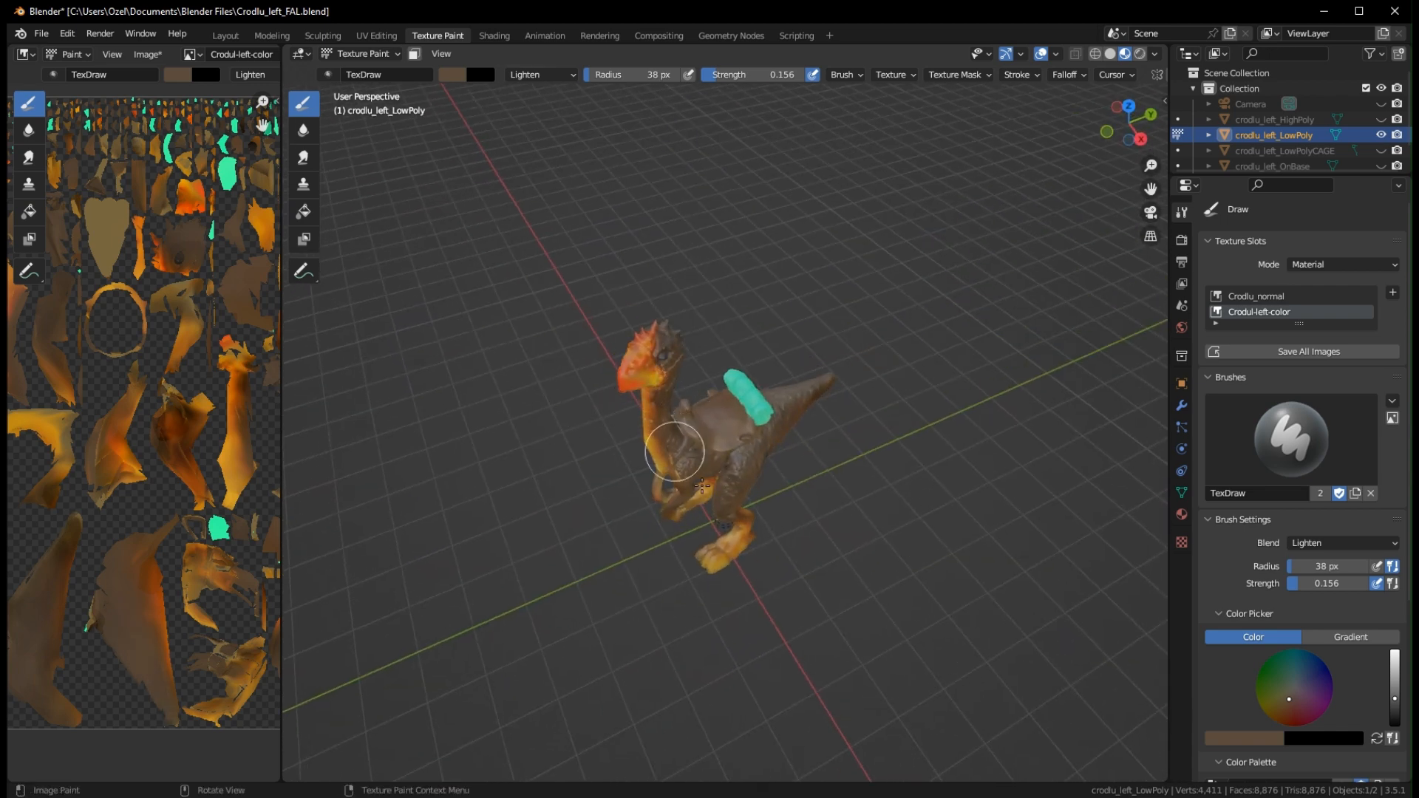
middle_click_drag(797, 482, 731, 406)
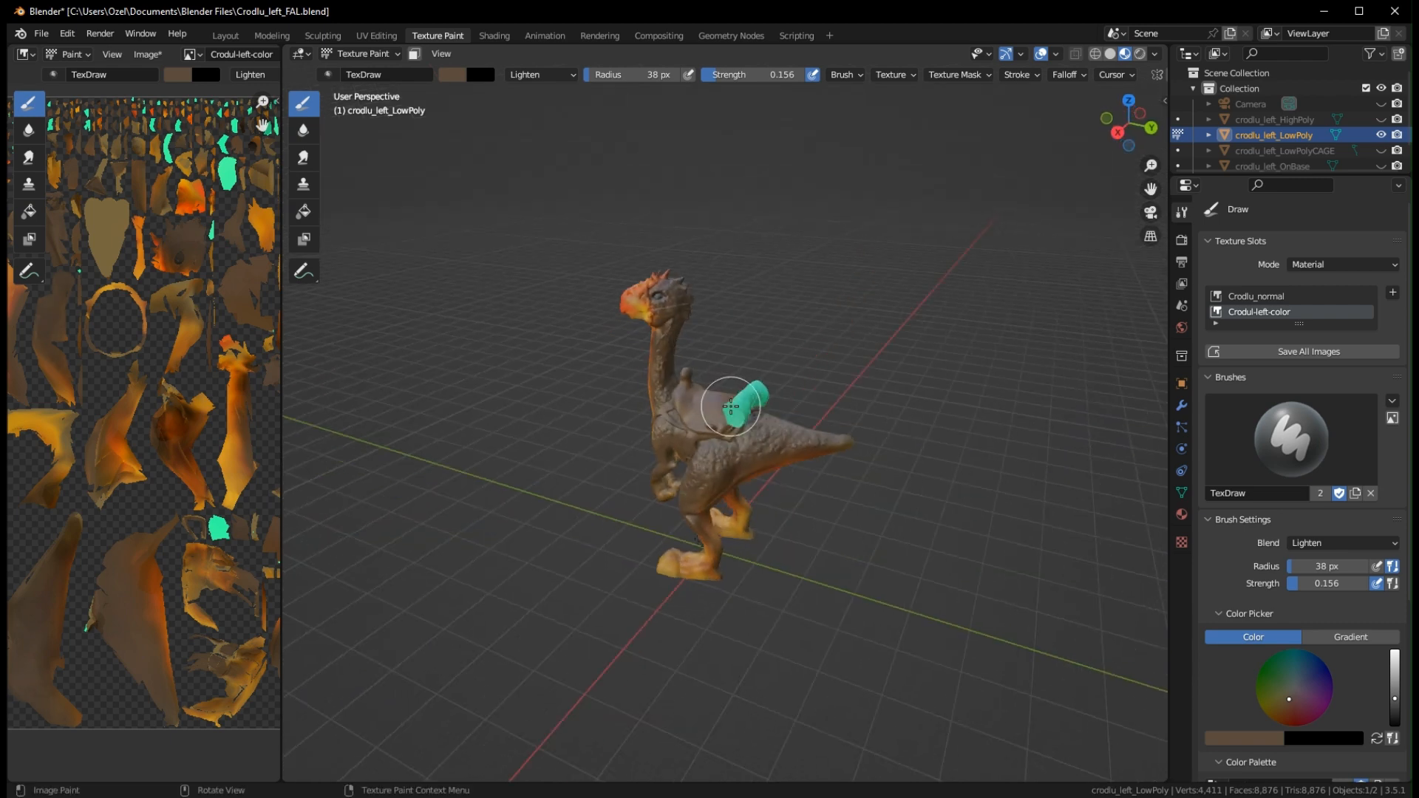
middle_click_drag(833, 411, 766, 435)
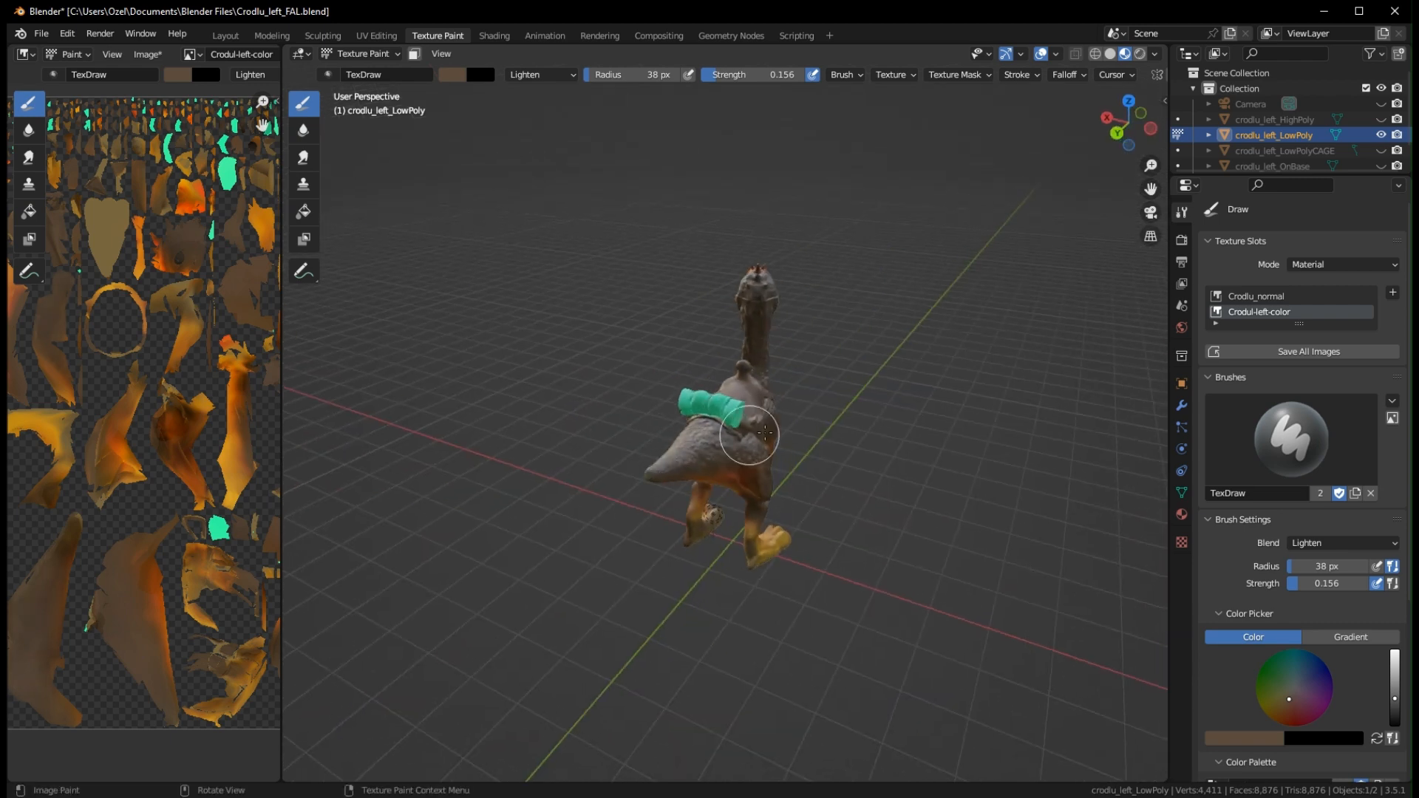
middle_click_drag(797, 489, 675, 507)
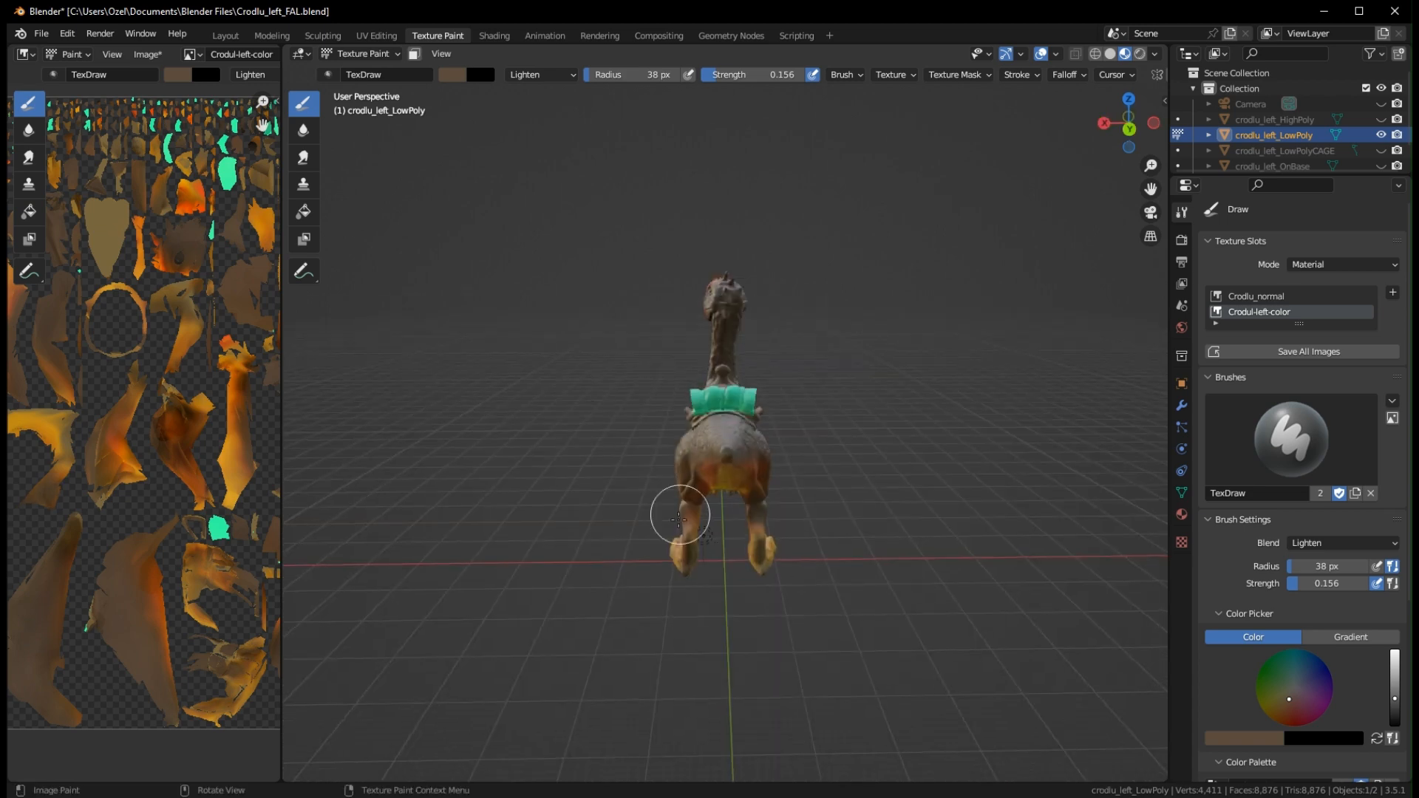
Change the brush colour to a dark reddish brown and bring the creature's neck, saddle and flank into close view
scroll(725, 516, "up", 8)
mouse_move(862, 652)
middle_mouse_down()
mouse_move(983, 591)
mouse_move(706, 605)
middle_mouse_up()
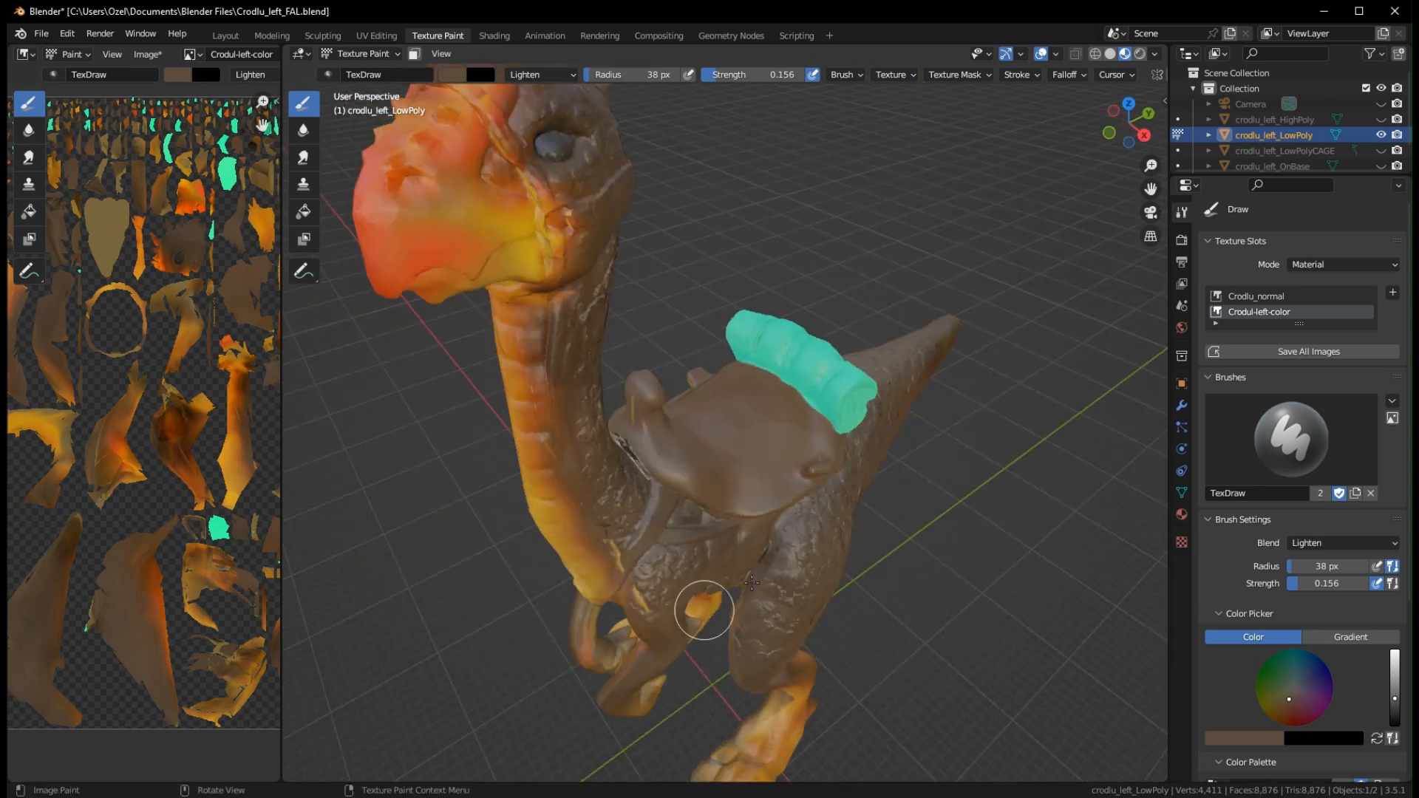
left_click(1298, 713)
left_click_drag(1394, 684, 1395, 708)
scroll(1266, 707, "up", 3)
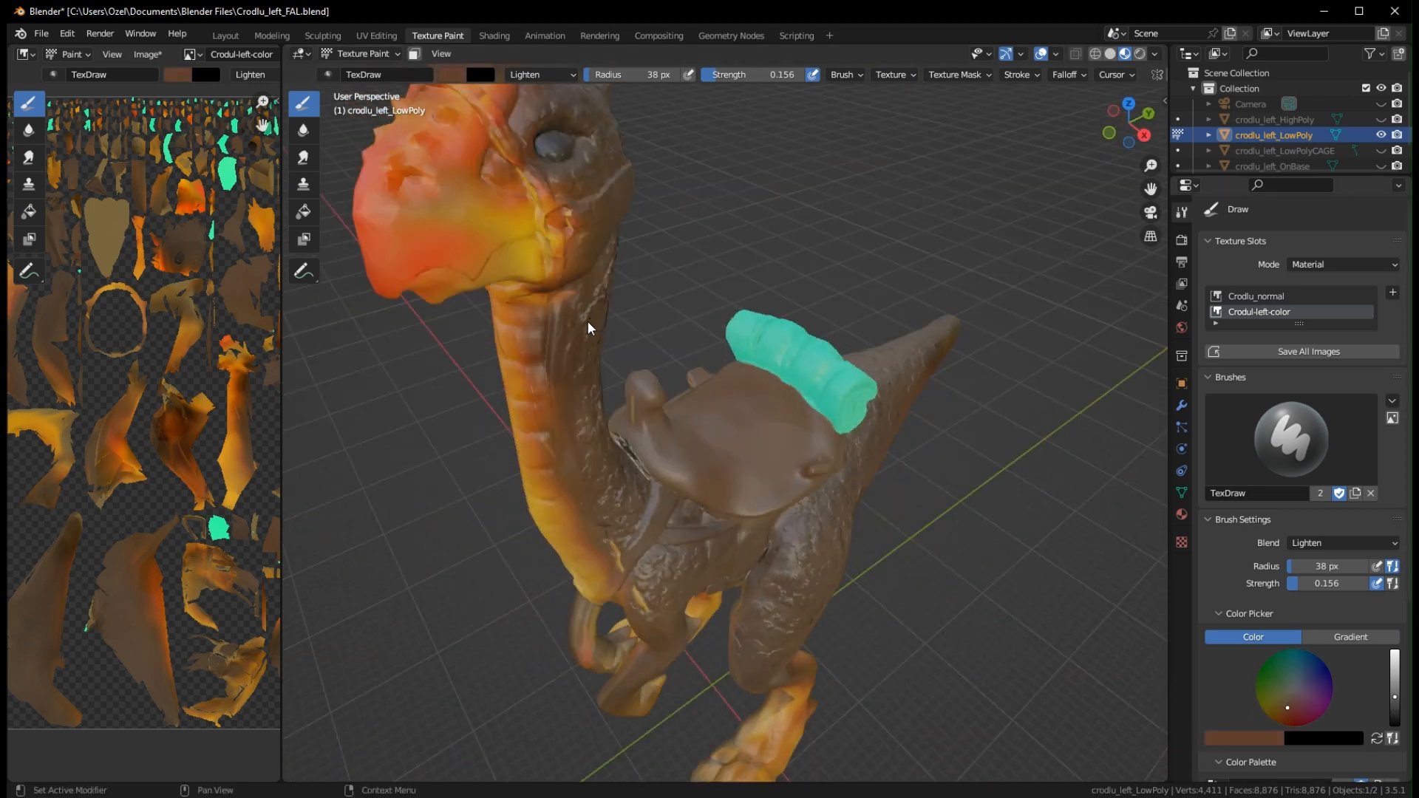
middle_click_drag(1102, 706, 968, 651)
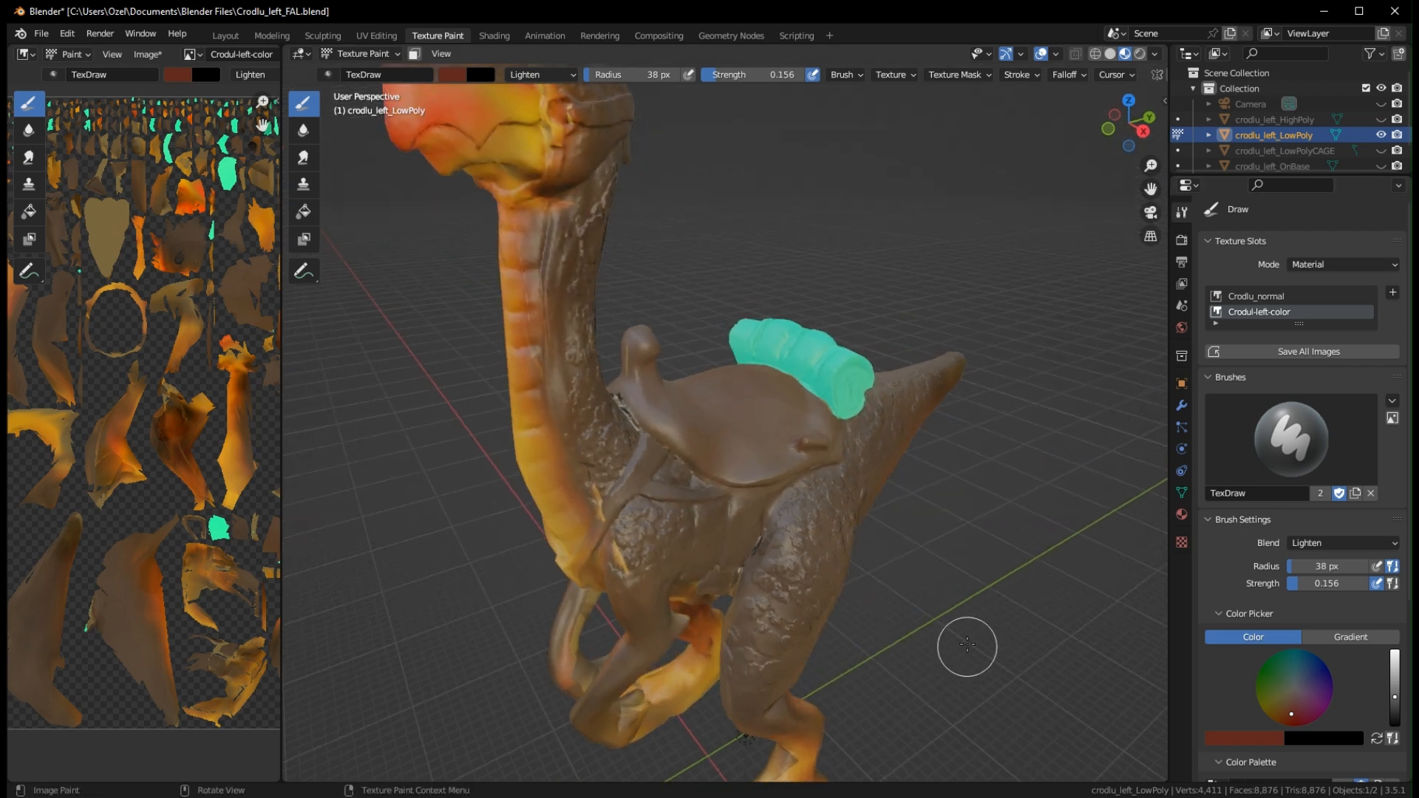
Smear the yellow streaks between the creature's neck and shoulder into the surrounding brown skin
scroll(929, 583, "up", 5)
middle_click_drag(1042, 437, 842, 340)
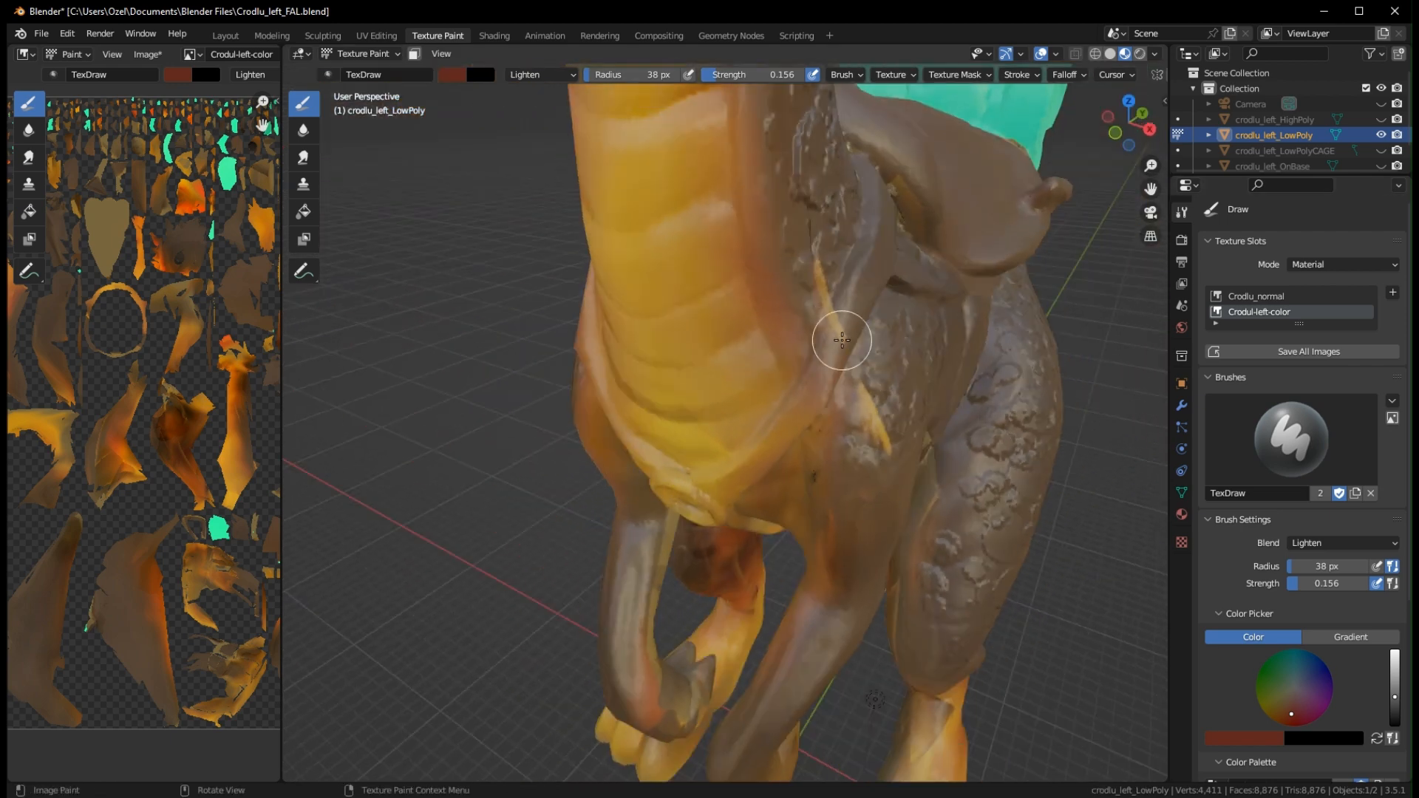
left_click(303, 133)
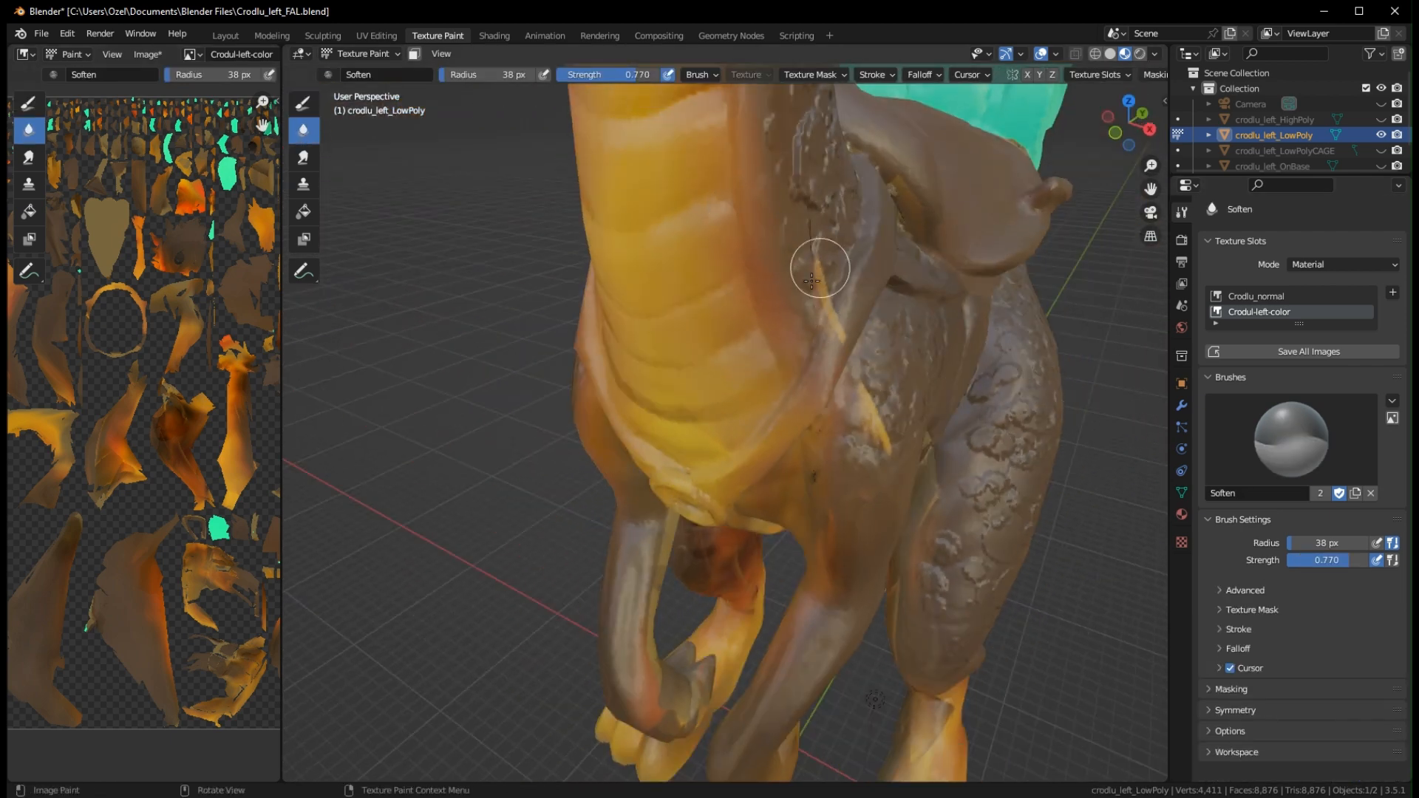
left_click(305, 158)
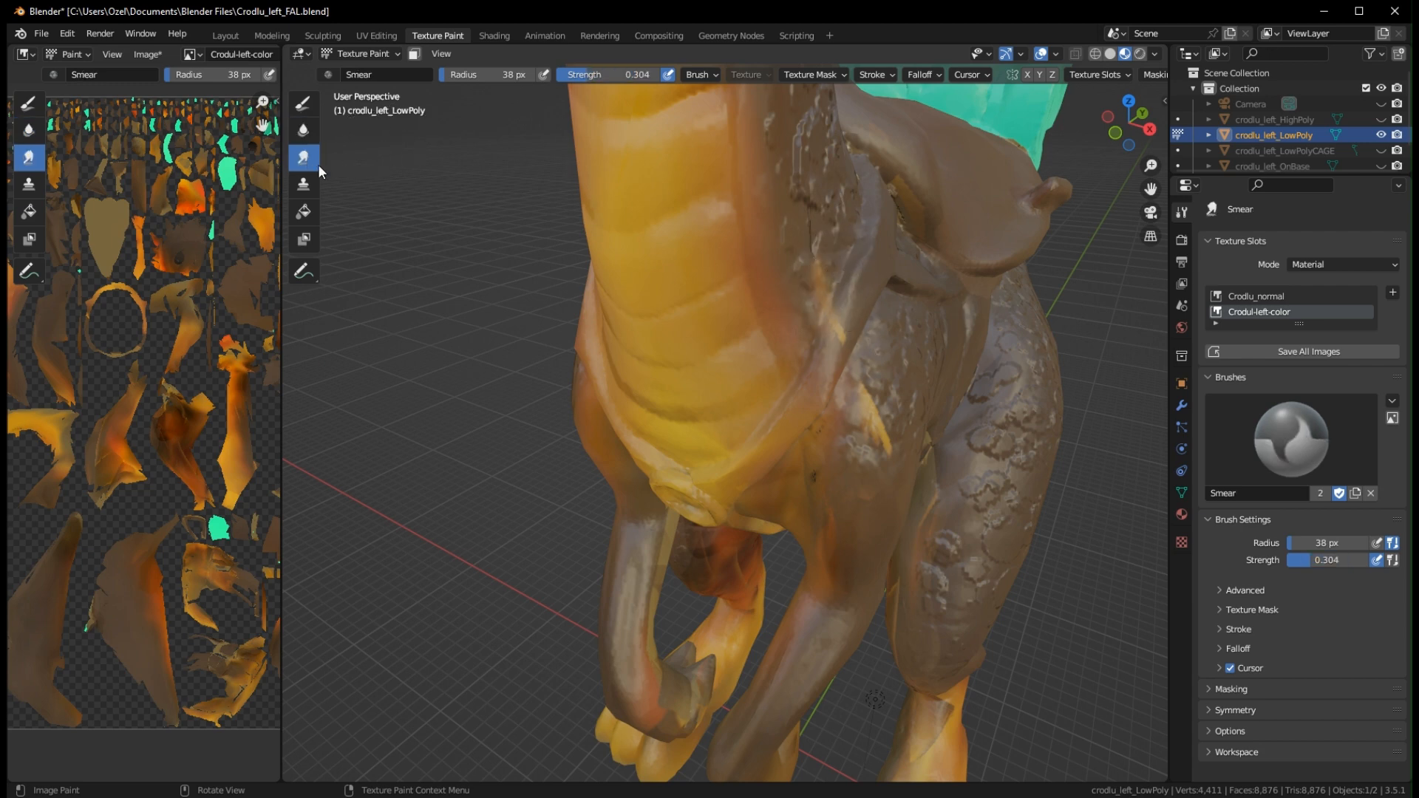
mouse_move(836, 310)
left_mouse_down()
mouse_move(864, 435)
mouse_move(883, 435)
left_mouse_up()
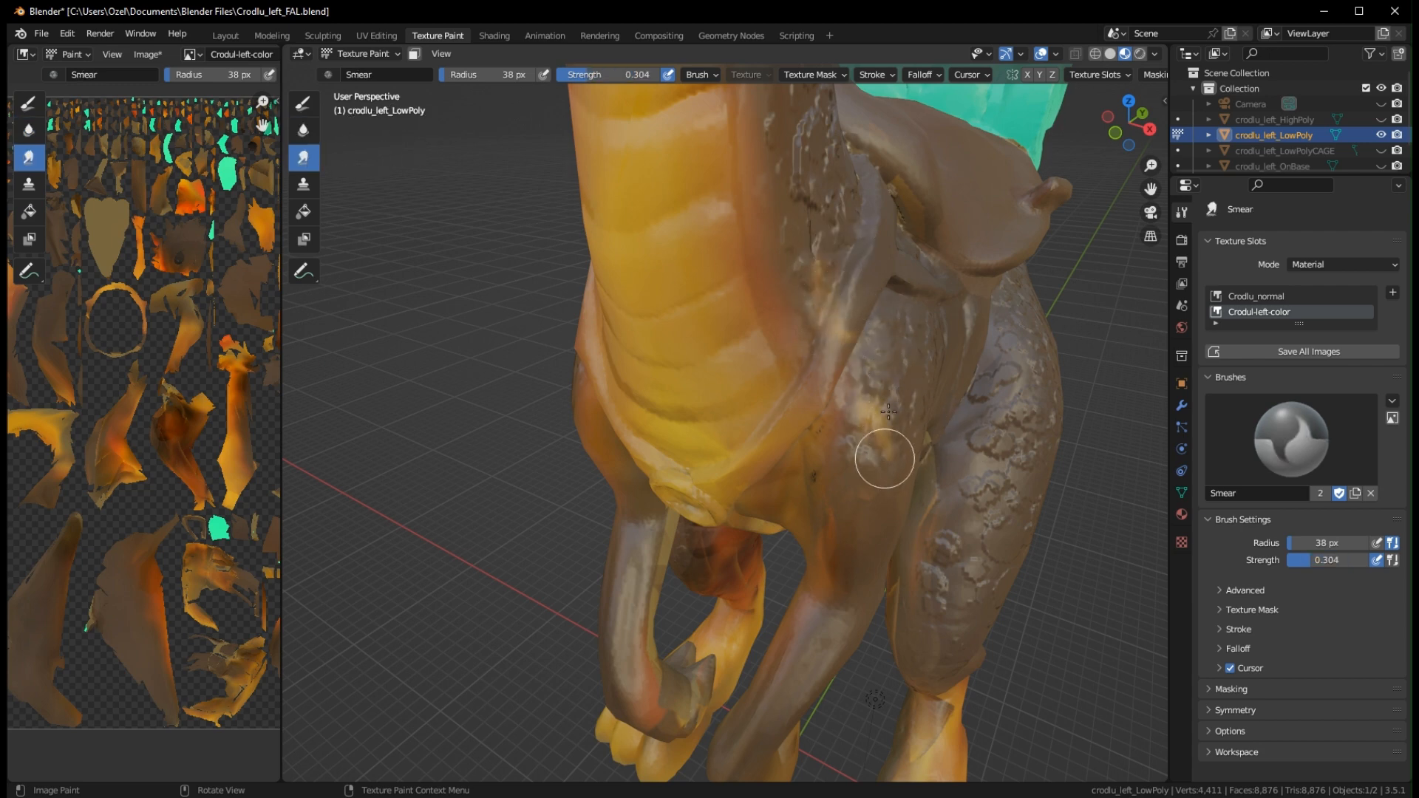
middle_click_drag(882, 435, 731, 222)
Set the Smear strength to 0.785 and blend the paint at the base of the neck beside the harness strap
left_click_drag(591, 77, 597, 78)
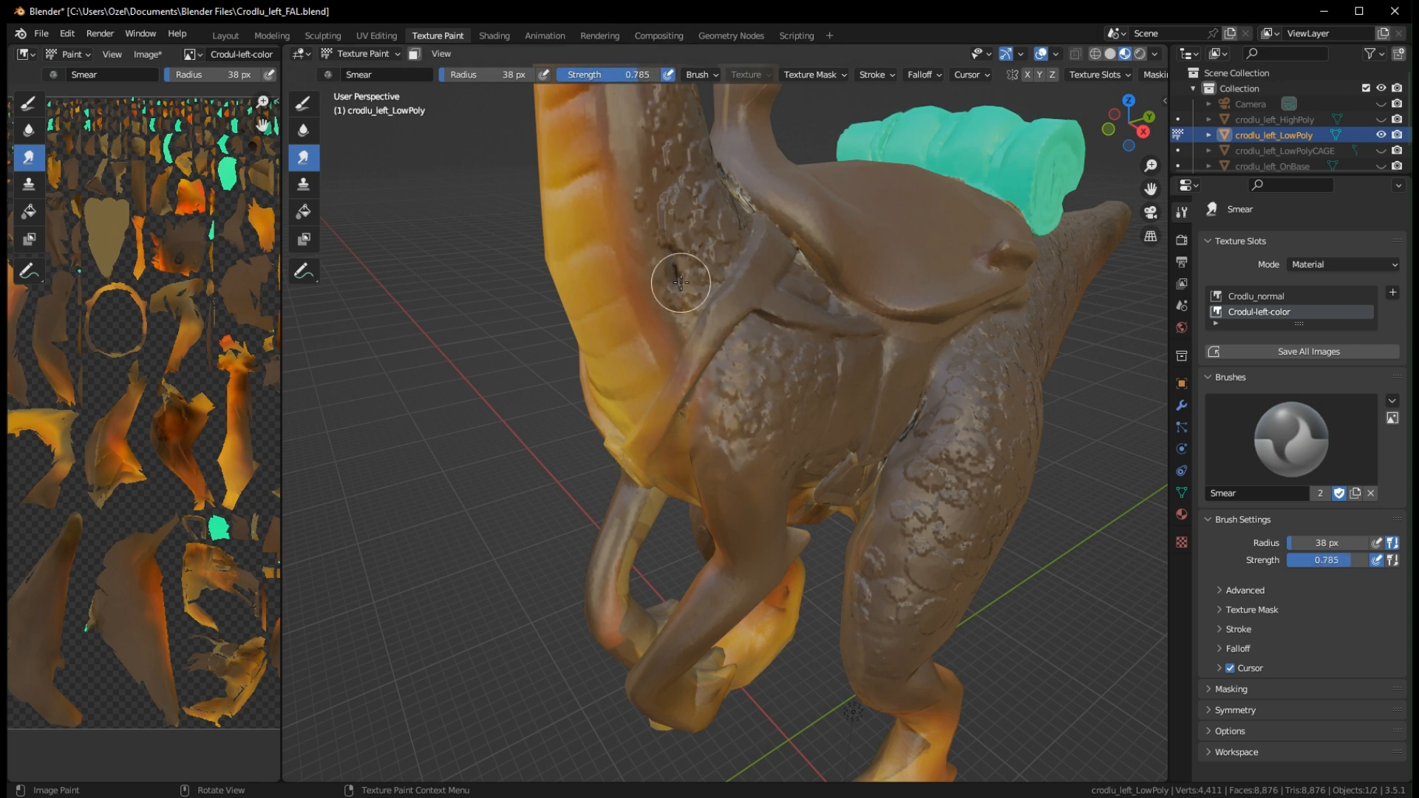
scroll(699, 285, "up", 2)
middle_click_drag(698, 284, 644, 325)
mouse_move(655, 316)
left_mouse_down()
mouse_move(643, 397)
mouse_move(585, 317)
mouse_move(670, 422)
mouse_move(619, 366)
left_mouse_up()
mouse_move(602, 411)
middle_mouse_down()
mouse_move(817, 411)
mouse_move(935, 391)
mouse_move(762, 339)
middle_mouse_up()
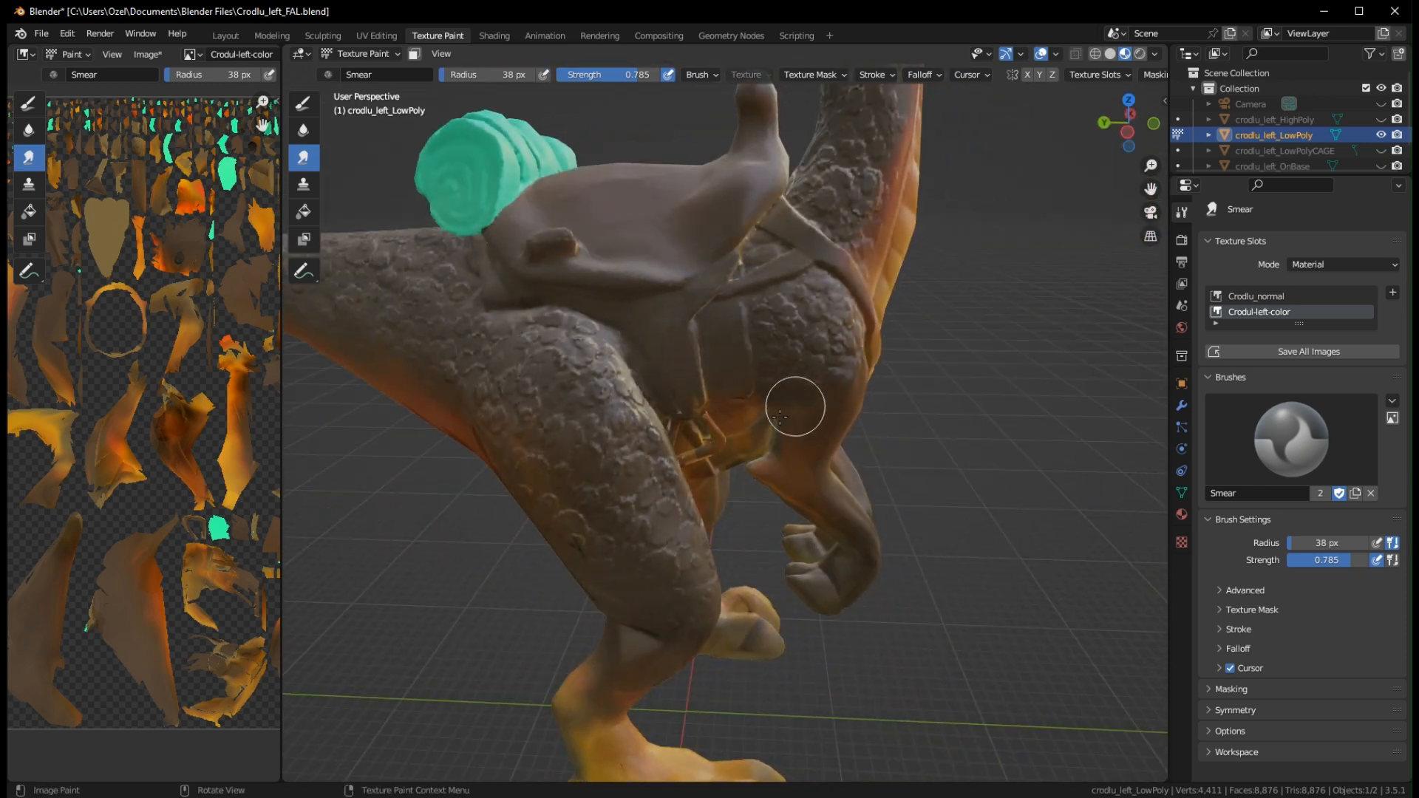
middle_click_drag(758, 450, 751, 424)
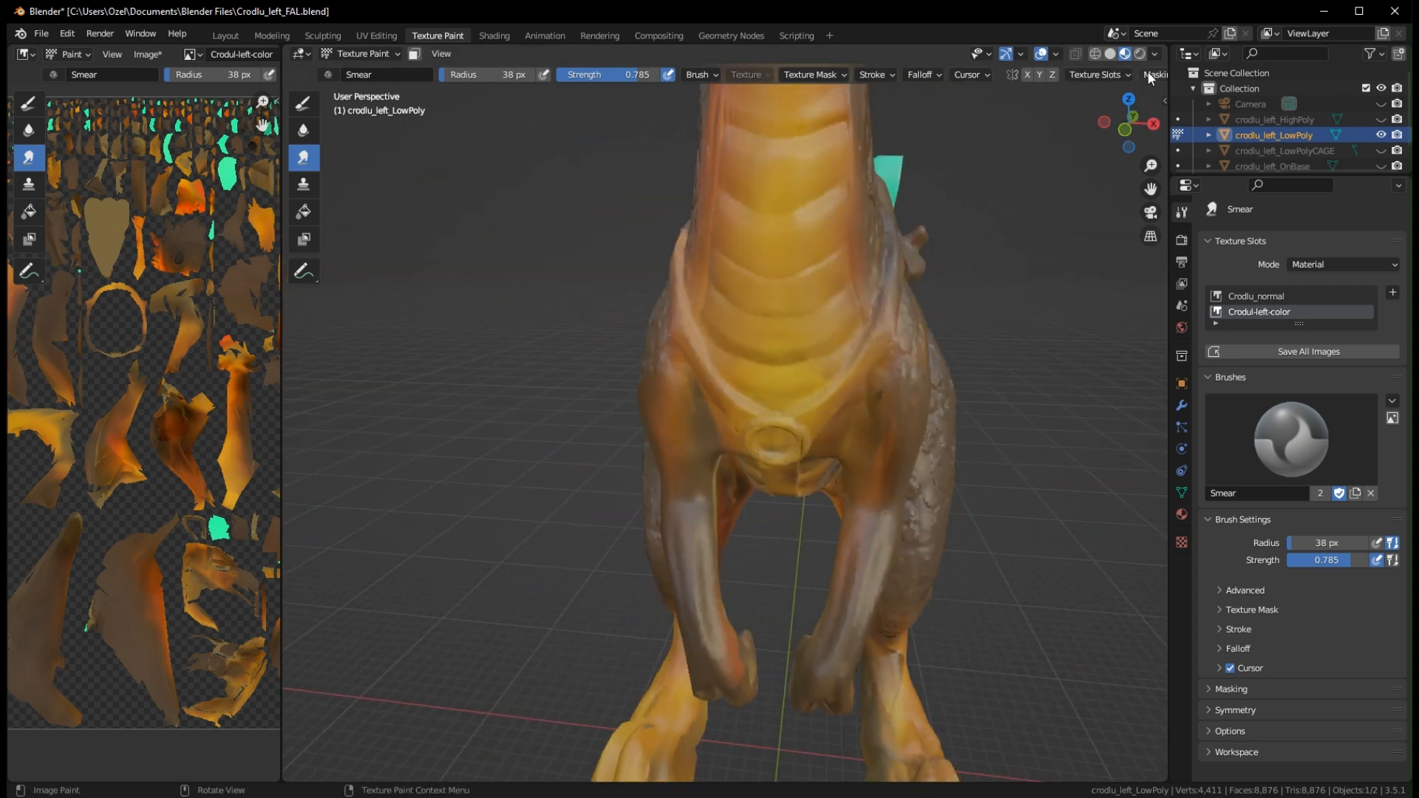
Choose a preset curve shape for the Smear brush's falloff
left_click(924, 75)
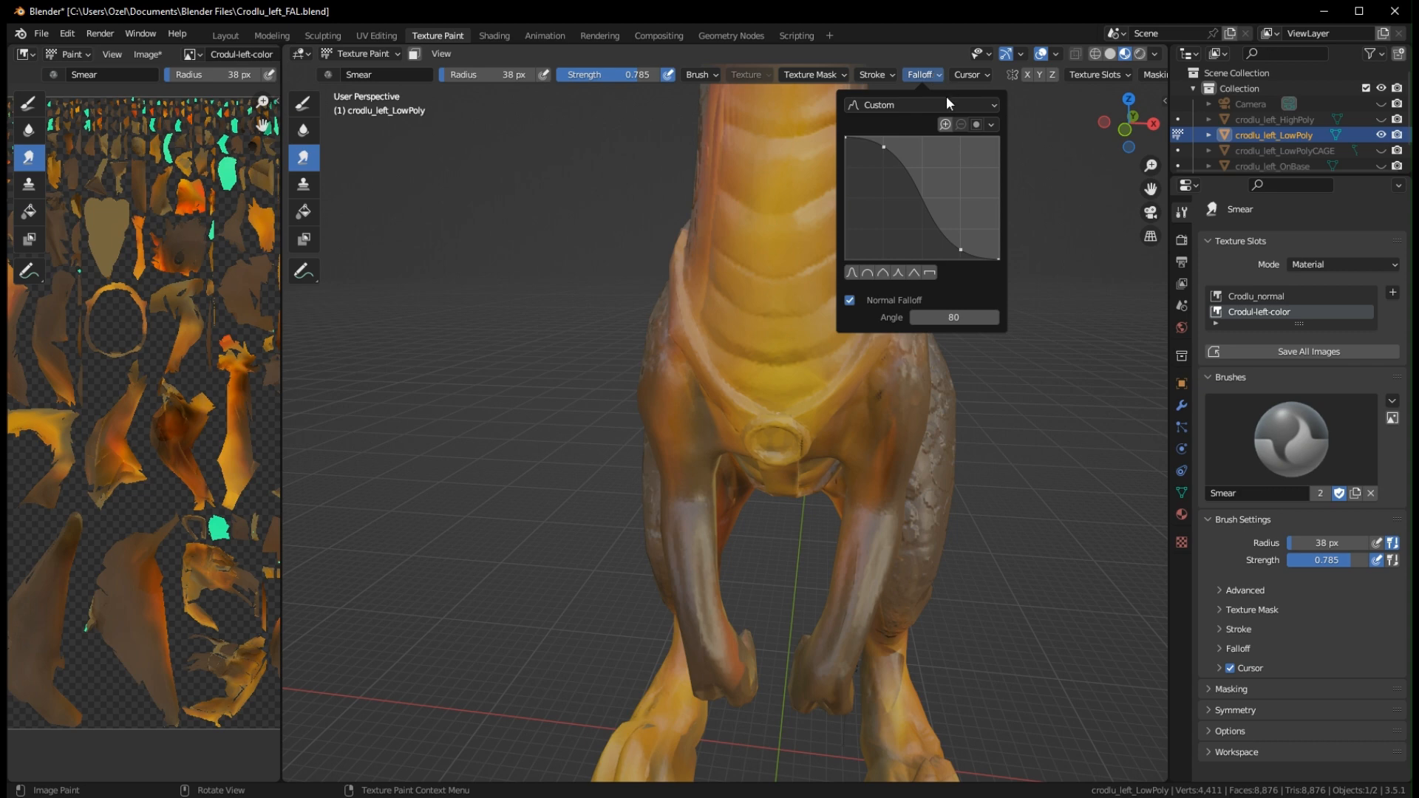
left_click(945, 105)
left_click(887, 276)
middle_click_drag(951, 322, 899, 324)
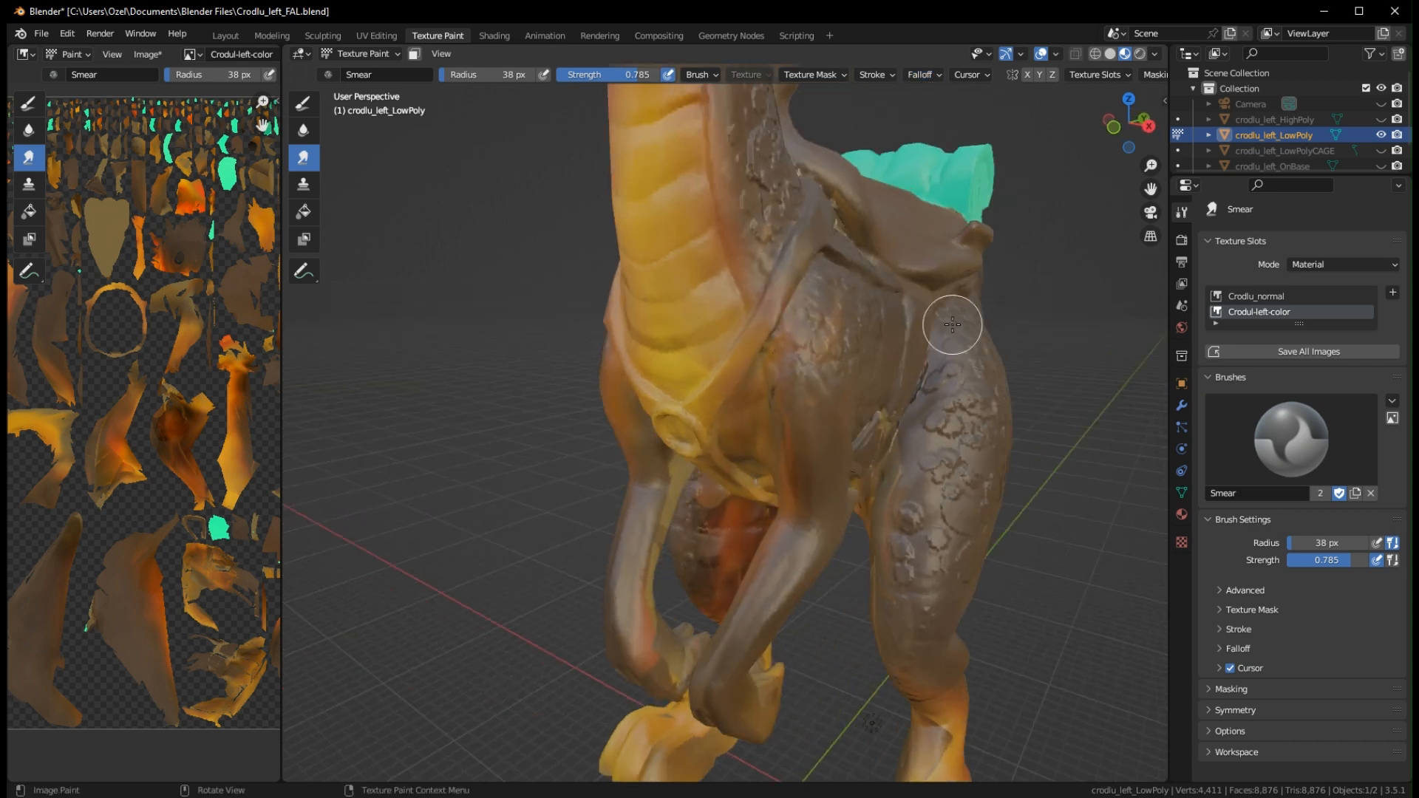
Switch to the Draw brush with strength 1.000 and the Mix blending mode for painting the chest harness
scroll(900, 324, "up", 4)
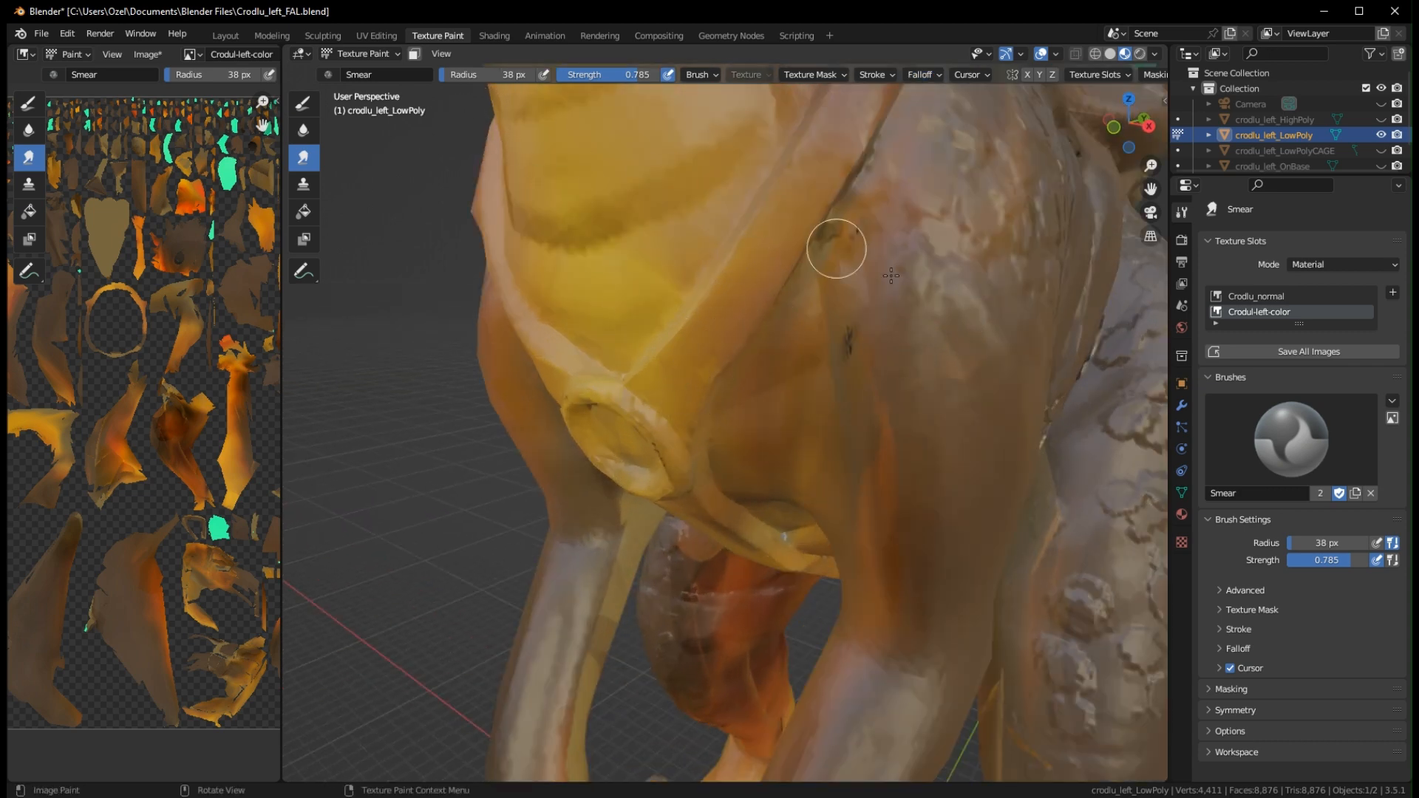
left_click(304, 104)
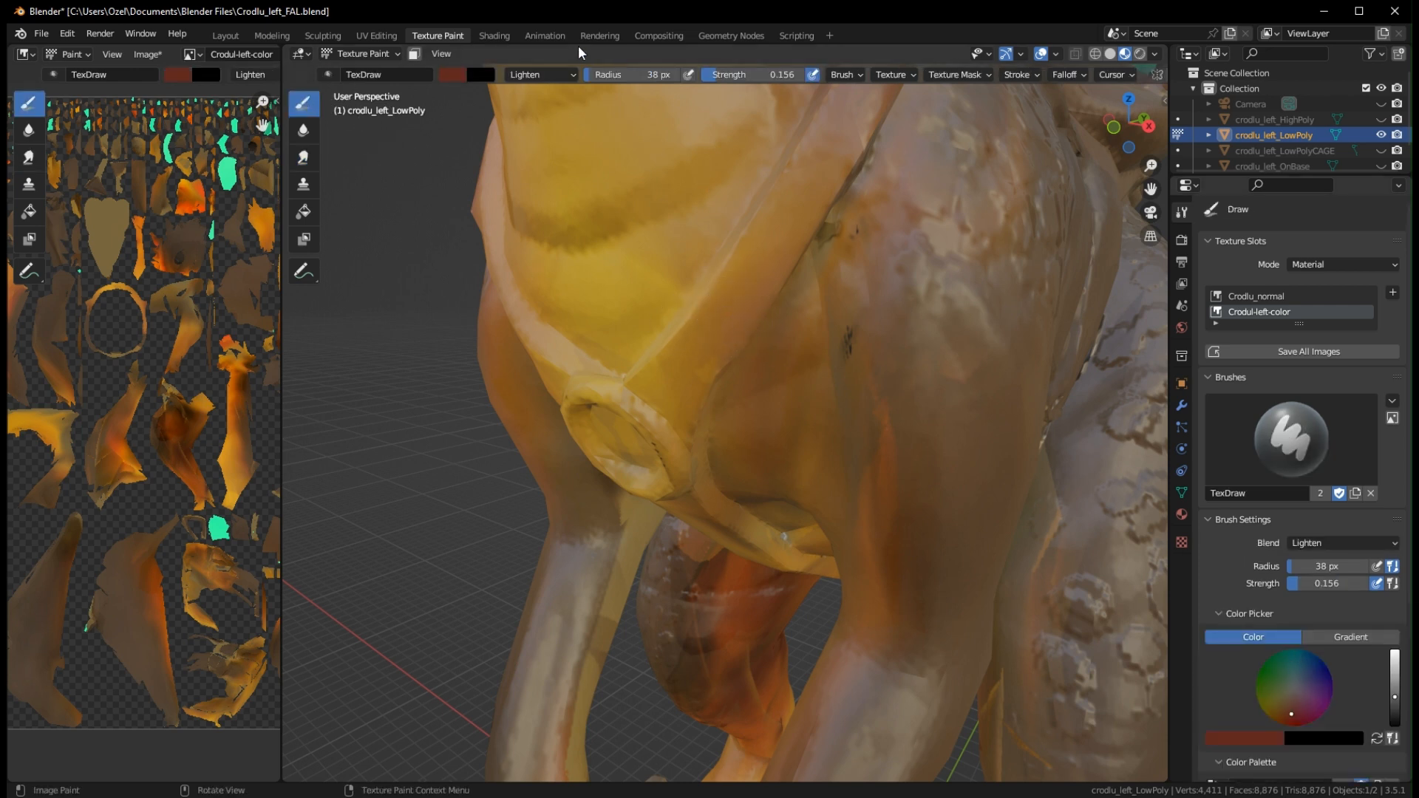
left_click_drag(708, 77, 785, 77)
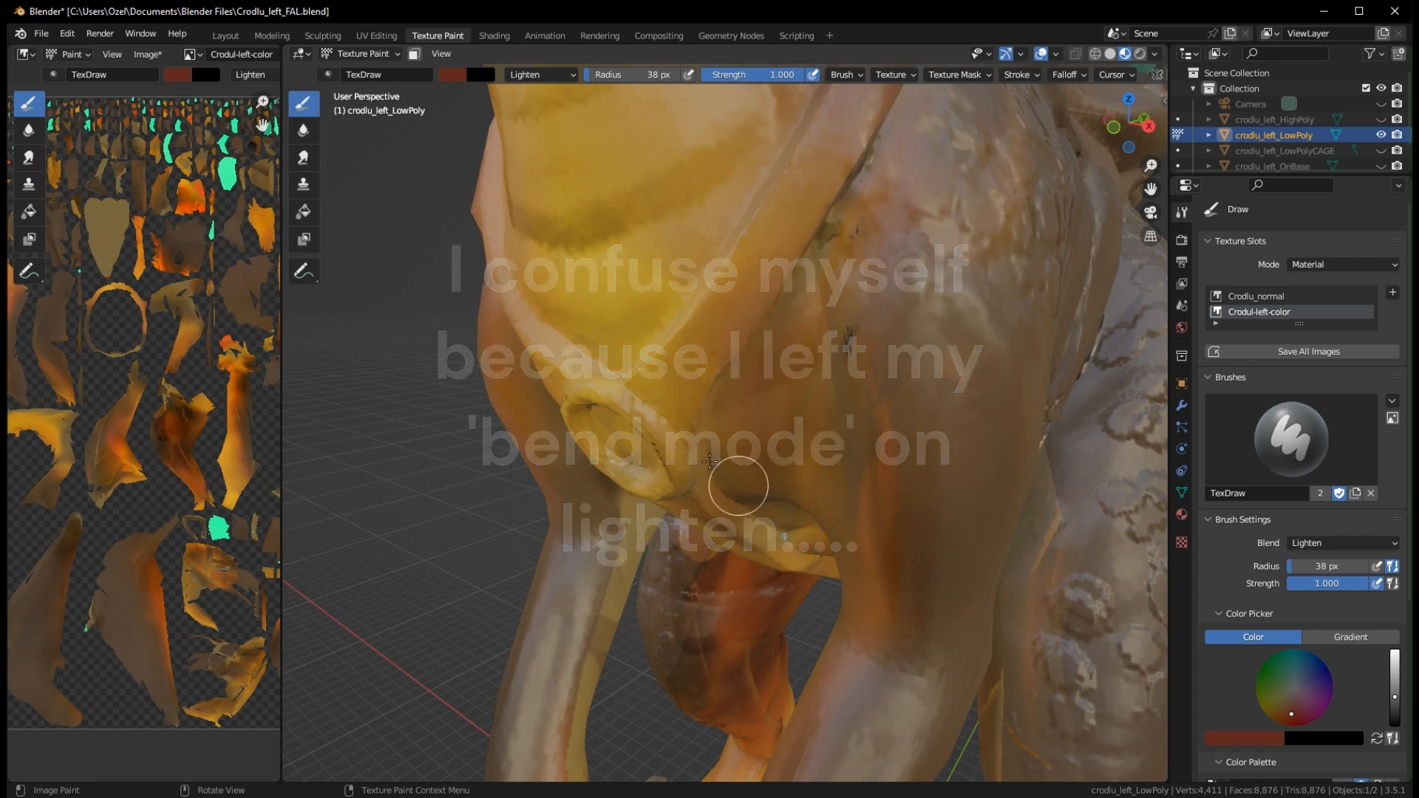
left_click(306, 182)
left_click(304, 103)
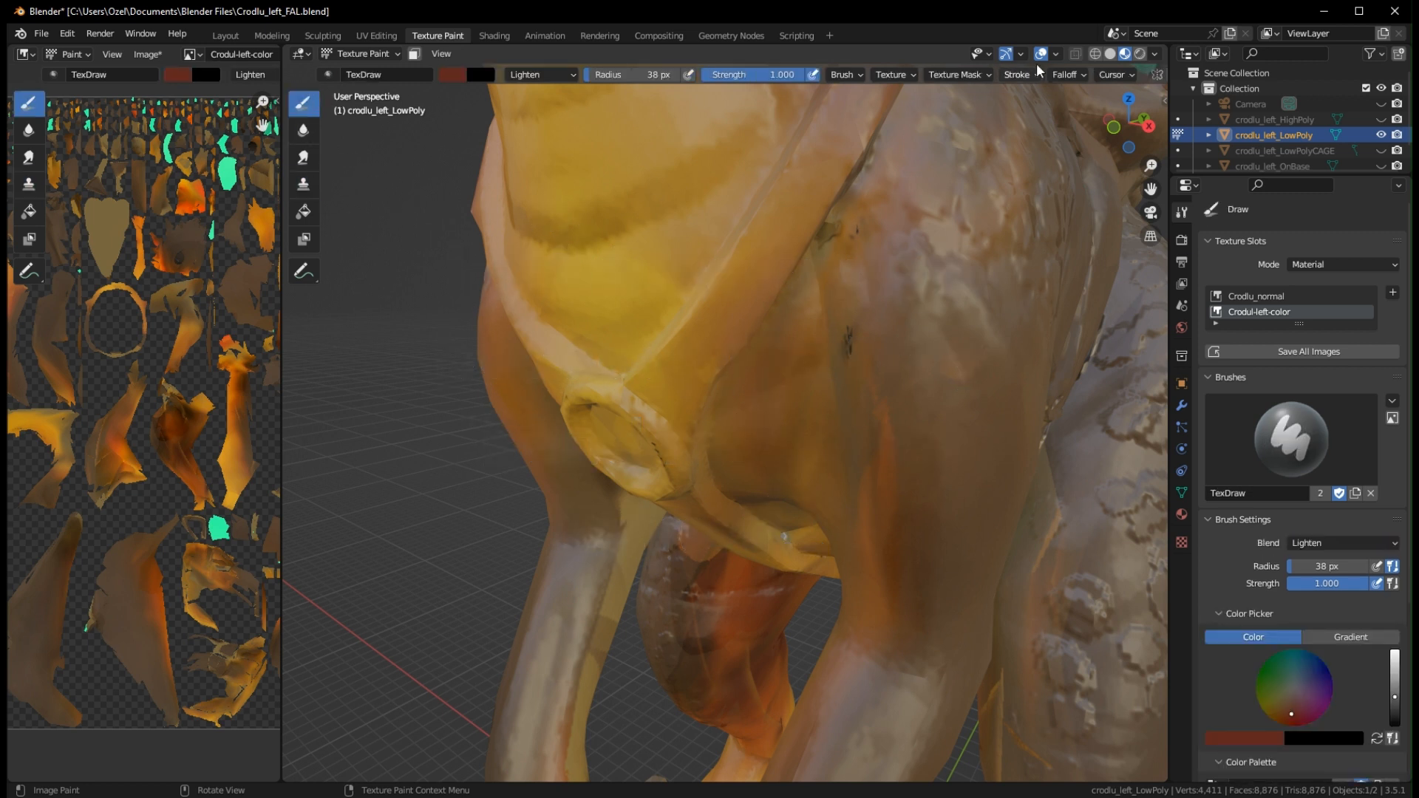
left_click(1020, 75)
left_click(1065, 75)
left_click(545, 75)
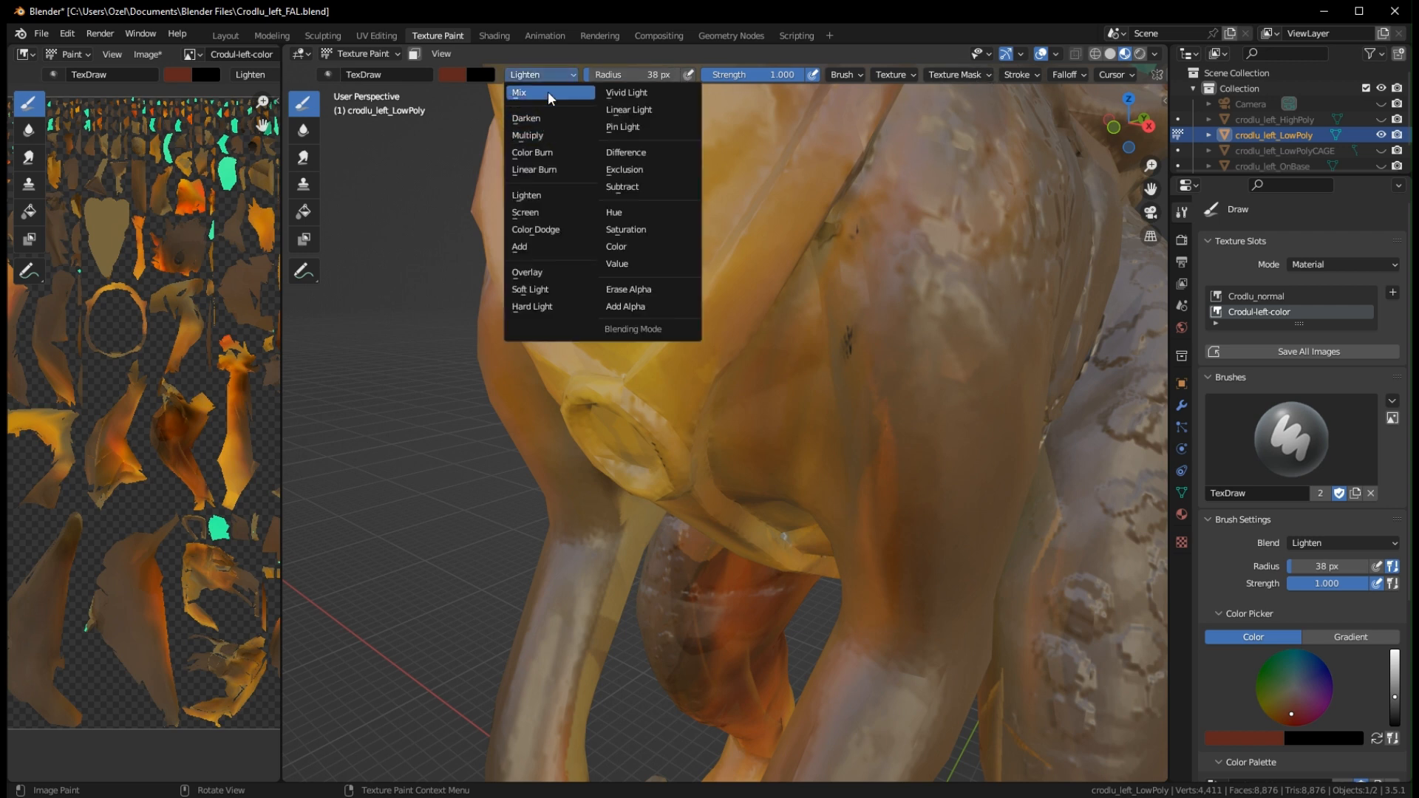
left_click(550, 94)
Paint the first dark reddish brown strokes on the diagonal harness strap beside the chest ring
left_click_drag(769, 254, 670, 395)
middle_click_drag(732, 325, 725, 293)
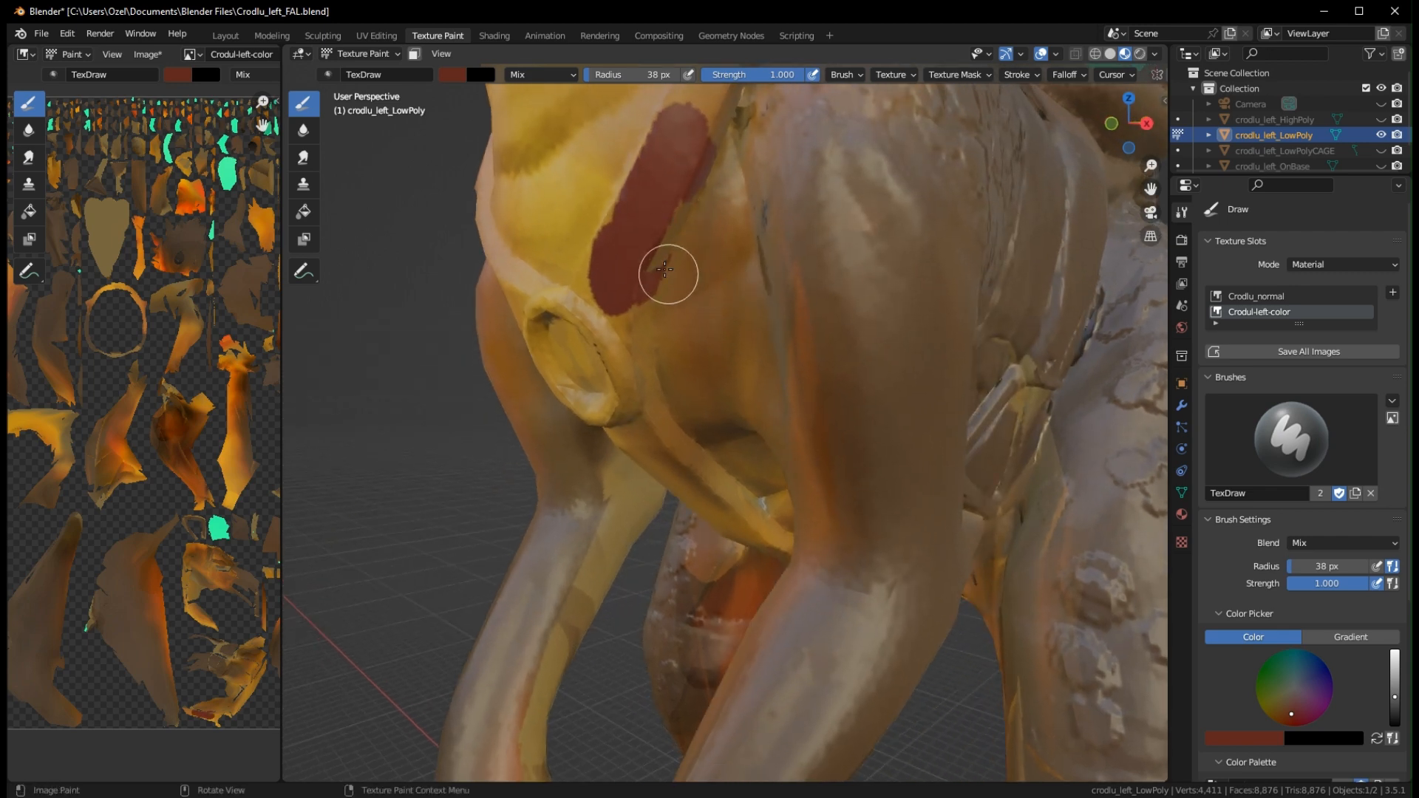
mouse_move(660, 190)
left_mouse_down()
mouse_move(621, 310)
mouse_move(632, 392)
mouse_move(669, 468)
mouse_move(700, 486)
left_mouse_up()
mouse_move(700, 485)
middle_mouse_down()
mouse_move(732, 480)
mouse_move(754, 449)
mouse_move(722, 320)
middle_mouse_up()
Try to paint the vertical strap below the chest ring dark reddish brown and undo the misplaced strokes
left_click_drag(723, 319, 739, 391)
middle_click_drag(739, 391, 782, 367)
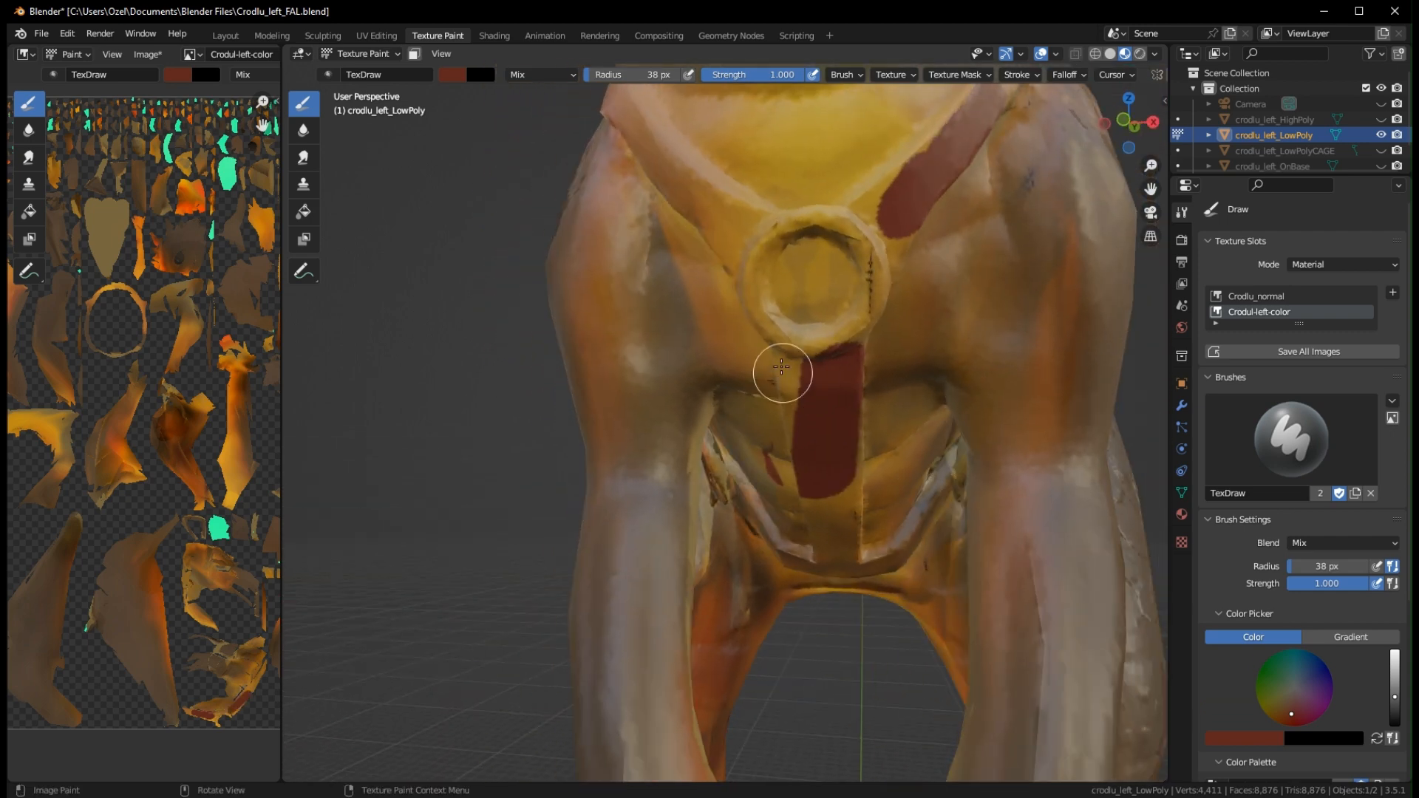
key("ctrl+z")
left_click_drag(807, 360, 814, 455)
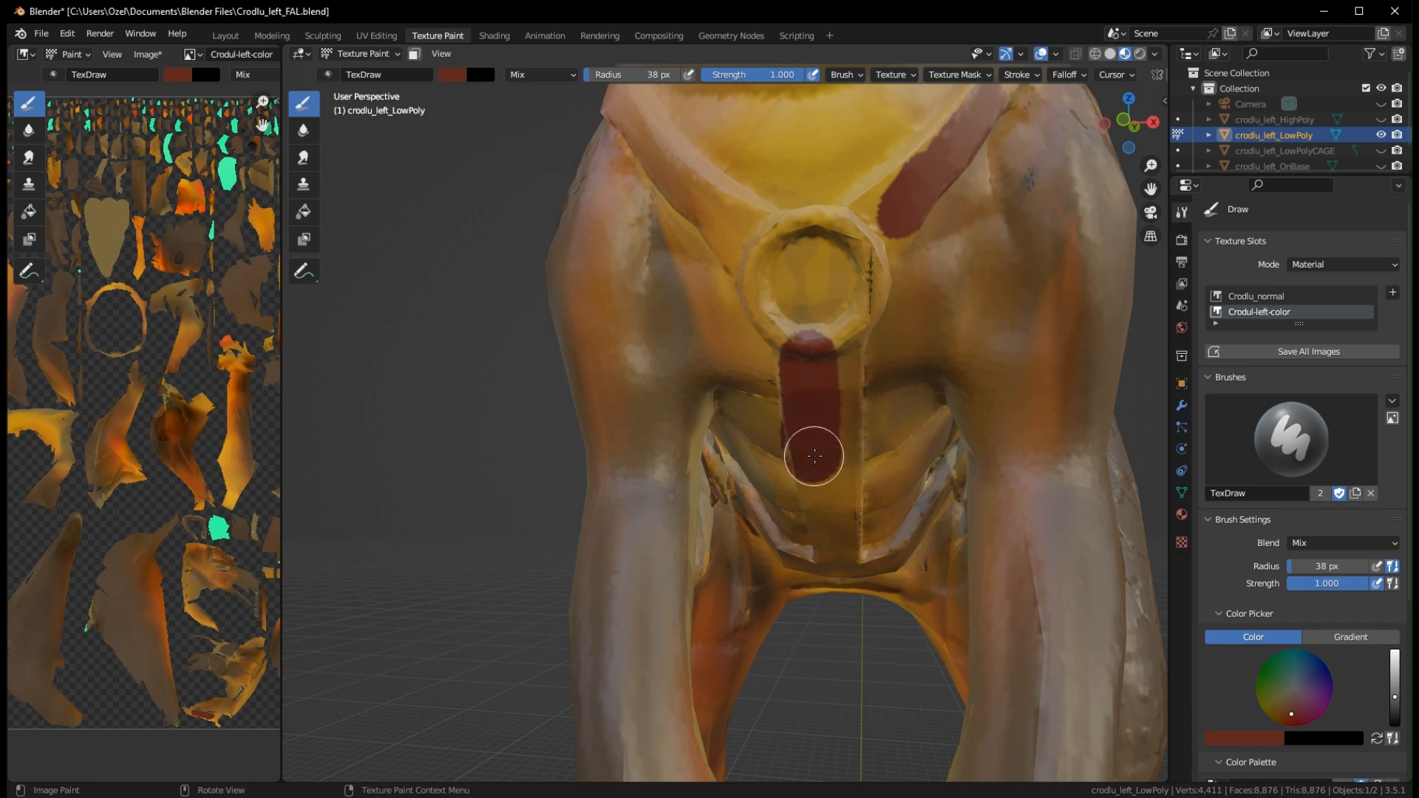
middle_click_drag(818, 453, 861, 386)
key("ctrl+z")
Paint the strap sections that meet the chest ring dark reddish brown
mouse_move(873, 325)
left_mouse_down()
mouse_move(862, 412)
mouse_move(869, 278)
mouse_move(890, 326)
left_mouse_up()
middle_click_drag(890, 326, 878, 307)
left_click_drag(884, 201, 877, 255)
middle_click_drag(877, 255, 841, 582)
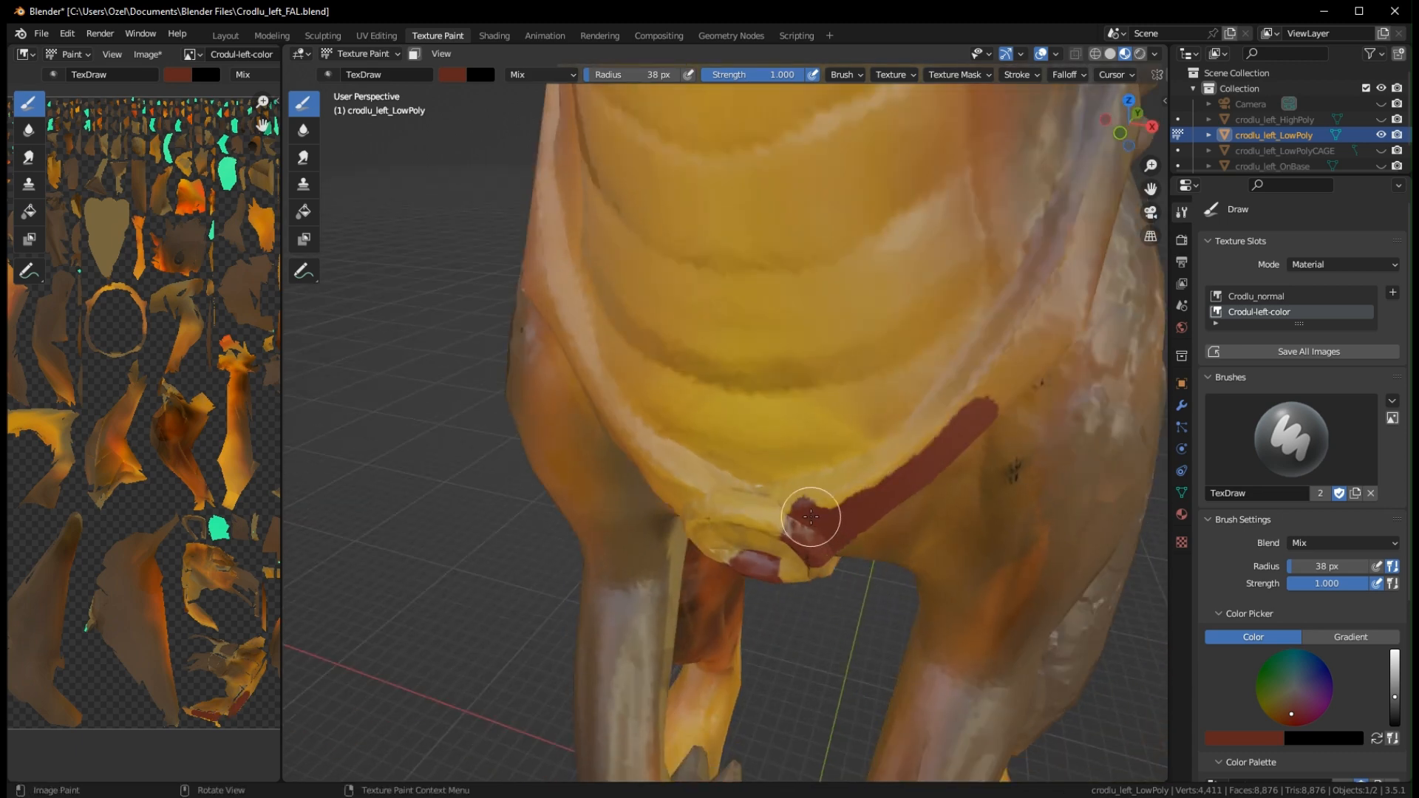
left_click_drag(811, 516, 838, 495)
Extend the reddish brown paint along the diagonal strap's upper edge from the chest ring towards the shoulder
scroll(849, 505, "up", 3)
middle_click_drag(968, 571, 836, 571, "shift")
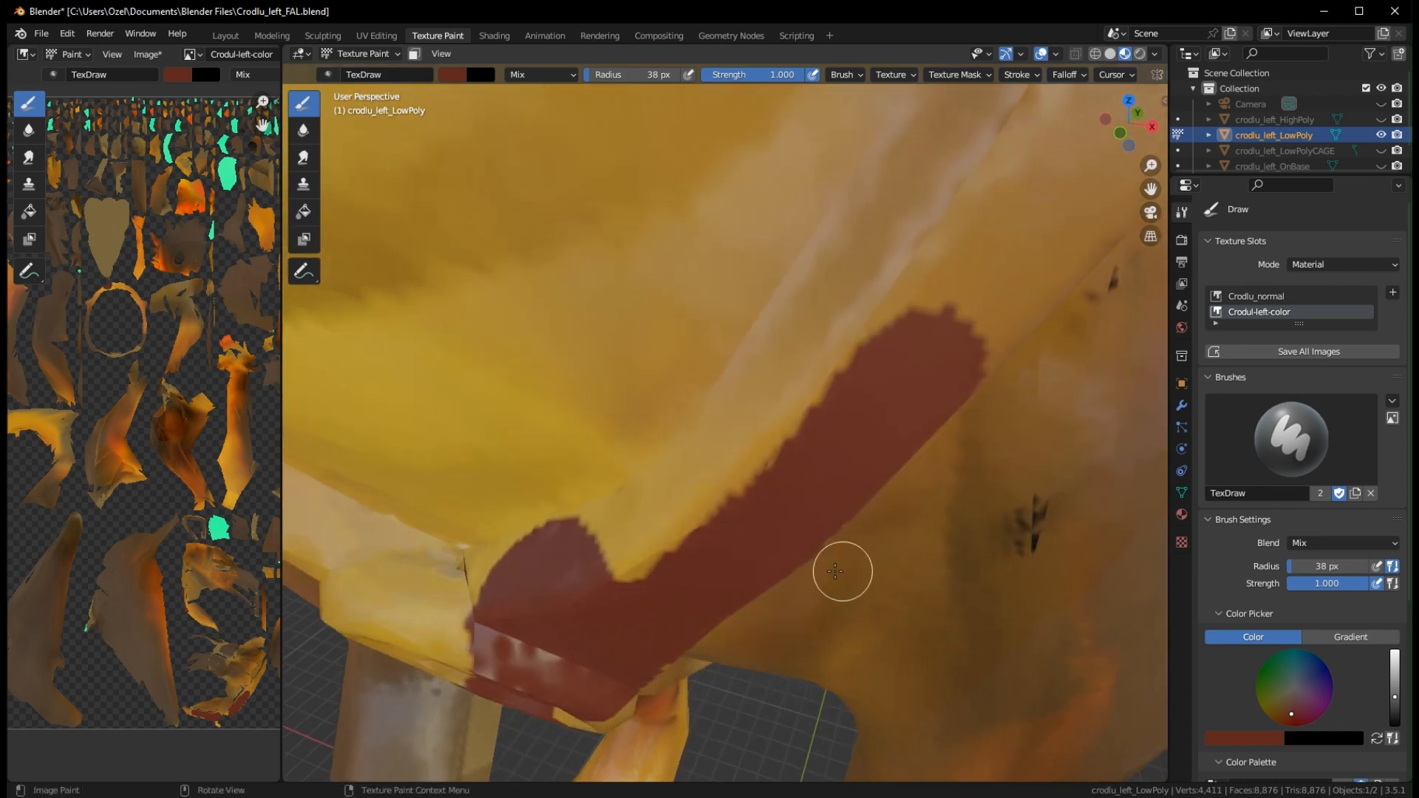
mouse_move(595, 570)
left_mouse_down()
mouse_move(697, 517)
mouse_move(655, 510)
mouse_move(744, 472)
mouse_move(893, 295)
mouse_move(681, 503)
mouse_move(871, 301)
mouse_move(732, 468)
mouse_move(951, 194)
left_mouse_up()
middle_click_drag(1072, 141, 511, 471, "shift")
scroll(598, 431, "down", 6)
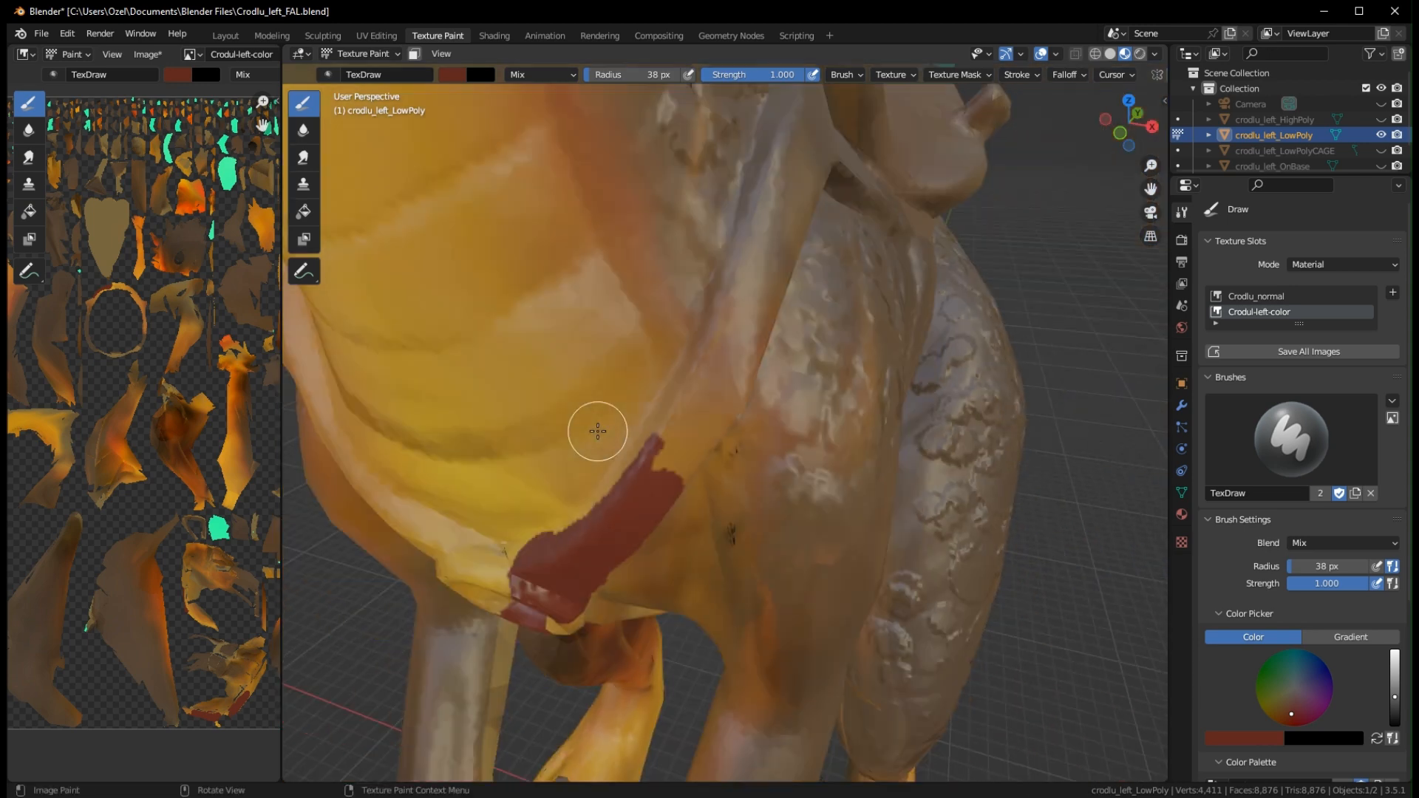
scroll(664, 448, "up", 2)
mouse_move(624, 475)
left_mouse_down()
mouse_move(720, 258)
mouse_move(725, 206)
mouse_move(589, 539)
mouse_move(669, 447)
mouse_move(742, 254)
left_mouse_up()
middle_click_drag(757, 260, 675, 380, "shift")
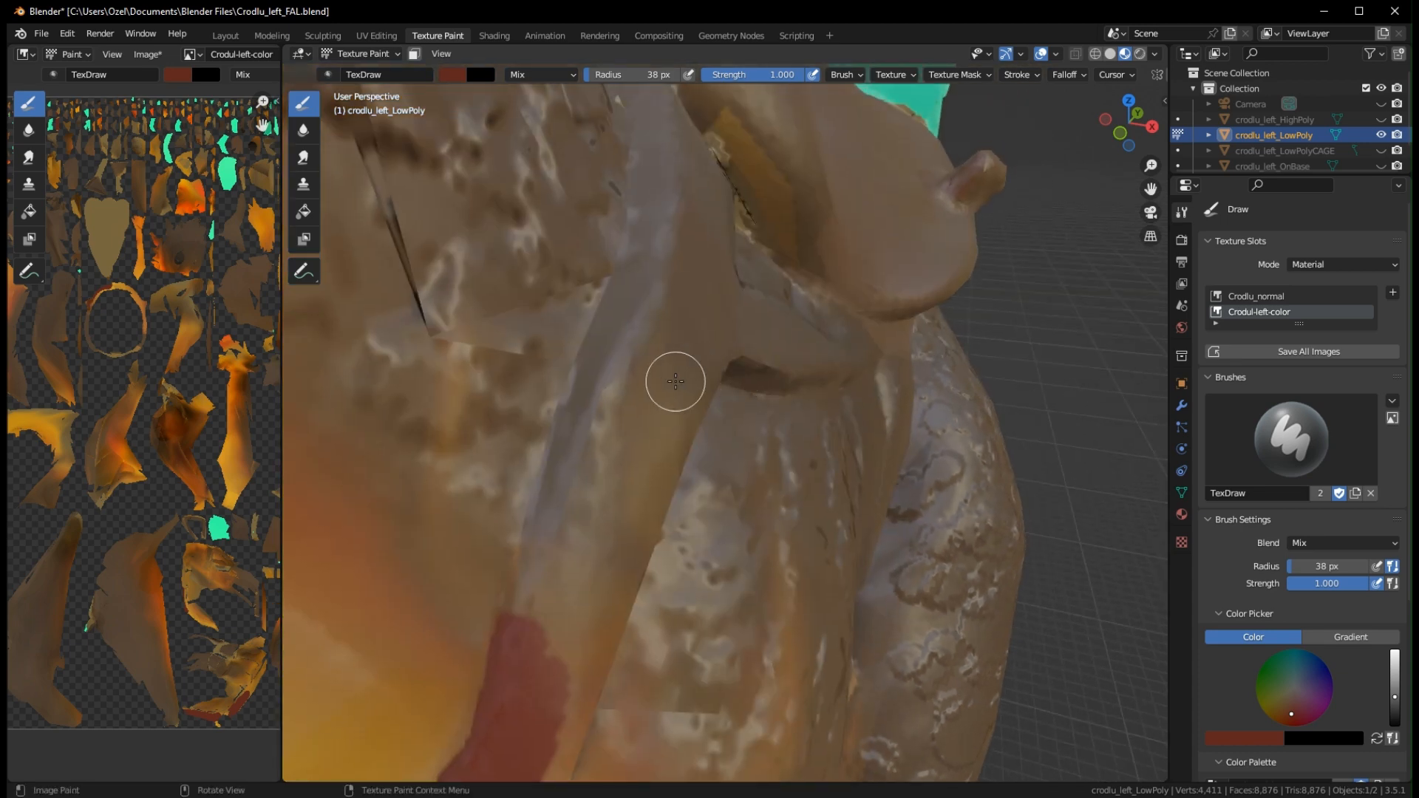
Continue the reddish brown paint up the shoulder strap to the point where it meets the saddle
mouse_move(637, 363)
left_mouse_down()
mouse_move(598, 429)
mouse_move(574, 592)
mouse_move(547, 640)
mouse_move(529, 631)
mouse_move(579, 482)
left_mouse_up()
mouse_move(635, 340)
left_mouse_down()
mouse_move(671, 237)
mouse_move(665, 346)
mouse_move(618, 544)
left_mouse_up()
middle_click_drag(692, 366, 688, 403)
mouse_move(580, 574)
left_mouse_down()
mouse_move(570, 545)
mouse_move(592, 658)
mouse_move(584, 732)
mouse_move(612, 557)
mouse_move(578, 529)
left_mouse_up()
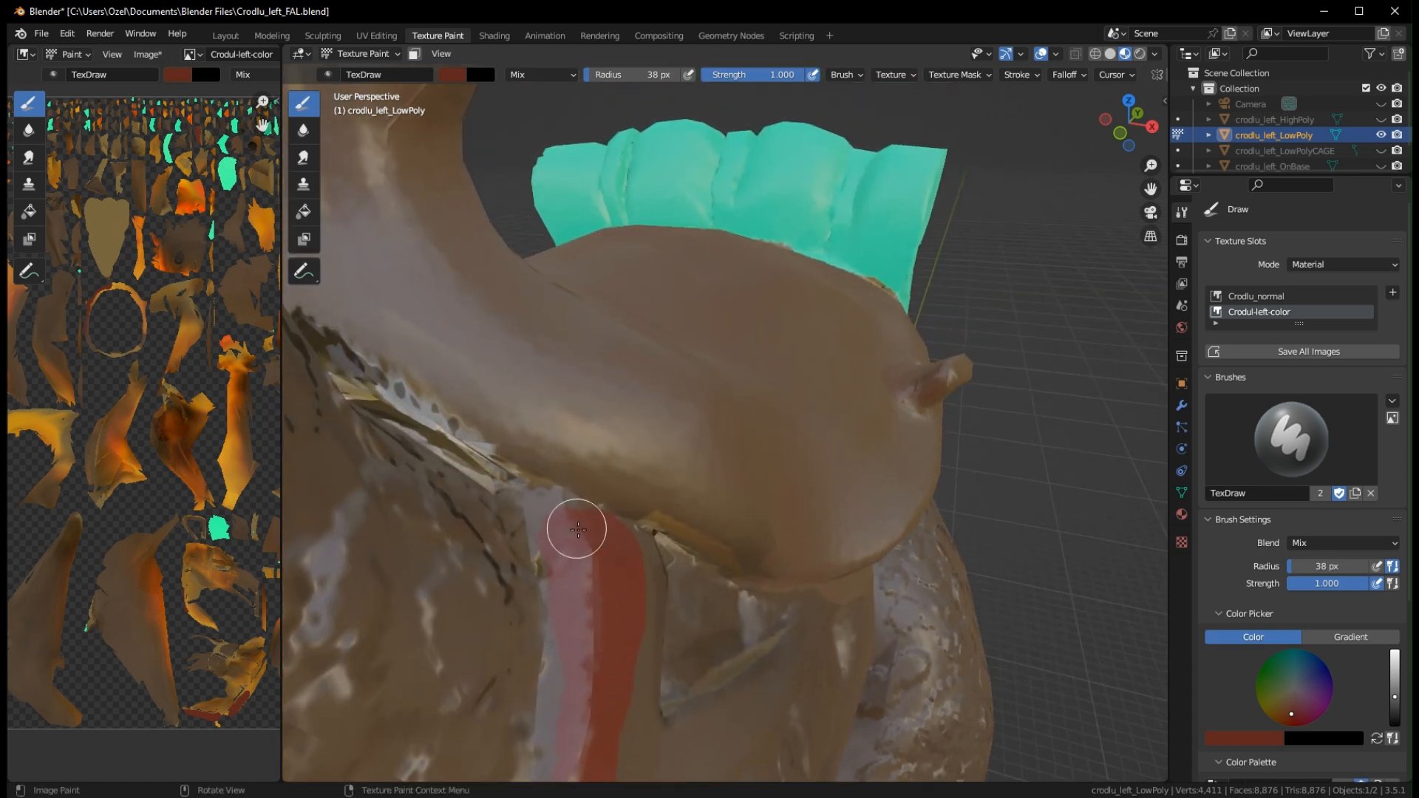
mouse_move(615, 658)
middle_mouse_down()
mouse_move(453, 463)
mouse_move(667, 464)
middle_mouse_up()
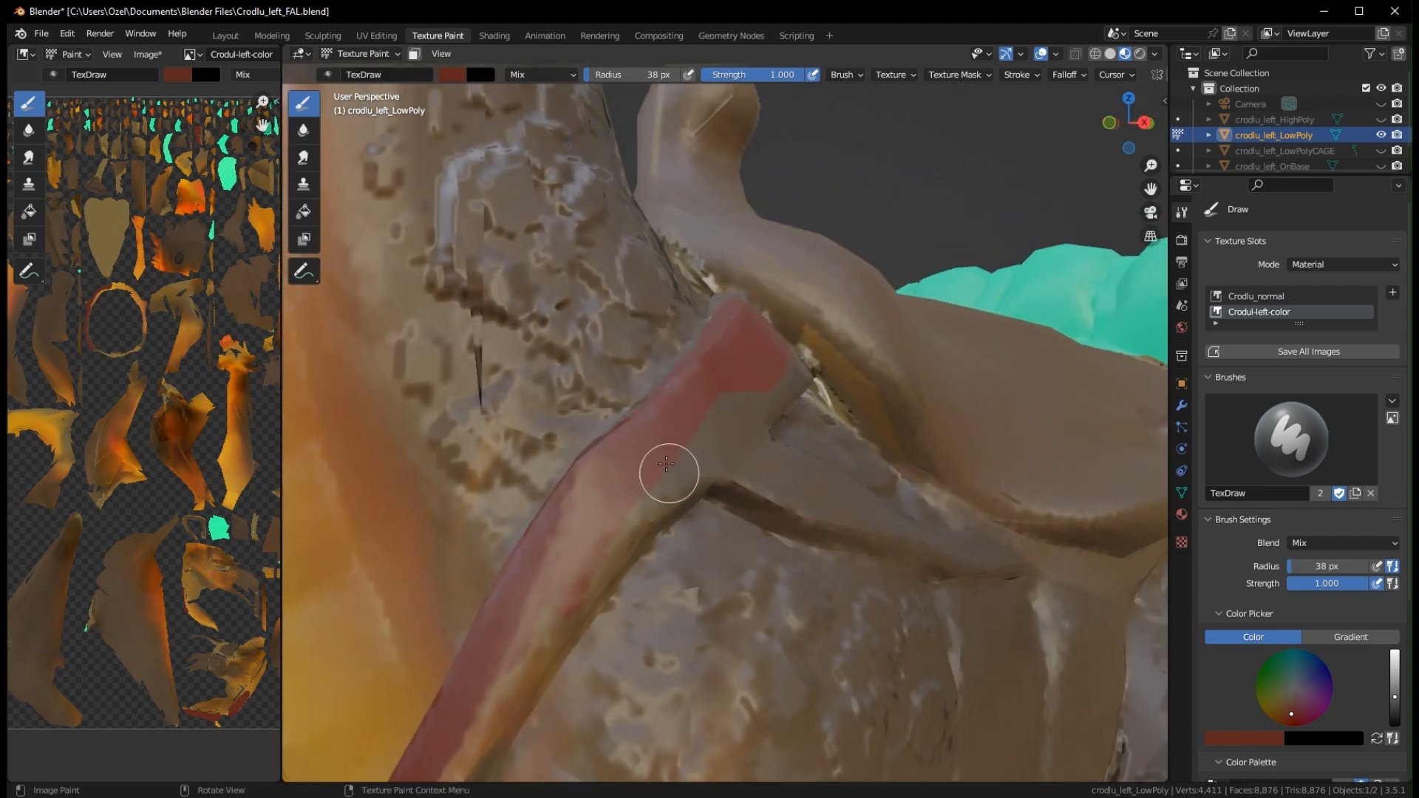
Fill the wide upper end of the shoulder strap beside the saddle with reddish brown down to its lower edge
scroll(730, 416, "up", 3)
left_click_drag(742, 337, 764, 360)
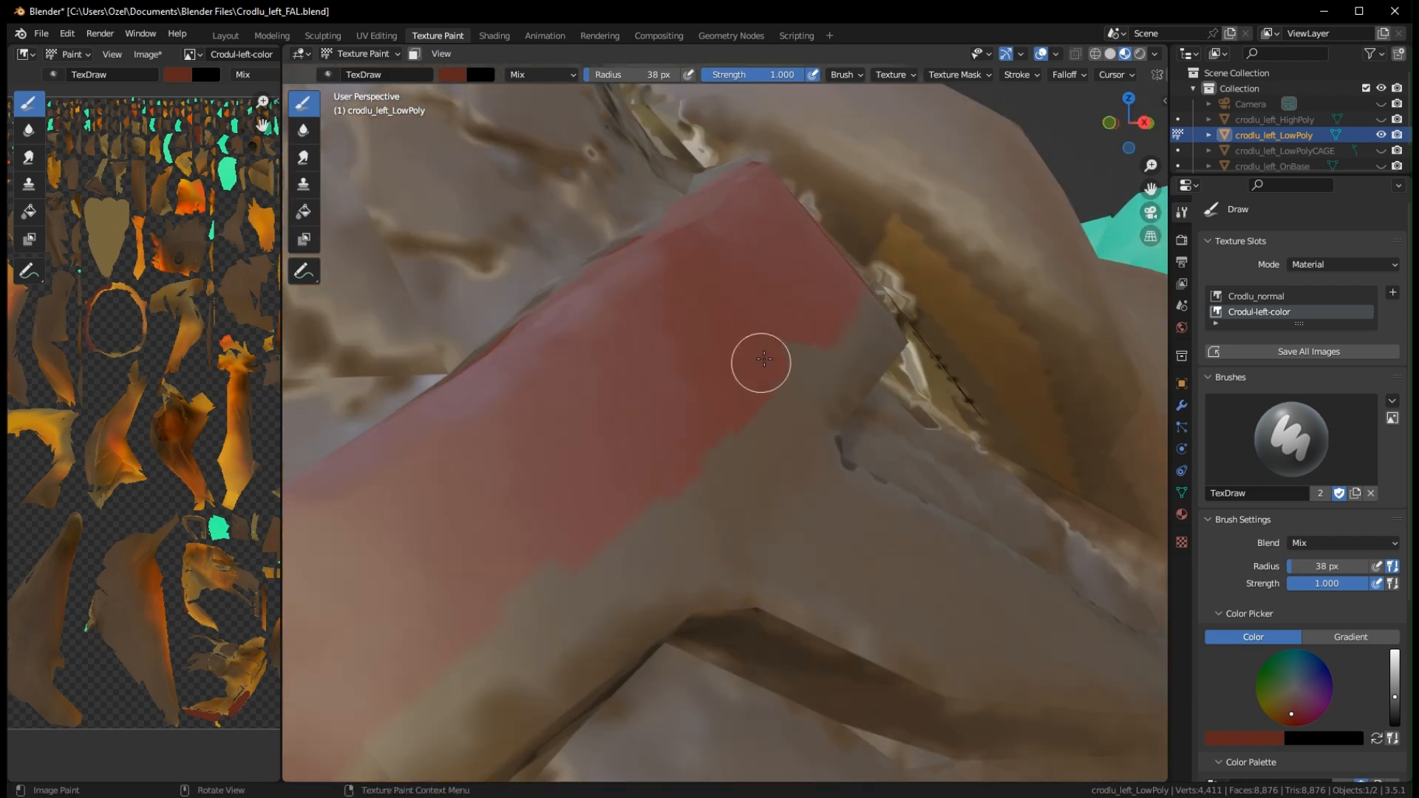
middle_click_drag(813, 343, 615, 317)
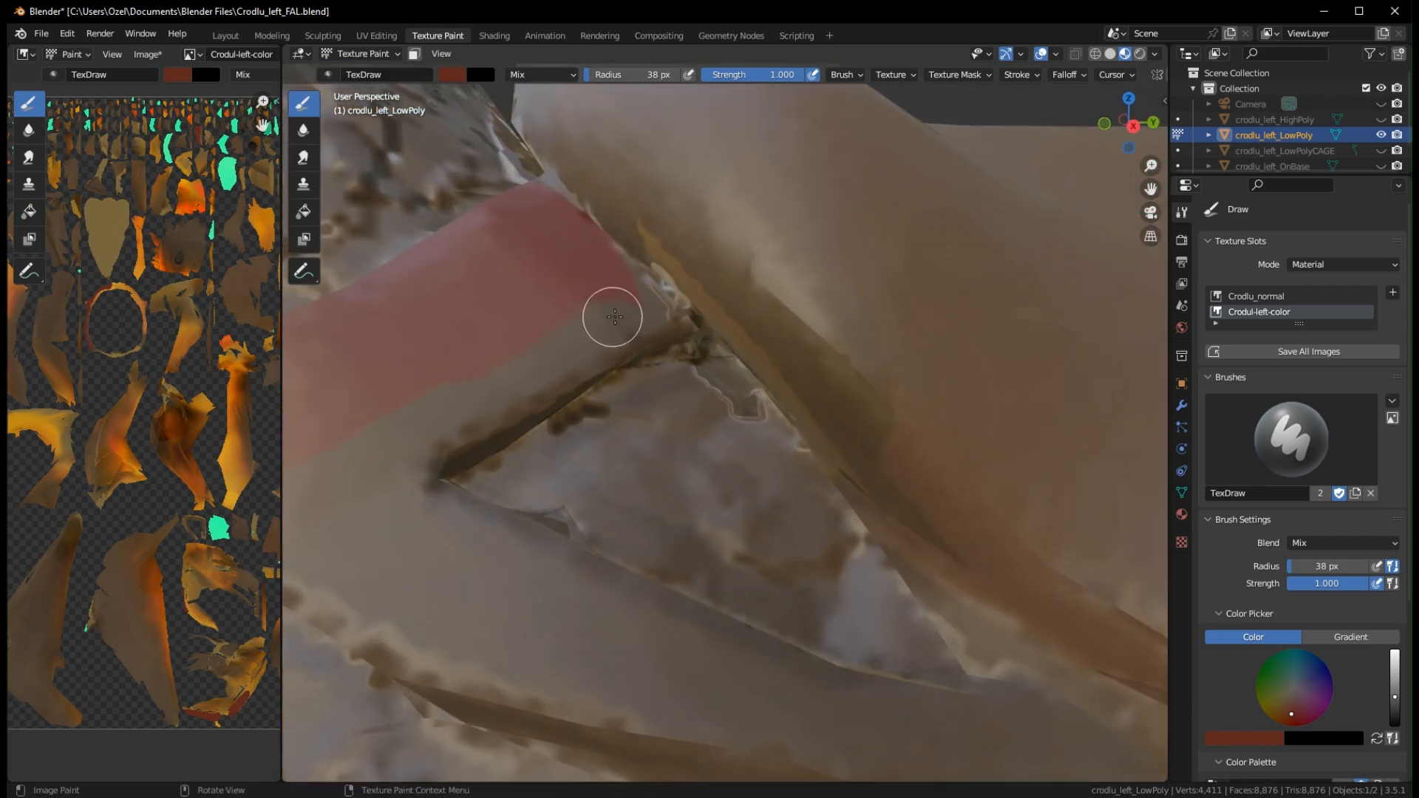
left_click_drag(474, 410, 414, 442)
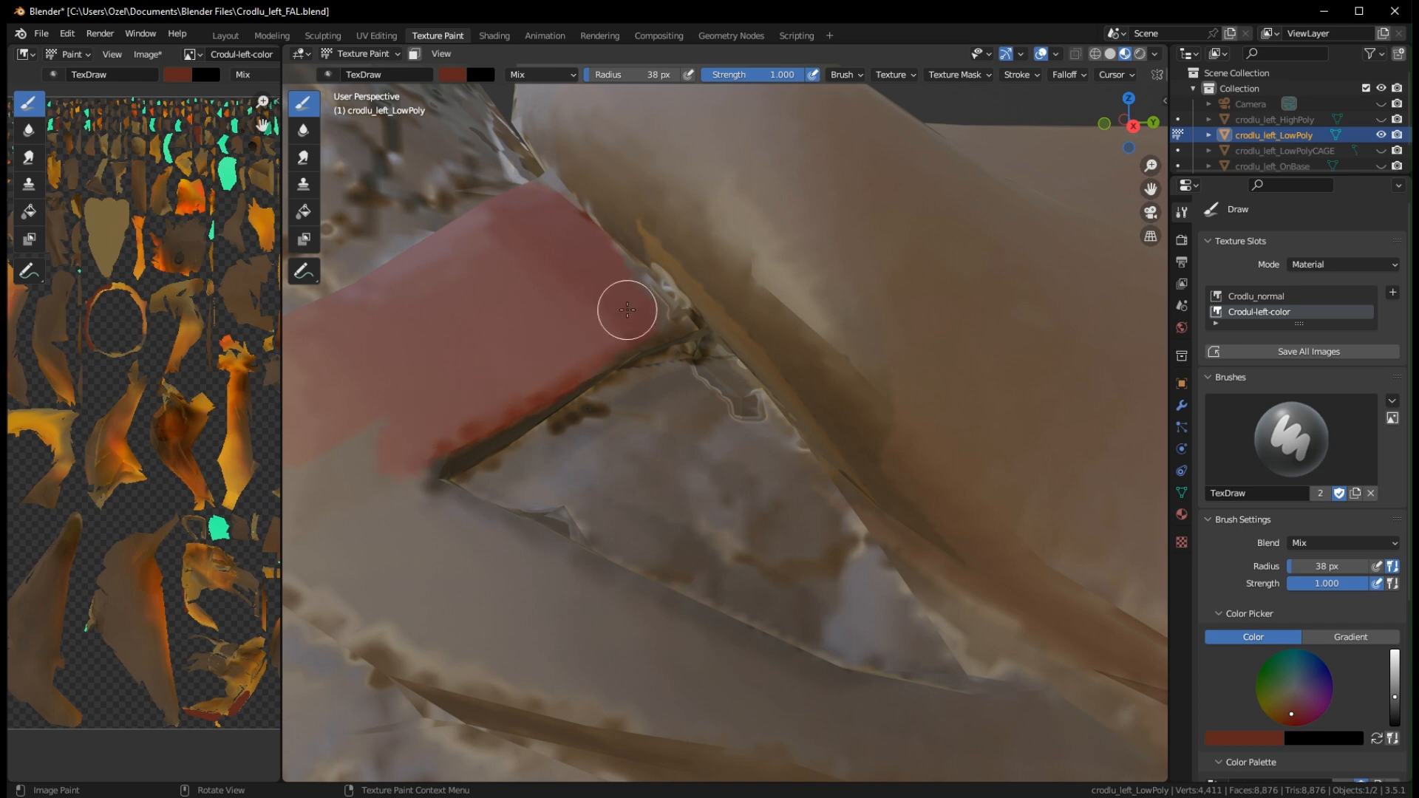
middle_click_drag(632, 370, 556, 295)
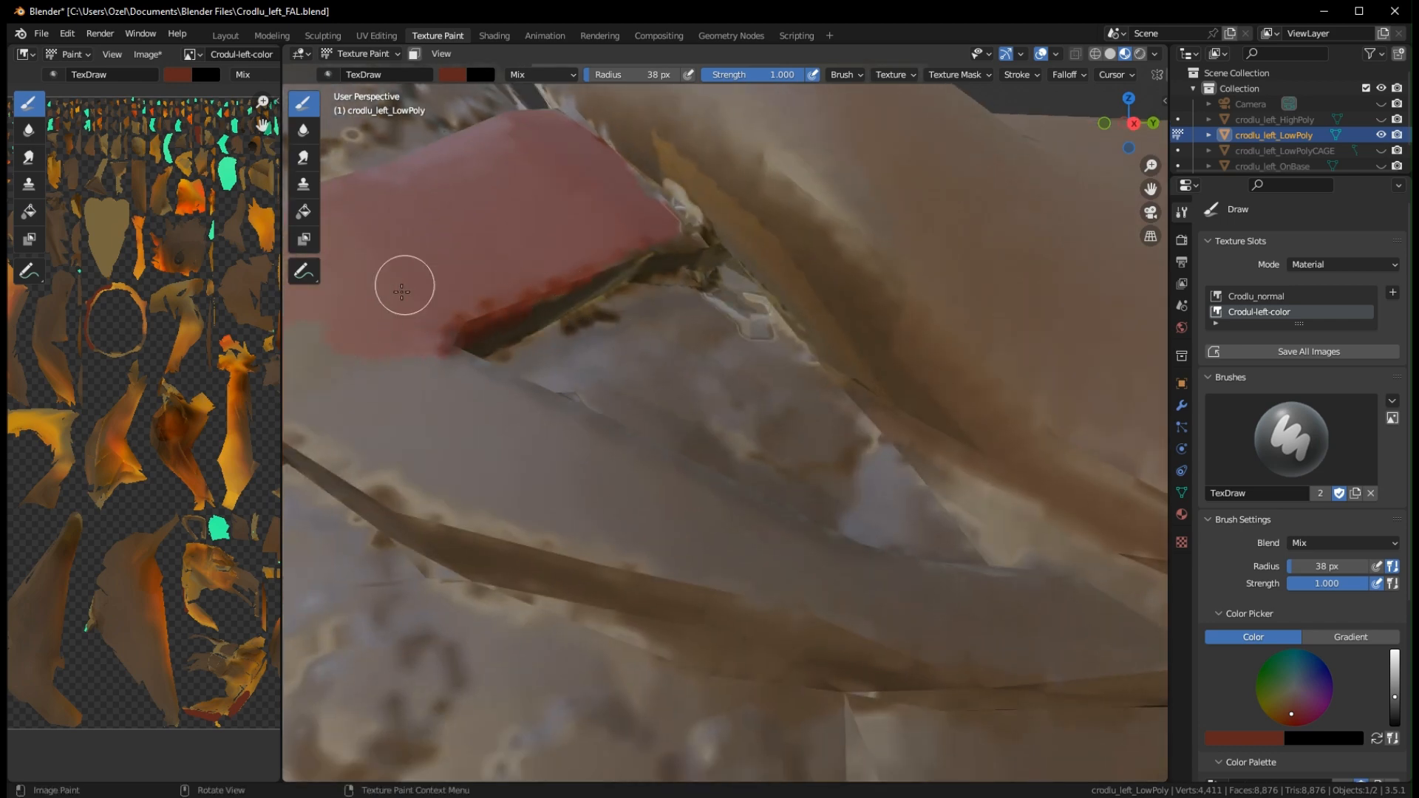
middle_click_drag(403, 285, 485, 457)
Paint the strap branch running backwards beneath the saddle reddish brown along its full length
left_click_drag(439, 402, 754, 523)
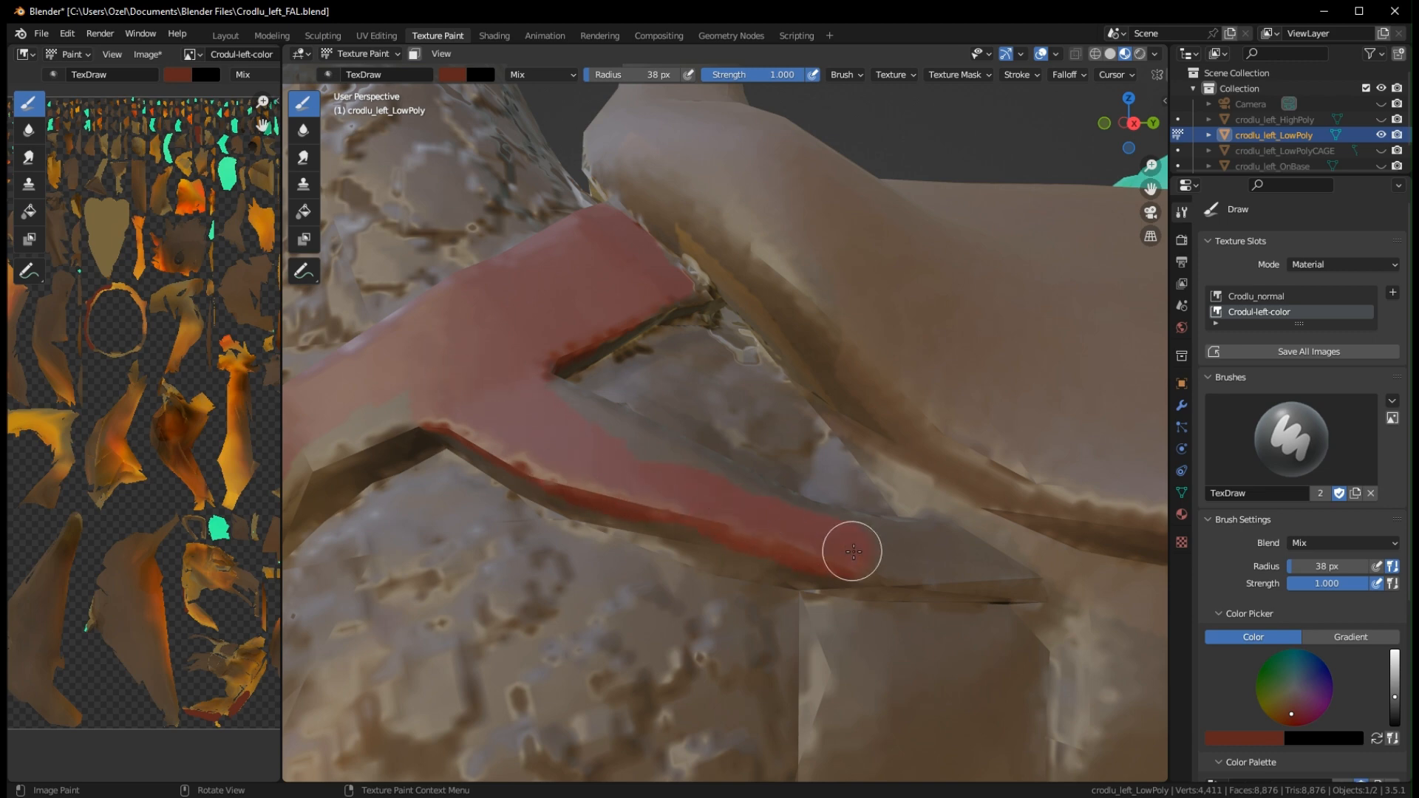
mouse_move(953, 555)
middle_mouse_down()
mouse_move(858, 631)
mouse_move(922, 523)
mouse_move(601, 488)
middle_mouse_up()
left_click_drag(601, 488, 710, 541)
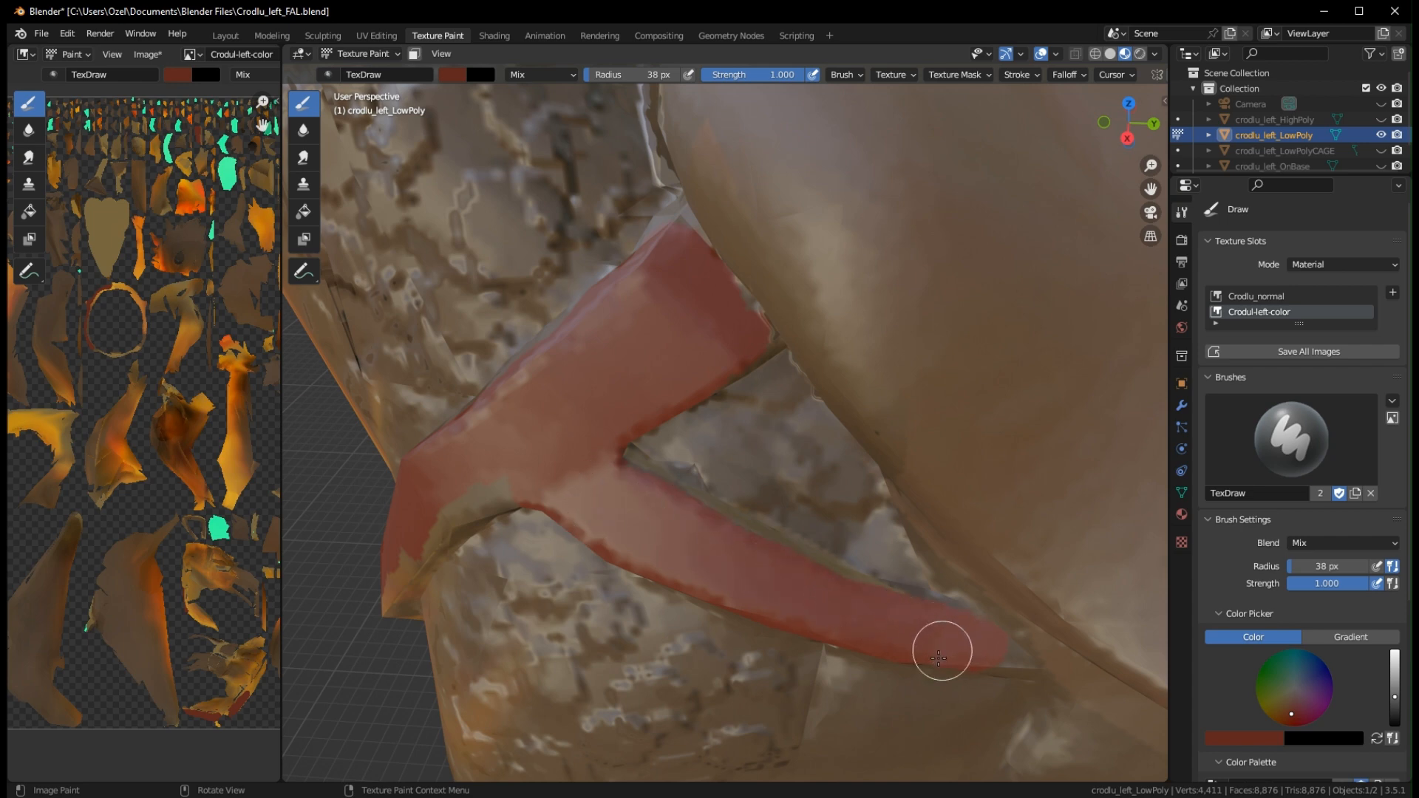
scroll(1008, 630, "up", 3)
middle_click_drag(1007, 630, 748, 481, "shift")
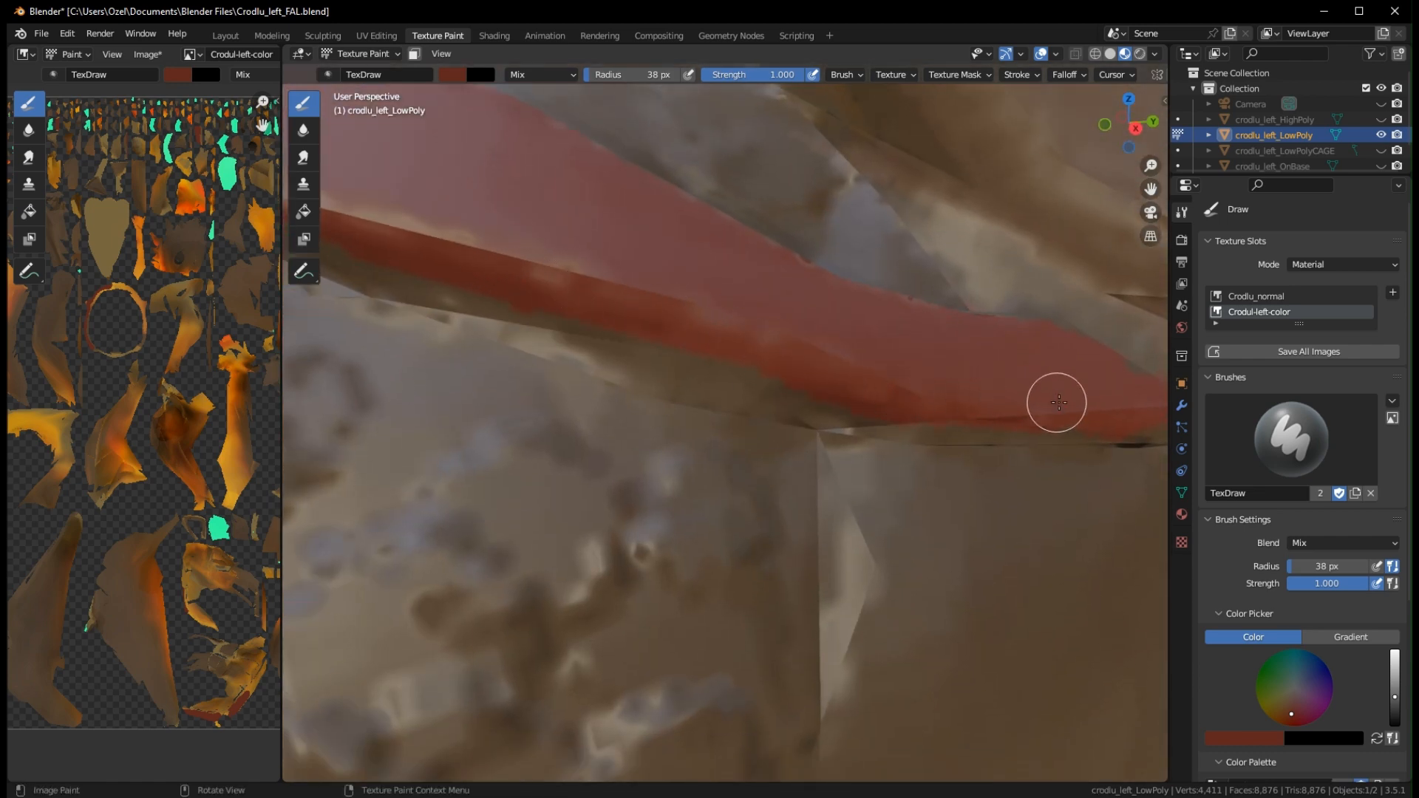
Paint over the unpainted patches at the strap fork and down the strap's inner edge towards the chest ring
middle_click_drag(589, 380, 823, 415)
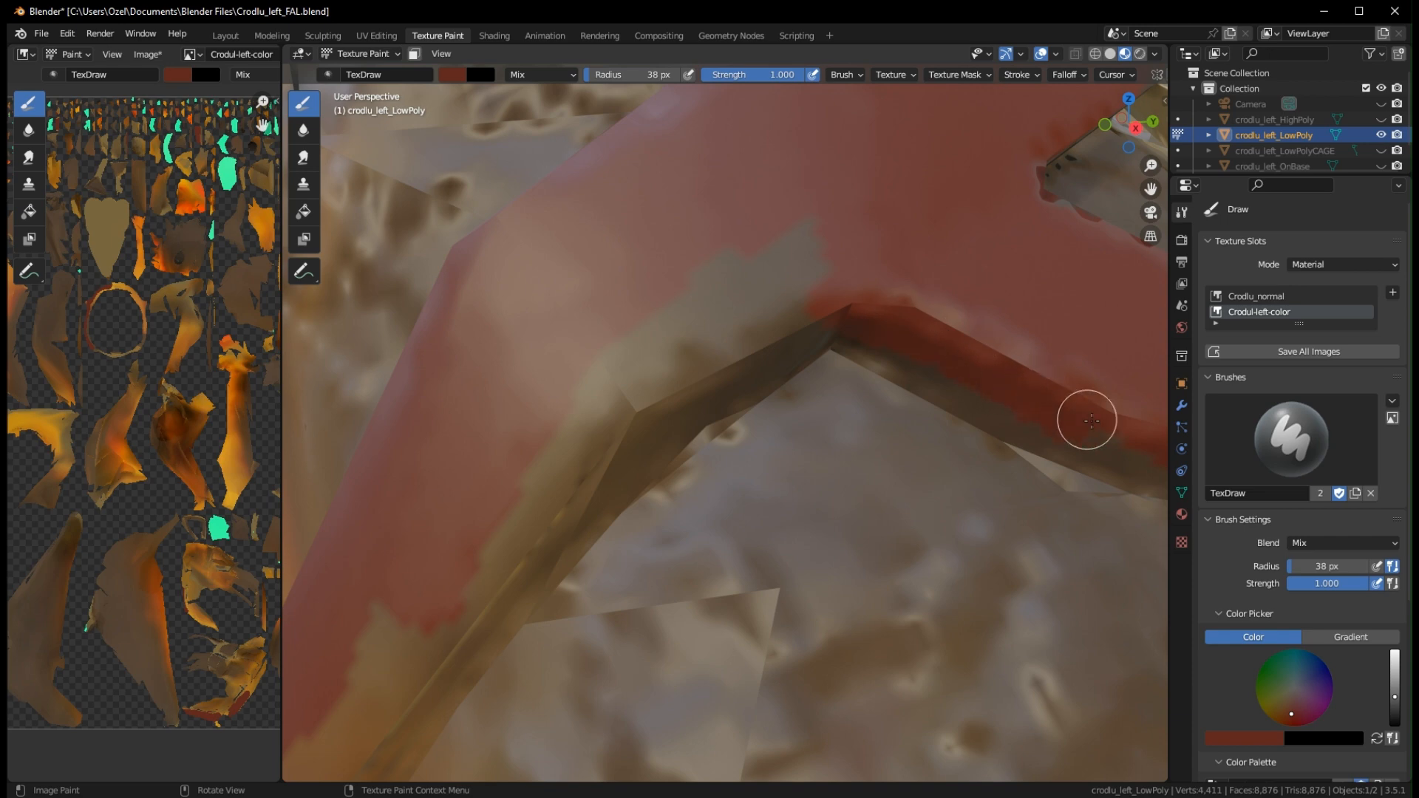
middle_click_drag(1092, 419, 704, 312, "shift")
middle_click_drag(839, 368, 601, 344)
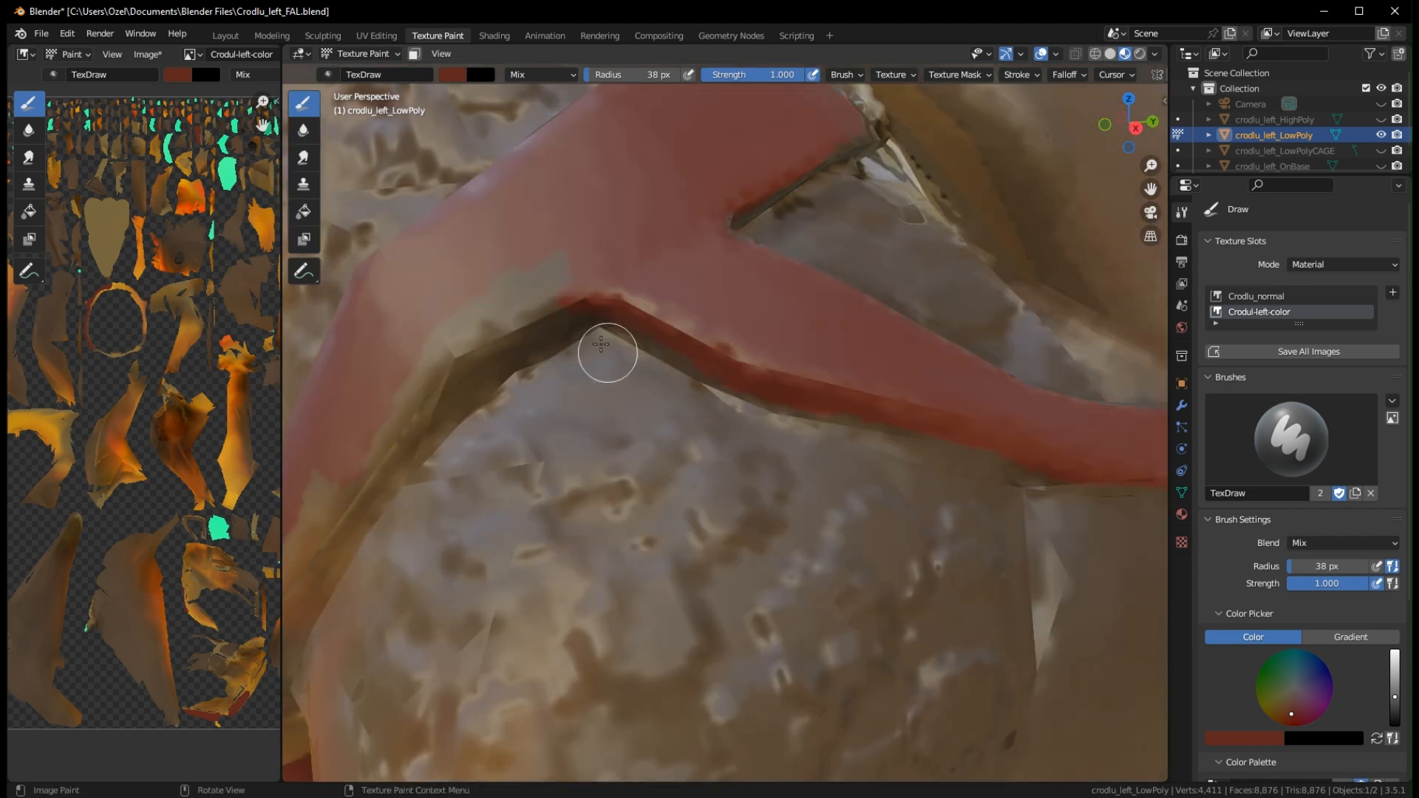
mouse_move(523, 314)
left_mouse_down()
mouse_move(478, 320)
mouse_move(377, 441)
mouse_move(584, 314)
left_mouse_up()
mouse_move(584, 314)
middle_mouse_down()
mouse_move(843, 155)
mouse_move(665, 465)
middle_mouse_up()
left_click_drag(665, 465, 639, 610)
middle_click_drag(638, 611, 641, 412)
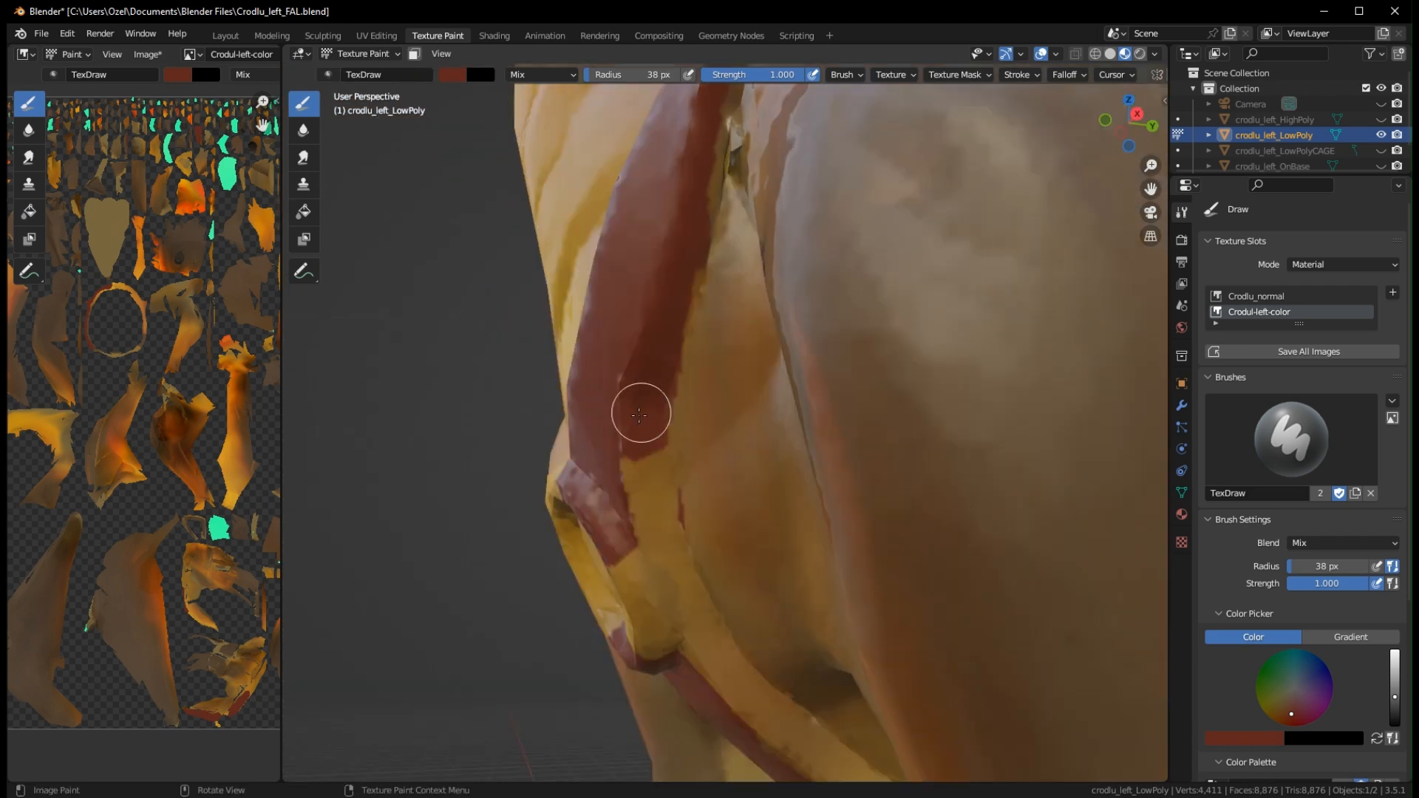
Paint the strap from below the chest ring along the creature's underside dark reddish brown
left_click_drag(643, 473, 751, 726)
mouse_move(751, 725)
middle_mouse_down()
mouse_move(746, 569)
mouse_move(745, 583)
middle_mouse_up()
mouse_move(669, 302)
left_mouse_down()
mouse_move(719, 490)
mouse_move(802, 584)
left_mouse_up()
mouse_move(802, 584)
middle_mouse_down("shift")
mouse_move(773, 521)
mouse_move(642, 507)
middle_mouse_up("shift")
mouse_move(642, 506)
left_mouse_down()
mouse_move(659, 535)
mouse_move(678, 517)
mouse_move(856, 577)
mouse_move(973, 440)
mouse_move(990, 473)
left_mouse_up()
middle_click_drag(990, 473, 896, 441)
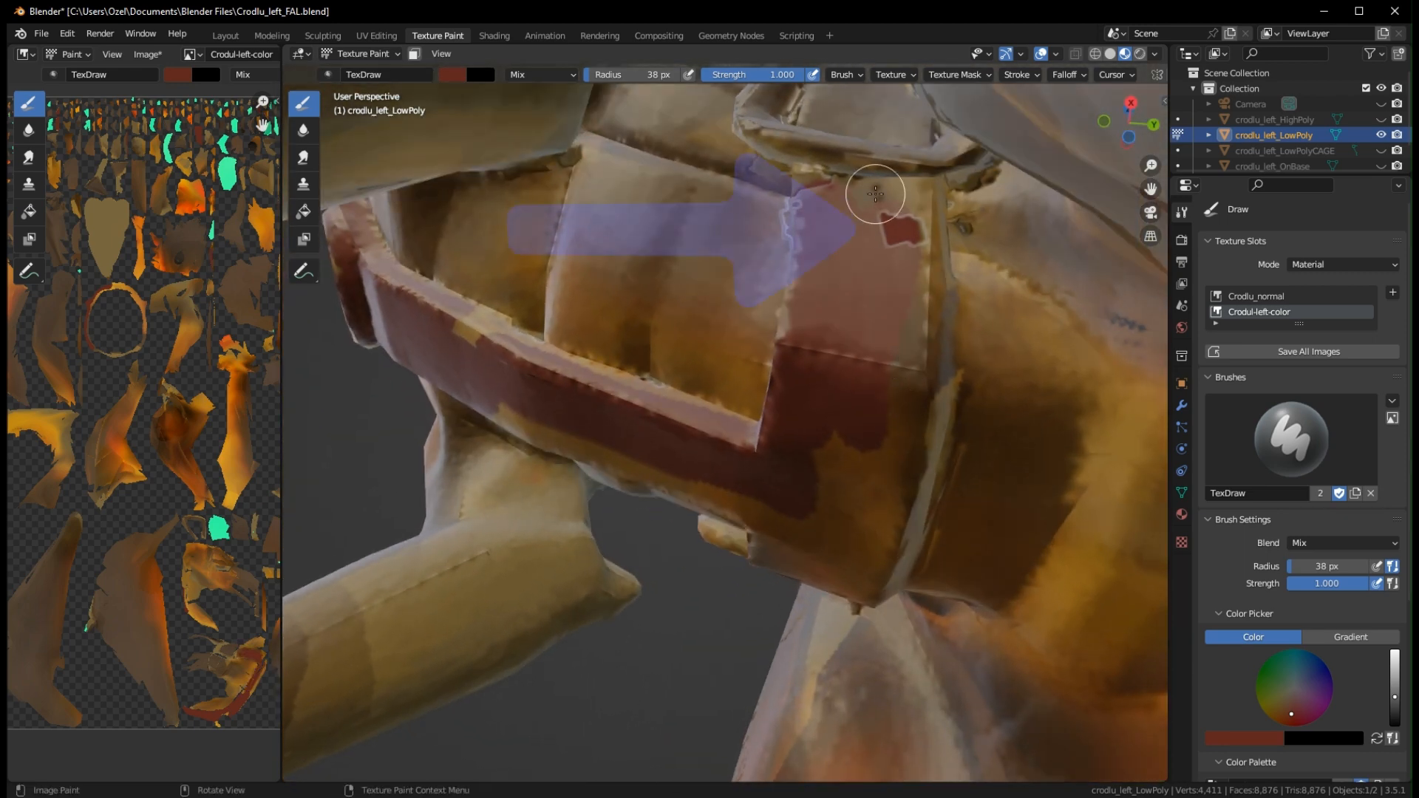
Fill the strap piece inside the side buckle and the strap section below it with reddish brown
mouse_move(871, 197)
left_mouse_down()
mouse_move(855, 196)
mouse_move(907, 228)
mouse_move(910, 412)
mouse_move(877, 481)
mouse_move(852, 412)
left_mouse_up()
mouse_move(852, 412)
middle_mouse_down()
mouse_move(873, 377)
mouse_move(855, 437)
mouse_move(884, 396)
middle_mouse_up()
mouse_move(880, 388)
left_mouse_down()
mouse_move(918, 279)
mouse_move(932, 298)
mouse_move(885, 403)
mouse_move(957, 342)
mouse_move(944, 247)
left_mouse_up()
middle_click_drag(944, 247, 940, 367)
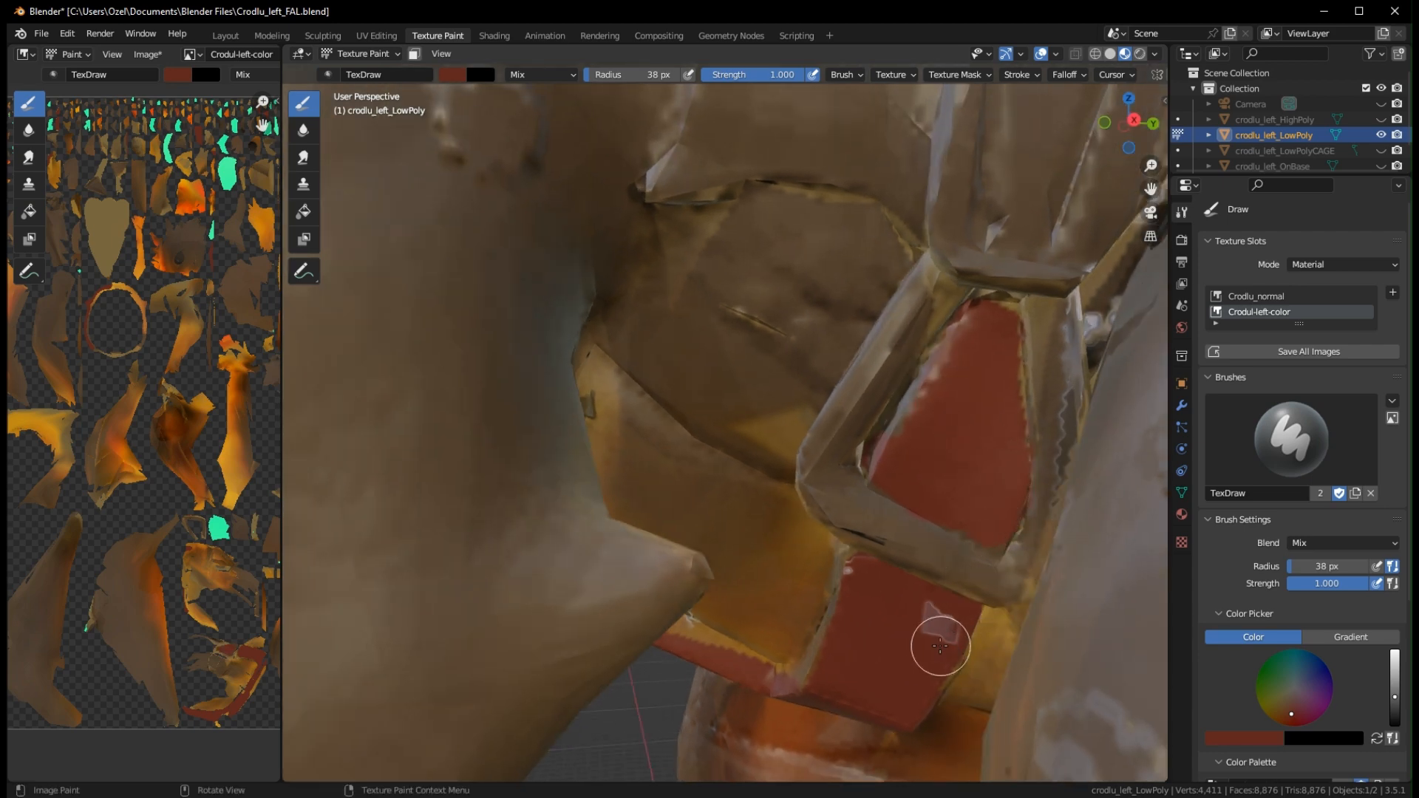
Cover the remaining yellow patches on the strap beneath the creature's belly with dark reddish brown
mouse_move(940, 646)
middle_mouse_down()
mouse_move(963, 371)
mouse_move(987, 357)
middle_mouse_up()
middle_click_drag(893, 295, 894, 365)
left_click_drag(894, 365, 837, 491)
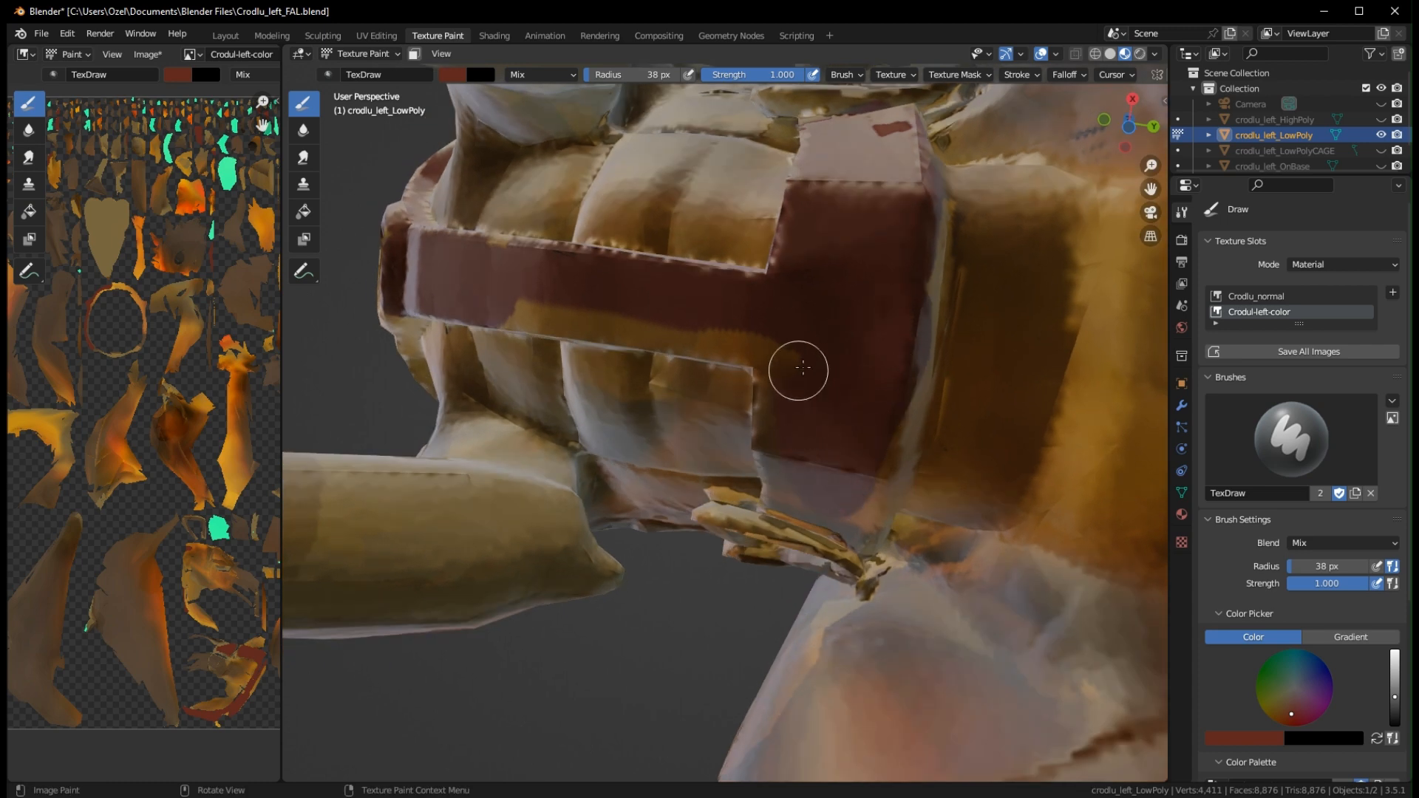
middle_click_drag(798, 367, 838, 347)
left_click_drag(580, 228, 828, 338)
mouse_move(828, 339)
middle_mouse_down()
mouse_move(543, 423)
mouse_move(631, 467)
middle_mouse_up()
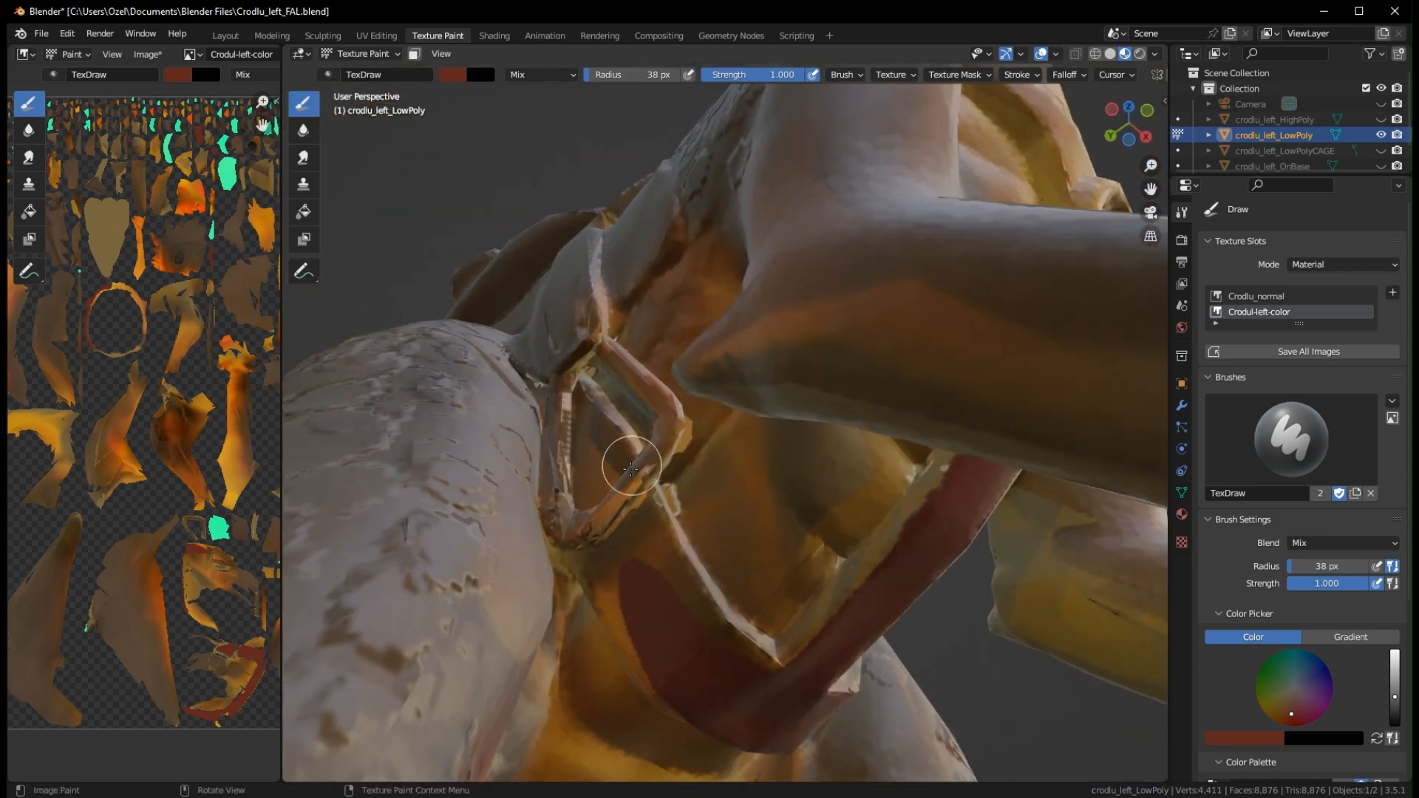
Fill the strap piece inside the buckle on the creature's opposite side with dark reddish brown
left_click_drag(640, 554, 667, 591)
mouse_move(724, 664)
middle_mouse_down()
mouse_move(649, 586)
mouse_move(428, 457)
middle_mouse_up()
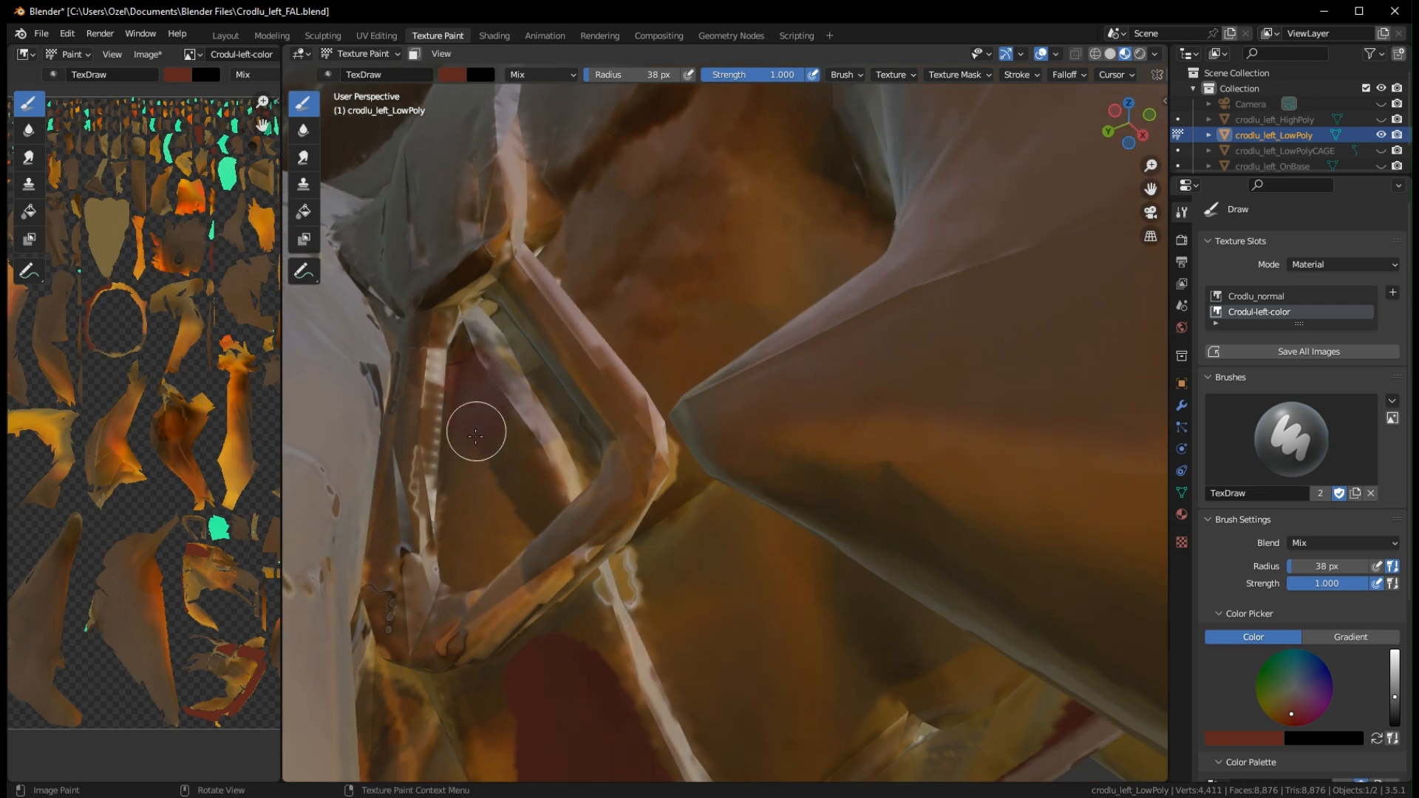
mouse_move(476, 435)
left_mouse_down()
mouse_move(469, 539)
mouse_move(498, 513)
mouse_move(507, 437)
mouse_move(473, 350)
left_mouse_up()
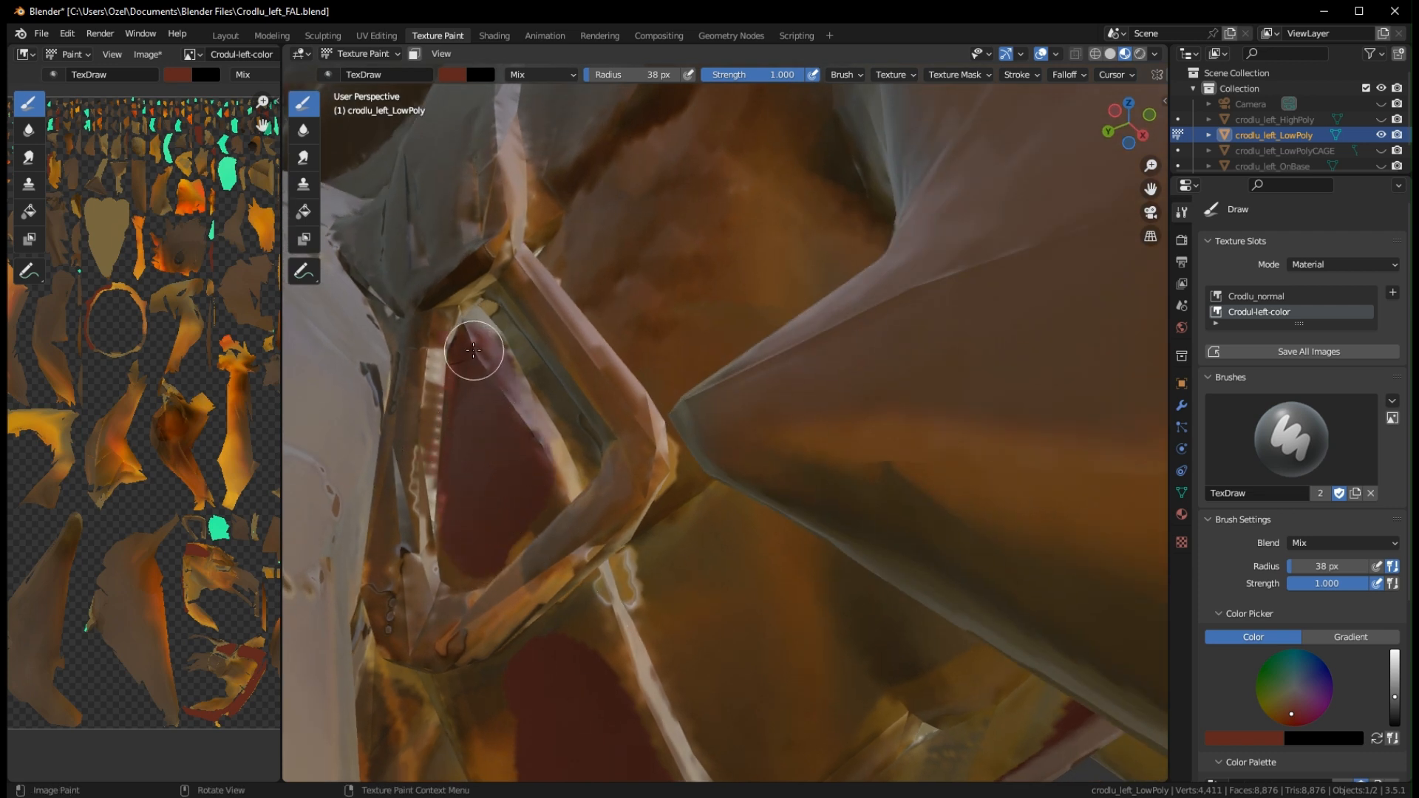
left_click_drag(462, 556, 471, 529)
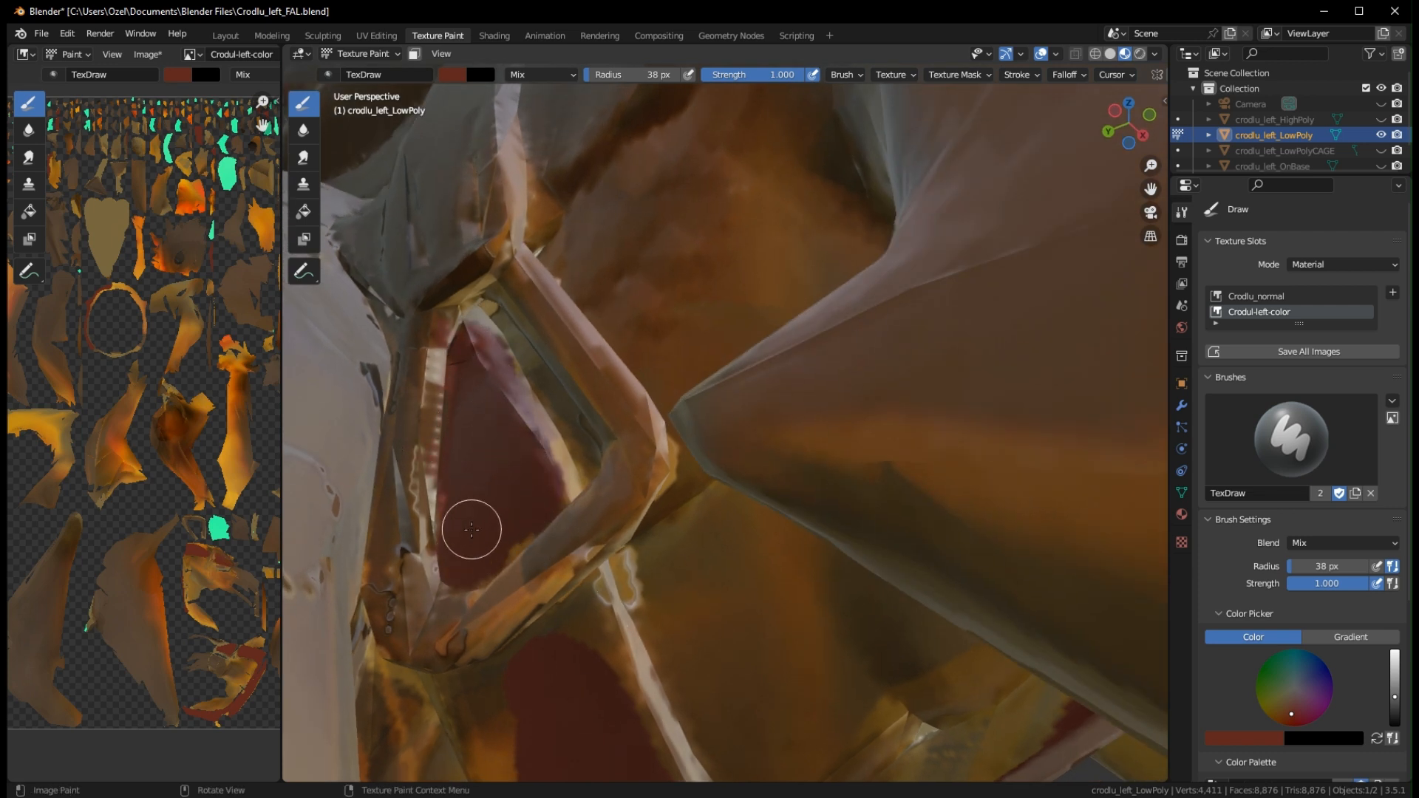
Paint the strap section below that buckle reddish brown across its full width, down to the corner with the underside strap
middle_click_drag(554, 596, 564, 473)
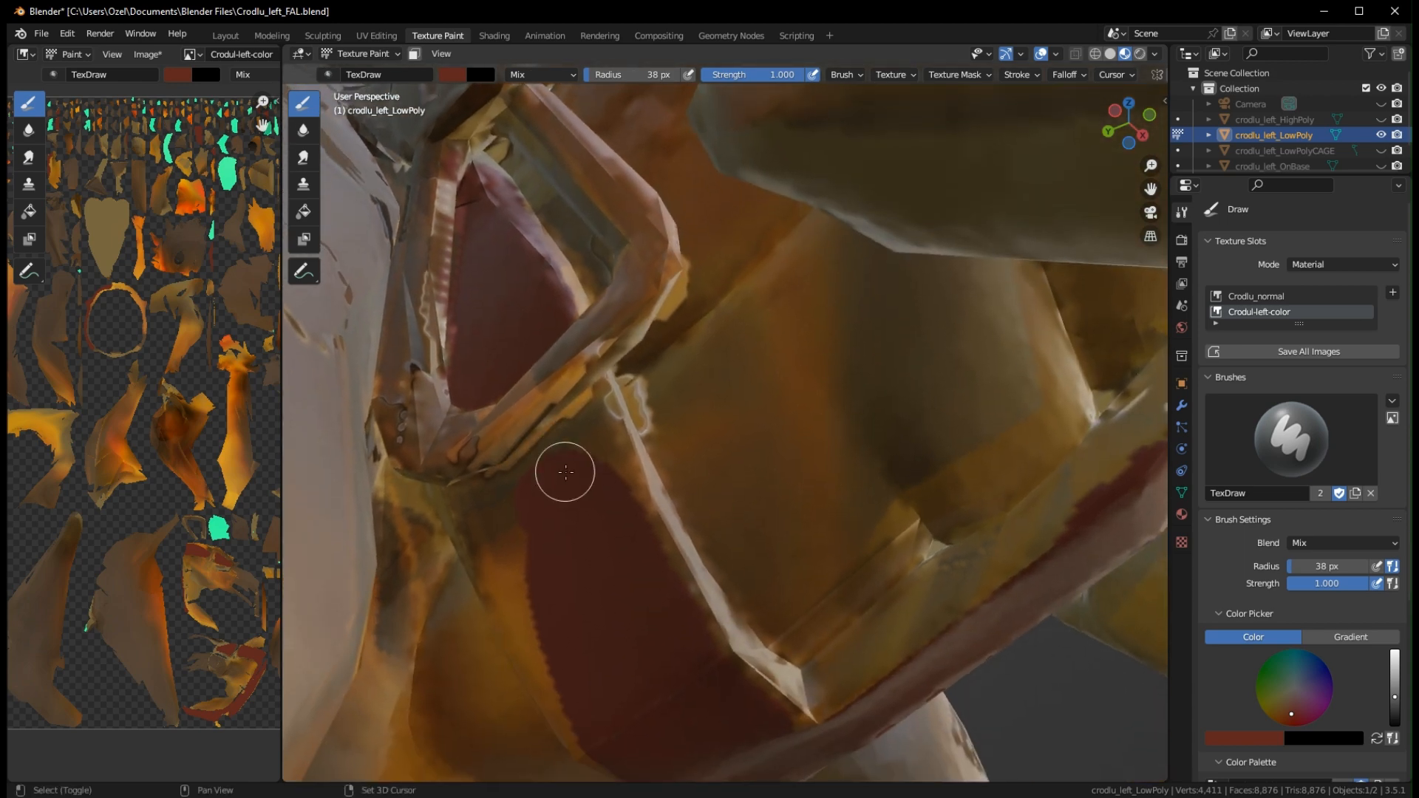
left_click_drag(470, 520, 570, 639)
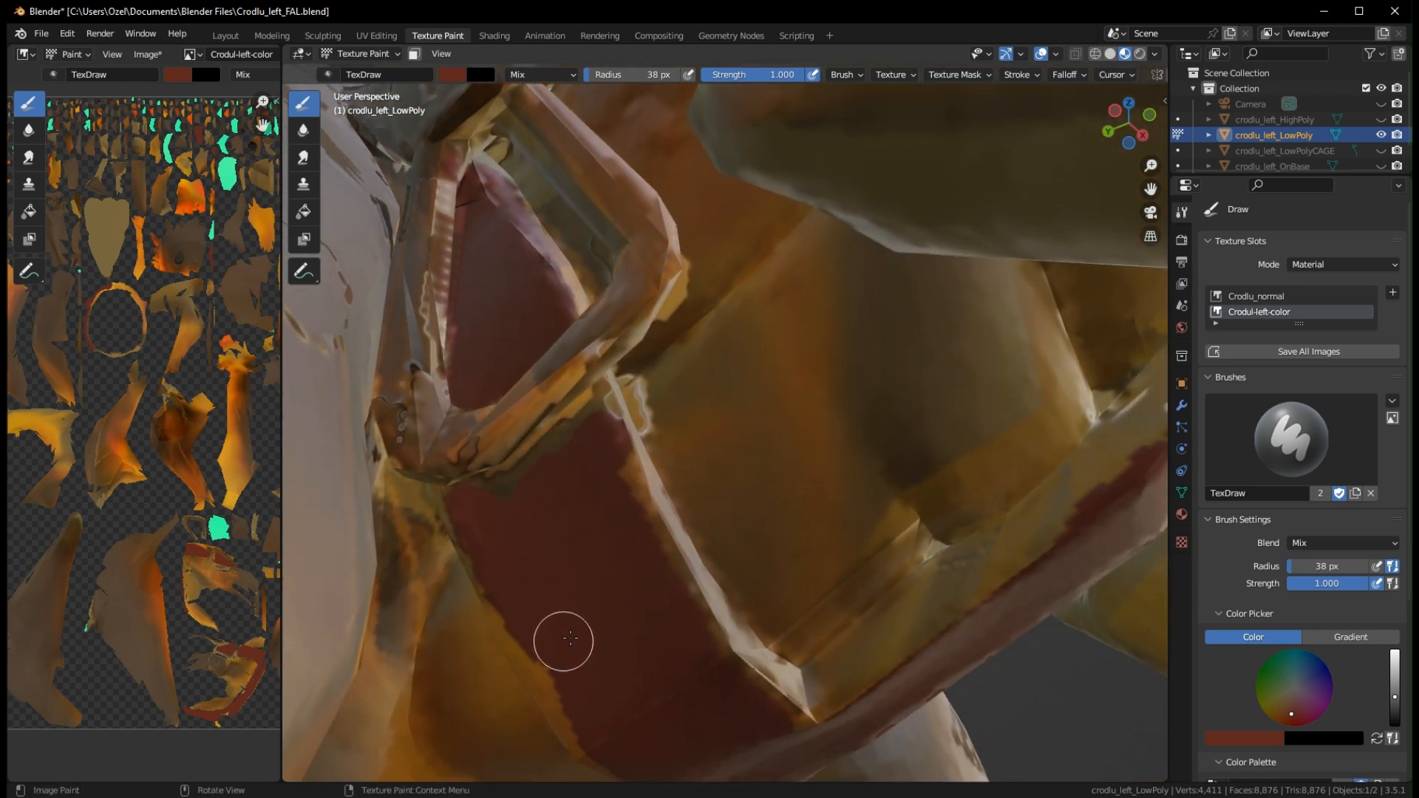
left_click_drag(605, 444, 637, 487)
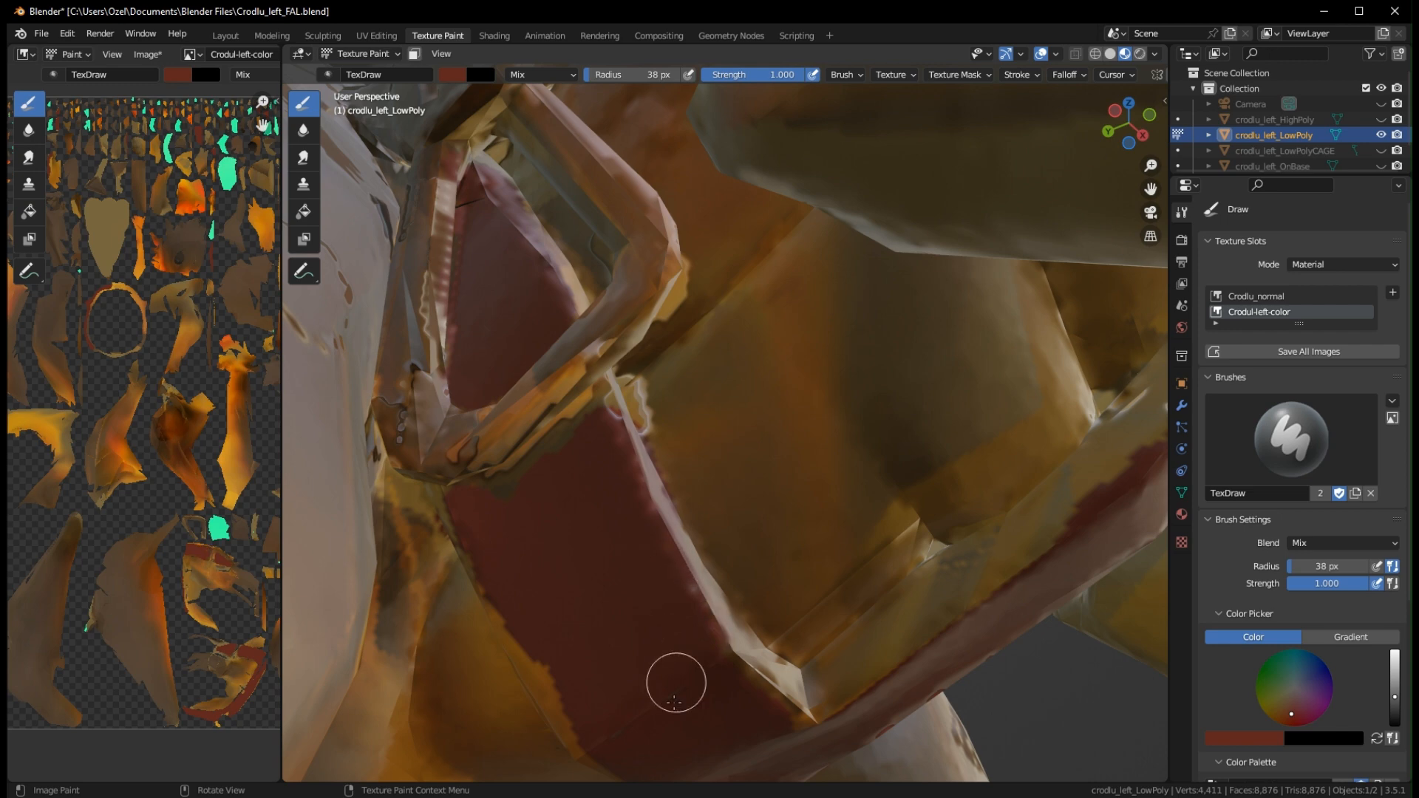
middle_click_drag(674, 701, 654, 671)
left_click_drag(723, 639, 847, 658)
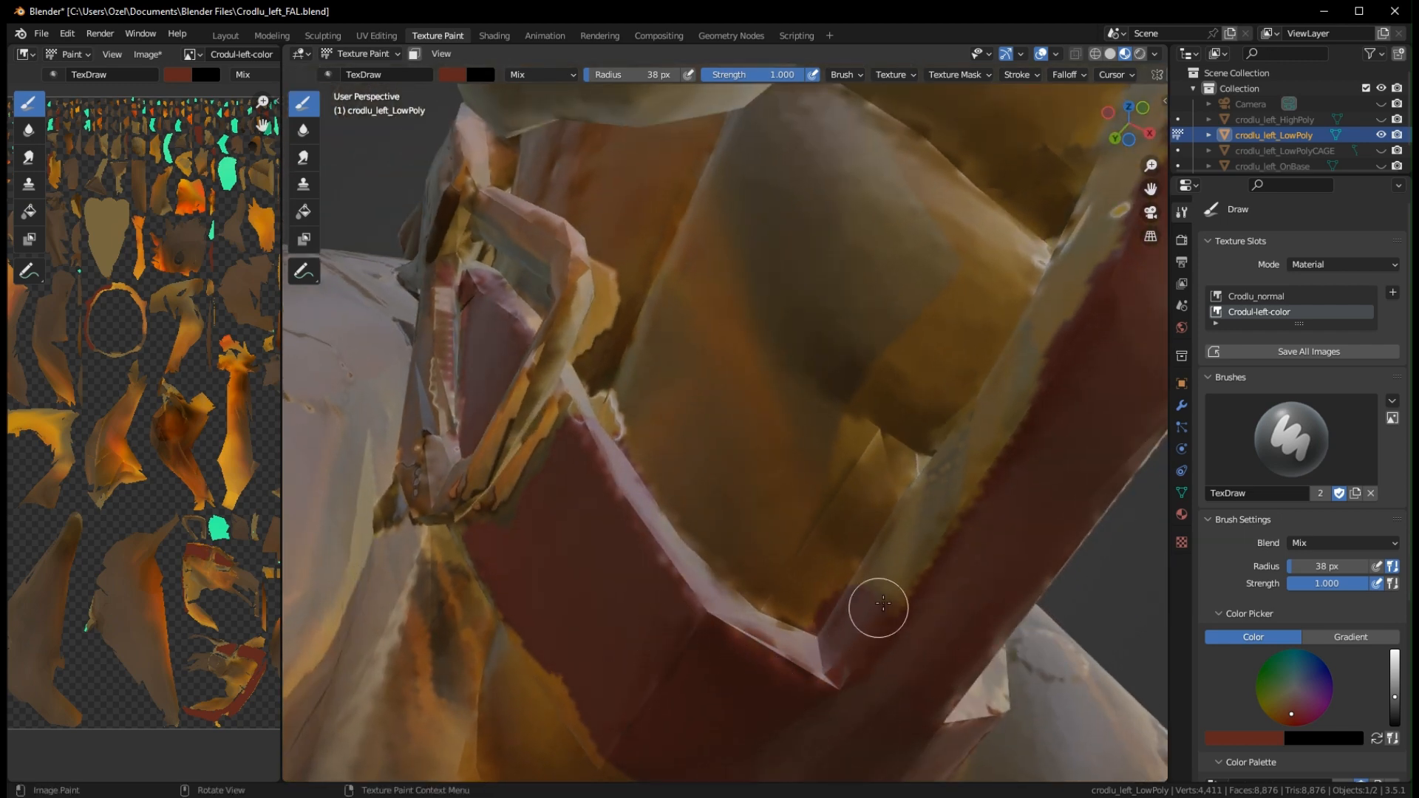
Paint the yellow side edge of the underside strap reddish brown from the buckle strap's corner forward to the chest ring
mouse_move(883, 604)
left_mouse_down()
mouse_move(951, 491)
mouse_move(1057, 372)
left_mouse_up()
mouse_move(1056, 372)
middle_mouse_down("shift")
mouse_move(1024, 437)
mouse_move(841, 645)
mouse_move(887, 614)
mouse_move(837, 648)
middle_mouse_up("shift")
left_click_drag(794, 711, 892, 495)
left_click_drag(933, 386, 1012, 143)
middle_click_drag(1014, 141, 926, 415, "shift")
left_click_drag(926, 415, 950, 247)
mouse_move(959, 262)
middle_mouse_down()
mouse_move(1109, 436)
mouse_move(808, 564)
mouse_move(872, 516)
mouse_move(928, 355)
middle_mouse_up()
mouse_move(935, 305)
left_mouse_down()
mouse_move(919, 415)
mouse_move(843, 548)
left_mouse_up()
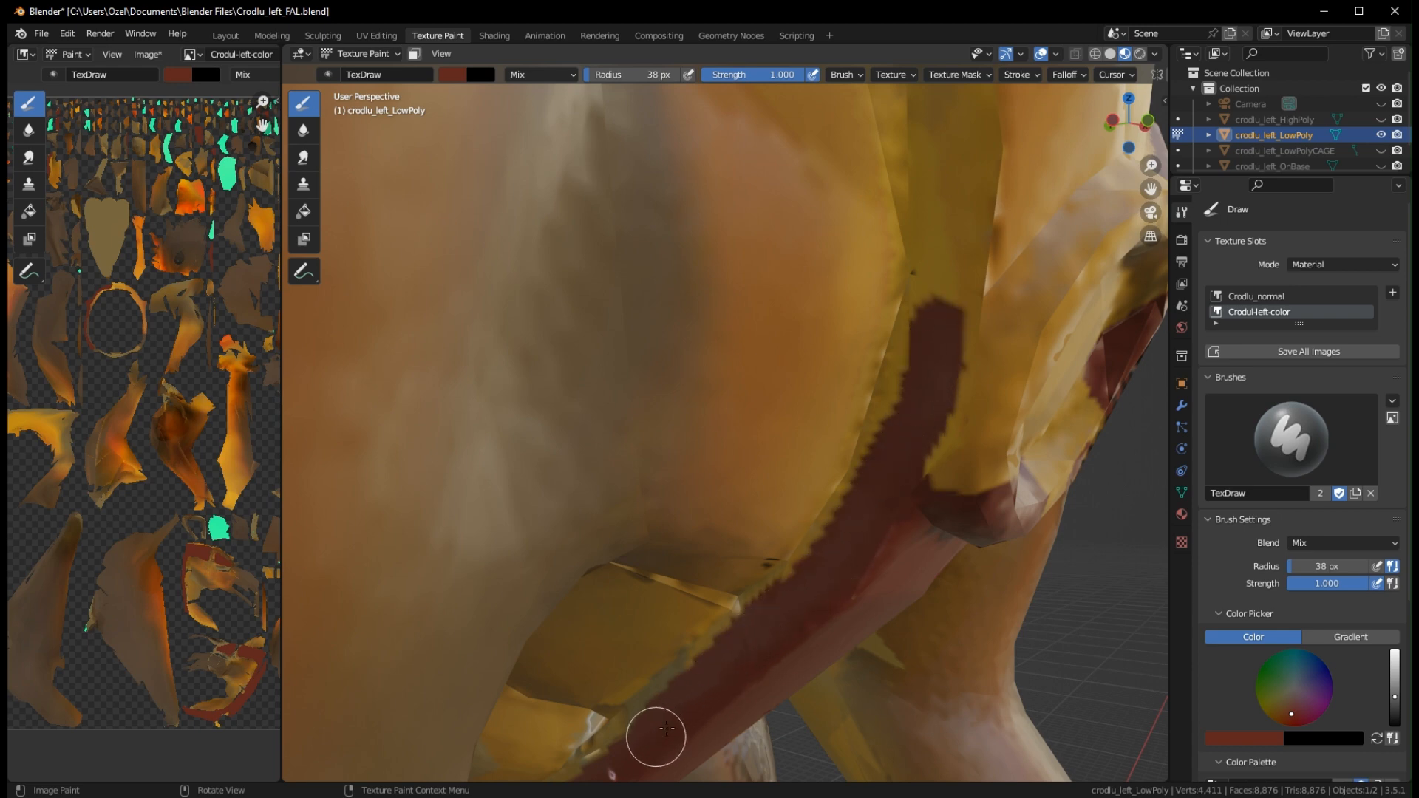
Paint the unpainted chest strap reddish brown from the chest ring upward along the shoulder
left_click_drag(940, 320, 944, 209)
middle_click_drag(944, 209, 930, 379)
mouse_move(799, 302)
left_mouse_down()
mouse_move(849, 415)
mouse_move(801, 273)
mouse_move(758, 206)
left_mouse_up()
mouse_move(801, 305)
left_mouse_down()
mouse_move(894, 450)
mouse_move(862, 533)
left_mouse_up()
middle_click_drag(862, 532, 547, 448)
mouse_move(462, 344)
left_mouse_down()
mouse_move(606, 469)
mouse_move(699, 525)
left_mouse_up()
left_click_drag(585, 464, 403, 196)
mouse_move(403, 196)
middle_mouse_down()
mouse_move(491, 261)
mouse_move(539, 414)
middle_mouse_up()
mouse_move(456, 325)
left_mouse_down()
mouse_move(554, 475)
mouse_move(517, 474)
mouse_move(399, 255)
left_mouse_up()
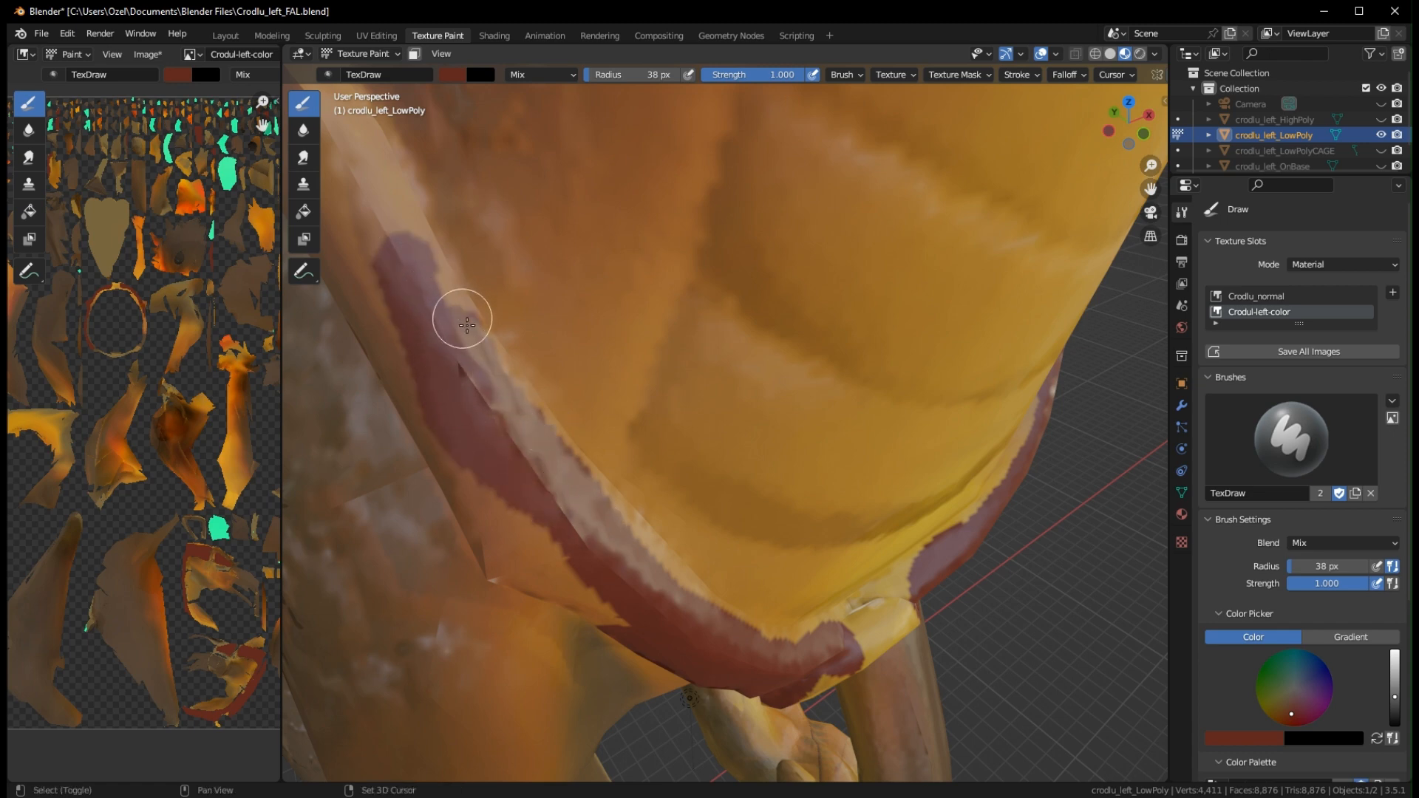
Continue the reddish brown up the shoulder strap to the saddle and onto the branch running backwards
middle_click_drag(466, 317, 589, 415)
mouse_move(589, 414)
left_mouse_down()
mouse_move(651, 423)
mouse_move(722, 545)
mouse_move(545, 181)
left_mouse_up()
middle_click_drag(545, 181, 676, 340)
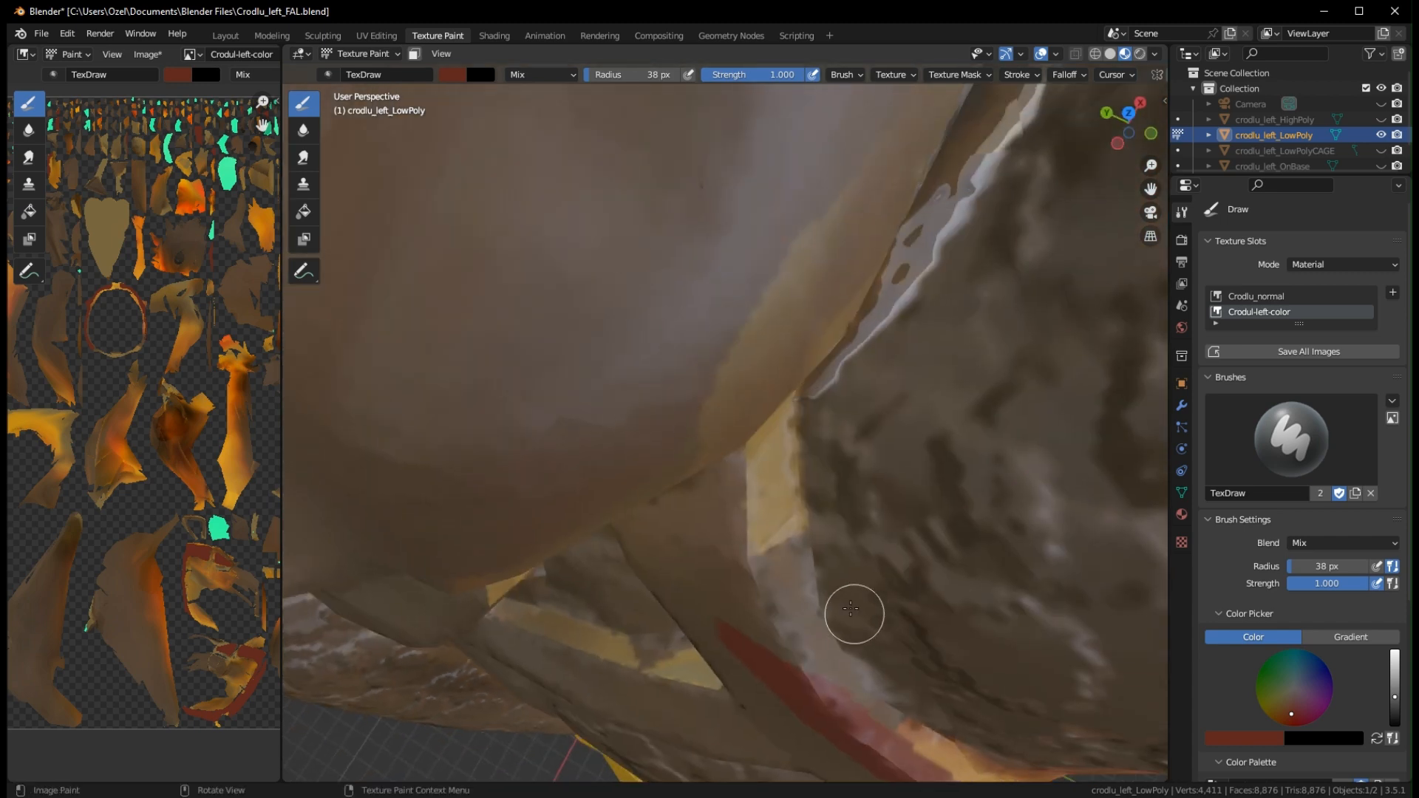
middle_click_drag(855, 615, 799, 203, "shift")
left_click_drag(683, 128, 729, 217)
mouse_move(852, 396)
left_mouse_down()
mouse_move(702, 256)
mouse_move(672, 133)
mouse_move(628, 181)
mouse_move(712, 383)
mouse_move(703, 320)
mouse_move(1005, 672)
left_mouse_up()
mouse_move(728, 437)
left_mouse_down()
mouse_move(573, 453)
mouse_move(537, 412)
left_mouse_up()
Fill the orange gaps on the shoulder strap's outer face and its edge facing the chest with reddish brown
middle_click_drag(537, 413, 741, 315)
middle_click_drag(1025, 165, 751, 250)
mouse_move(777, 173)
middle_mouse_down()
mouse_move(628, 245)
mouse_move(545, 237)
middle_mouse_up()
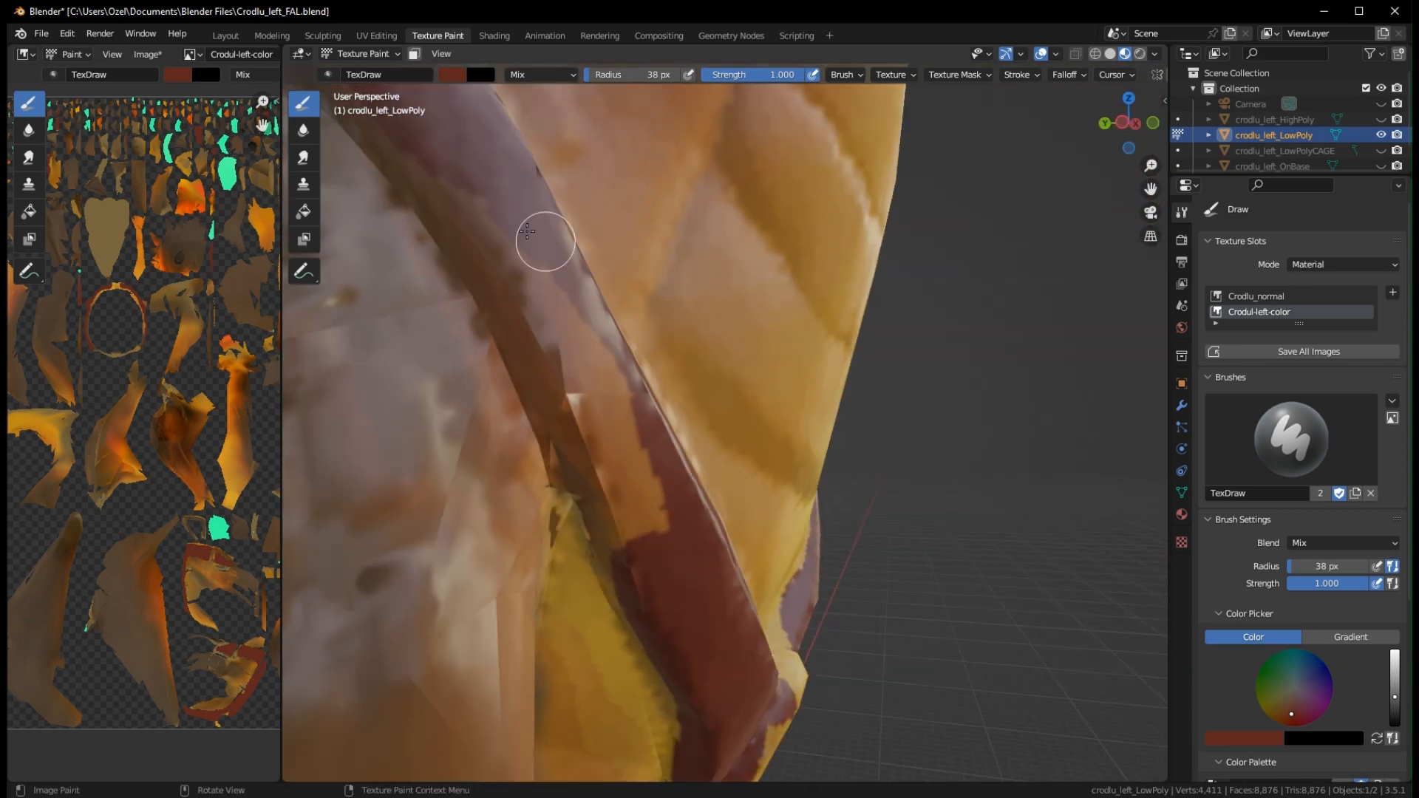
mouse_move(545, 238)
left_mouse_down()
mouse_move(611, 384)
mouse_move(633, 544)
left_mouse_up()
middle_click_drag(633, 545, 514, 336)
left_click_drag(515, 336, 598, 453)
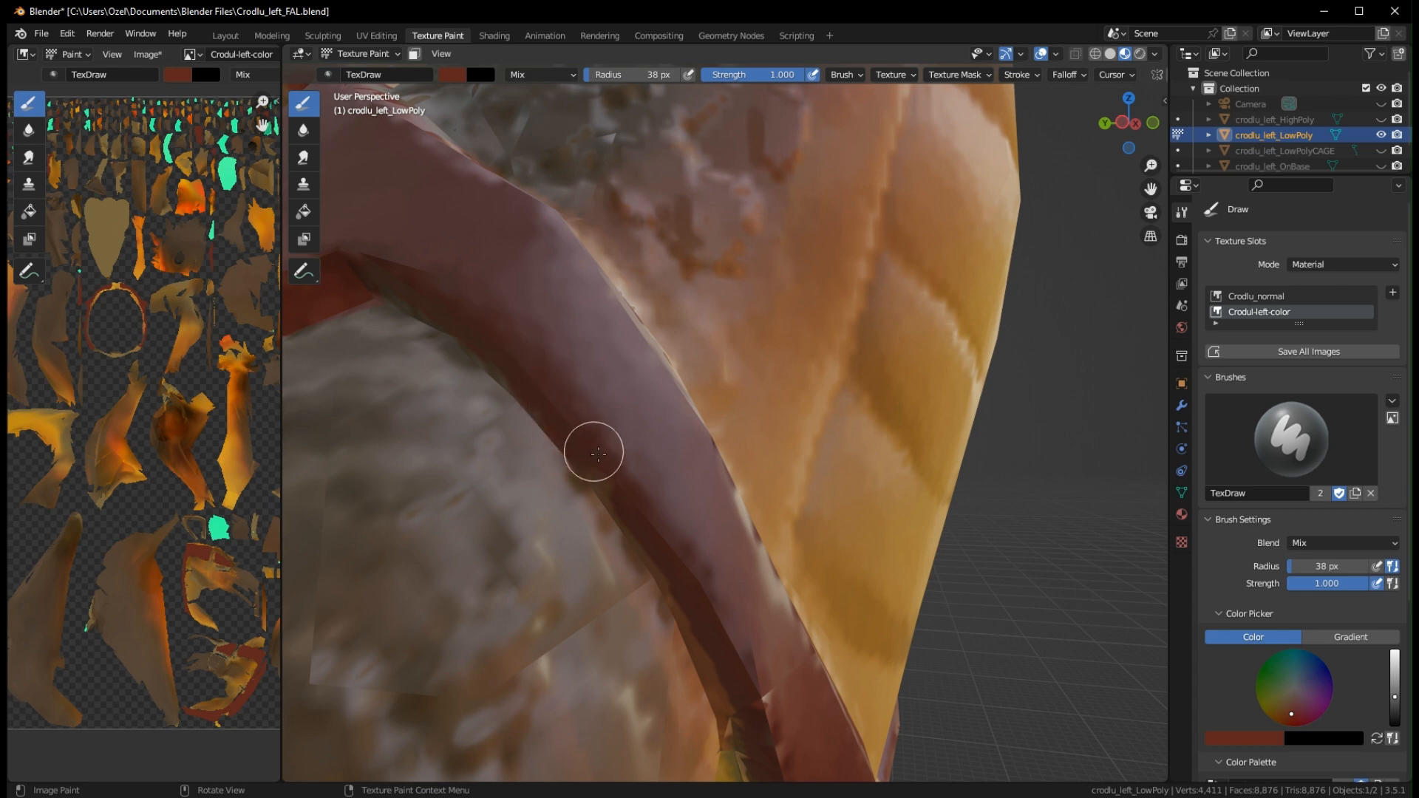
middle_click_drag(641, 482, 379, 258)
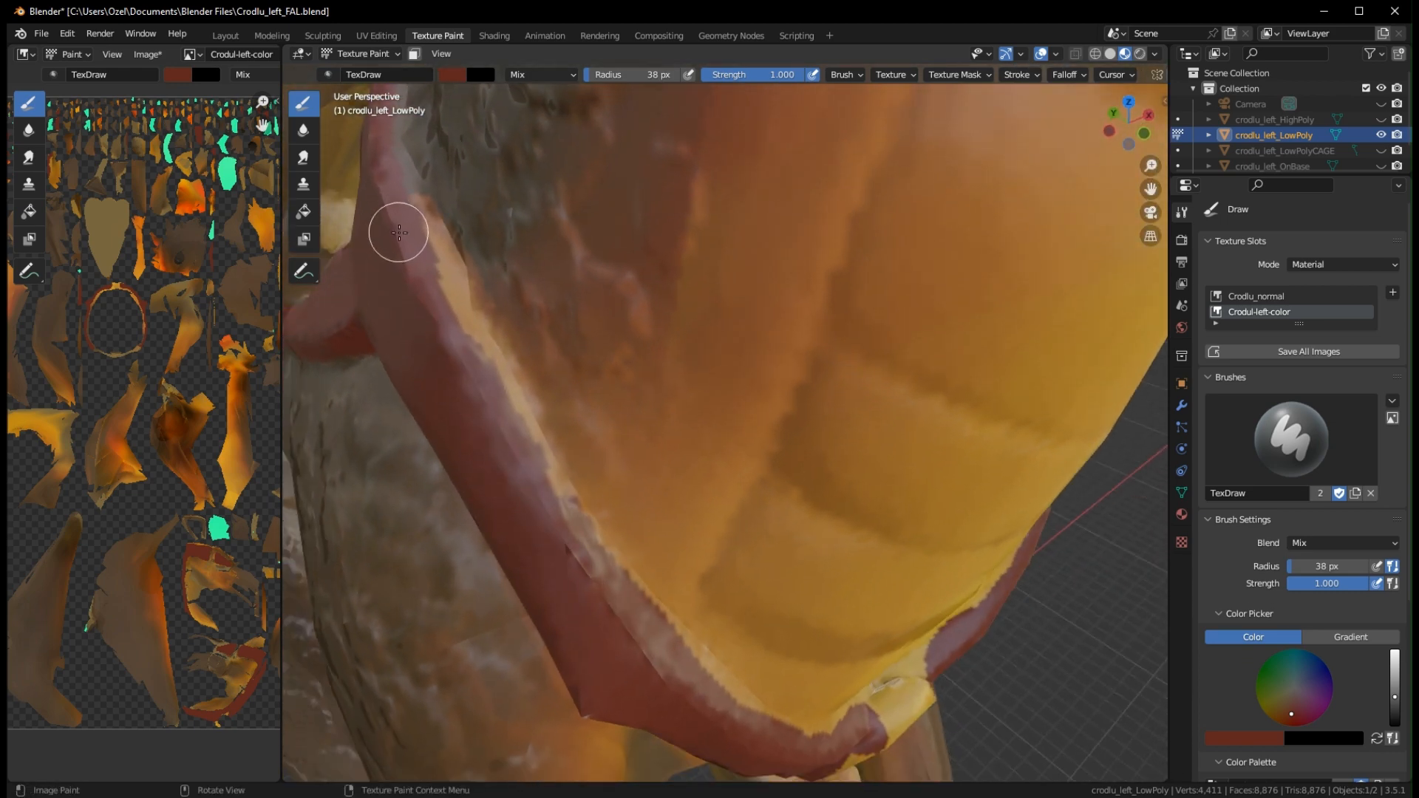
left_click_drag(399, 233, 449, 336)
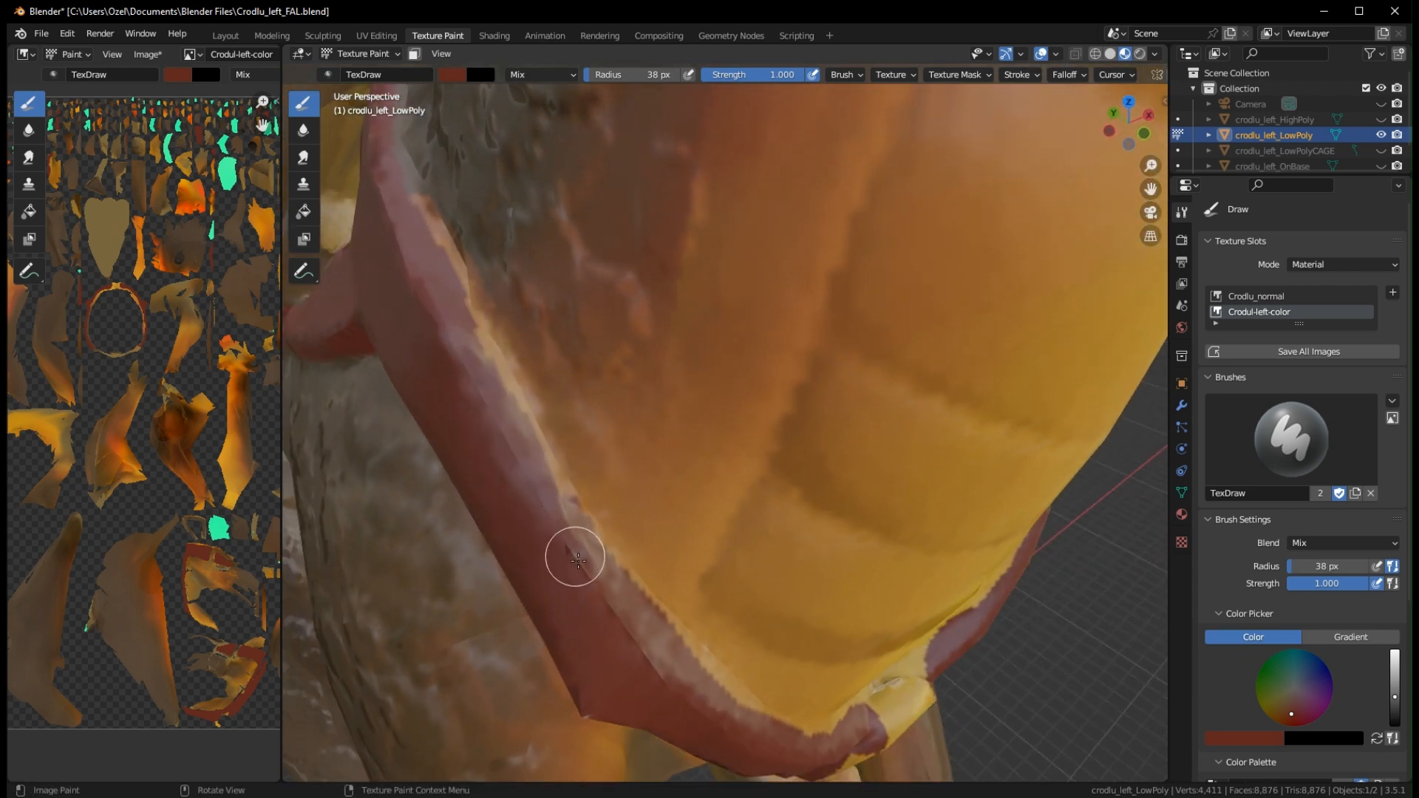
Paint the inner lower part and one side of the chest ring reddish brown
middle_click_drag(714, 681, 626, 616)
middle_click_drag(546, 569, 557, 521)
middle_click_drag(596, 644, 621, 321, "shift")
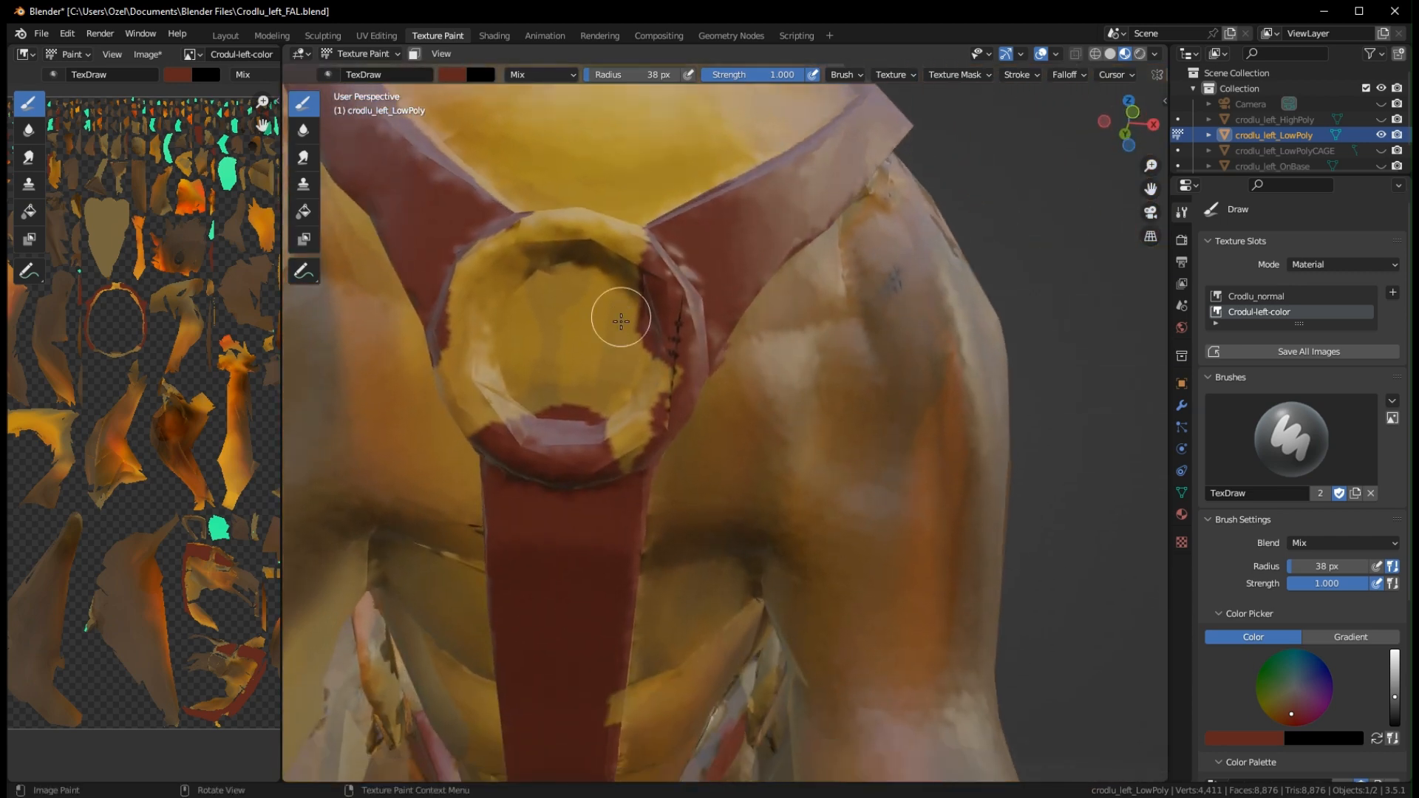
left_click_drag(562, 417, 573, 432)
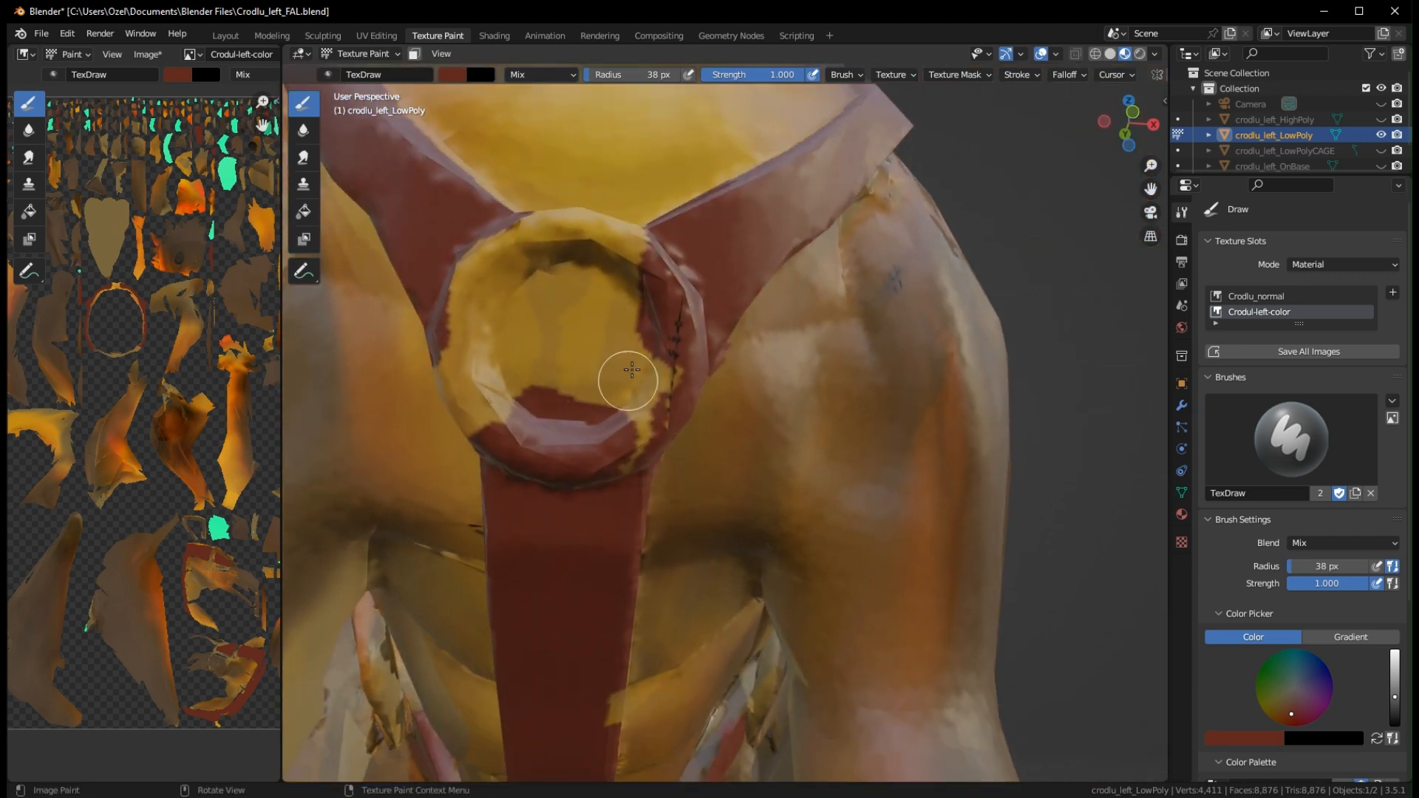
mouse_move(508, 259)
left_mouse_down()
mouse_move(477, 271)
mouse_move(459, 307)
mouse_move(481, 320)
mouse_move(497, 253)
left_mouse_up()
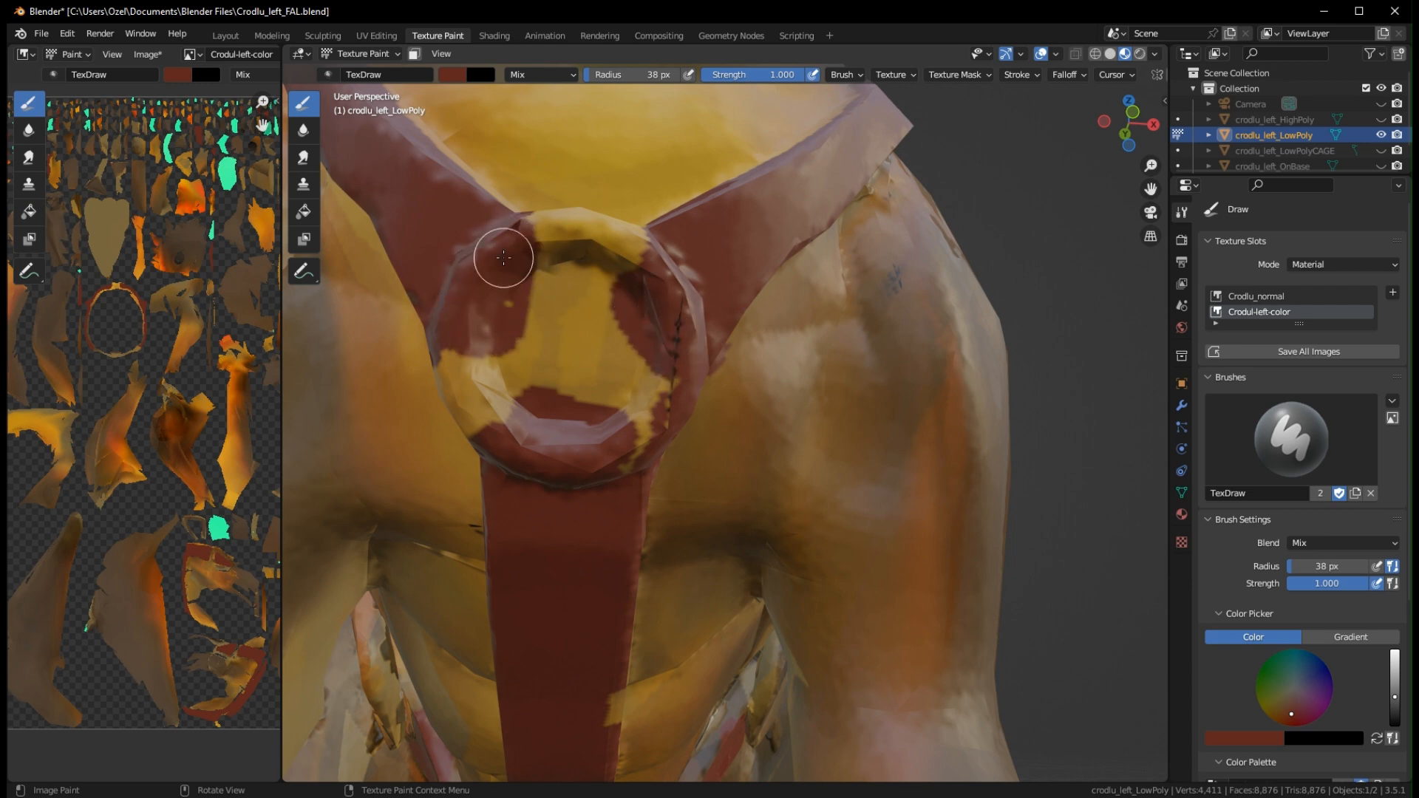
Examine the painted harness straps around the creature's side and the chest ring from the front
middle_click_drag(498, 253, 597, 372)
scroll(612, 458, "down", 6)
middle_click_drag(618, 475, 658, 649)
middle_click_drag(1035, 516, 881, 513)
scroll(857, 458, "down", 5)
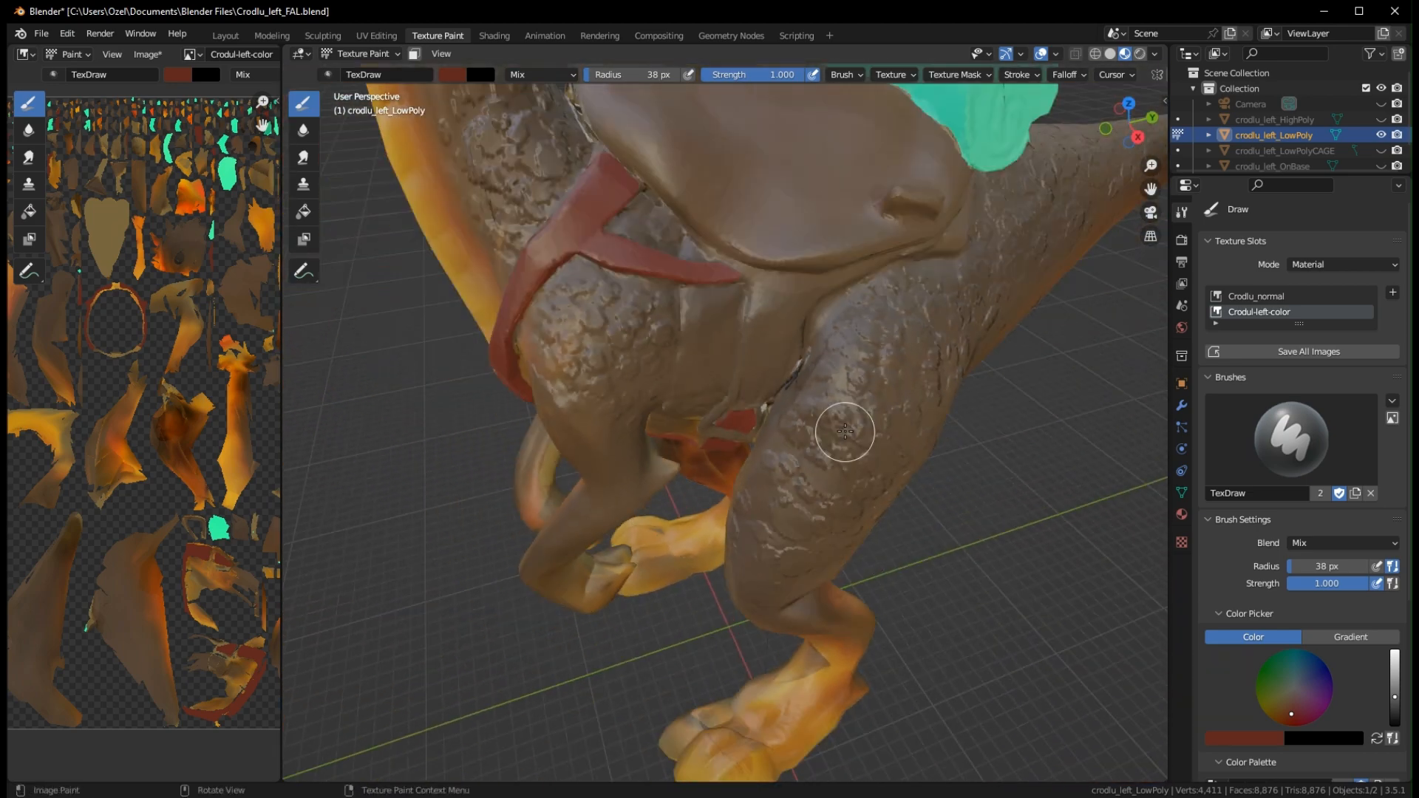
middle_click_drag(846, 427, 807, 626)
scroll(897, 348, "up", 4)
scroll(899, 375, "up", 5)
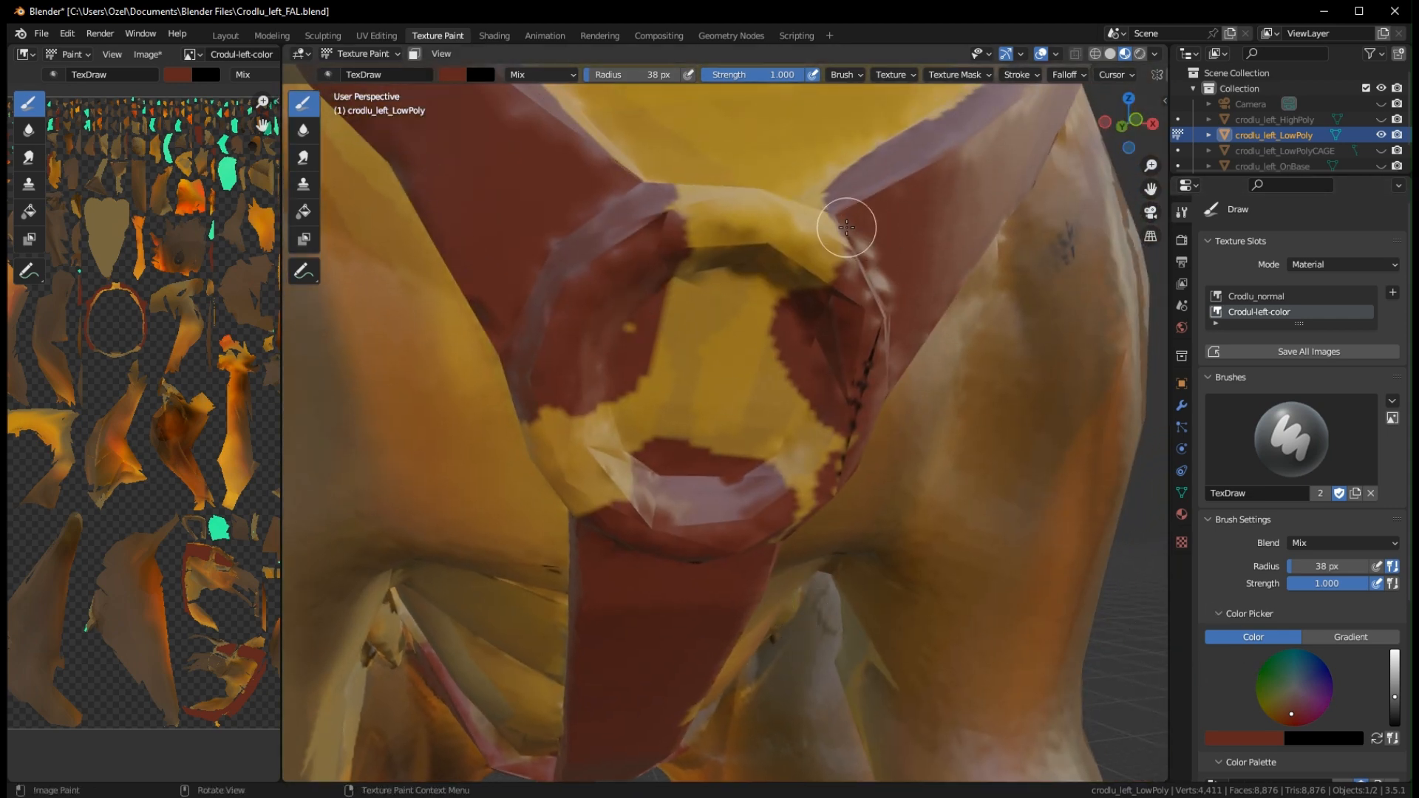
Pick the tan palette colour and paint over the red spill on the skin inside the chest ring
scroll(1282, 748, "down", 3)
left_click(1213, 731)
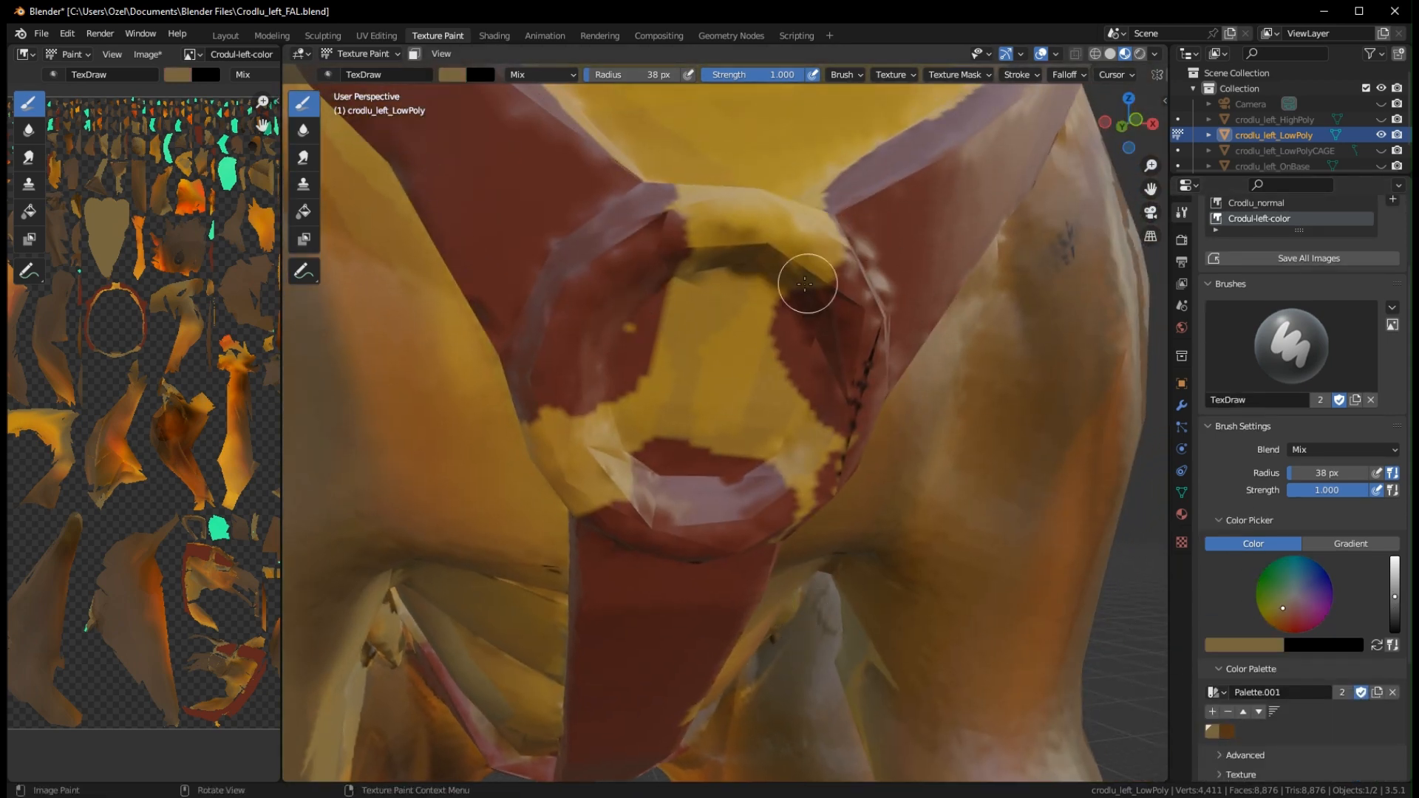
left_click_drag(721, 339, 650, 385)
Smear the skin inside the chest ring with the Smear brush to blend the red and yellow into an even tone
left_click(302, 167)
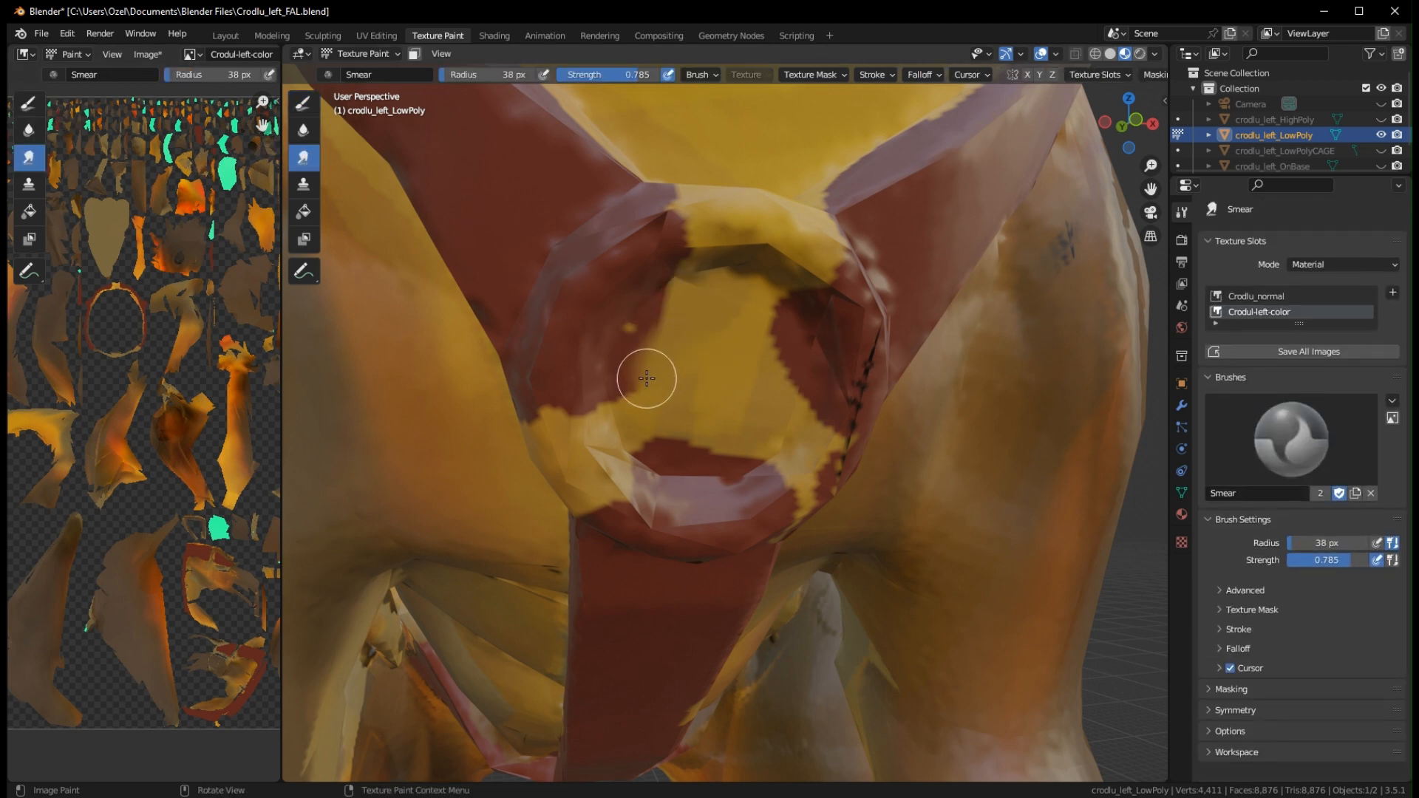
mouse_move(648, 407)
left_mouse_down()
mouse_move(801, 330)
mouse_move(684, 317)
mouse_move(747, 310)
mouse_move(752, 368)
mouse_move(726, 441)
mouse_move(795, 295)
mouse_move(687, 301)
mouse_move(628, 406)
mouse_move(801, 401)
mouse_move(694, 441)
mouse_move(652, 345)
left_mouse_up()
mouse_move(652, 345)
middle_mouse_down()
mouse_move(742, 422)
mouse_move(690, 434)
middle_mouse_up()
scroll(690, 421, "up", 4)
mouse_move(631, 217)
left_mouse_down()
mouse_move(647, 358)
mouse_move(652, 332)
left_mouse_up()
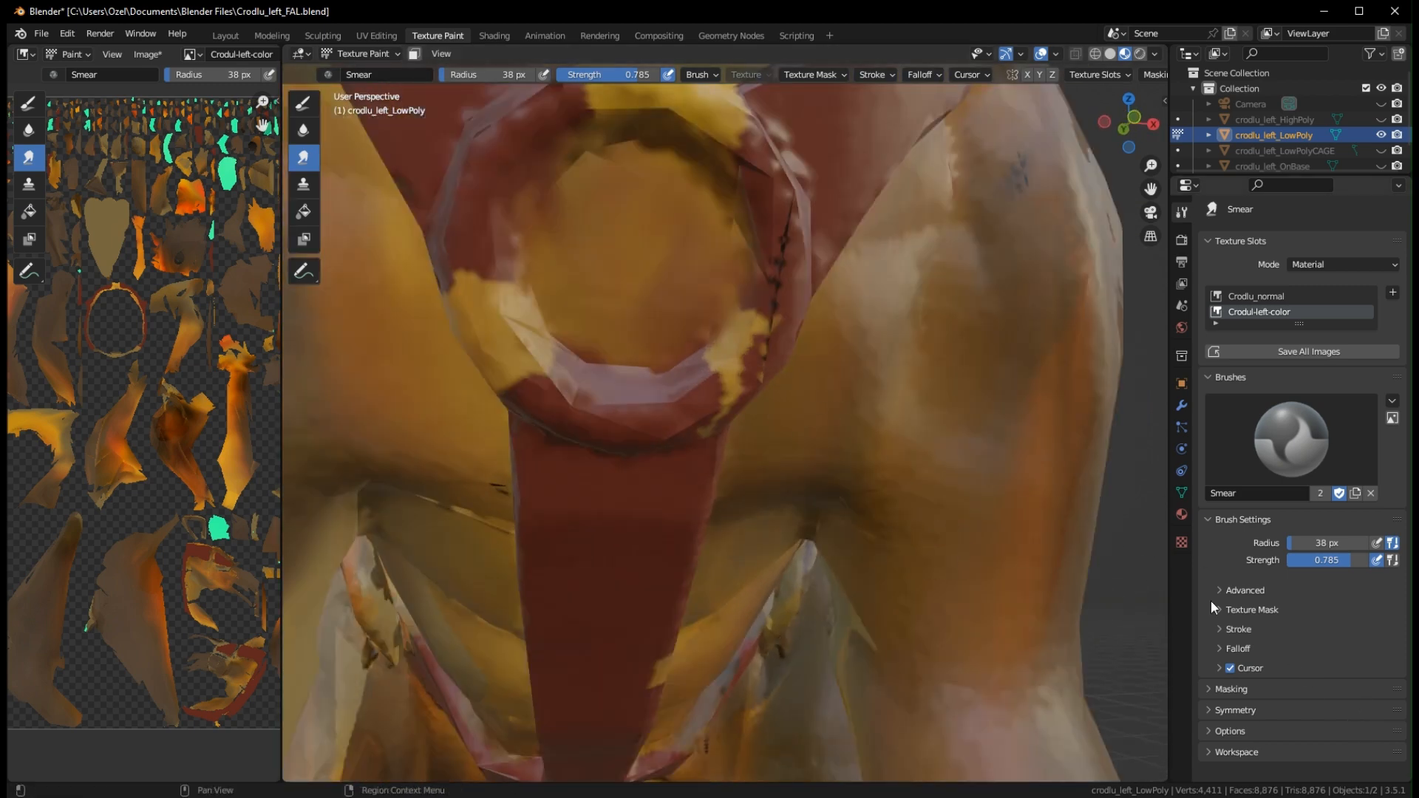
Switch to the Draw brush, try light gold on the chest ring's lower arc, and set the brush to a darker orange
left_click(303, 104)
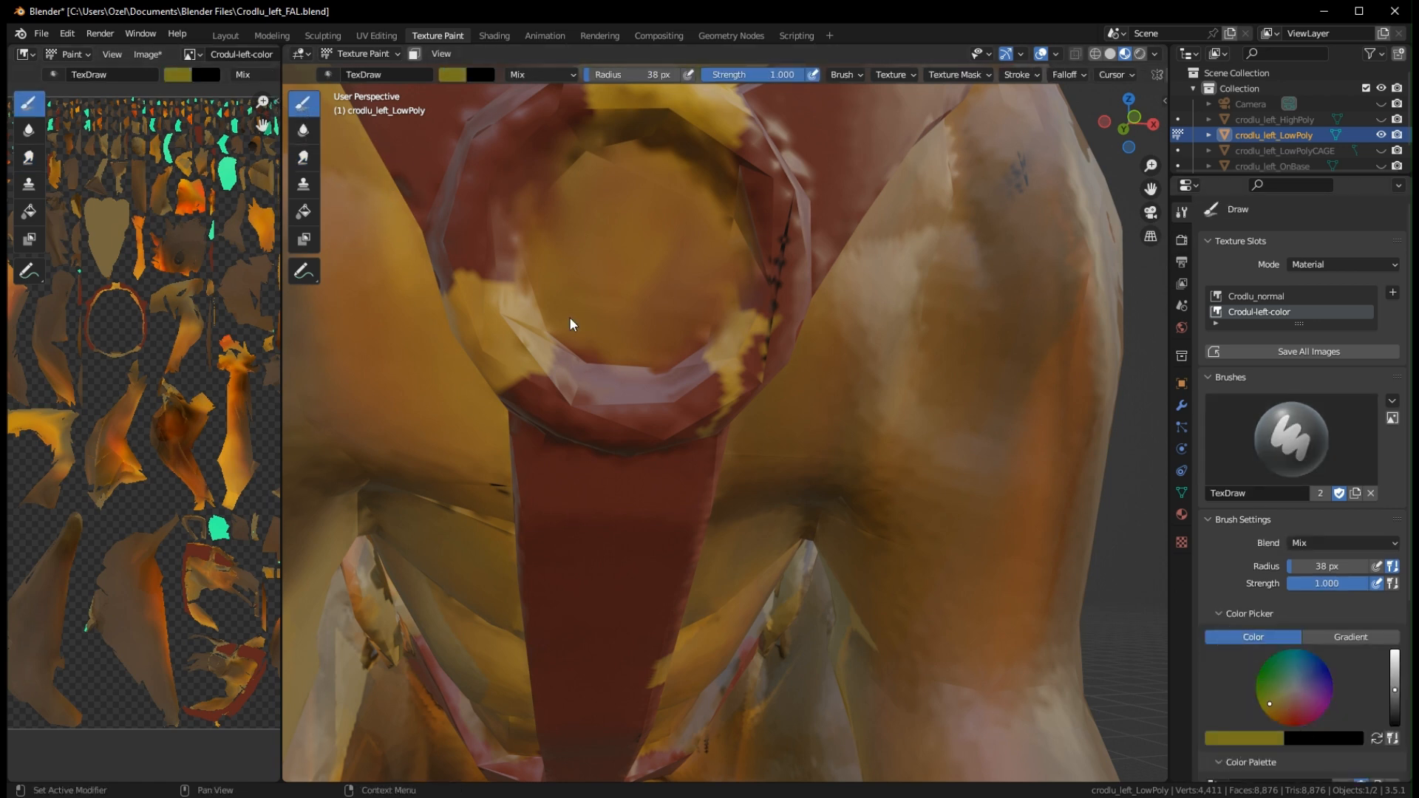
left_click_drag(1397, 693, 1396, 665)
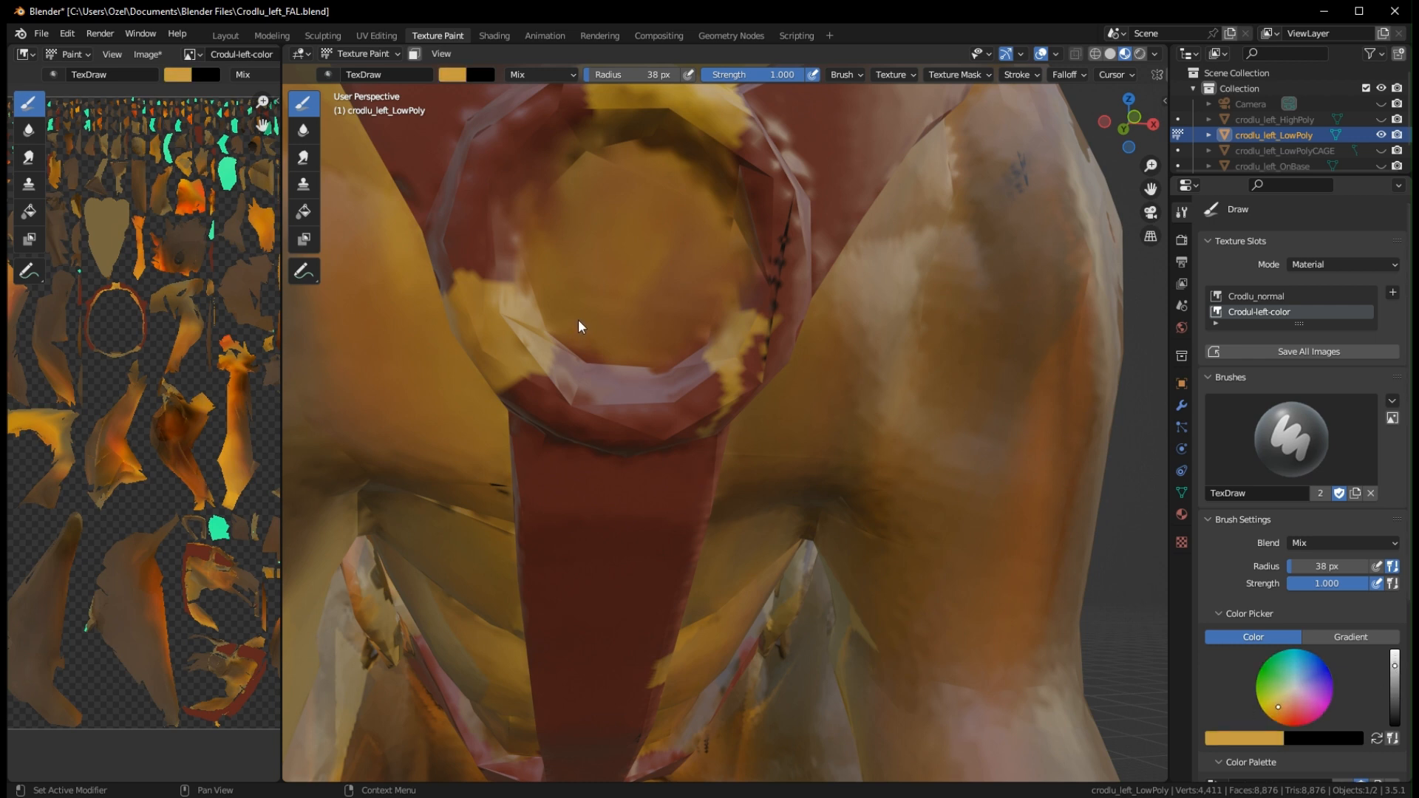
mouse_move(529, 297)
left_mouse_down()
mouse_move(477, 292)
mouse_move(536, 375)
mouse_move(650, 411)
left_mouse_up()
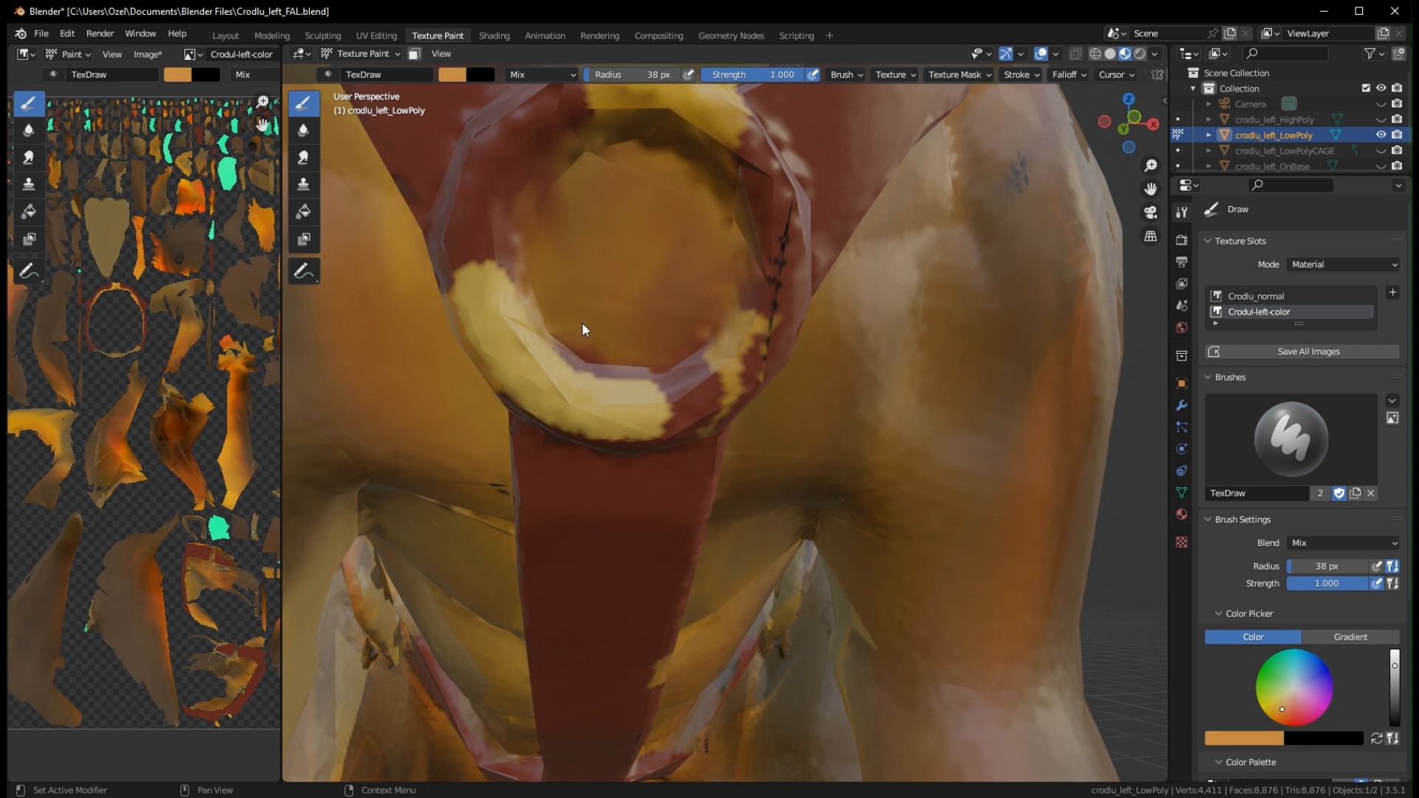
left_click_drag(1399, 706, 1396, 673)
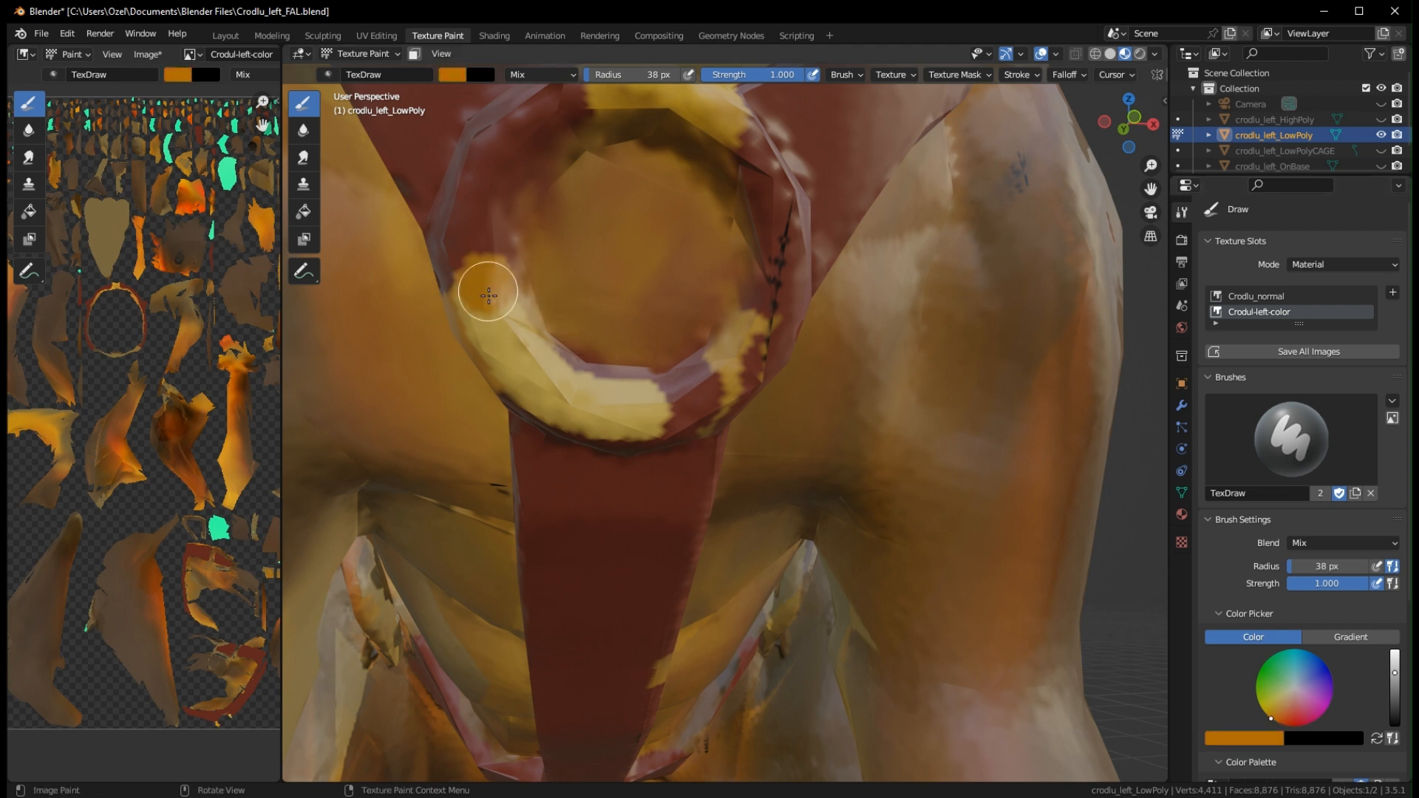
Try the darker orange on the chest ring's lower and upper arcs, and undo the gold and orange strokes
mouse_move(484, 288)
left_mouse_down()
mouse_move(564, 399)
mouse_move(634, 417)
mouse_move(672, 404)
left_mouse_up()
middle_click_drag(627, 369, 632, 379)
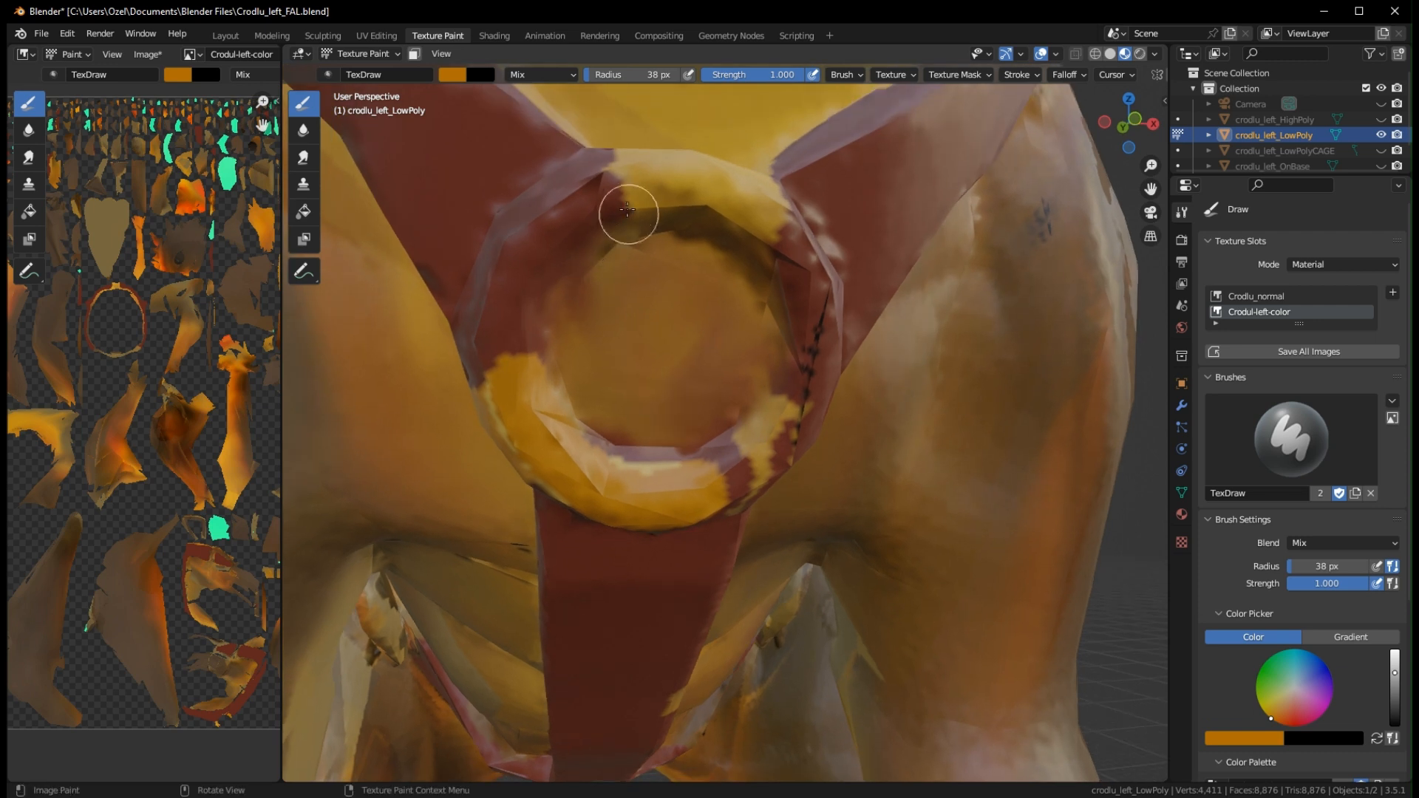
left_click_drag(638, 204, 721, 210)
middle_click_drag(794, 437, 787, 424)
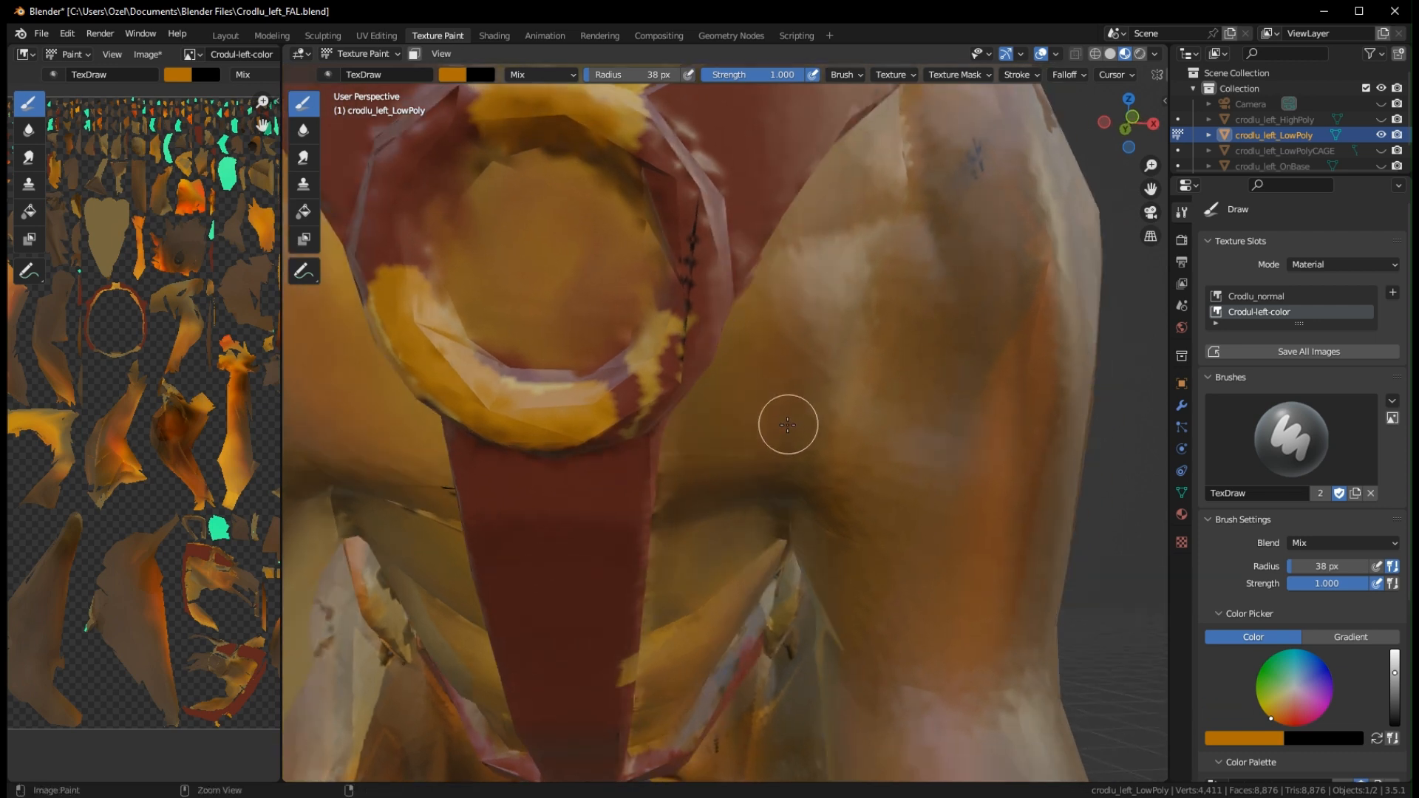
key("ctrl+z")
key("ctrl+z")
key("ctrl+z")
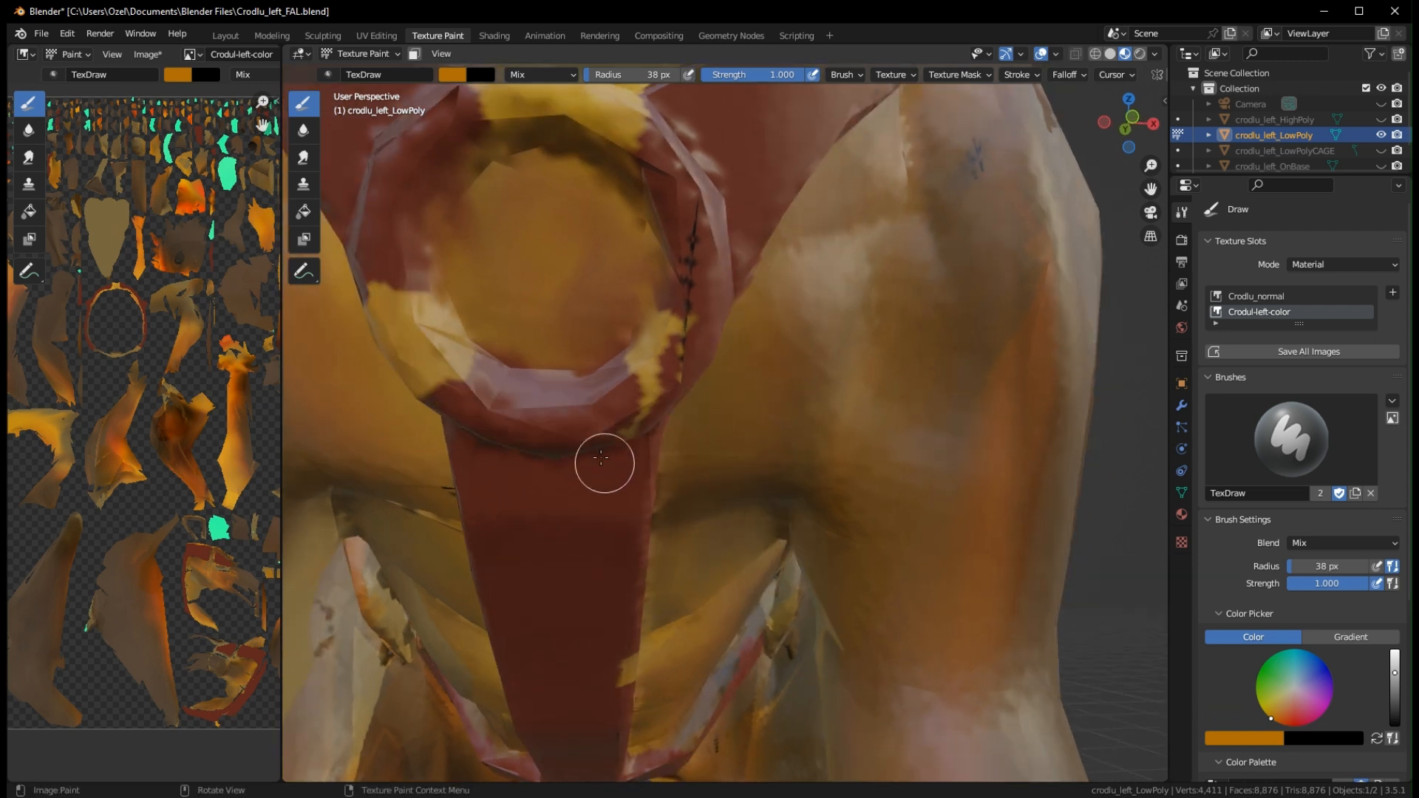
Paint the darker orange over both sides of the chest ring
left_click_drag(451, 376, 406, 265)
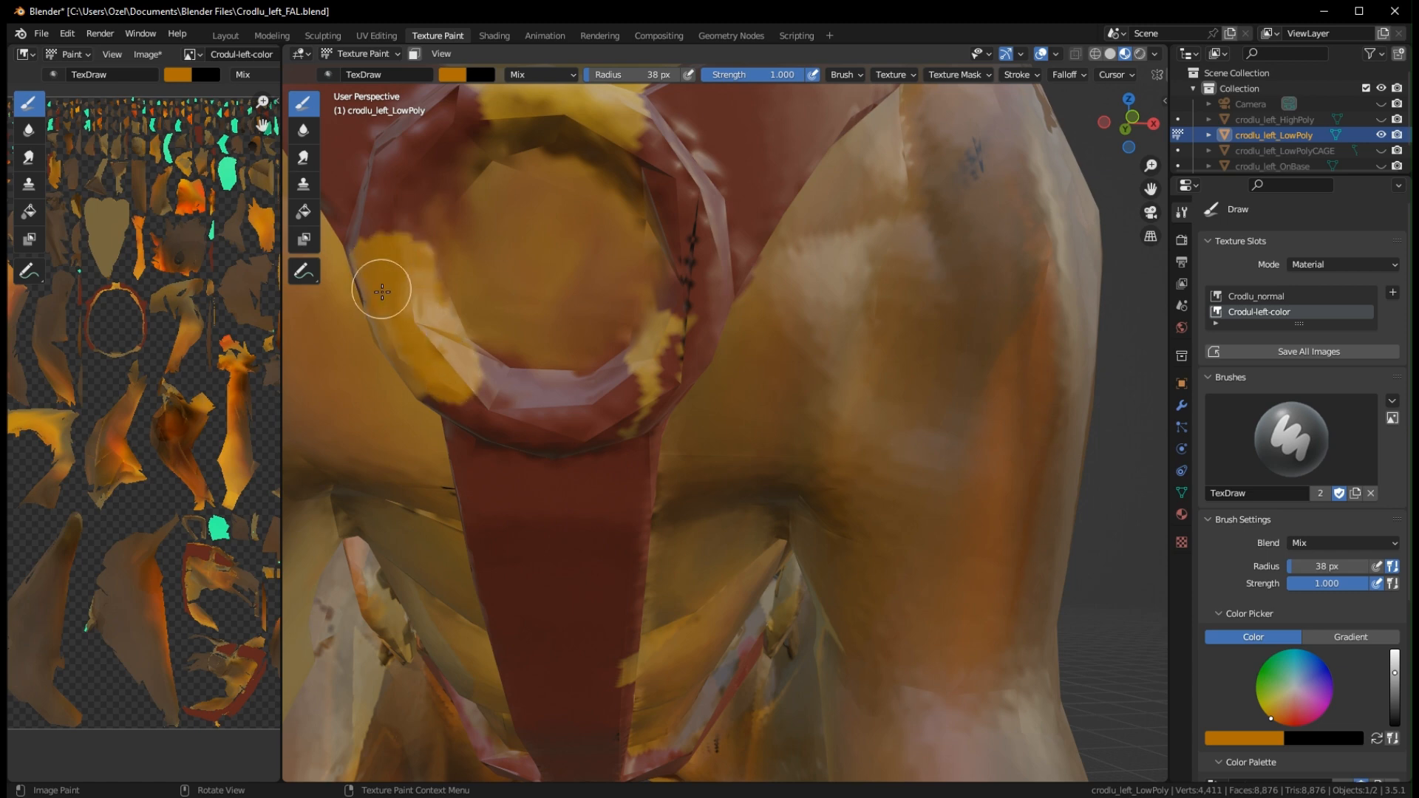
left_click(681, 344)
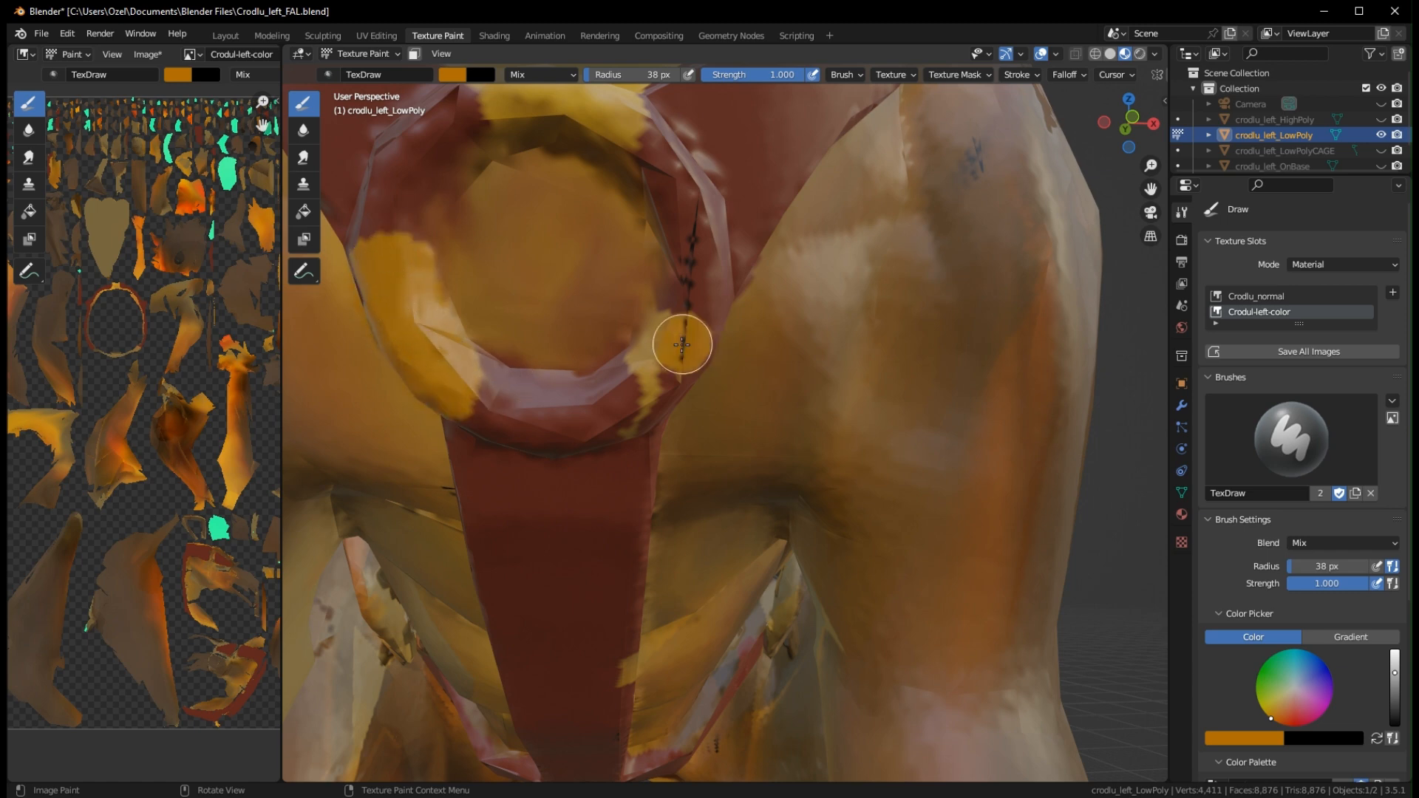
left_click(690, 306)
mouse_move(706, 299)
middle_mouse_down()
mouse_move(545, 347)
mouse_move(653, 390)
mouse_move(533, 477)
middle_mouse_up()
middle_click_drag(545, 529, 680, 557)
mouse_move(786, 695)
middle_mouse_down("shift")
mouse_move(700, 482)
mouse_move(649, 421)
middle_mouse_up("shift")
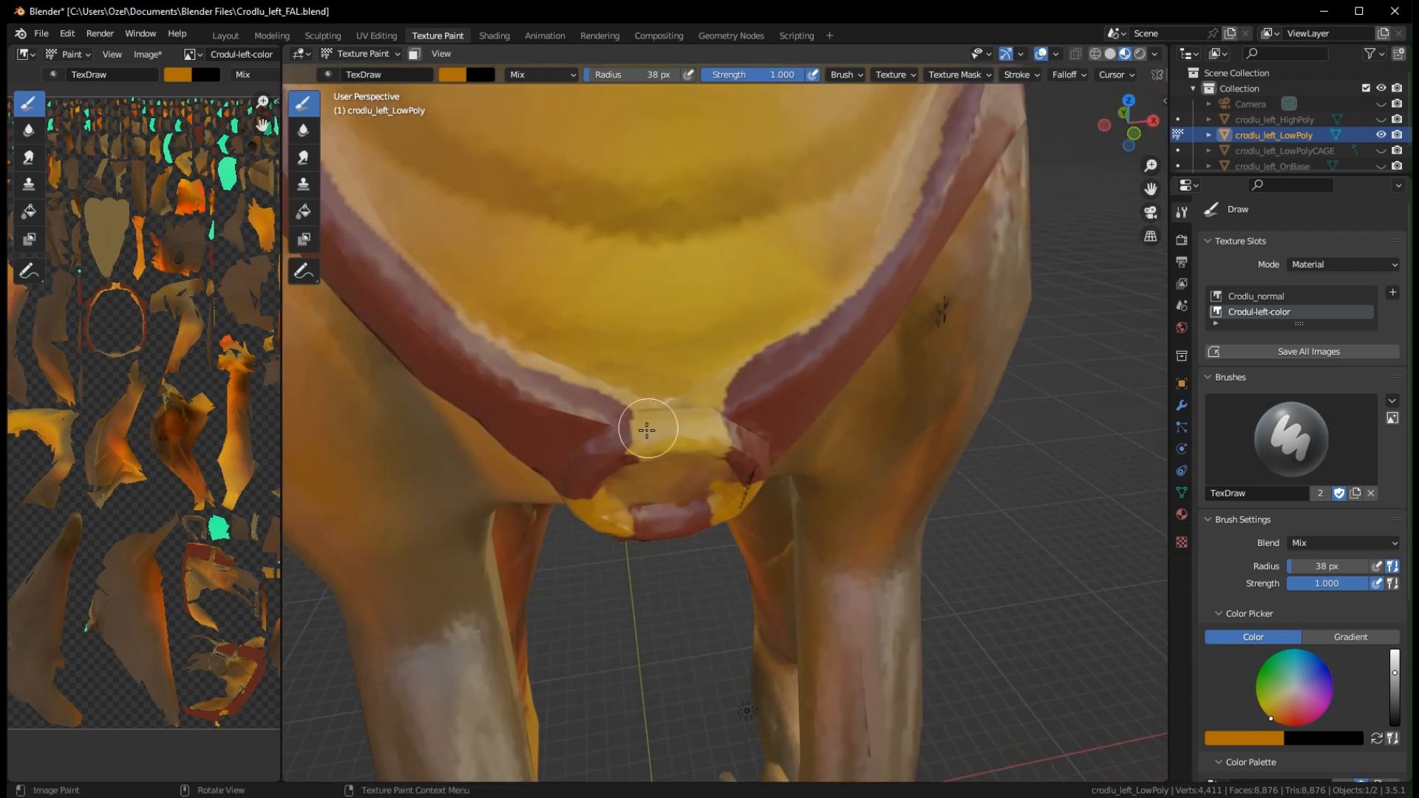
Paint the chest ring's upper arc and outer side rim in the same orange
scroll(680, 448, "up", 2)
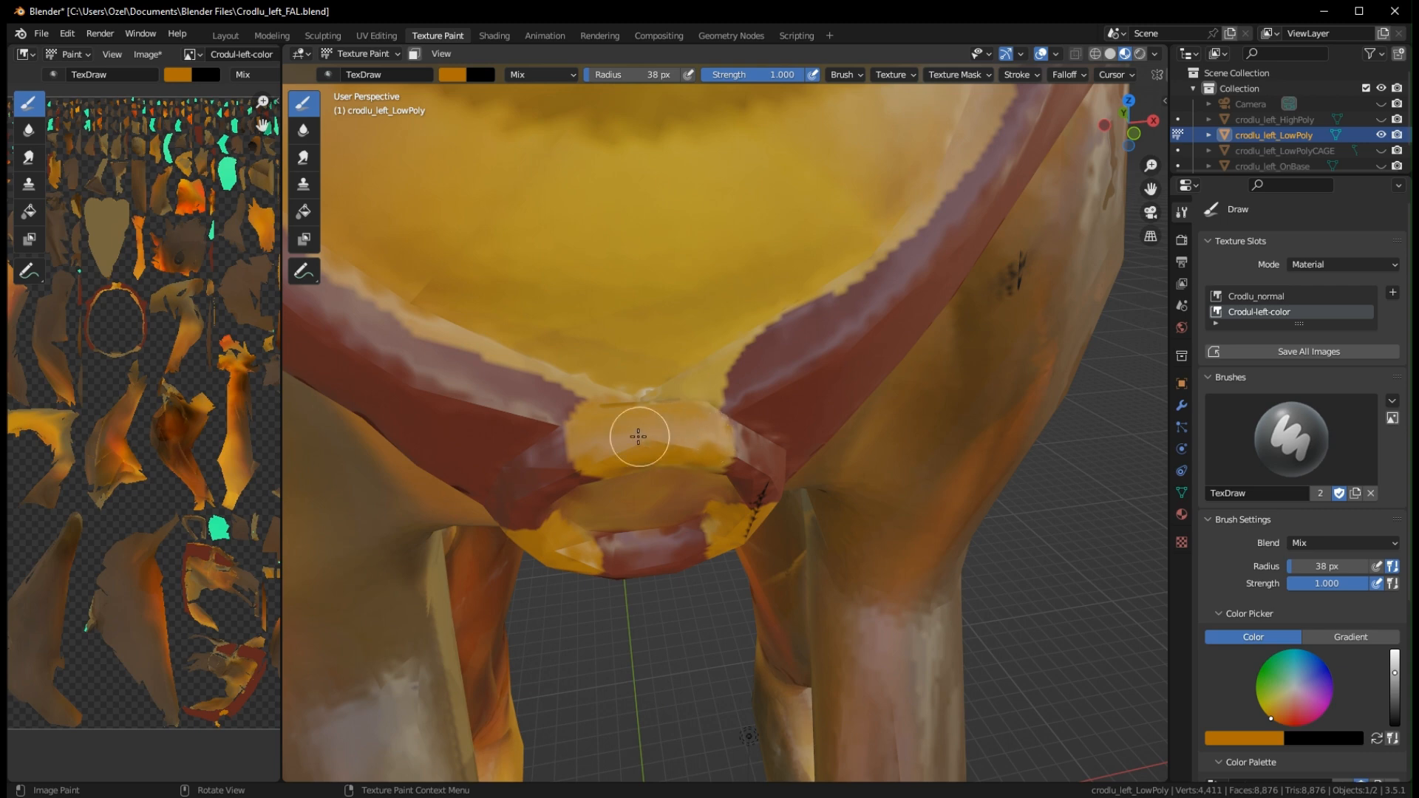
middle_click_drag(670, 455, 739, 400)
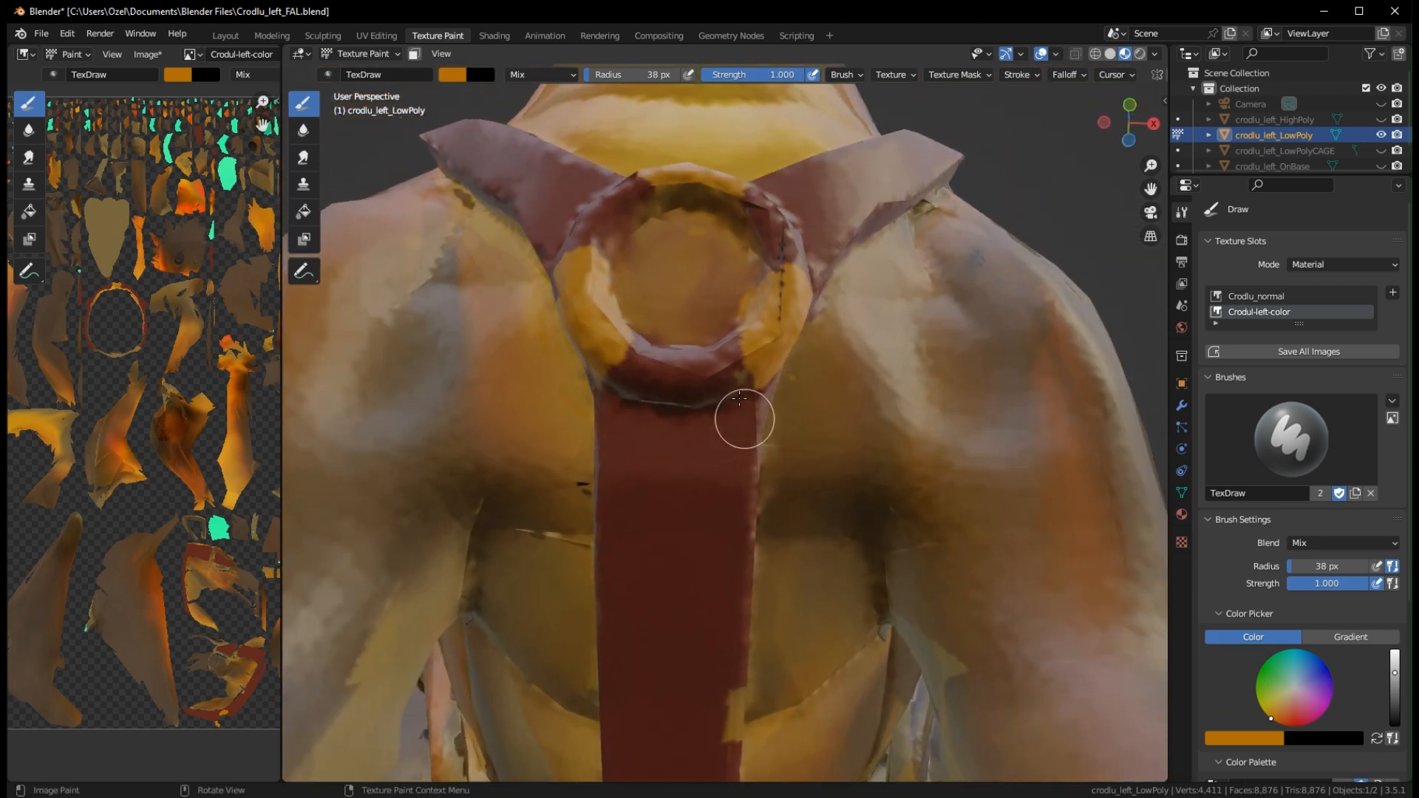
middle_click_drag(683, 193, 716, 538)
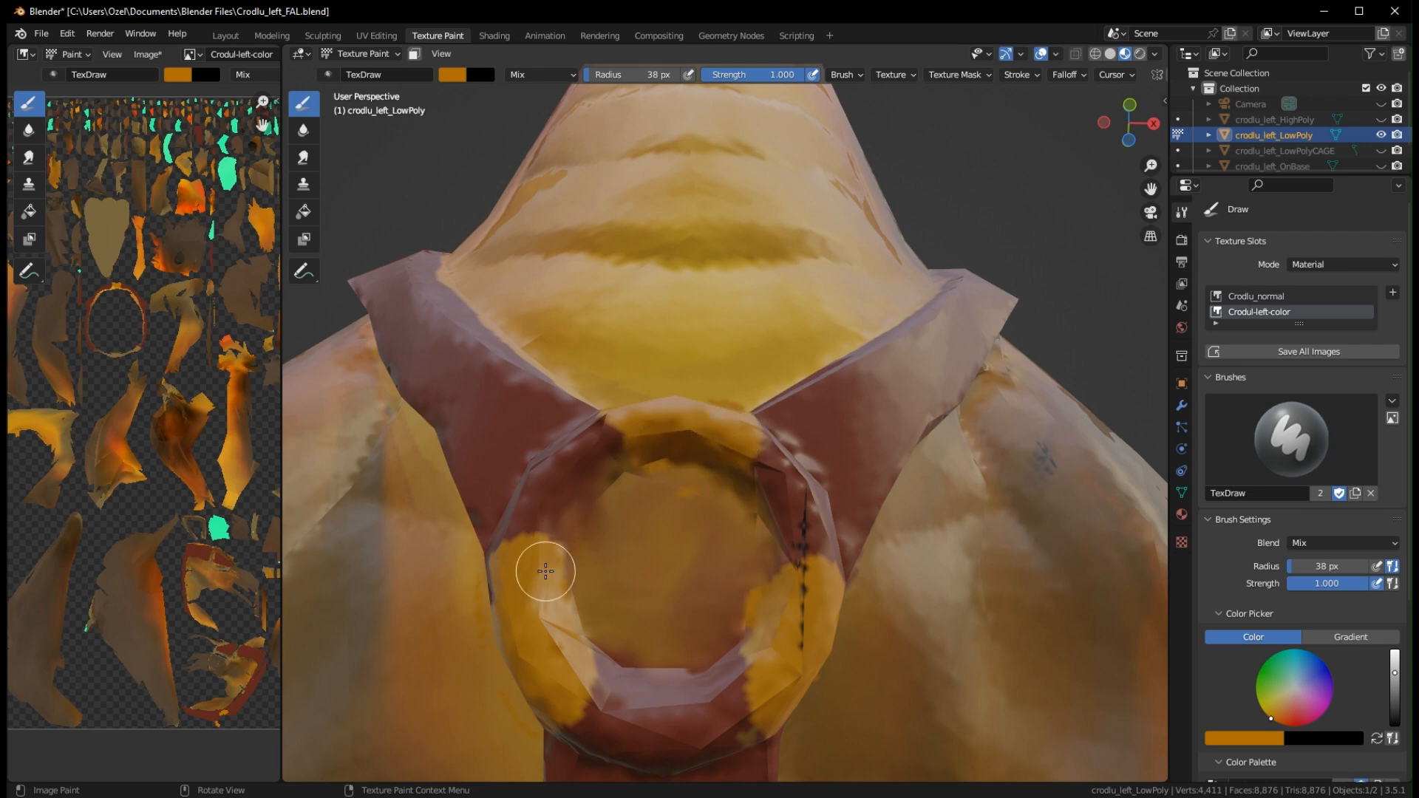
middle_click_drag(559, 654, 703, 623)
mouse_move(725, 469)
left_mouse_down()
mouse_move(716, 599)
mouse_move(691, 471)
left_mouse_up()
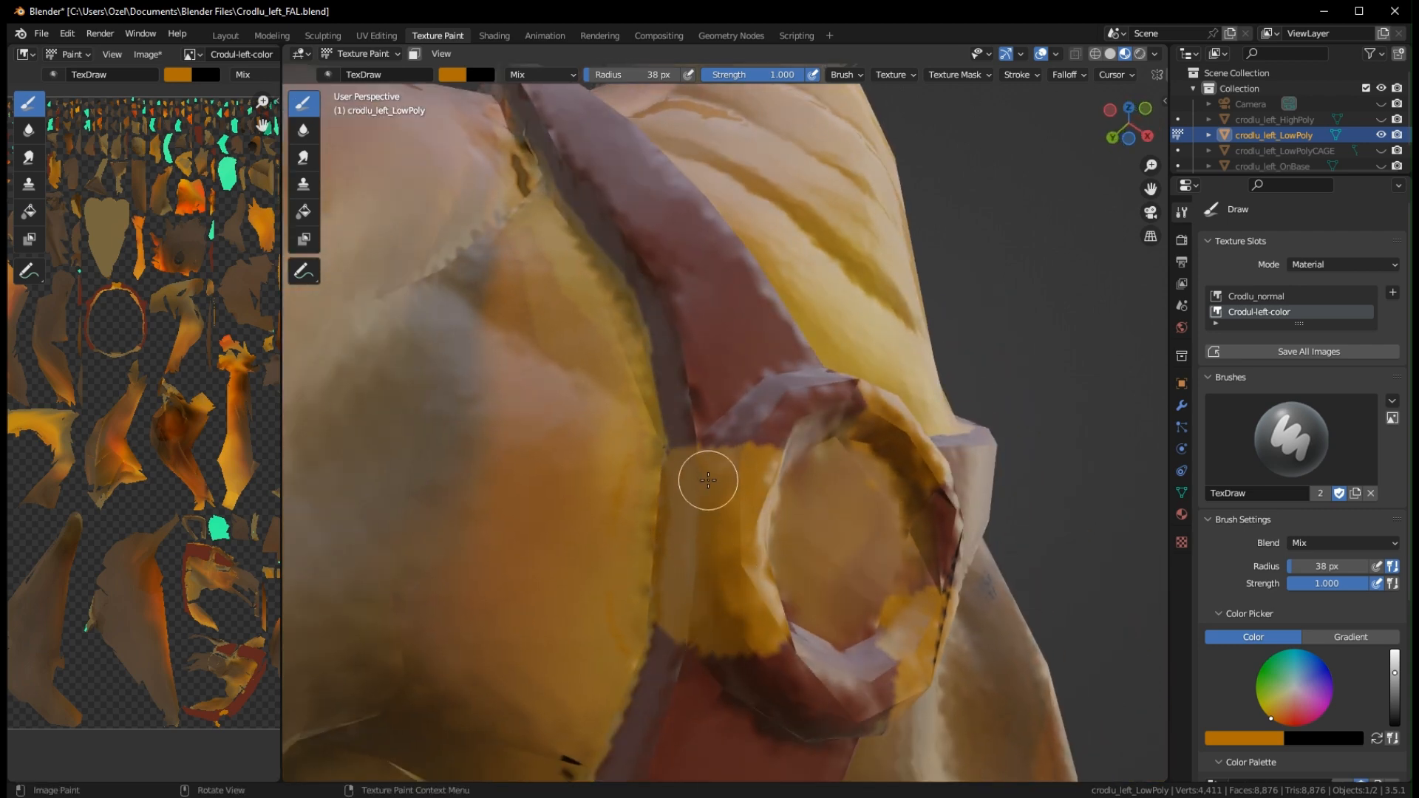
middle_click_drag(709, 481, 653, 570)
left_click_drag(653, 570, 653, 636)
Paint the angular buckle on the belly strap orange-gold, covering all of its visible bars
scroll(846, 709, "down", 6)
mouse_move(653, 637)
middle_mouse_down()
mouse_move(846, 709)
mouse_move(856, 504)
mouse_move(776, 526)
mouse_move(776, 288)
middle_mouse_up()
scroll(845, 709, "up", 4)
scroll(643, 279, "up", 3)
mouse_move(643, 279)
left_mouse_down()
mouse_move(624, 510)
mouse_move(772, 303)
left_mouse_up()
mouse_move(887, 488)
middle_mouse_down()
mouse_move(899, 493)
mouse_move(792, 555)
mouse_move(817, 497)
mouse_move(633, 292)
middle_mouse_up()
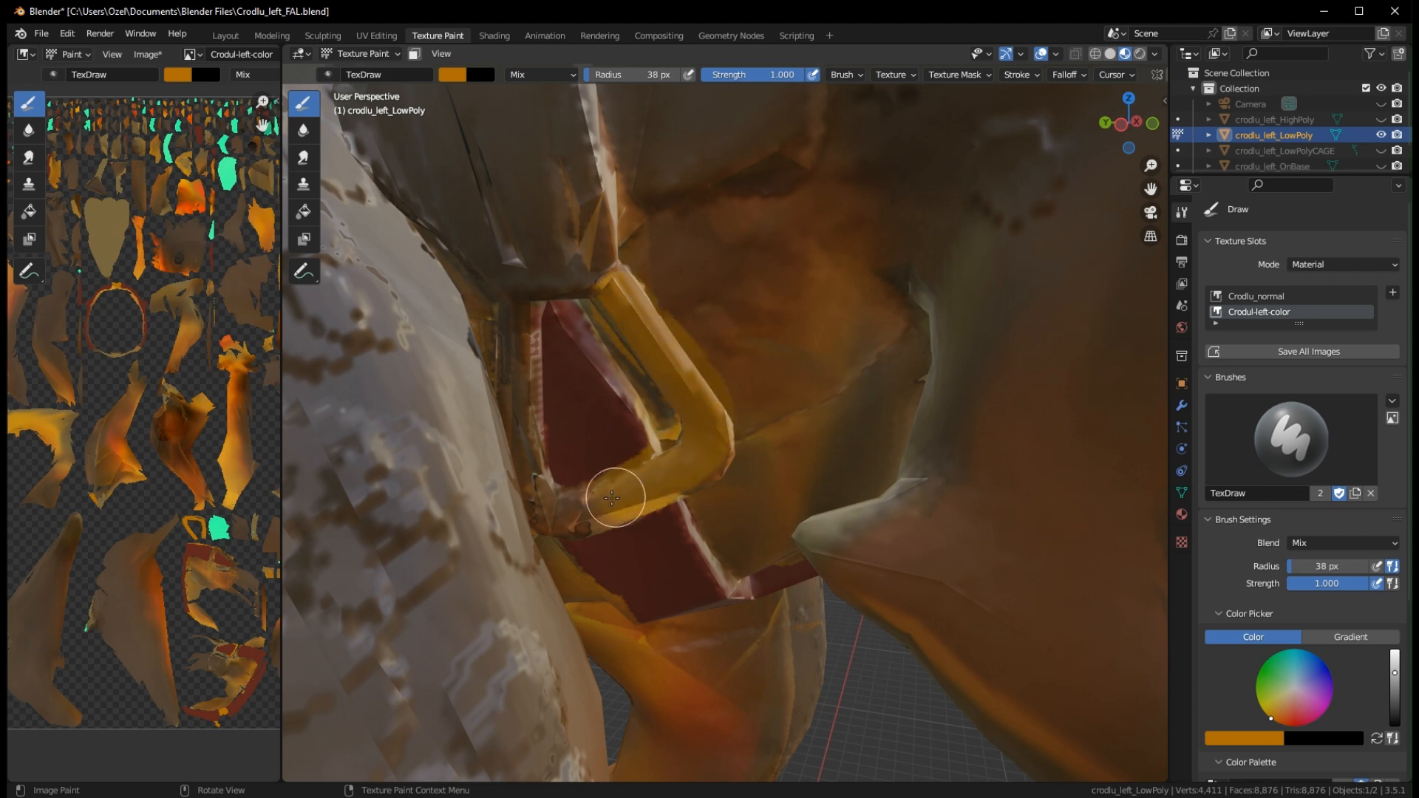
left_click_drag(612, 497, 517, 311)
scroll(418, 342, "up", 3)
scroll(418, 342, "down", 2)
mouse_move(369, 244)
left_mouse_down()
mouse_move(387, 507)
mouse_move(452, 576)
left_mouse_up()
Set the brush to a medium green and start painting over the turquoise bedroll behind the saddle
scroll(654, 348, "down", 10)
middle_click_drag(654, 348, 673, 418, "shift")
left_click_drag(1280, 679, 1270, 670)
left_click(1393, 685)
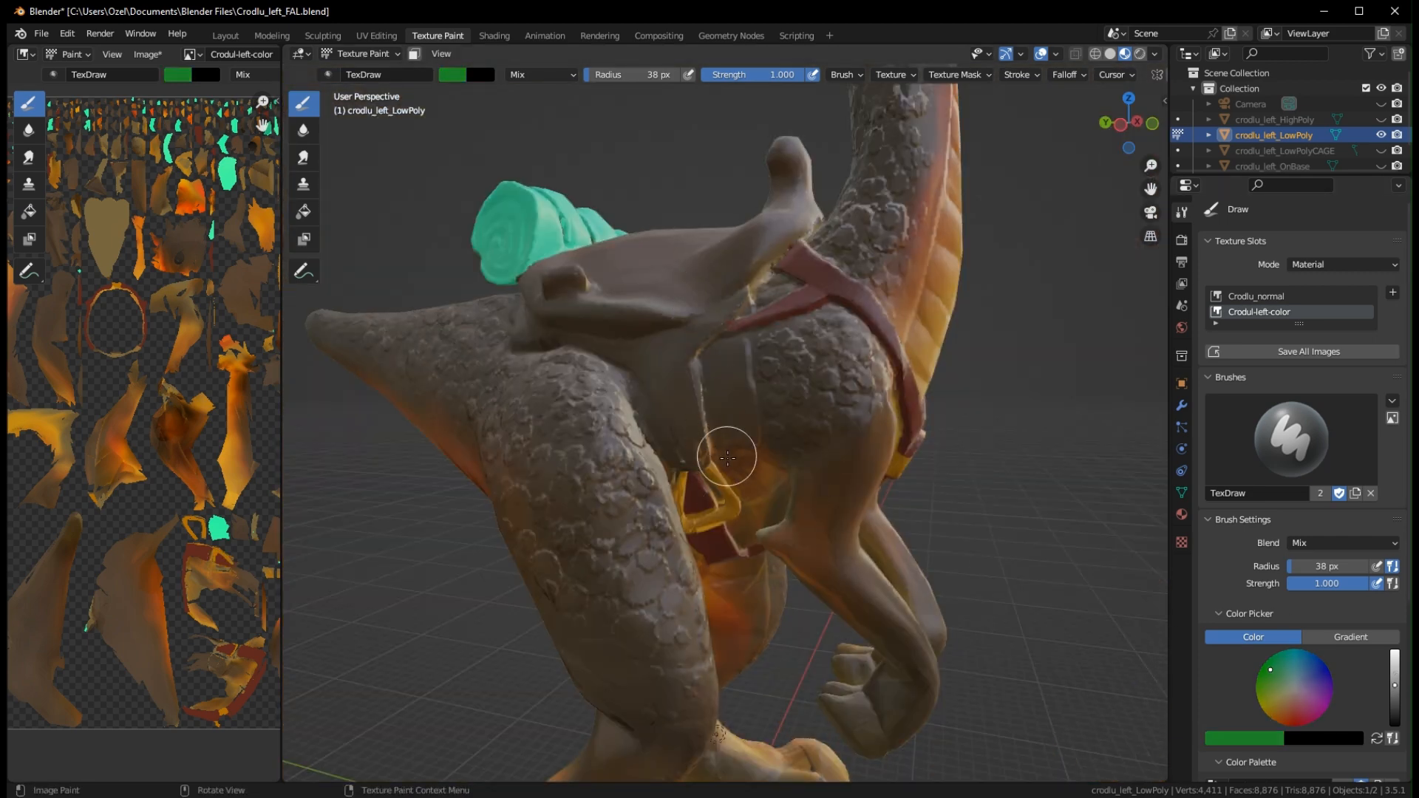
middle_click_drag(727, 457, 547, 244)
mouse_move(547, 244)
left_mouse_down()
mouse_move(564, 229)
mouse_move(533, 251)
left_mouse_up()
middle_click_drag(532, 251, 539, 254)
left_click_drag(539, 254, 547, 295)
middle_click_drag(547, 295, 697, 237)
mouse_move(697, 237)
left_mouse_down()
mouse_move(703, 293)
mouse_move(610, 320)
left_mouse_up()
middle_click_drag(610, 319, 558, 424)
left_click_drag(558, 425, 661, 649)
mouse_move(661, 649)
middle_mouse_down()
mouse_move(542, 659)
mouse_move(551, 510)
middle_mouse_up()
Cover the remaining turquoise along the bedroll's length and its other end with green
scroll(553, 429, "up", 4)
middle_click_drag(552, 414, 562, 373)
mouse_move(562, 373)
left_mouse_down()
mouse_move(463, 387)
mouse_move(606, 399)
mouse_move(816, 366)
left_mouse_up()
middle_click_drag(817, 366, 643, 298)
left_click_drag(643, 298, 662, 373)
middle_click_drag(662, 373, 646, 355)
left_click_drag(646, 355, 746, 380)
middle_click_drag(747, 381, 716, 374)
left_click_drag(716, 374, 826, 361)
middle_click_drag(827, 360, 800, 371)
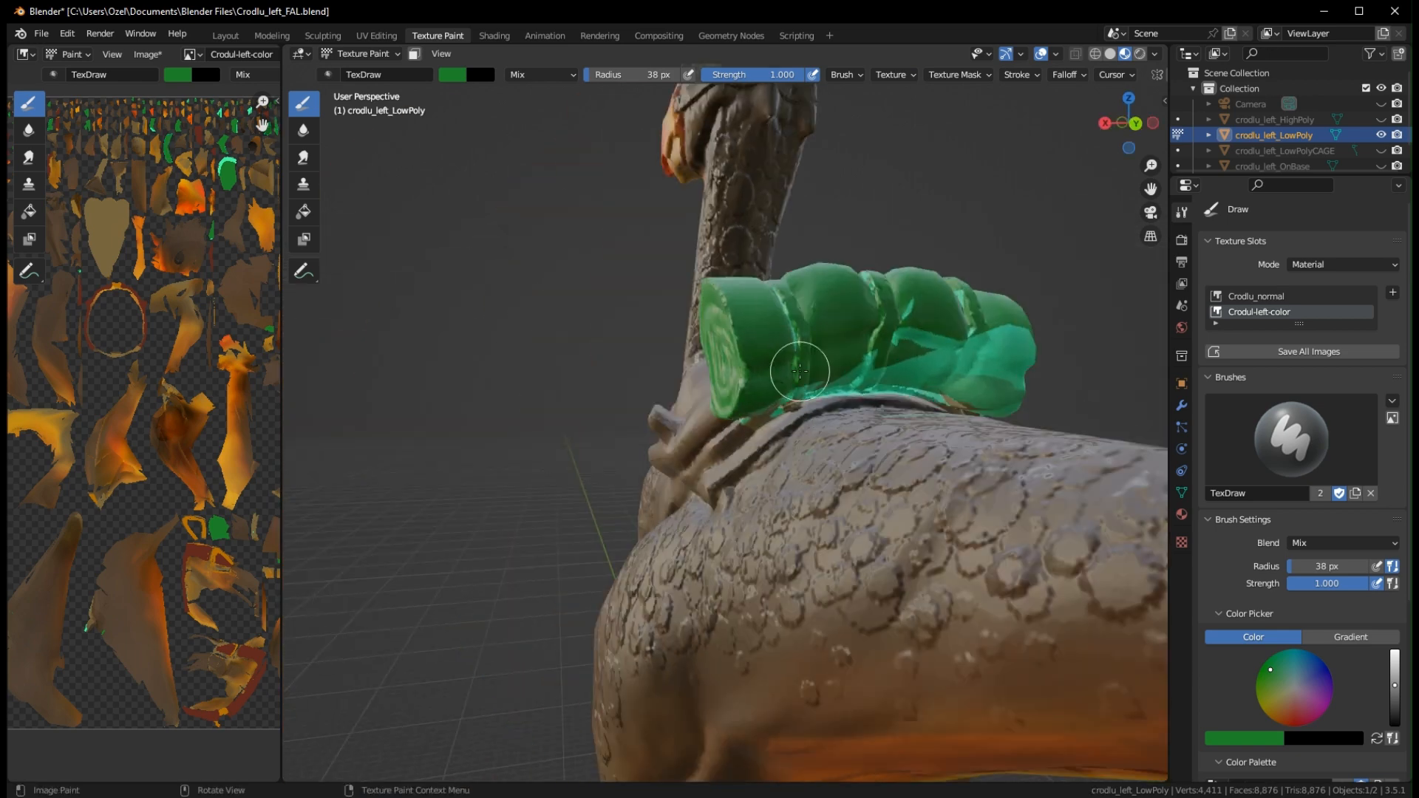
left_click_drag(800, 371, 946, 347)
middle_click_drag(946, 347, 920, 353)
left_click_drag(921, 354, 887, 355)
mouse_move(887, 355)
middle_mouse_down()
mouse_move(772, 314)
mouse_move(738, 279)
mouse_move(659, 374)
mouse_move(671, 339)
mouse_move(903, 427)
middle_mouse_up()
Switch to the Smear brush and smear green over the turquoise gaps in the bedroll's seams
left_click(303, 130)
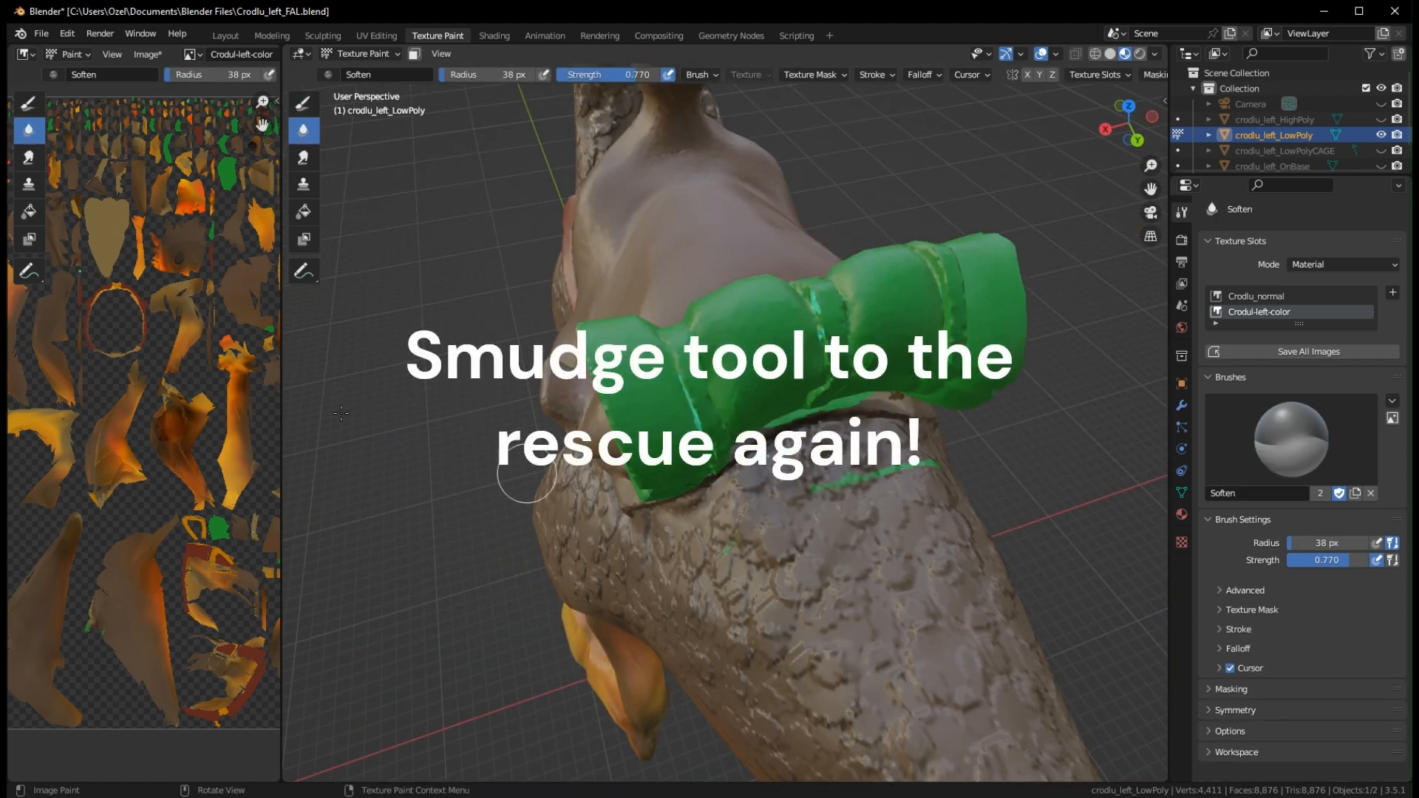
left_click(304, 156)
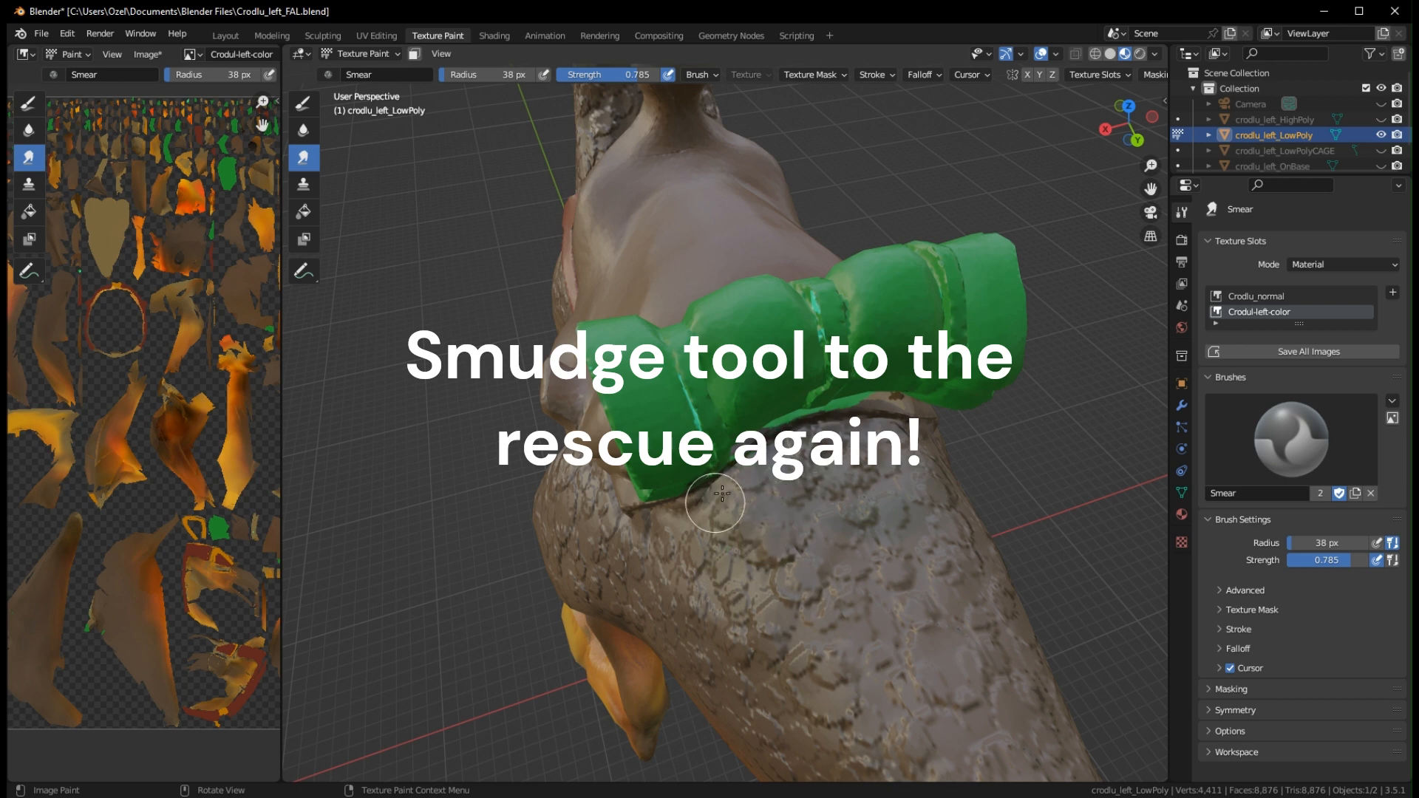
middle_click_drag(715, 503, 716, 467)
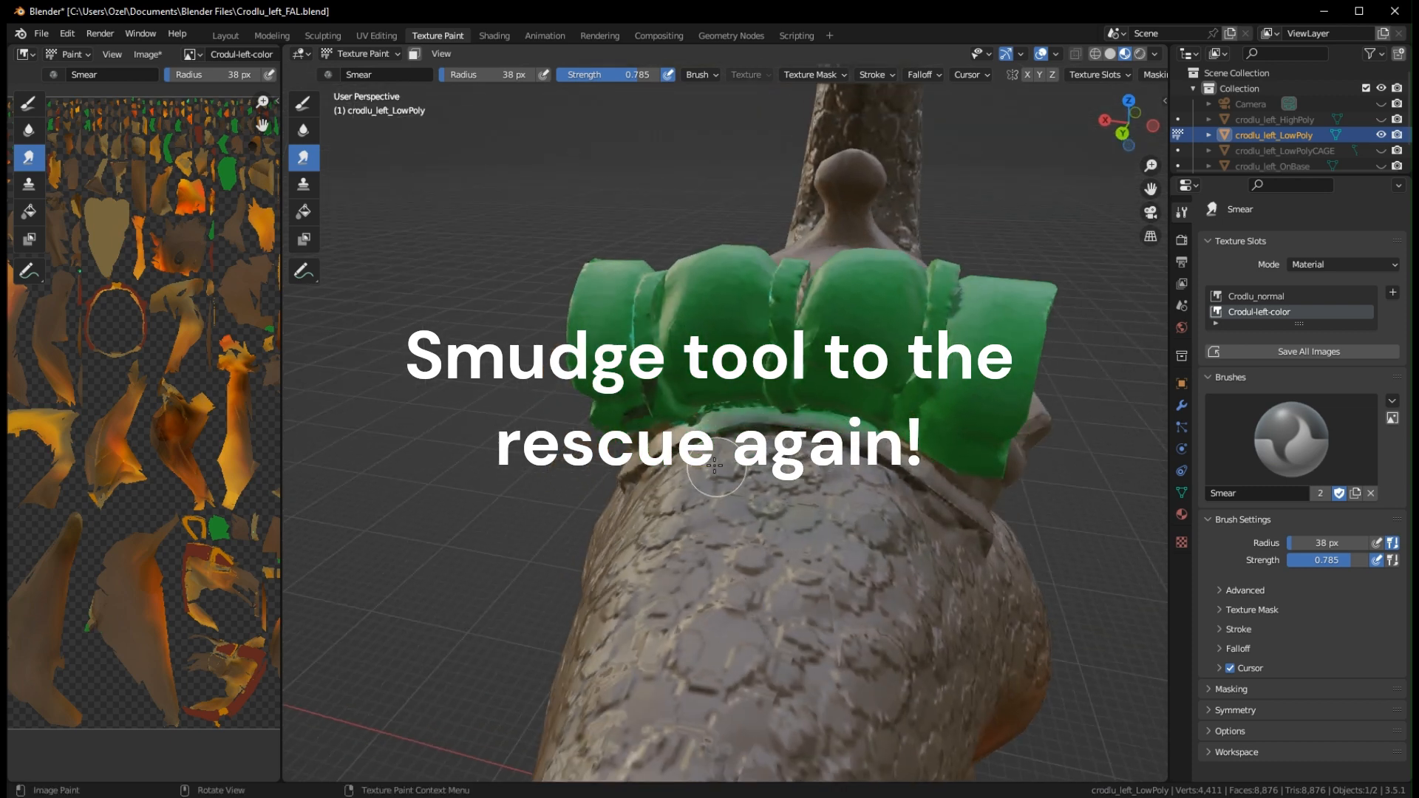
middle_click_drag(783, 521, 694, 447)
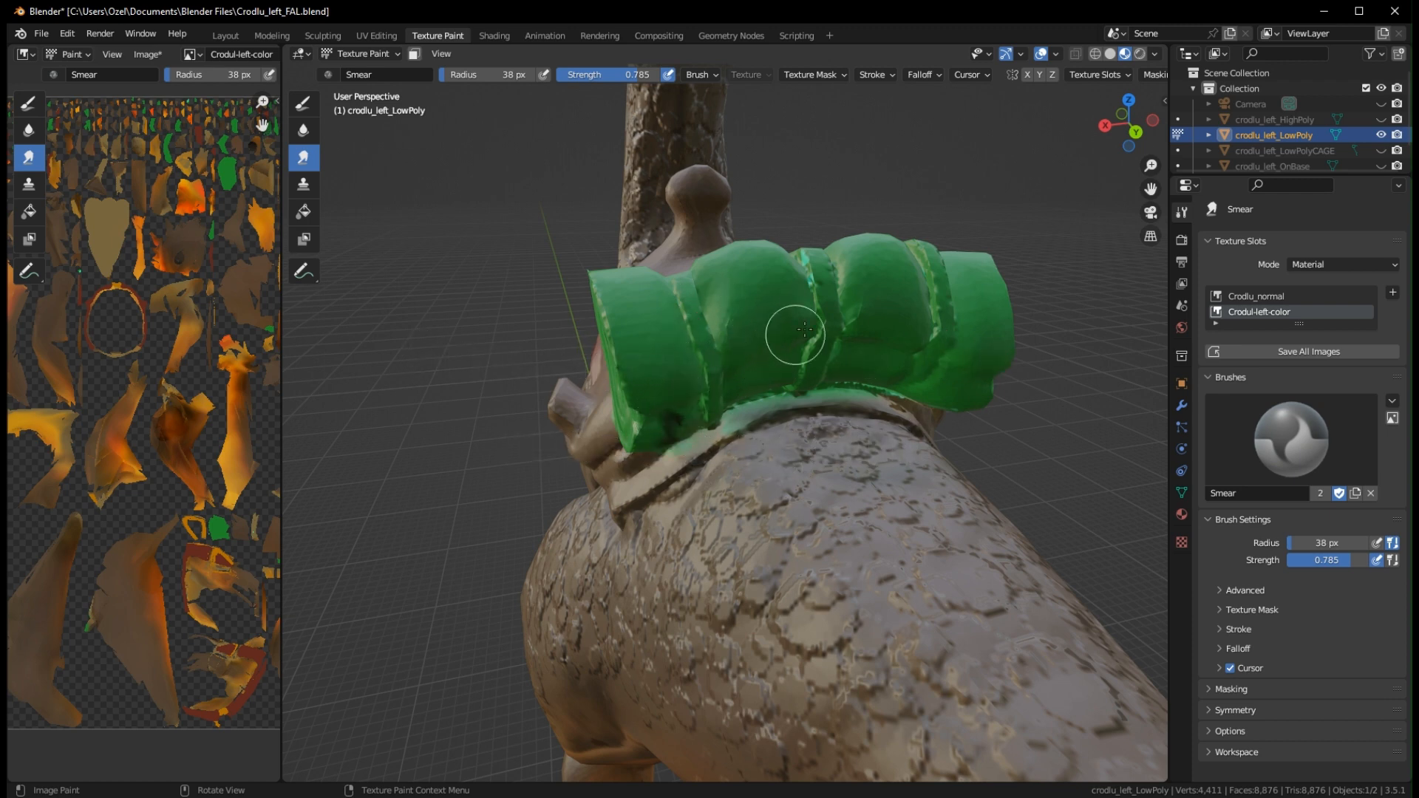
middle_click_drag(805, 331, 789, 398)
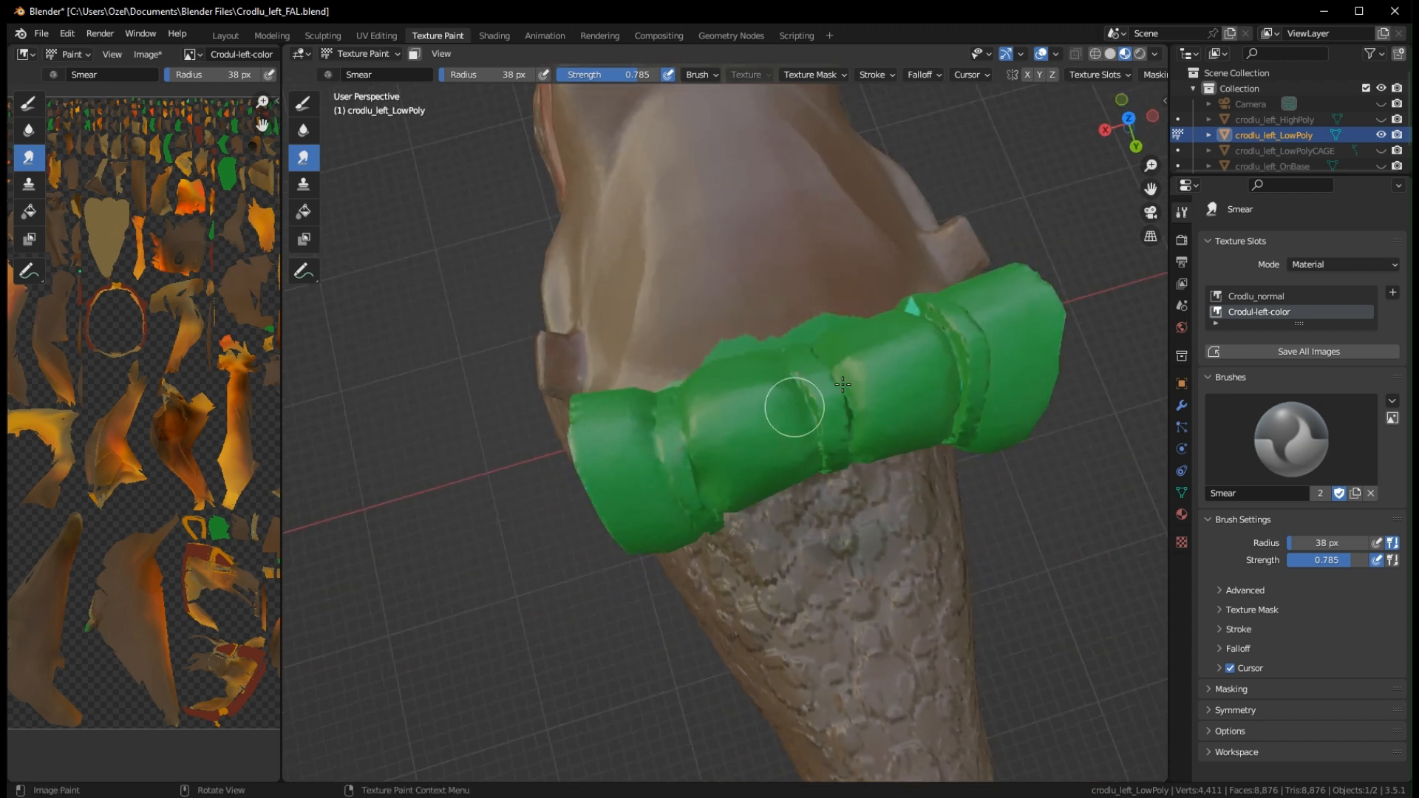
middle_click_drag(960, 352, 791, 296)
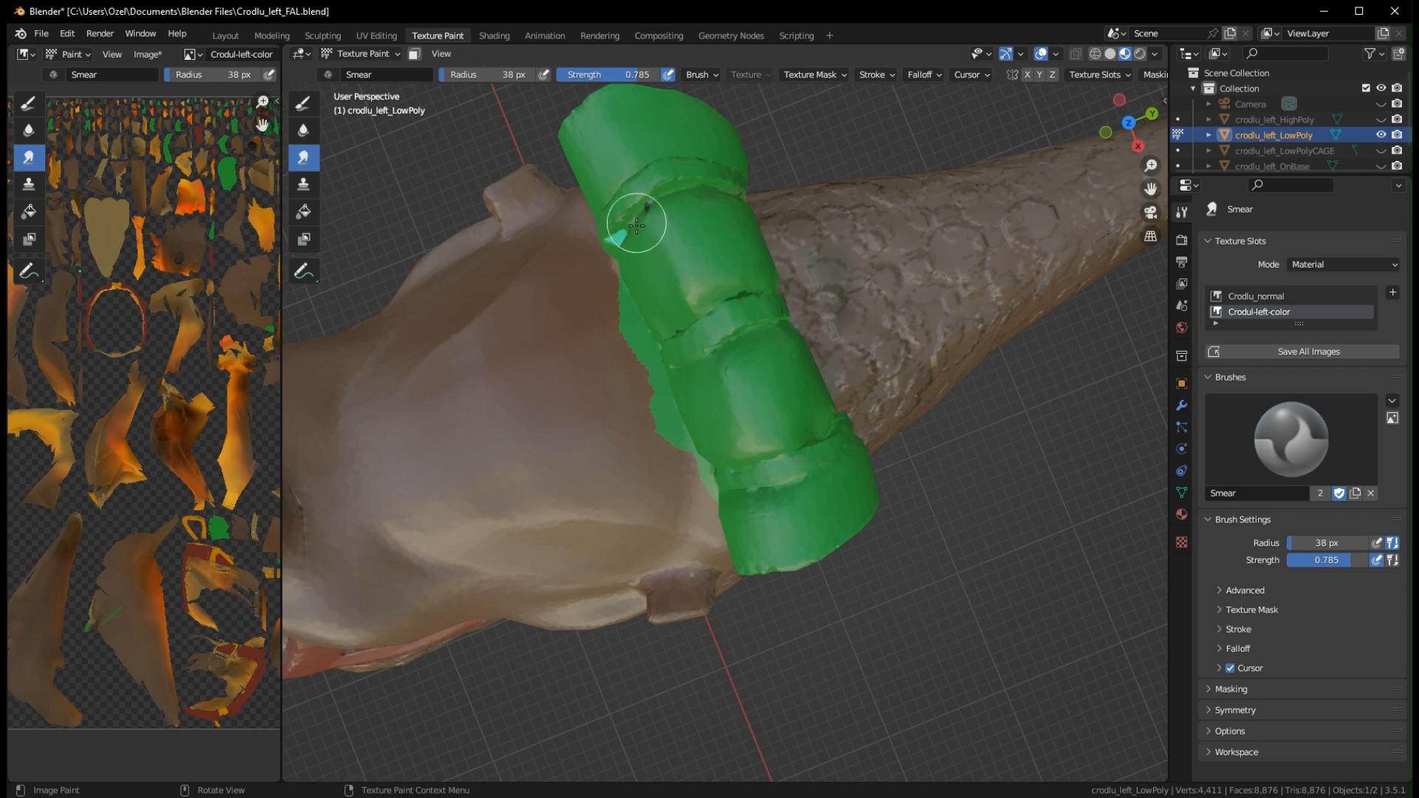
mouse_move(652, 285)
left_mouse_down()
mouse_move(654, 197)
mouse_move(710, 187)
left_mouse_up()
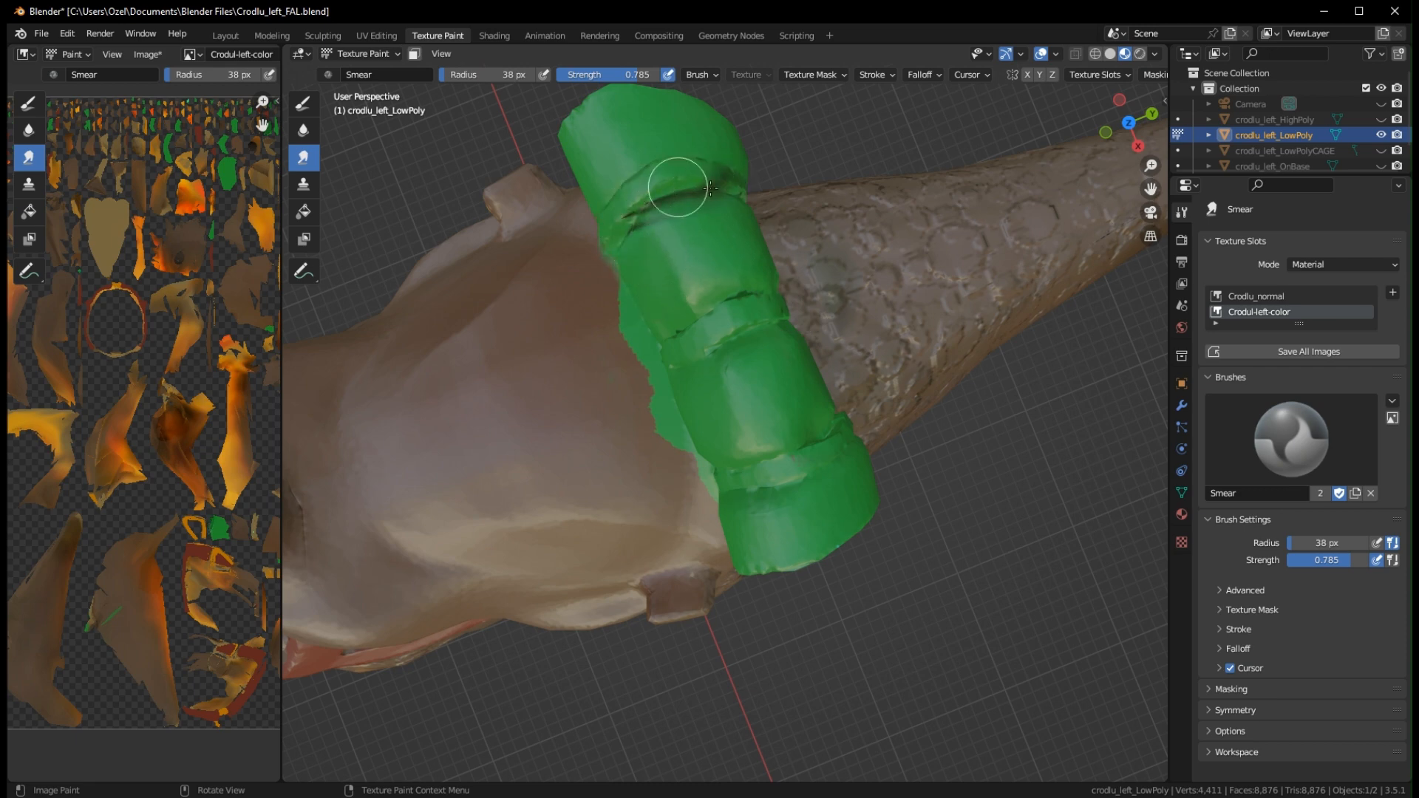
Smear the bedroll's edge along the saddle and blend the green spill into the skin beside it
middle_click_drag(725, 380, 763, 456)
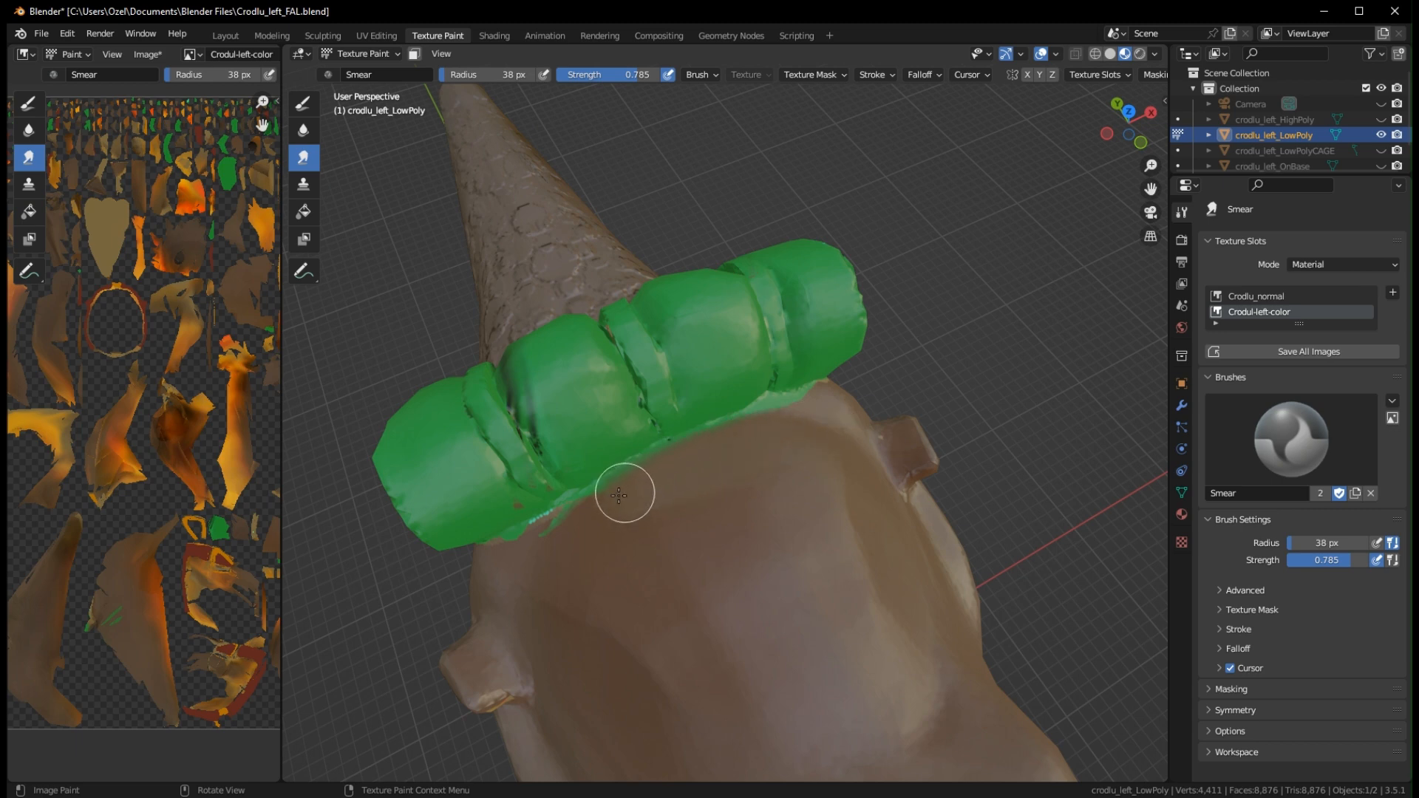
middle_click_drag(567, 532, 727, 441)
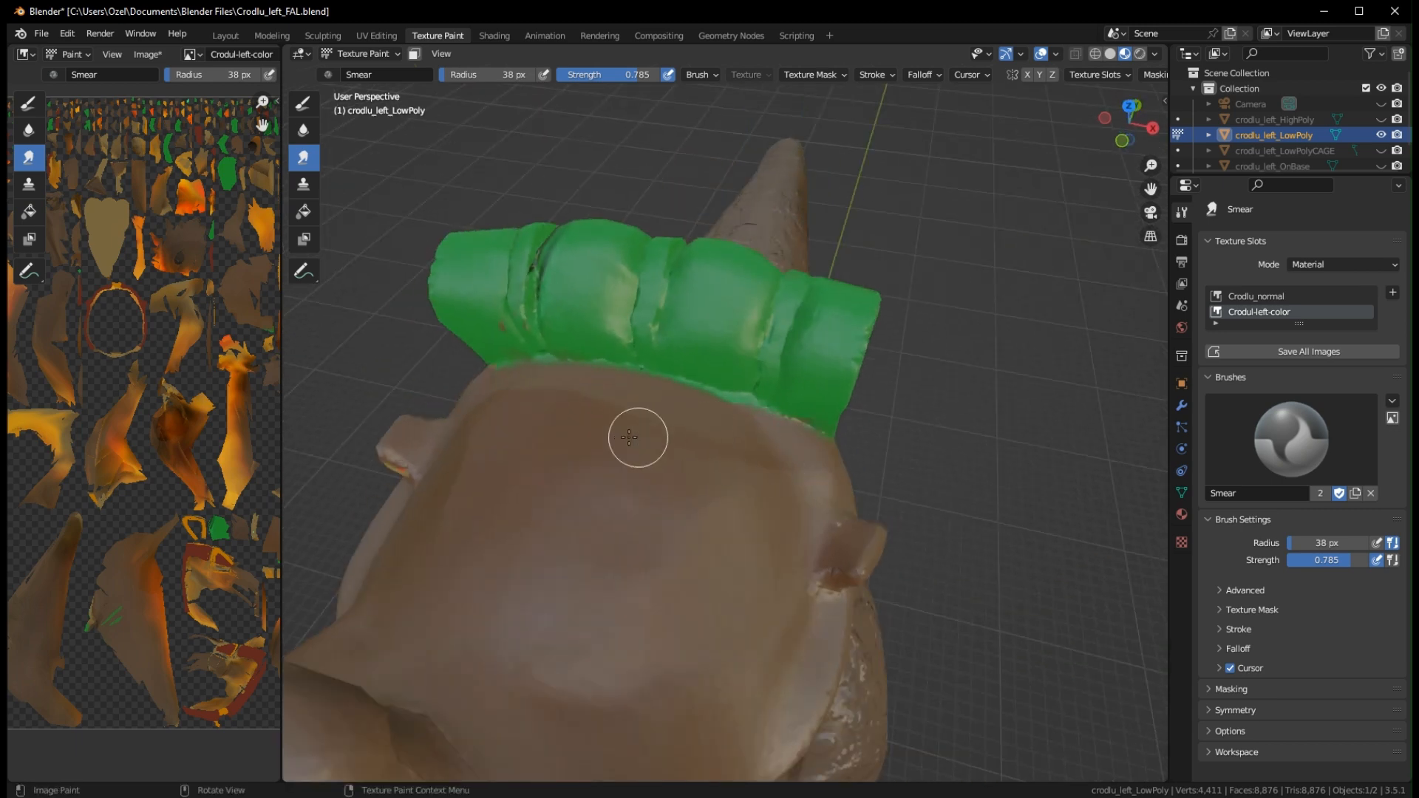
middle_click_drag(724, 482, 723, 492)
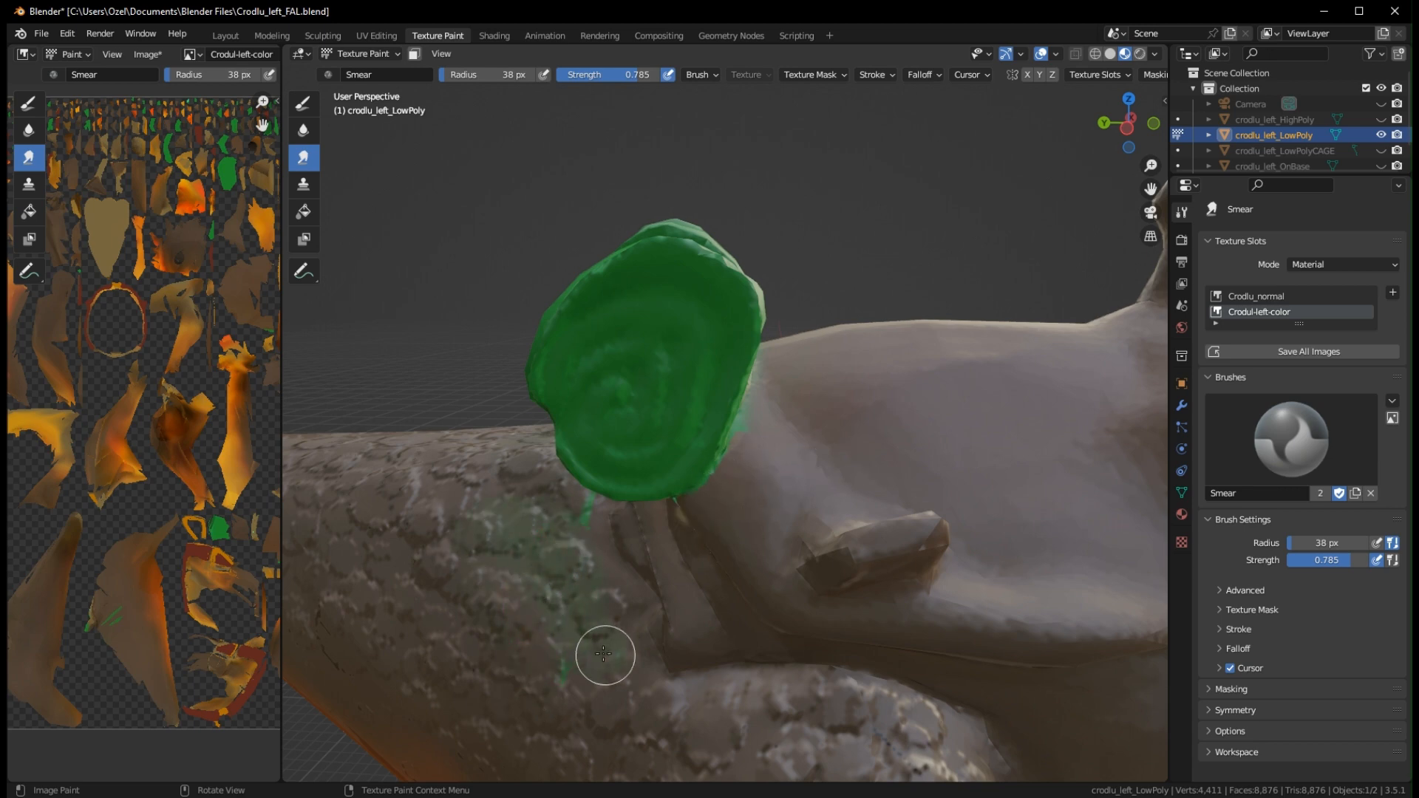
middle_click_drag(564, 554, 757, 548, "ctrl")
middle_click_drag(878, 499, 961, 381)
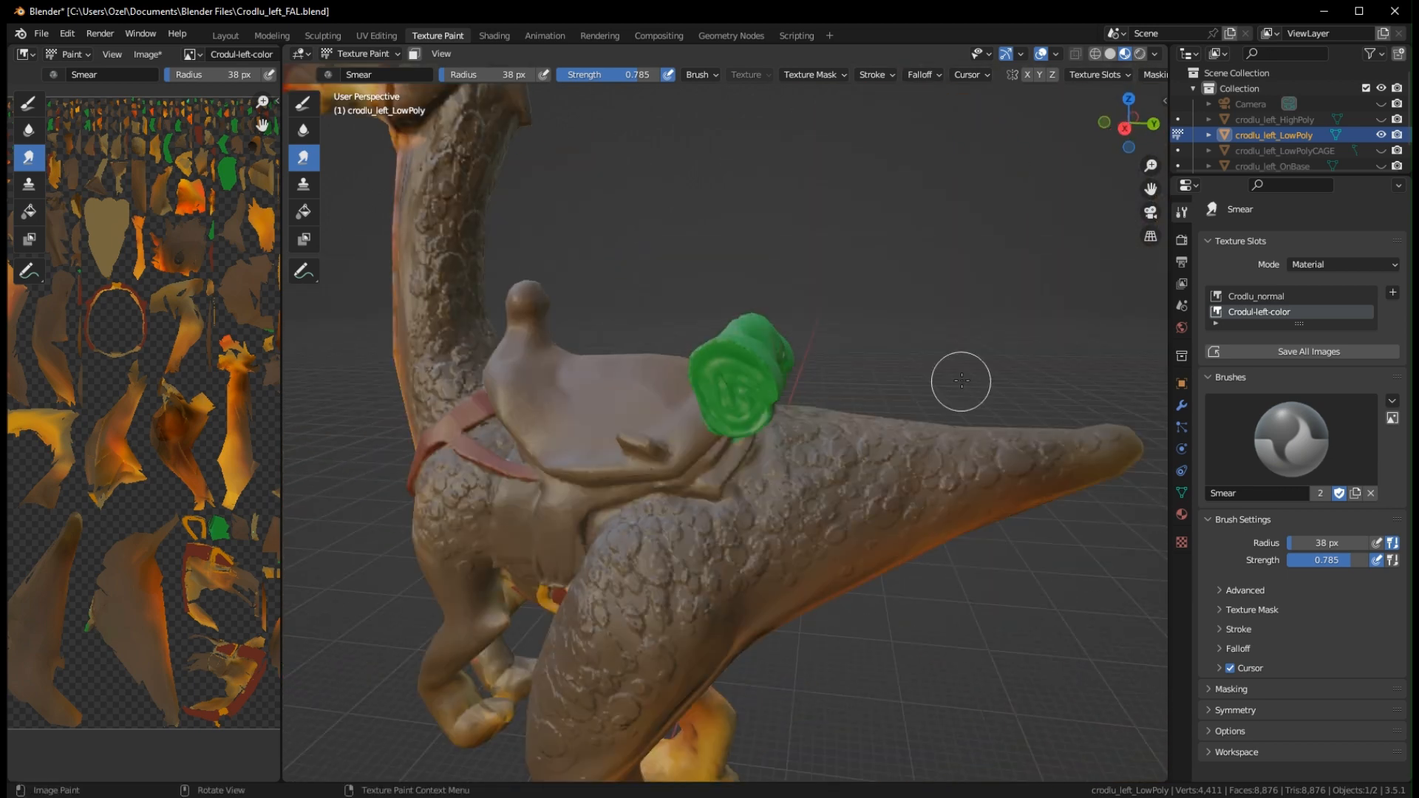
Switch to the Draw brush with a dark olive green and paint the cloth panel below the red strap
left_click(309, 105)
left_click_drag(1394, 676, 1394, 700)
left_click(1256, 690)
middle_click_drag(774, 648, 988, 602, "shift")
scroll(988, 601, "up", 6)
mouse_move(706, 618)
left_mouse_down()
mouse_move(761, 503)
mouse_move(761, 643)
left_mouse_up()
middle_click_drag(761, 643, 780, 571)
left_click_drag(698, 651, 668, 714)
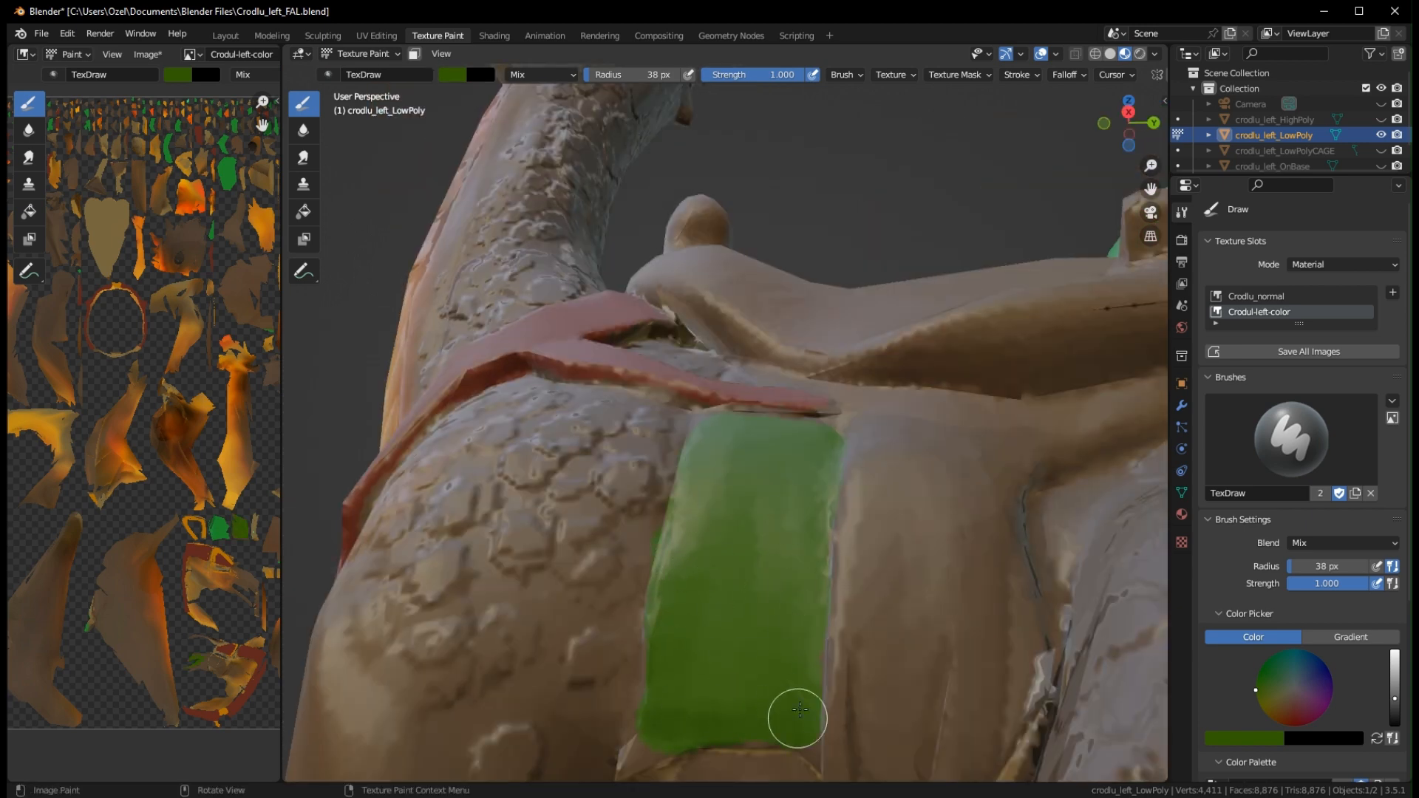
Paint the small piece of cloth above the red strap, beside the saddle's edge, dark olive green
middle_click_drag(739, 447, 730, 554)
scroll(730, 555, "up", 3)
middle_click_drag(916, 595, 879, 576)
left_click_drag(801, 408, 861, 440)
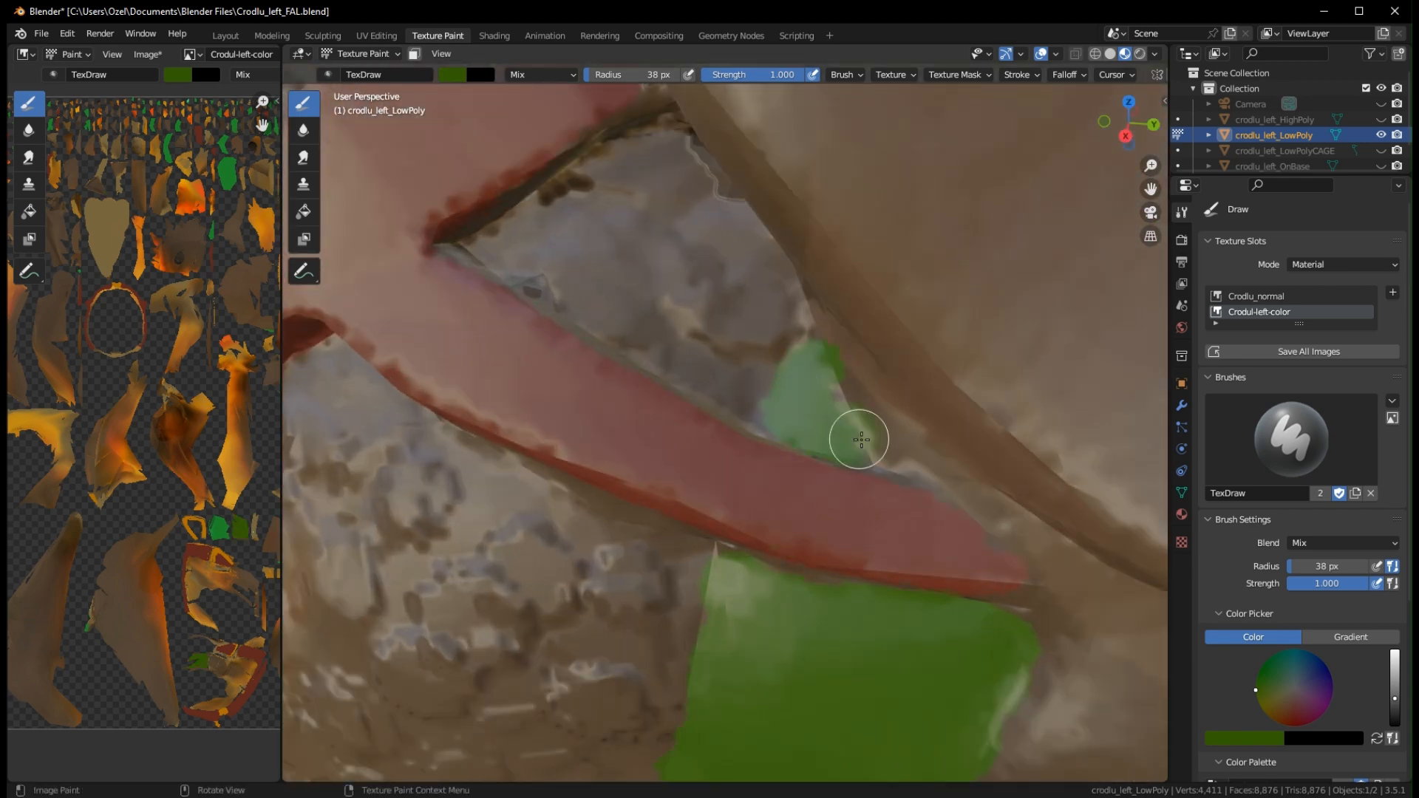
mouse_move(861, 440)
middle_mouse_down()
mouse_move(761, 374)
mouse_move(979, 399)
mouse_move(939, 380)
mouse_move(794, 453)
mouse_move(760, 395)
middle_mouse_up()
Paint the band running beneath the bedroll dark olive green along its length
mouse_move(1000, 162)
middle_mouse_down()
mouse_move(589, 429)
mouse_move(831, 212)
mouse_move(849, 306)
mouse_move(696, 344)
middle_mouse_up()
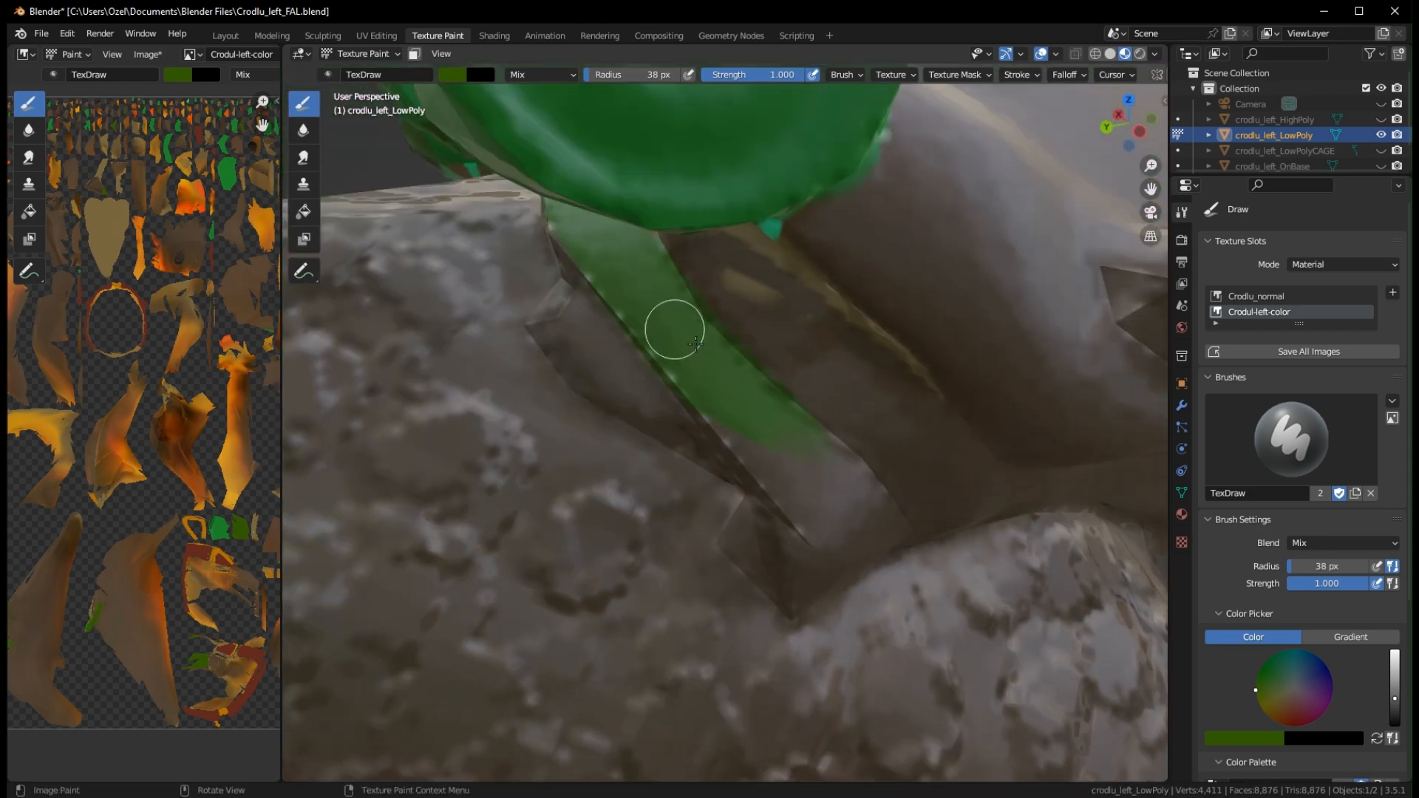
mouse_move(835, 468)
middle_mouse_down()
mouse_move(725, 414)
mouse_move(608, 501)
mouse_move(778, 384)
middle_mouse_up()
middle_click_drag(861, 677, 658, 438)
scroll(890, 545, "down", 10)
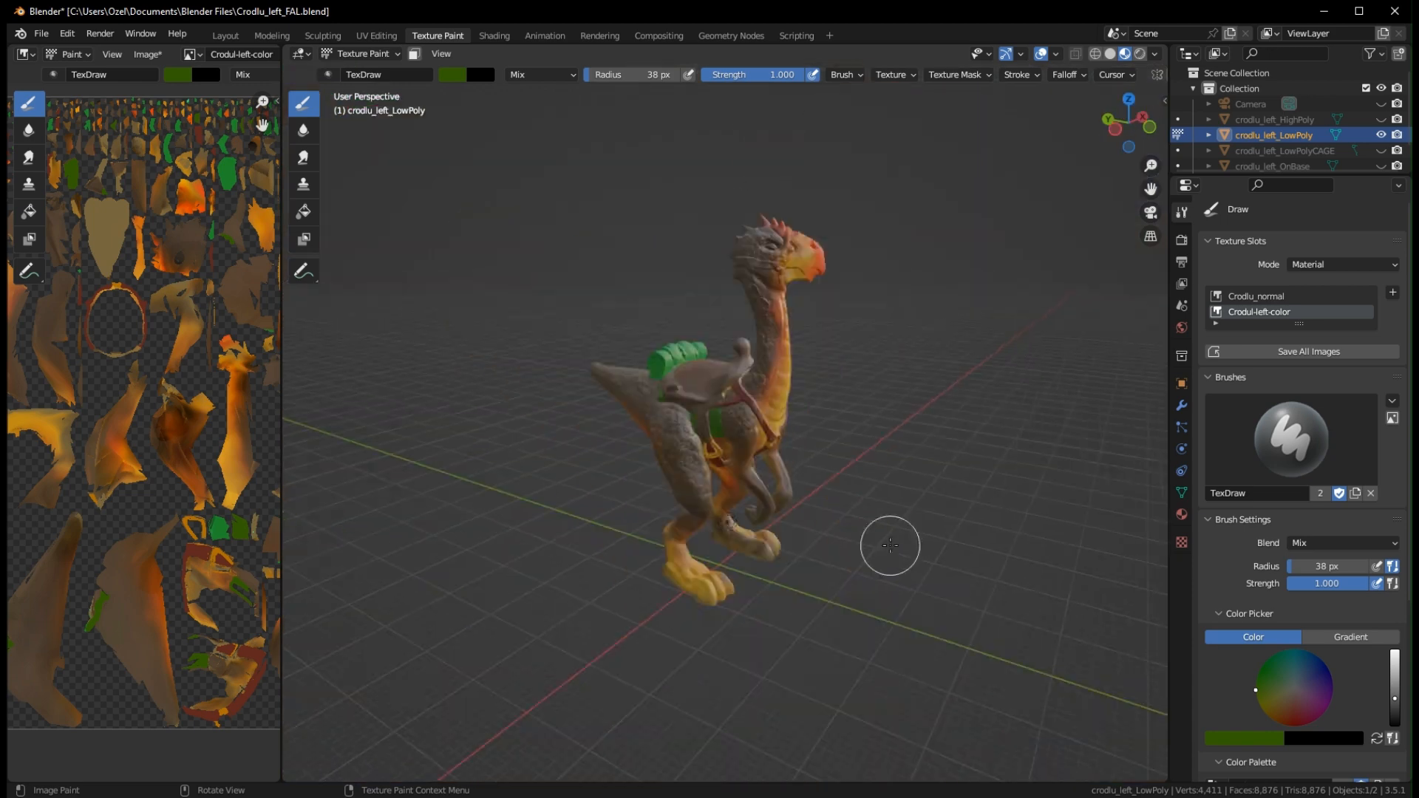
Set the brush to a dark brown and paint a first stroke on the bedroll's middle strap
scroll(890, 545, "up", 2)
middle_click_drag(890, 545, 422, 583)
scroll(836, 583, "up", 5)
middle_click_drag(836, 583, 836, 540)
left_click(1287, 714)
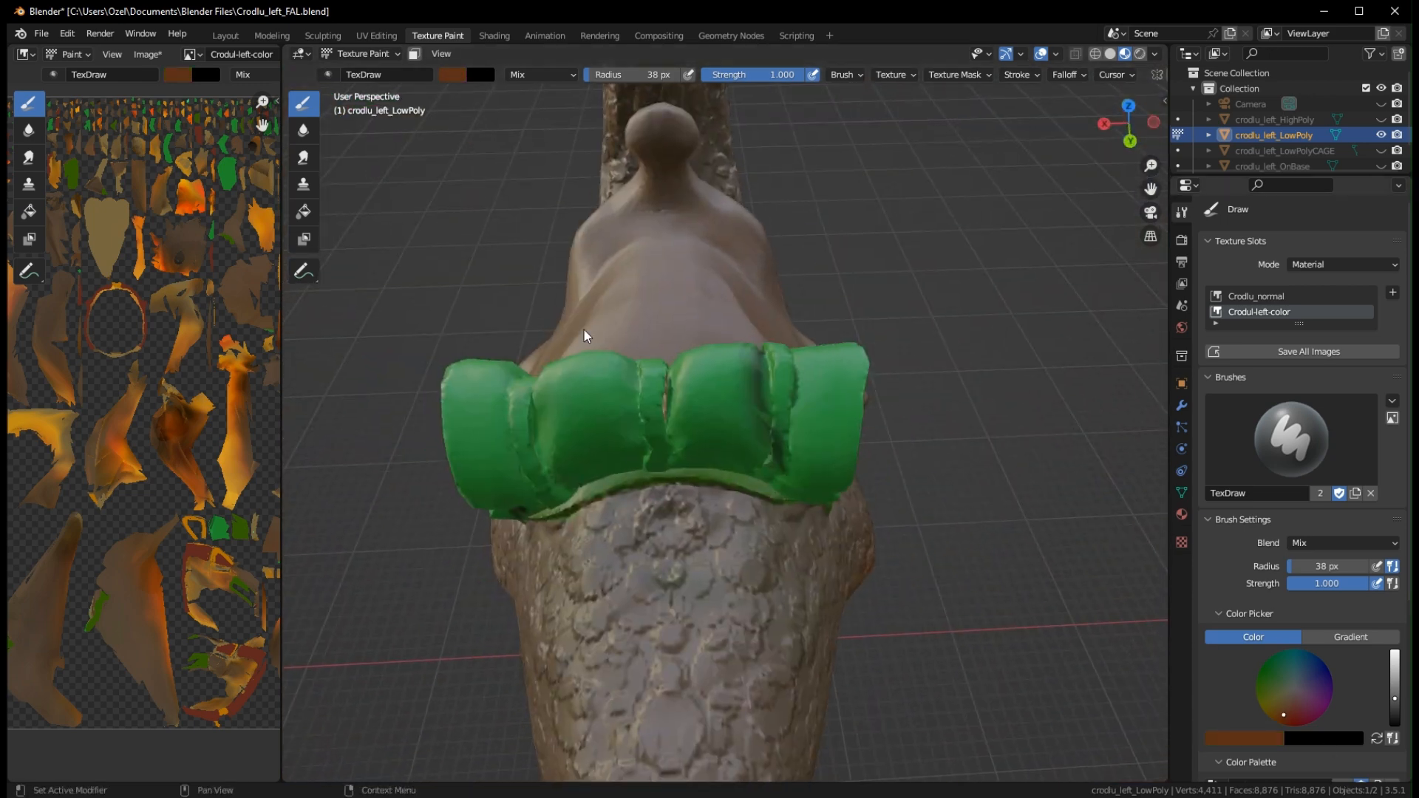
scroll(751, 498, "up", 9)
mouse_move(751, 498)
middle_mouse_down()
mouse_move(823, 510)
mouse_move(658, 443)
middle_mouse_up()
left_click_drag(621, 384, 688, 555)
Change the brush falloff, choosing the Smoother preset first, and paint more brown along the bedroll's straps
left_click(1068, 74)
left_click(1065, 105)
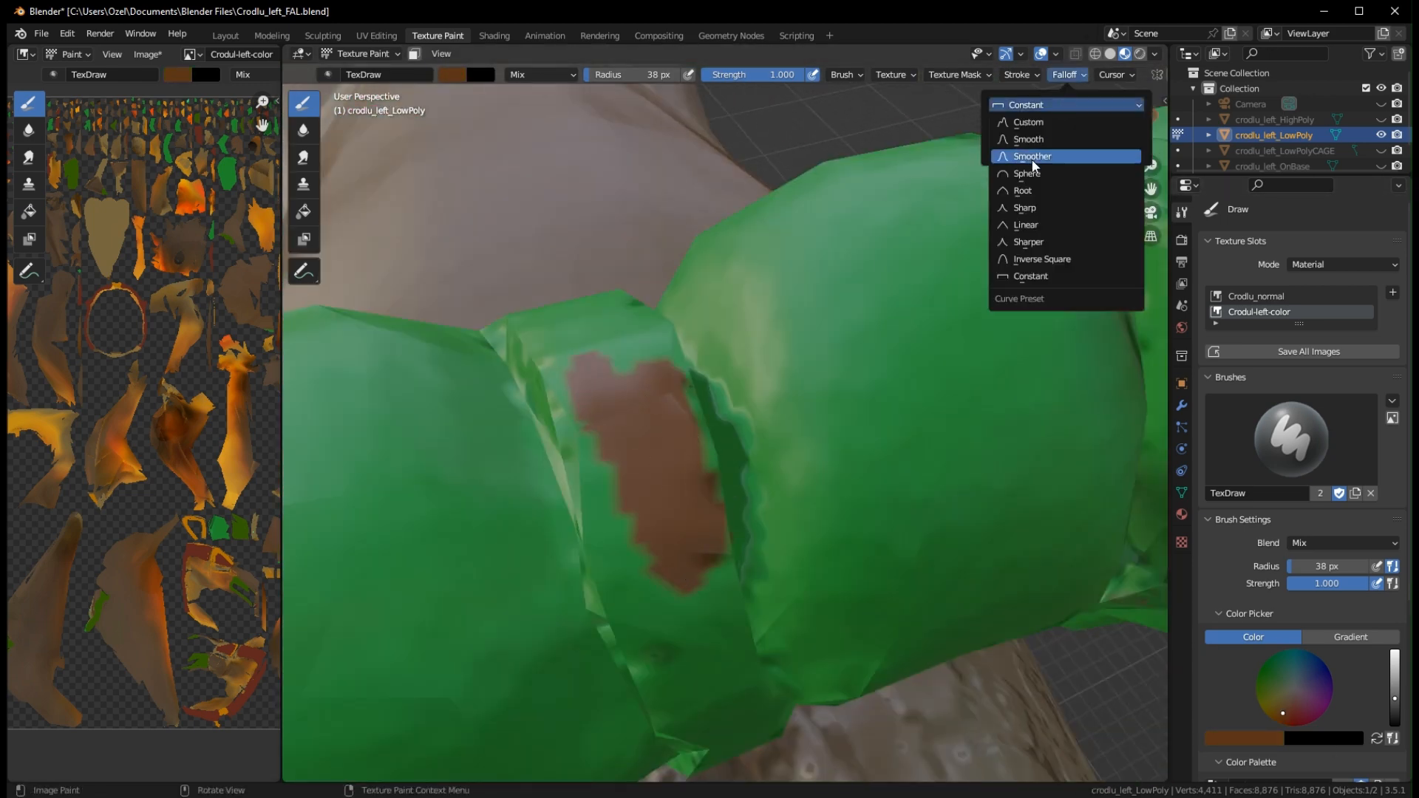
left_click(1033, 158)
left_click(1068, 75)
left_click(1053, 106)
left_click_drag(586, 389, 717, 577)
scroll(627, 572, "down", 4)
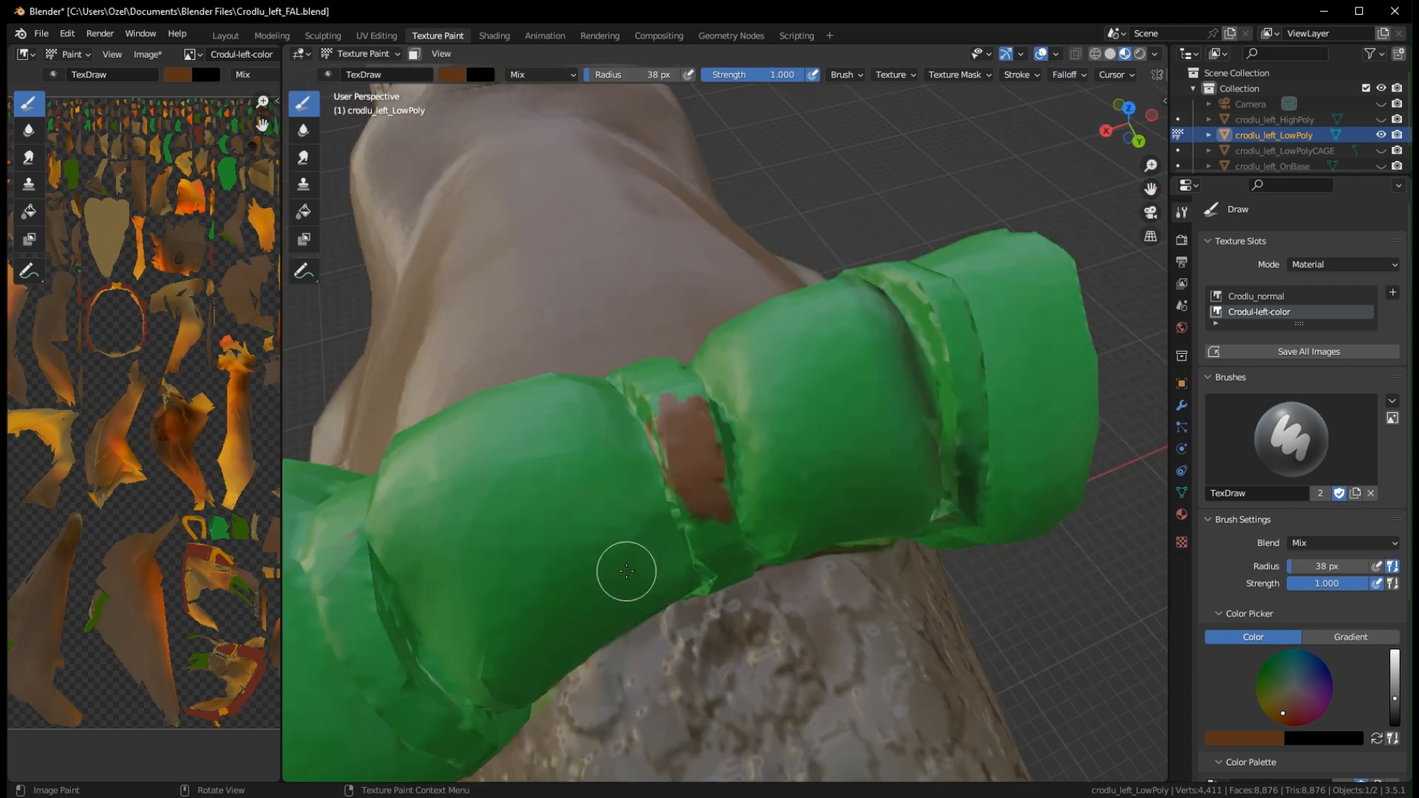
middle_click_drag(651, 422, 656, 383)
scroll(657, 384, "up", 4)
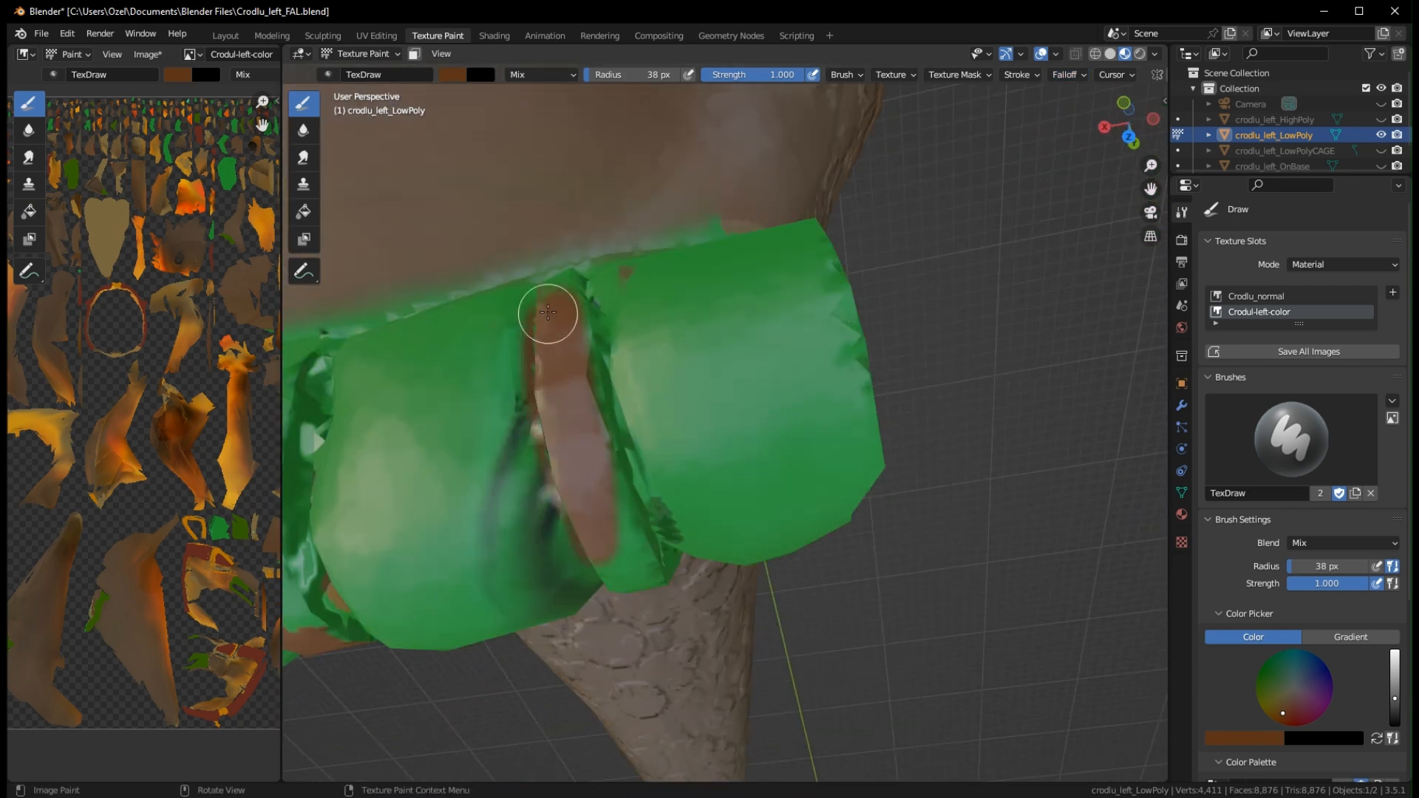
Extend the brown paint along the bedroll's middle and outer straps down to the underside
middle_click_drag(548, 312, 566, 184)
left_click_drag(565, 185, 650, 348)
middle_click_drag(650, 348, 665, 119)
left_click_drag(665, 118, 647, 229)
mouse_move(647, 229)
middle_mouse_down()
mouse_move(618, 282)
mouse_move(564, 592)
mouse_move(618, 527)
middle_mouse_up()
left_click_drag(824, 566, 809, 684)
middle_click_drag(809, 684, 761, 583)
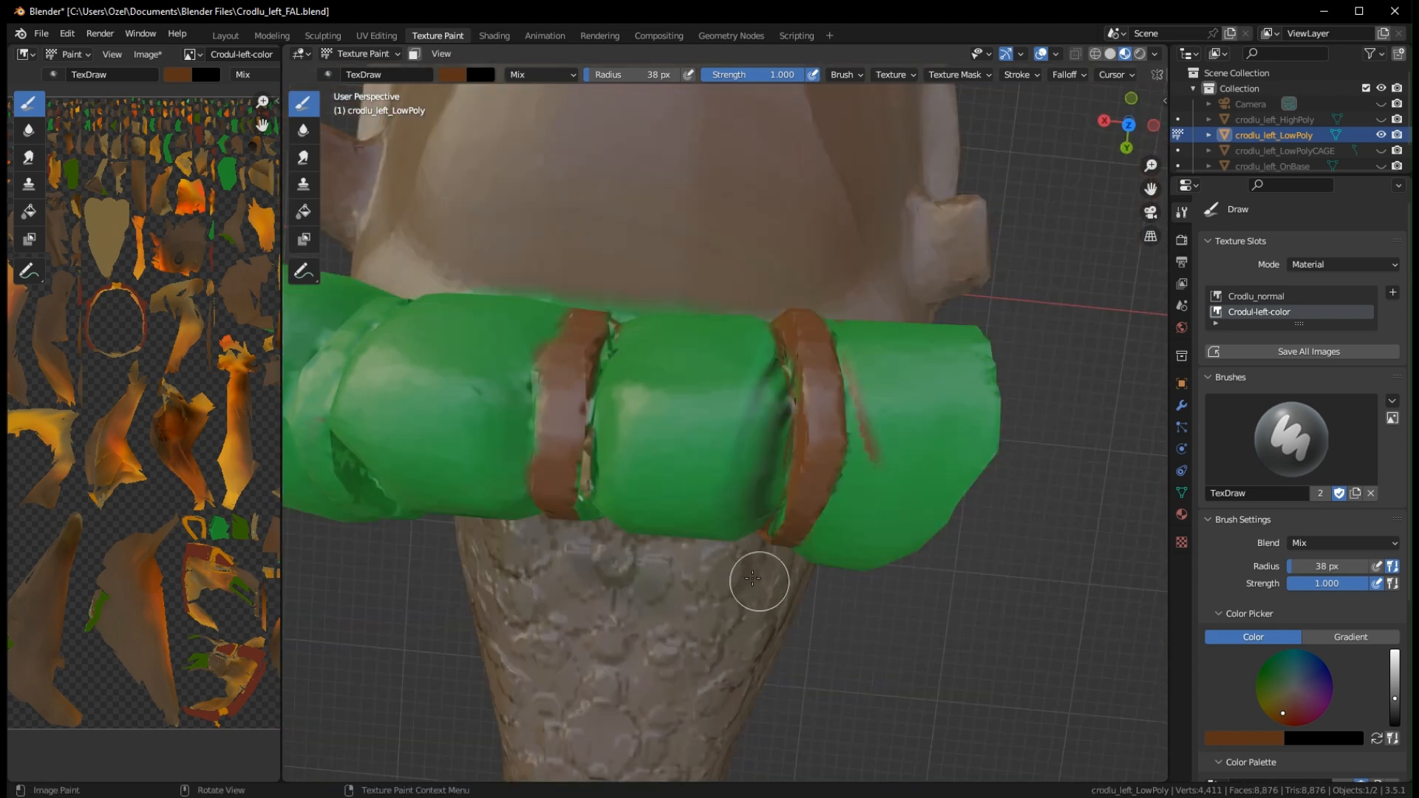
Fill in the painted straps' edges and paint the bedroll's remaining outer strap brown
left_click_drag(802, 333, 843, 432)
middle_click_drag(821, 429, 785, 520)
left_click_drag(786, 519, 800, 613)
middle_click_drag(800, 614, 746, 628)
left_click_drag(730, 502, 694, 698)
middle_click_drag(694, 698, 678, 317)
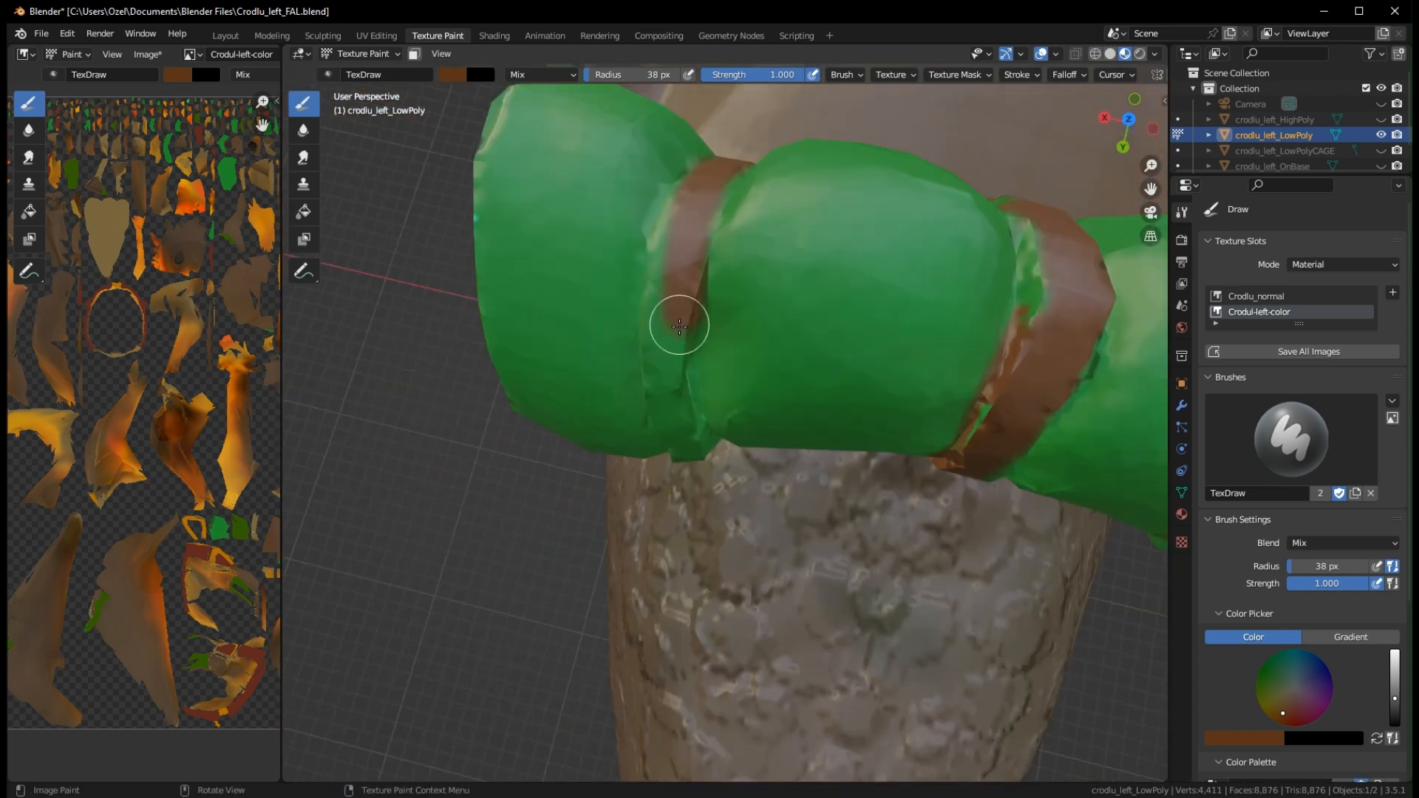
left_click_drag(677, 317, 678, 412)
middle_click_drag(678, 412, 688, 333)
Inspect the painted bedroll, harness straps, cloth panels and buckle from the creature's side
scroll(916, 279, "down", 3)
scroll(941, 374, "down", 3)
middle_click_drag(941, 374, 894, 434)
scroll(887, 519, "down", 3)
scroll(840, 507, "up", 3)
scroll(903, 455, "up", 1)
scroll(893, 434, "down", 2)
scroll(758, 438, "up", 5)
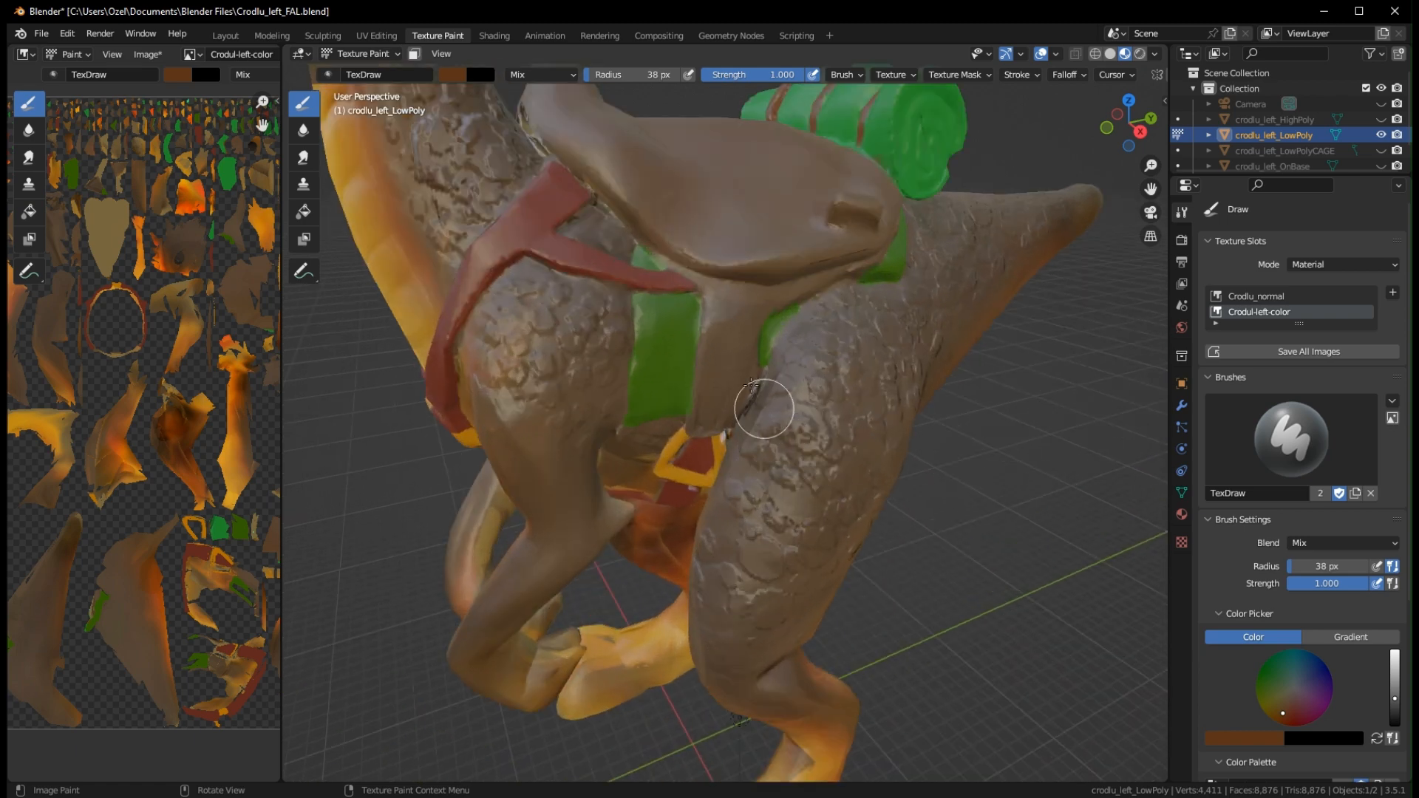
Set the brush blend mode to Multiply, try a shading stroke under the saddle's edge, and undo the stroke
middle_click_drag(703, 279, 569, 174, "shift")
left_click(551, 74)
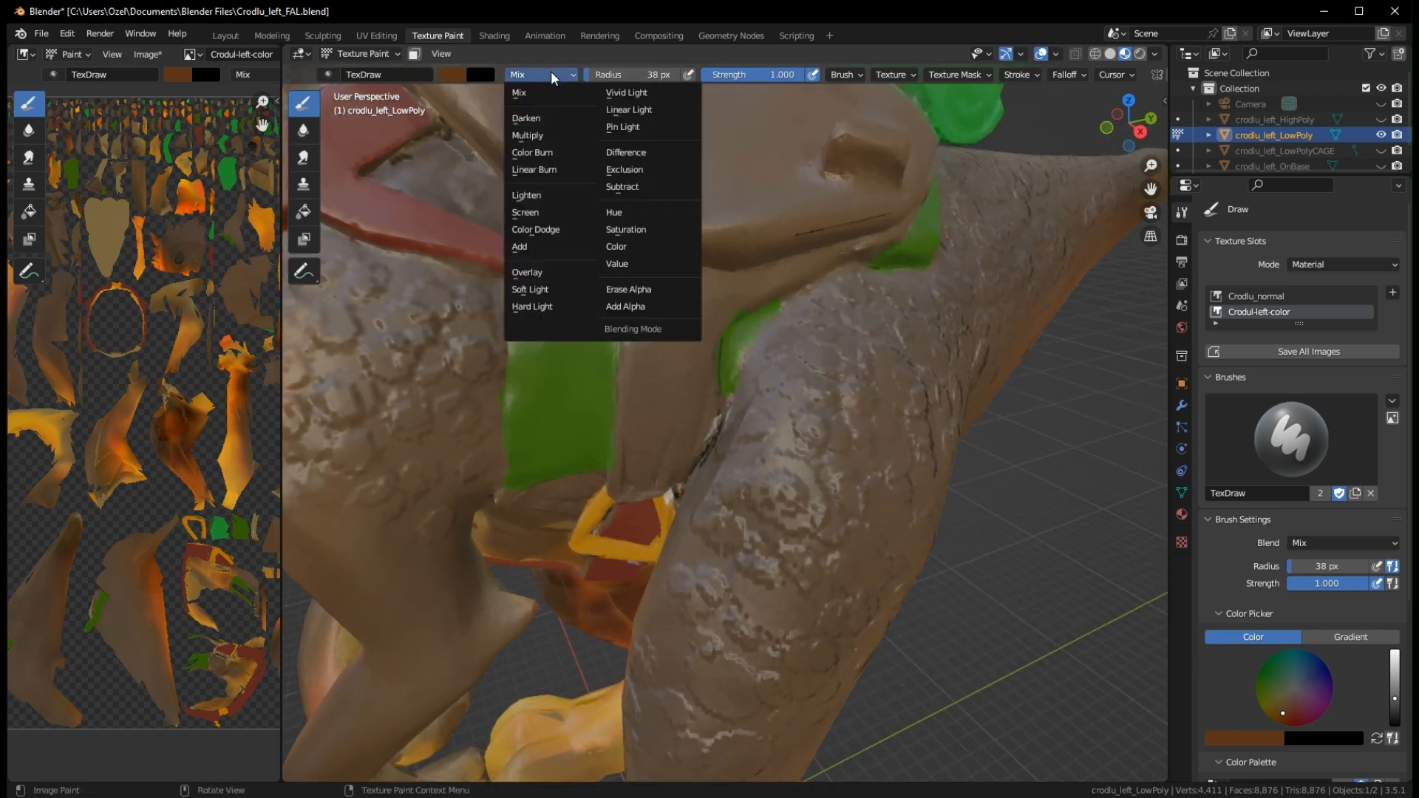
left_click(523, 134)
left_click_drag(616, 276, 636, 251)
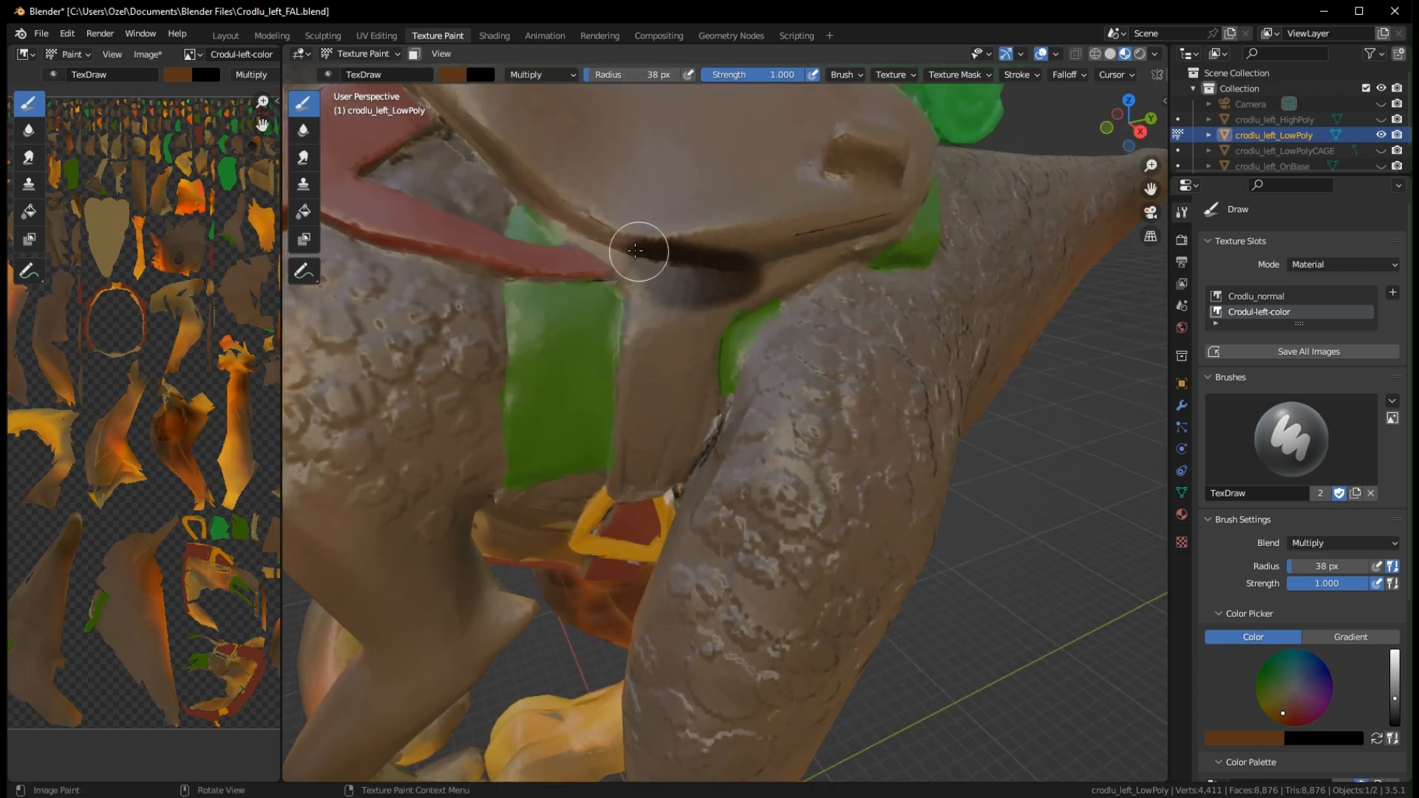
key("ctrl+z")
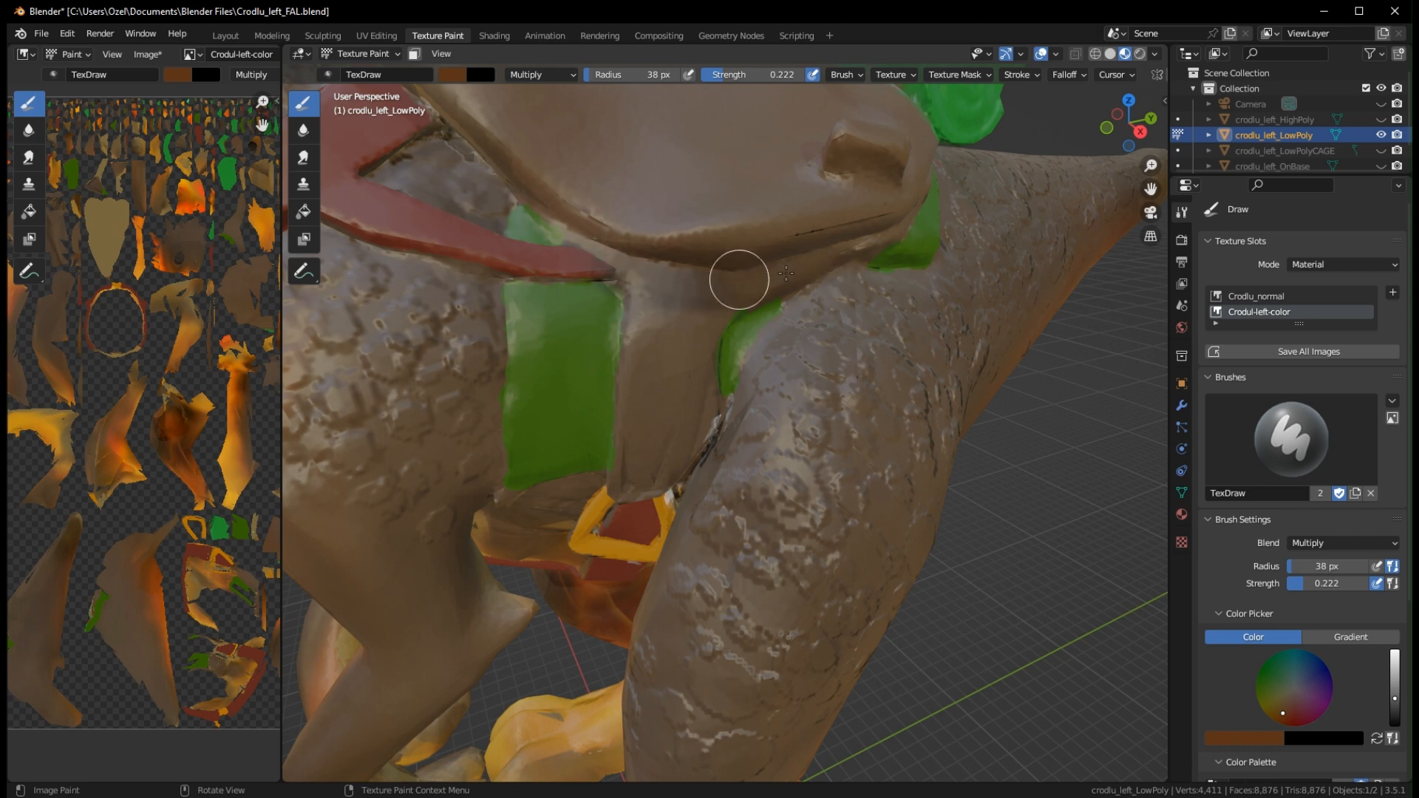
Save the painted colour texture as a new PNG image named Crodul-left-colorv2.png
mouse_move(790, 362)
middle_mouse_down()
mouse_move(609, 285)
mouse_move(641, 318)
middle_mouse_up()
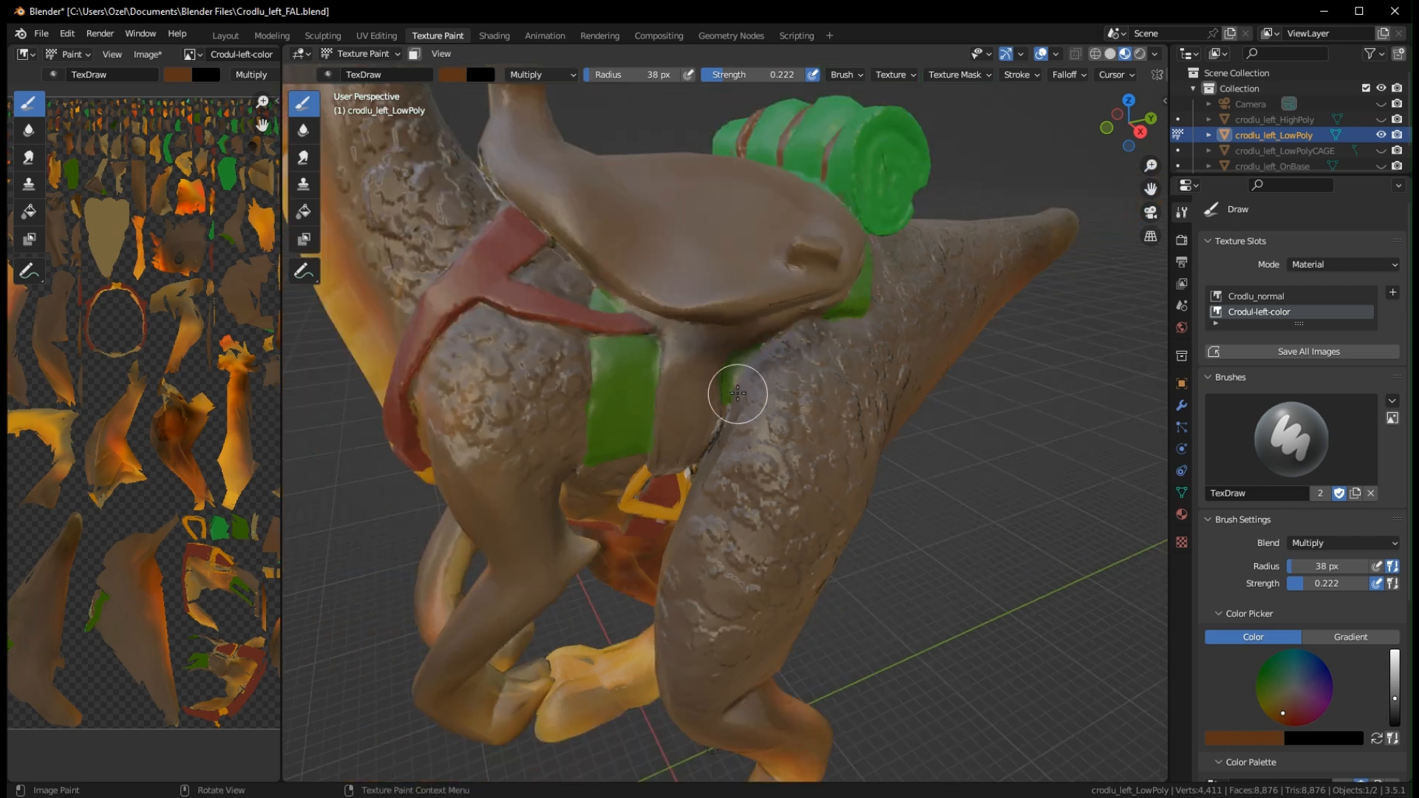
middle_click_drag(792, 476, 702, 374, "ctrl")
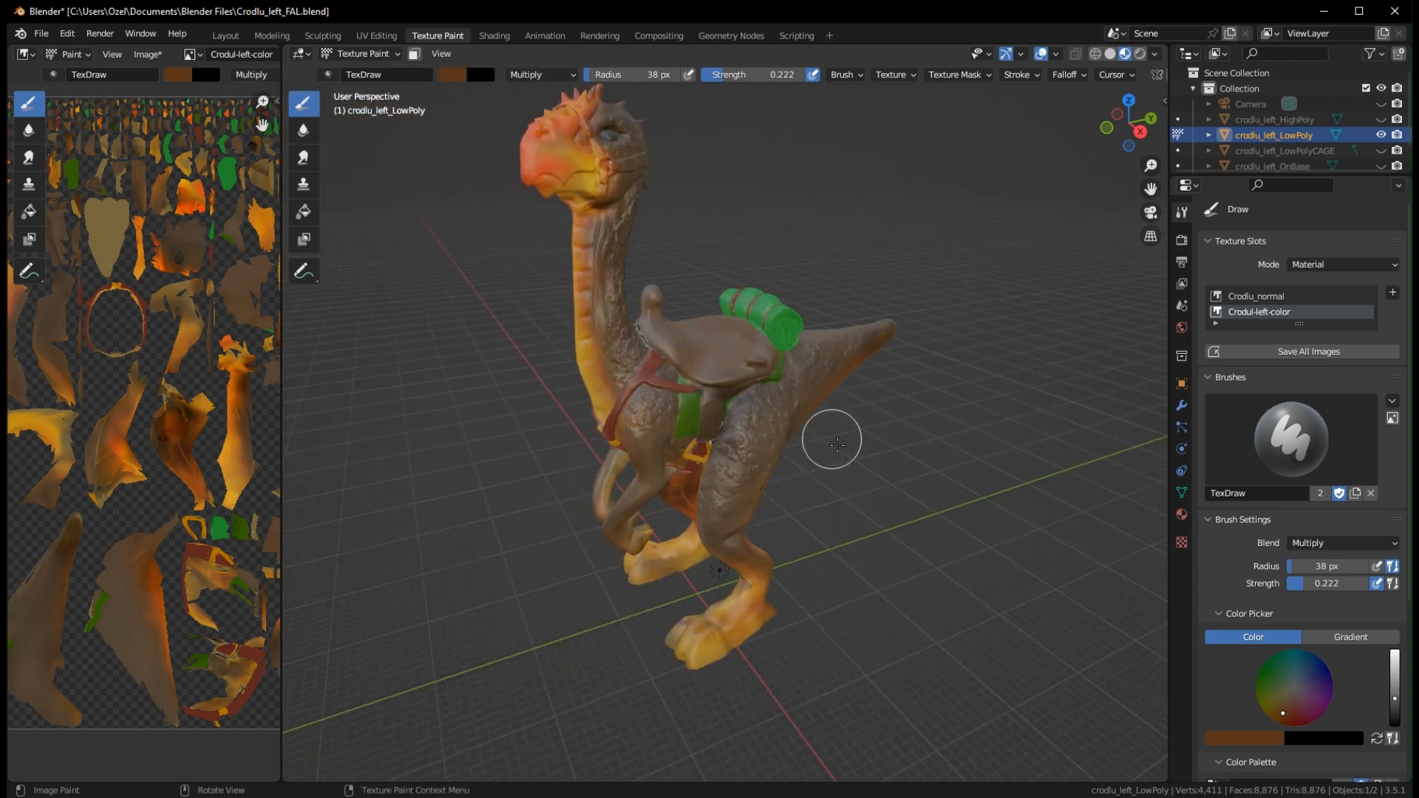
middle_click_drag(837, 444, 725, 410)
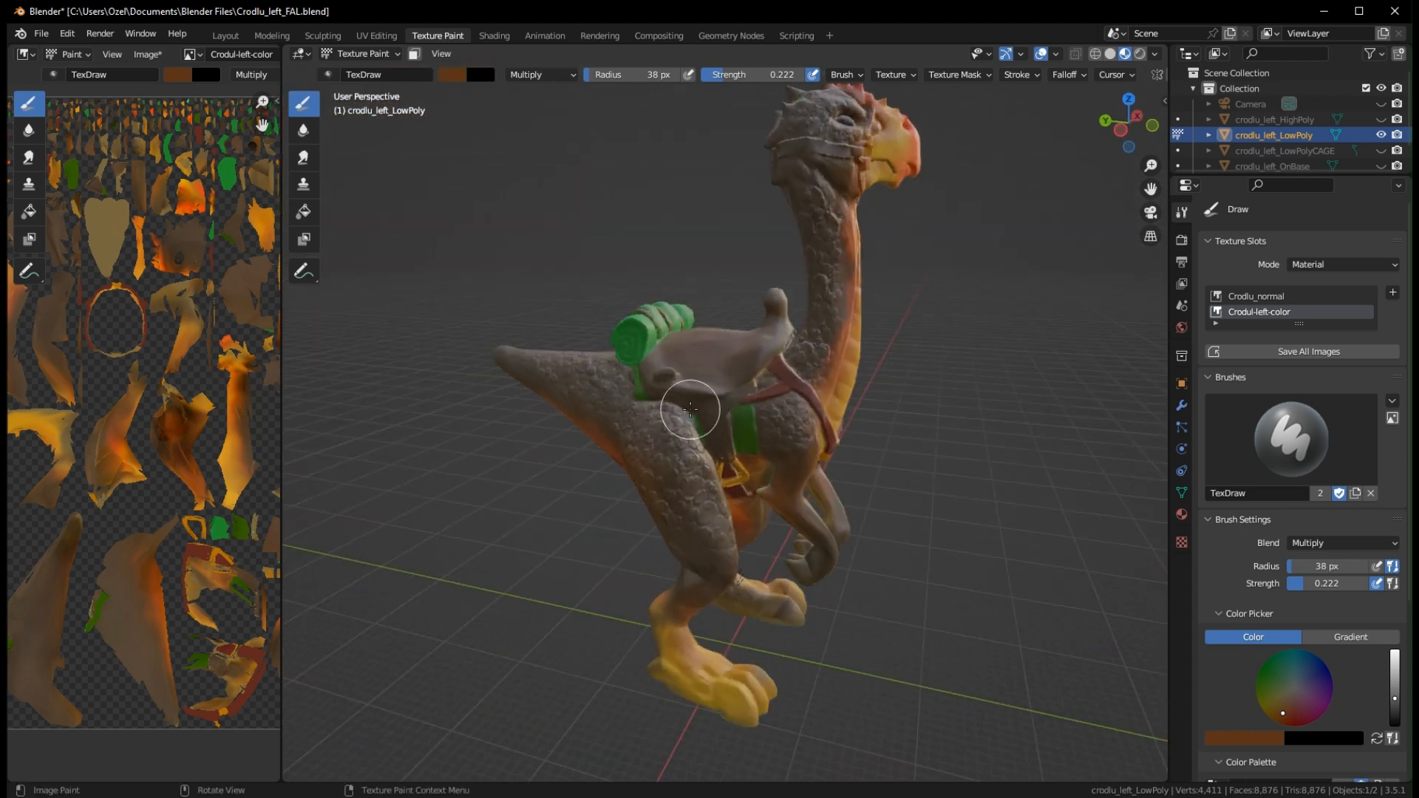
middle_click_drag(839, 575, 848, 523)
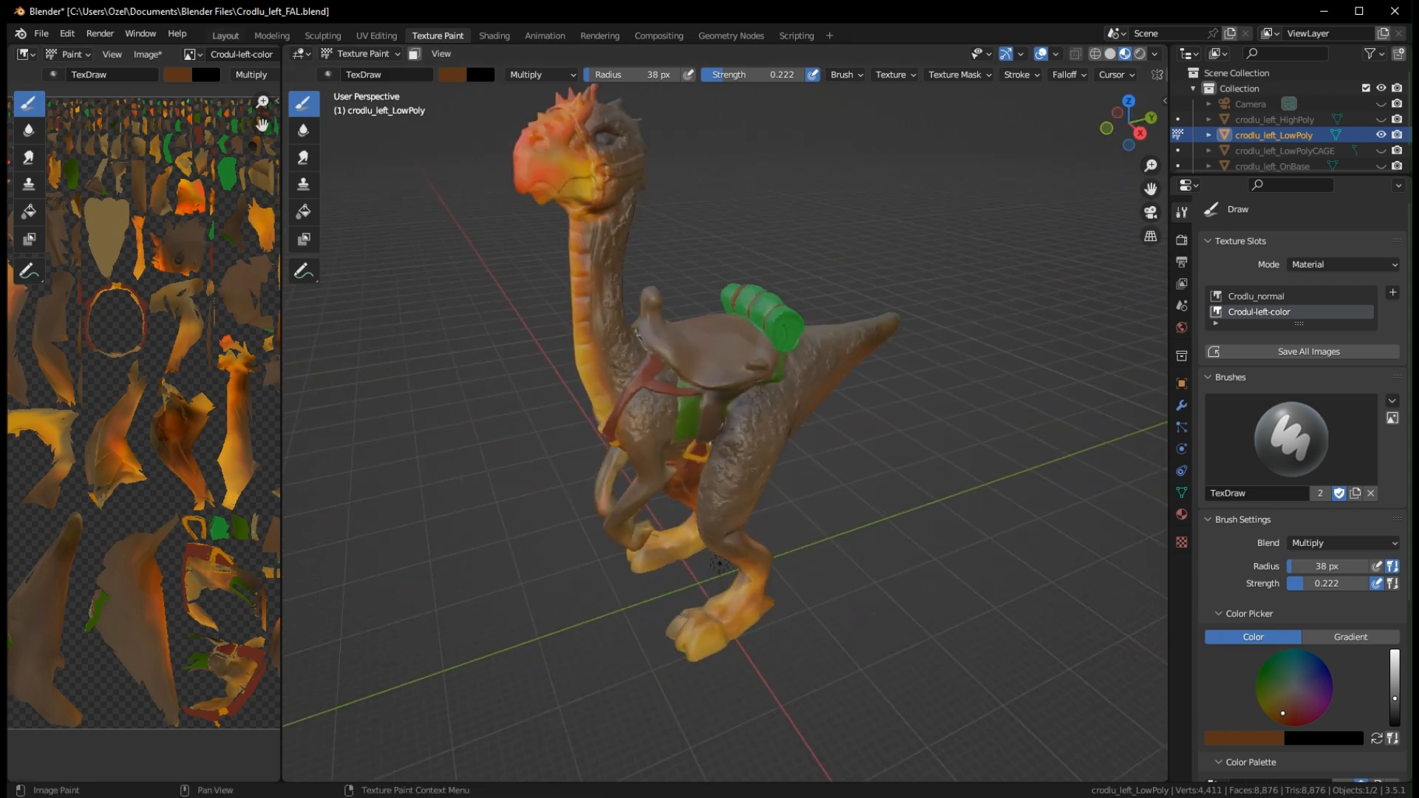
middle_click_drag(710, 432, 783, 281)
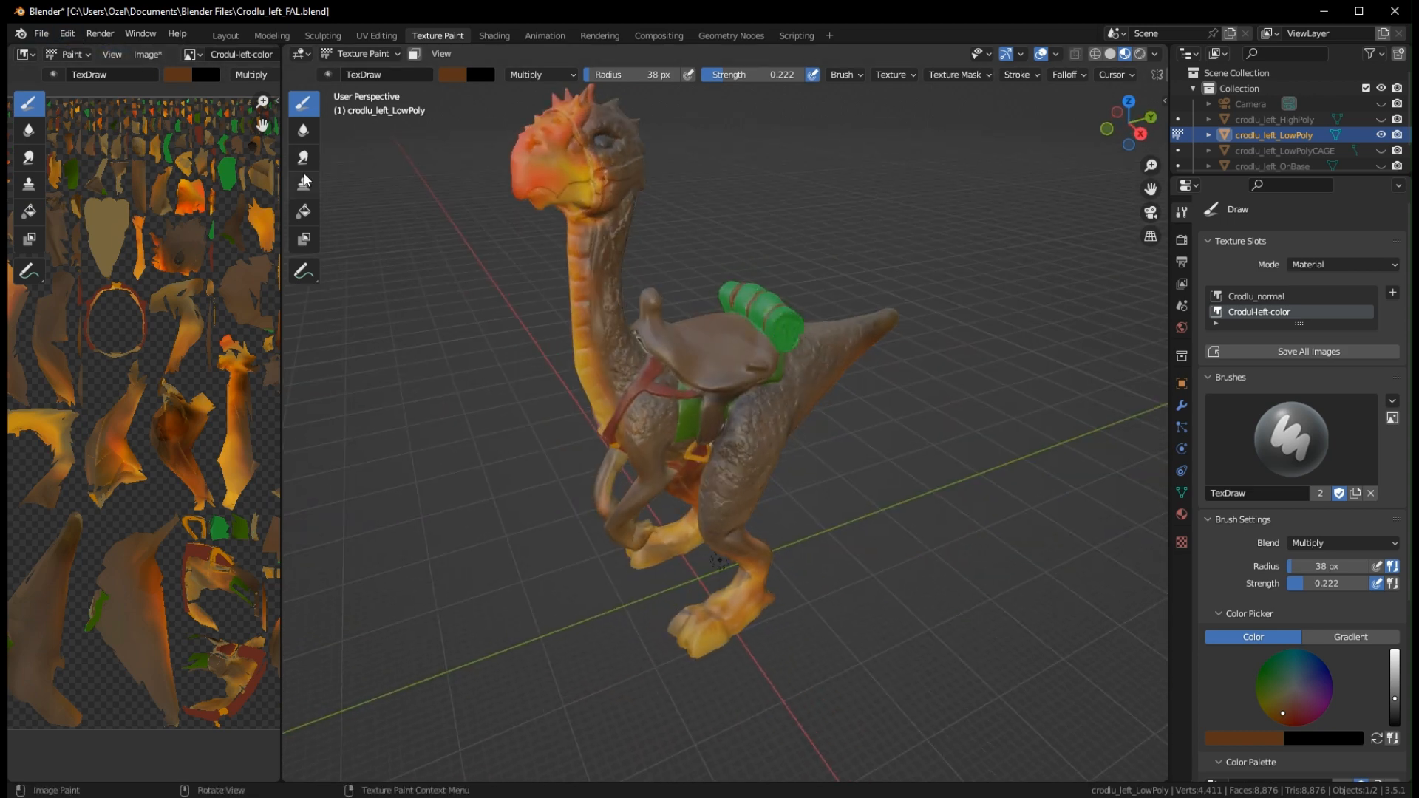
left_click_drag(283, 337, 757, 340)
left_click(149, 56)
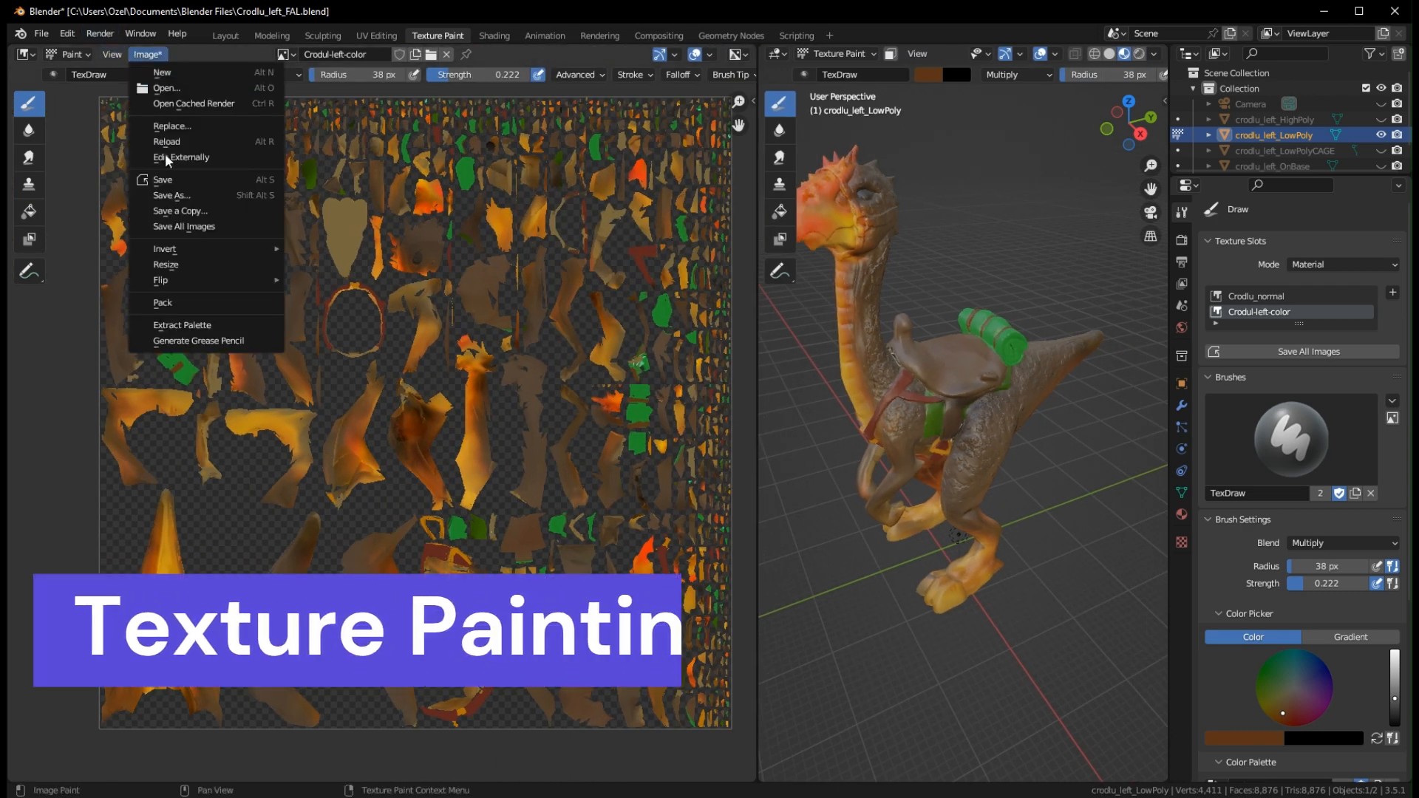
left_click(193, 194)
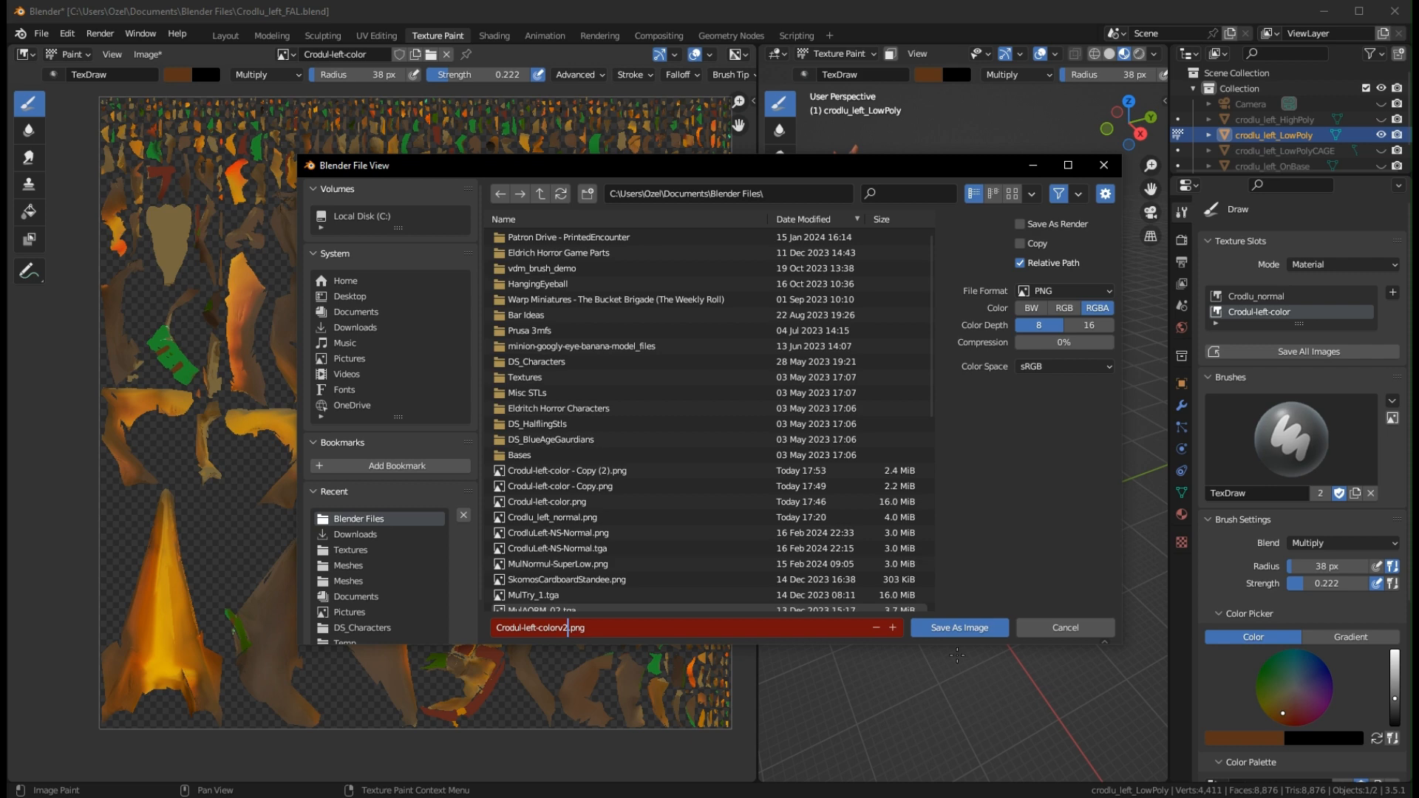
key("Return")
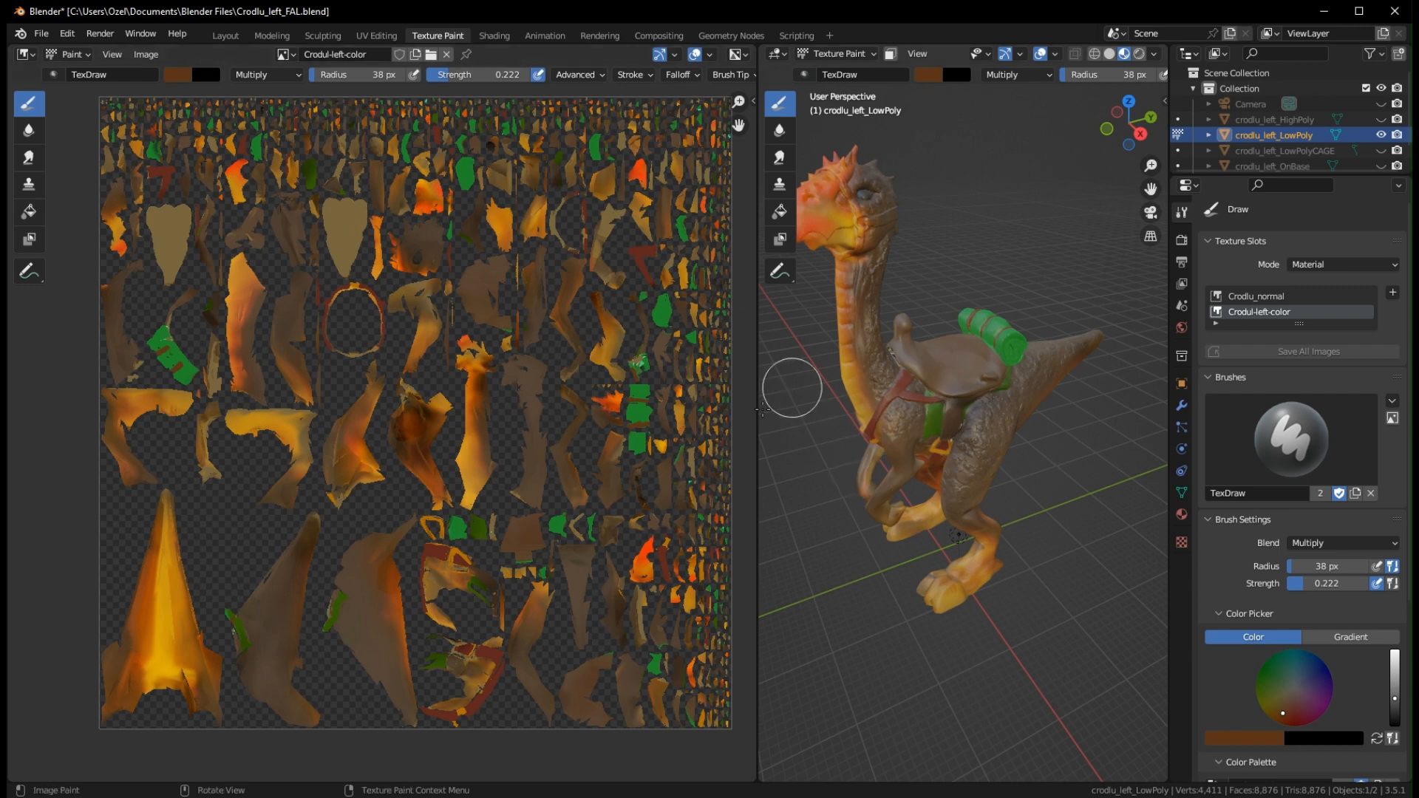
Set the brush to a dark reddish-brown colour, Mix blend mode and strength 1.000 for painting the creature's bridle
left_click_drag(756, 409, 409, 409)
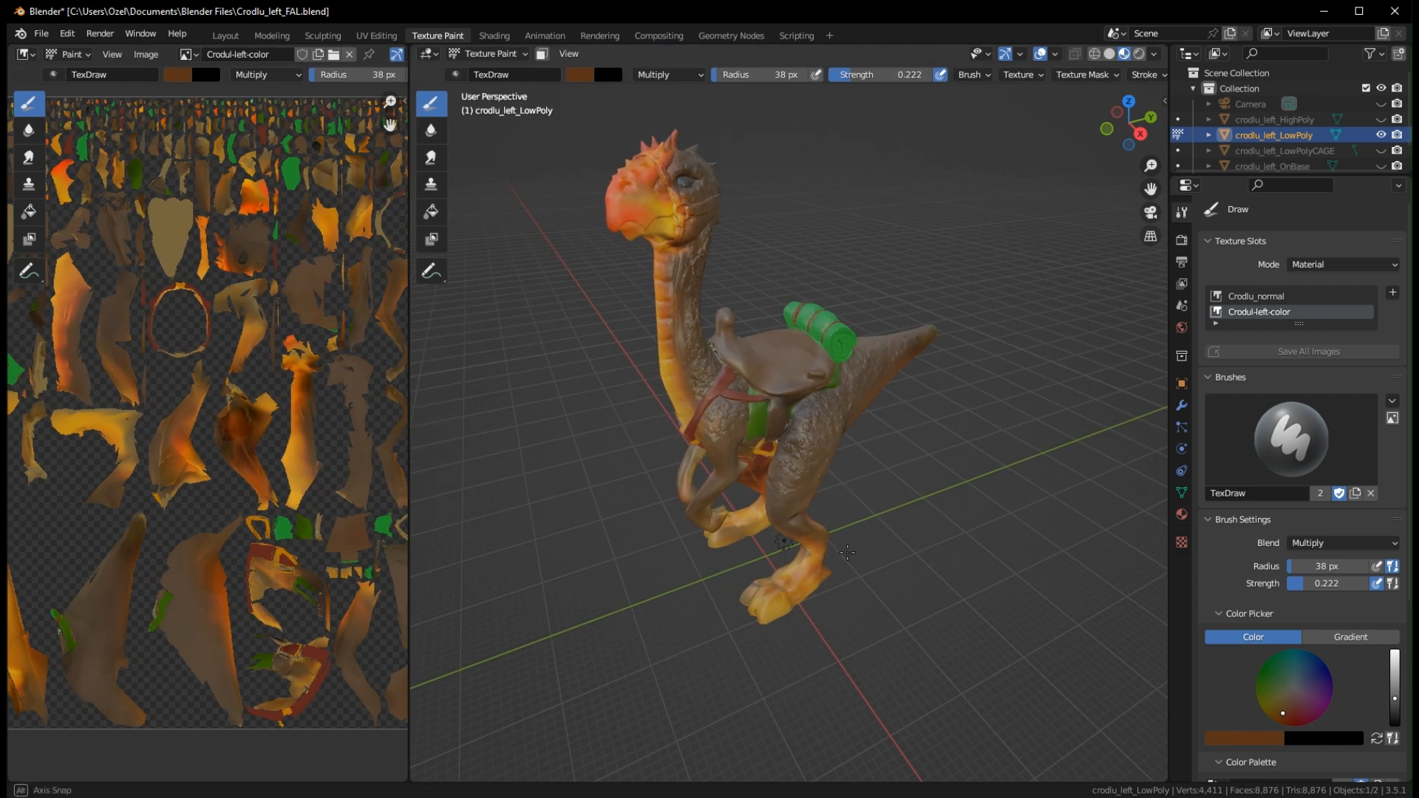
middle_click_drag(847, 551, 759, 406)
middle_click_drag(771, 185, 808, 414, "shift")
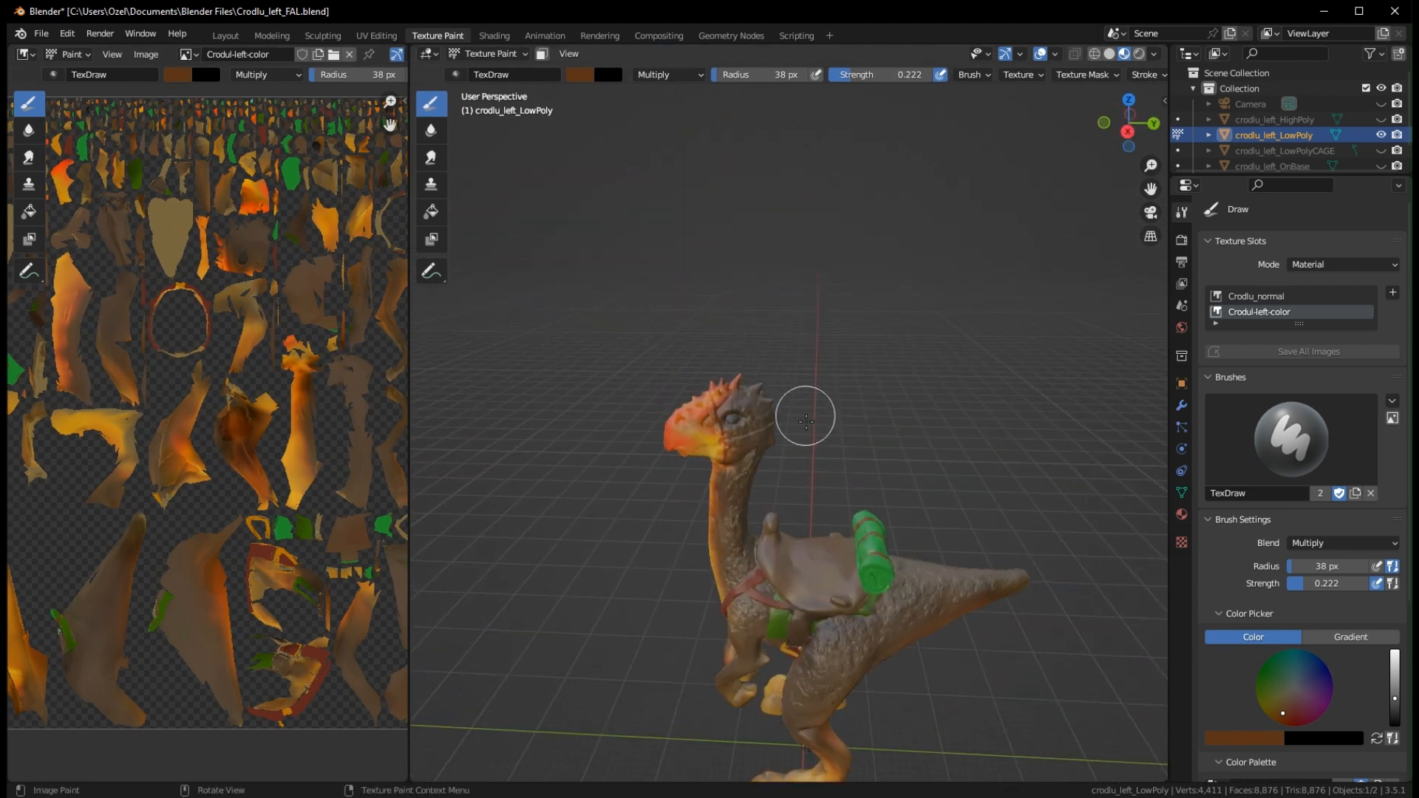
scroll(808, 418, "up", 8)
middle_click_drag(494, 466, 762, 419, "shift")
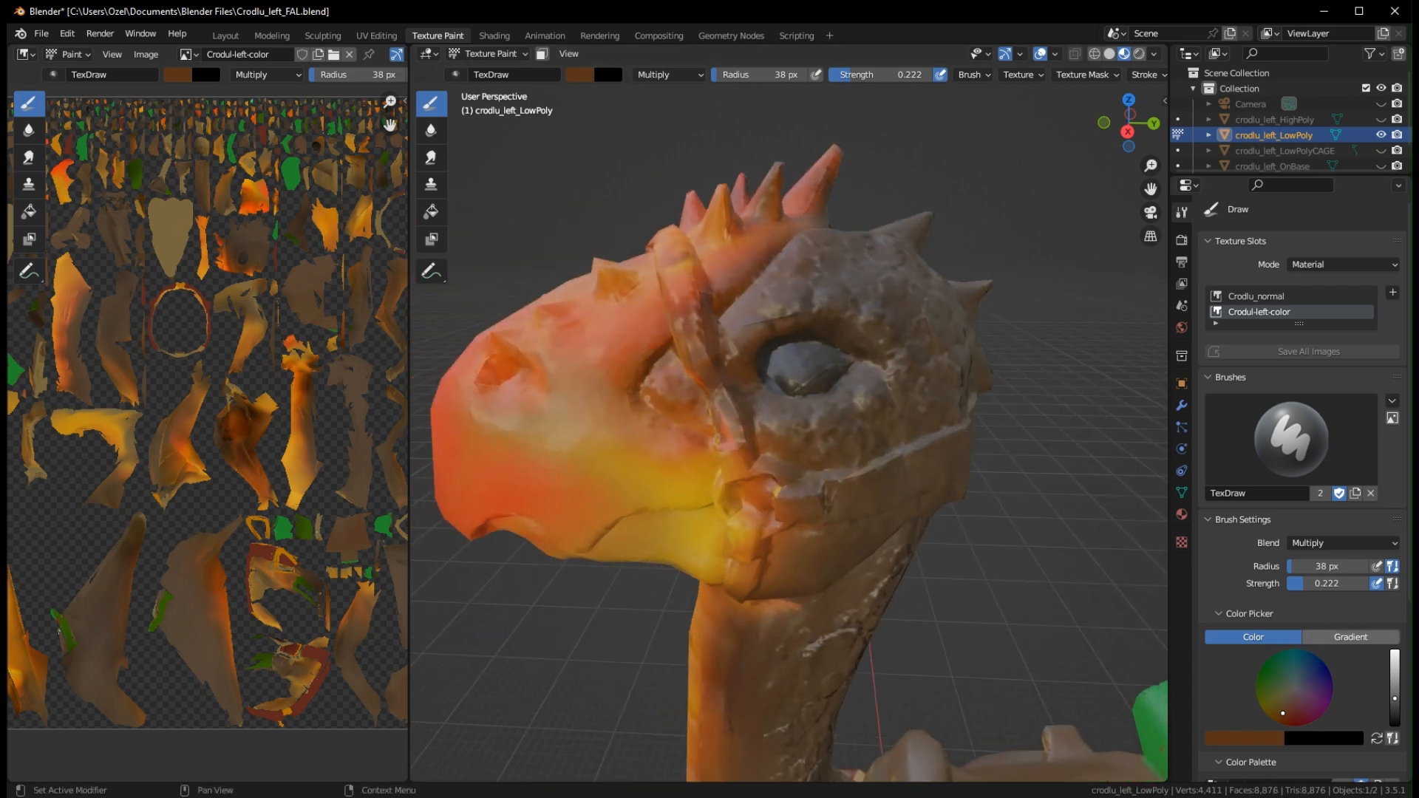
scroll(691, 357, "up", 2)
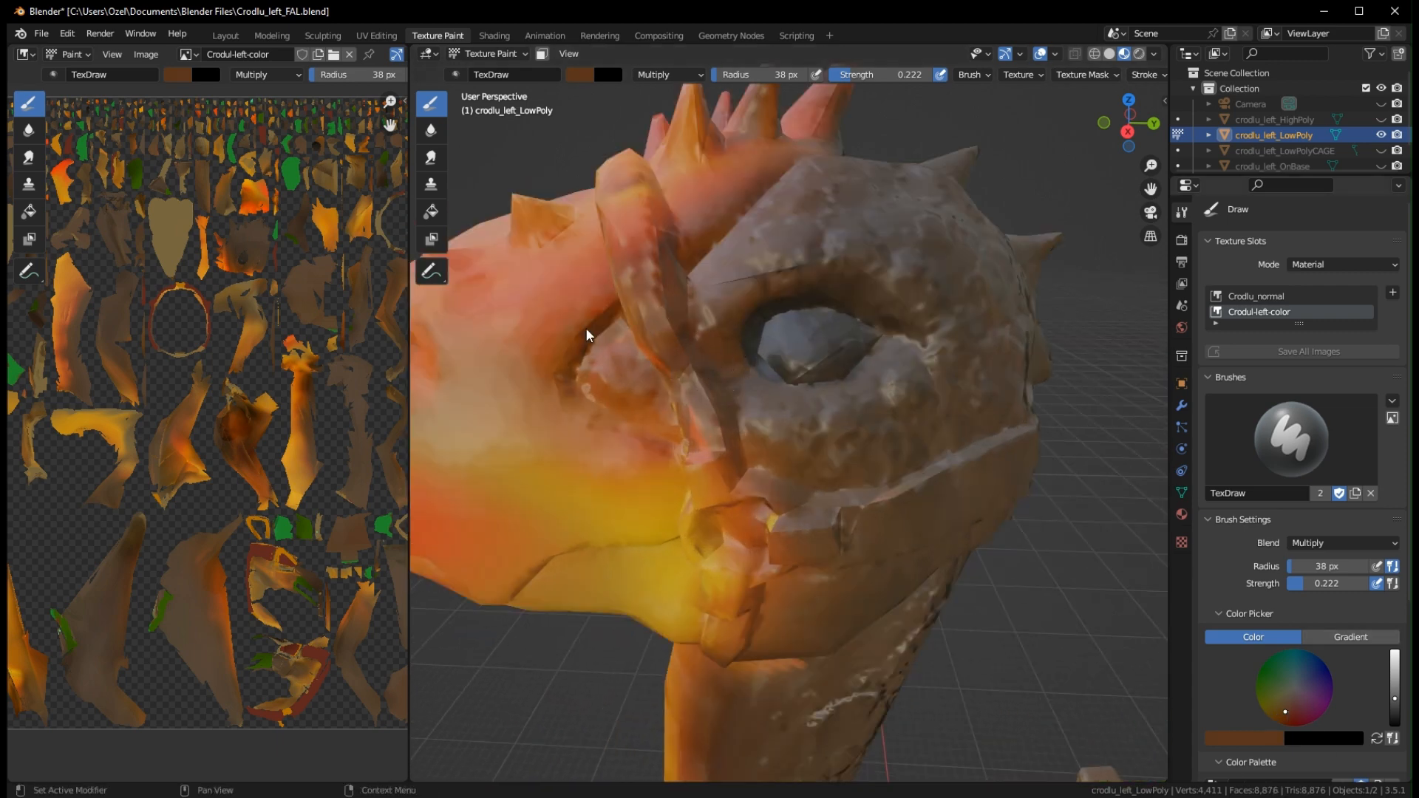
left_click(690, 404)
left_click(658, 74)
left_click(648, 90)
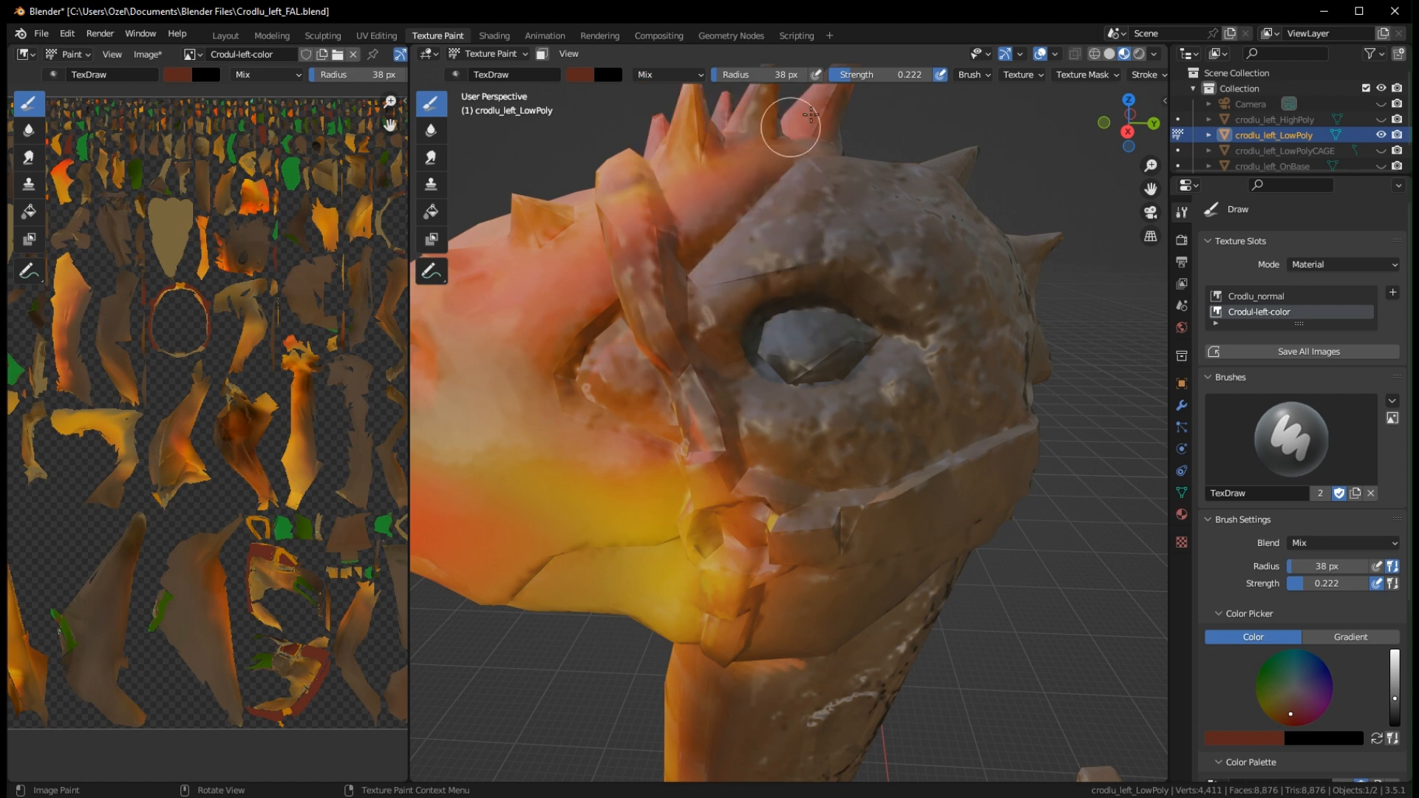
left_click_drag(858, 74, 935, 74)
Paint the bridle's nose strap and its lower cheek and chin sections reddish-brown on both sides of the head
mouse_move(637, 222)
left_mouse_down()
mouse_move(684, 310)
mouse_move(714, 448)
left_mouse_up()
middle_click_drag(650, 275, 959, 363)
left_click_drag(1019, 379, 954, 434)
middle_click_drag(954, 433, 808, 328)
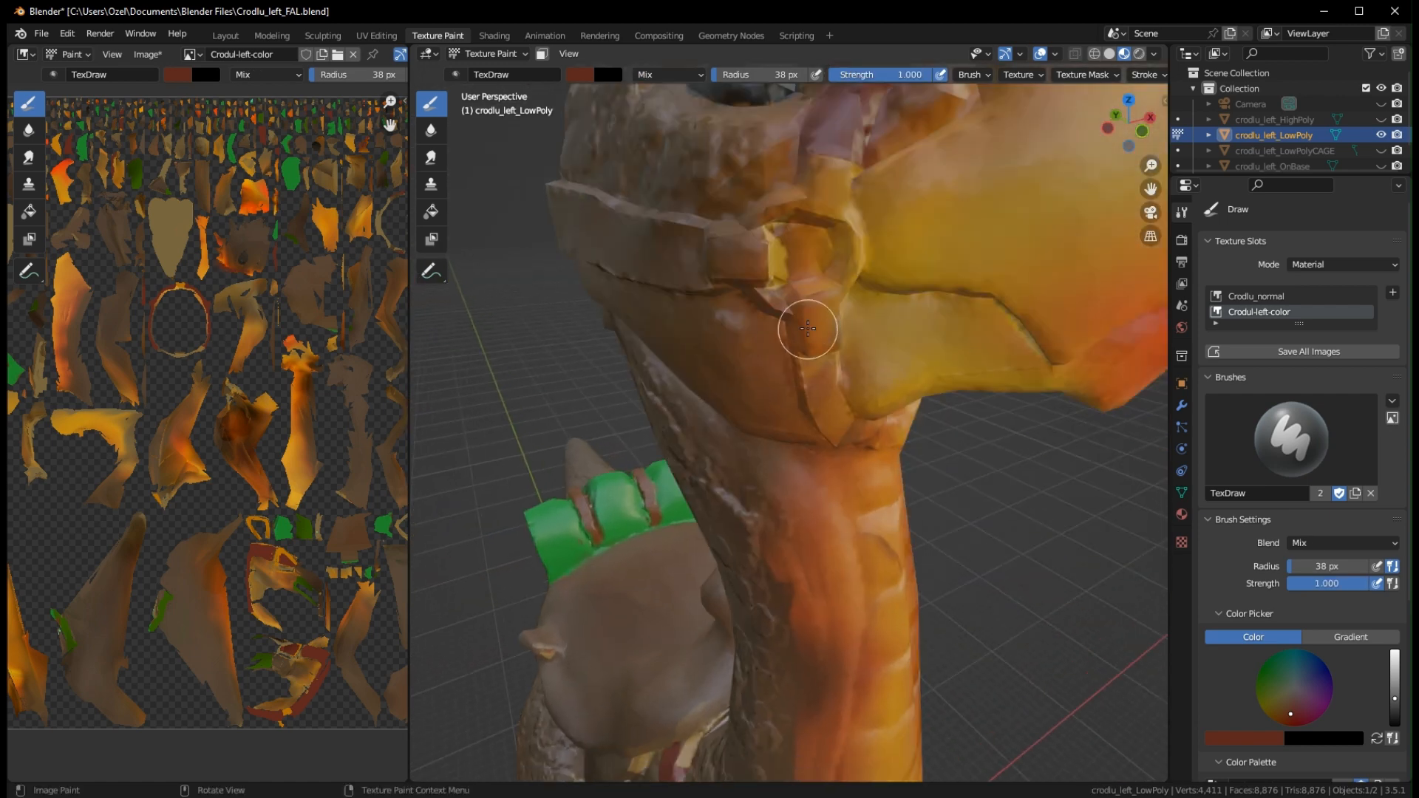
left_click_drag(808, 299, 846, 422)
middle_click_drag(865, 495, 987, 450)
left_click_drag(942, 447, 1086, 428)
mouse_move(1087, 427)
middle_mouse_down()
mouse_move(805, 251)
mouse_move(856, 399)
middle_mouse_up()
left_click_drag(856, 400, 887, 326)
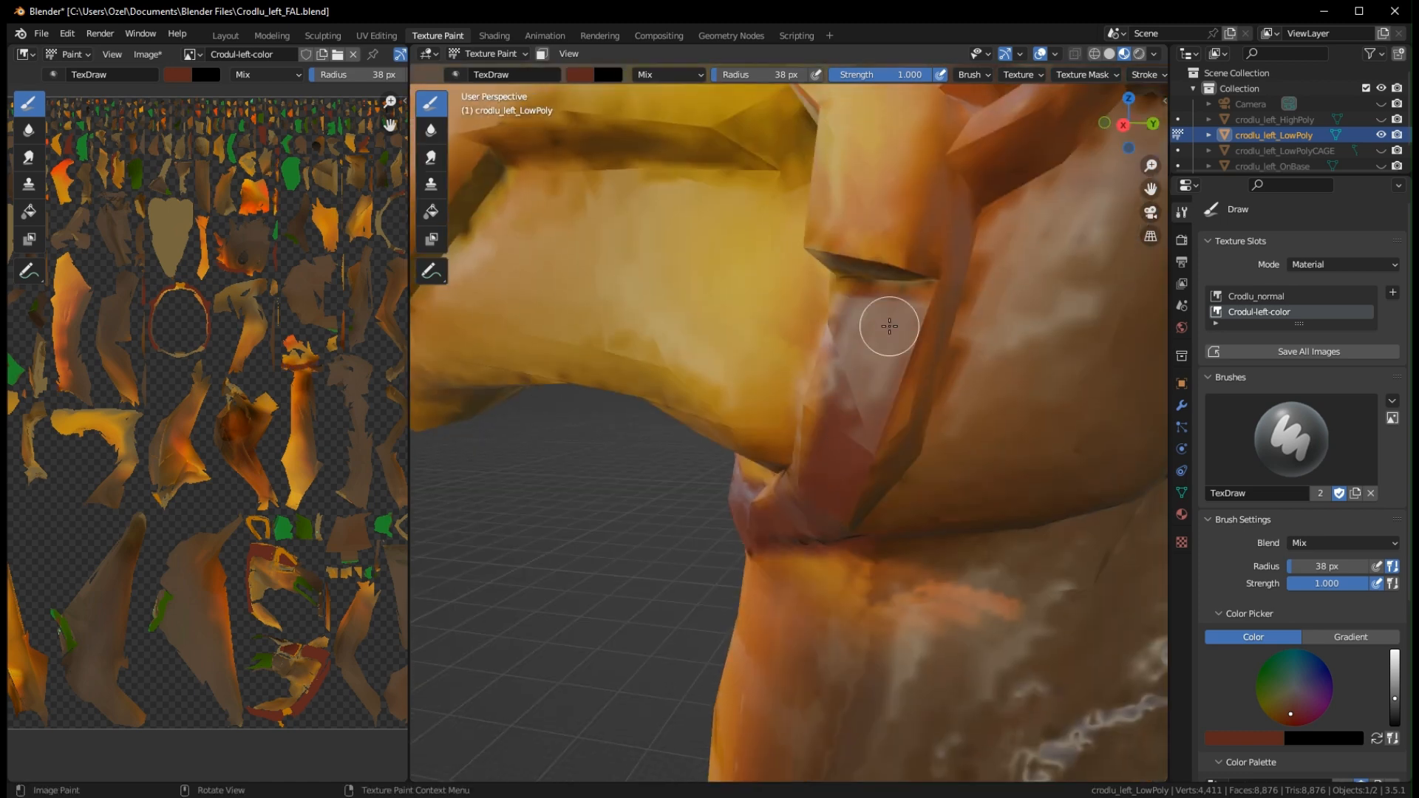
Fill in the remaining parts of the lower cheek strap and the strap end beside the bridle ring with reddish-brown
middle_click_drag(887, 326, 816, 288)
mouse_move(817, 289)
left_mouse_down()
mouse_move(846, 241)
mouse_move(874, 288)
left_mouse_up()
middle_click_drag(874, 288, 881, 332)
left_click_drag(881, 332, 924, 444)
mouse_move(924, 444)
middle_mouse_down()
mouse_move(813, 384)
mouse_move(580, 399)
middle_mouse_up()
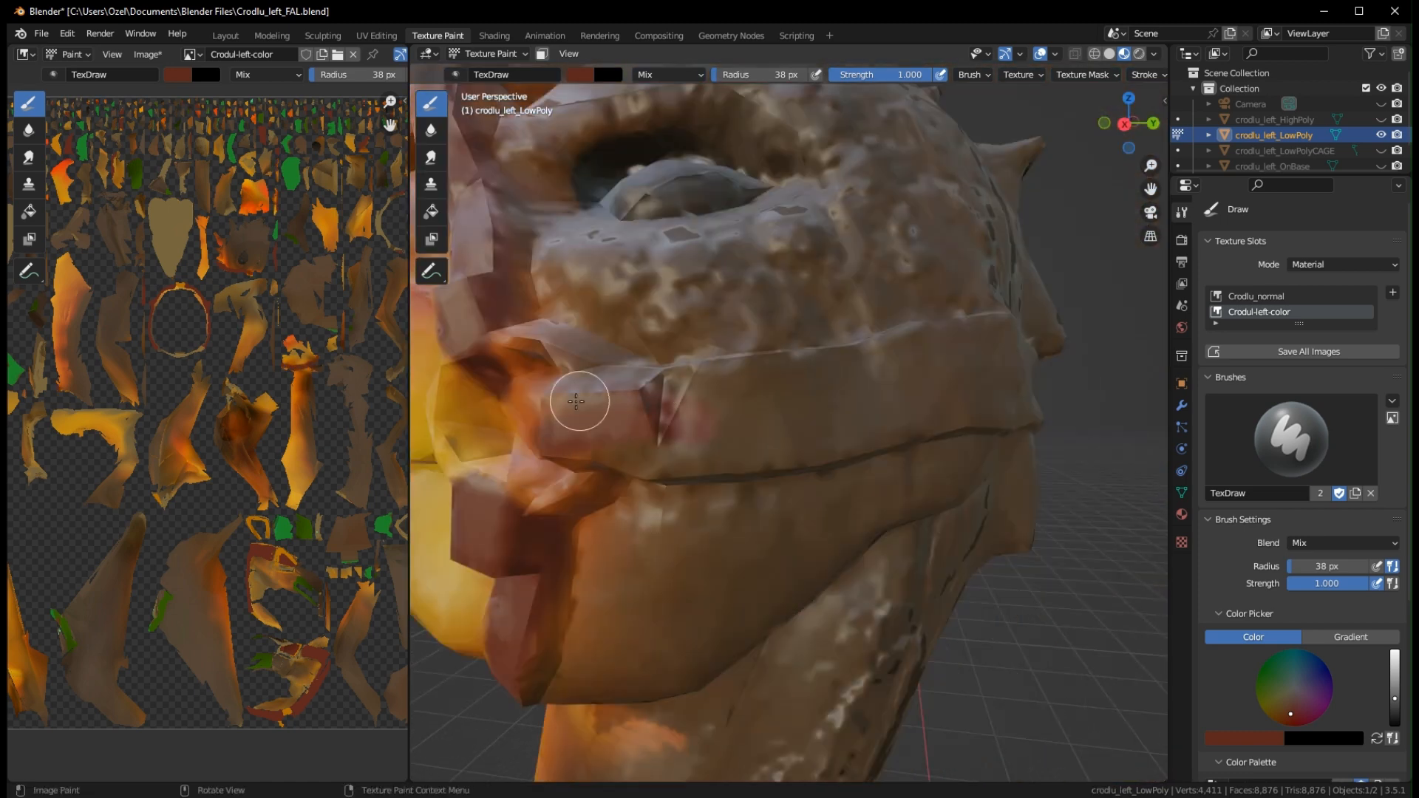
left_click_drag(579, 399, 621, 440)
Paint the bridle strap running from the cheek ring around the back of the head reddish-brown
middle_click_drag(620, 440, 742, 414)
scroll(741, 414, "down", 3)
left_click_drag(741, 414, 843, 418)
middle_click_drag(842, 417, 713, 407)
middle_click_drag(839, 405, 912, 411)
scroll(944, 542, "down", 7)
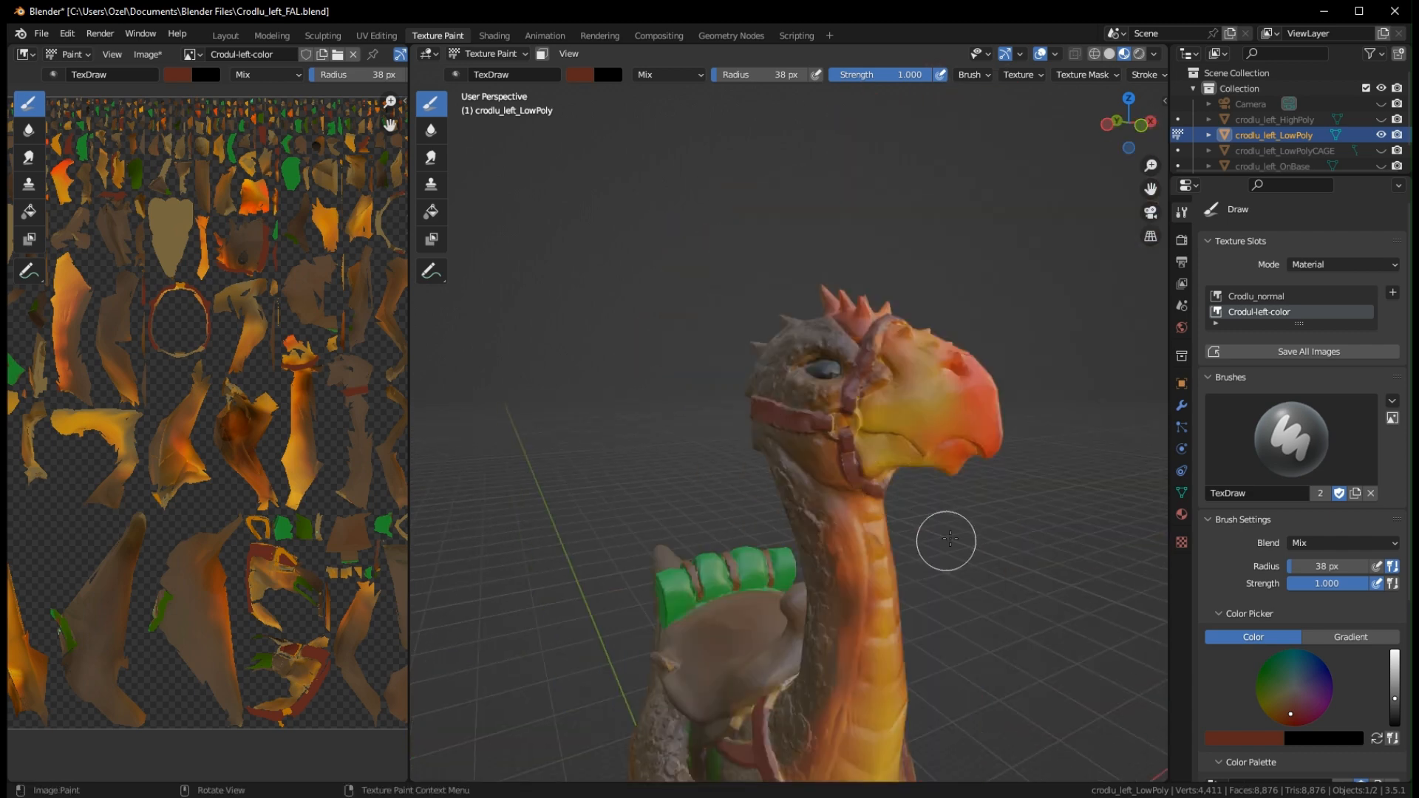
Choose a dark orange-gold brush colour and paint the bridle's cheek rings on both sides of the head
middle_click_drag(944, 541, 691, 518)
scroll(691, 518, "up", 10)
scroll(1286, 715, "down", 3)
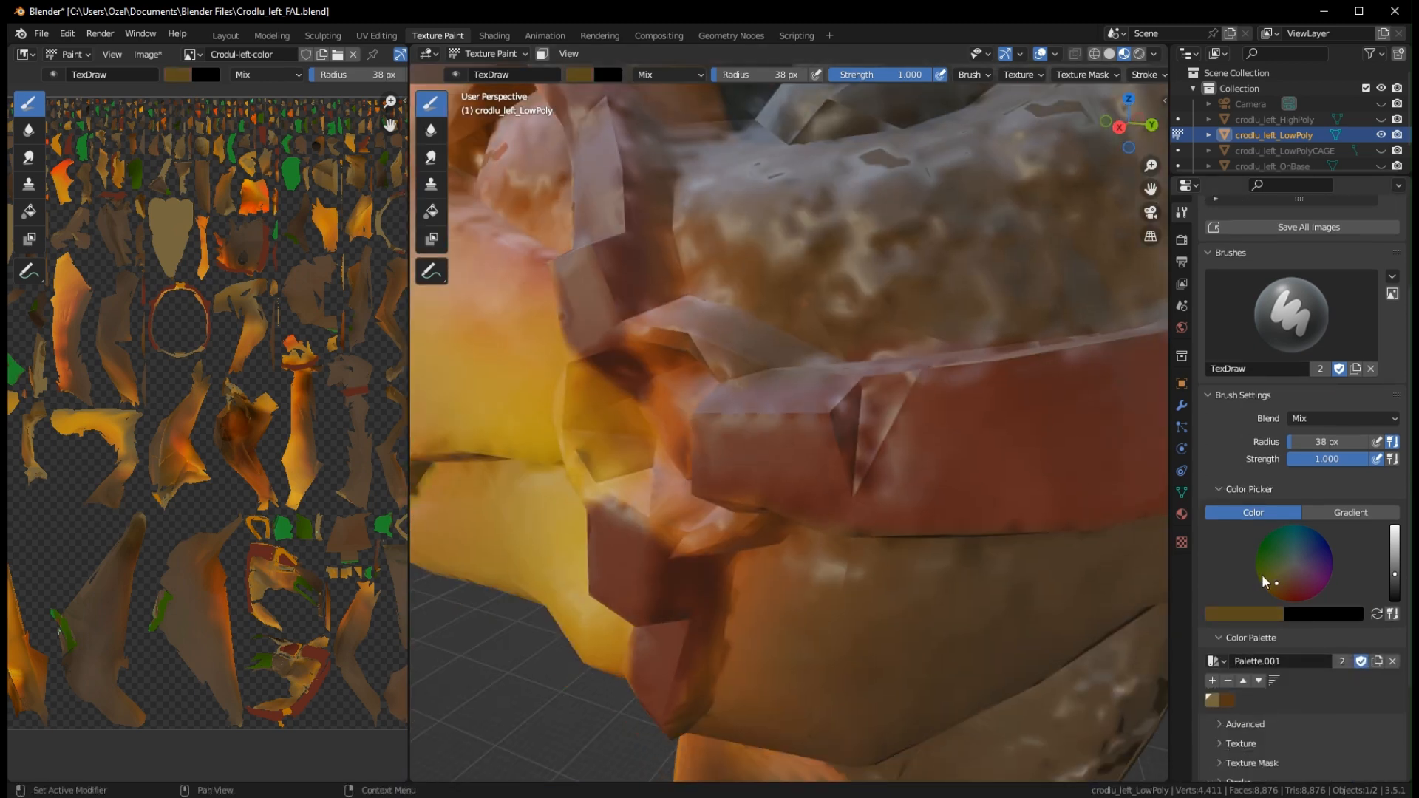
key("s")
middle_click_drag(681, 328, 775, 356)
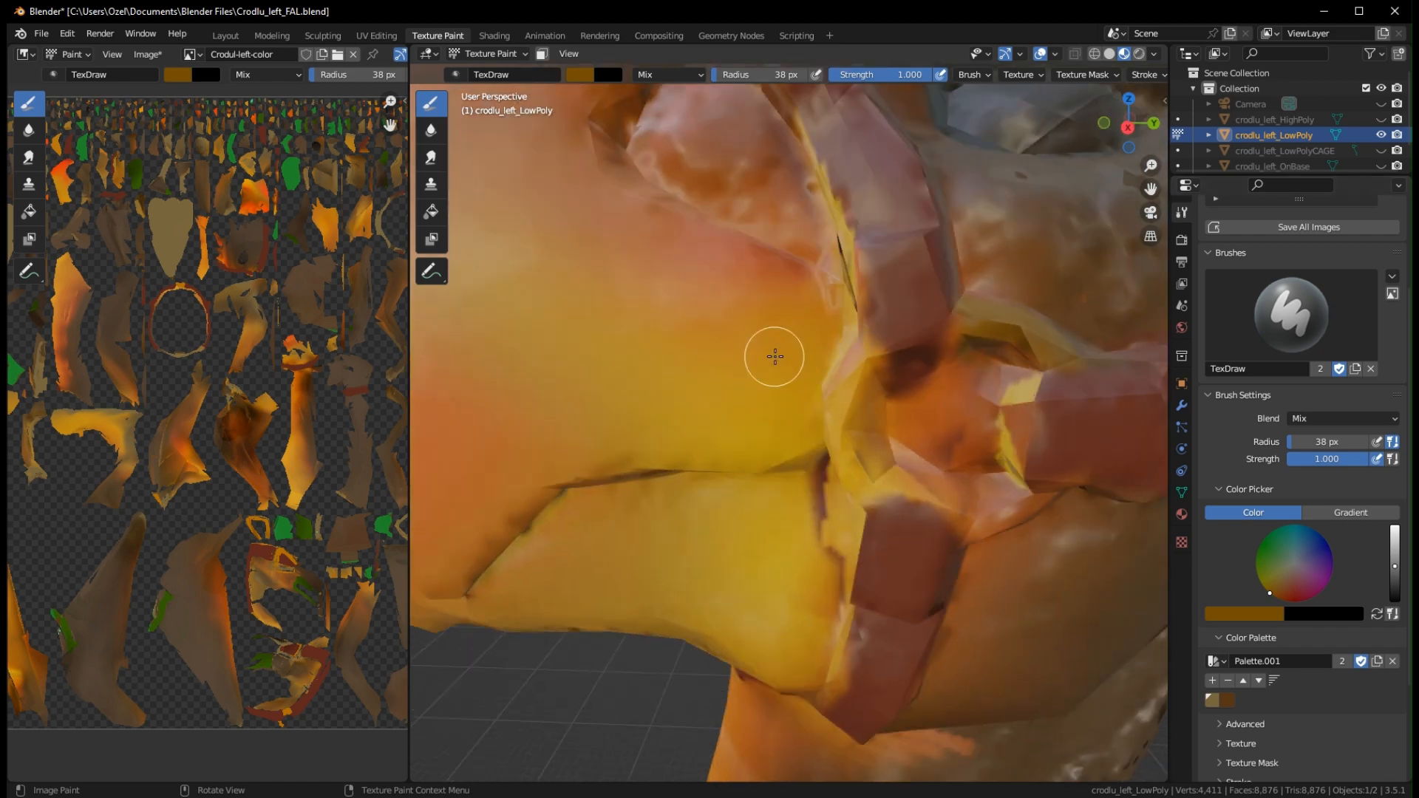
scroll(1012, 341, "down", 7)
middle_click_drag(628, 370, 857, 421)
scroll(857, 421, "up", 6)
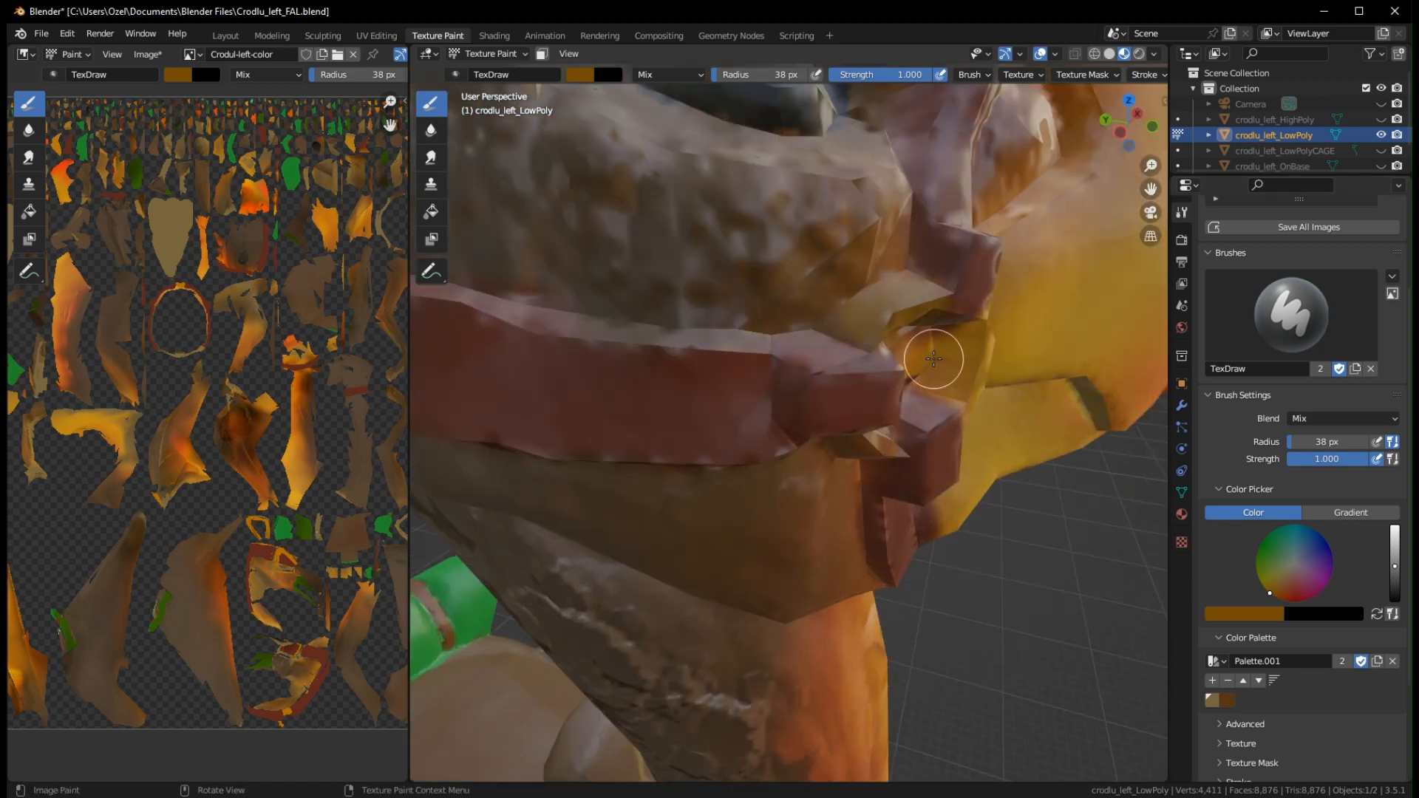
middle_click_drag(935, 358, 890, 323)
middle_click_drag(766, 423, 776, 259)
mouse_move(906, 373)
middle_mouse_down()
mouse_move(871, 364)
mouse_move(820, 414)
mouse_move(657, 512)
mouse_move(887, 507)
middle_mouse_up()
Save the Blender file and save the updated colour texture as Crodul-left-colorv2.png
scroll(871, 364, "down", 7)
scroll(887, 507, "up", 3)
middle_click_drag(982, 522, 783, 329, "shift")
middle_click_drag(822, 405, 840, 395)
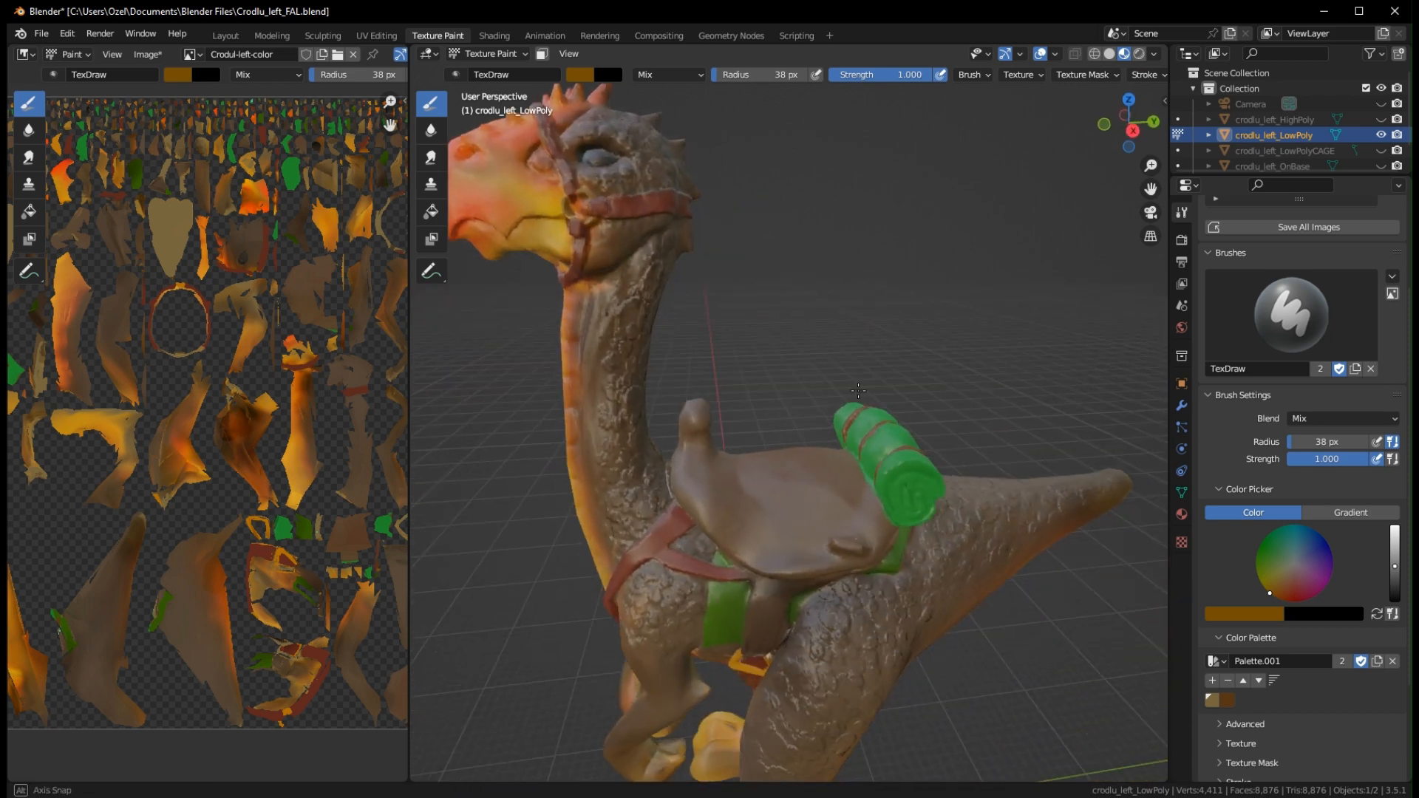
scroll(841, 396, "down", 4)
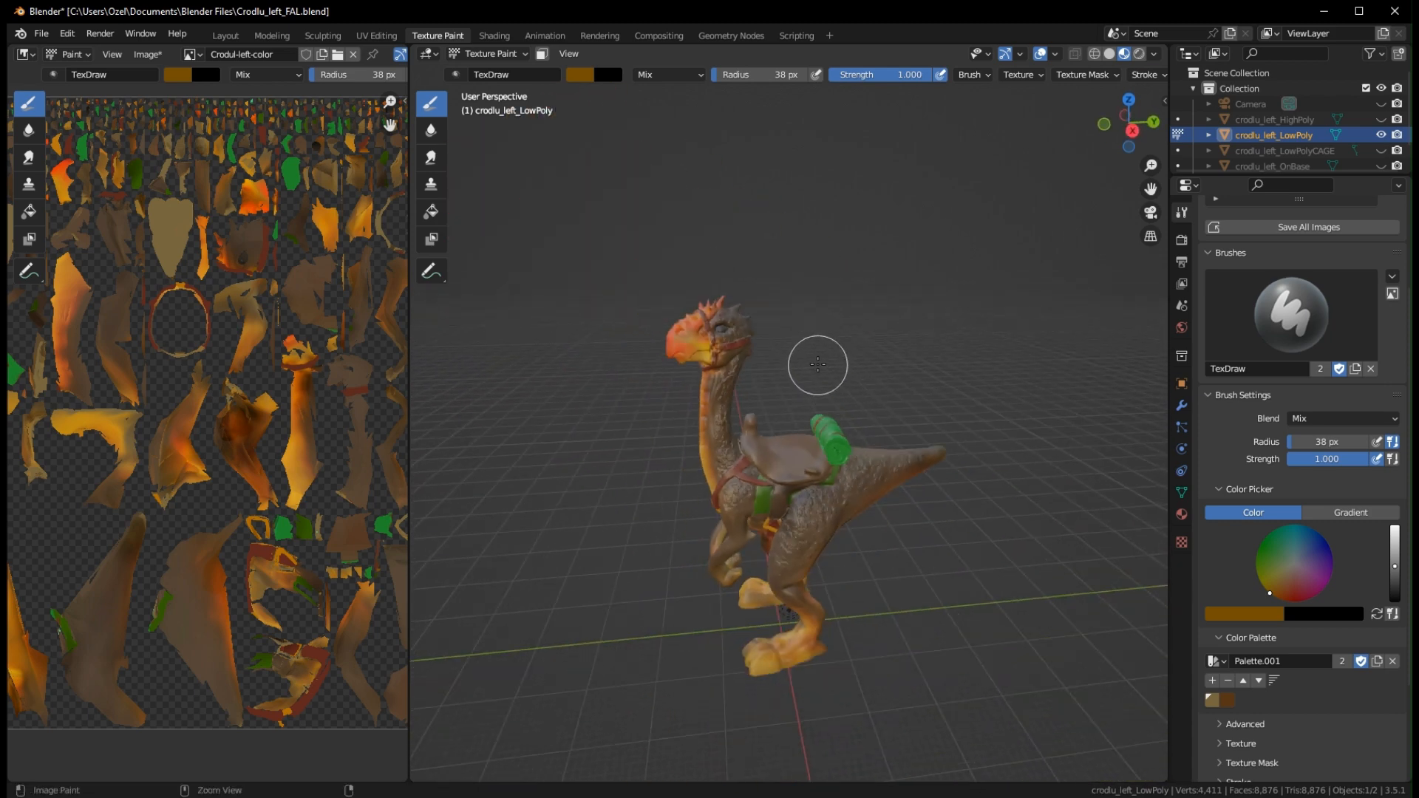
key("ctrl+s")
left_click(148, 55)
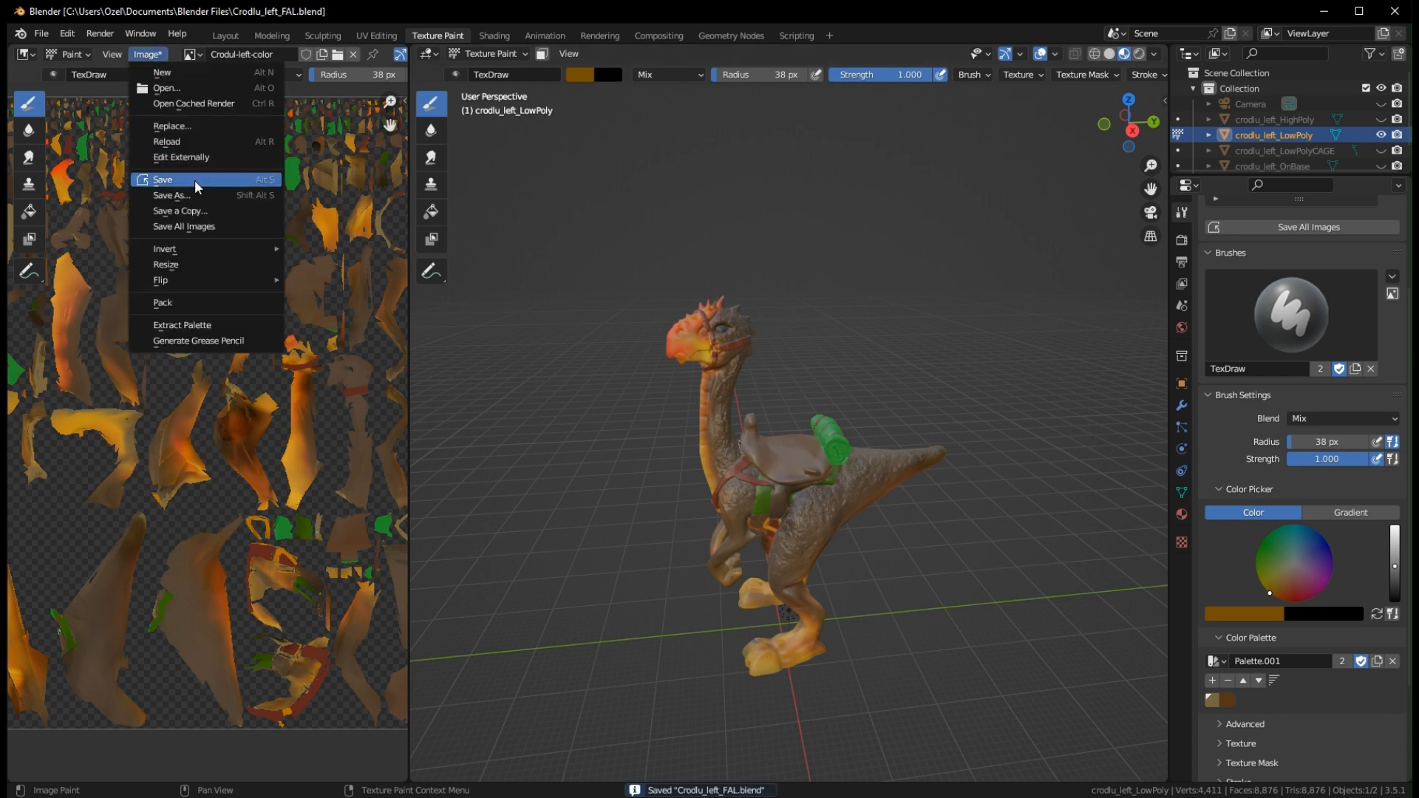
left_click(191, 183)
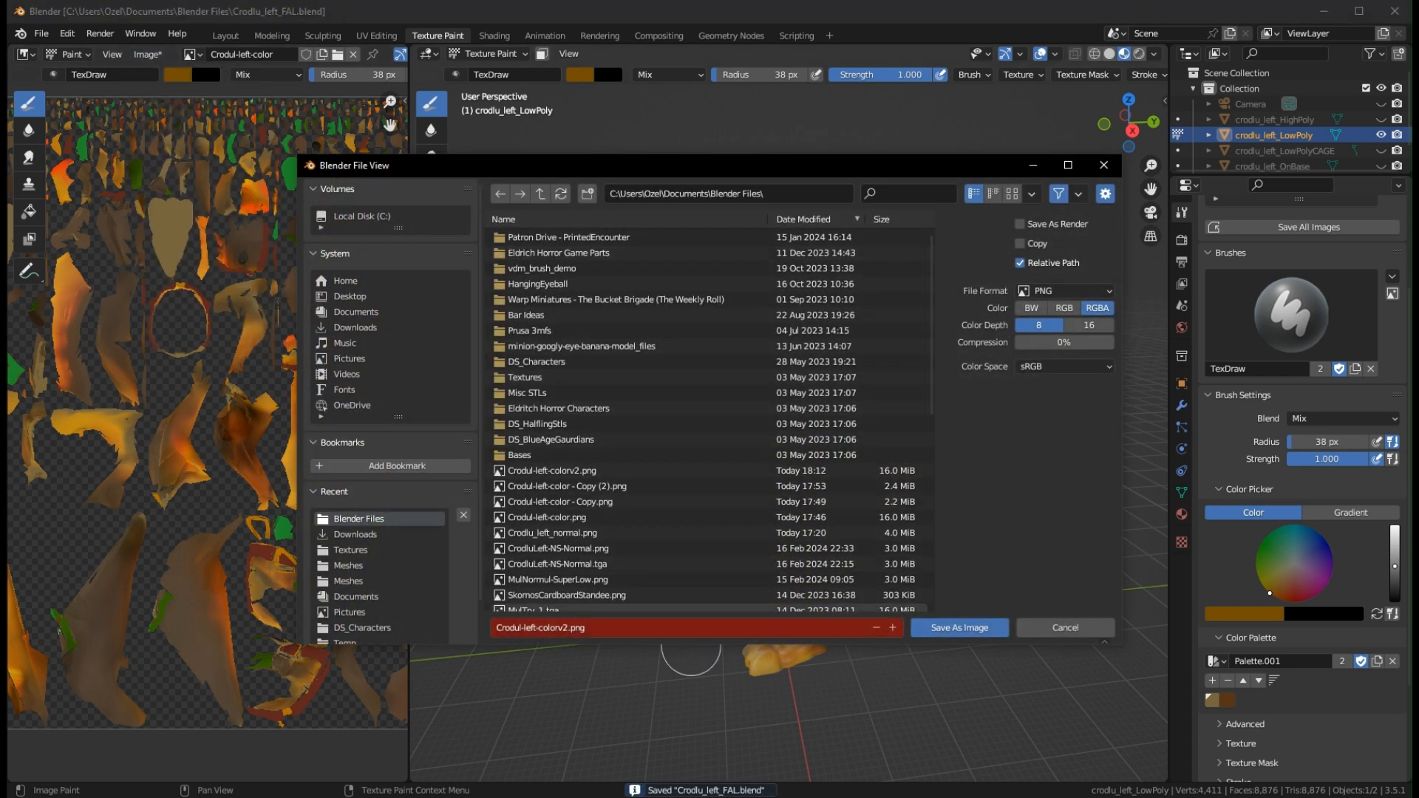
left_click(937, 623)
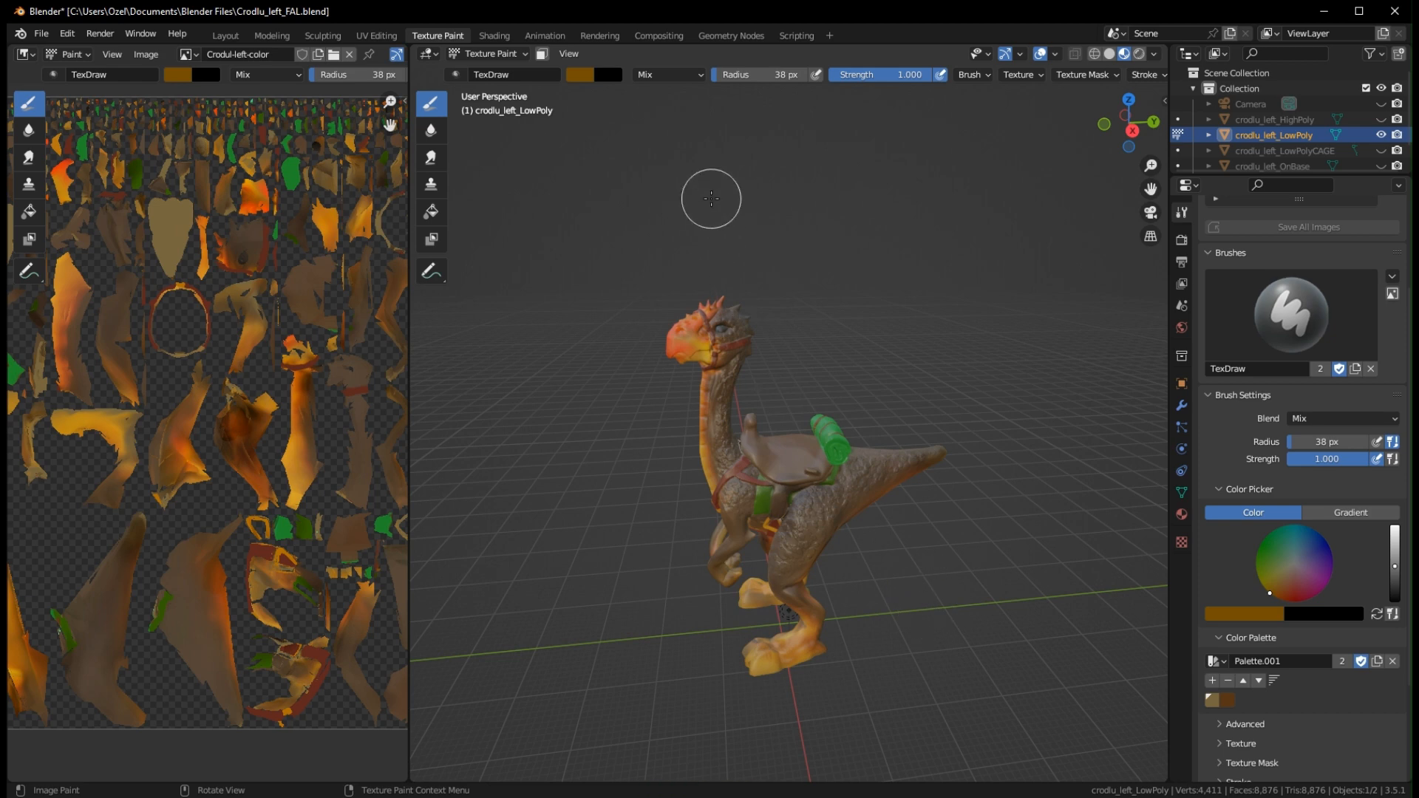
scroll(810, 329, "up", 5)
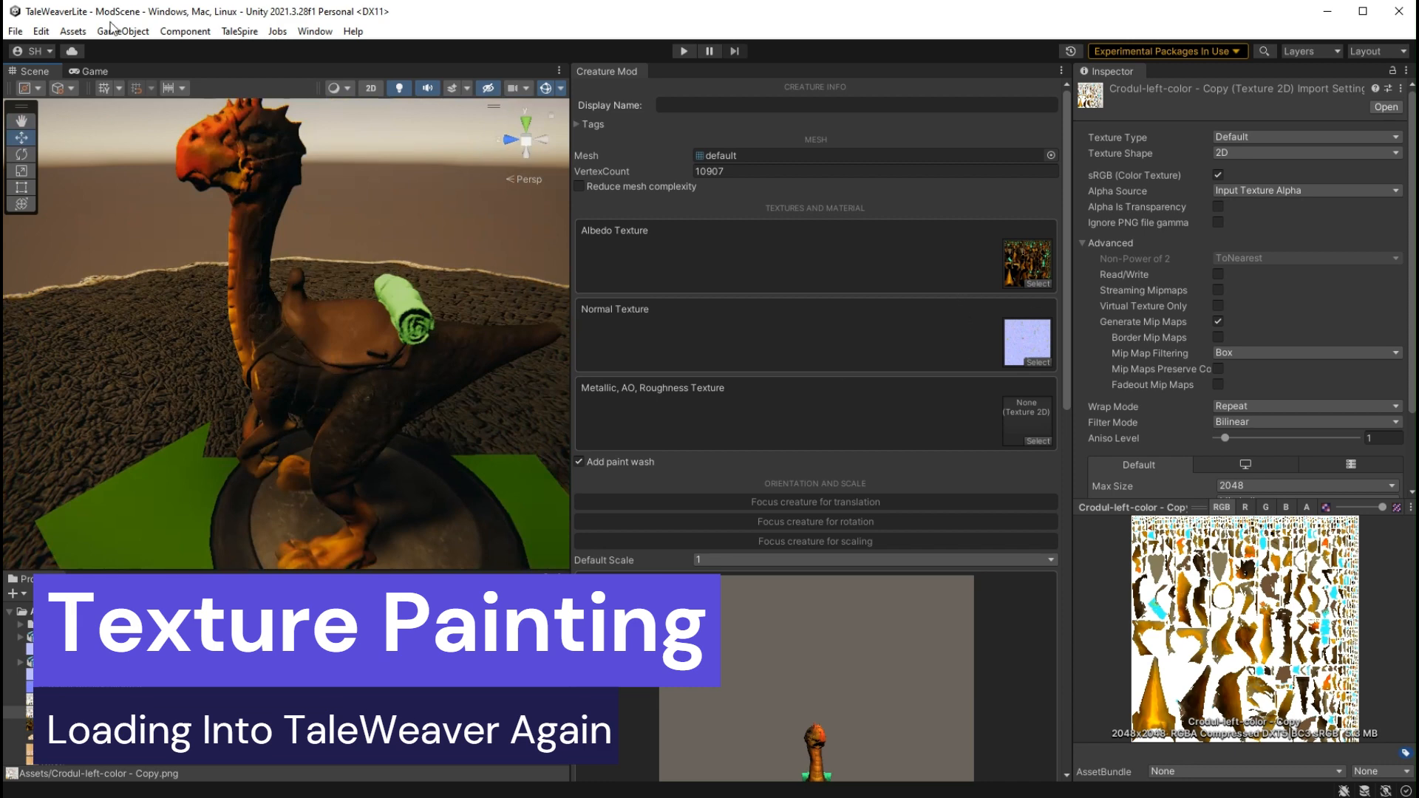
Switch to TaleWeaverLite in Unity and import Crodul-left-colorv2.png from the Blender Files folder as a new asset
left_click(72, 31)
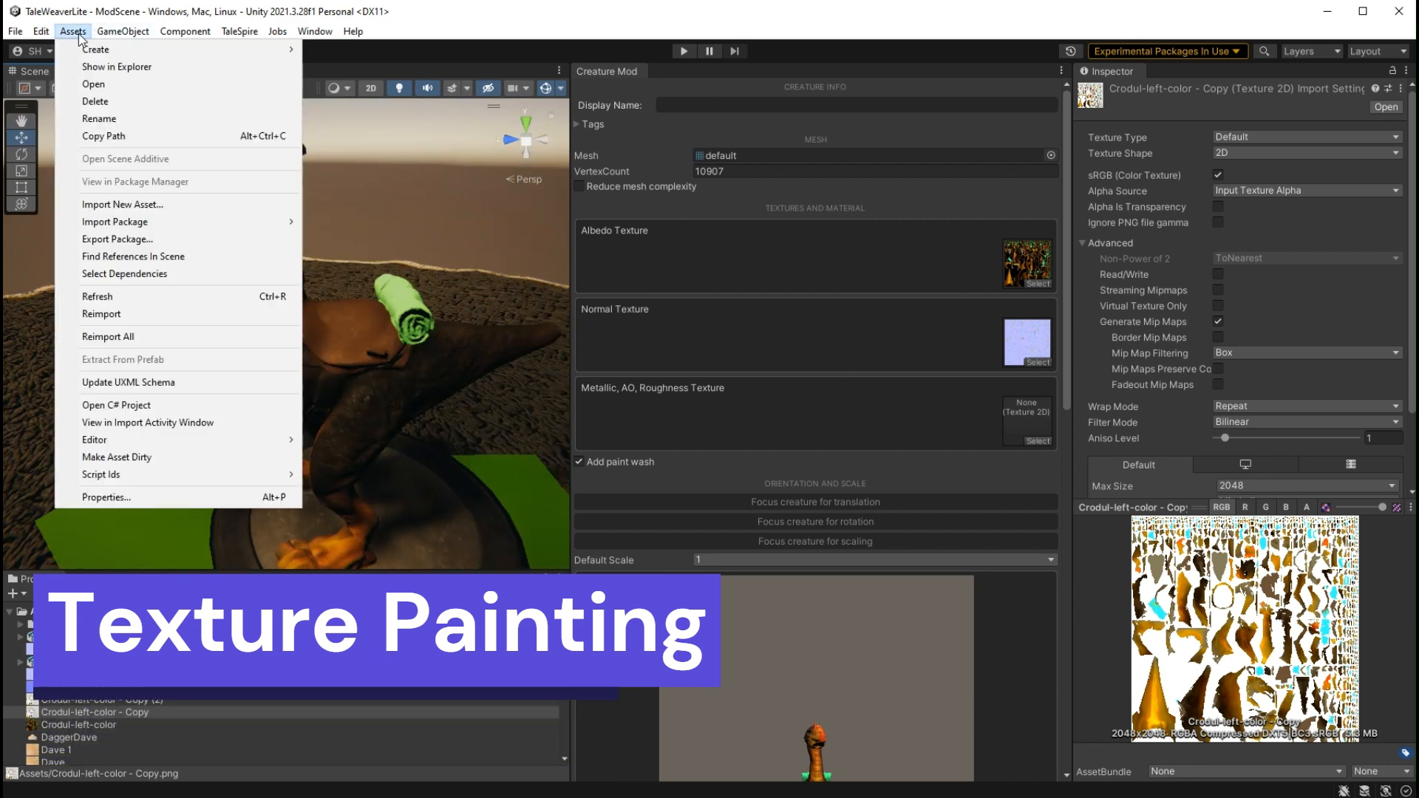
left_click(122, 204)
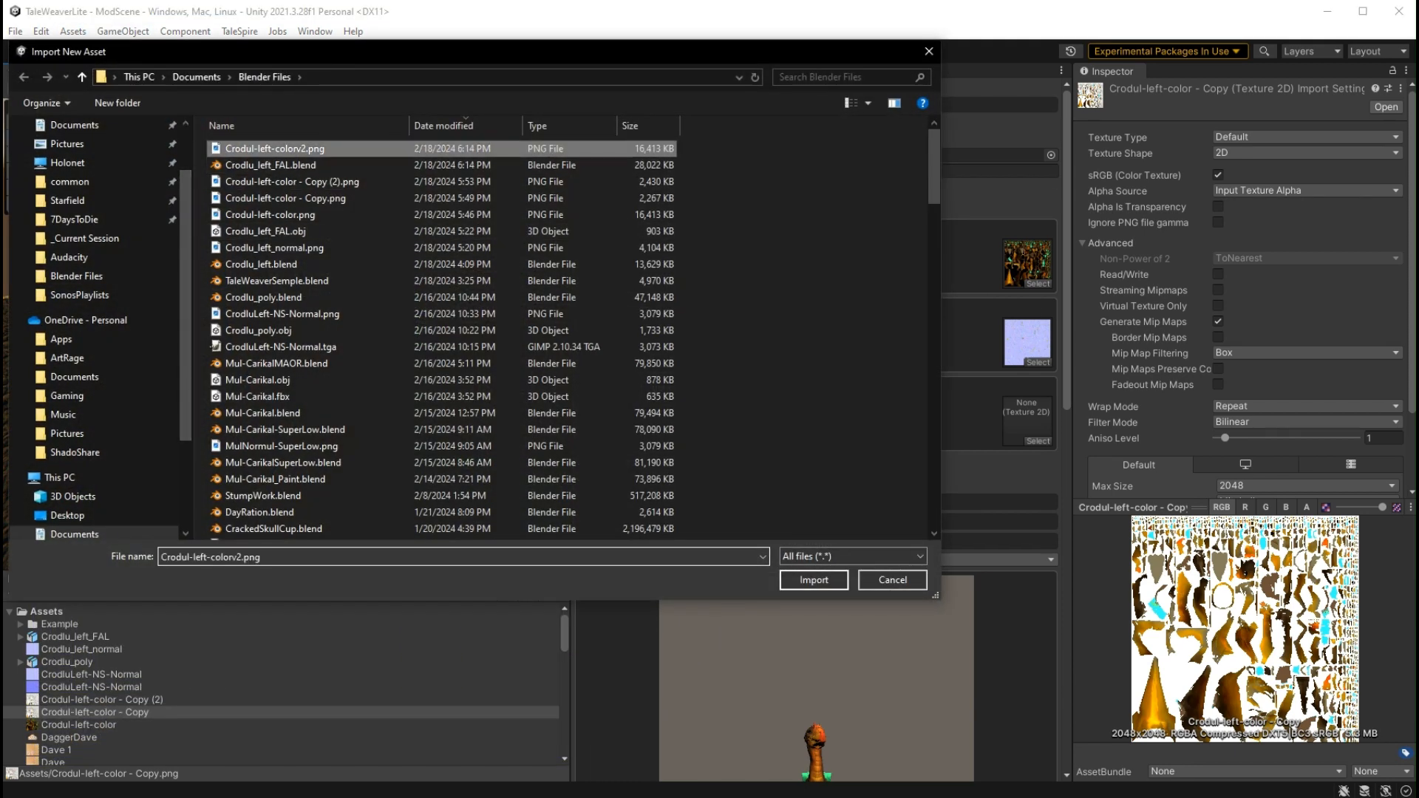
left_click(814, 579)
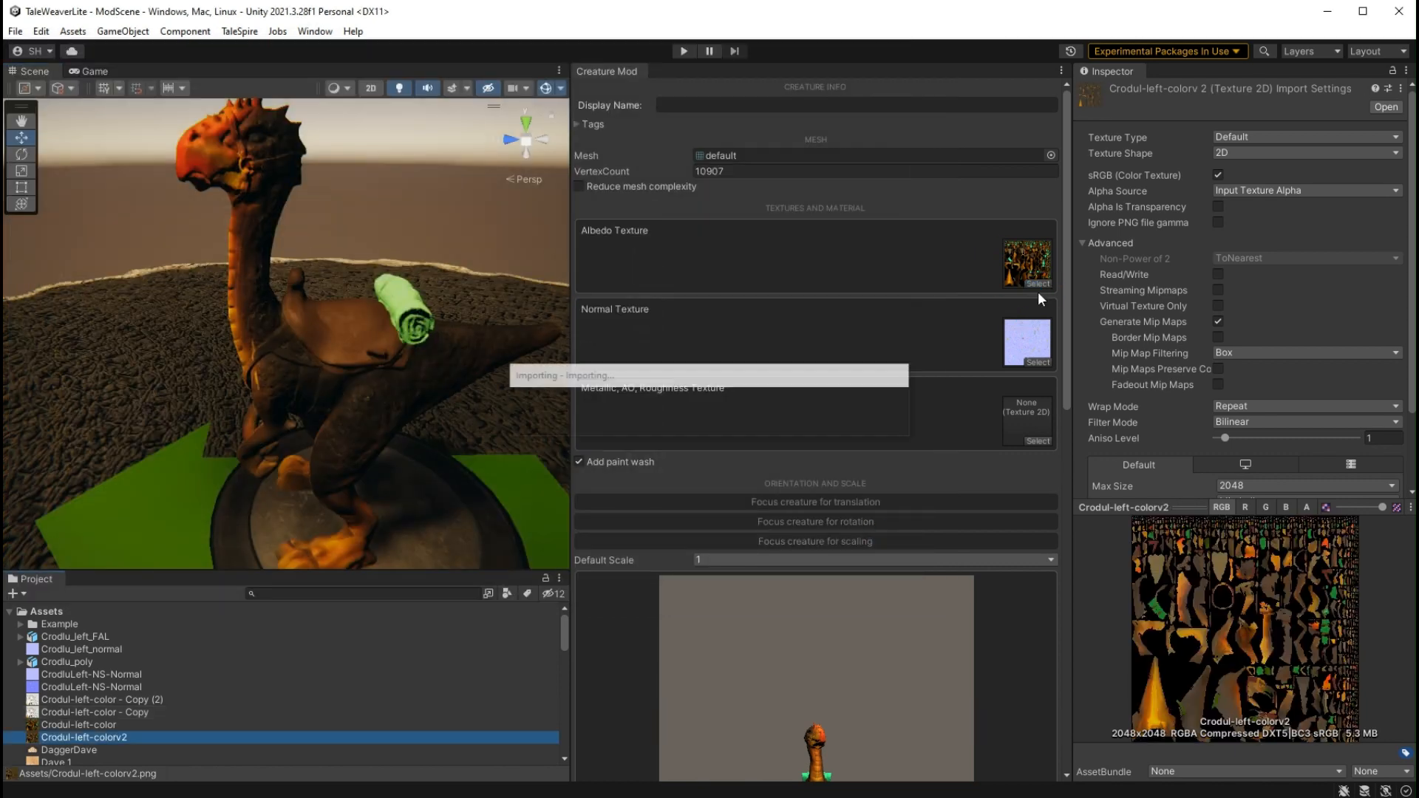
Assign Crodul-left-colorv2 as the creature's albedo texture and apply the automatic fix for its import settings
left_click(1038, 285)
left_click(1323, 349)
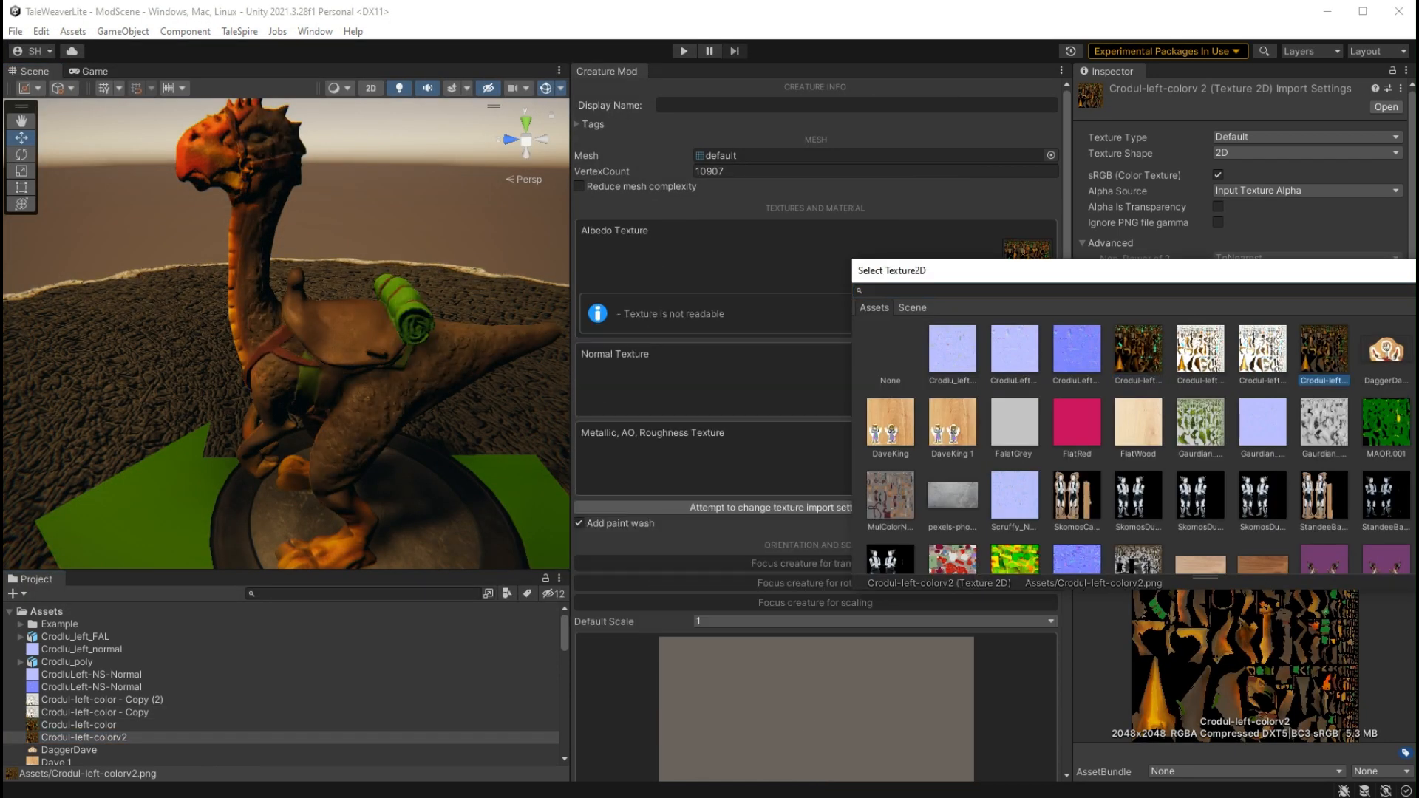
left_click(745, 264)
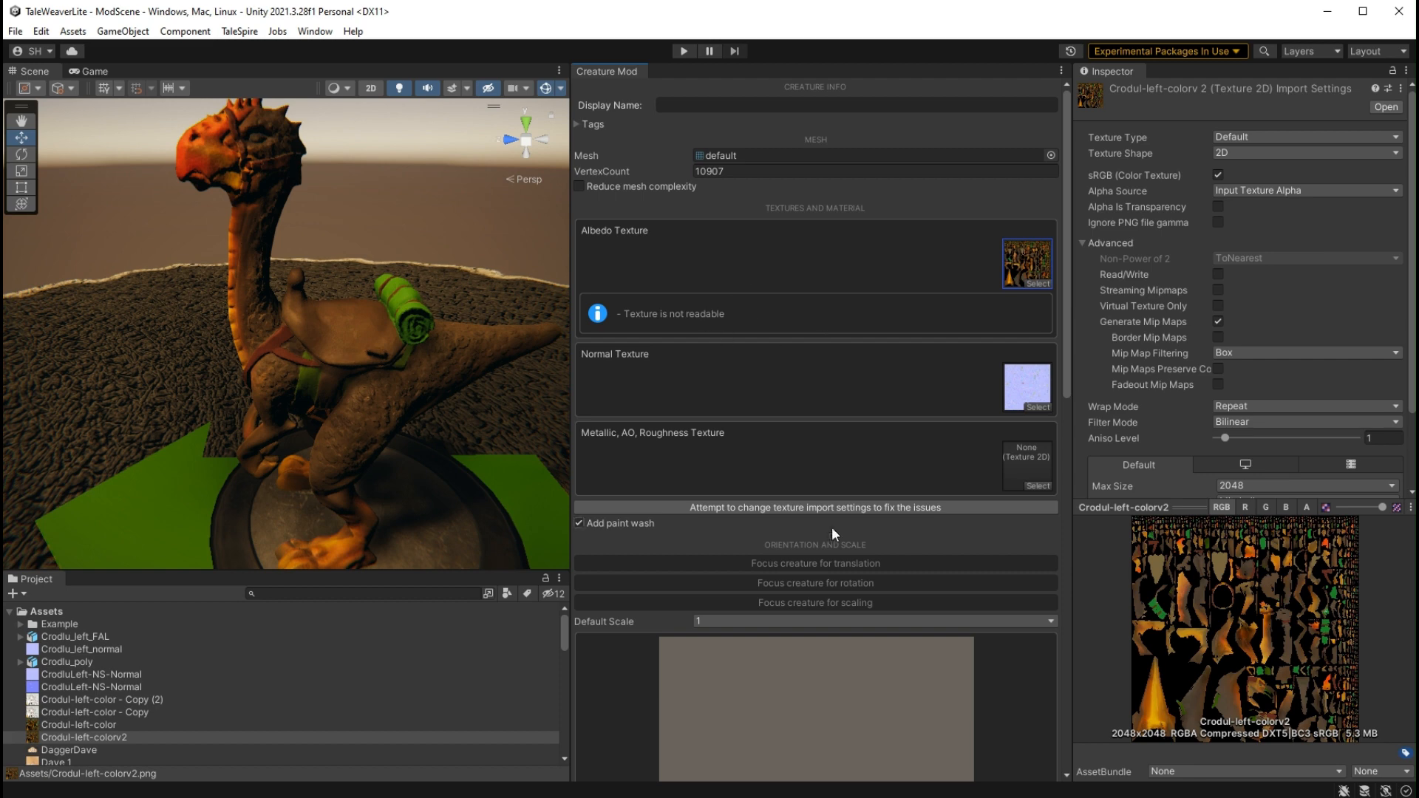
left_click(838, 505)
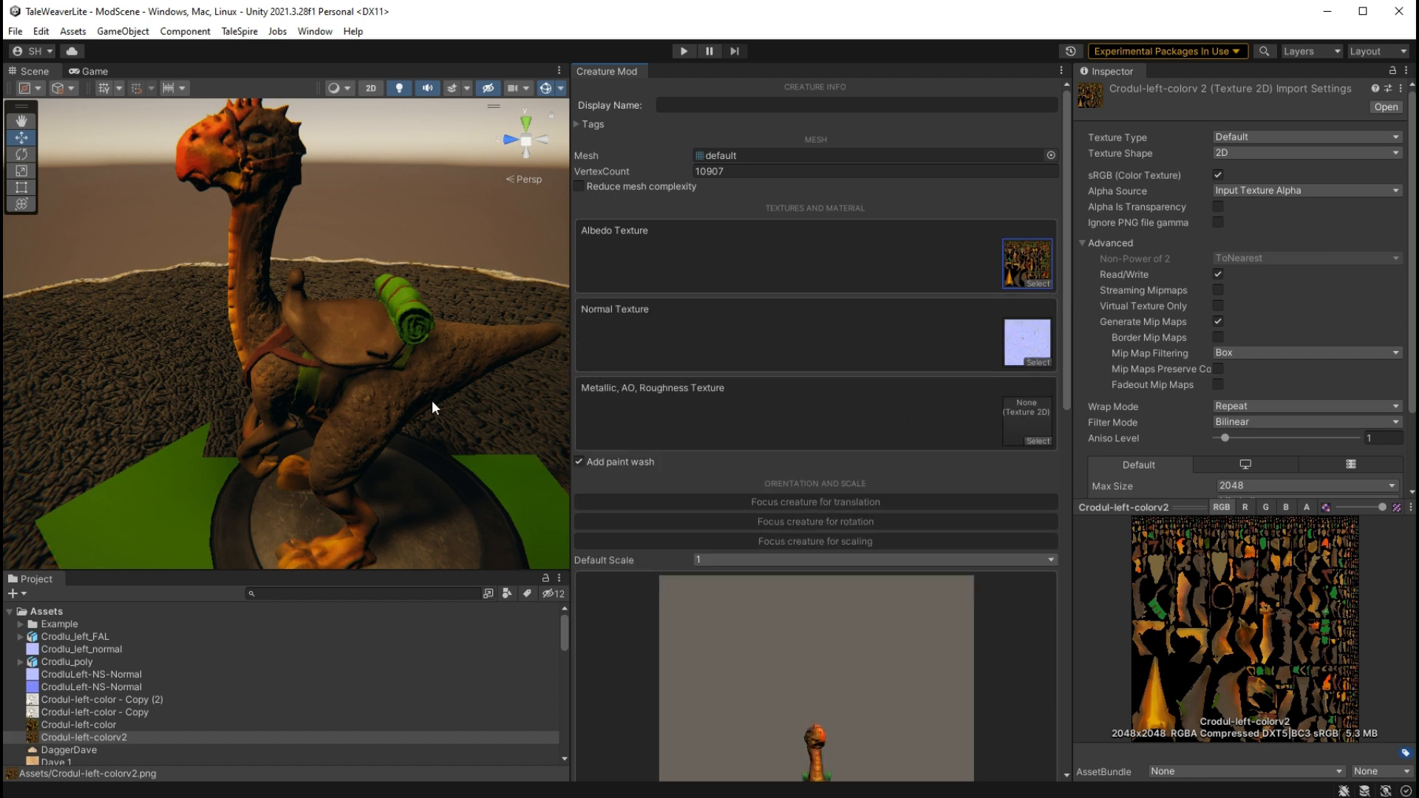
Examine the creature's updated head, bridle, saddle and bedroll colours in the scene view
right_click_drag(403, 296, 389, 273)
middle_click_drag(390, 273, 361, 293)
mouse_move(361, 292)
right_mouse_down()
mouse_move(392, 269)
mouse_move(385, 303)
right_mouse_up()
middle_click_drag(384, 355, 380, 319)
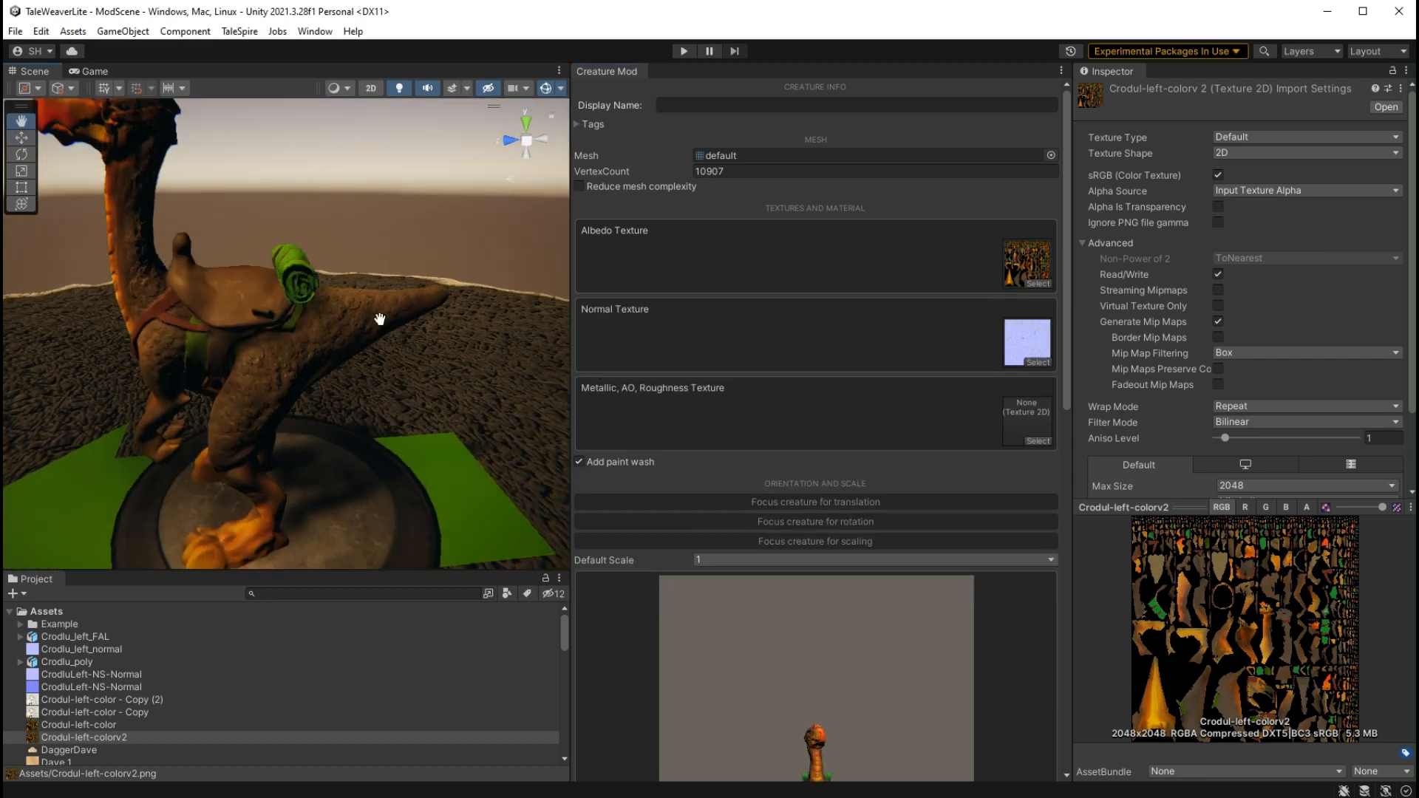
right_click_drag(380, 318, 382, 407)
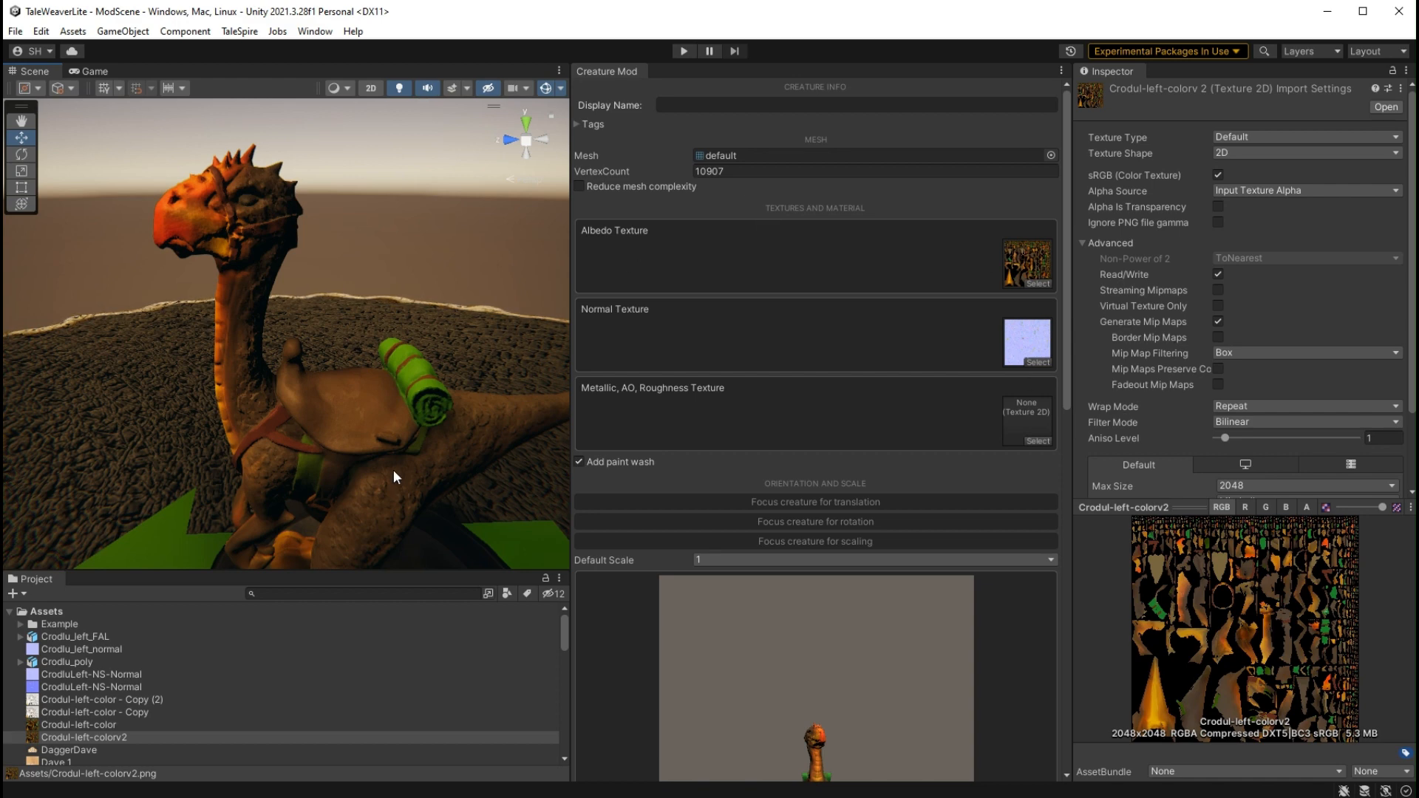
right_click_drag(406, 467, 387, 449)
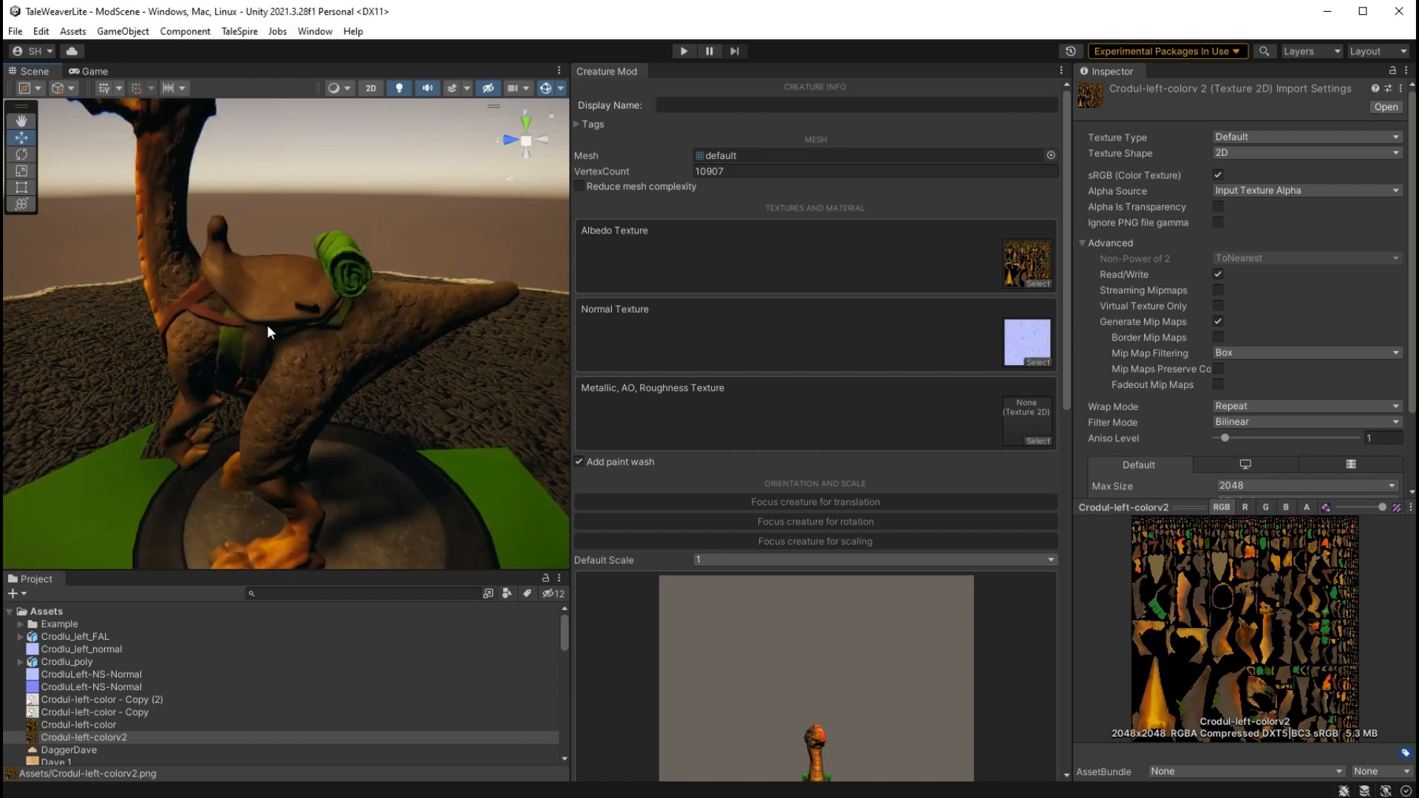
Turn off the creature's paint wash and inspect the saddle's finish up close without it
right_click_drag(267, 326, 352, 383)
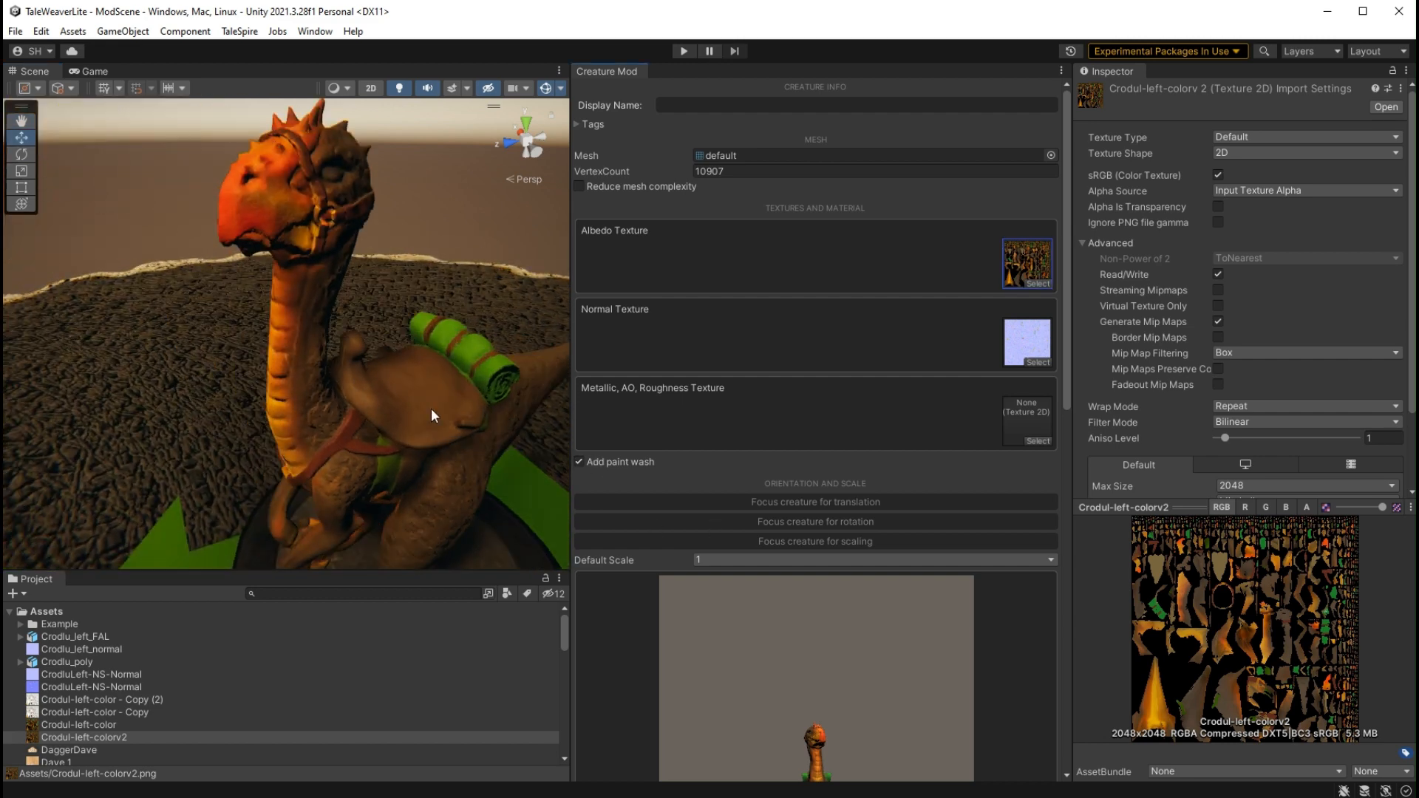
scroll(432, 408, "down", 5)
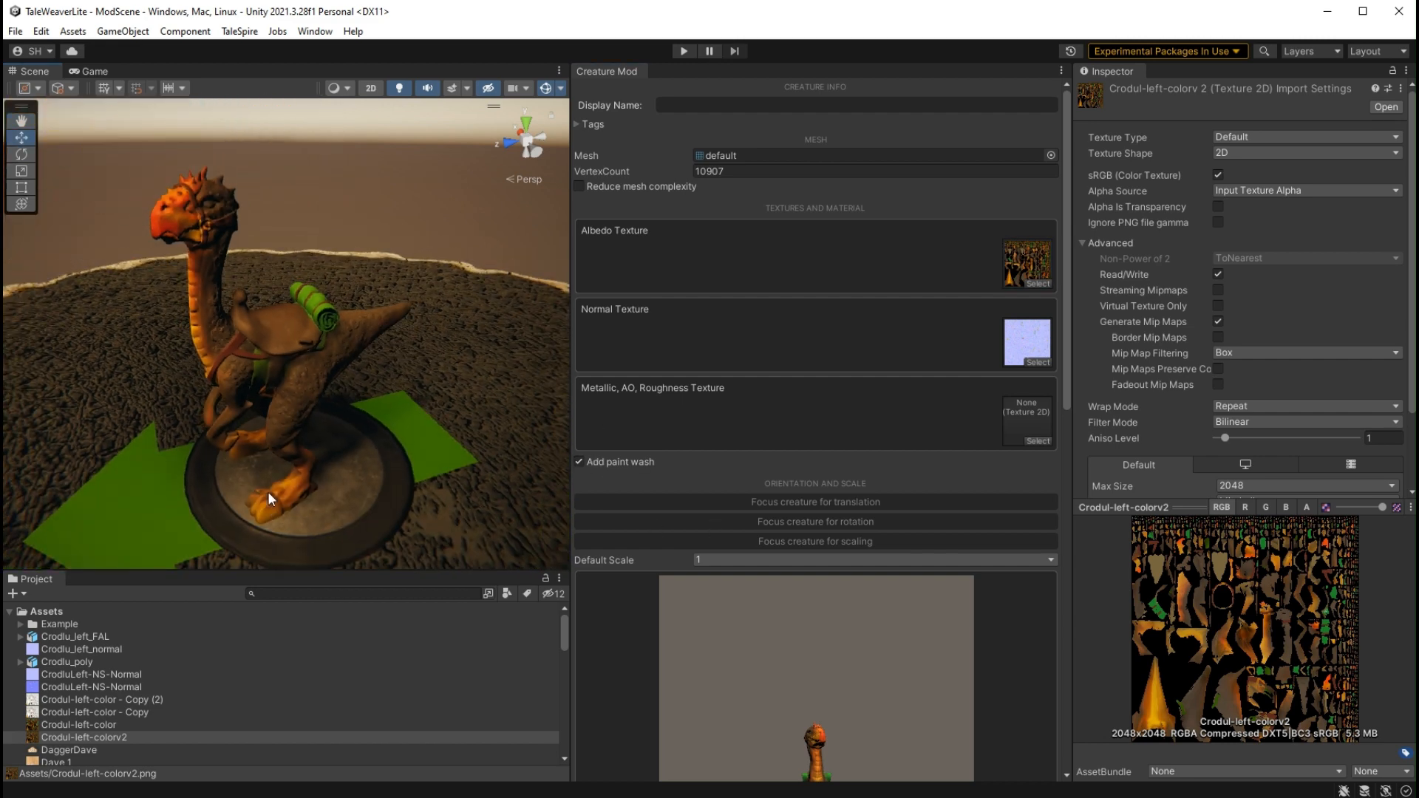
middle_click_drag(232, 506, 344, 530)
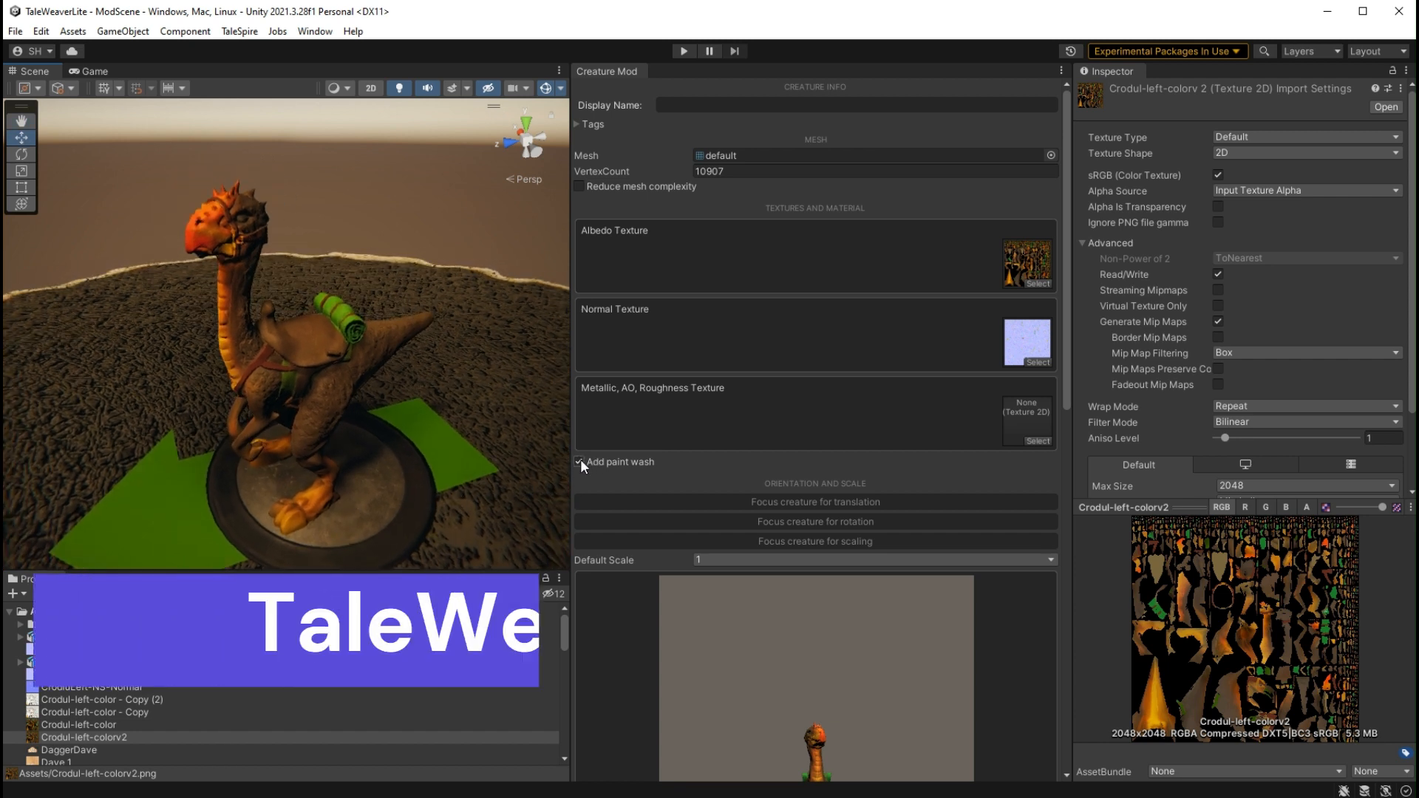
left_click(580, 461)
left_click_drag(454, 407, 335, 250, "alt")
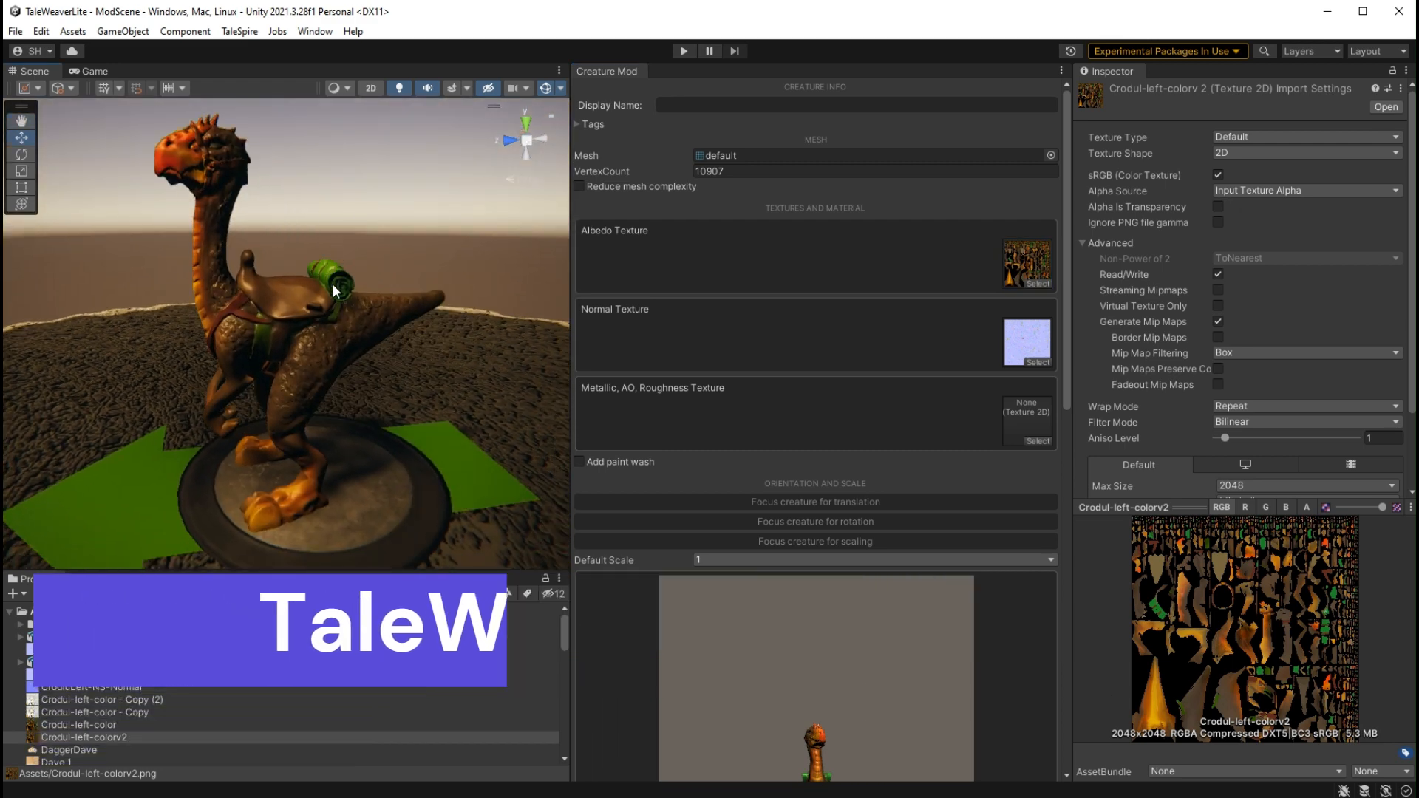
left_click_drag(313, 304, 293, 398, "alt")
scroll(340, 454, "up", 5)
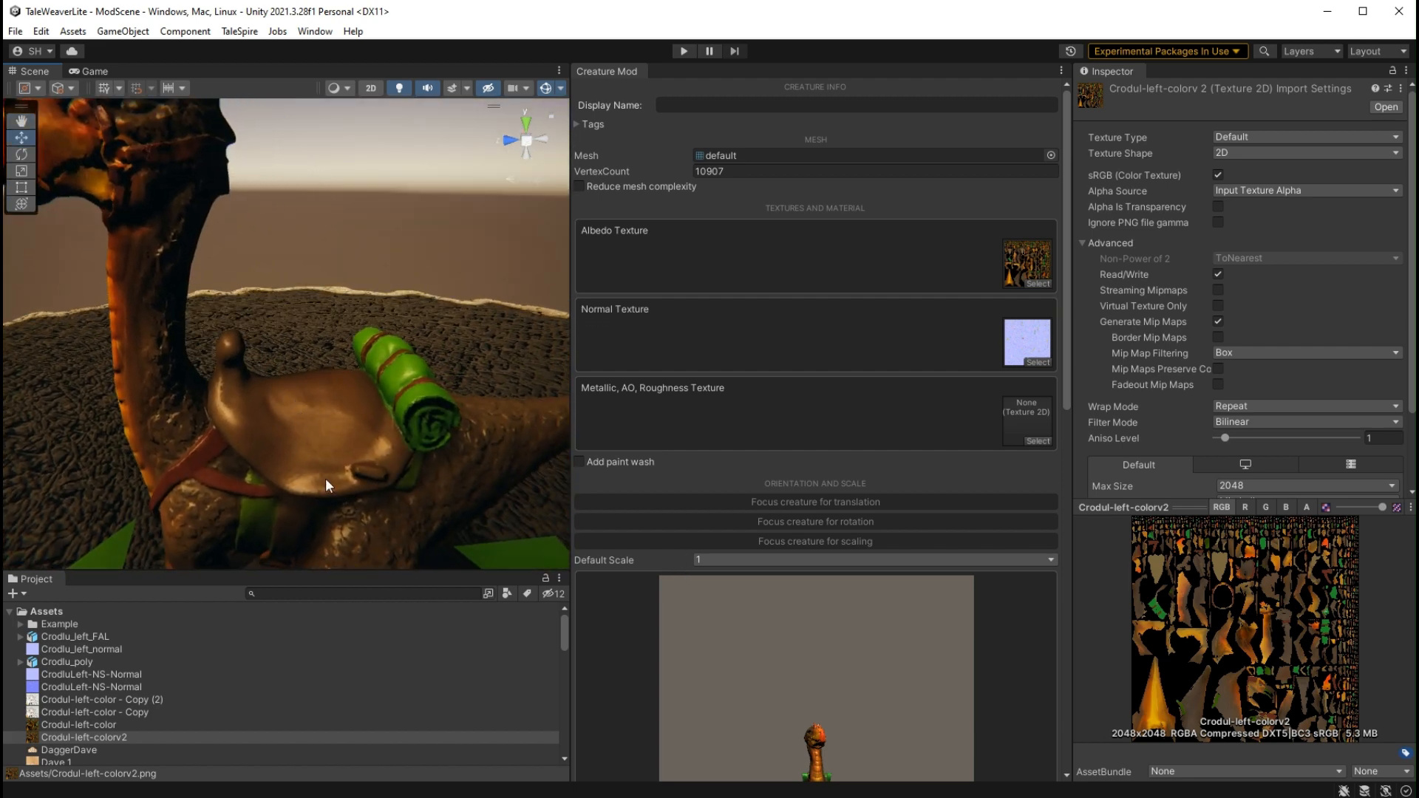
Turn the creature's paint wash back on and compare the saddle and bedroll finish
left_click(580, 460)
scroll(329, 464, "up", 2)
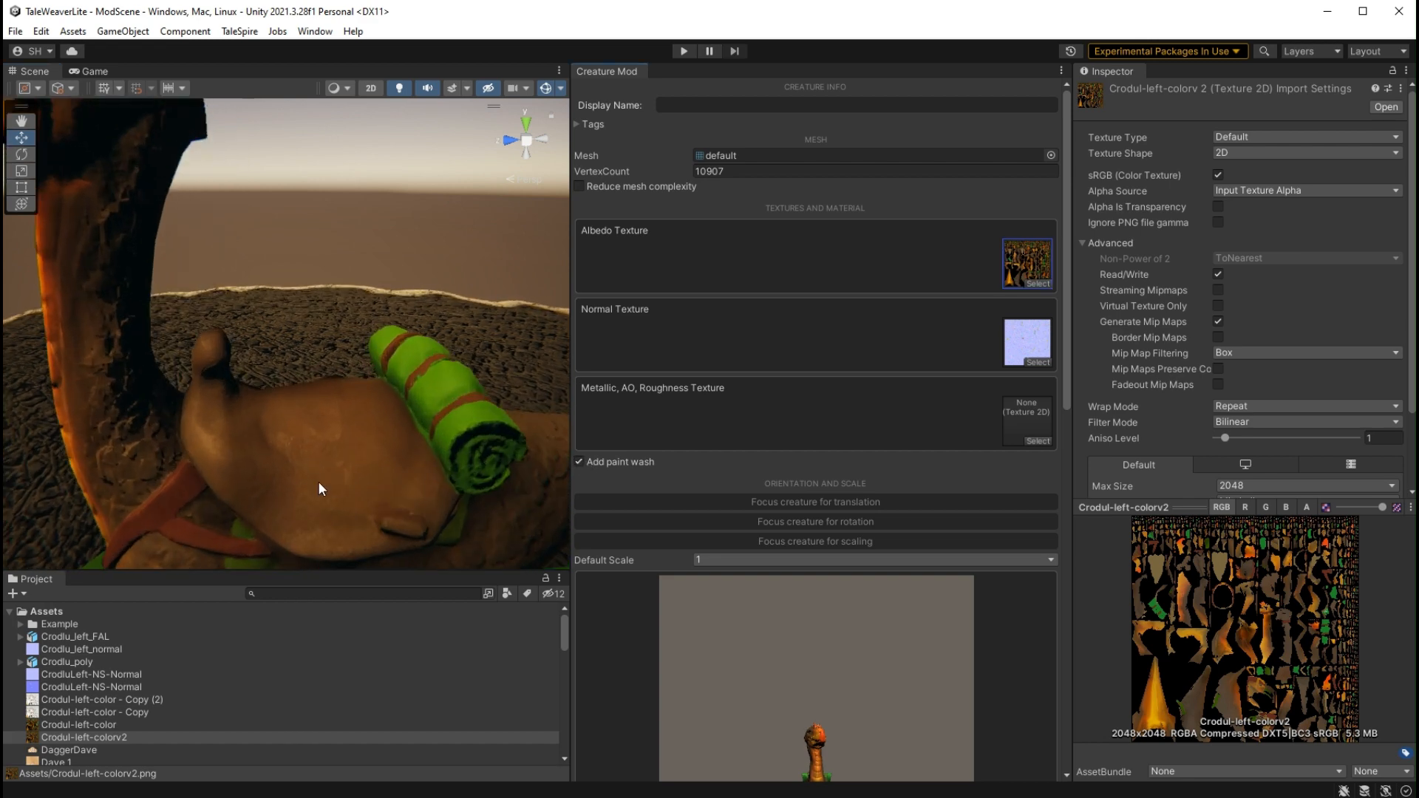
middle_click_drag(318, 483, 268, 350)
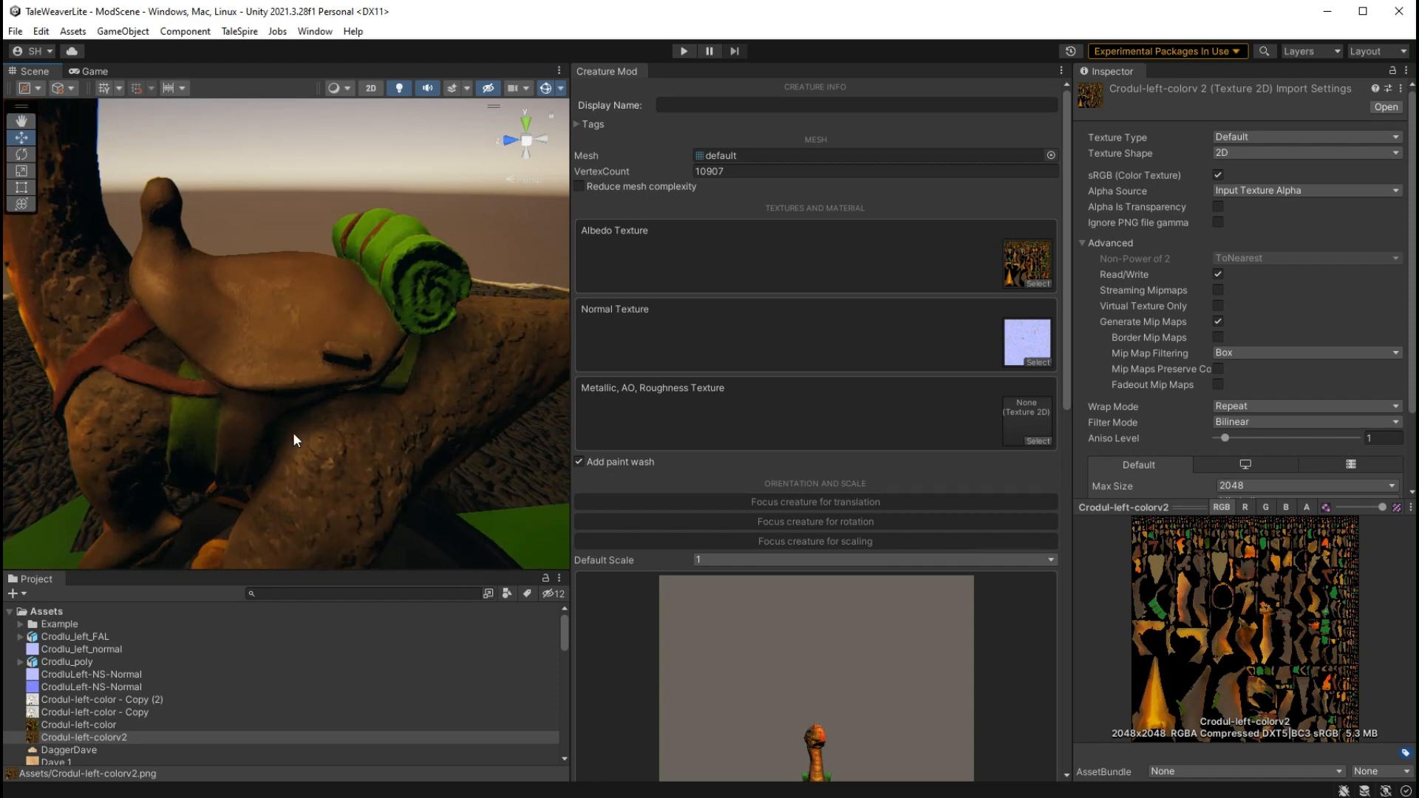
Examine the saddle, straps and bedroll from several angles and distances with the paint wash applied
middle_click_drag(197, 290, 276, 503)
right_click_drag(200, 300, 267, 315)
scroll(268, 313, "down", 3)
middle_click_drag(255, 337, 281, 231)
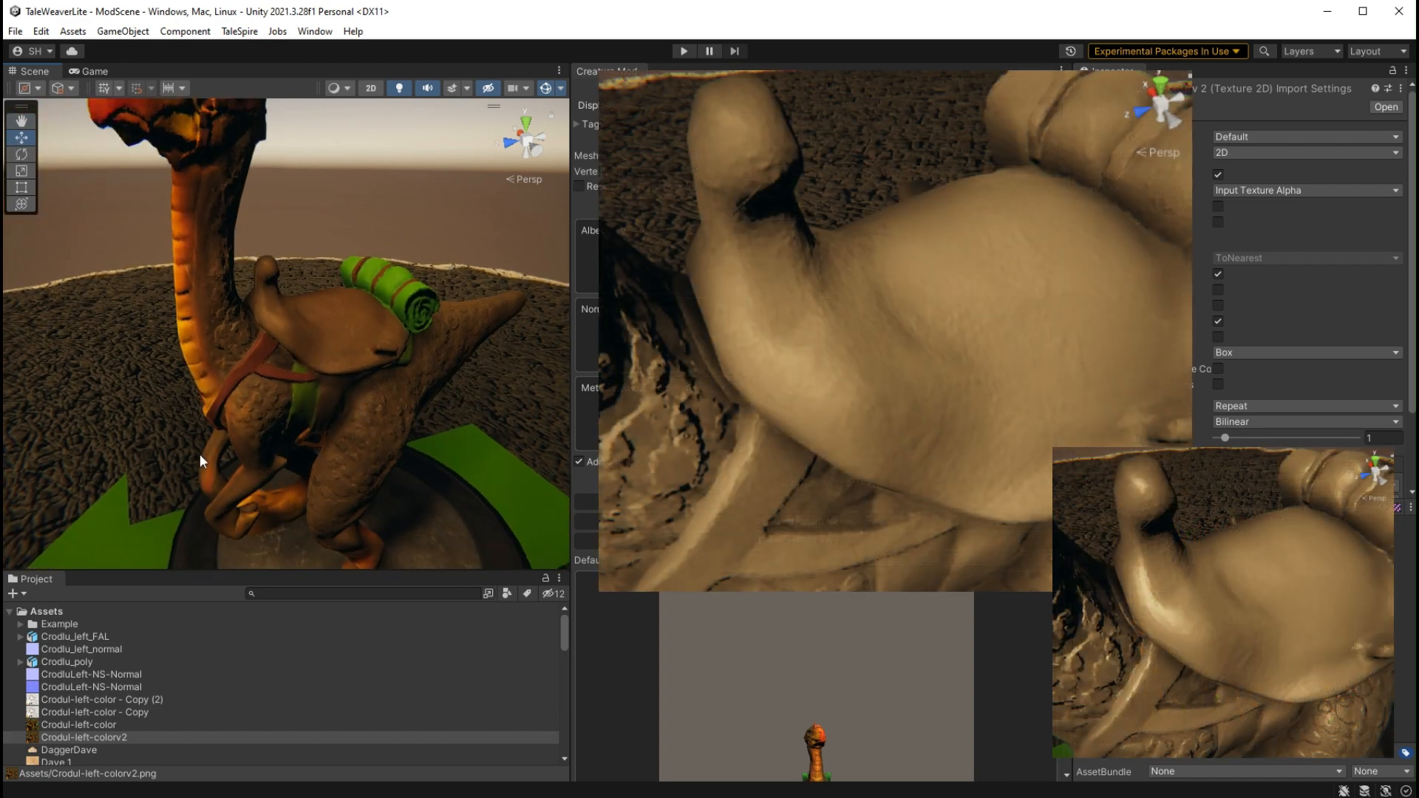
middle_click_drag(352, 405, 307, 348)
scroll(306, 345, "up", 3)
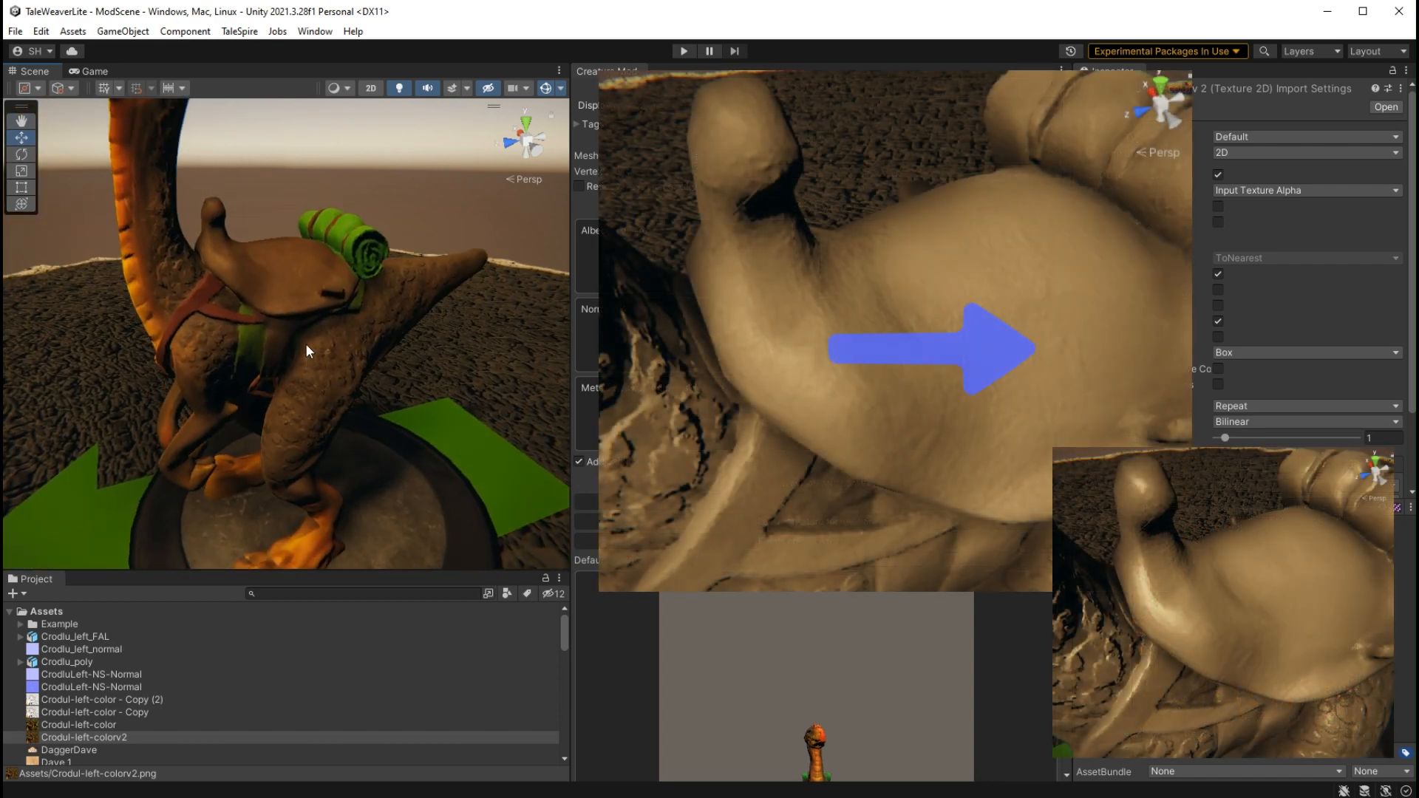
middle_click_drag(310, 278, 291, 358)
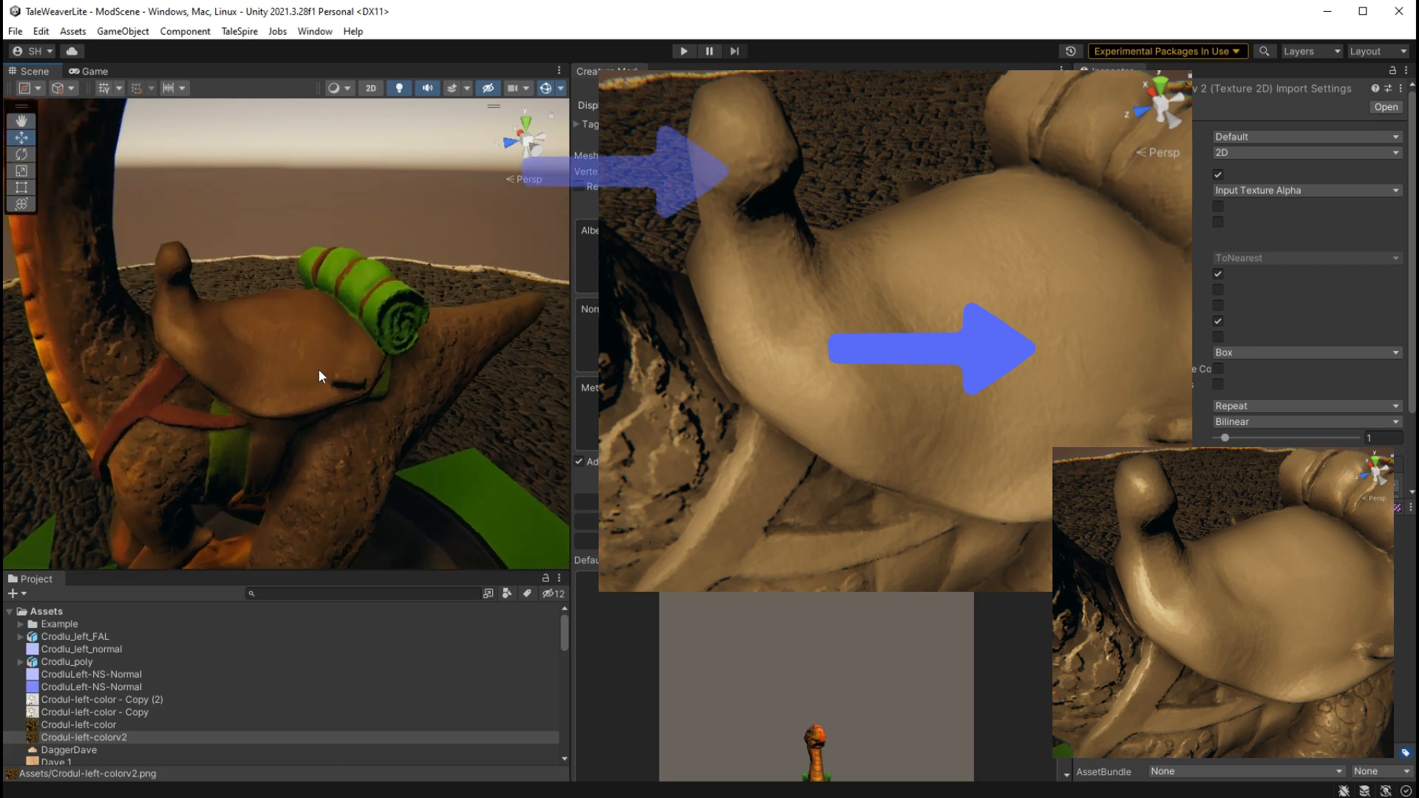
right_click_drag(318, 369, 185, 429)
middle_click_drag(434, 332, 157, 409)
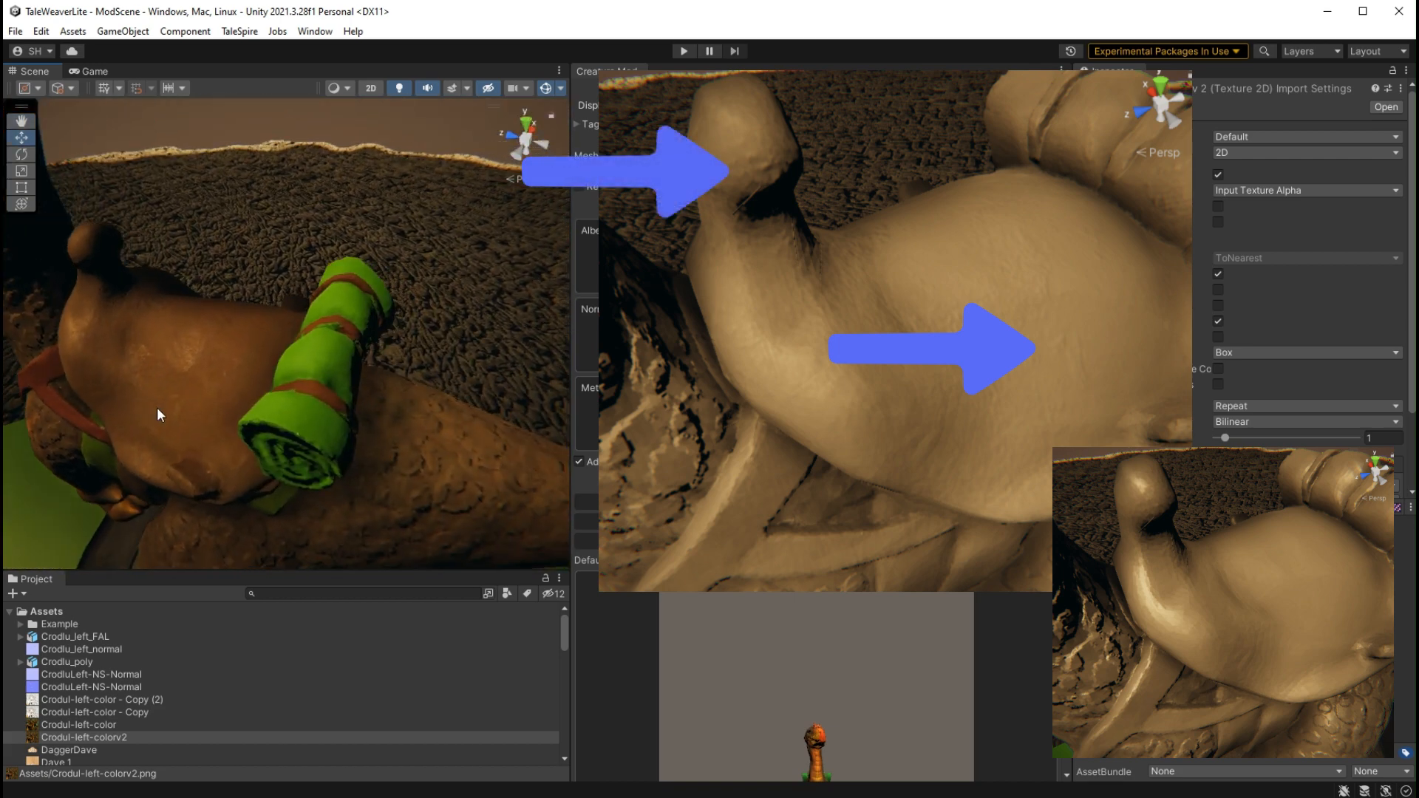
middle_click_drag(224, 343, 212, 372)
left_click_drag(252, 415, 285, 429, "alt")
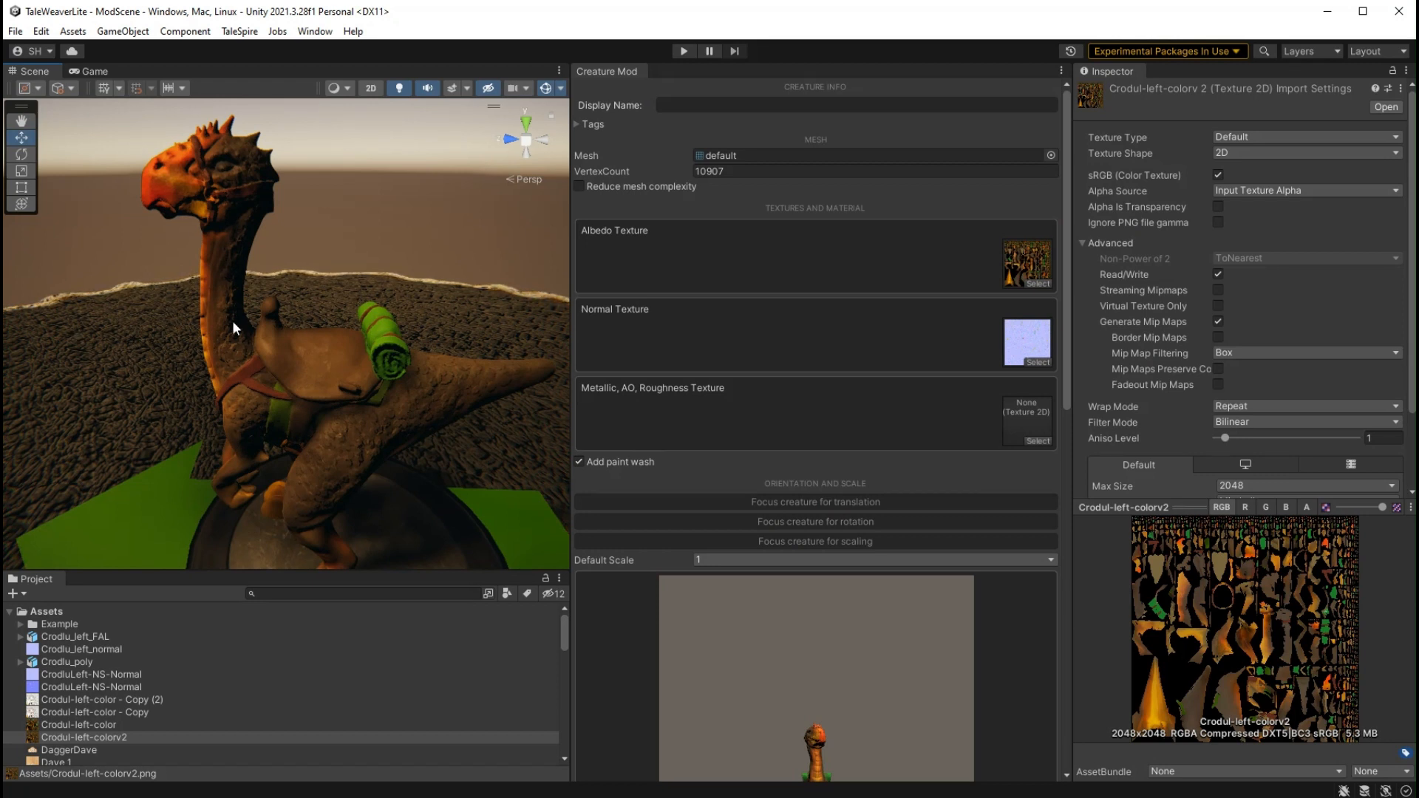
Disable the creature's paint wash and check the whole creature's surface from different angles
scroll(523, 481, "down", 1)
left_click(580, 462)
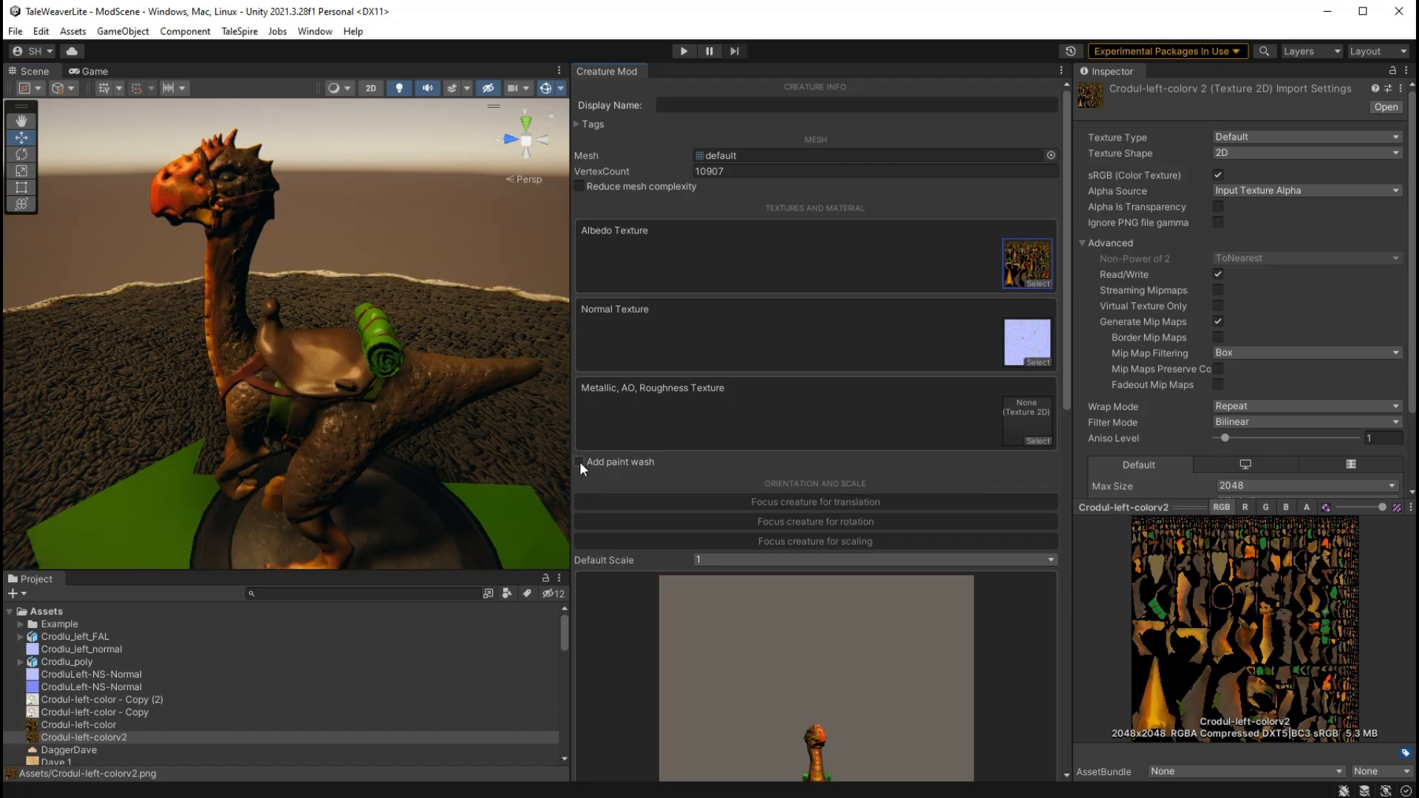
left_click_drag(303, 386, 436, 424, "alt")
left_click_drag(411, 344, 359, 396, "alt")
middle_click_drag(359, 396, 295, 299)
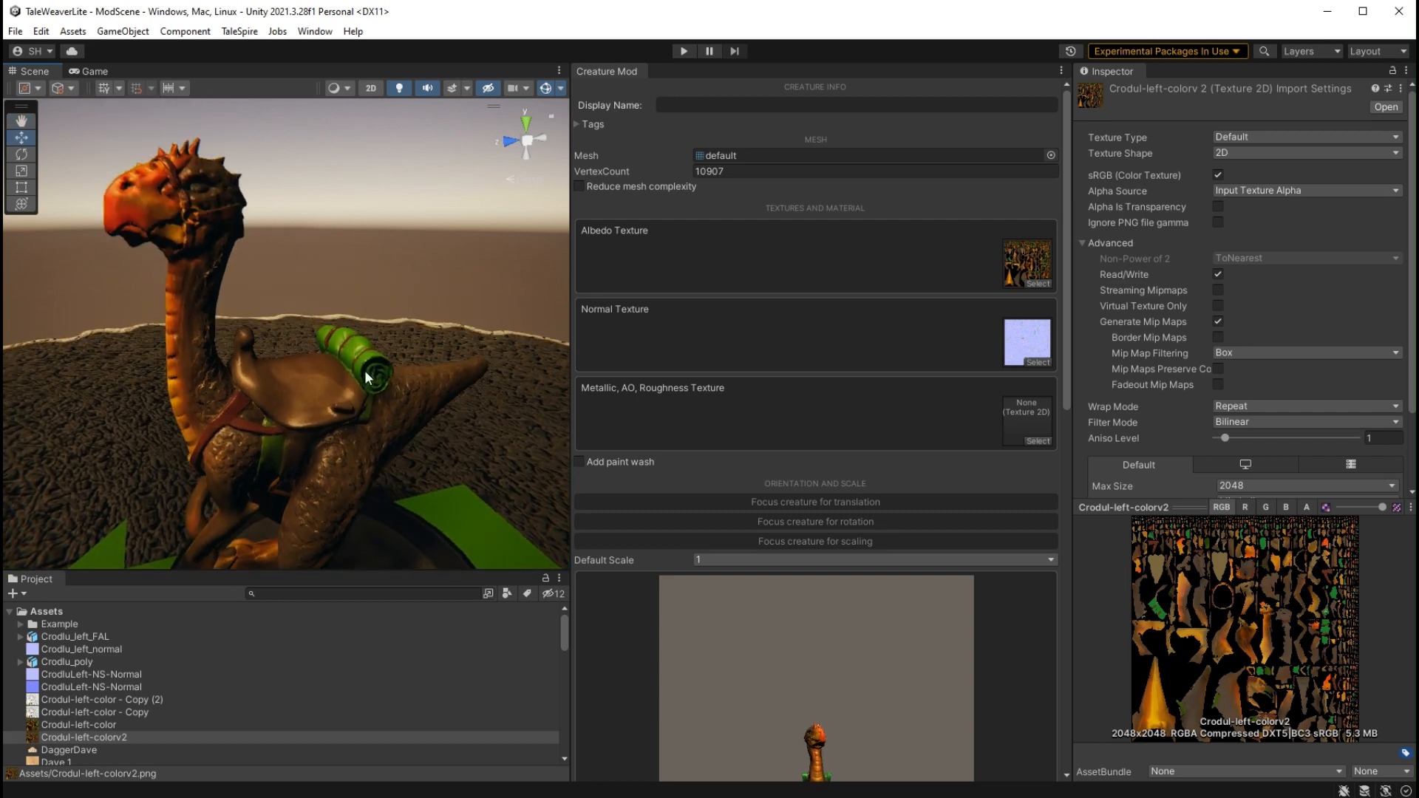